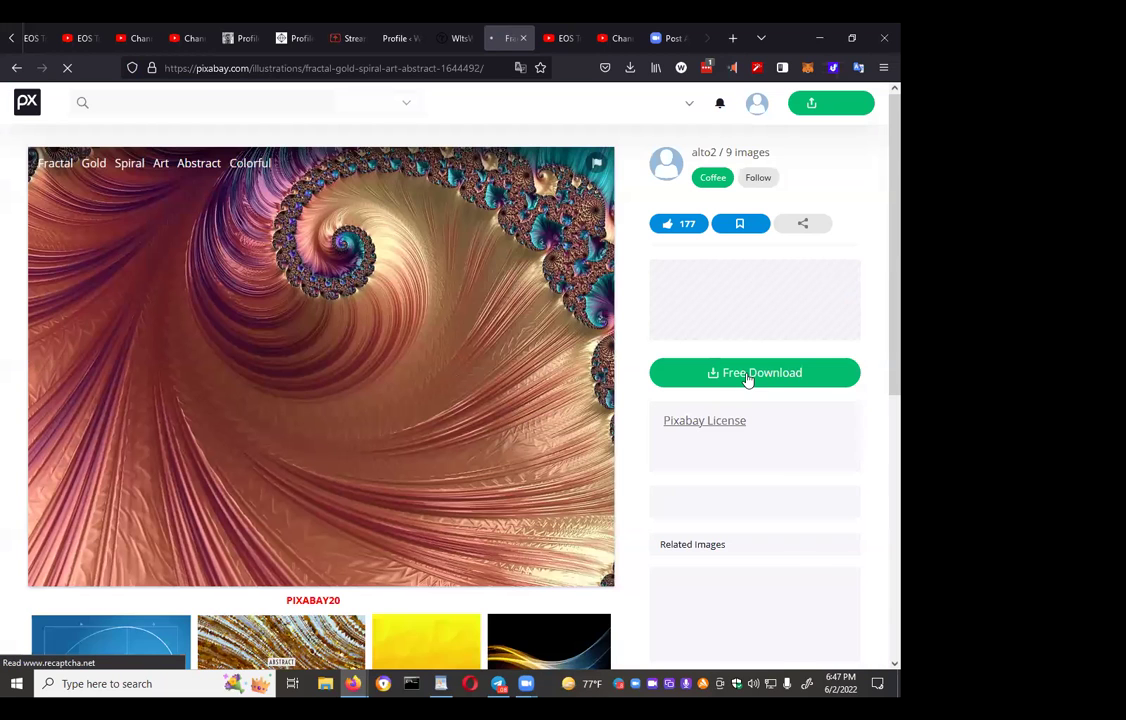
# - Open the fractal spiral image's Free Download size options and capture a screen snip
pyautogui.click(710, 382)
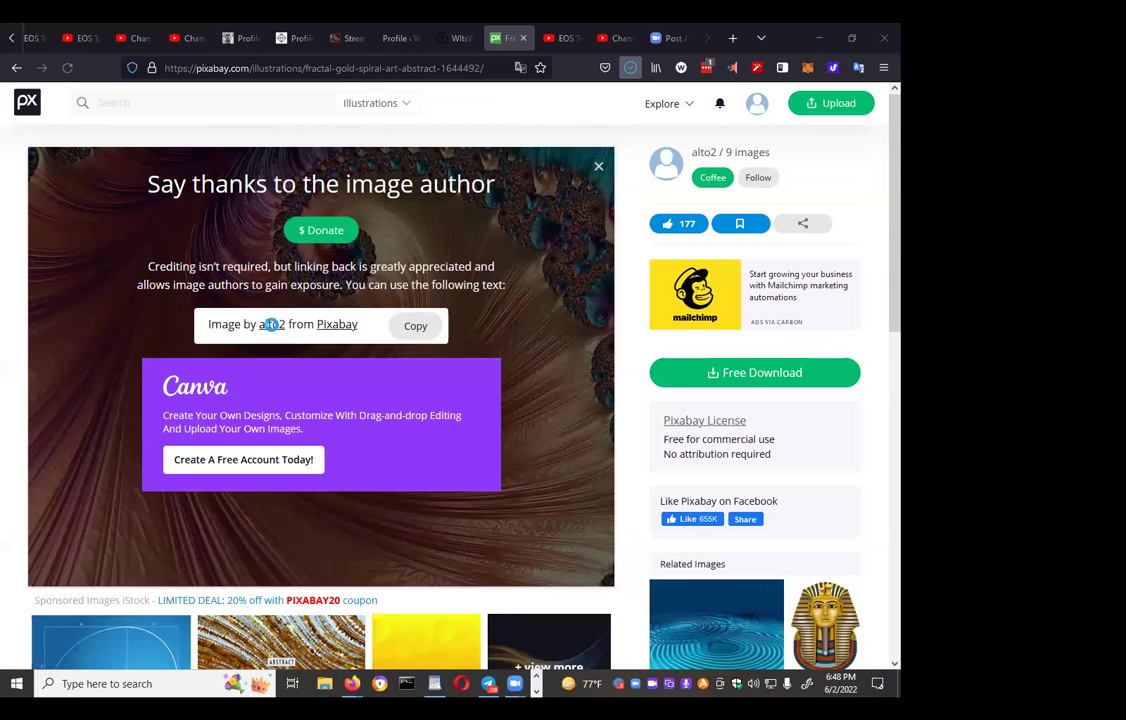
pyautogui.press('Print')
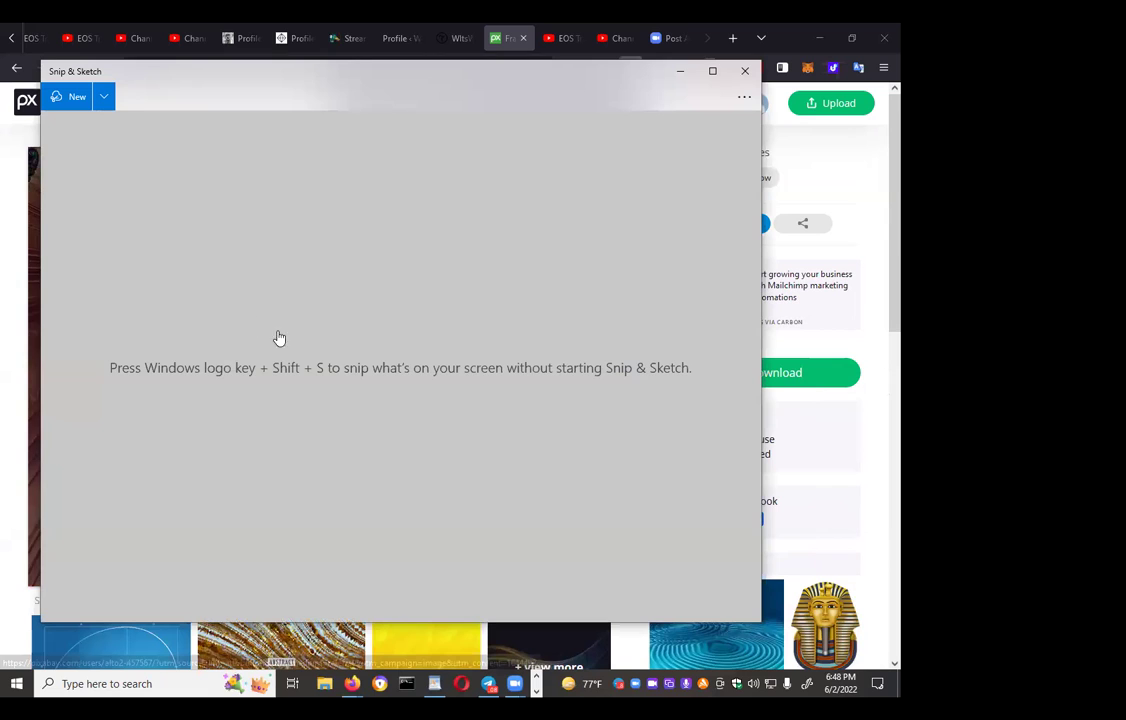
pyautogui.hotkey('alt', 'Tab')
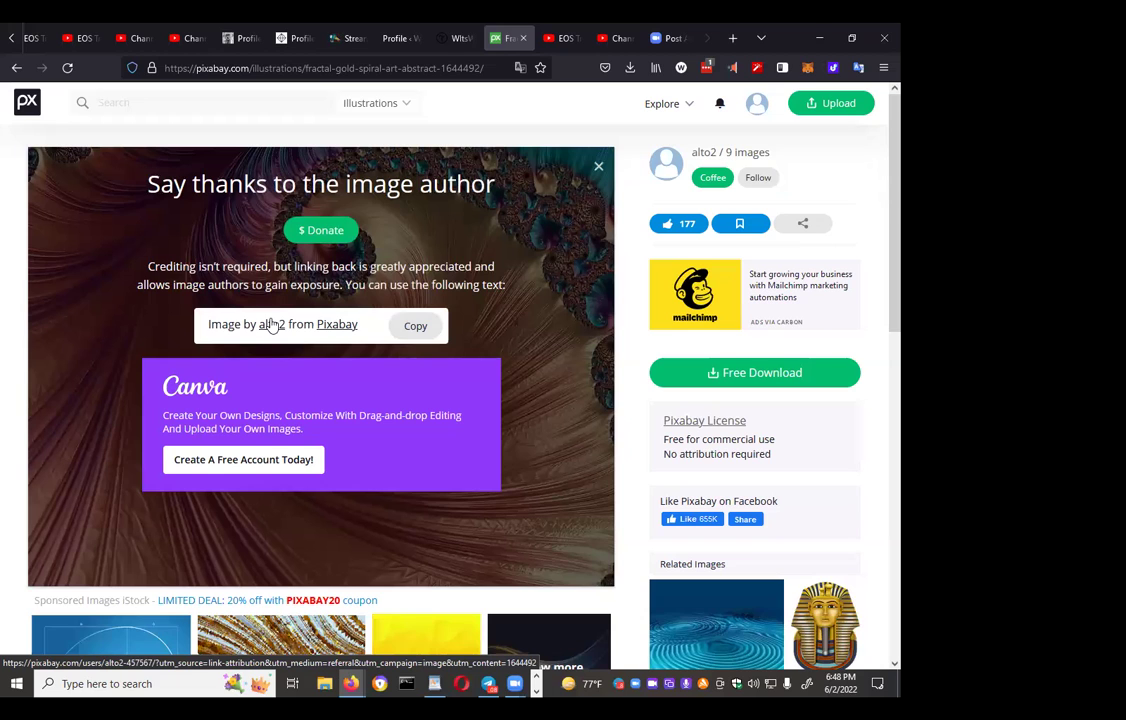
# - Check the image author's profile and the Pixabay License page, returning to the image each time
pyautogui.click(271, 326)
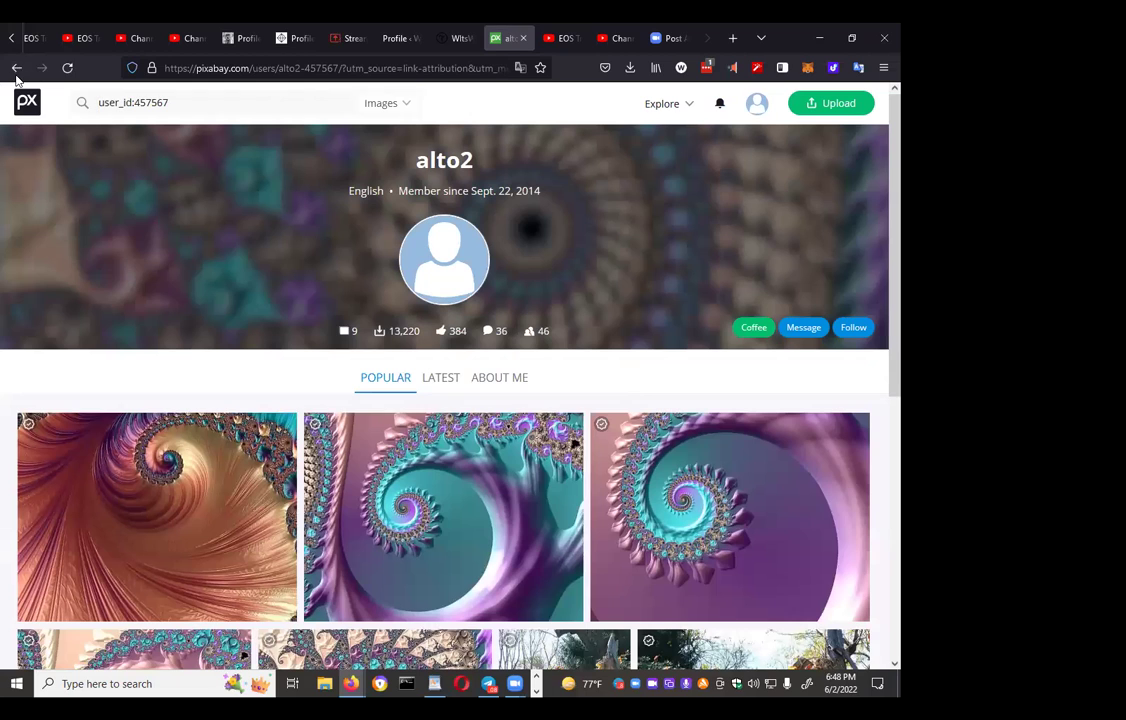
pyautogui.hotkey('alt', 'Left')
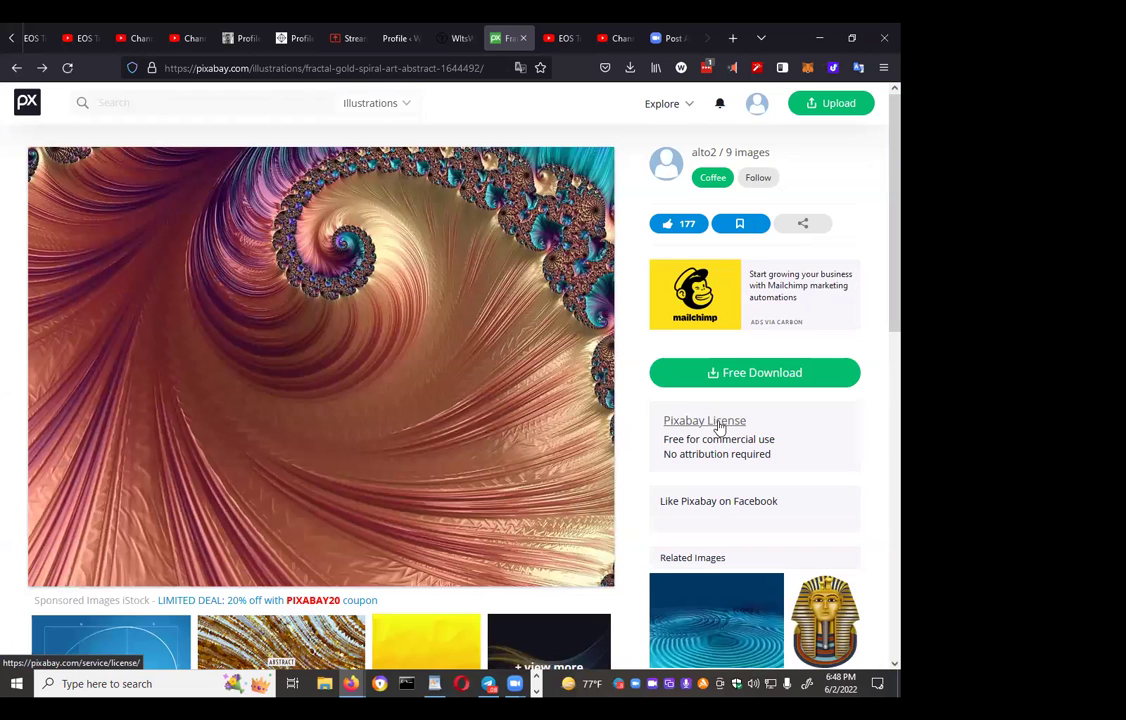
pyautogui.click(716, 428)
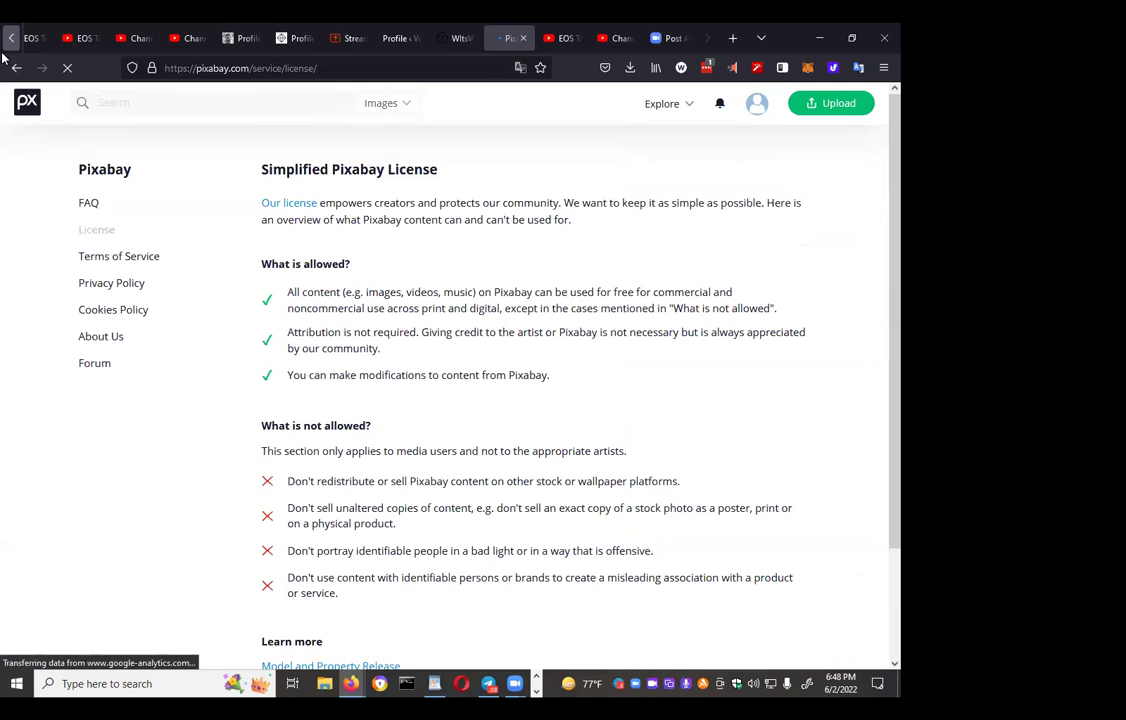
pyautogui.hotkey('alt', 'Left')
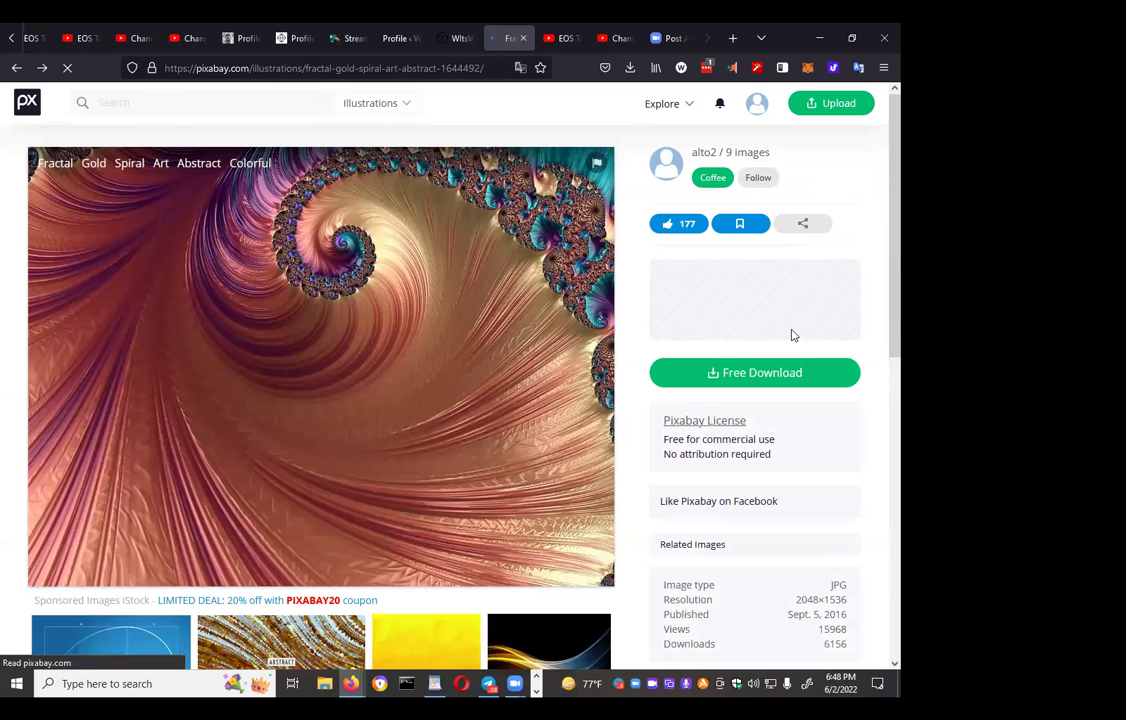
# - Scroll through the fractal spiral page, then switch to the EOS Translation Foundation YouTube tab
pyautogui.scroll(-1, 762, 400)
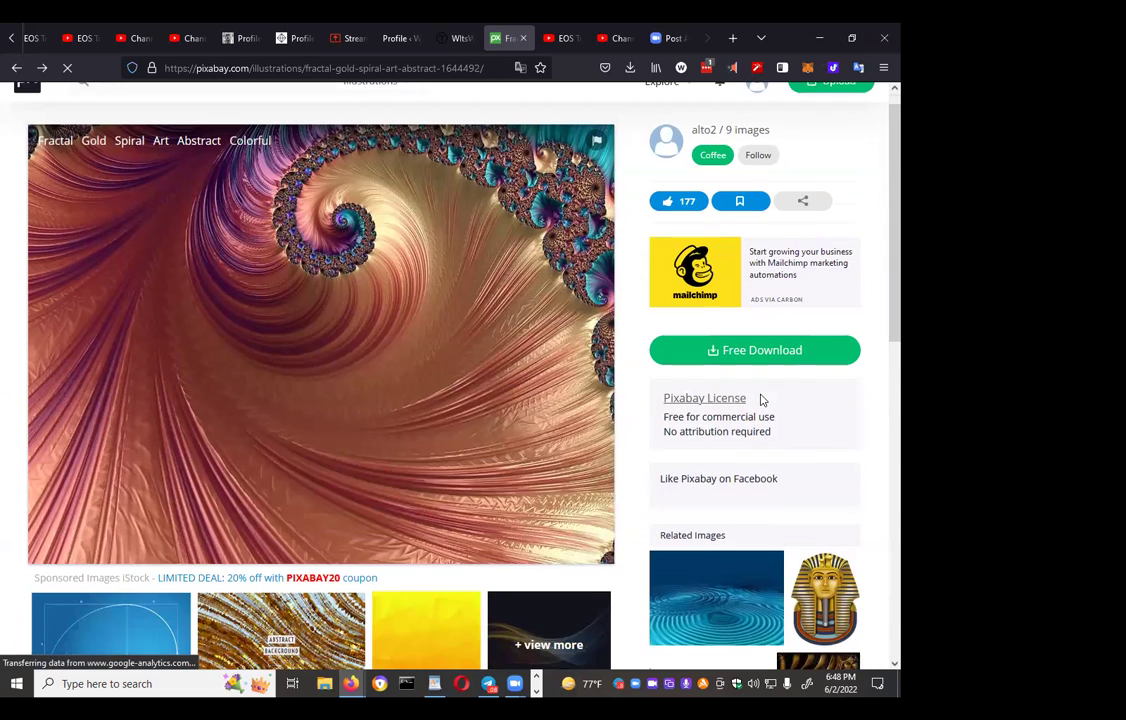
pyautogui.scroll(-2, 762, 400)
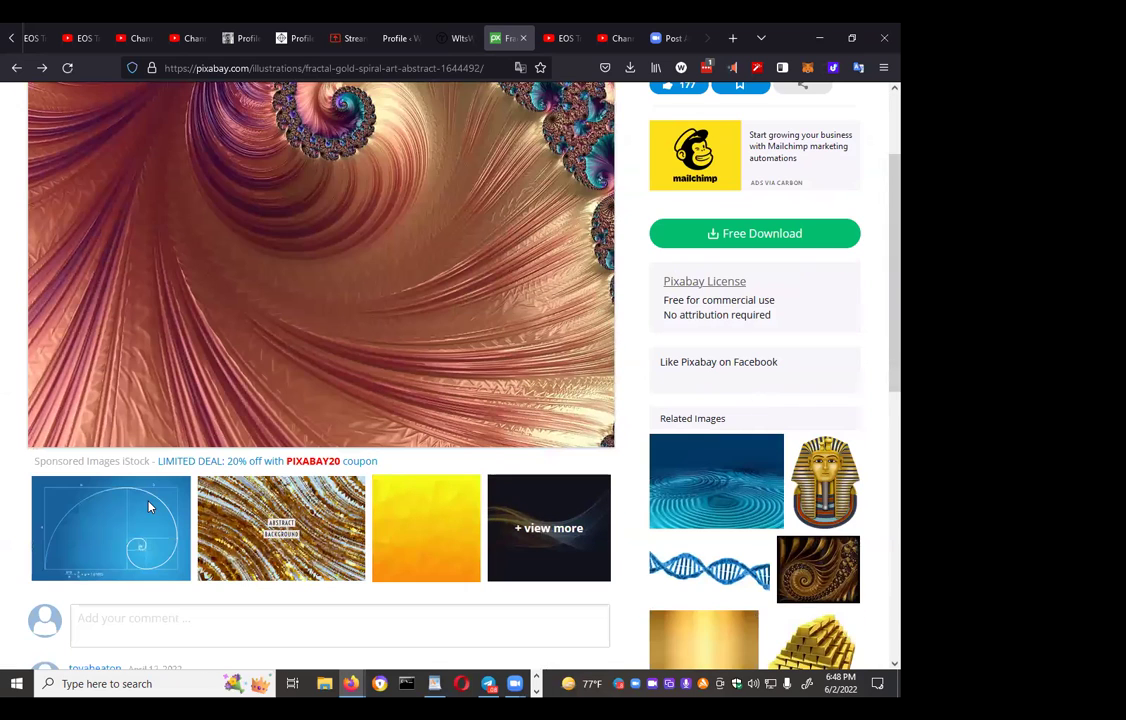
pyautogui.scroll(-3, 149, 500)
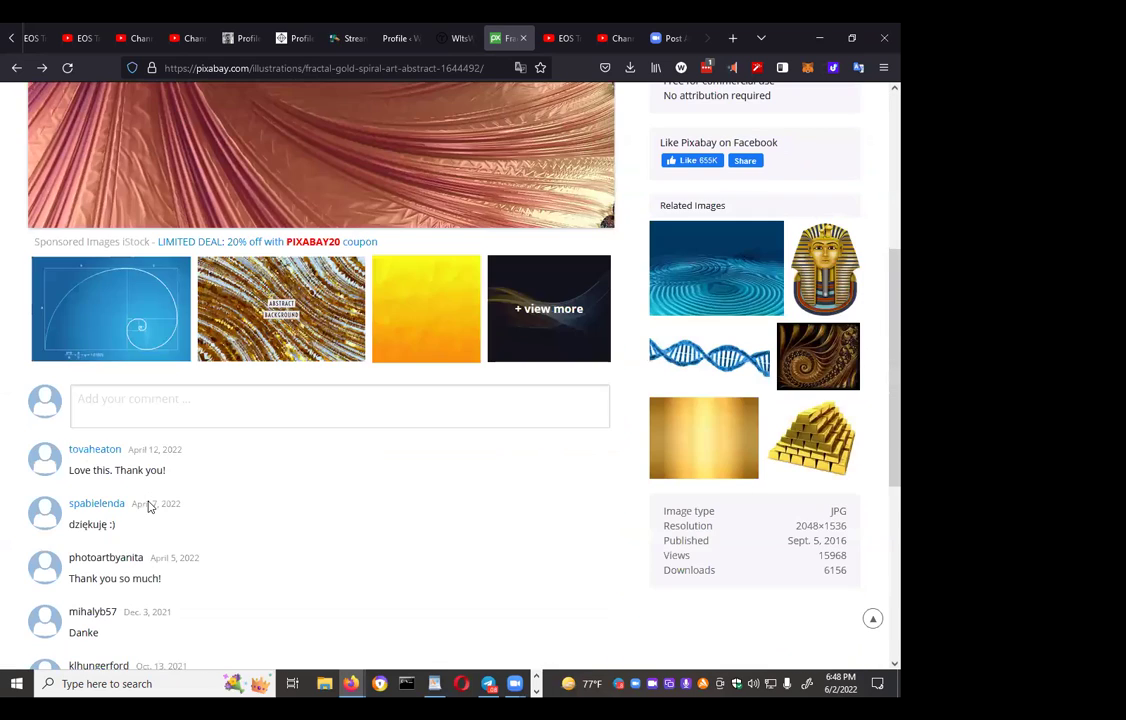
pyautogui.scroll(-5, 148, 507)
pyautogui.scroll(-2, 149, 508)
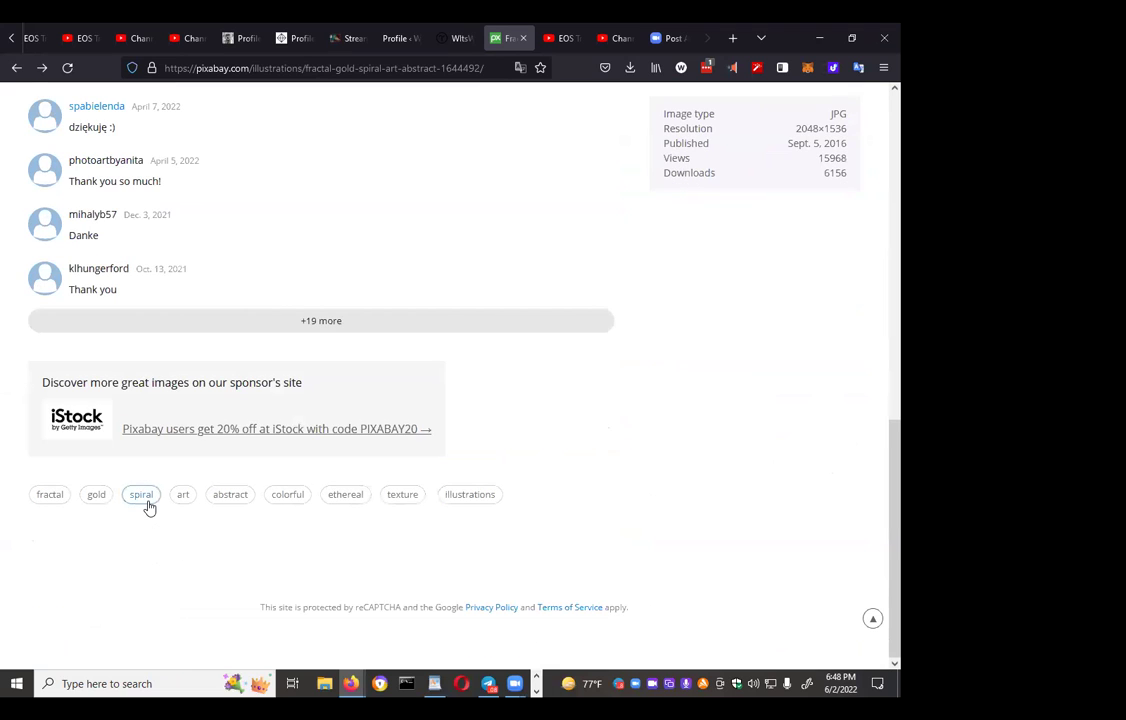
pyautogui.press('Home')
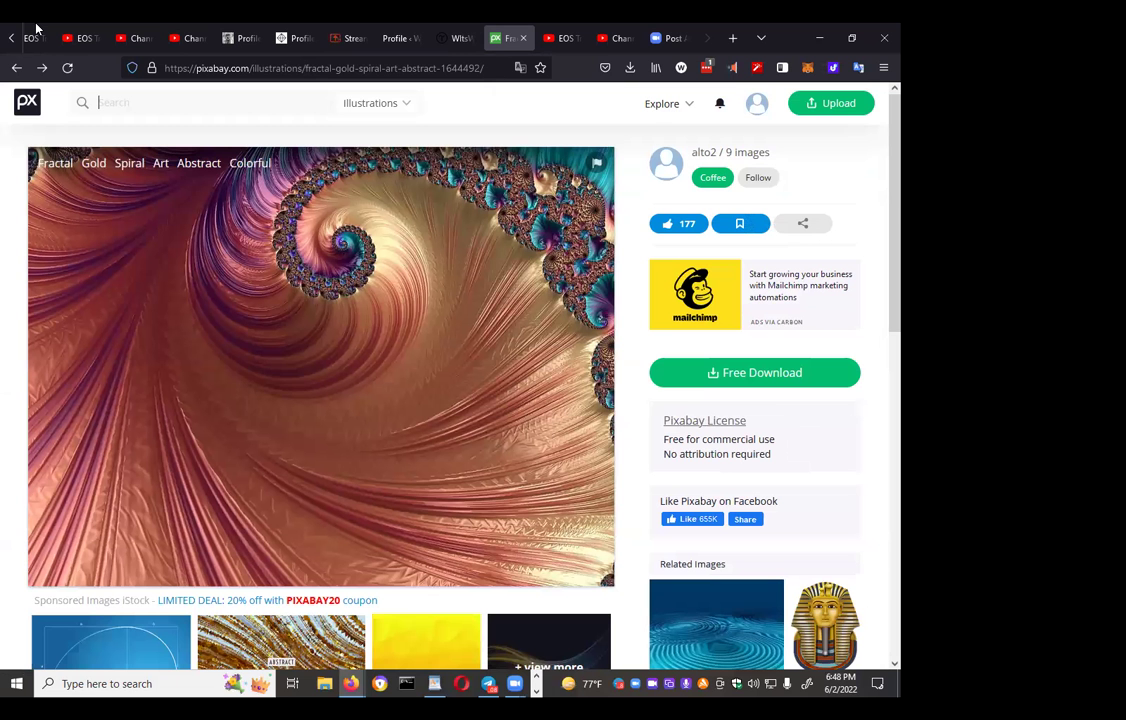
pyautogui.click(30, 37)
pyautogui.click(12, 37)
pyautogui.click(12, 37)
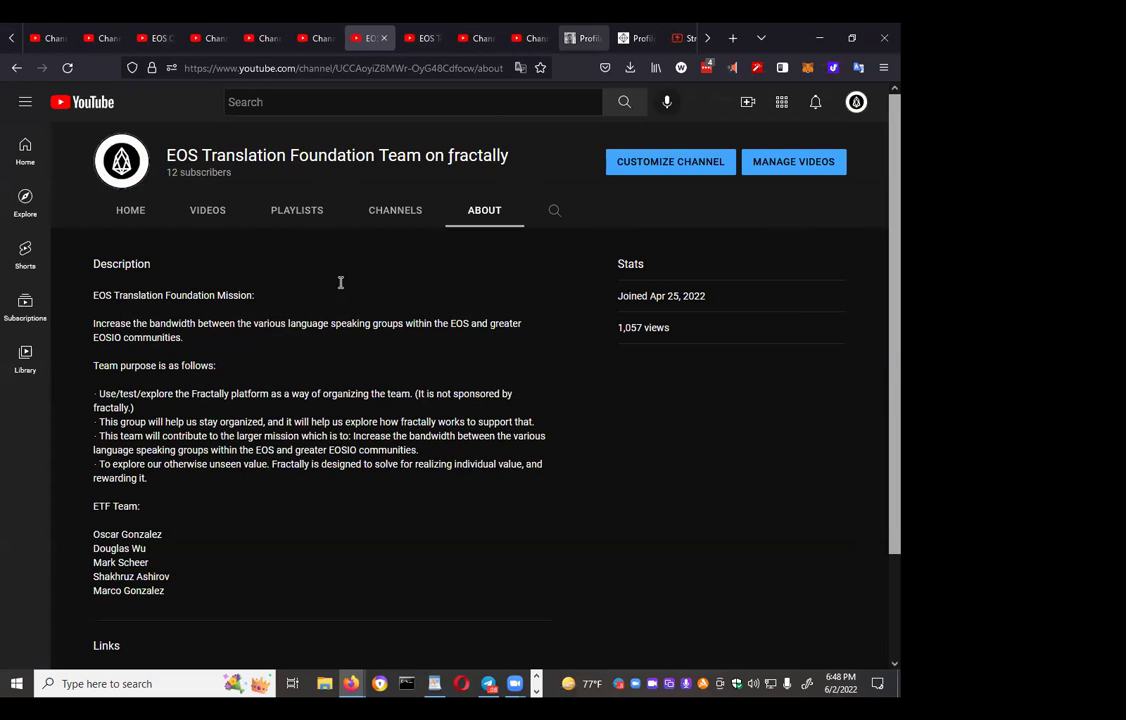
# - Open eos-open-stage.png's attachment details from Media > Library and click into Alternative Text
pyautogui.scroll(8, 216, 304)
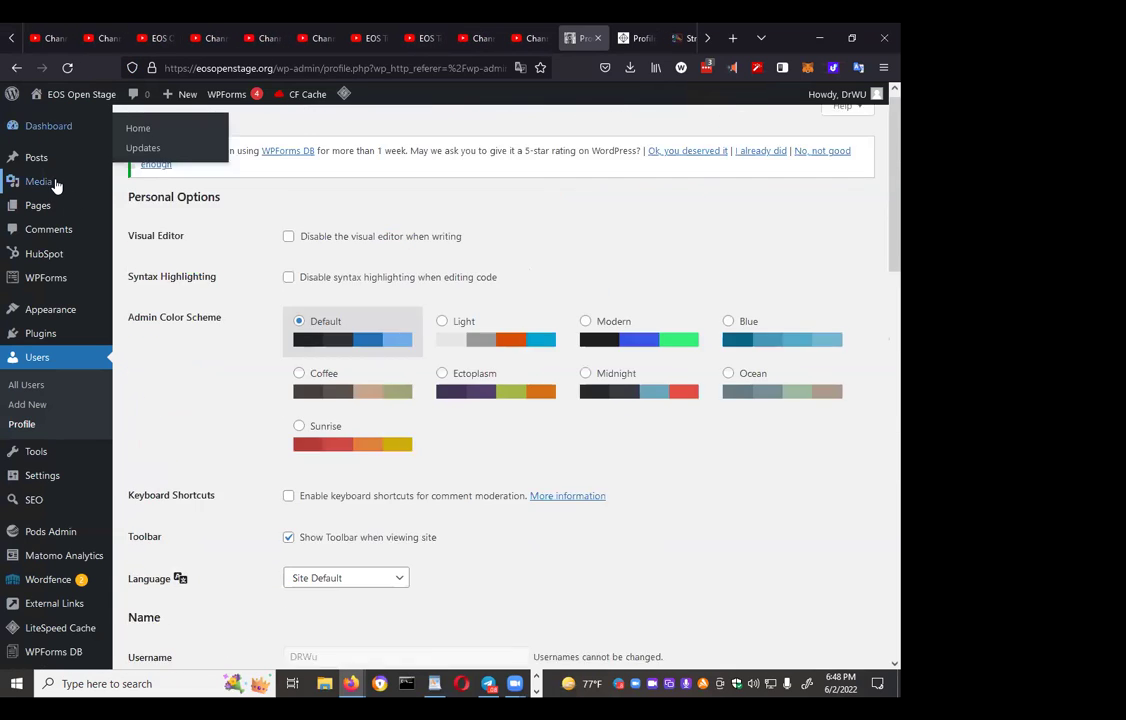
pyautogui.click(143, 187)
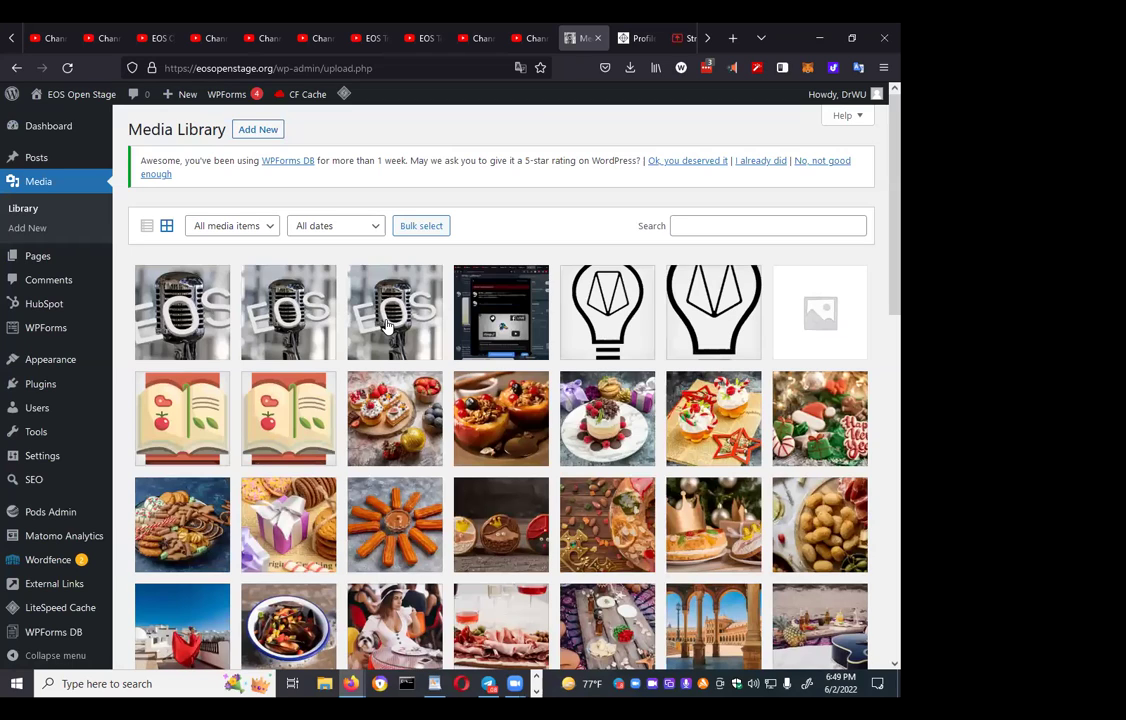
pyautogui.click(387, 325)
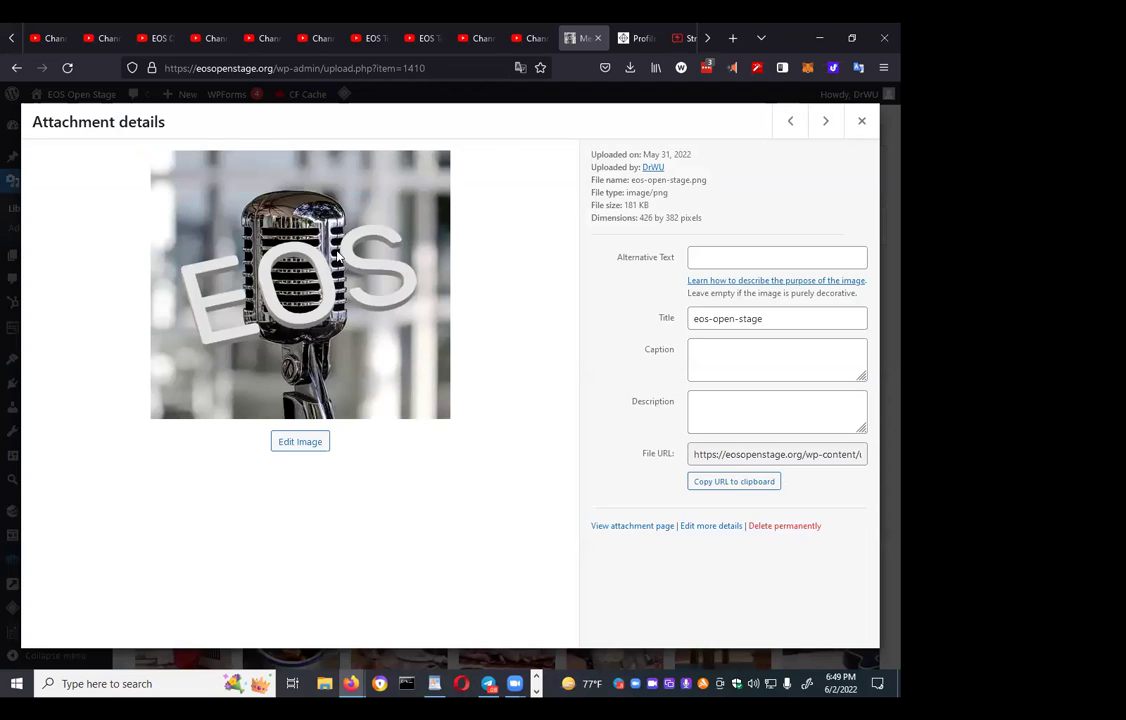
pyautogui.click(755, 258)
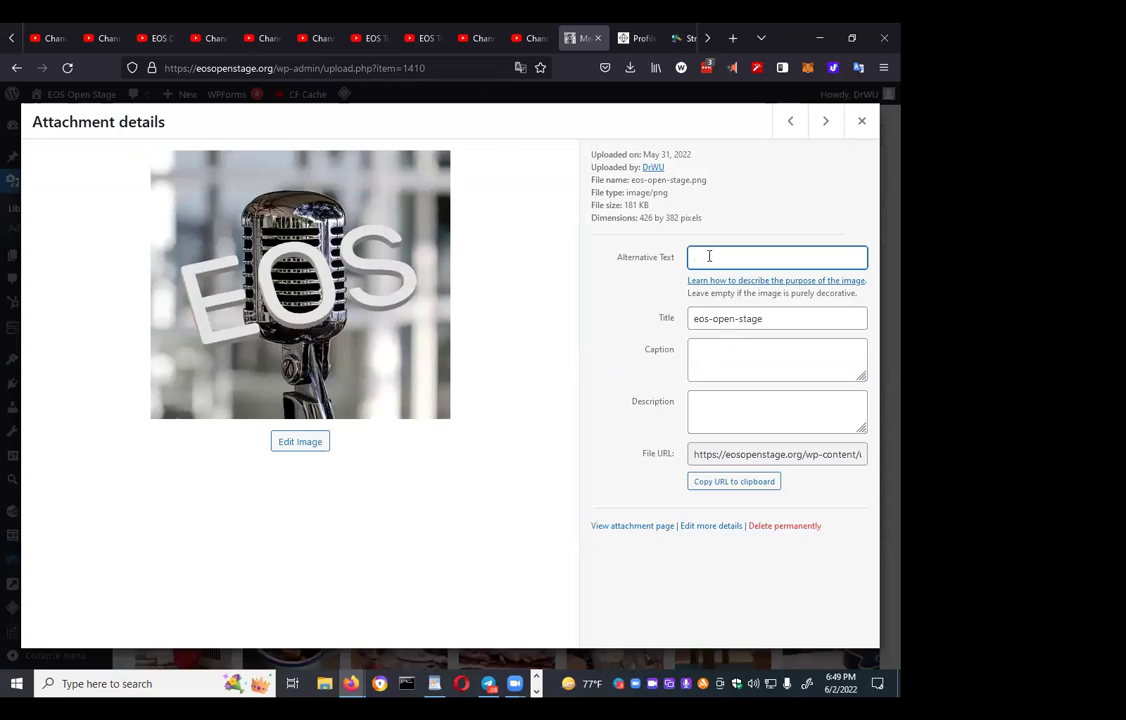
# - Set the image's alternative text to 'Grab the Mic for EOS Open Stage!'
pyautogui.write('EO')
pyautogui.press('BackSpace')
pyautogui.press('BackSpace')
pyautogui.press('BackSpace')
pyautogui.press('BackSpace')
pyautogui.write('Grab the Mic for EOS Open Stage!')
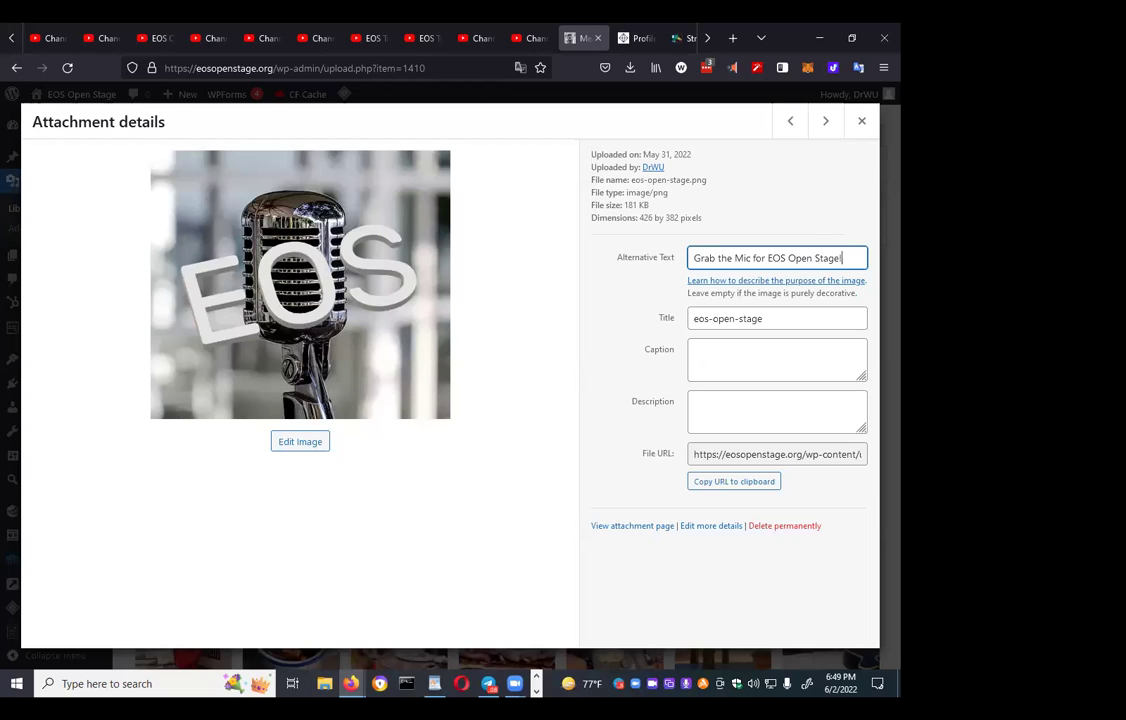
pyautogui.press('Tab')
pyautogui.press('Tab')
# - Replace the image title with 'EOS Open Stage'
pyautogui.write('E')
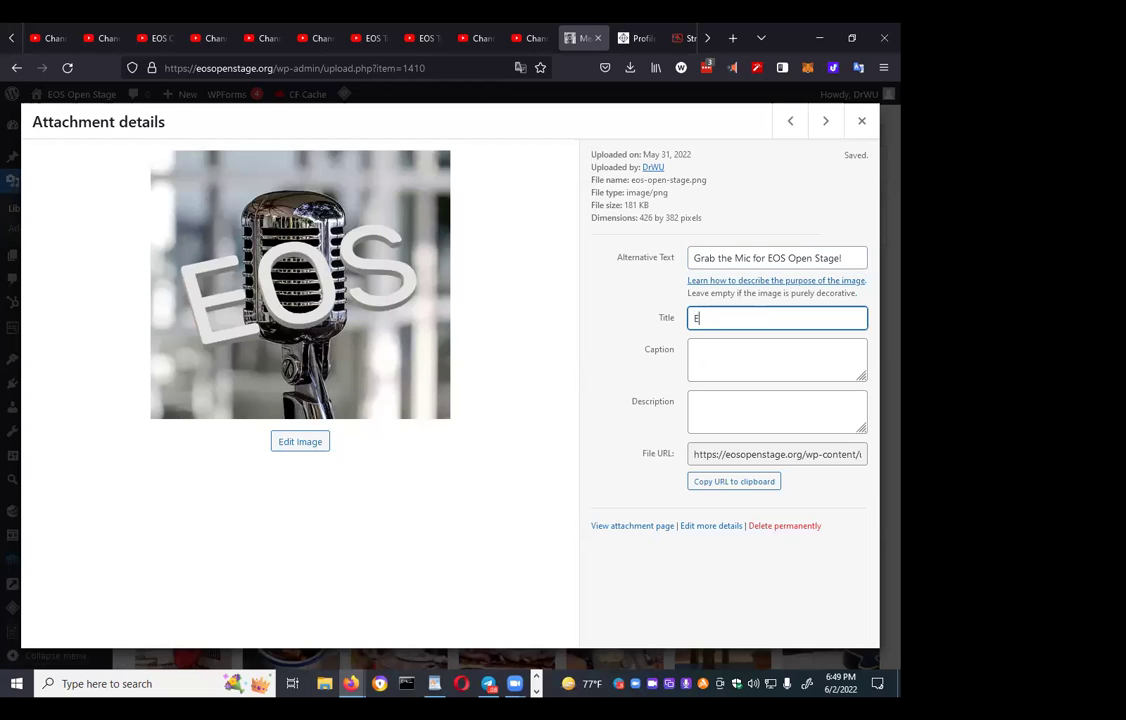
pyautogui.write('OS Open STa')
pyautogui.press('BackSpace')
pyautogui.press('BackSpace')
pyautogui.write('tage')
pyautogui.press('Tab')
# - Write the caption about a safe place to ask EOS questions, get answers, and share ideas and visions
pyautogui.write('The')
pyautogui.press('BackSpace')
pyautogui.press('BackSpace')
pyautogui.write('he')
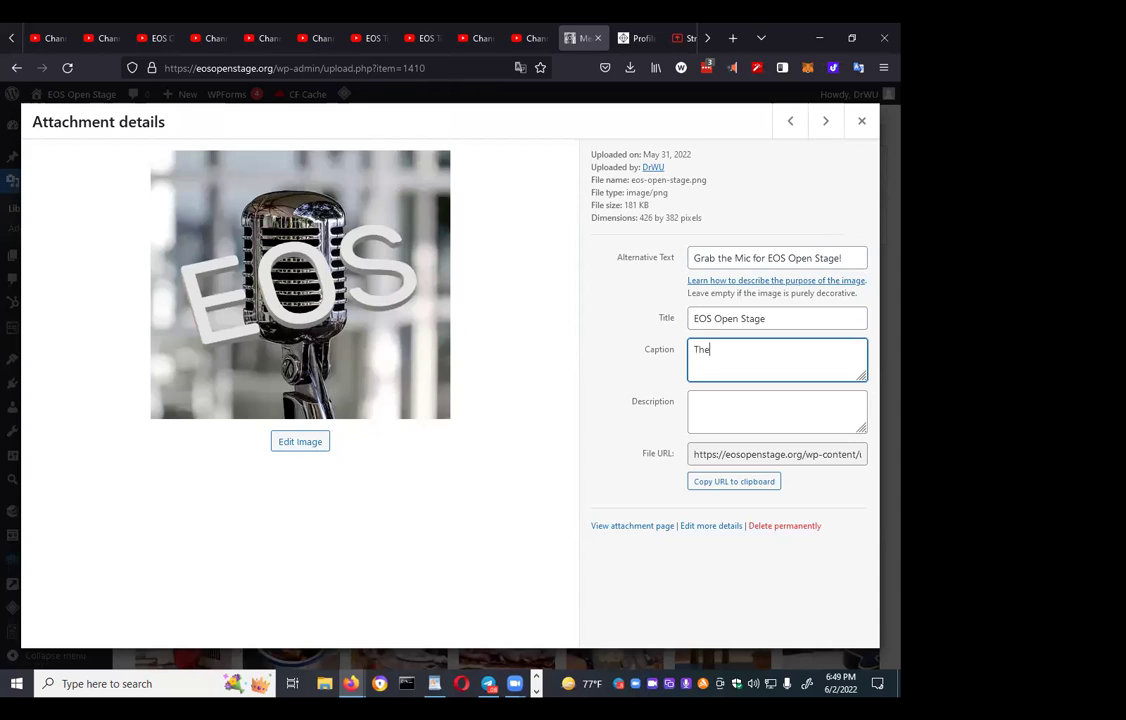
pyautogui.write(' Safe Place where')
pyautogui.press('BackSpace')
pyautogui.press('BackSpace')
pyautogui.press('BackSpace')
pyautogui.press('BackSpace')
pyautogui.press('BackSpace')
pyautogui.write('QW')
pyautogui.press('BackSpace')
pyautogui.write('WH')
pyautogui.press('BackSpace')
pyautogui.press('BackSpace')
pyautogui.write('WHere')
pyautogui.press('BackSpace')
pyautogui.press('BackSpace')
pyautogui.press('BackSpace')
pyautogui.press('BackSpace')
pyautogui.write('here yo')
pyautogui.press('BackSpace')
pyautogui.write('Y')
pyautogui.hotkey('ctrl', 'shift', 'Left')
pyautogui.hotkey('ctrl', 'shift', 'Left')
pyautogui.hotkey('ctrl', 'shift', 'Left')
pyautogui.hotkey('ctrl', 'shift', 'Left')
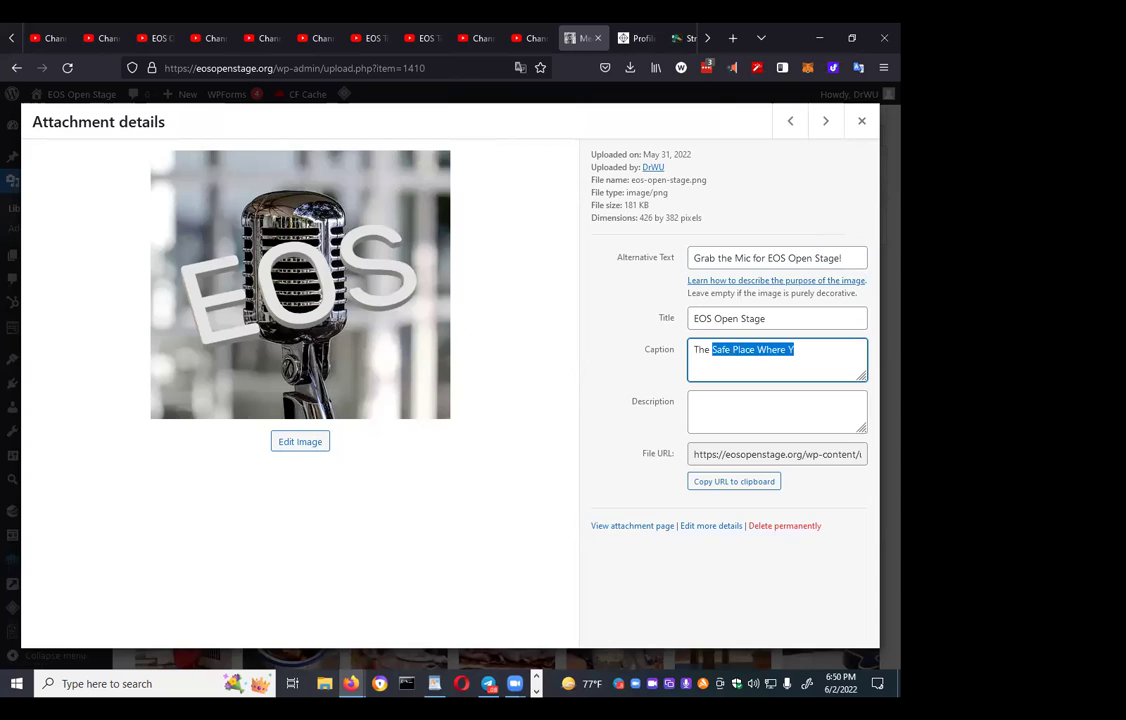
pyautogui.write('safe place where you can ask EOS quyestion.s ge')
pyautogui.press('BackSpace')
pyautogui.press('BackSpace')
pyautogui.press('BackSpace')
pyautogui.press('BackSpace')
pyautogui.press('BackSpace')
pyautogui.write('s. get EOS an')
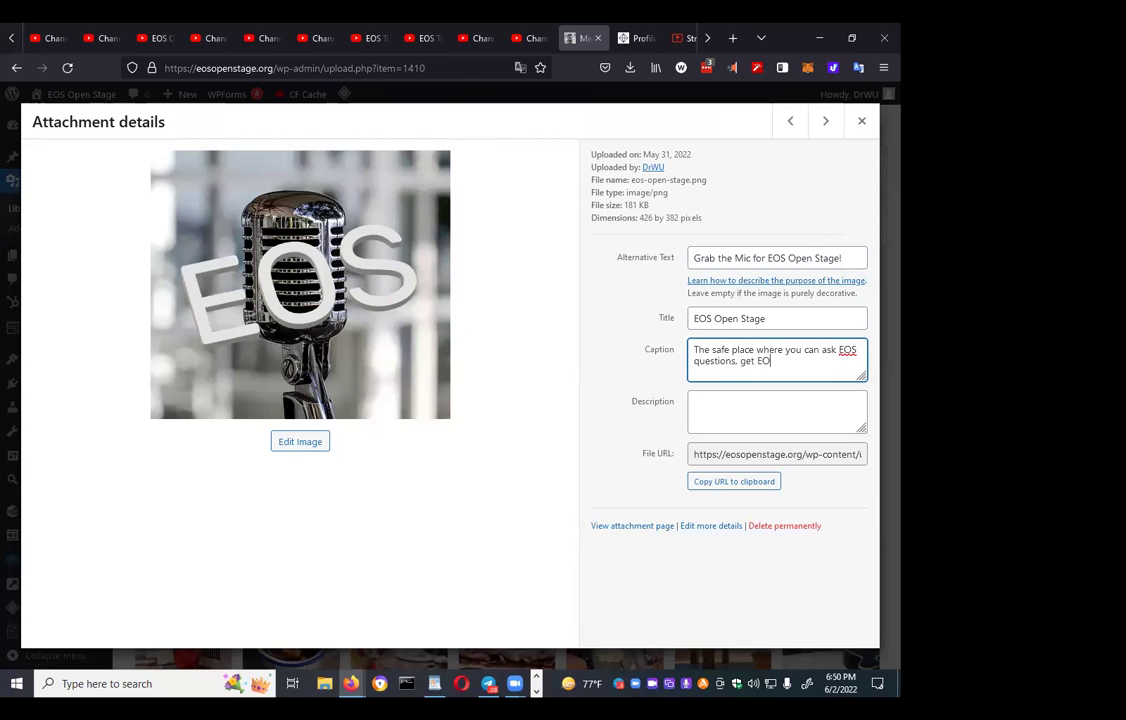
pyautogui.write('swer')
pyautogui.write('s, and q')
pyautogui.write('ollaborate and ')
pyautogui.write('share ')
pyautogui.write('your ')
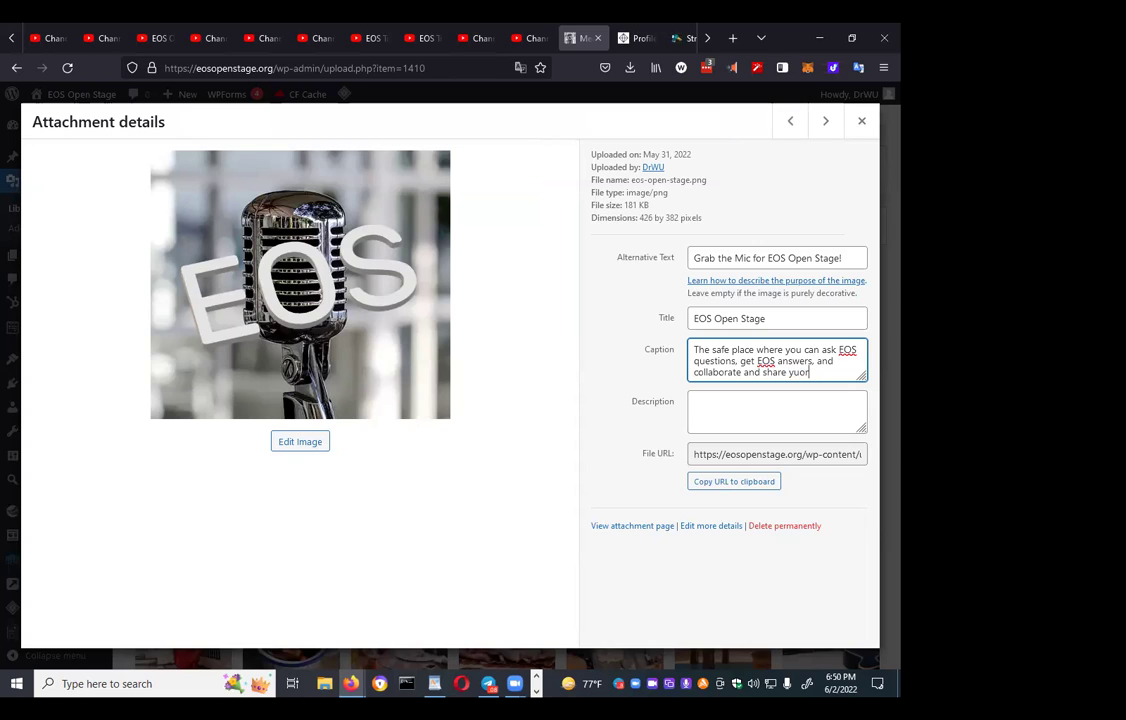
pyautogui.write('EOSS')
pyautogui.press('BackSpace')
pyautogui.write('ideas ')
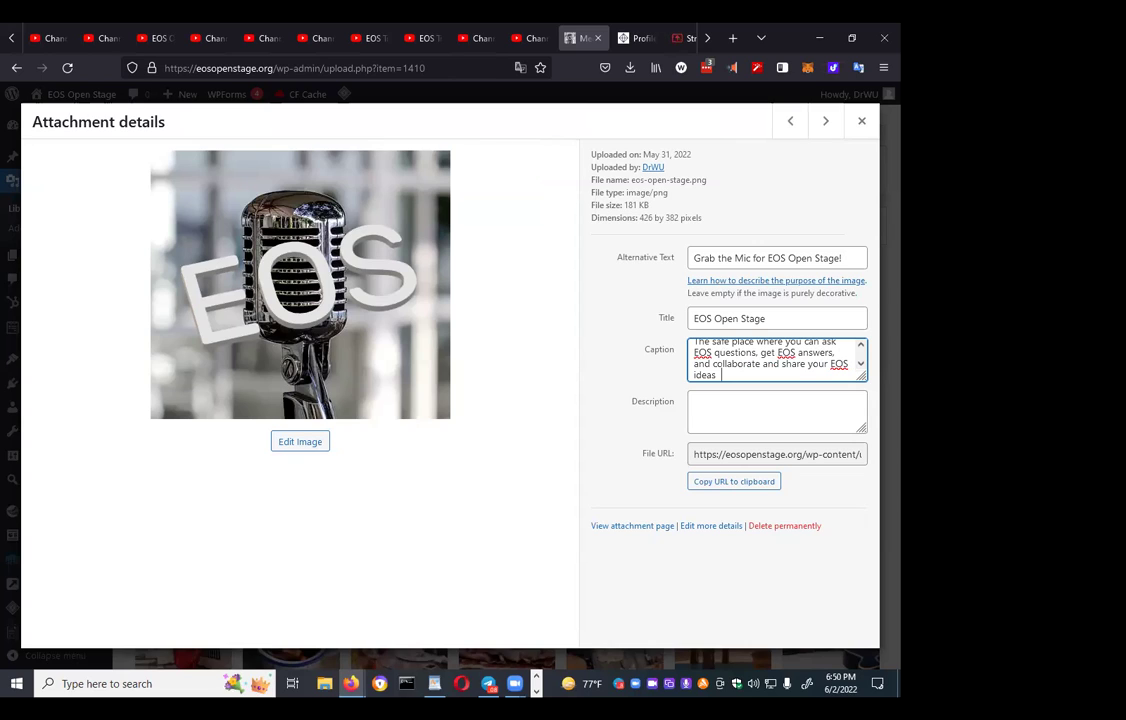
pyautogui.write('and visions.')
pyautogui.scroll(1, 770, 362)
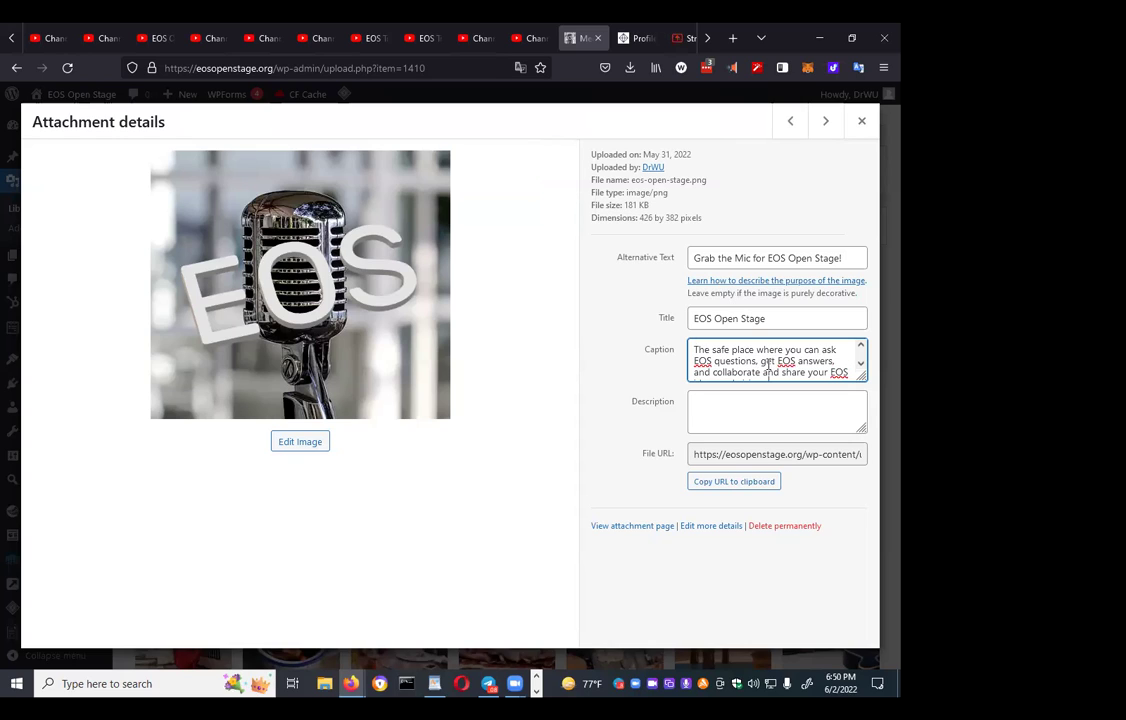
pyautogui.scroll(-1, 768, 368)
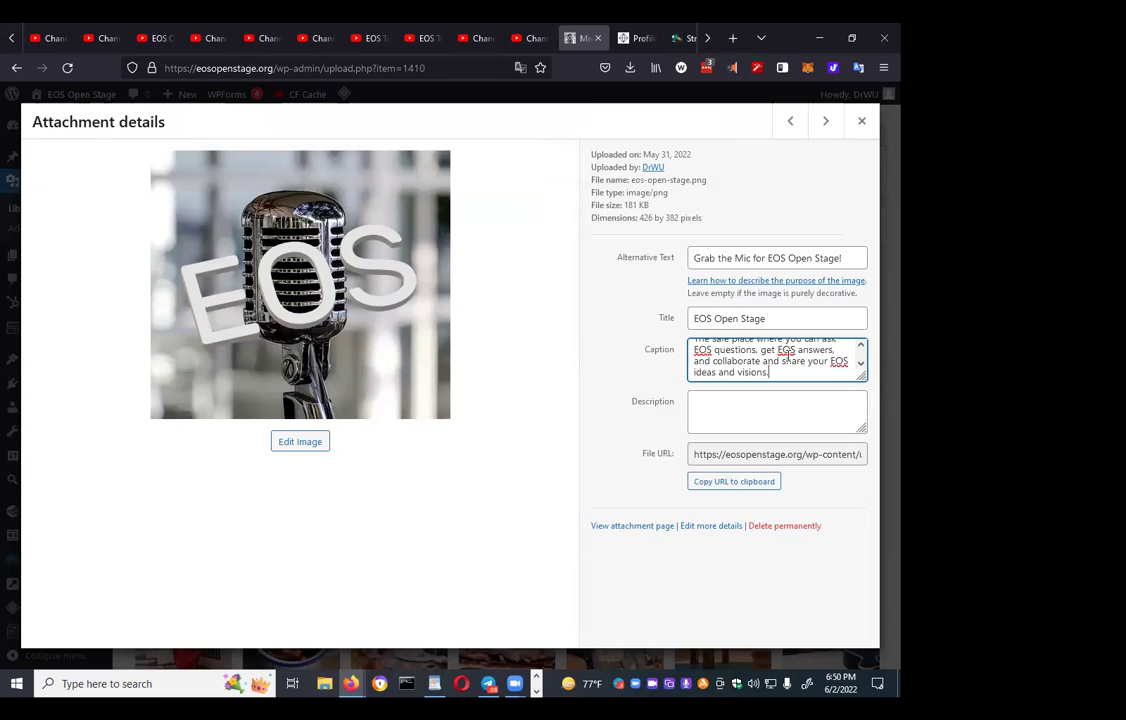
# - Type the description 'EOS Open Stage is the organic synthesis of WOo WEb MArkEtINg & MUltIMEDIA'
pyautogui.click(705, 409)
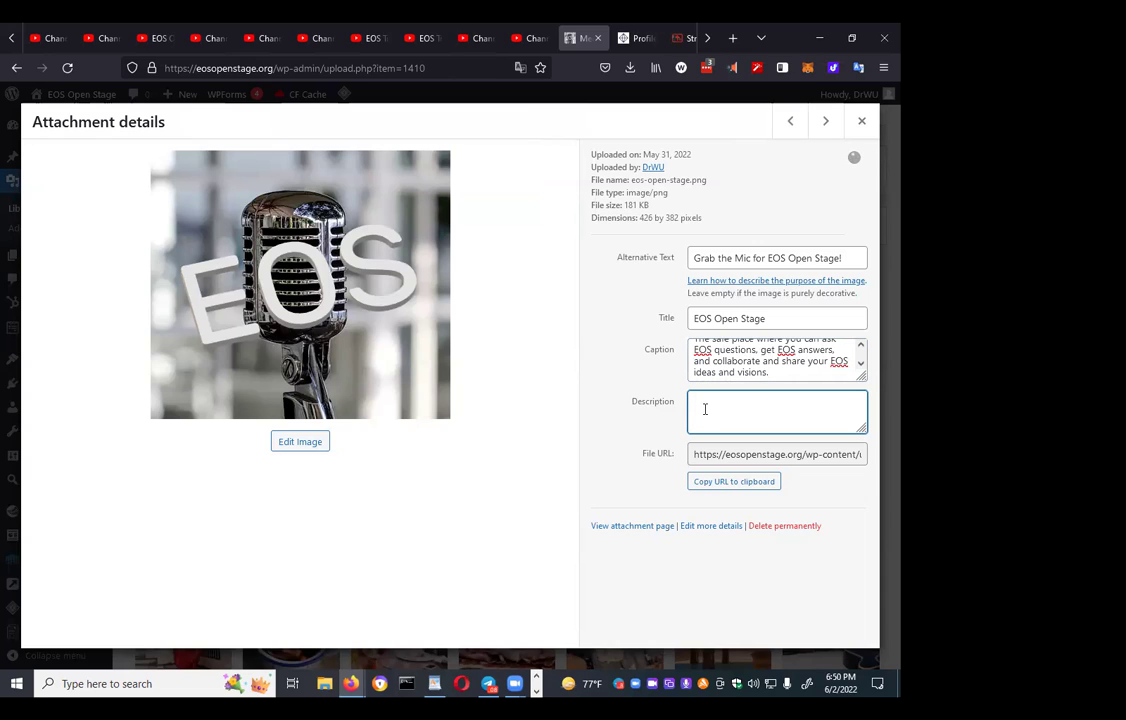
pyautogui.write('EOS Open Stage is the synt')
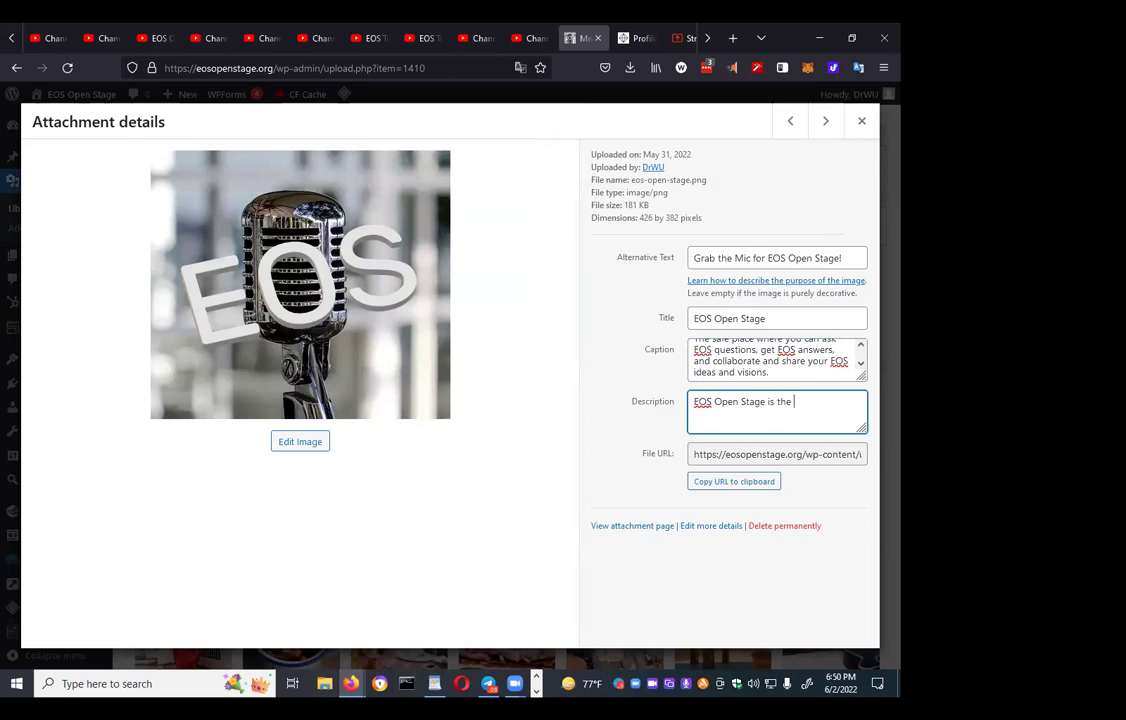
pyautogui.write('hetic cool')
pyautogui.press('BackSpace')
pyautogui.hotkey('ctrl', 'shift', 'Left')
pyautogui.hotkey('ctrl', 'shift', 'Left')
pyautogui.press('BackSpace')
pyautogui.write('orga')
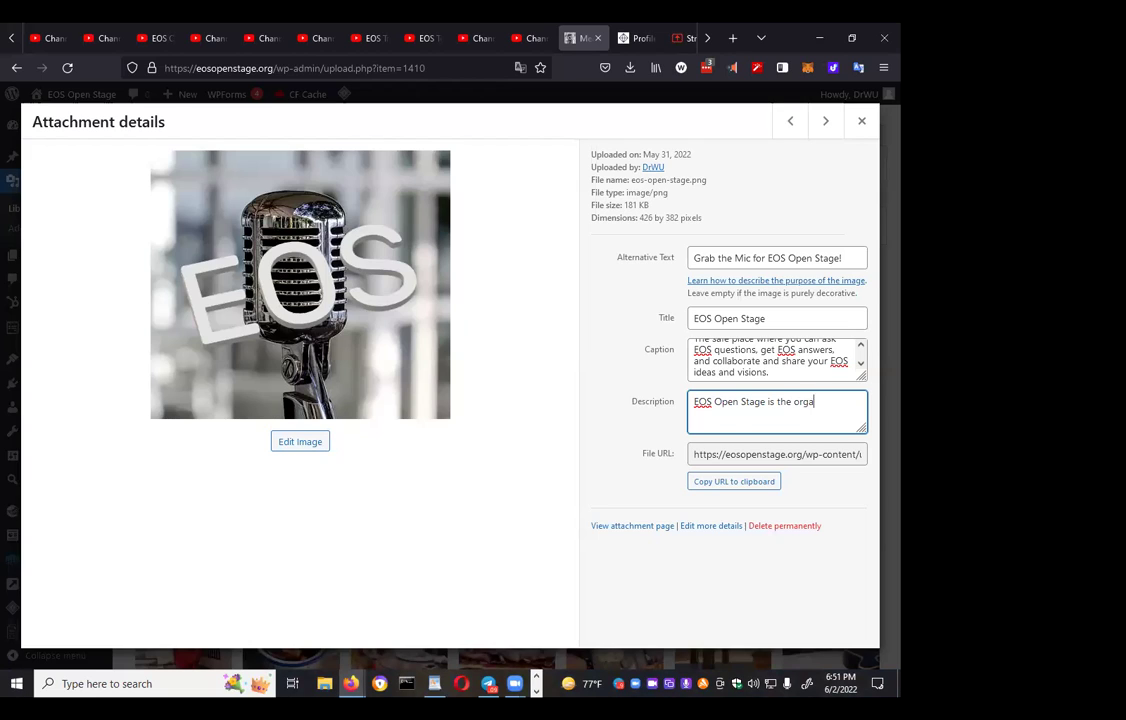
pyautogui.write('nic synthesis of WOo W')
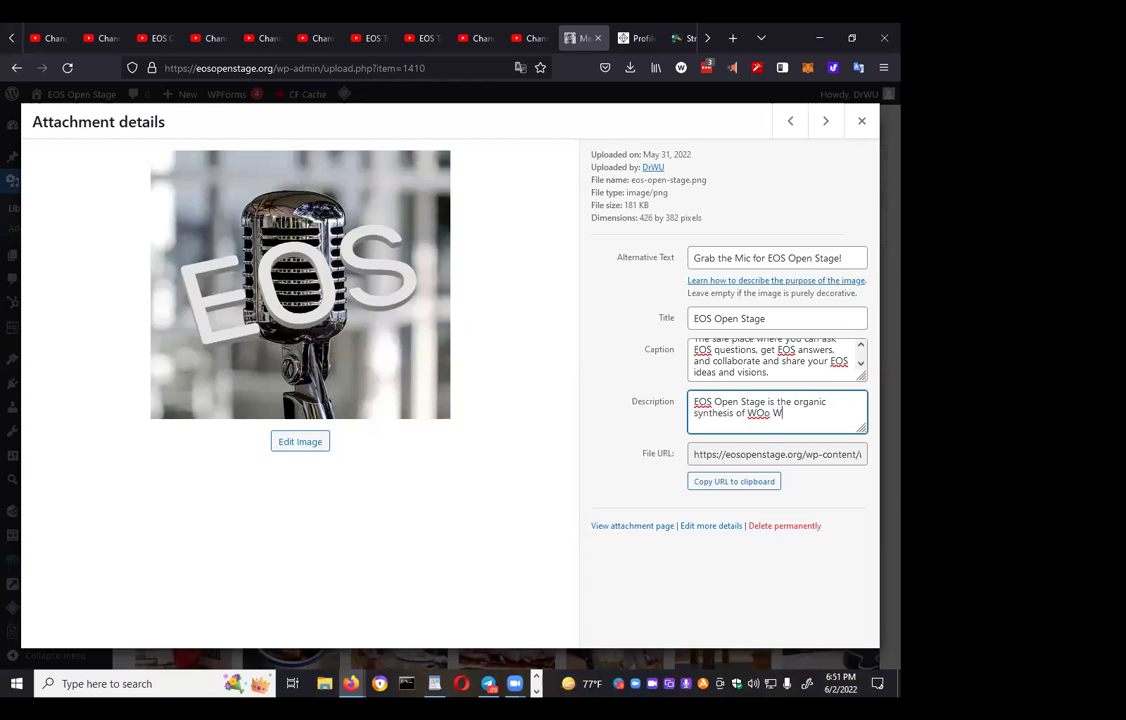
pyautogui.write('Eb MArk')
pyautogui.write('EtIN')
pyautogui.write('g ')
pyautogui.write('&')
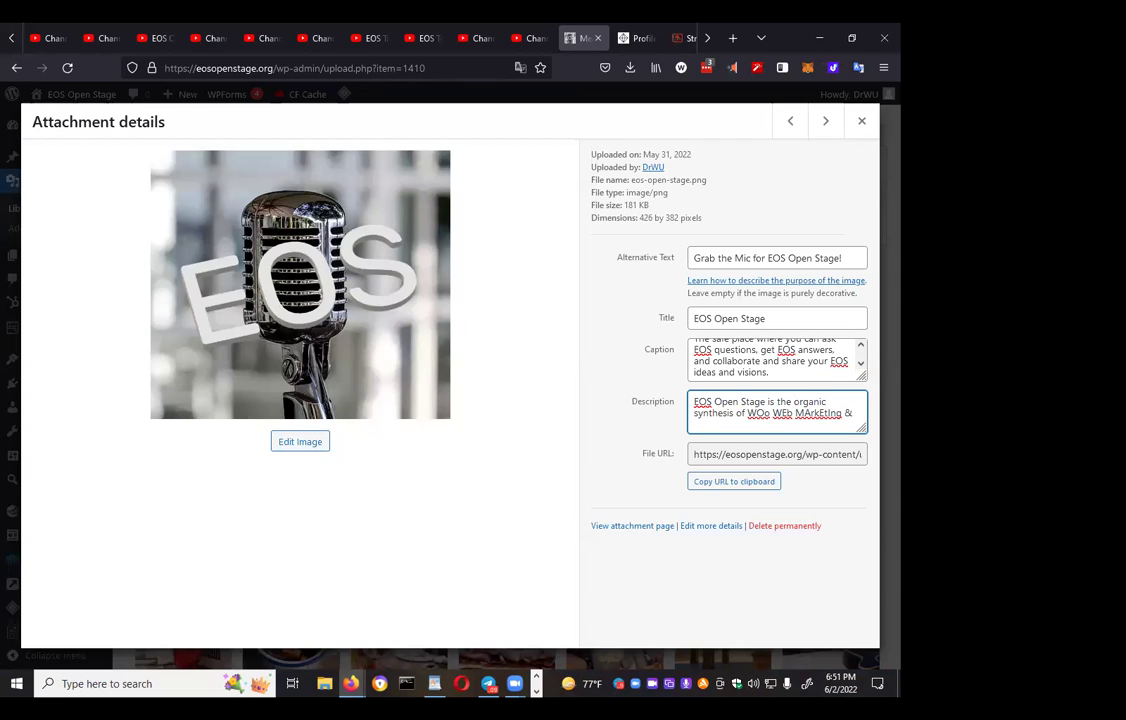
pyautogui.write(' MUltIMEDIA')
pyautogui.click(791, 124)
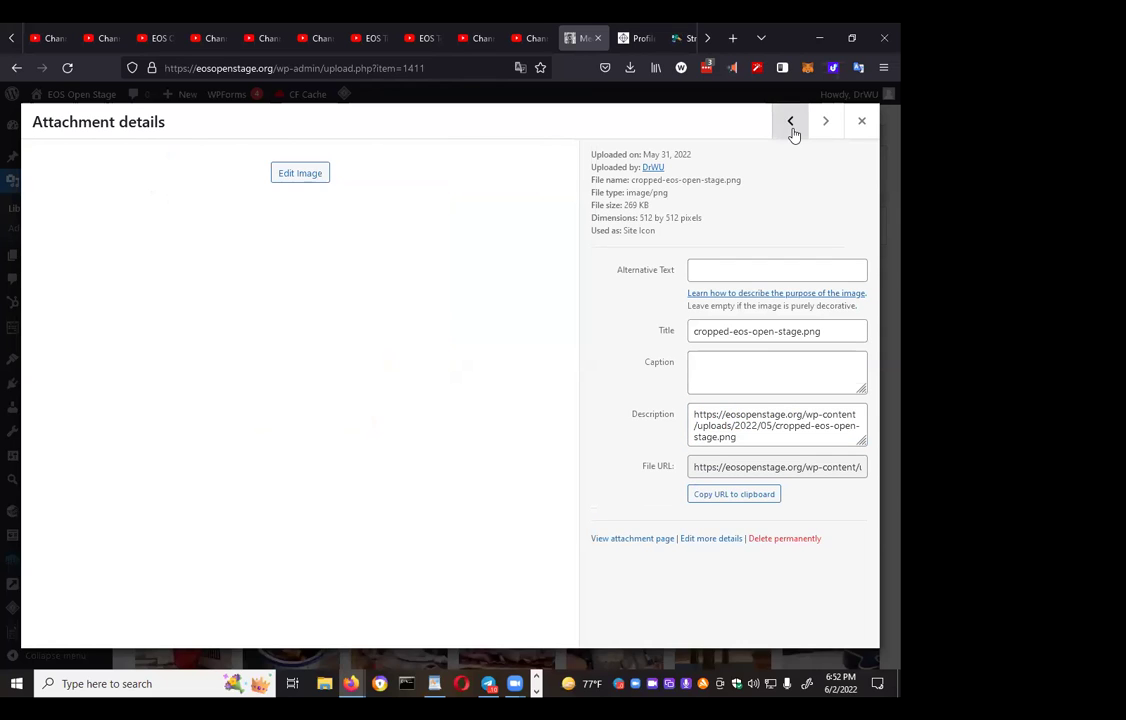
pyautogui.click(824, 122)
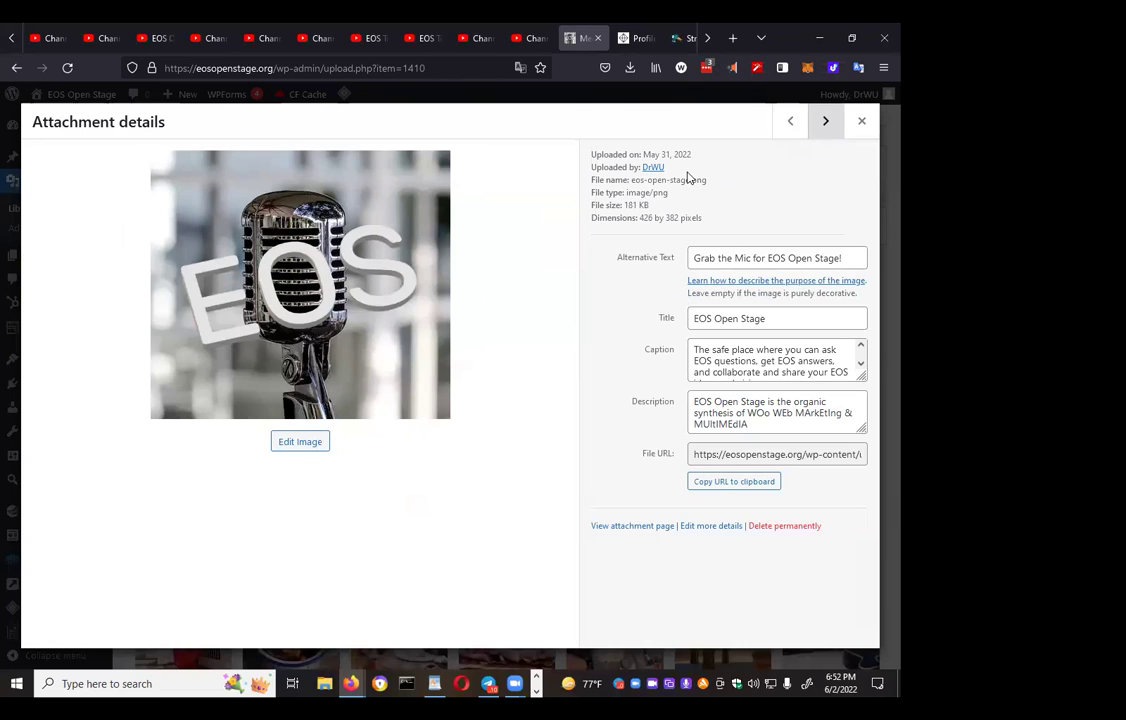
pyautogui.click(786, 121)
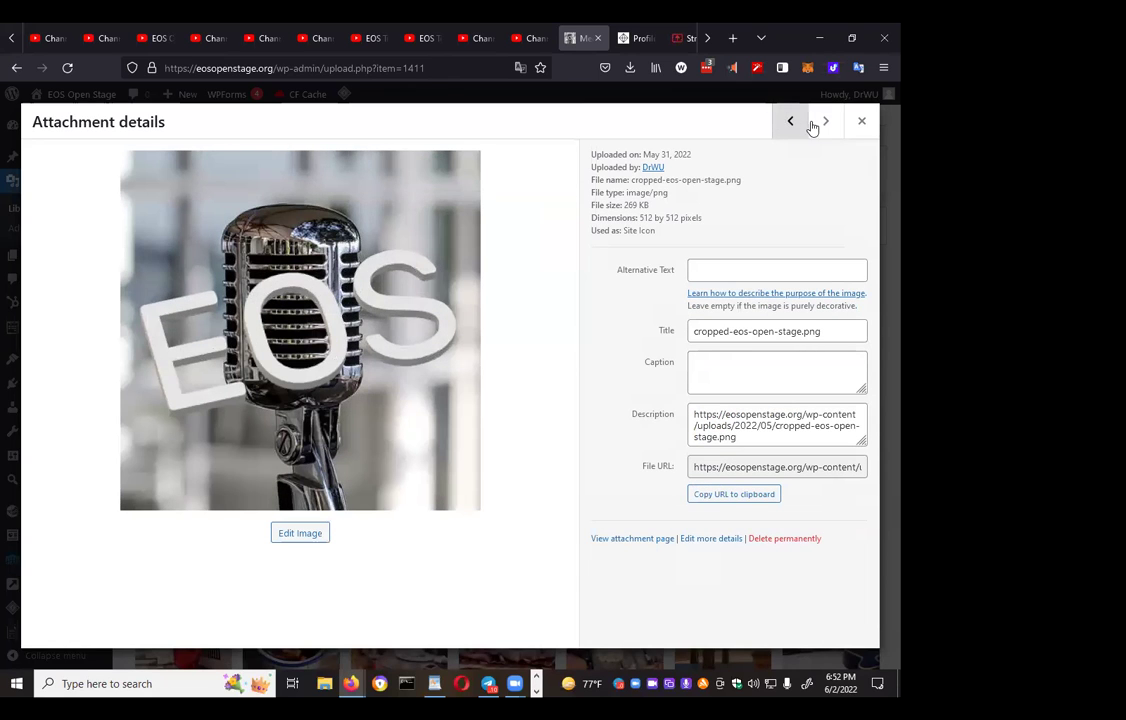
pyautogui.click(826, 121)
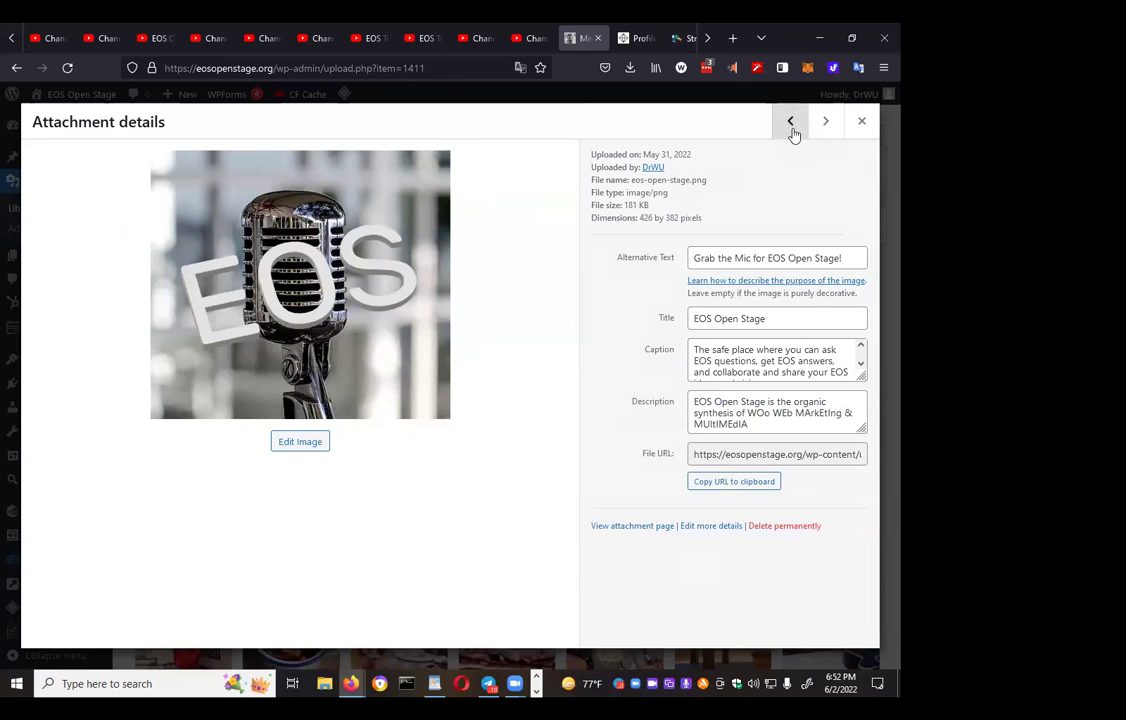
pyautogui.click(791, 126)
pyautogui.click(791, 126)
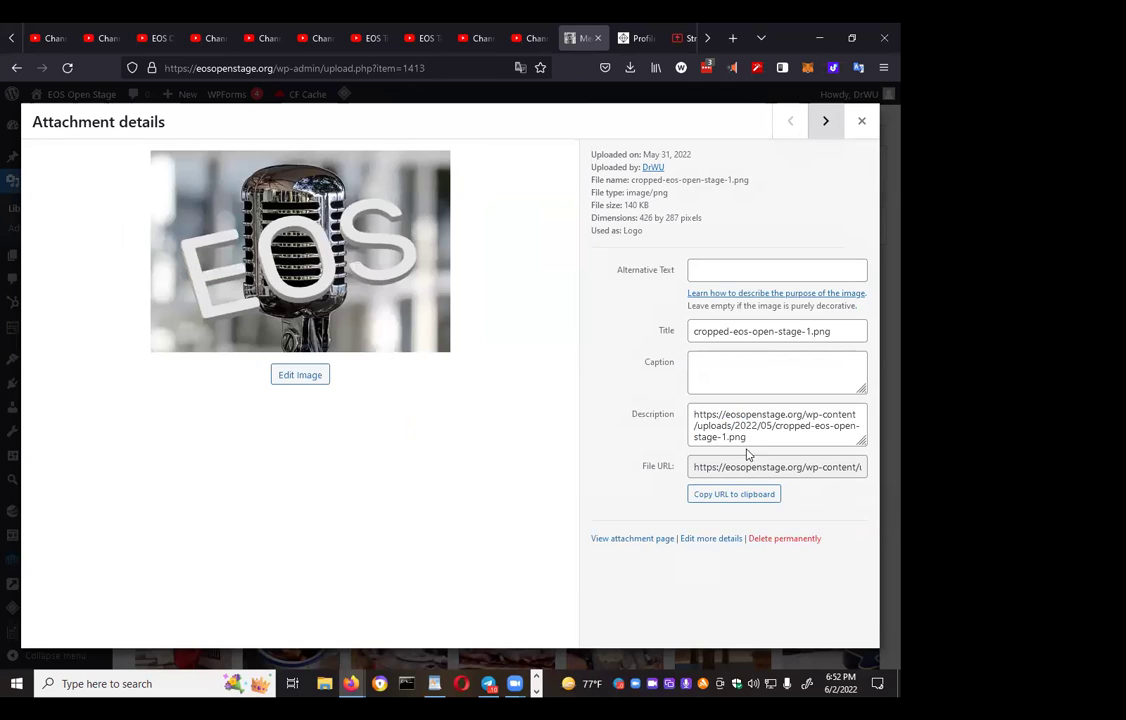
pyautogui.click(821, 121)
pyautogui.click(821, 123)
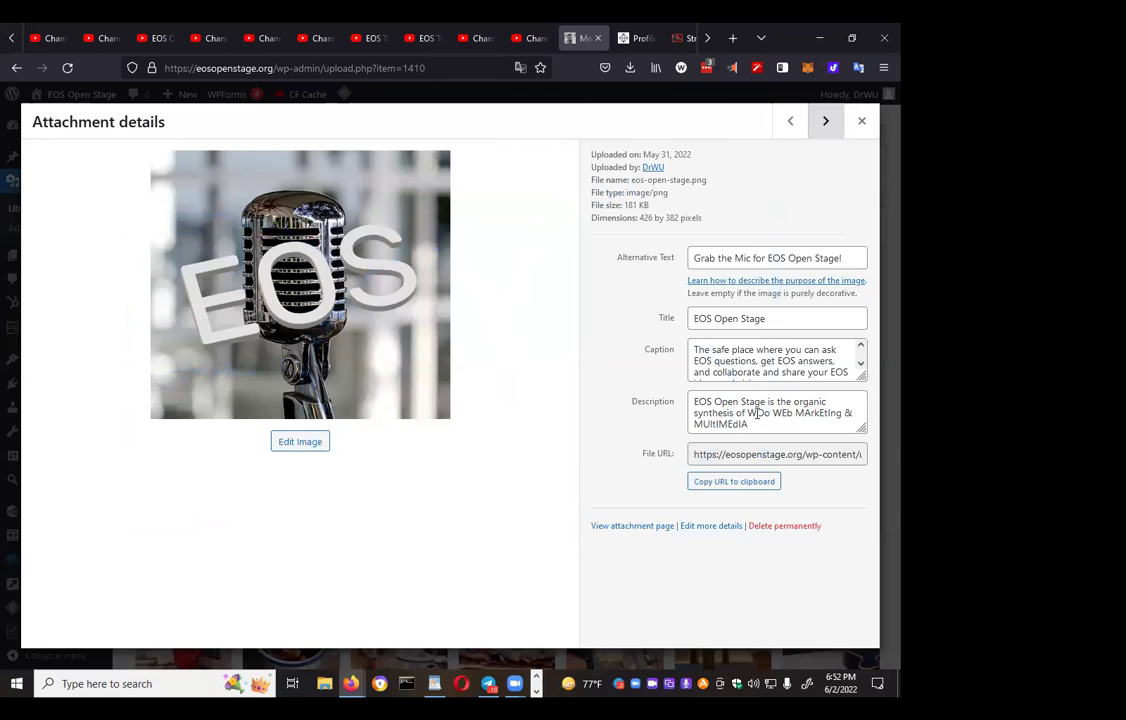
pyautogui.click(861, 122)
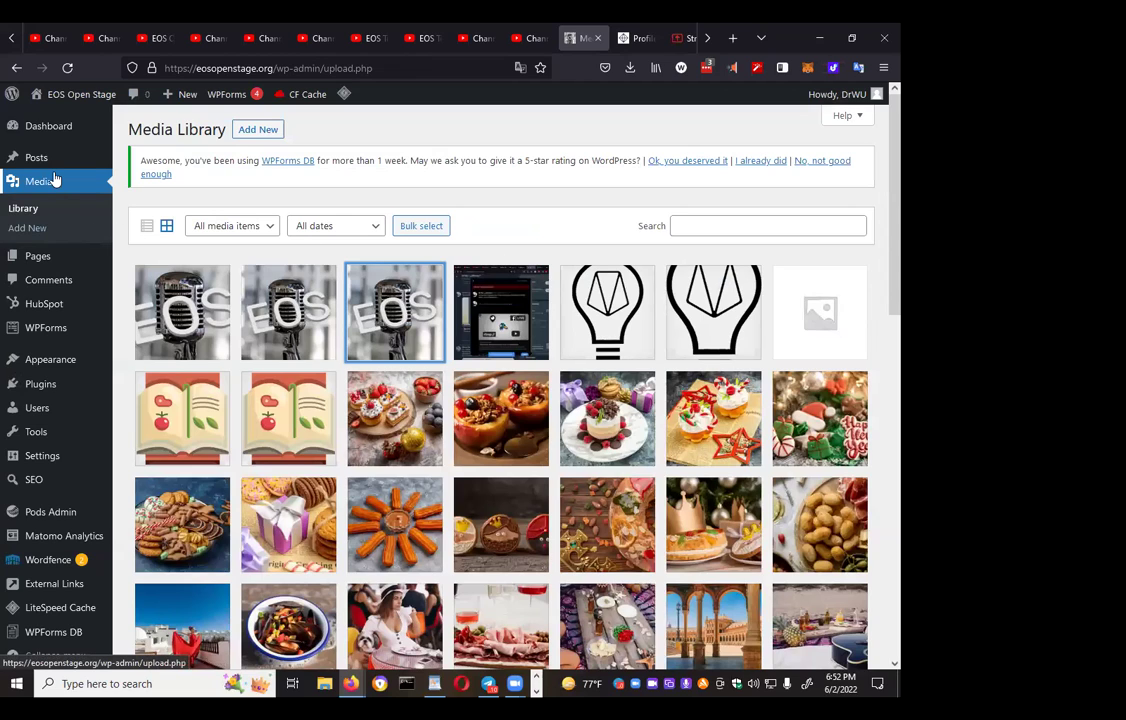
# - Open Posts > All Posts and scroll through the published posts and drafts
pyautogui.moveTo(59, 163)
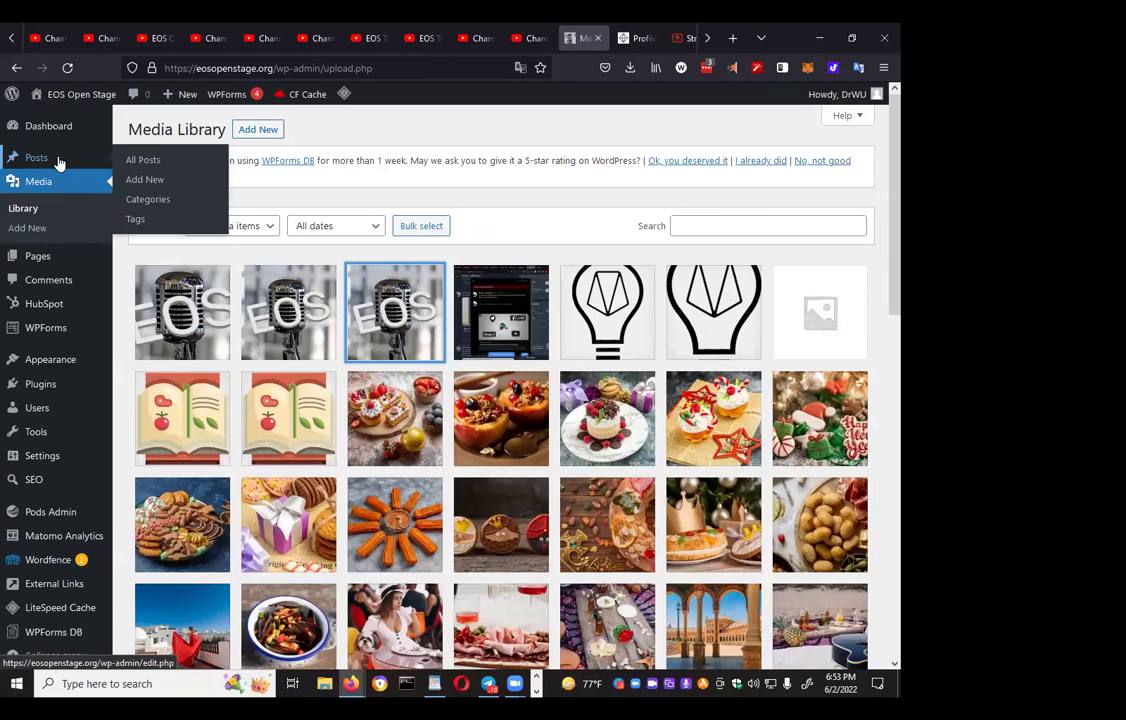
pyautogui.click(59, 163)
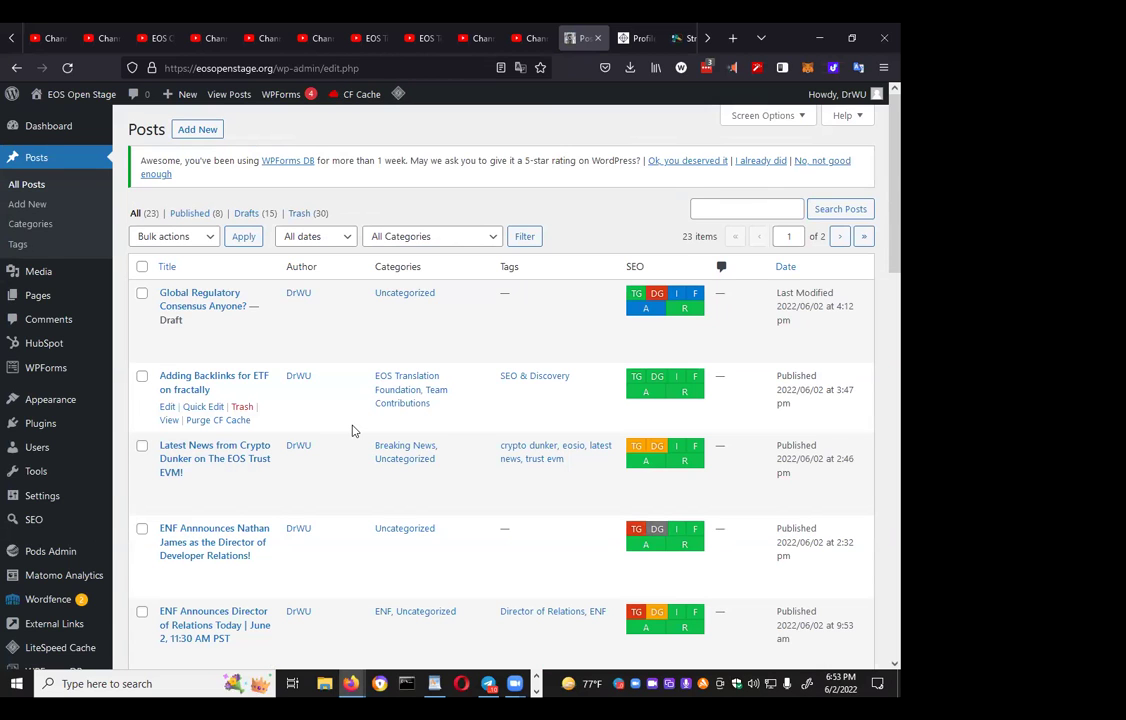
pyautogui.scroll(-5, 352, 431)
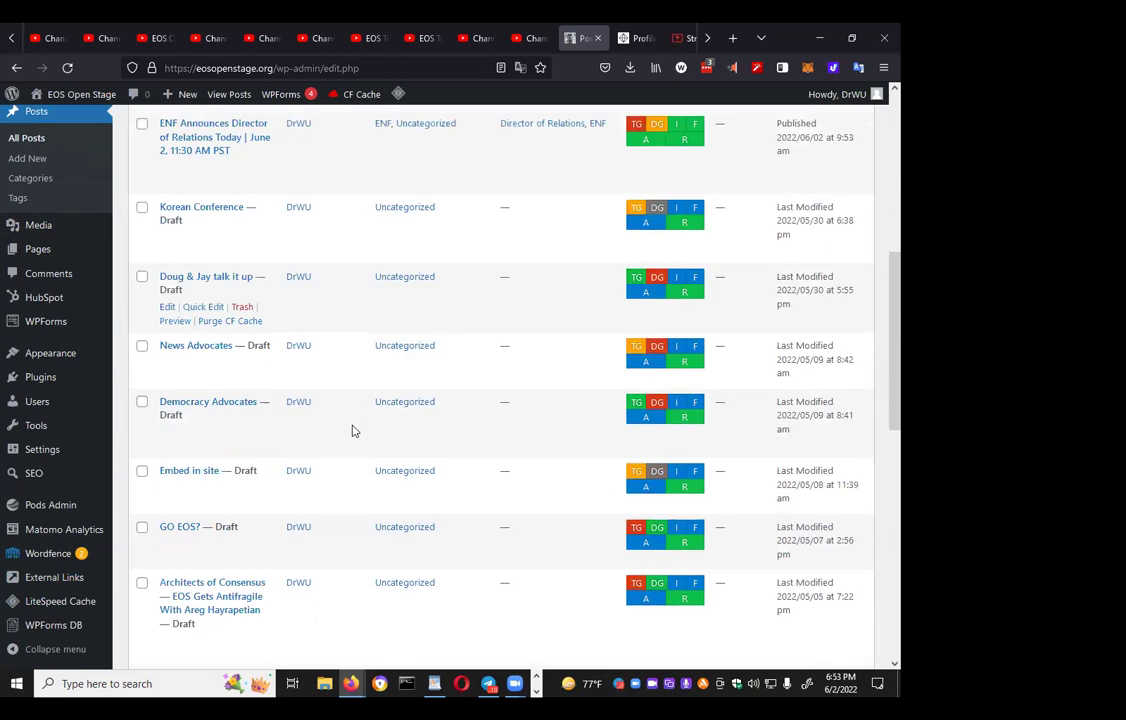
pyautogui.scroll(4, 352, 431)
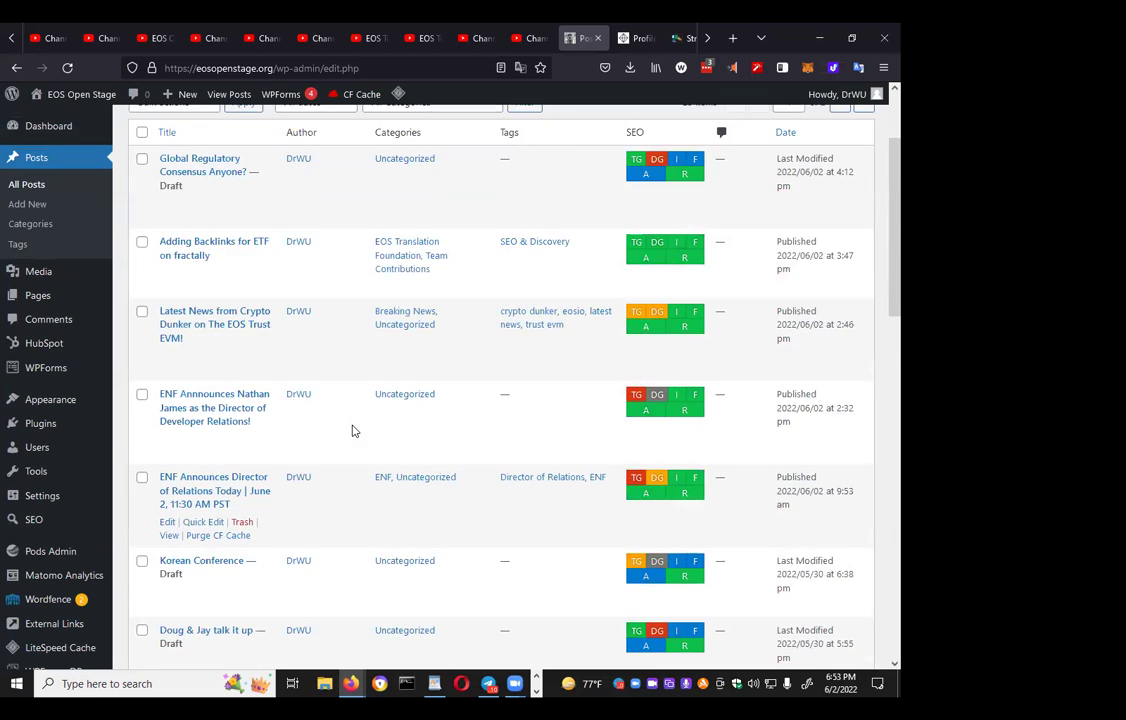
pyautogui.scroll(2, 352, 431)
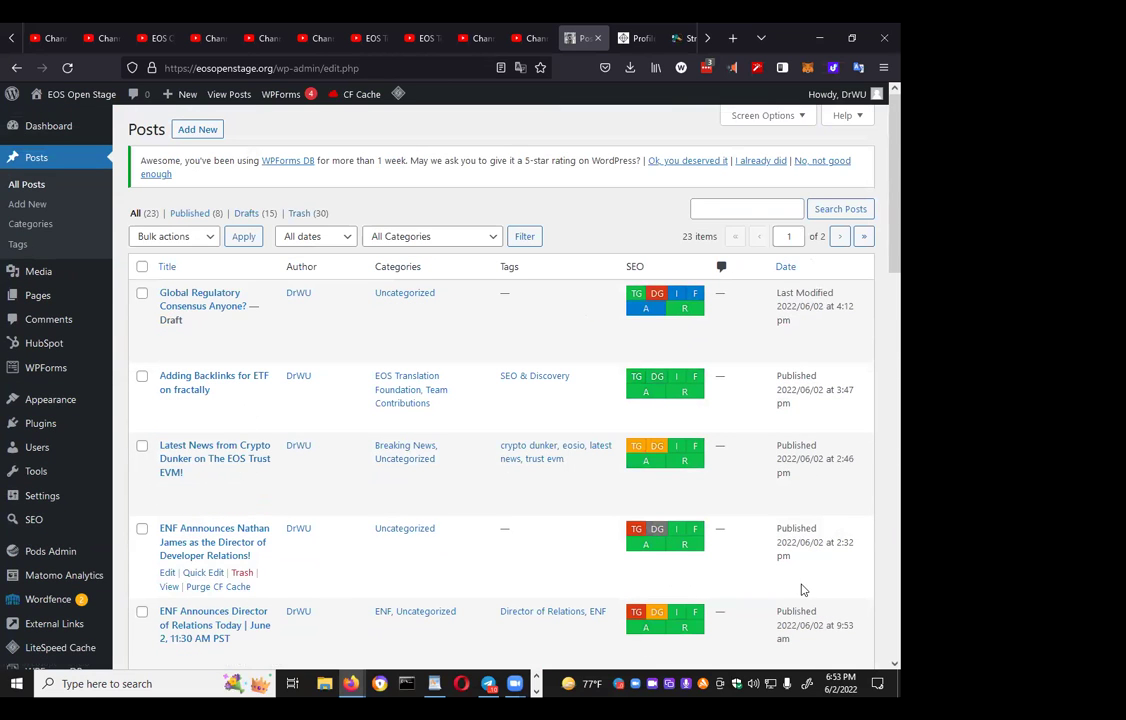
pyautogui.scroll(-3, 800, 616)
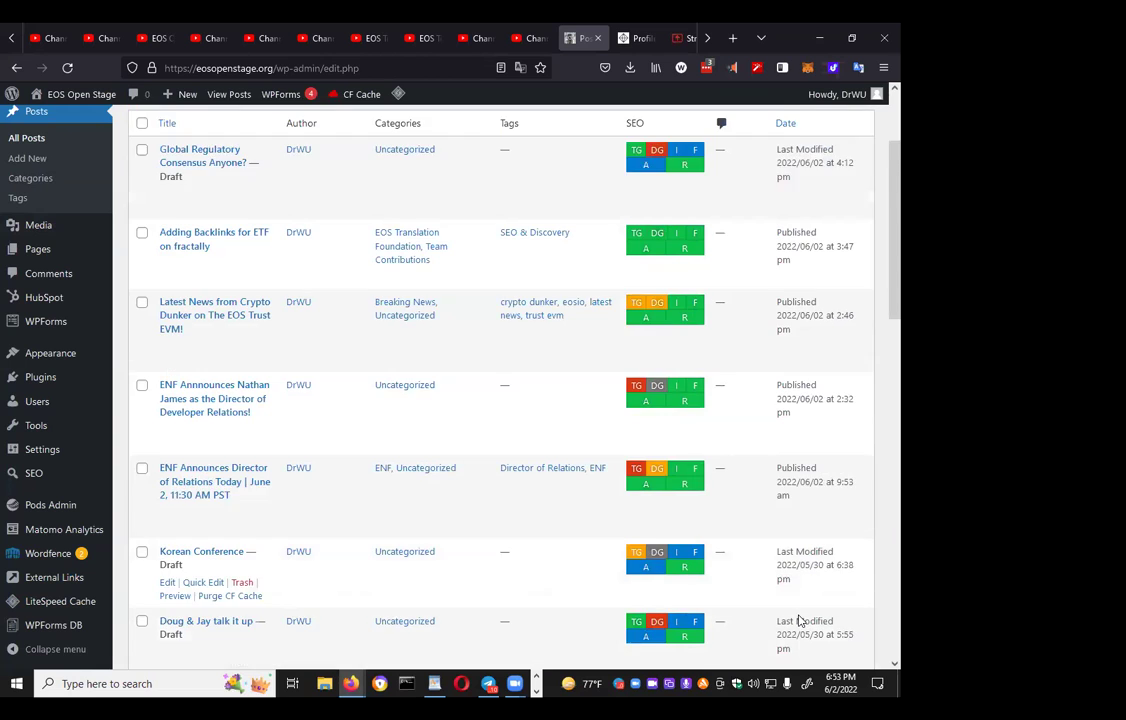
pyautogui.scroll(-1, 800, 621)
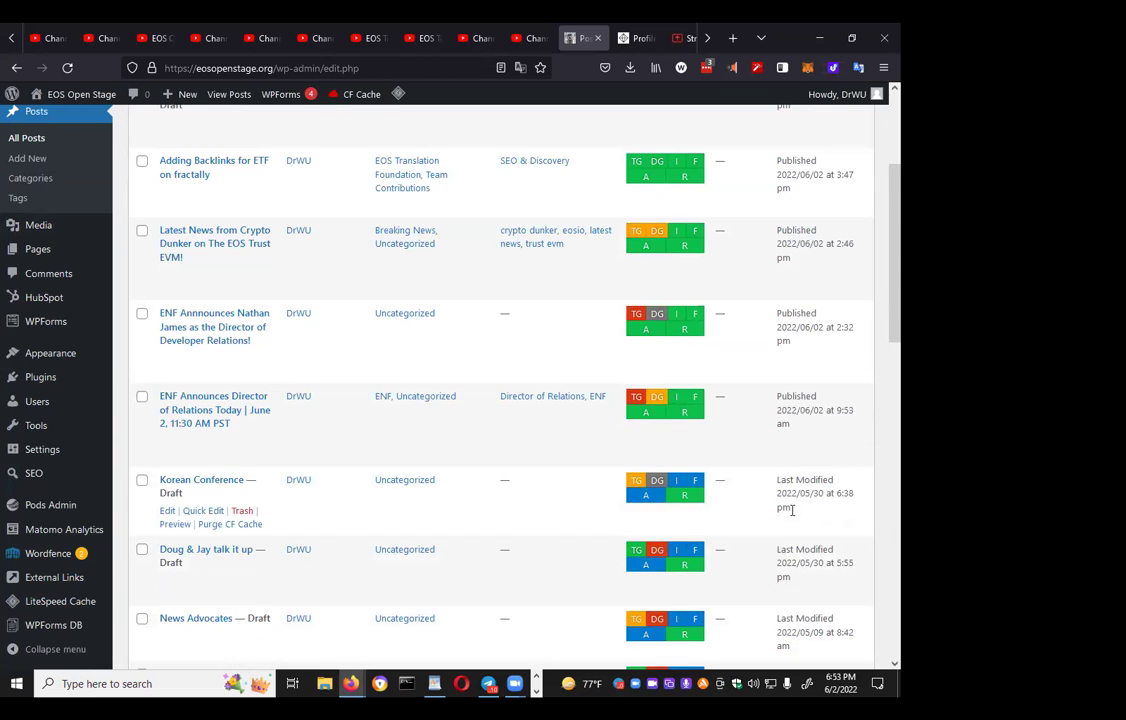
pyautogui.scroll(-1, 790, 512)
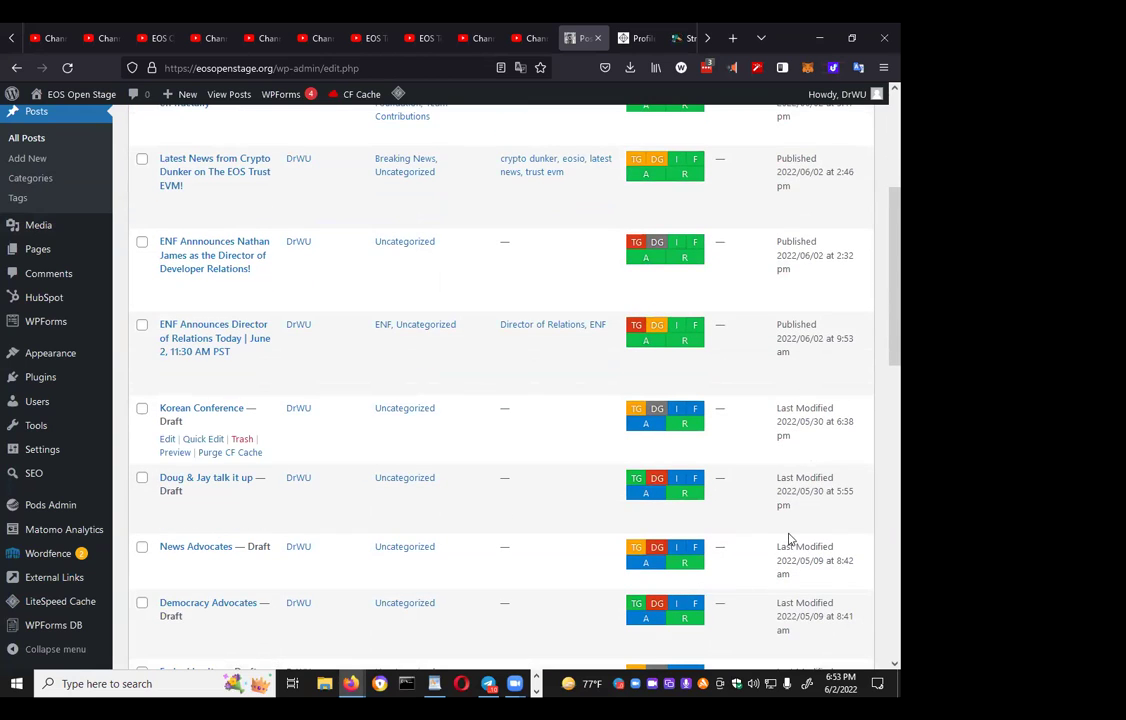
pyautogui.scroll(-1, 797, 489)
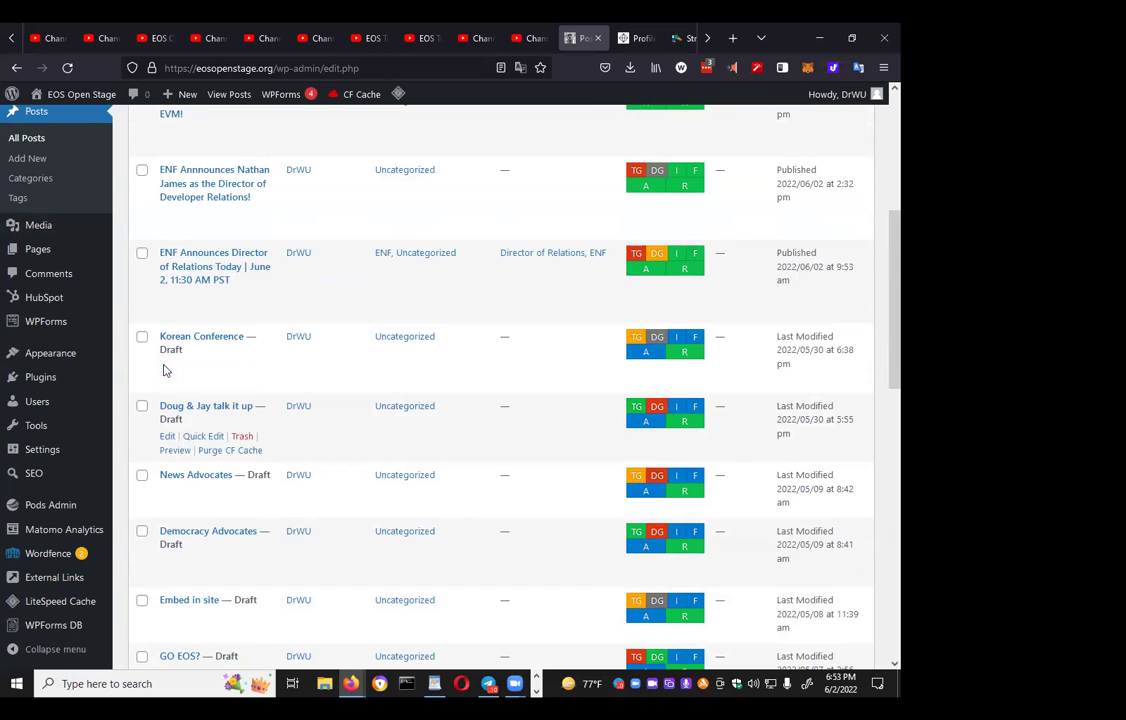
pyautogui.scroll(2, 200, 400)
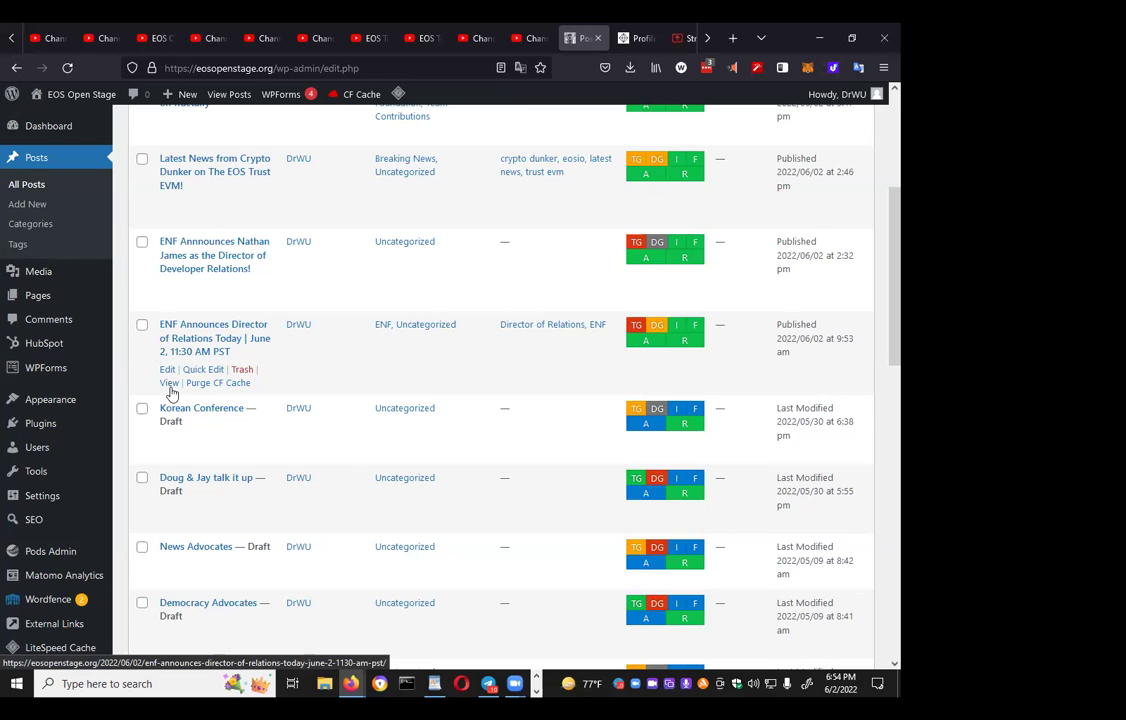
# - View the live 'ENF Announces Director of Relations Today' post and open its linked YouTube video
pyautogui.click(169, 384)
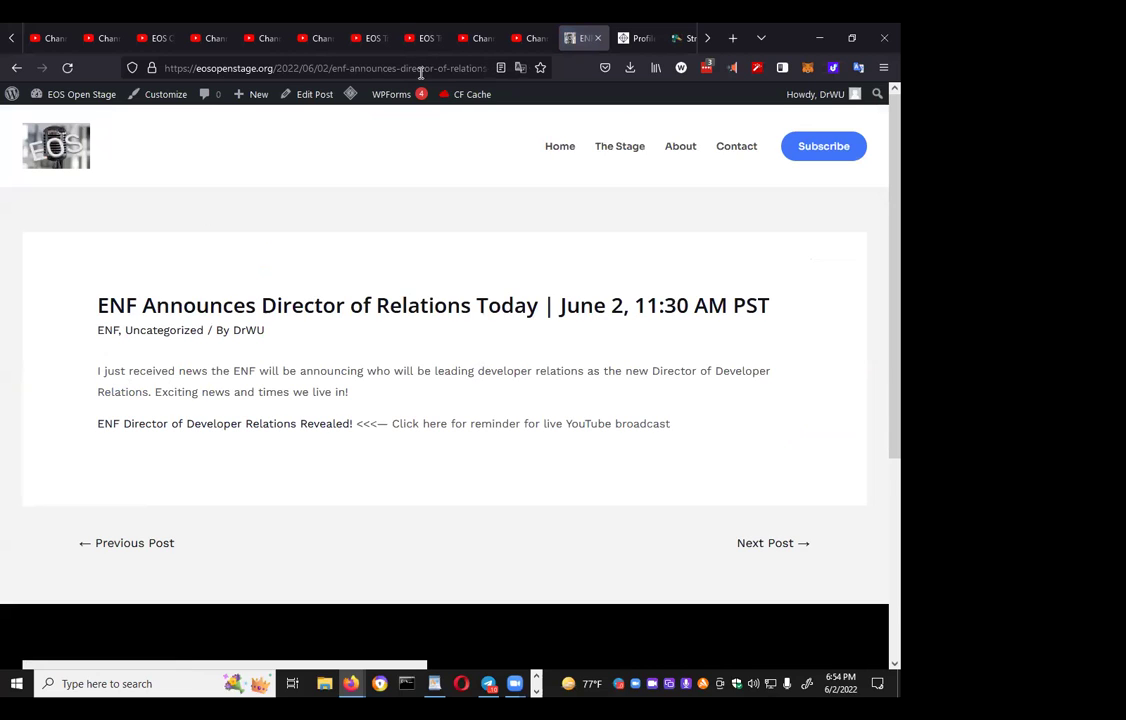
pyautogui.click(235, 425)
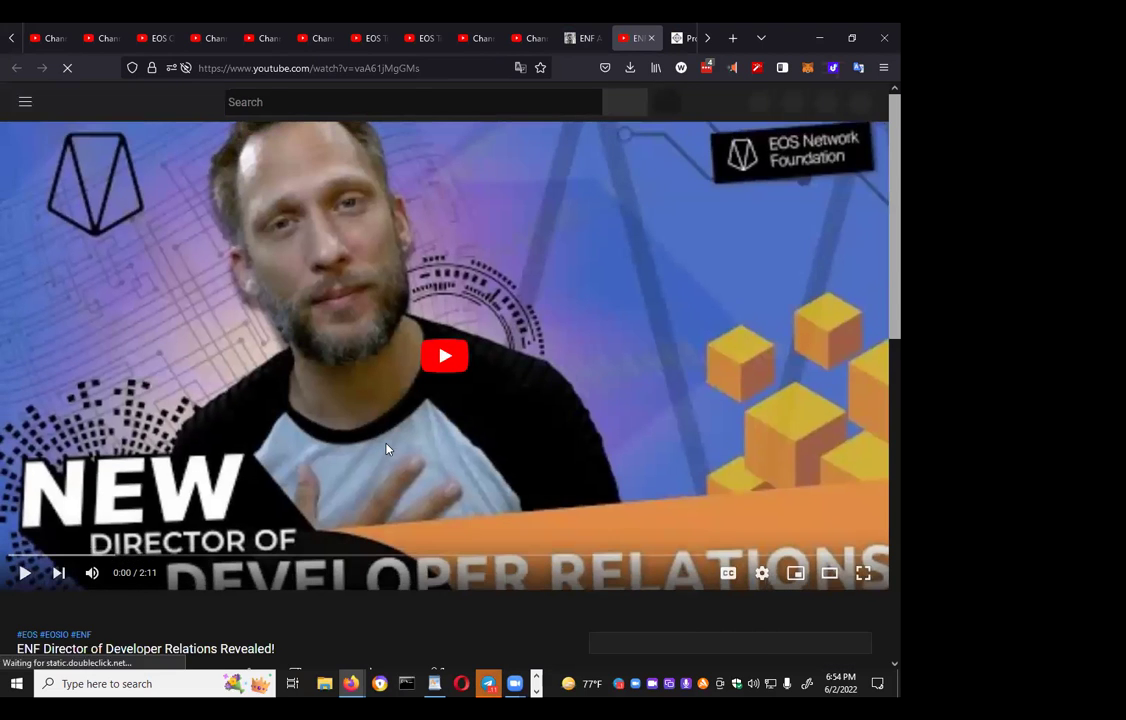
# - Watch the 'ENF Director of Developer Relations Revealed!' video, then return to the post's tab
pyautogui.scroll(-3, 207, 515)
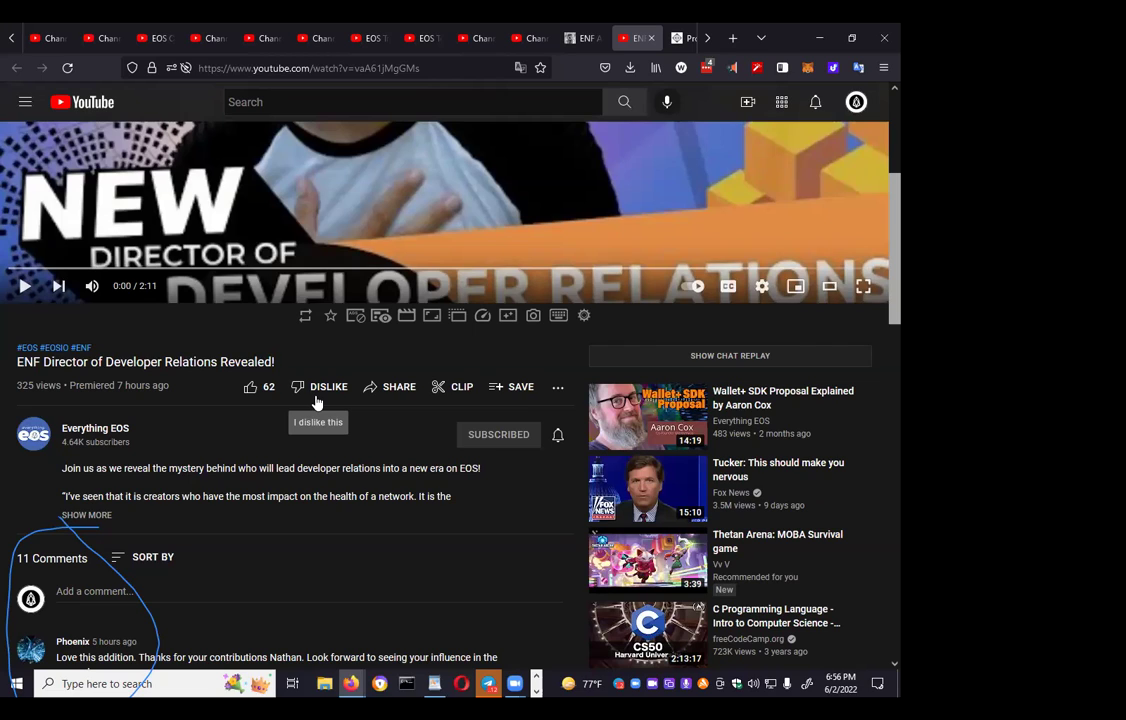
pyautogui.click(583, 33)
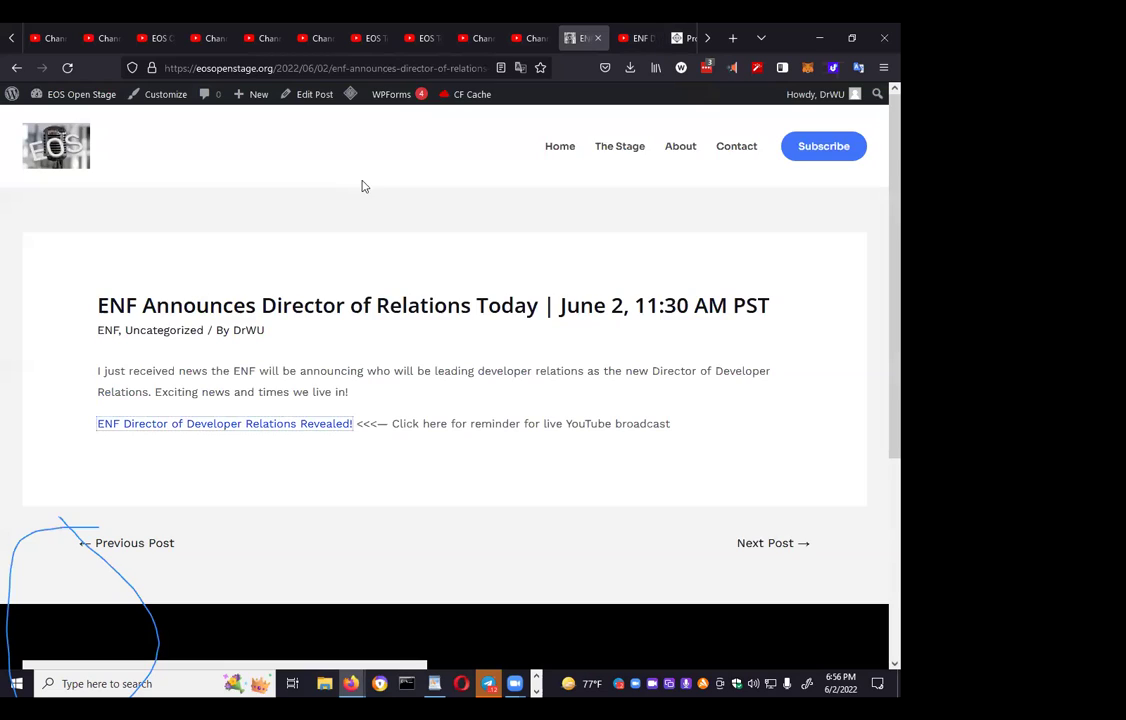
# - Search Google for the author's online handle from the address bar, dropping the autocompleted .us/ ending
pyautogui.click(326, 70)
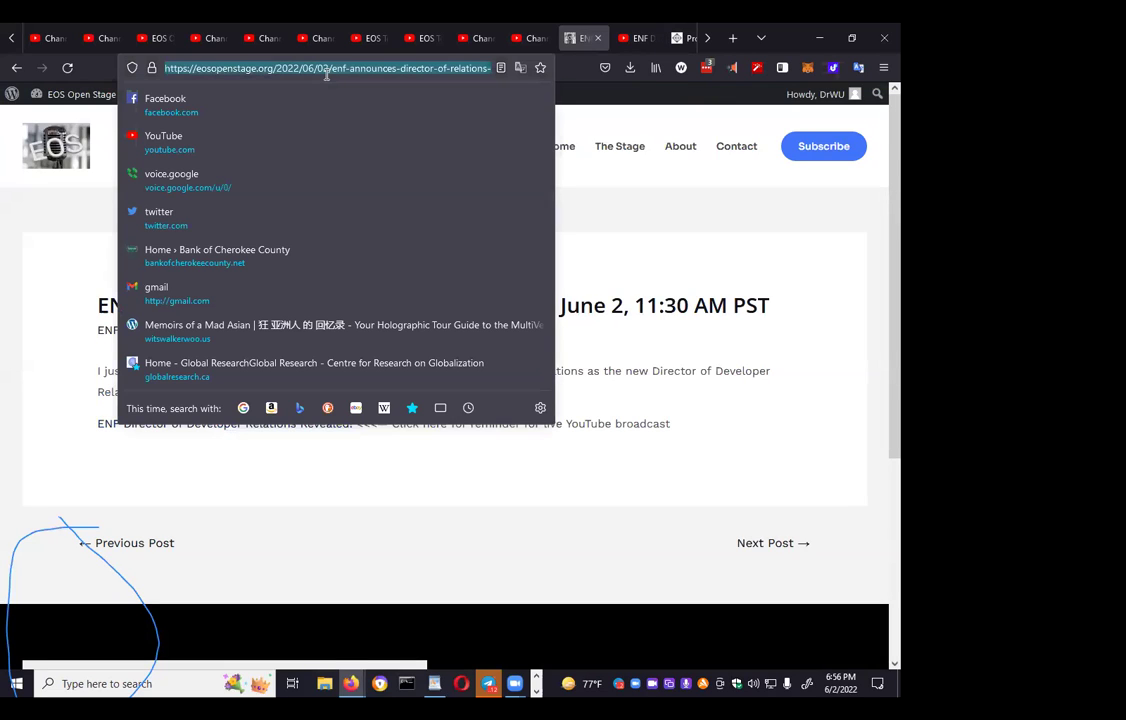
pyautogui.write('e')
pyautogui.press('BackSpace')
pyautogui.press('BackSpace')
pyautogui.write('wi')
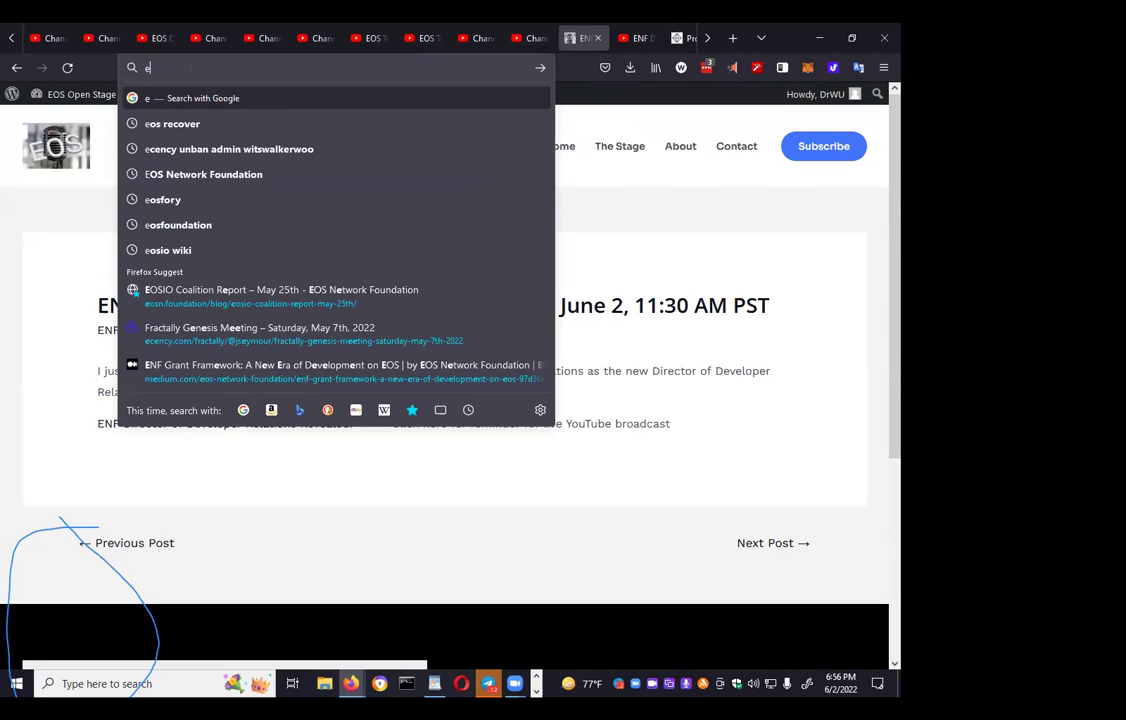
pyautogui.write('ts')
pyautogui.hotkey('shift', 'Left')
pyautogui.hotkey('shift', 'Left')
pyautogui.hotkey('shift', 'Left')
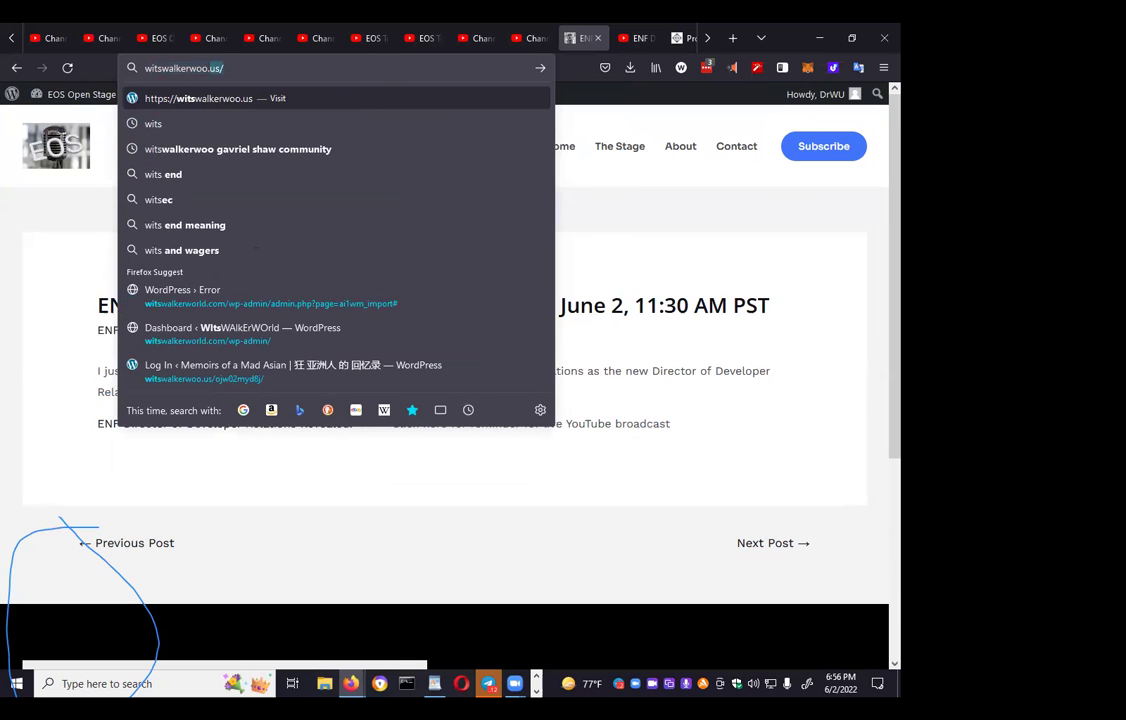
pyautogui.press('BackSpace')
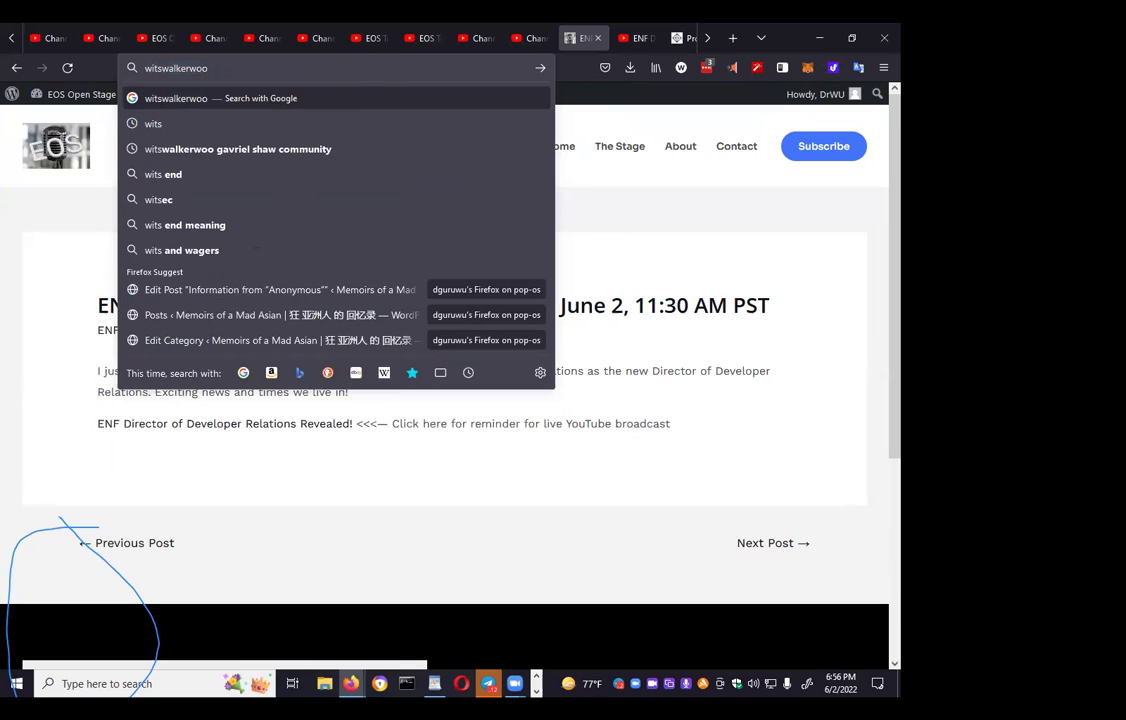
pyautogui.press('Return')
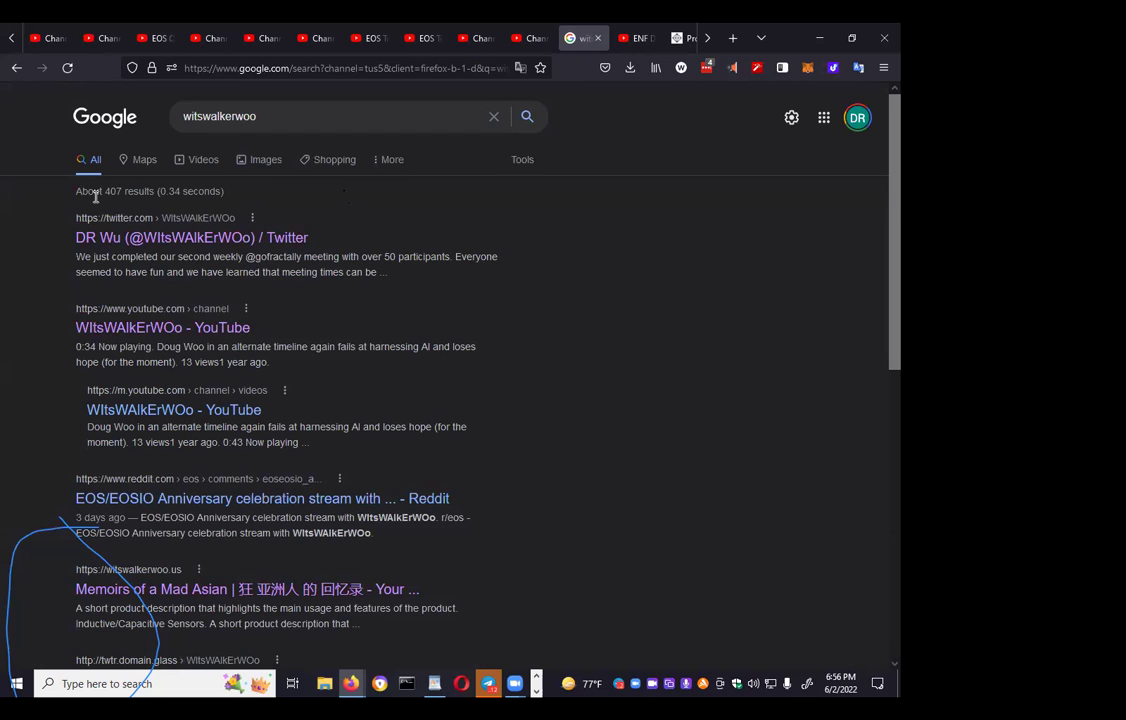
# - Highlight the 407-result count and scroll through the handle's search results
pyautogui.doubleClick(108, 191)
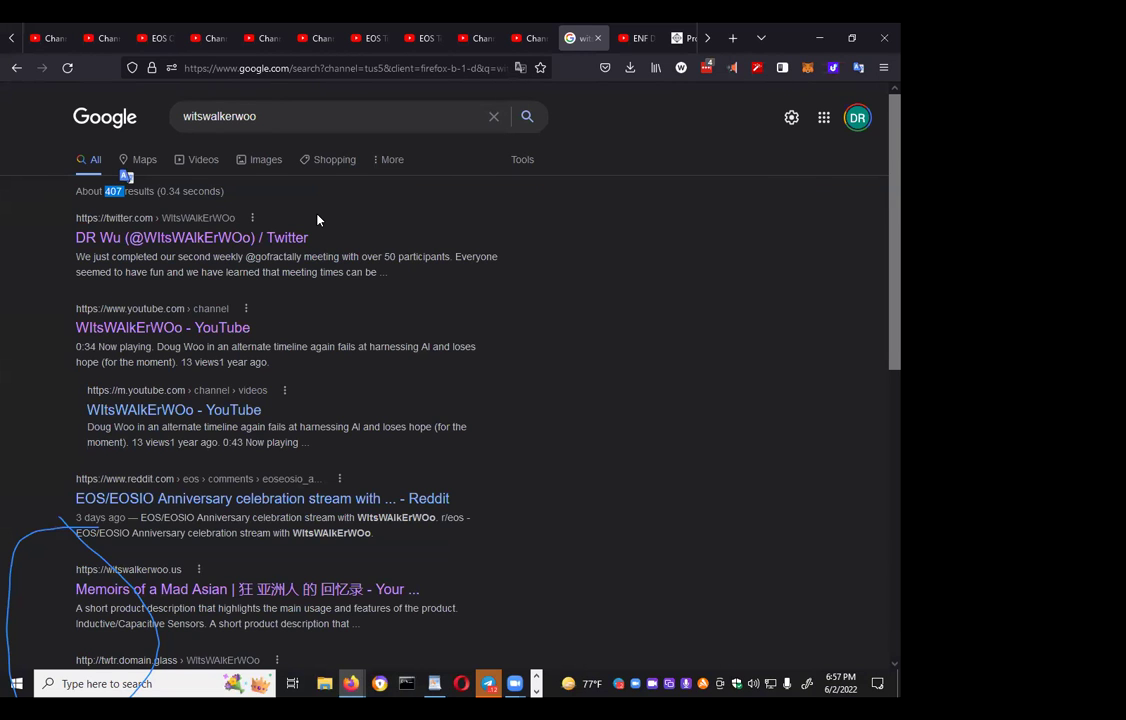
pyautogui.scroll(-7, 318, 220)
pyautogui.scroll(-4, 318, 224)
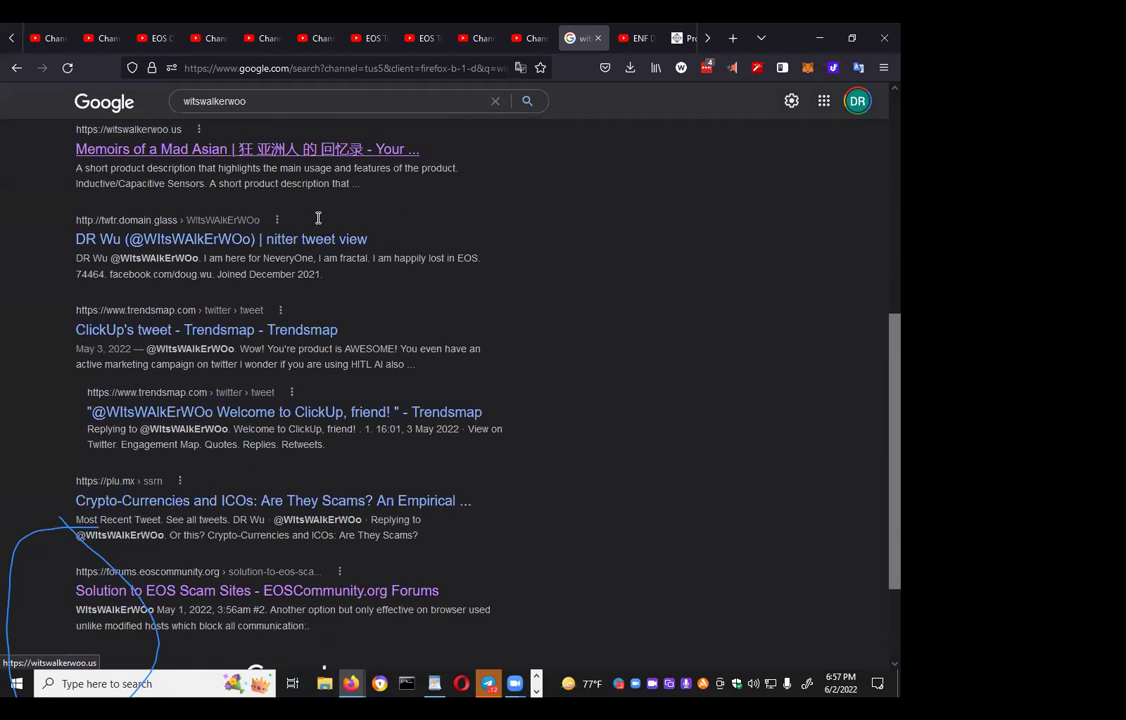
pyautogui.scroll(9, 318, 224)
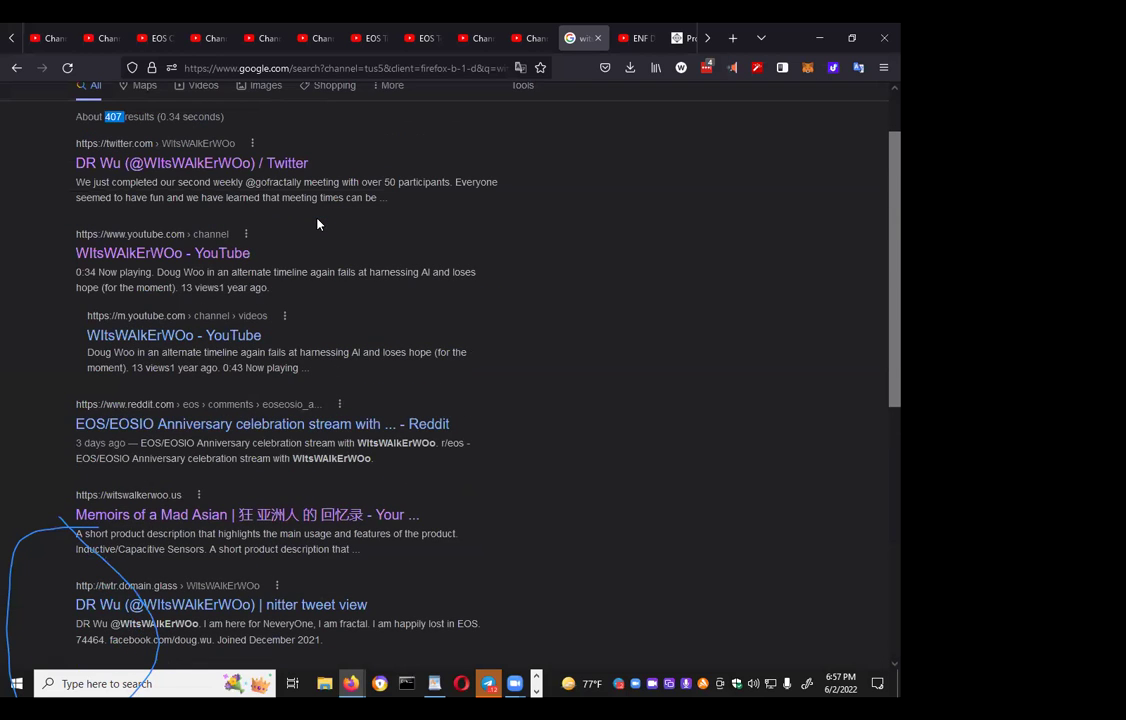
pyautogui.scroll(2, 318, 224)
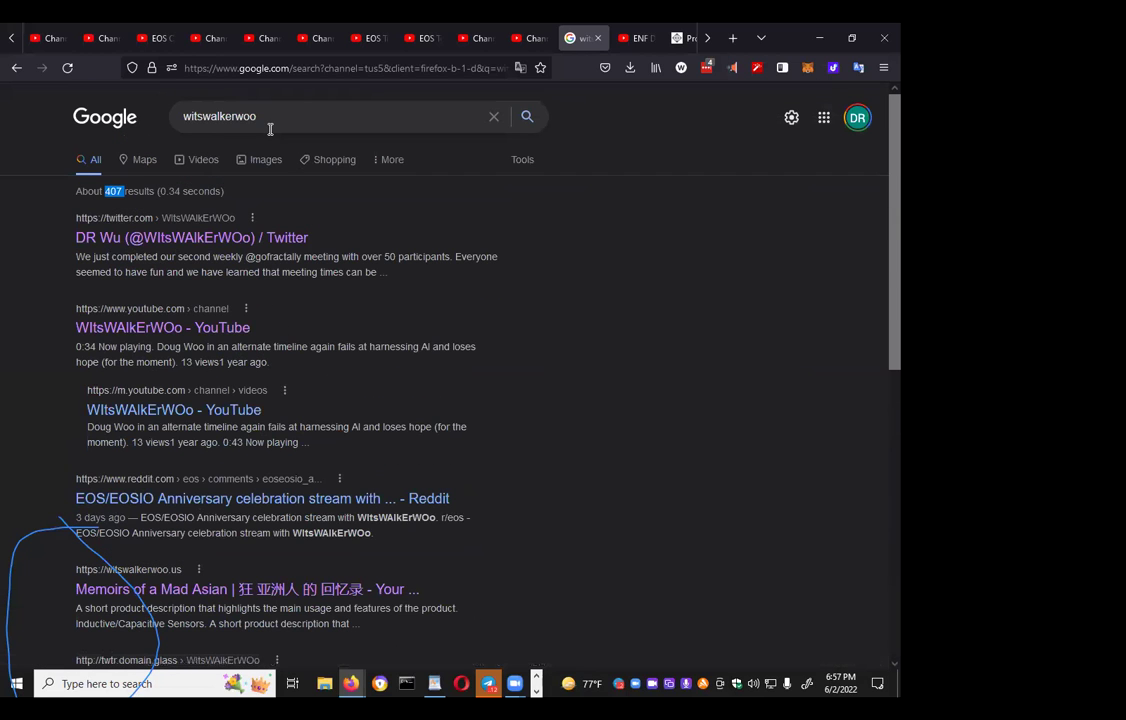
# - Replace the search query with 'eosio', dismiss the suggestions, and go to the next results page
pyautogui.doubleClick(270, 118)
pyautogui.write('eosio')
pyautogui.click(465, 510)
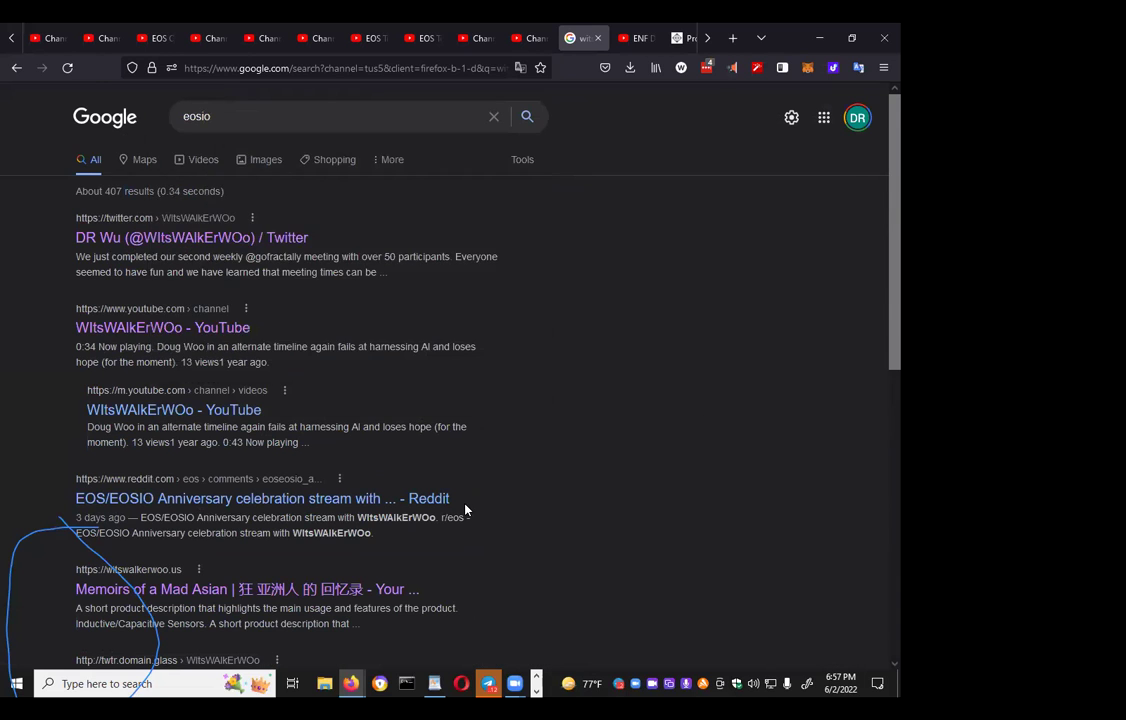
pyautogui.scroll(-8, 465, 510)
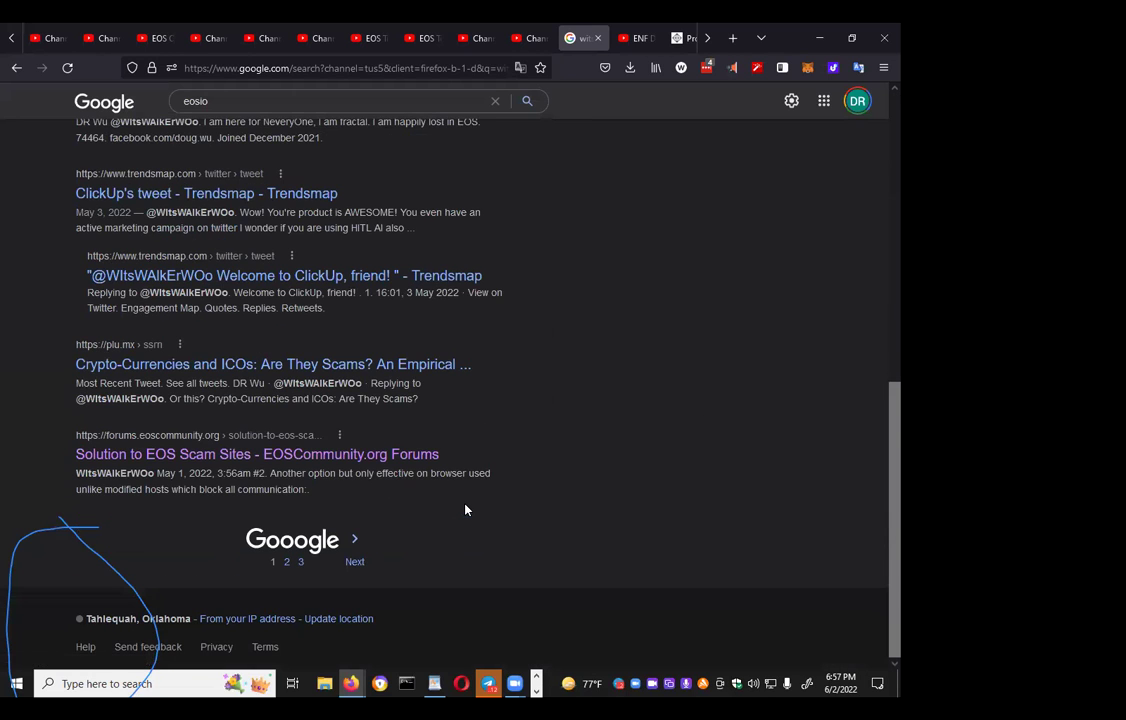
pyautogui.click(356, 561)
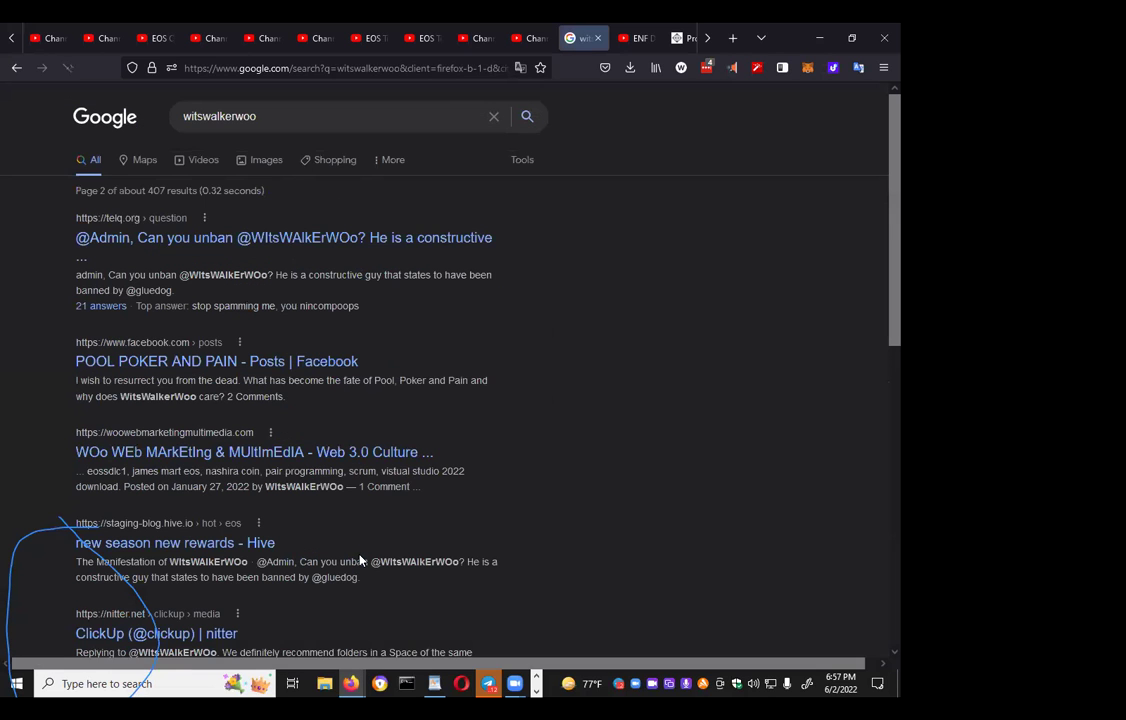
# - Scroll down and advance to page 3 of the search results
pyautogui.scroll(-4, 360, 560)
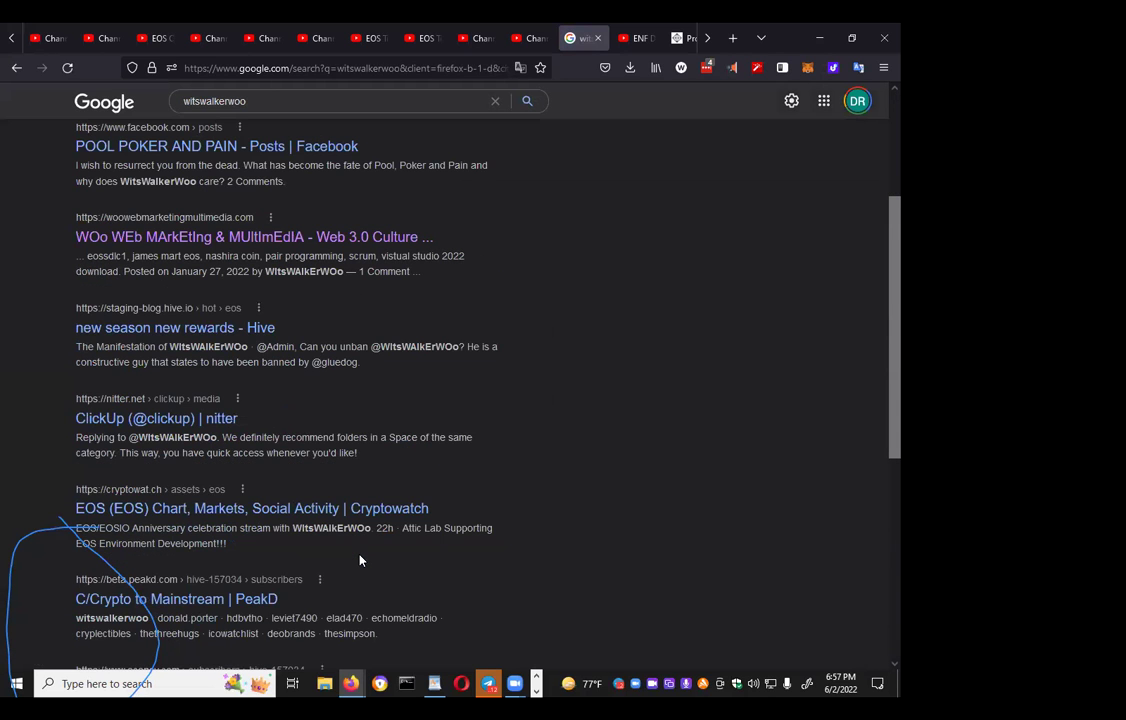
pyautogui.scroll(-5, 360, 560)
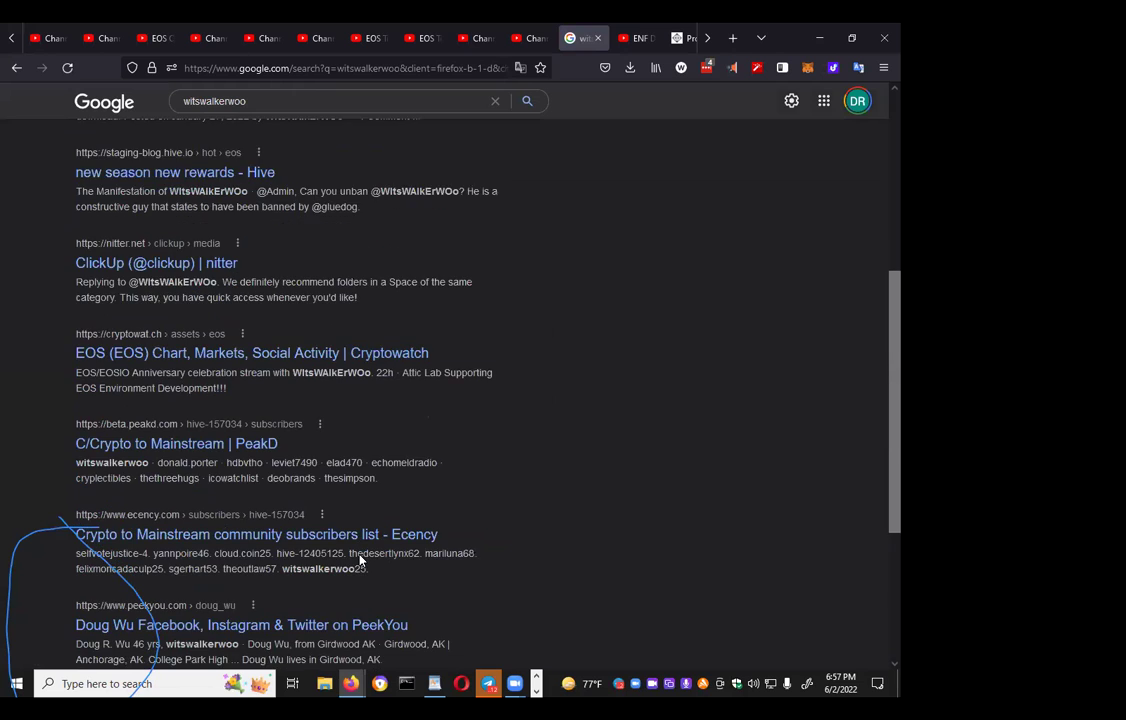
pyautogui.scroll(-2, 360, 560)
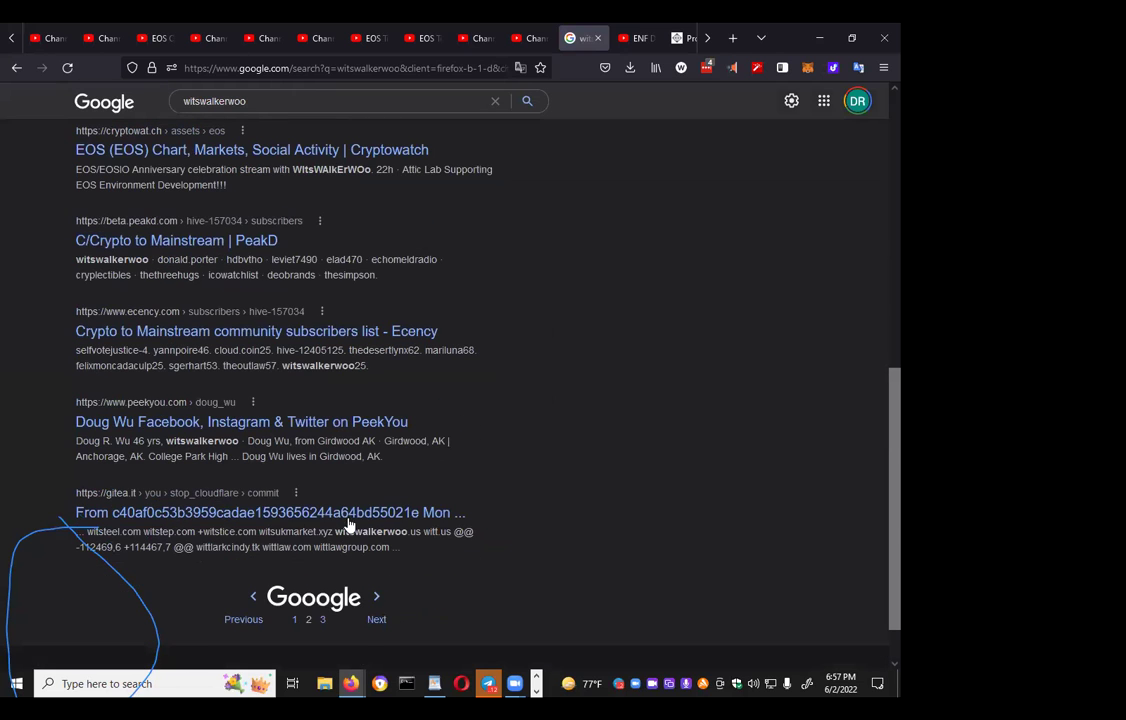
pyautogui.scroll(-1, 372, 611)
pyautogui.click(378, 556)
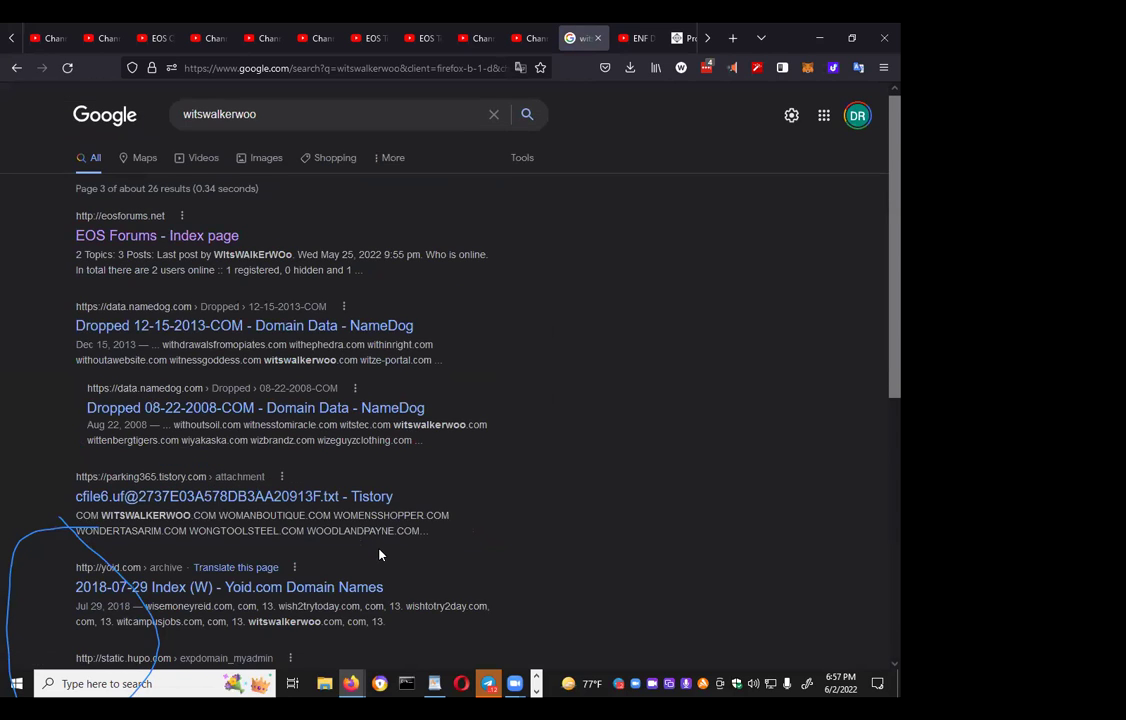
# - Scan page 3, select the search term, and open the EOS Forums - Index result
pyautogui.scroll(-2, 379, 554)
pyautogui.scroll(-2, 379, 554)
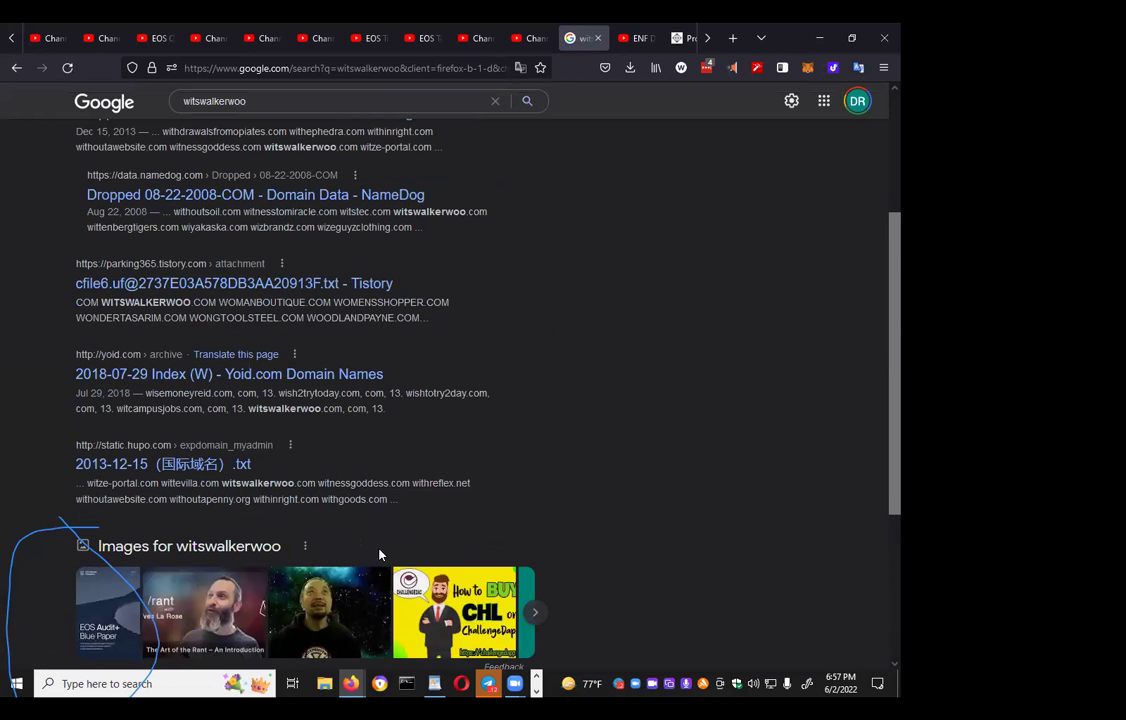
pyautogui.scroll(4, 382, 550)
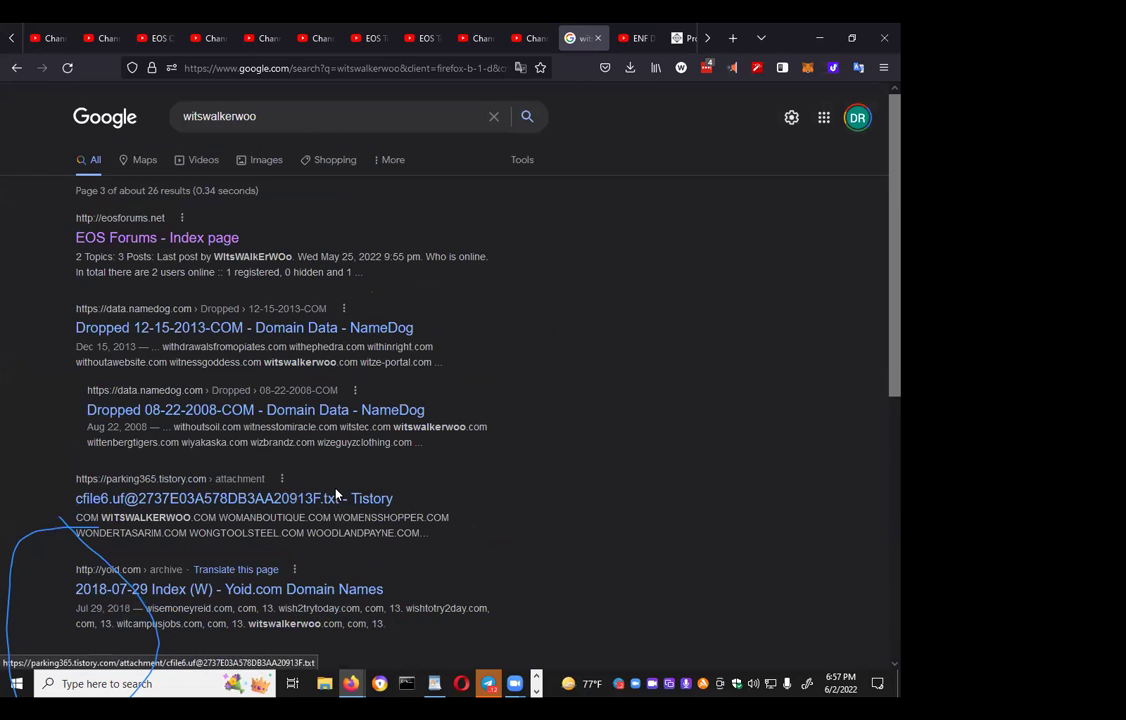
pyautogui.doubleClick(286, 108)
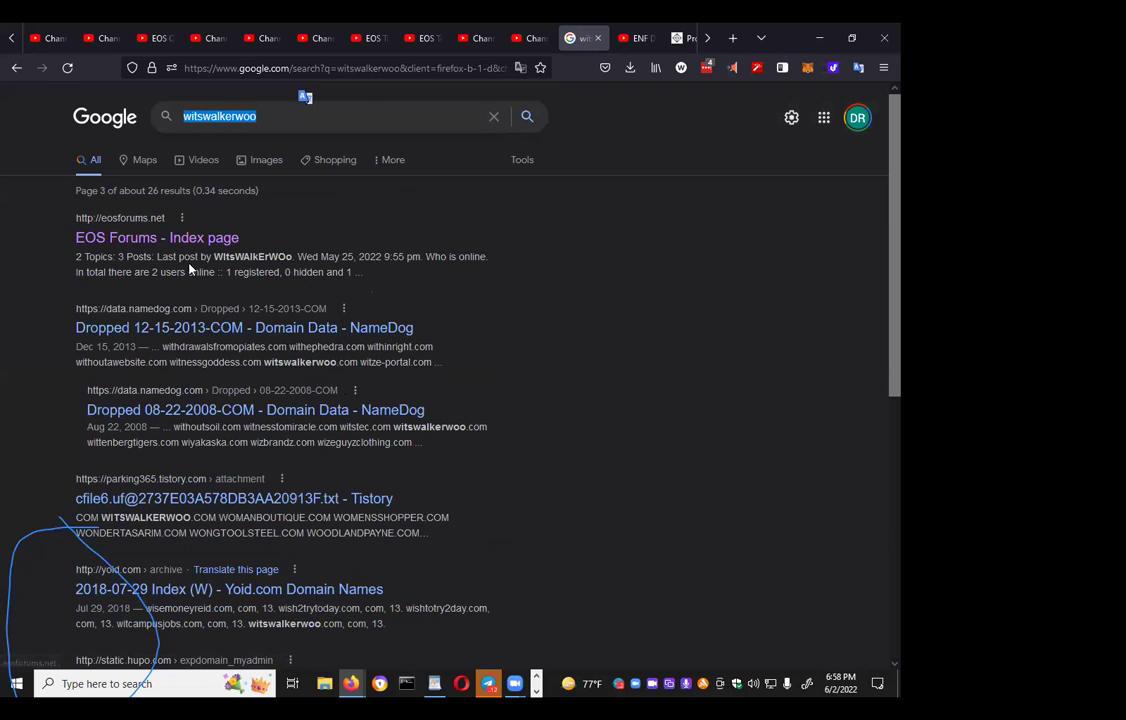
pyautogui.click(240, 235)
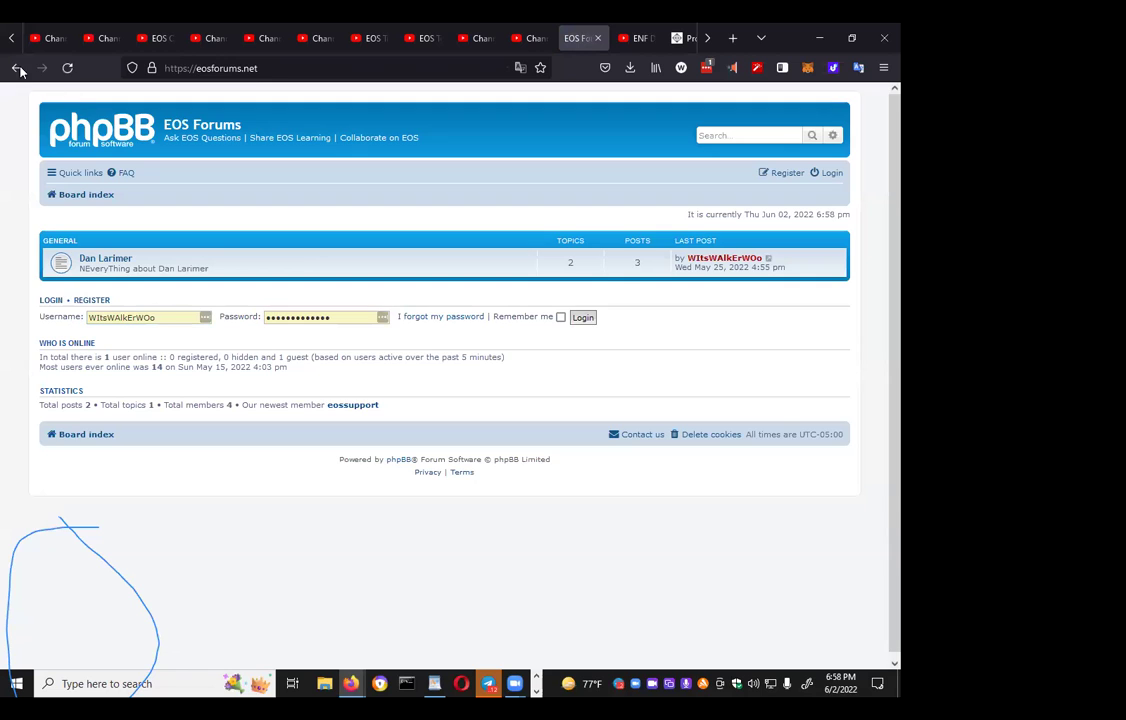
# - Go back from the EOS Forums page to page 2 of the witswalkerwoo search results
pyautogui.click(18, 68)
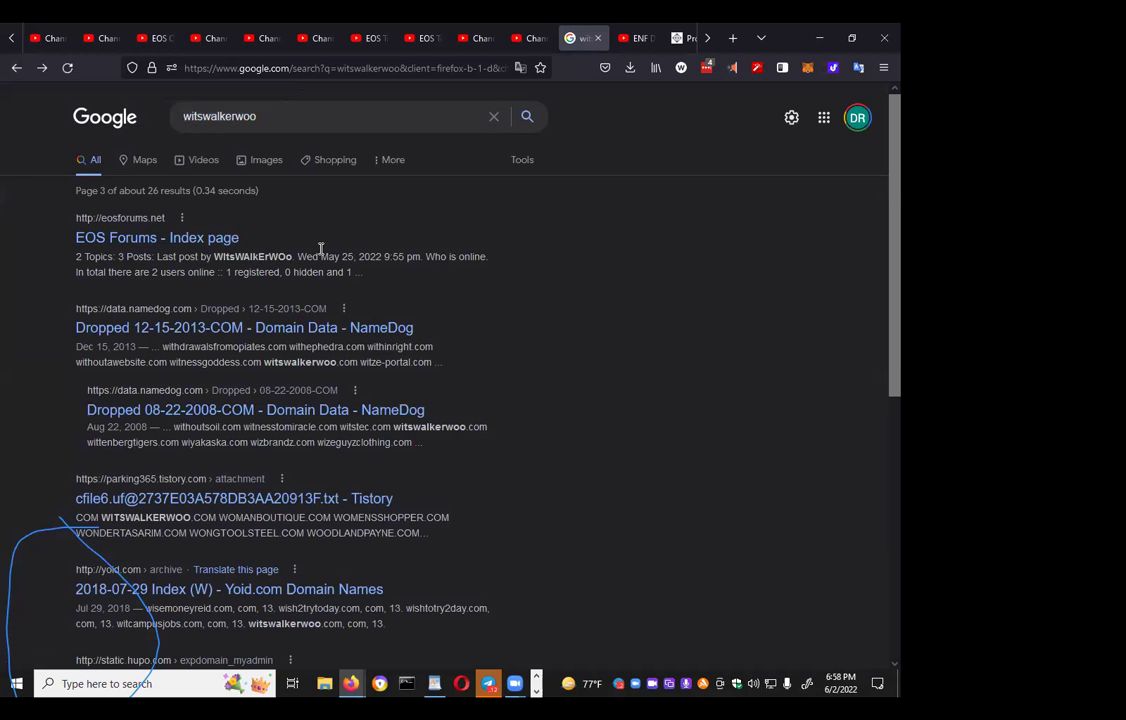
pyautogui.scroll(-1, 176, 295)
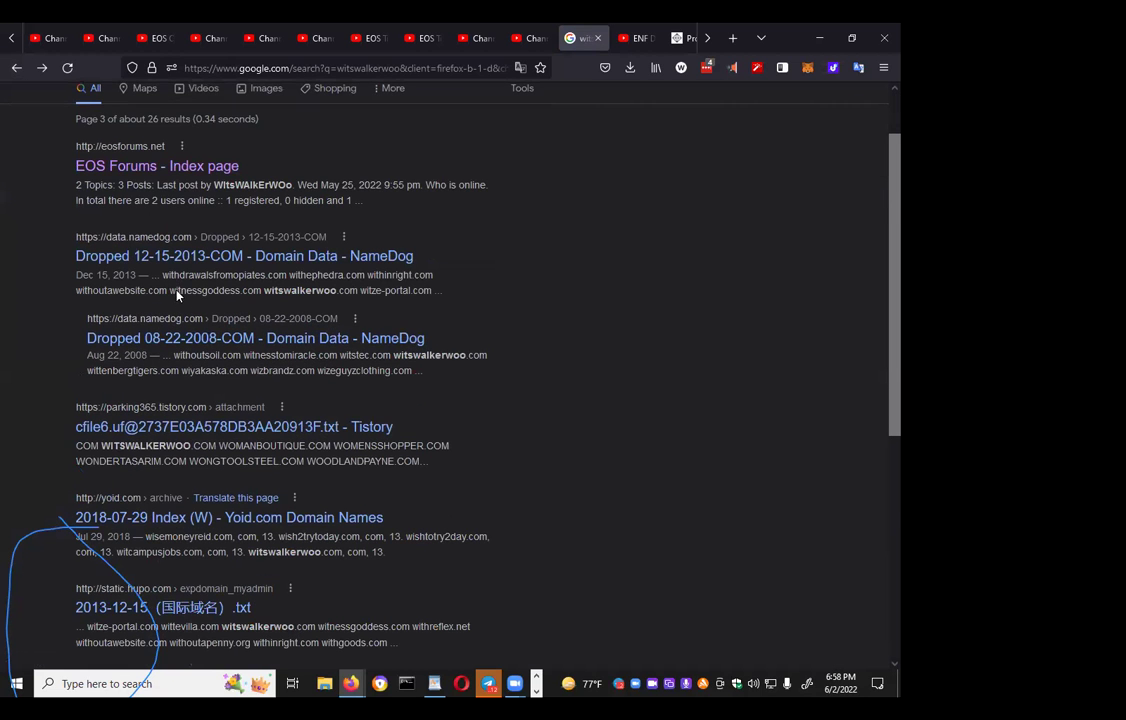
pyautogui.scroll(-2, 176, 295)
pyautogui.scroll(3, 78, 252)
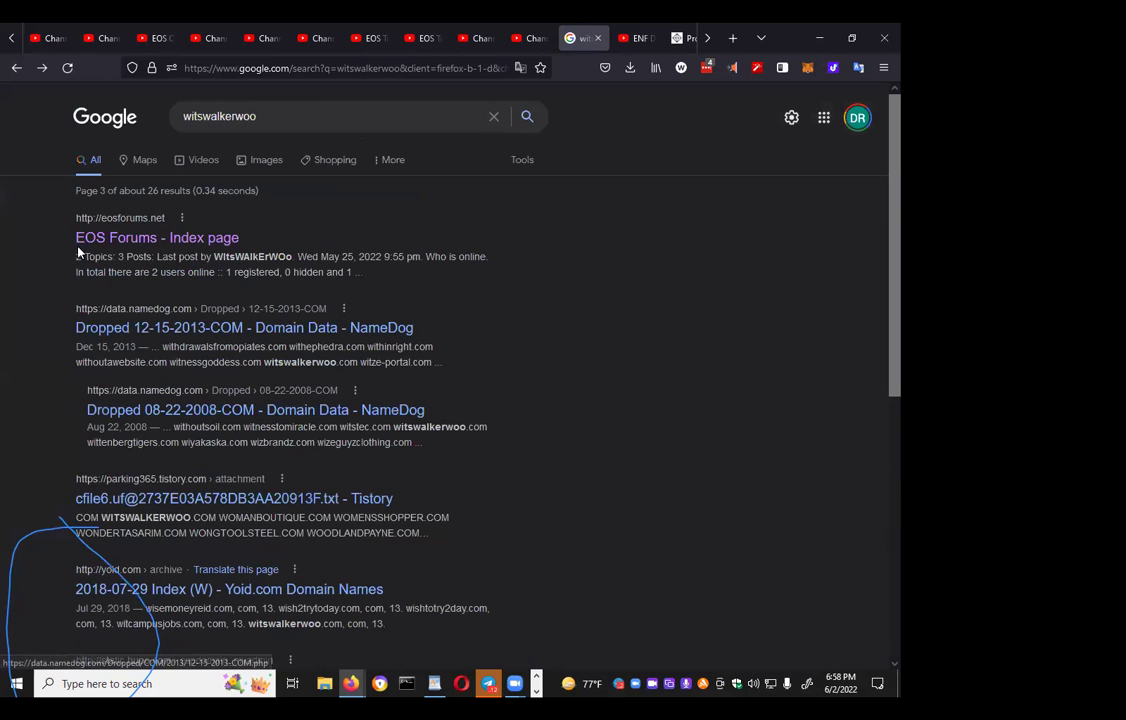
pyautogui.click(9, 72)
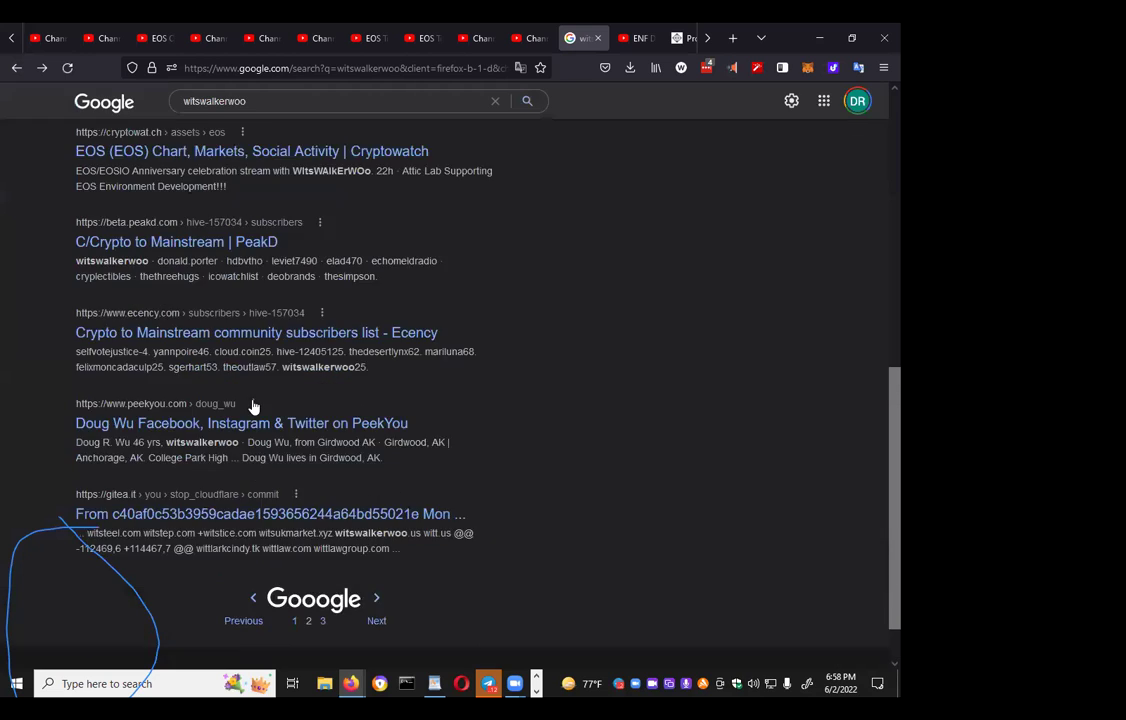
pyautogui.scroll(4, 253, 407)
pyautogui.scroll(-2, 253, 407)
pyautogui.scroll(4, 253, 407)
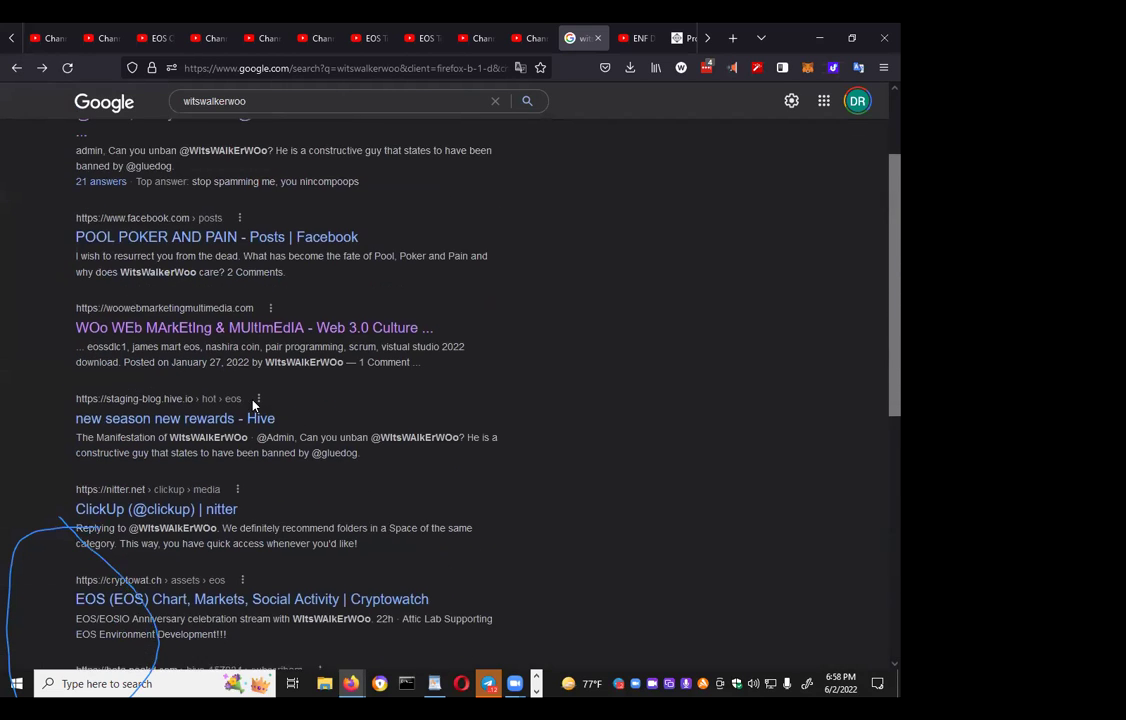
pyautogui.scroll(2, 253, 405)
pyautogui.scroll(-1, 253, 405)
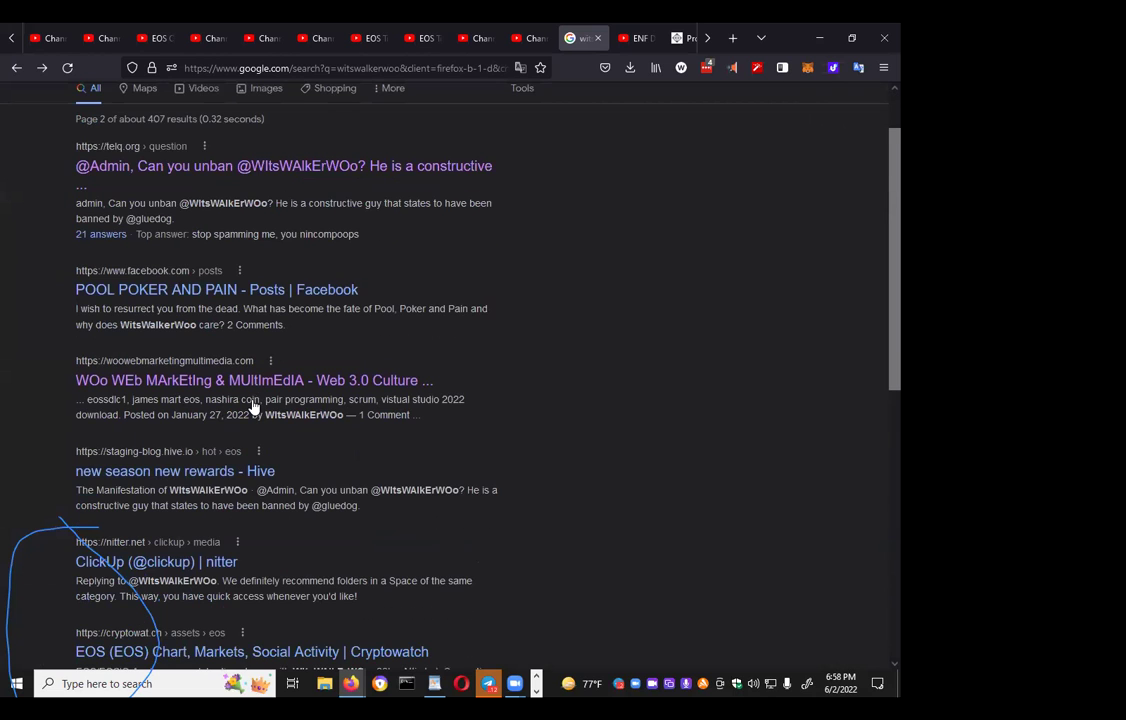
pyautogui.scroll(-3, 222, 351)
pyautogui.scroll(2, 210, 356)
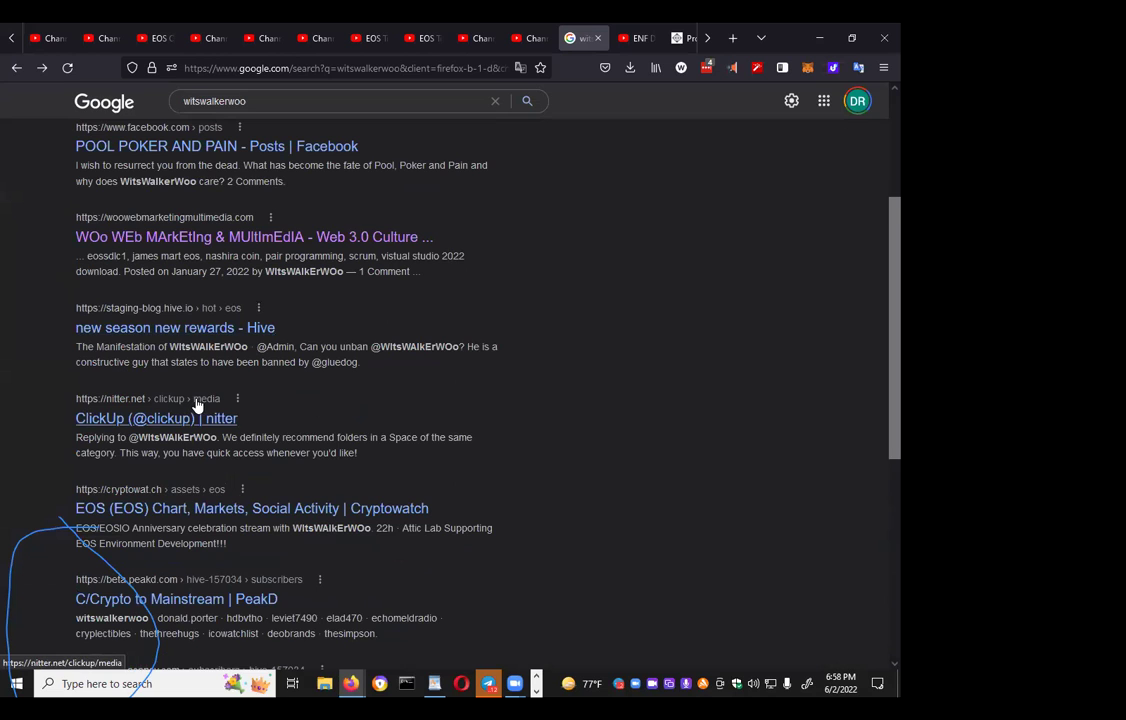
pyautogui.scroll(-1, 197, 404)
pyautogui.scroll(-2, 197, 404)
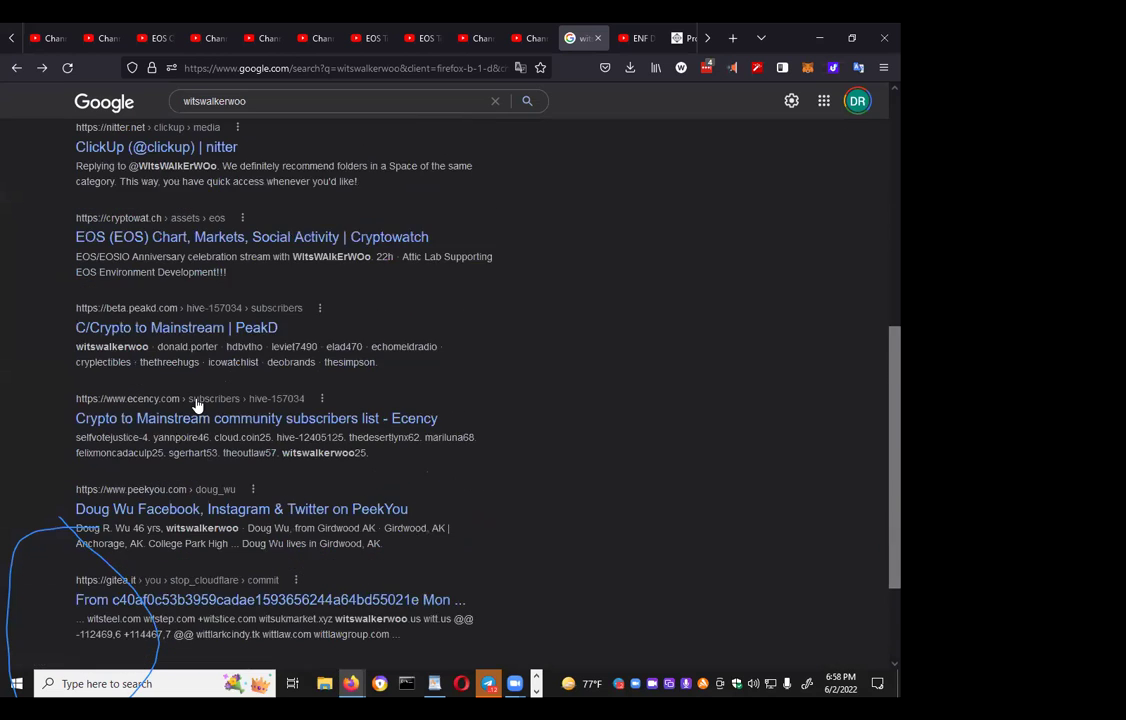
pyautogui.scroll(-1, 197, 404)
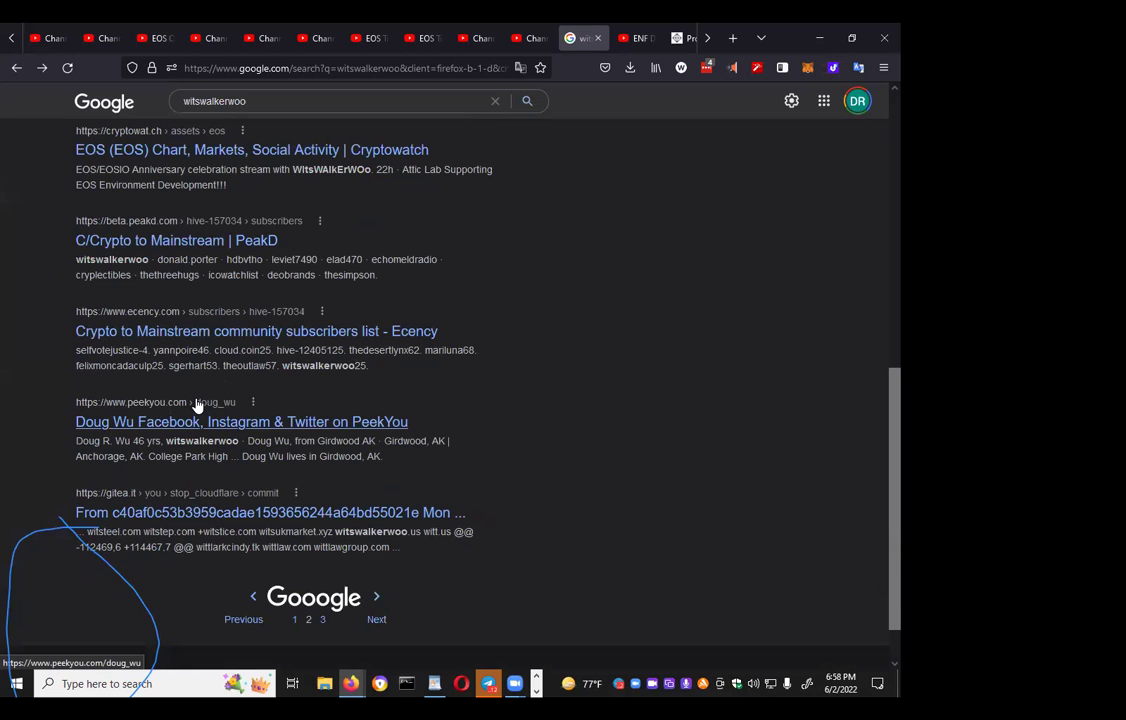
pyautogui.scroll(-1, 197, 404)
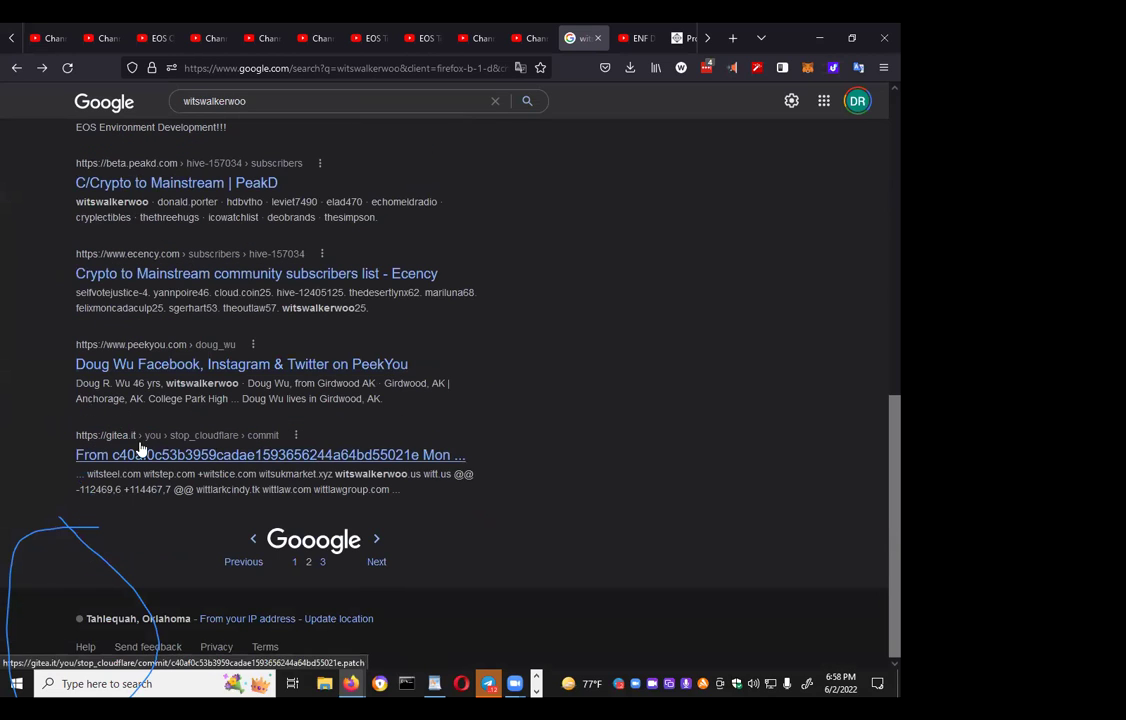
pyautogui.scroll(1, 157, 426)
pyautogui.scroll(1, 163, 445)
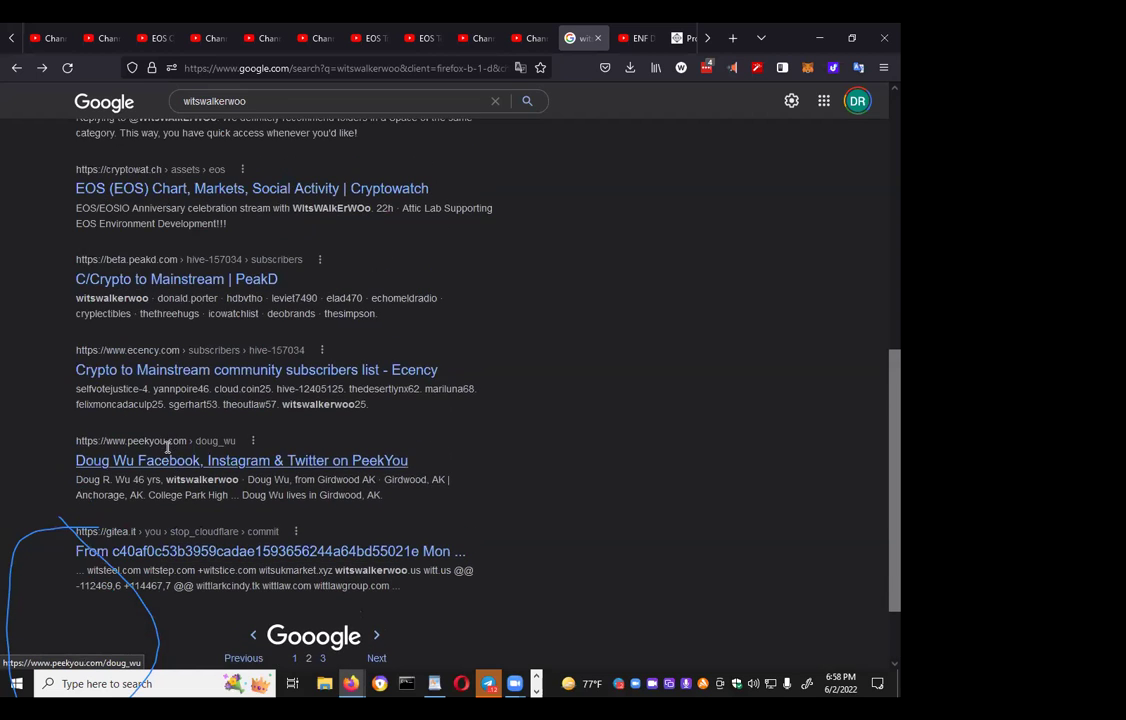
# - Open the Ecency community result in a new tab, then select the old search term
pyautogui.rightClick(185, 421)
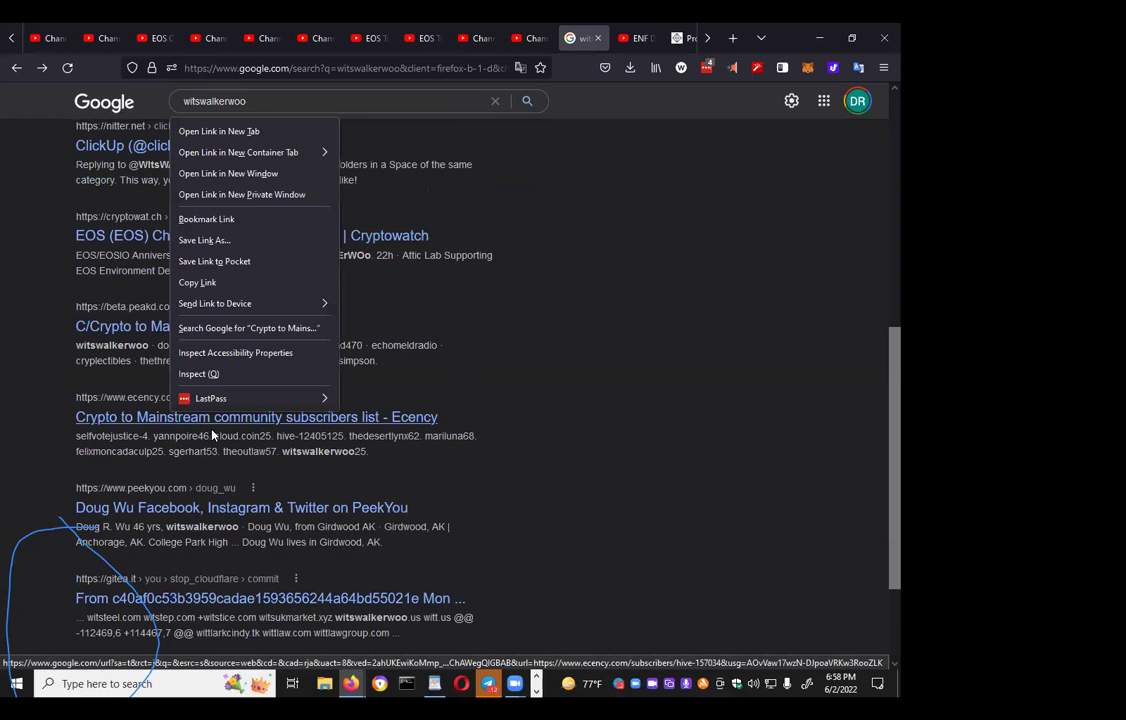
pyautogui.click(216, 132)
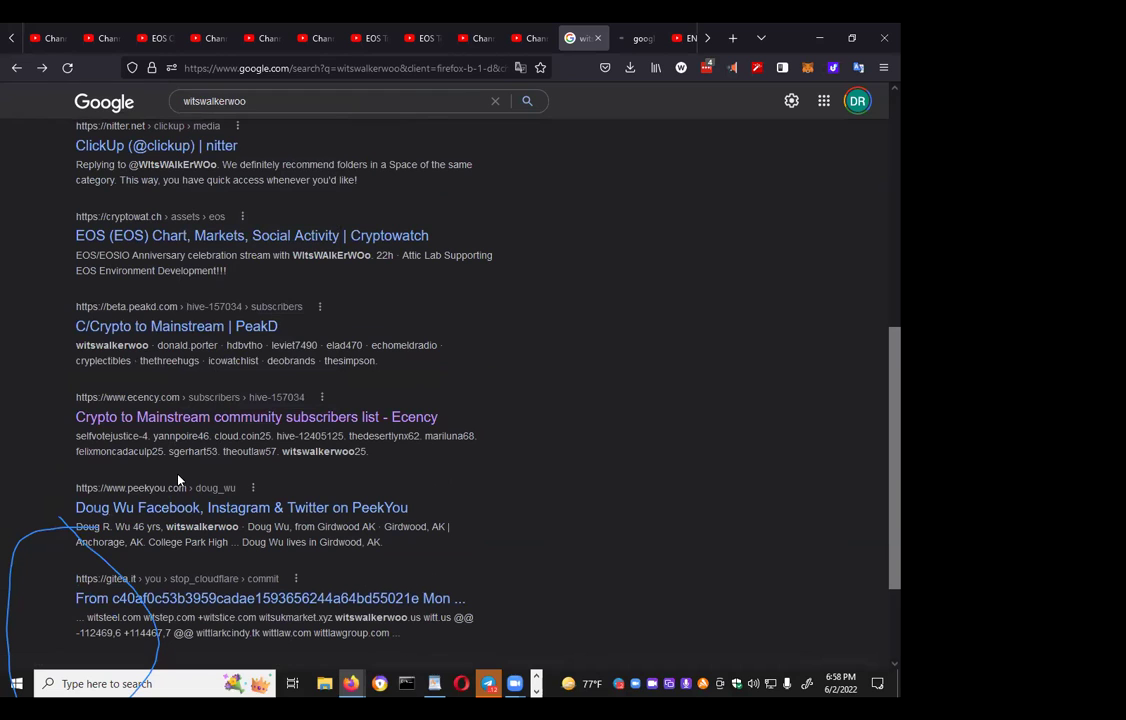
pyautogui.scroll(1, 176, 481)
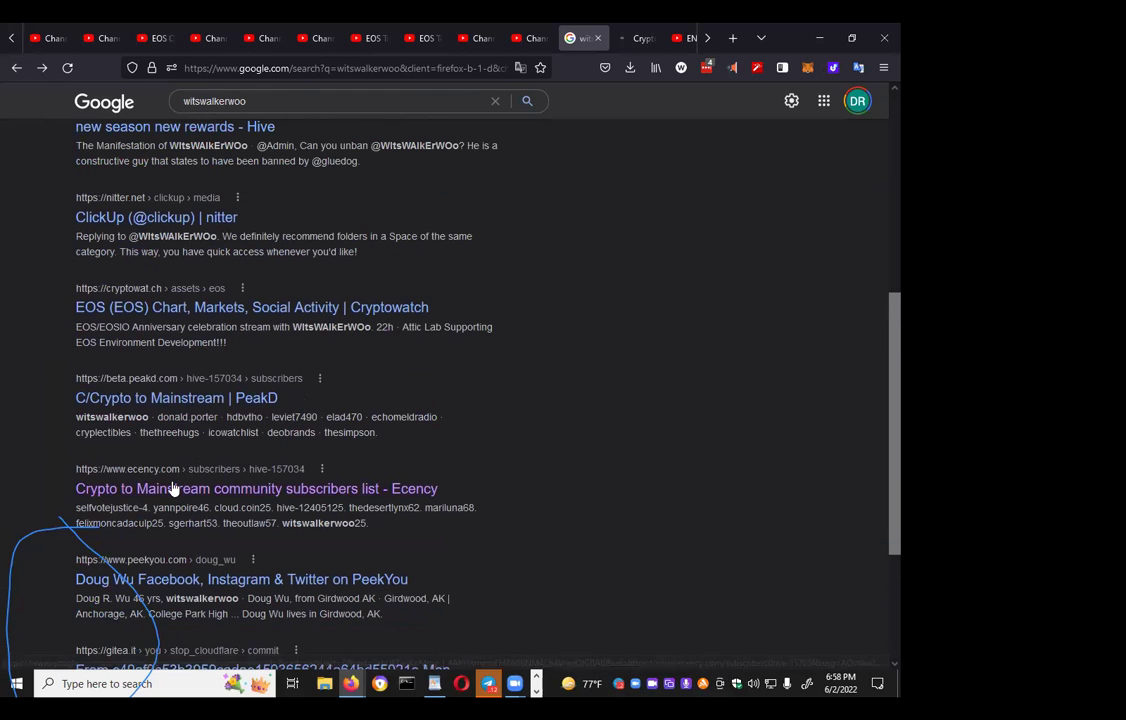
pyautogui.scroll(1, 151, 445)
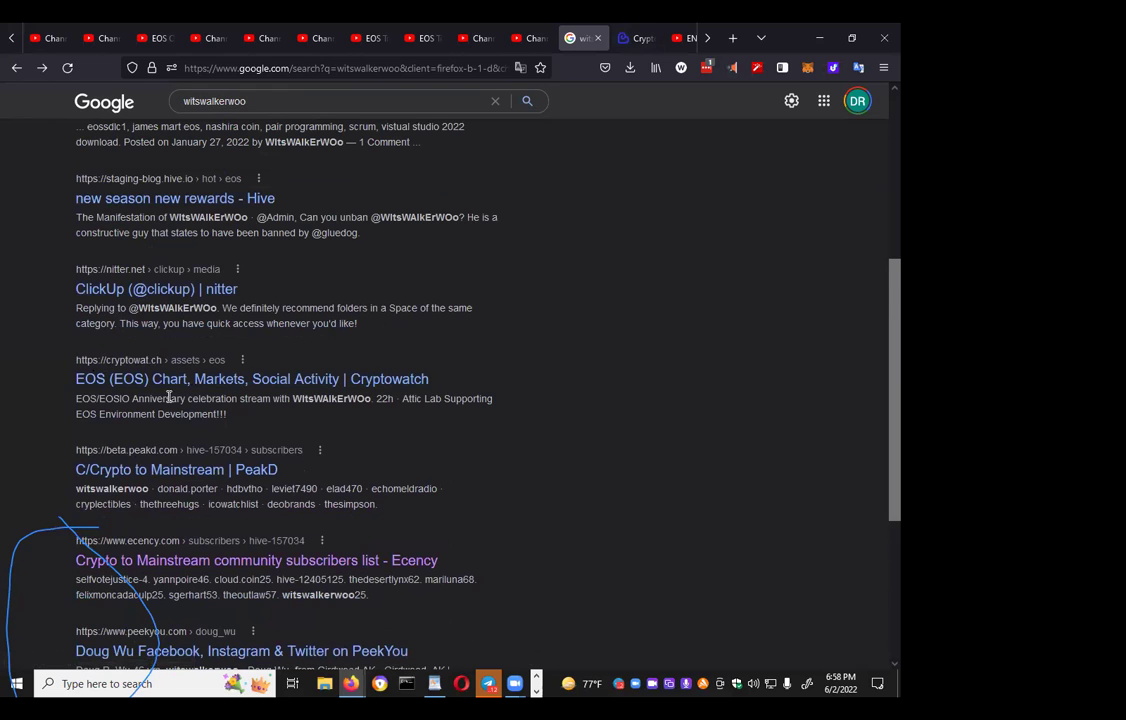
pyautogui.scroll(2, 118, 380)
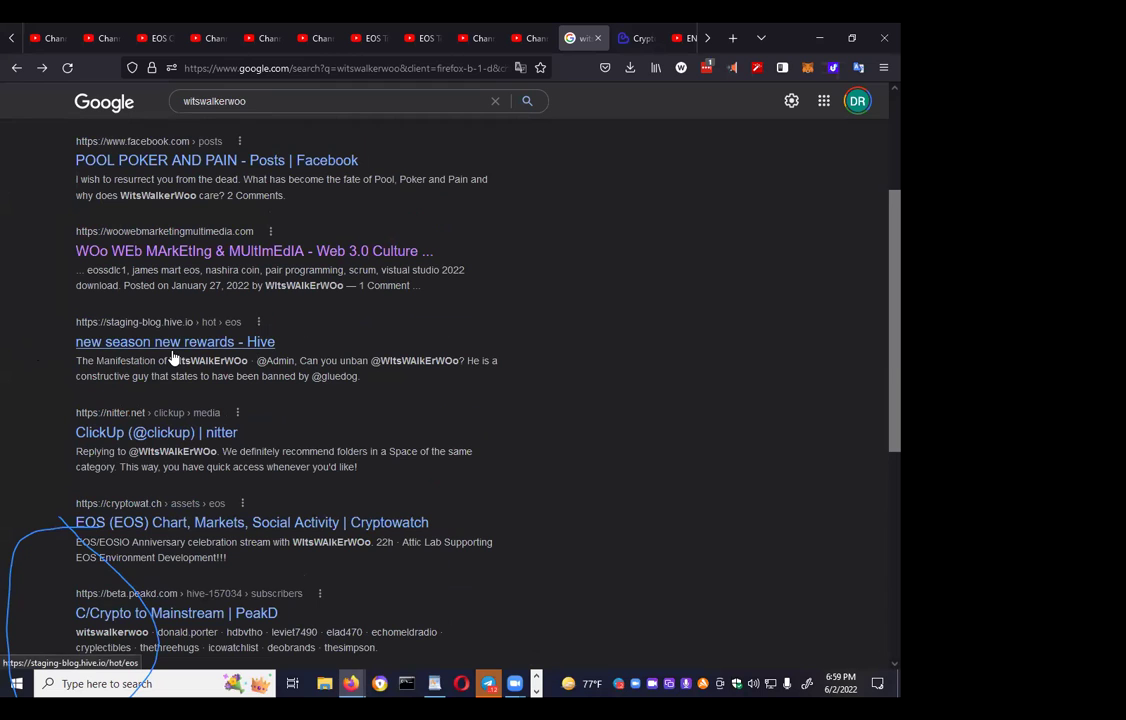
pyautogui.scroll(-1, 174, 357)
pyautogui.scroll(-3, 174, 357)
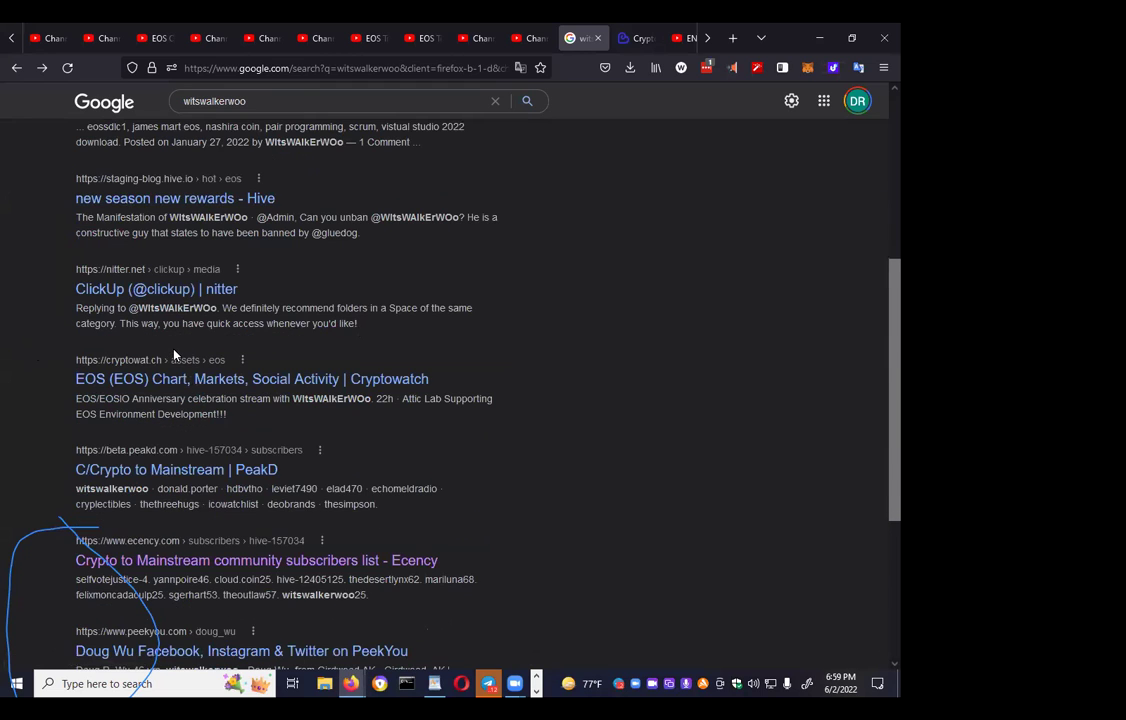
pyautogui.scroll(5, 174, 355)
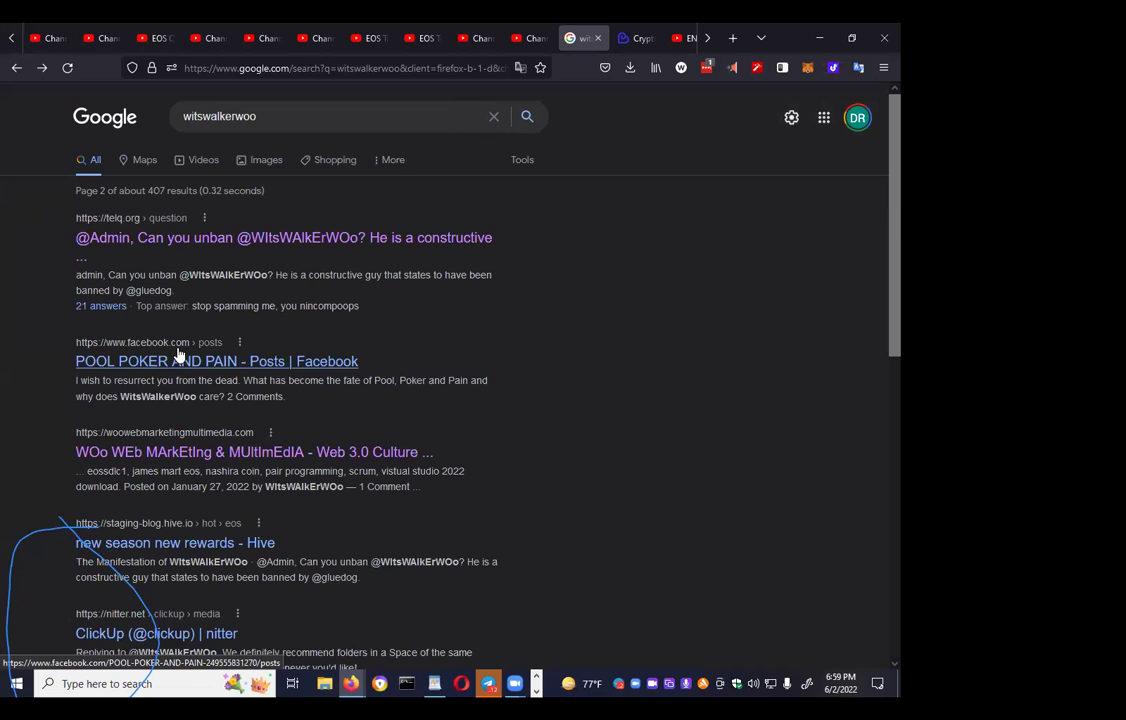
pyautogui.click(278, 116)
pyautogui.doubleClick(278, 116)
# - Search Google for 'reddit eos open stage' and scroll through the results
pyautogui.write('re')
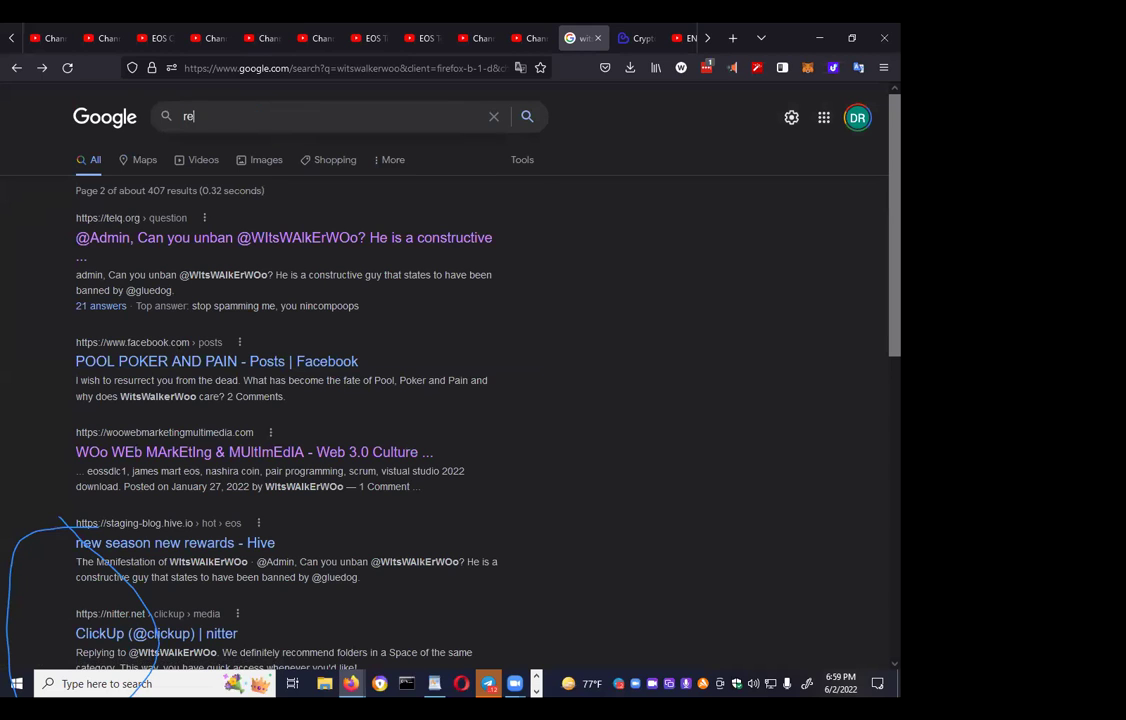
pyautogui.write('ddit eos open ')
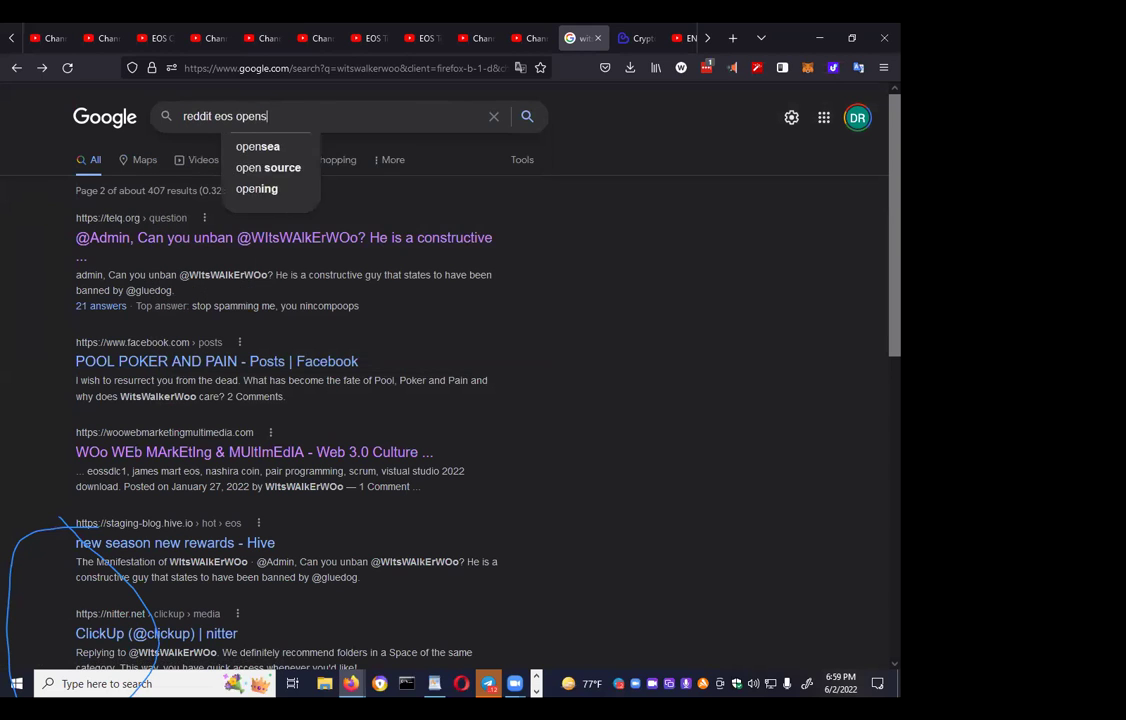
pyautogui.write('stage')
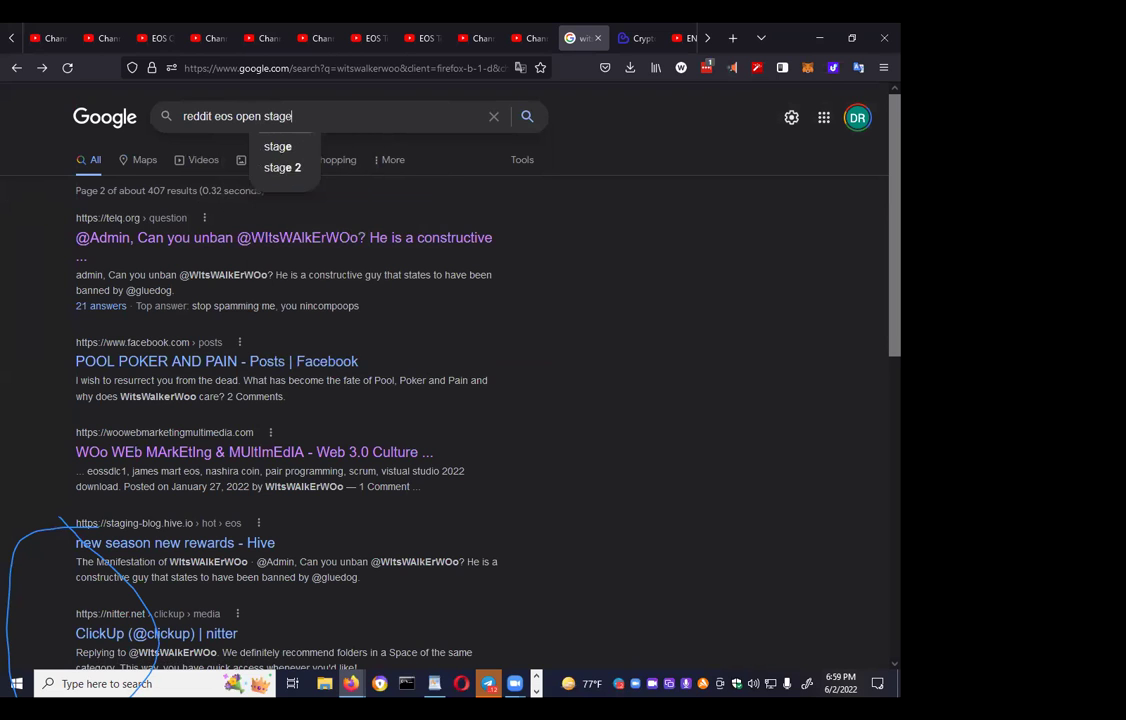
pyautogui.press('Return')
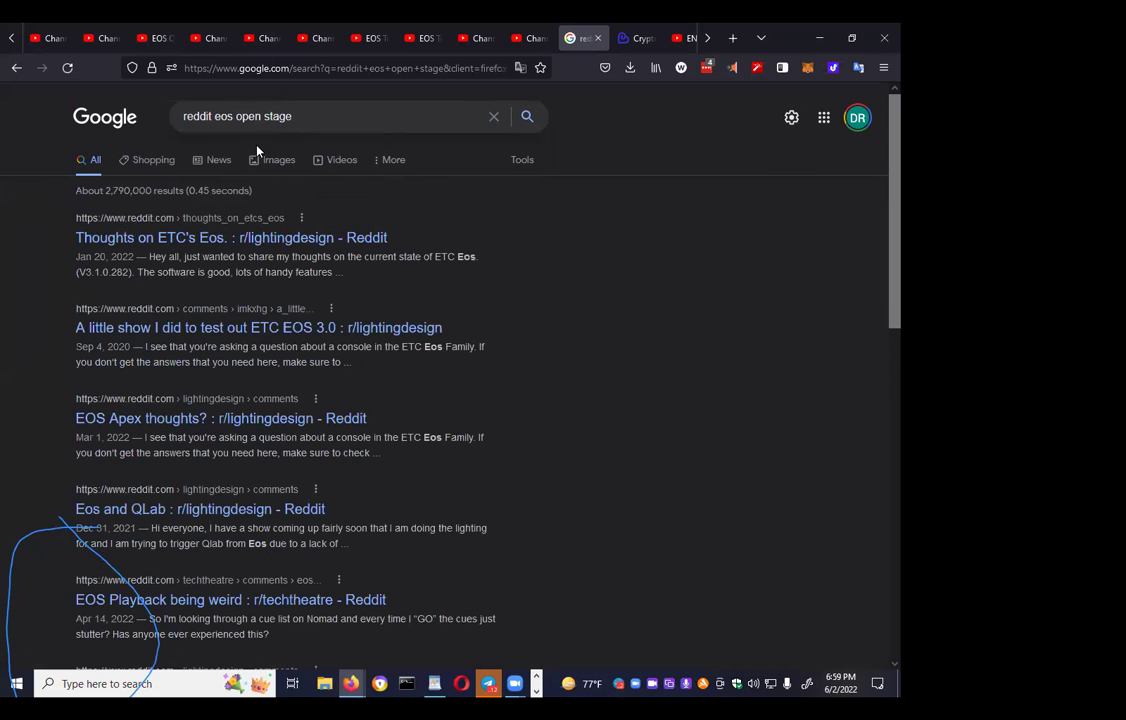
pyautogui.scroll(-5, 384, 280)
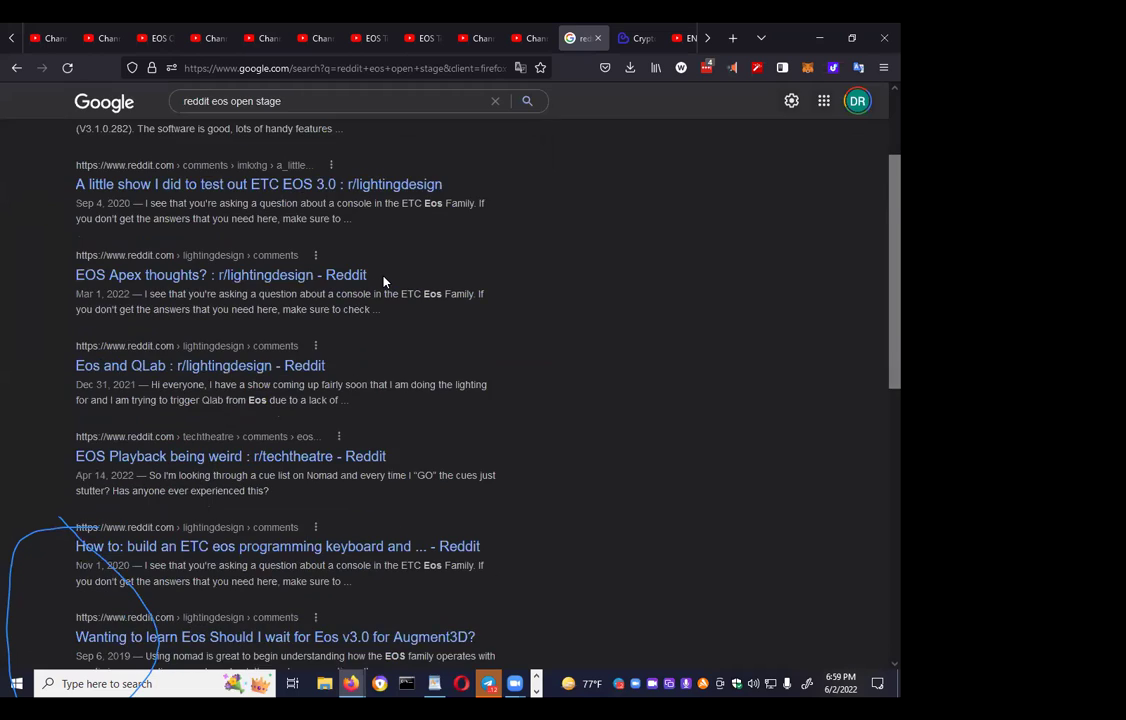
pyautogui.scroll(-9, 384, 282)
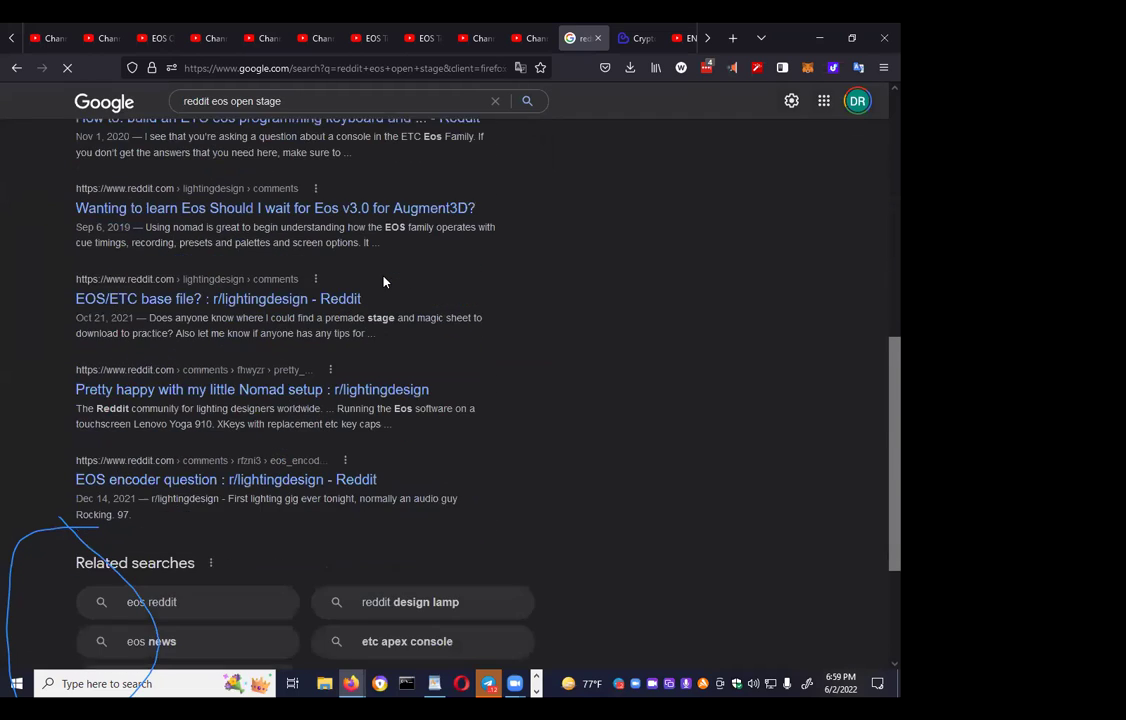
pyautogui.scroll(14, 384, 276)
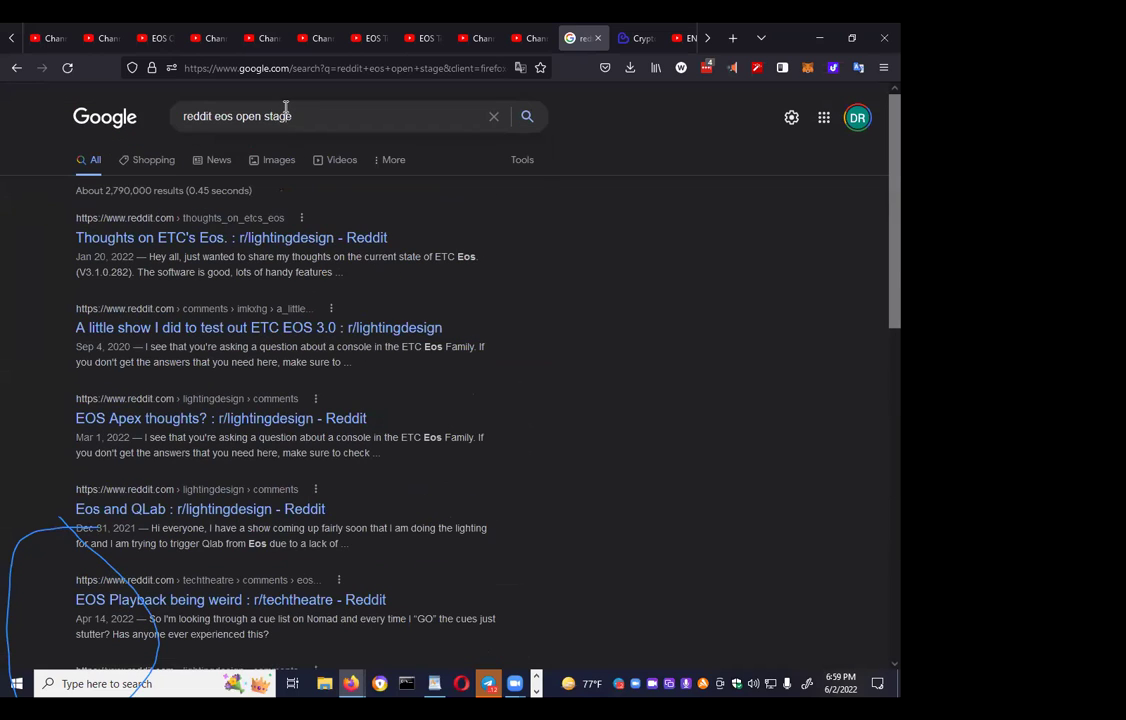
# - Select the query in the search box, dismiss the suggestions, and close the results tab
pyautogui.doubleClick(284, 114)
pyautogui.click(285, 106)
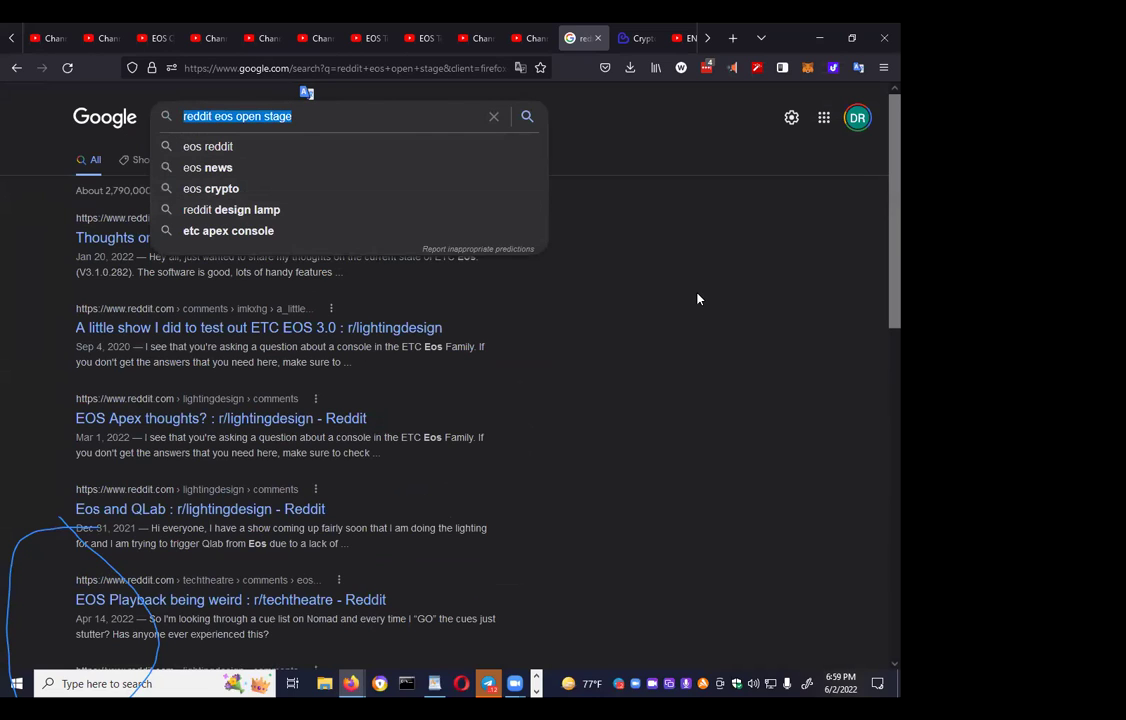
pyautogui.click(580, 292)
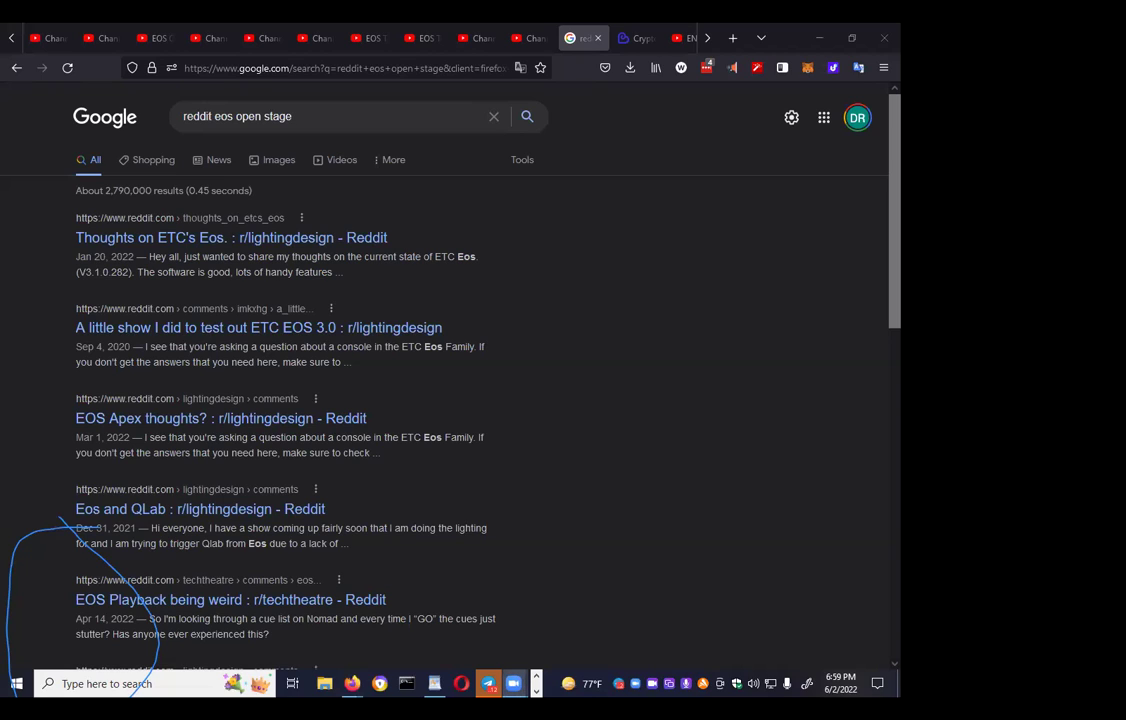
pyautogui.click(598, 38)
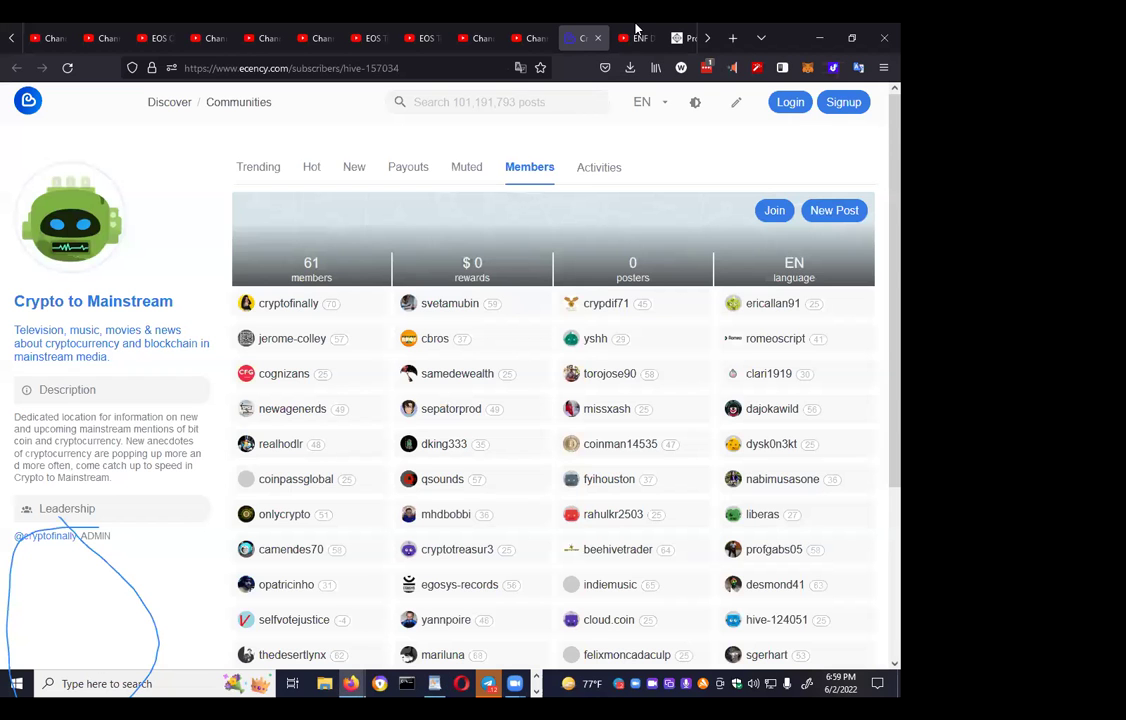
# - Switch to the video tab and load ecency.com in its place
pyautogui.click(636, 38)
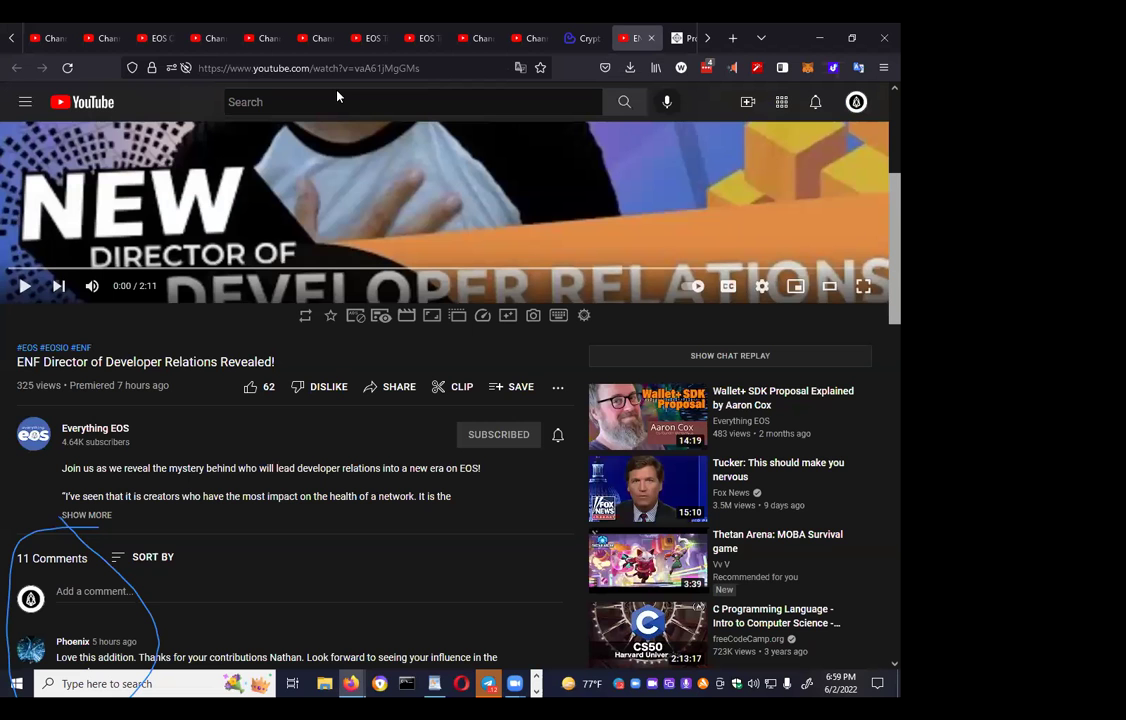
pyautogui.click(280, 68)
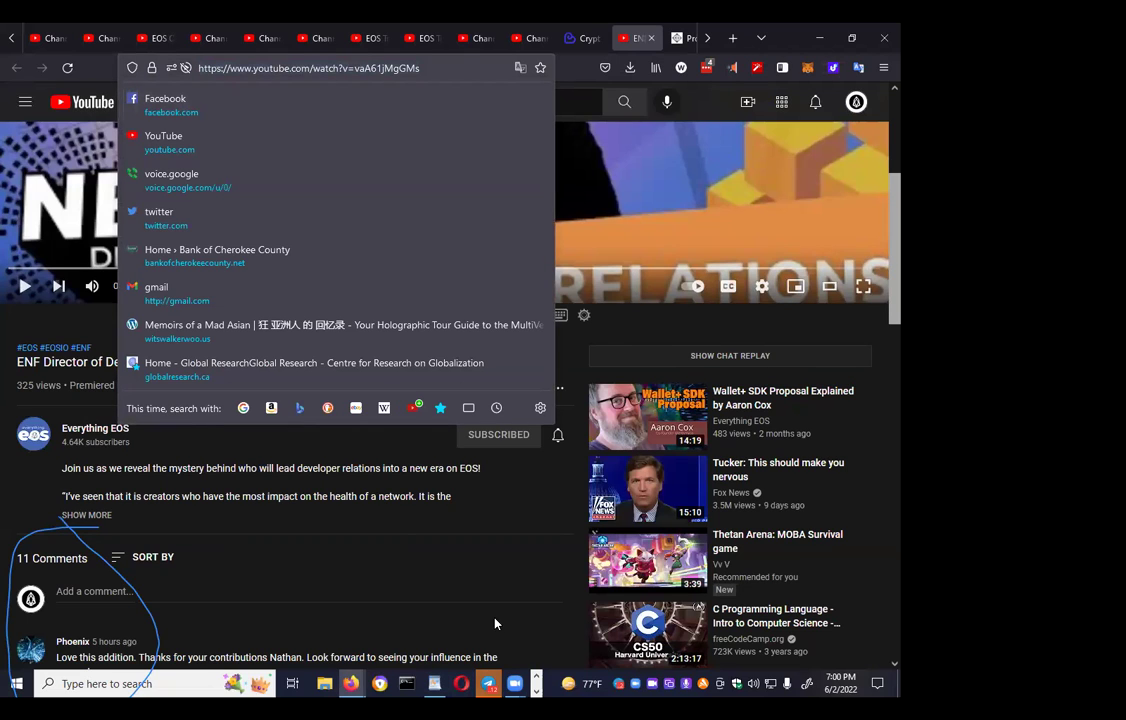
pyautogui.tripleClick(225, 70)
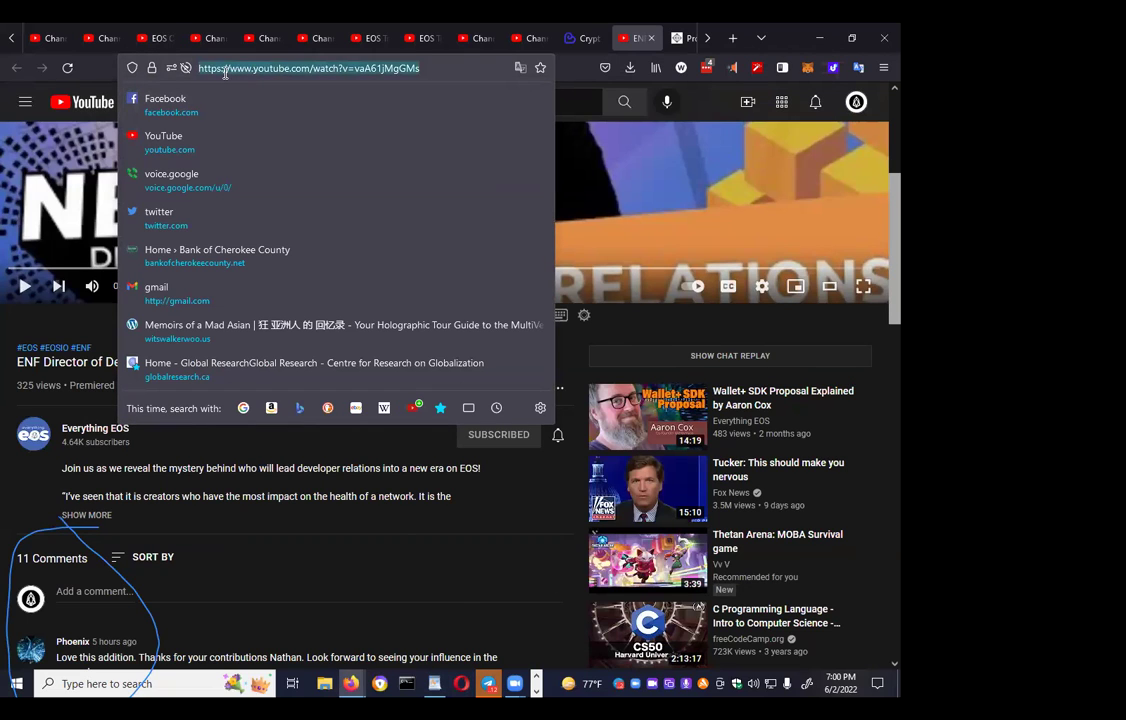
pyautogui.write('ecency.com/')
pyautogui.press('Return')
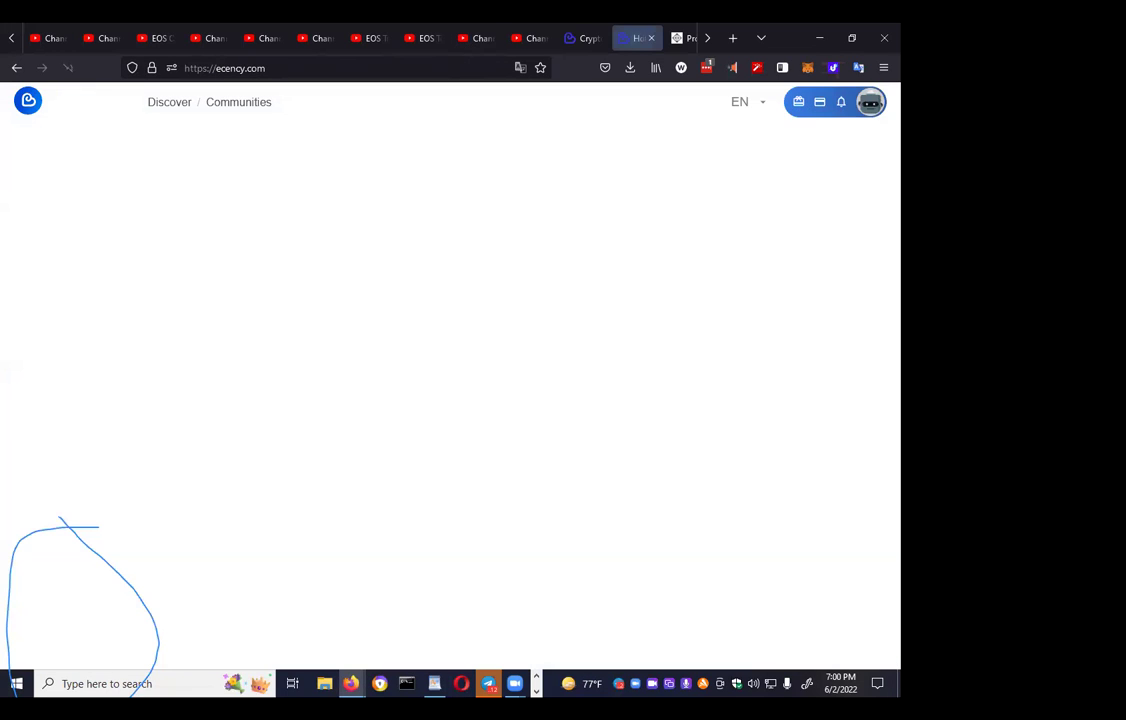
# - Follow a reply notification to the replier's profile, then go to your own Ecency profile
pyautogui.click(857, 106)
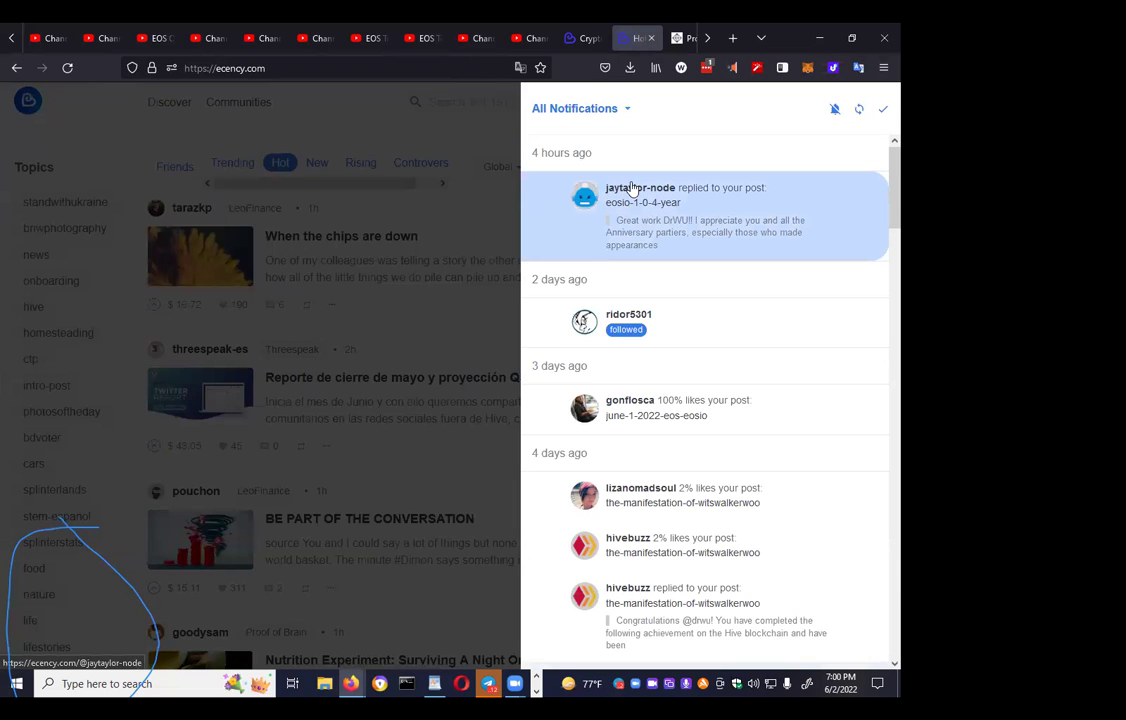
pyautogui.click(632, 190)
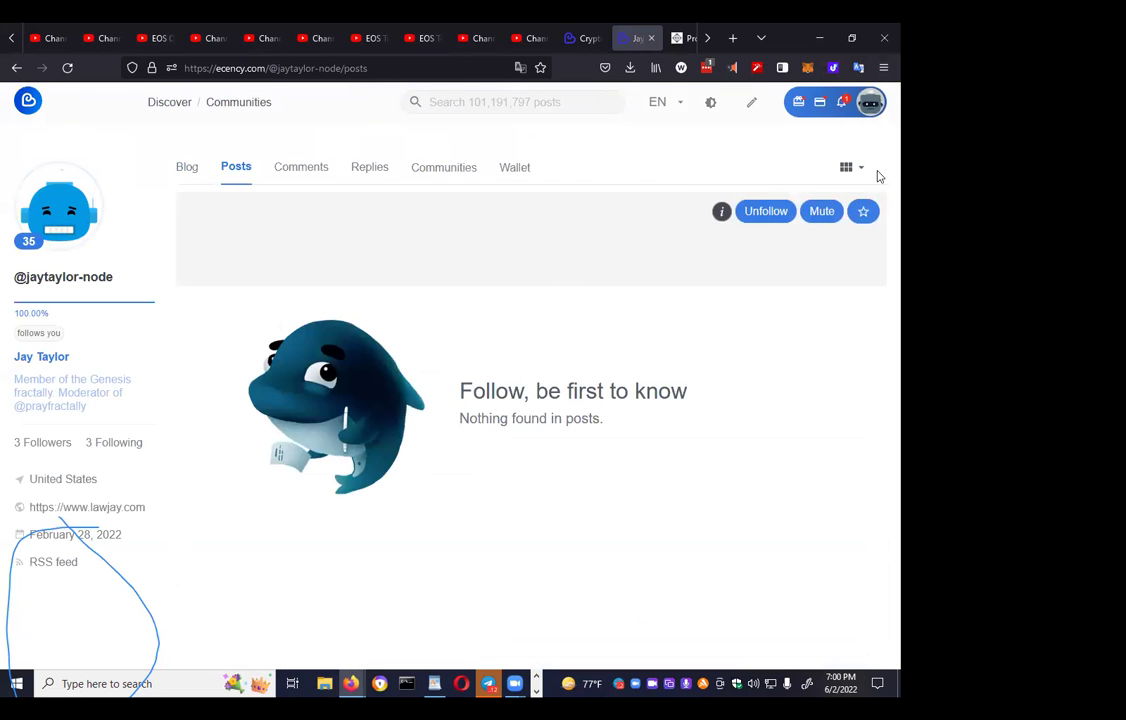
pyautogui.click(870, 103)
pyautogui.click(809, 183)
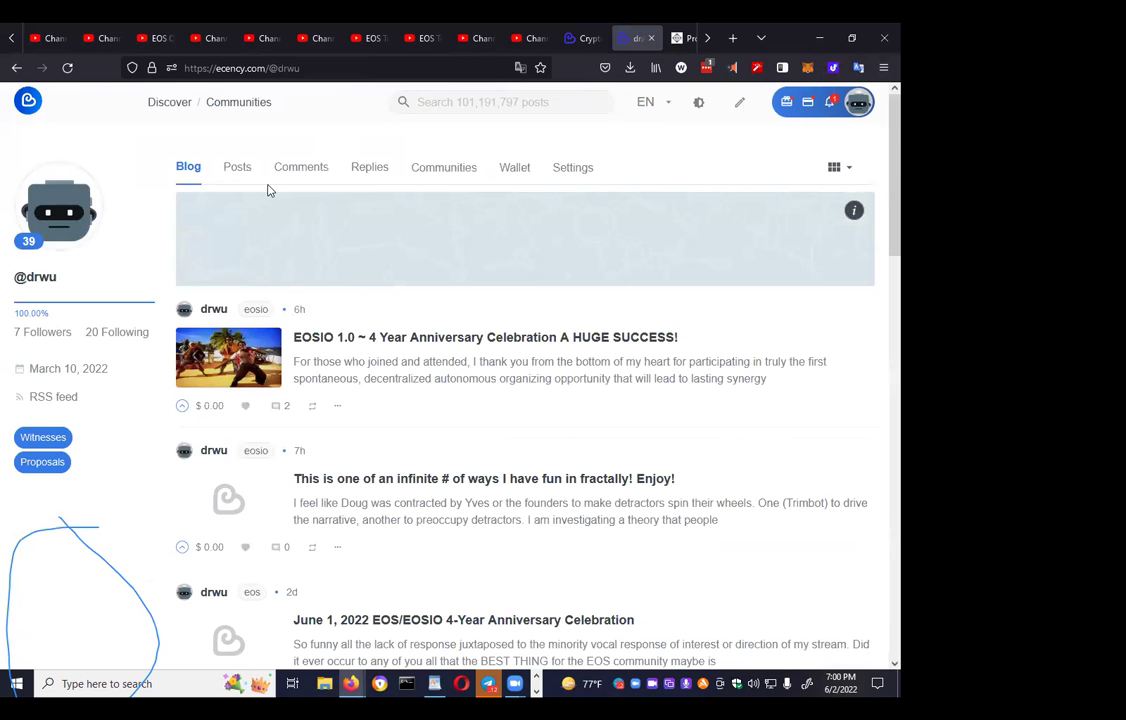
# - Open the 'EOSIO 1.0 ~ 4 Year Anniversary Celebration' post and scroll through it to its tags
pyautogui.click(300, 336)
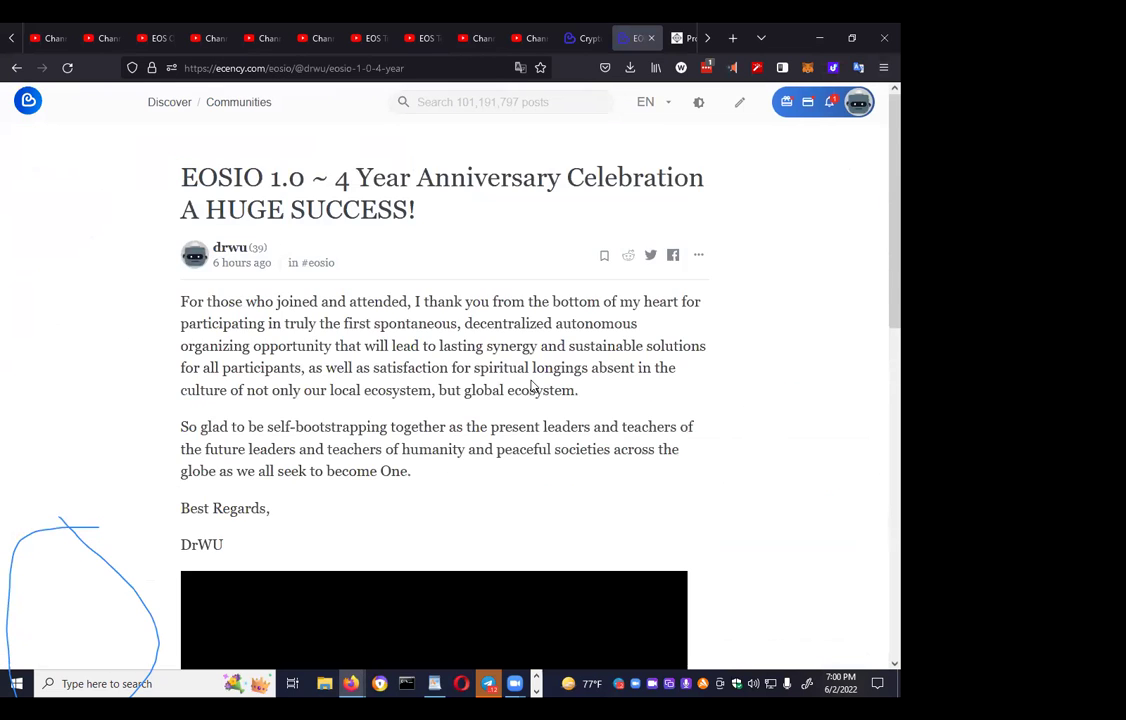
pyautogui.scroll(-1, 165, 410)
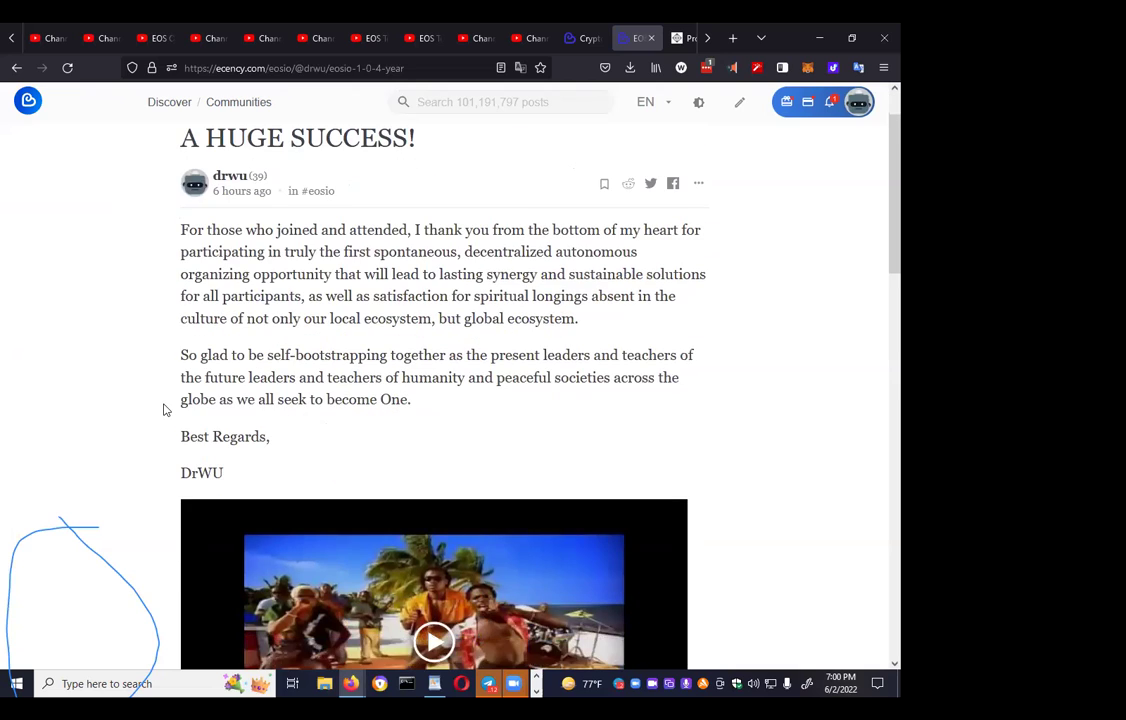
pyautogui.scroll(1, 165, 410)
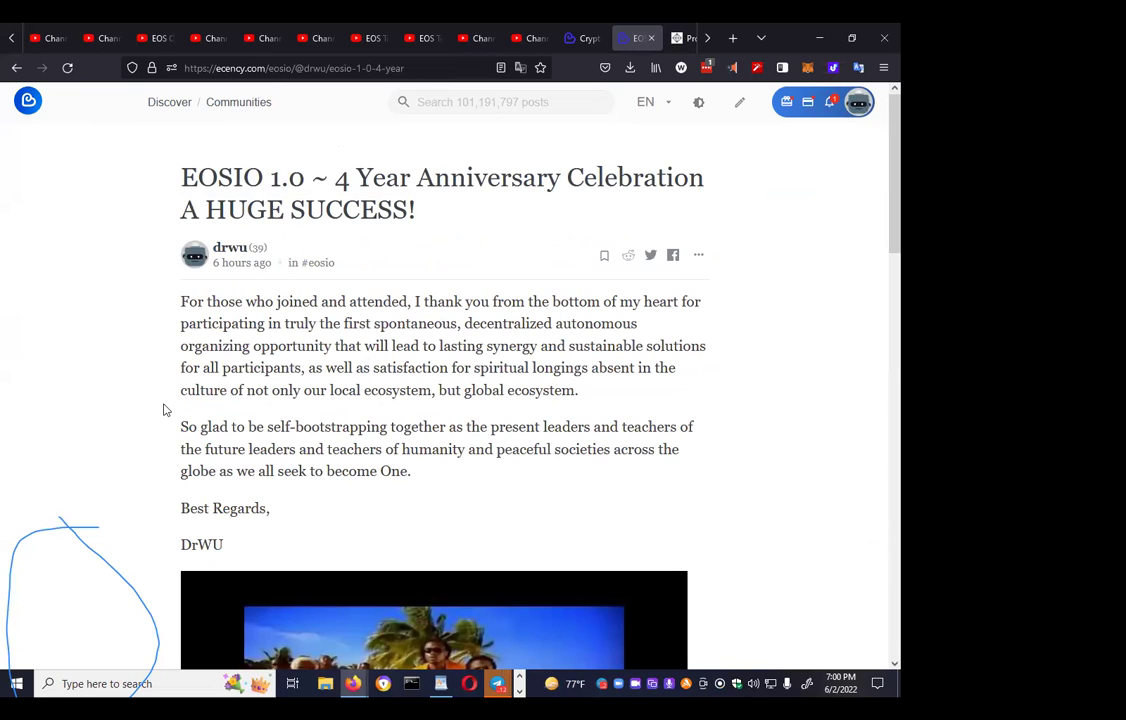
pyautogui.scroll(-4, 166, 410)
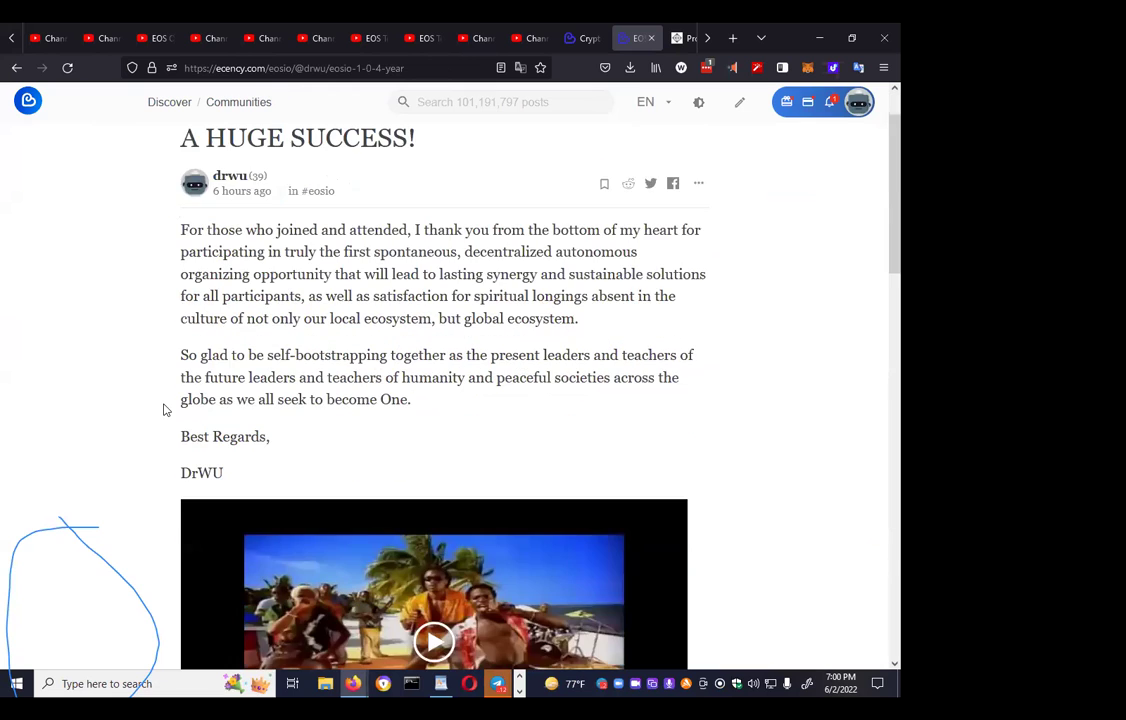
pyautogui.scroll(-1, 166, 410)
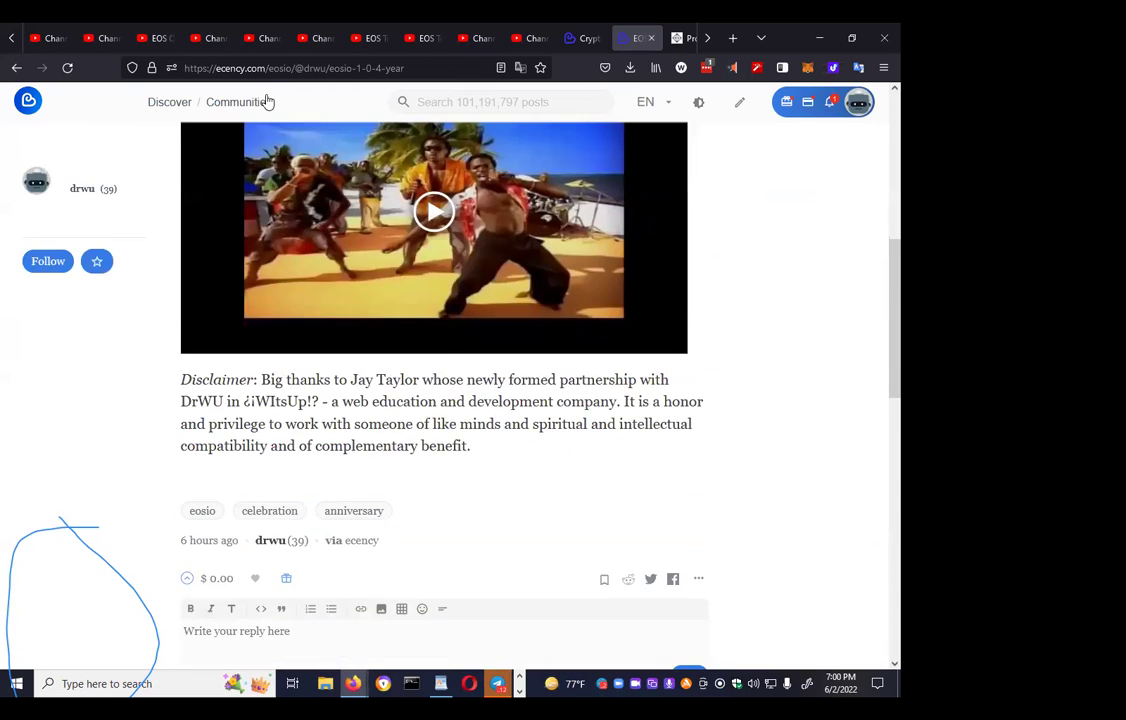
pyautogui.scroll(5, 237, 120)
pyautogui.scroll(-1, 146, 241)
pyautogui.scroll(1, 146, 241)
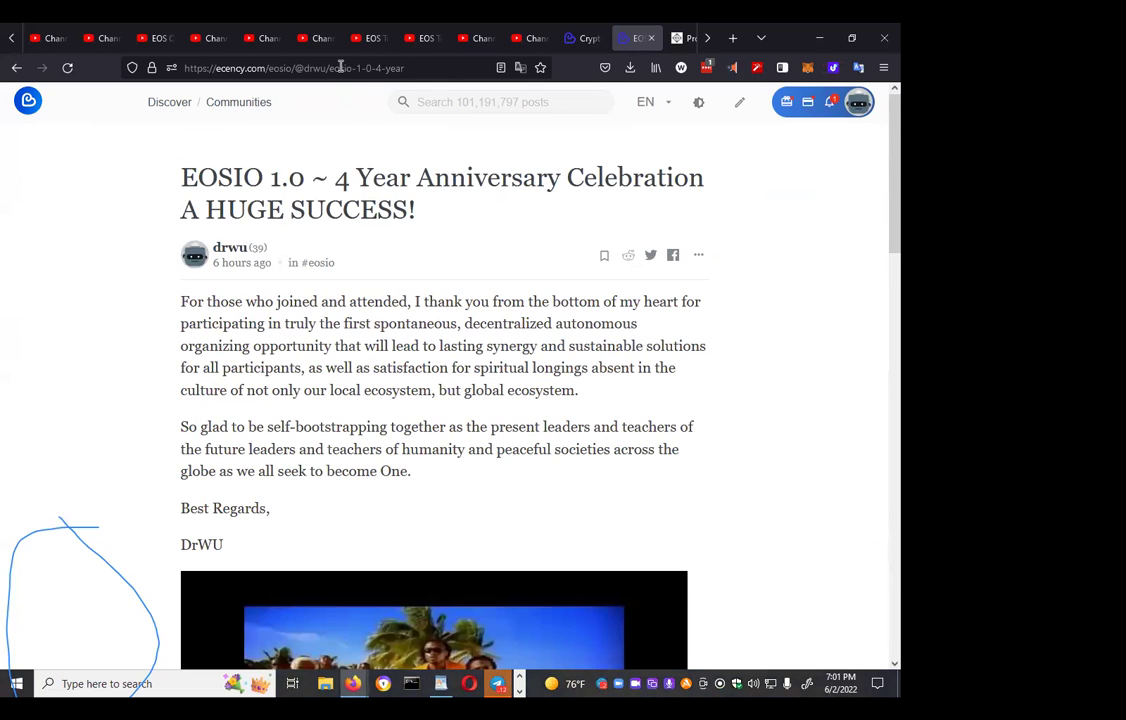
pyautogui.click(340, 67)
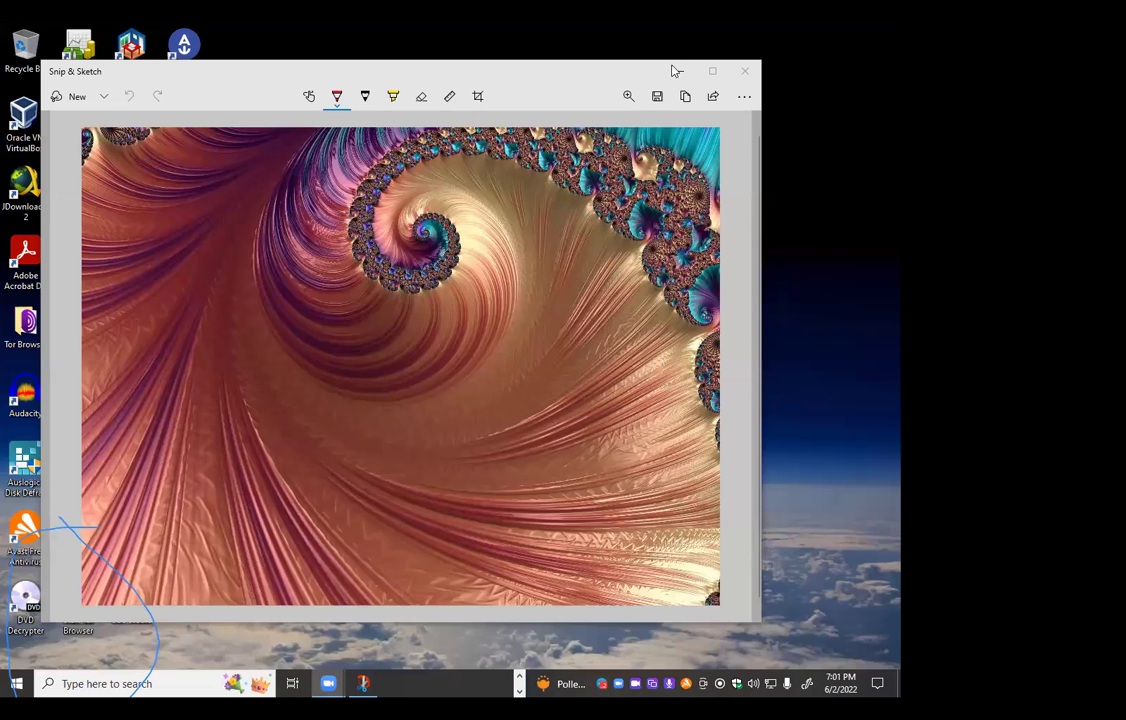
# - Minimize the fractal image in Snip & Sketch and return to the Firefox WordPress Profile window
pyautogui.click(673, 70)
pyautogui.moveTo(328, 683)
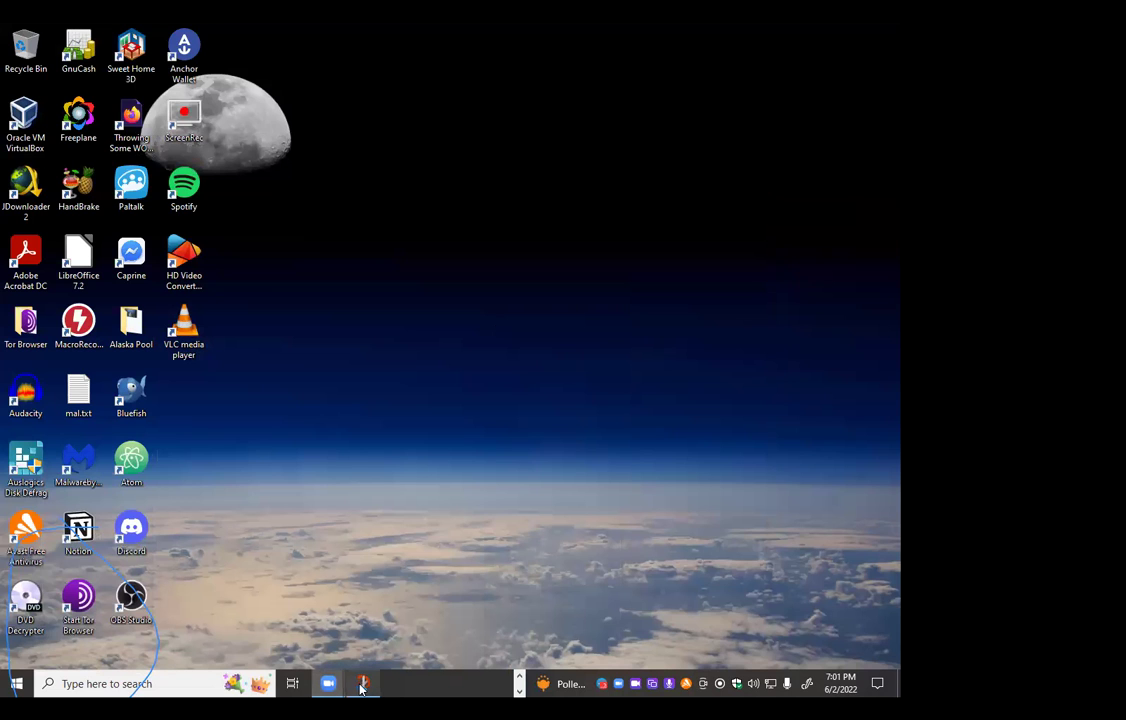
pyautogui.click(362, 684)
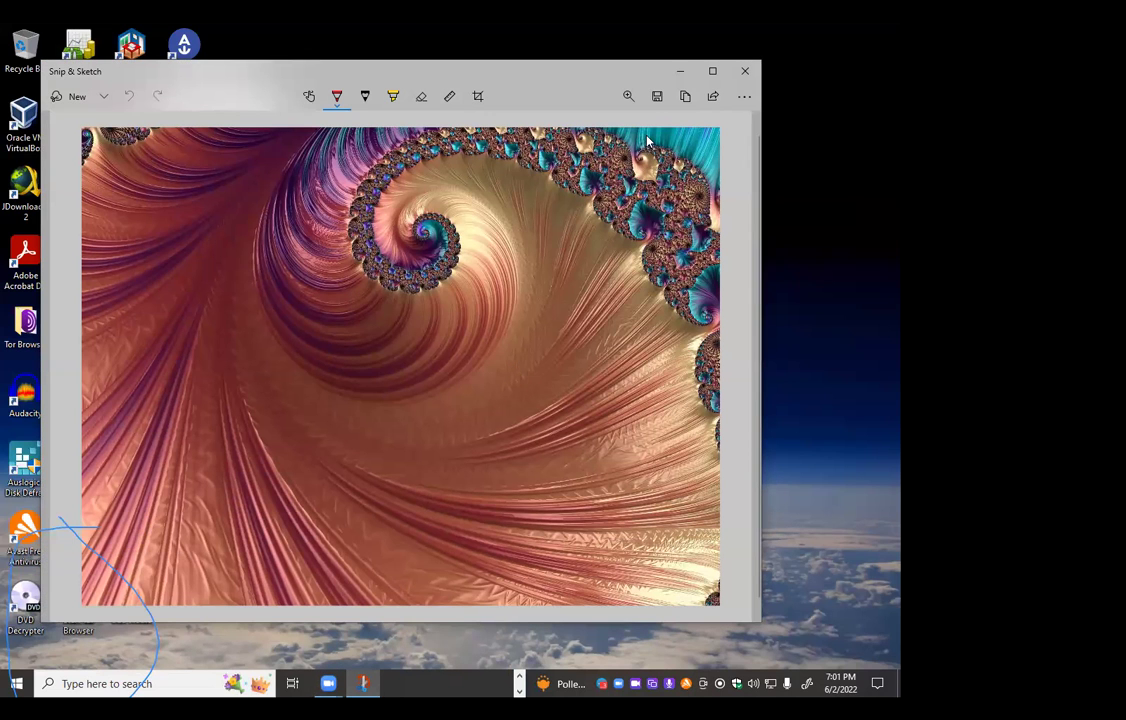
pyautogui.click(362, 683)
pyautogui.moveTo(329, 690)
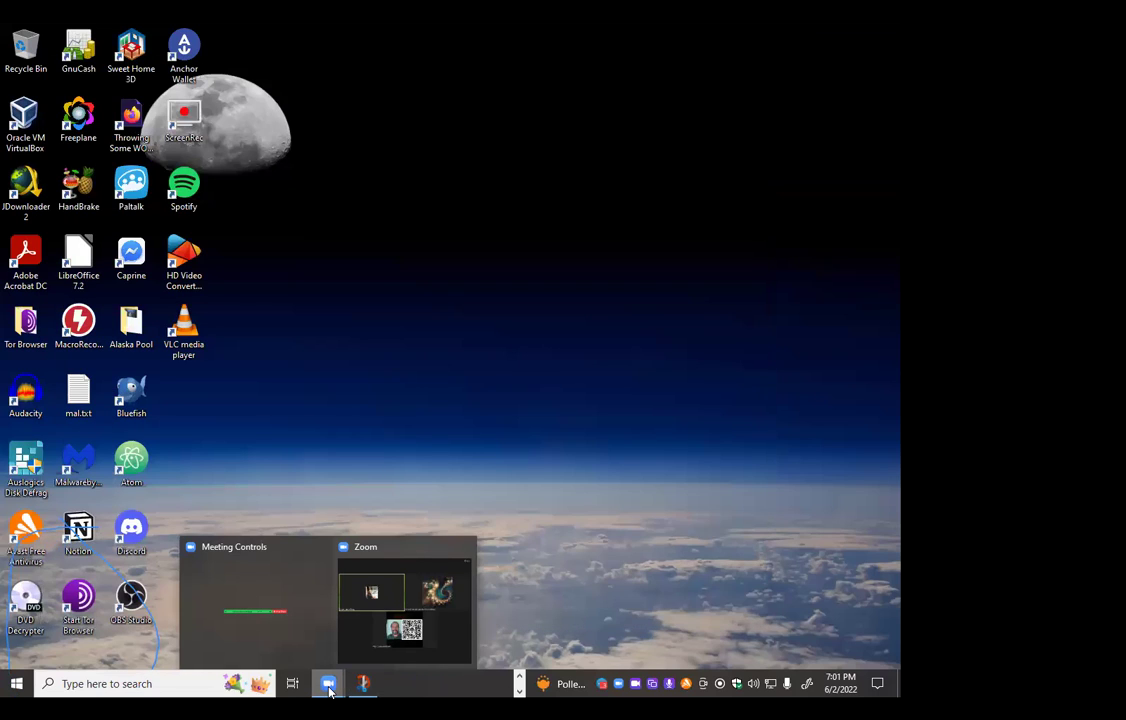
pyautogui.hotkey('alt', 'Tab')
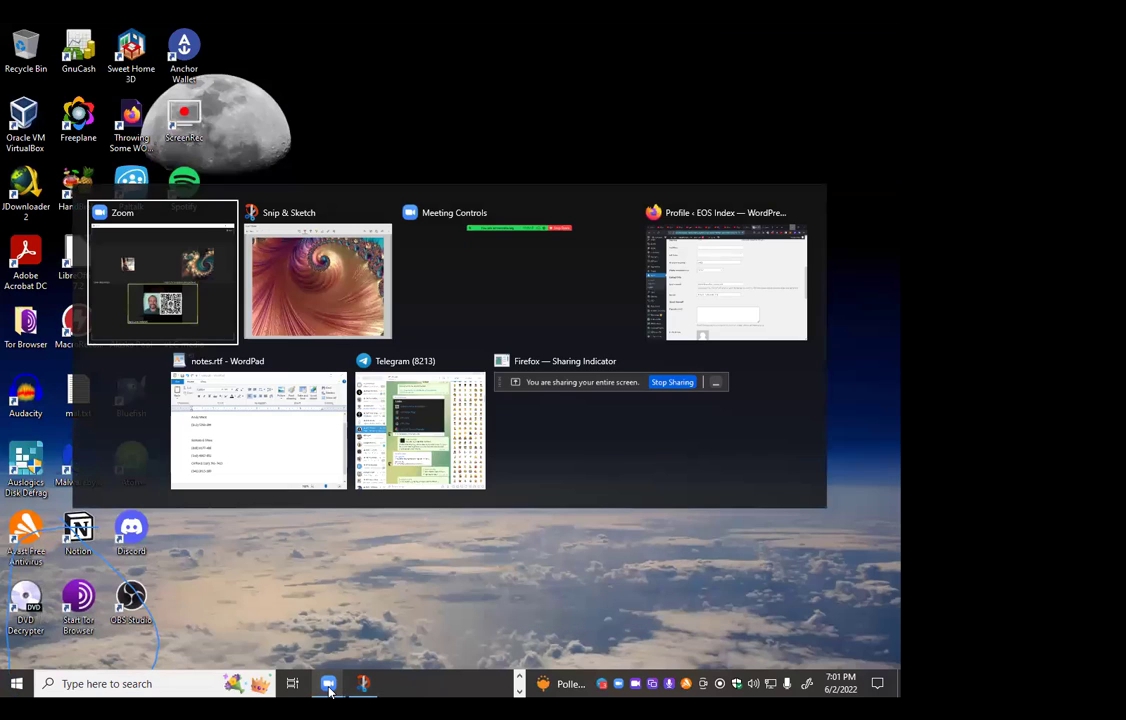
pyautogui.hotkey('alt', 'Tab')
pyautogui.hotkey('alt', 'Tab')
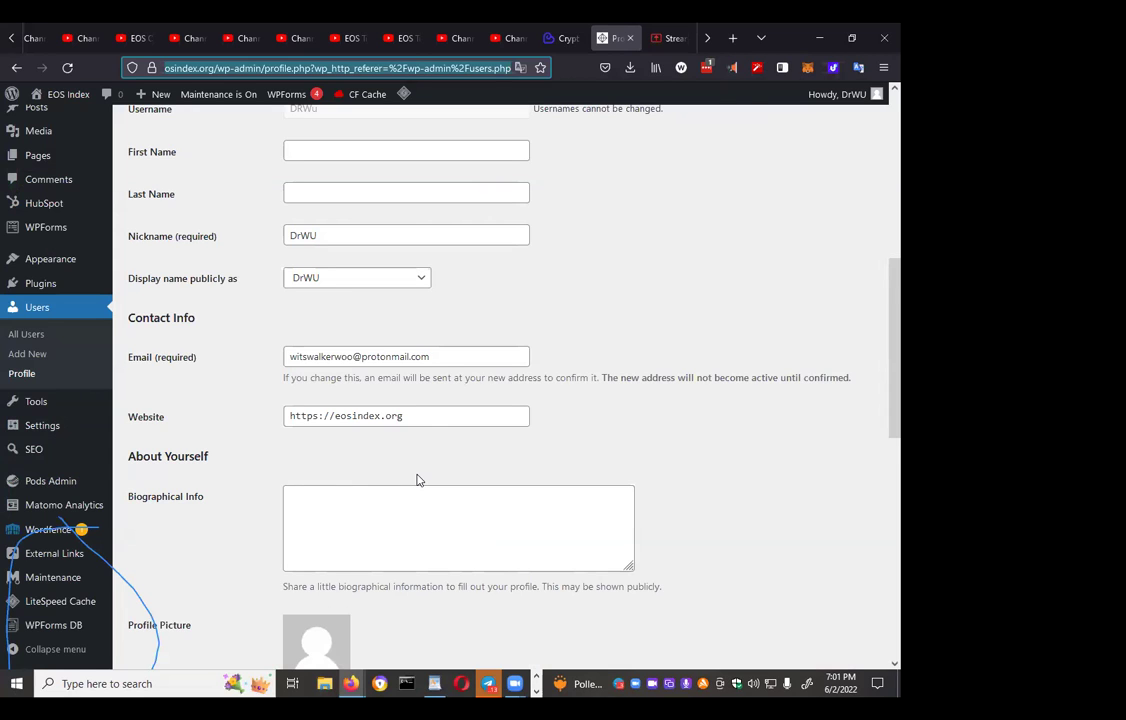
# - Review the WordPress Profile settings, then close that tab to reveal the StreamYard studio
pyautogui.scroll(3, 417, 480)
pyautogui.scroll(3, 417, 480)
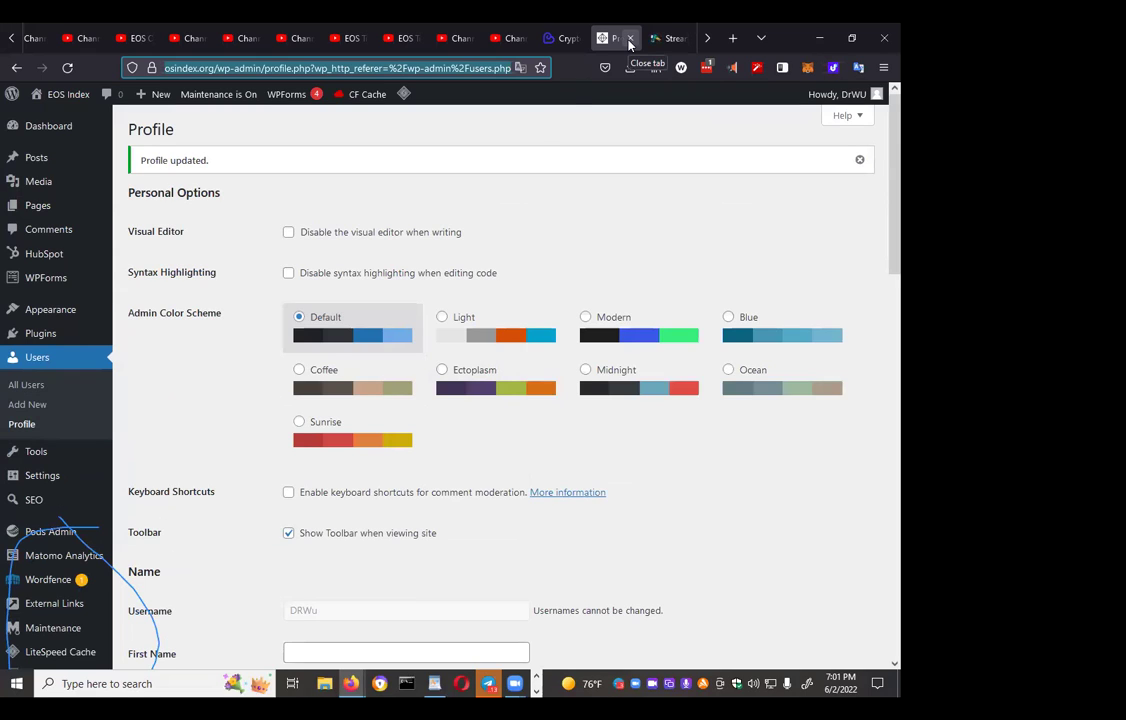
pyautogui.scroll(-12, 462, 230)
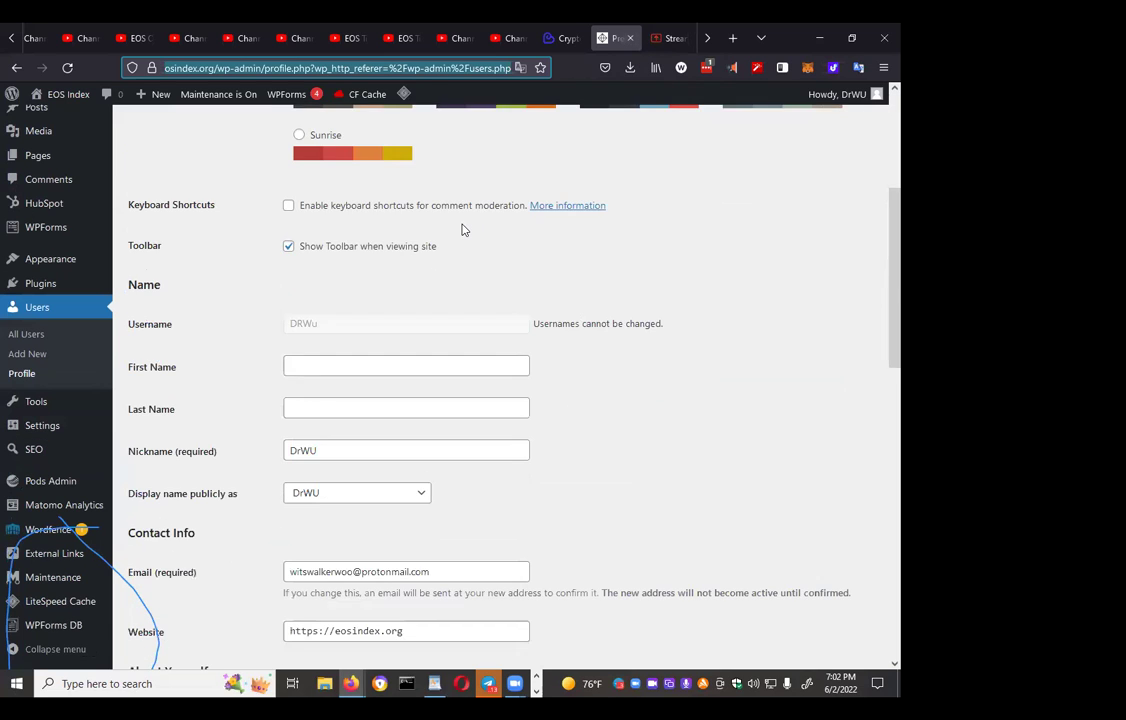
pyautogui.scroll(-3, 462, 230)
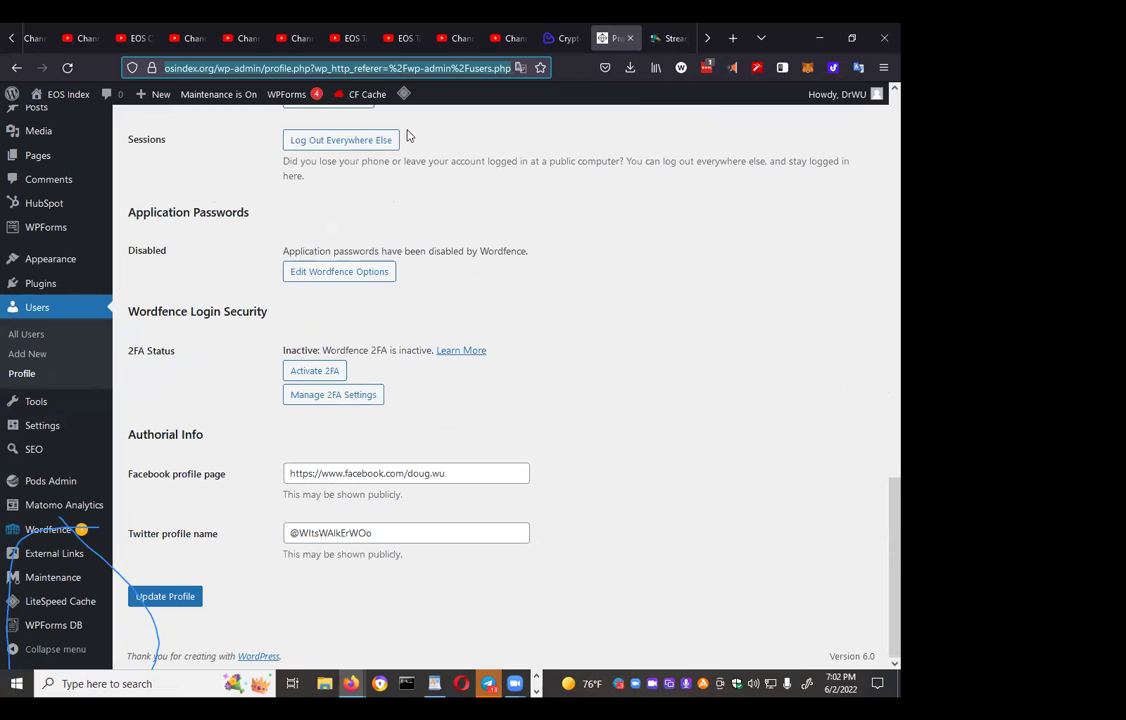
pyautogui.click(629, 38)
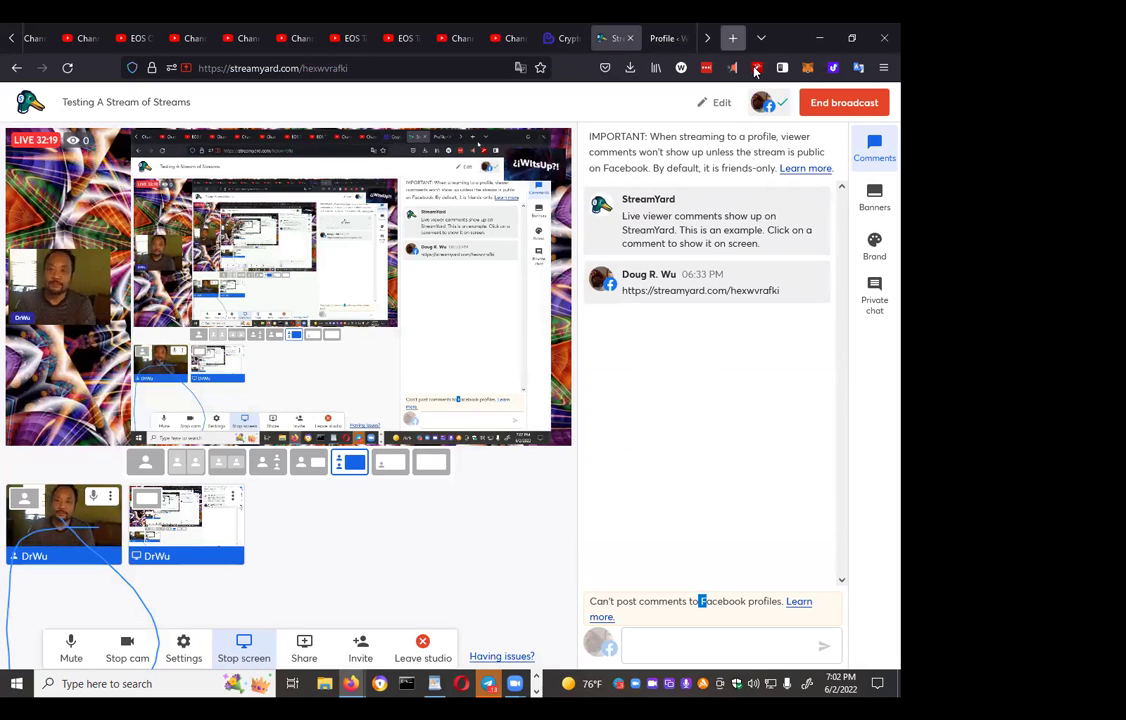
# - Edit the YouTube broadcast and save title 'Testing A Stream of Streams', description TESTING, Public privacy
pyautogui.click(765, 102)
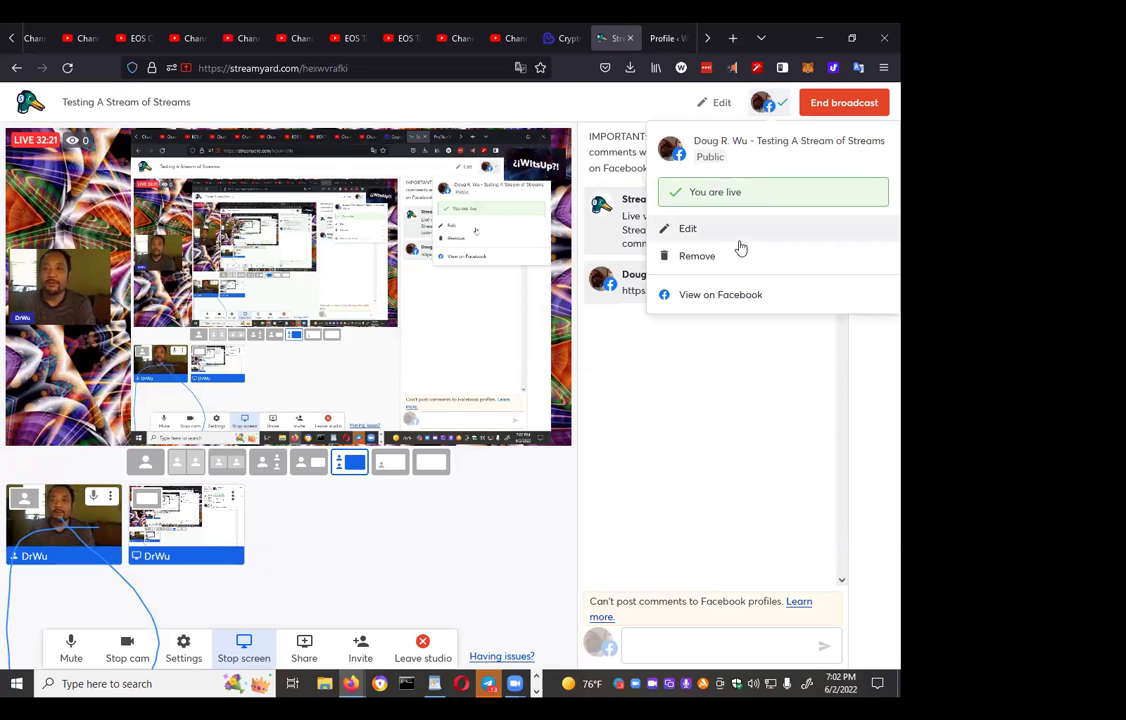
pyautogui.click(688, 229)
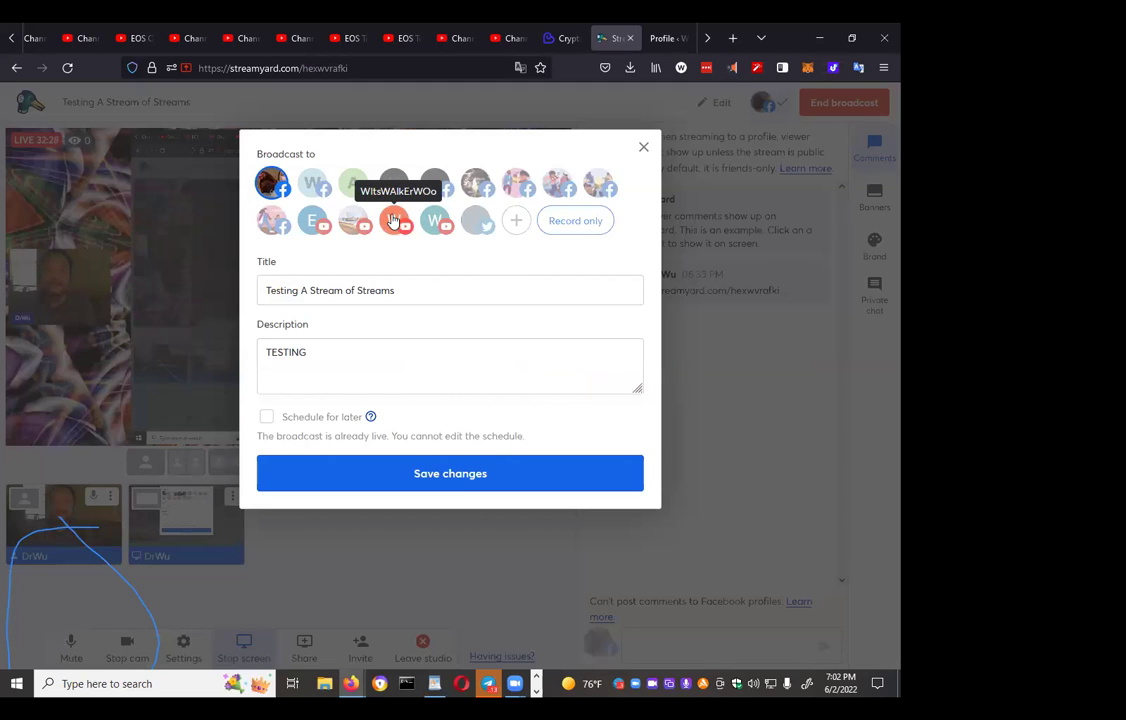
pyautogui.click(643, 148)
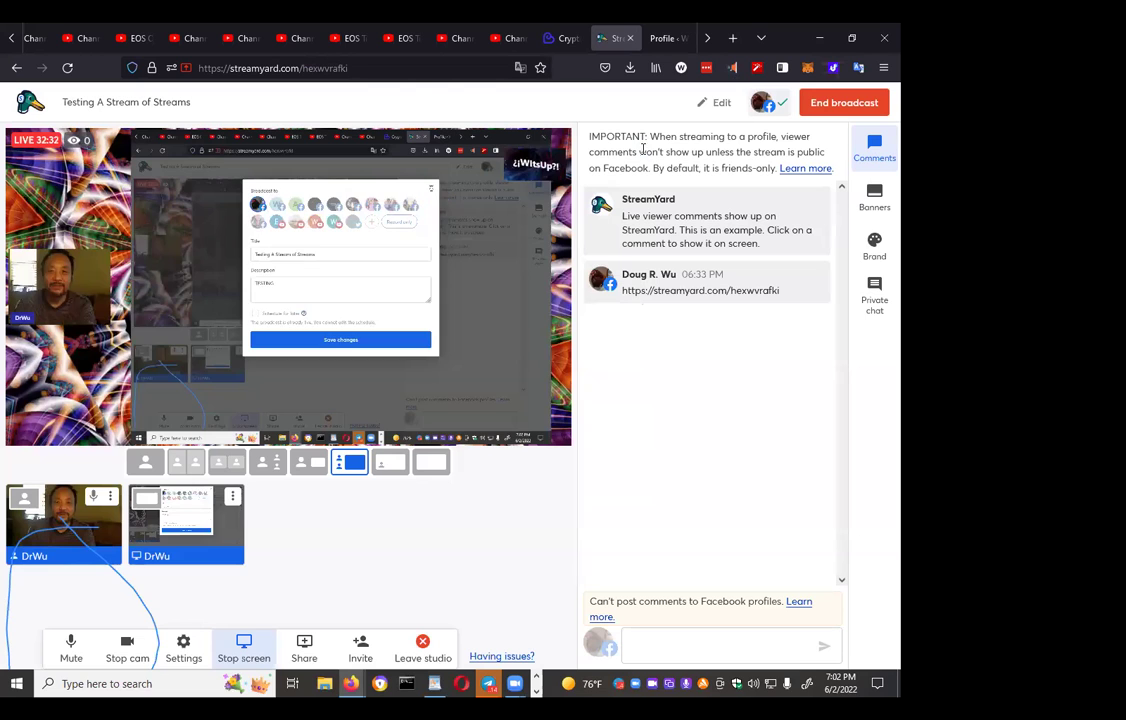
pyautogui.click(716, 104)
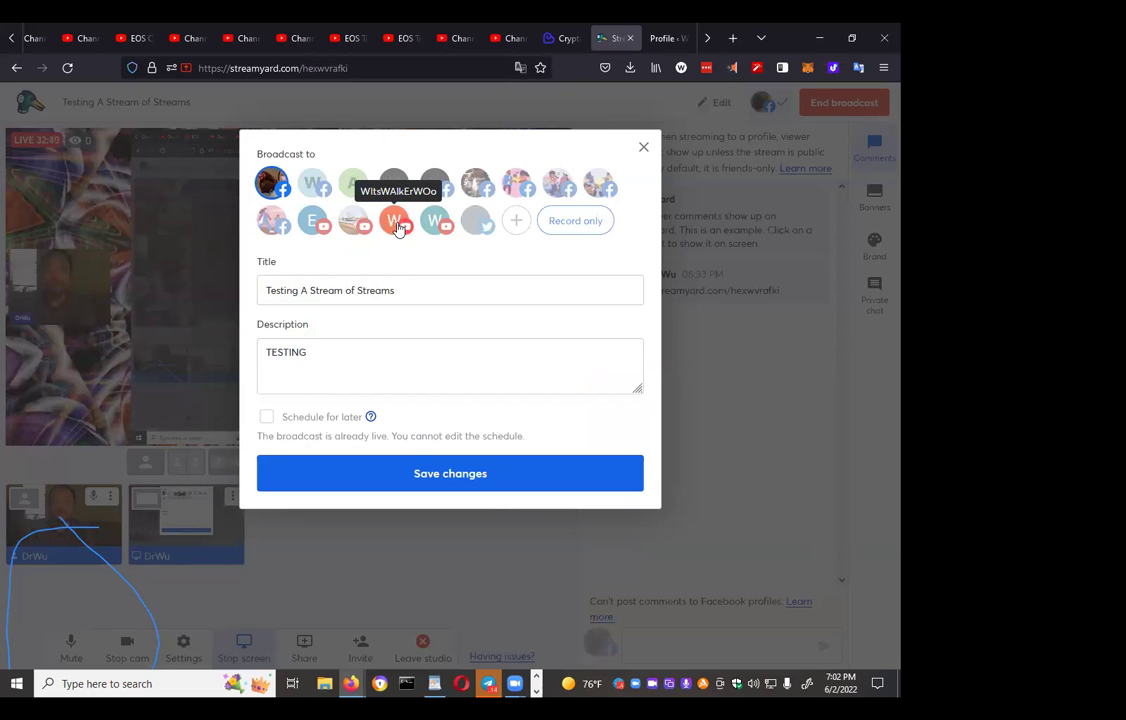
pyautogui.click(396, 224)
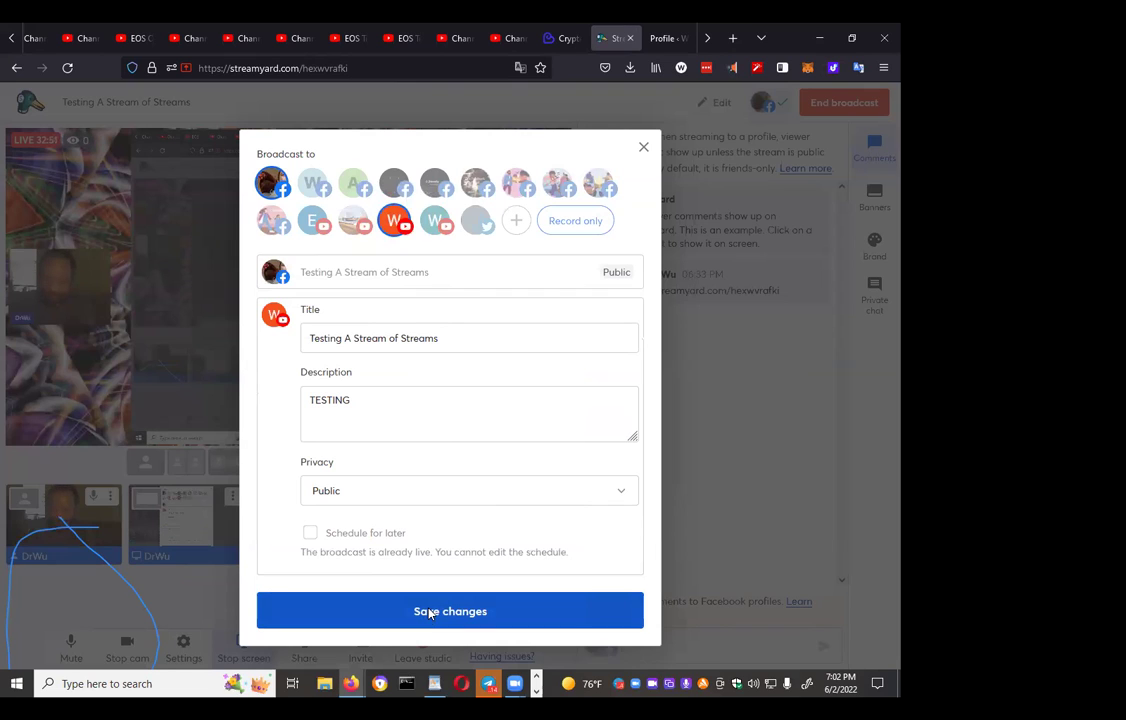
pyautogui.click(428, 613)
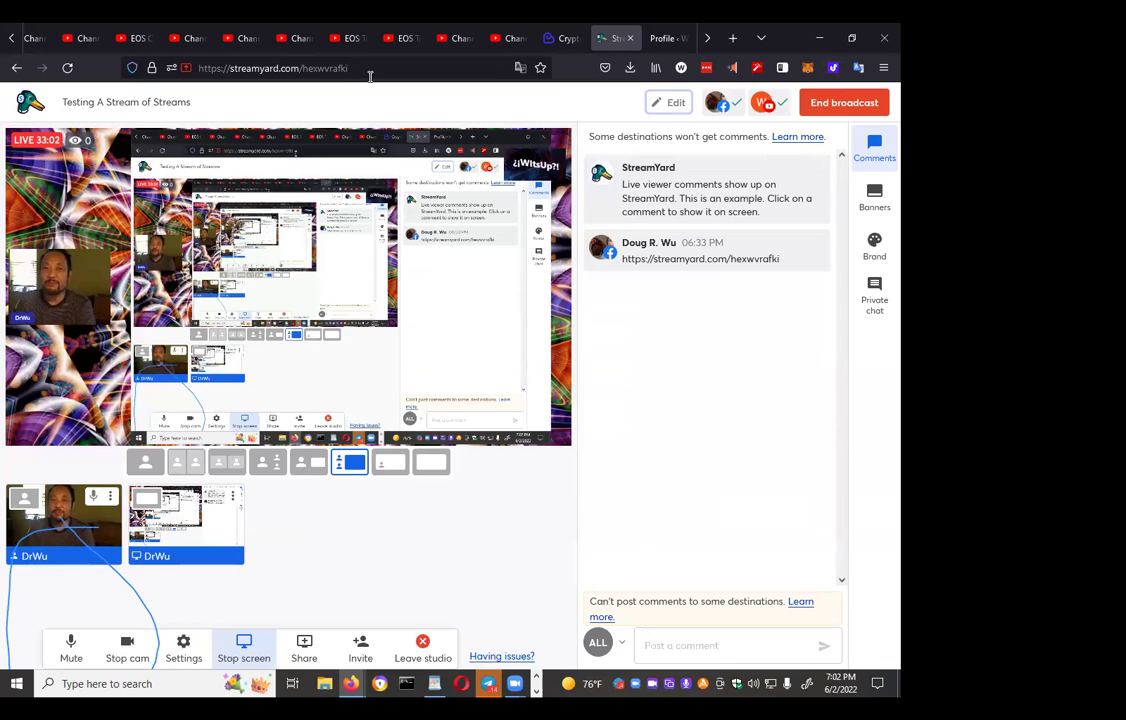
pyautogui.click(664, 30)
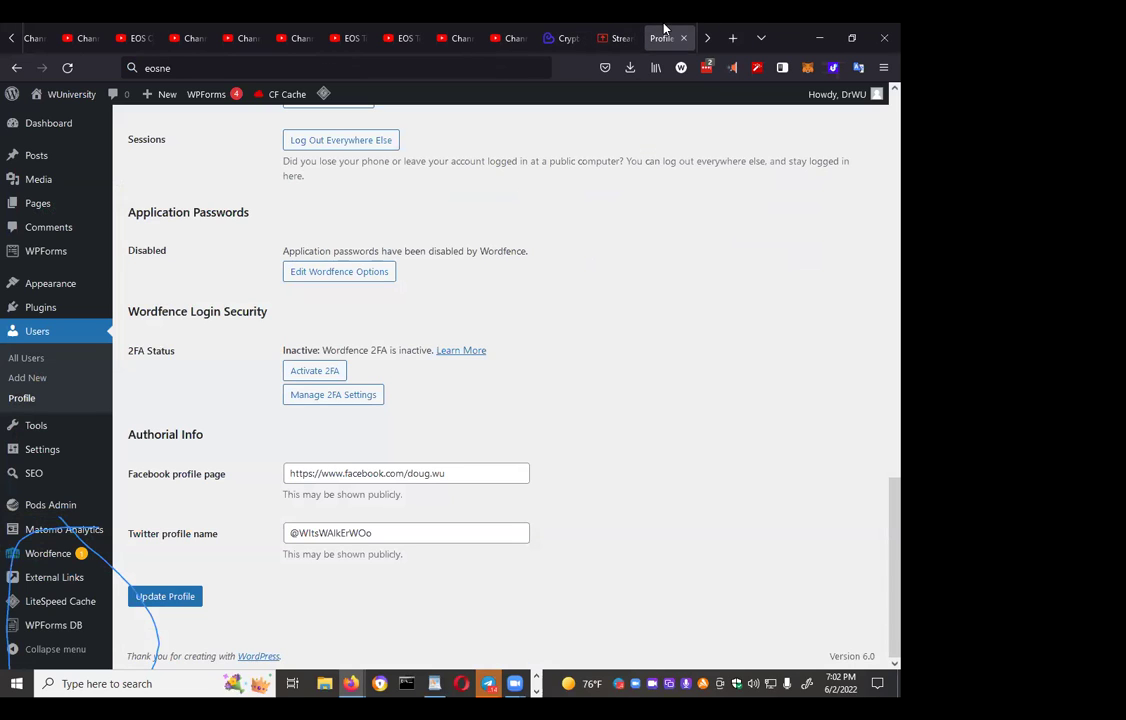
# - Close the WordPress Profile tab and upload dialog, then open the EOS Translation Foundation page in Tilda
pyautogui.hotkey('ctrl', 'w')
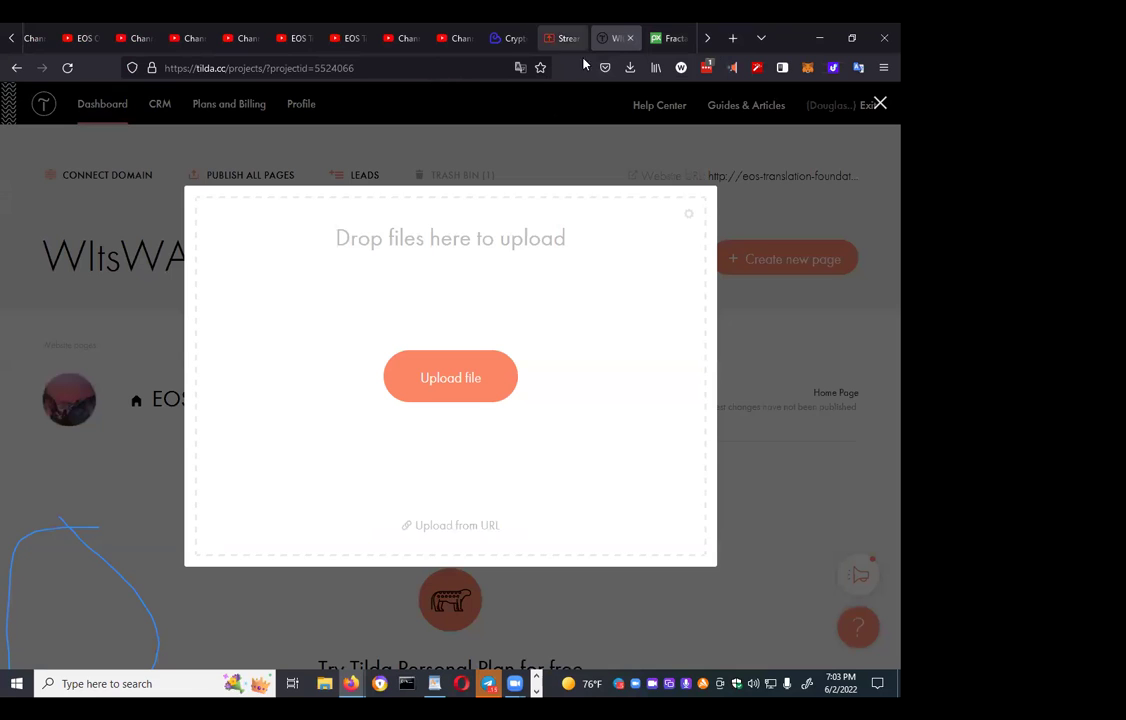
pyautogui.click(880, 104)
pyautogui.click(328, 412)
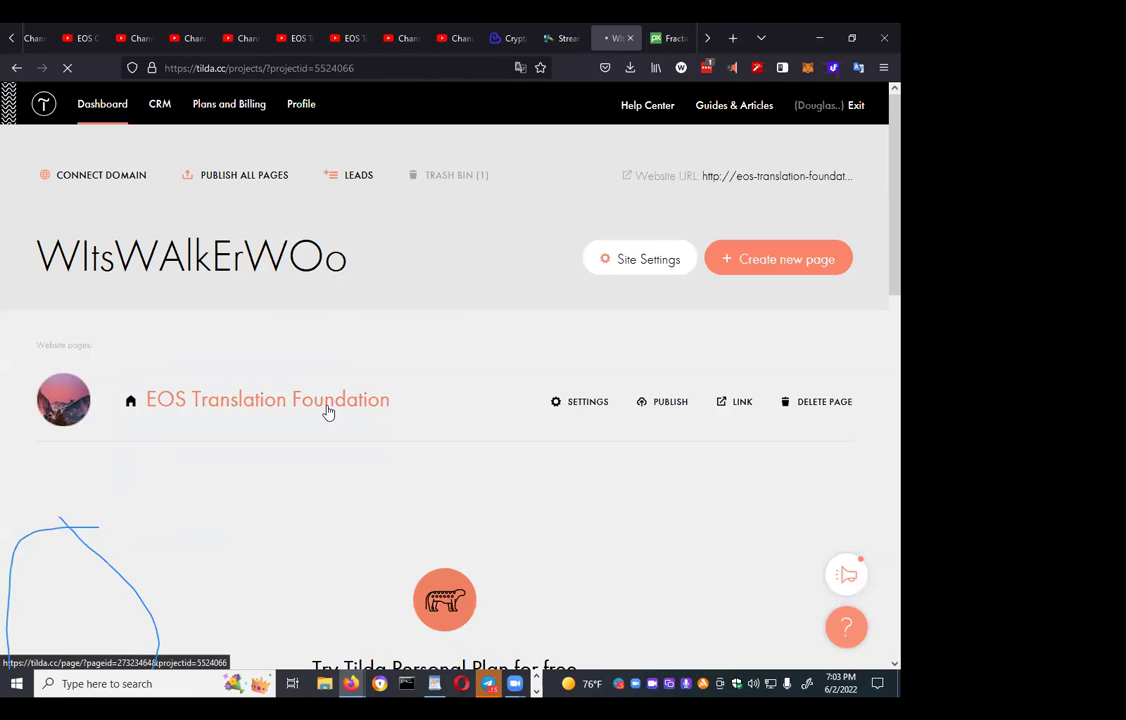
pyautogui.scroll(-3, 328, 410)
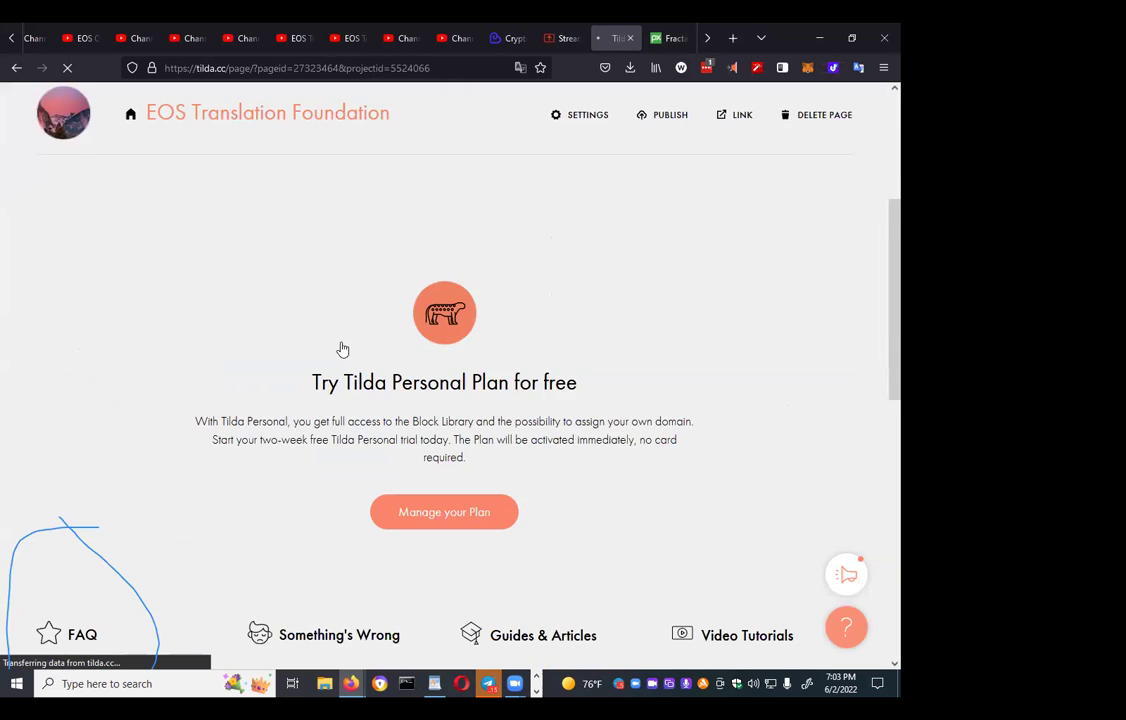
pyautogui.scroll(2, 300, 250)
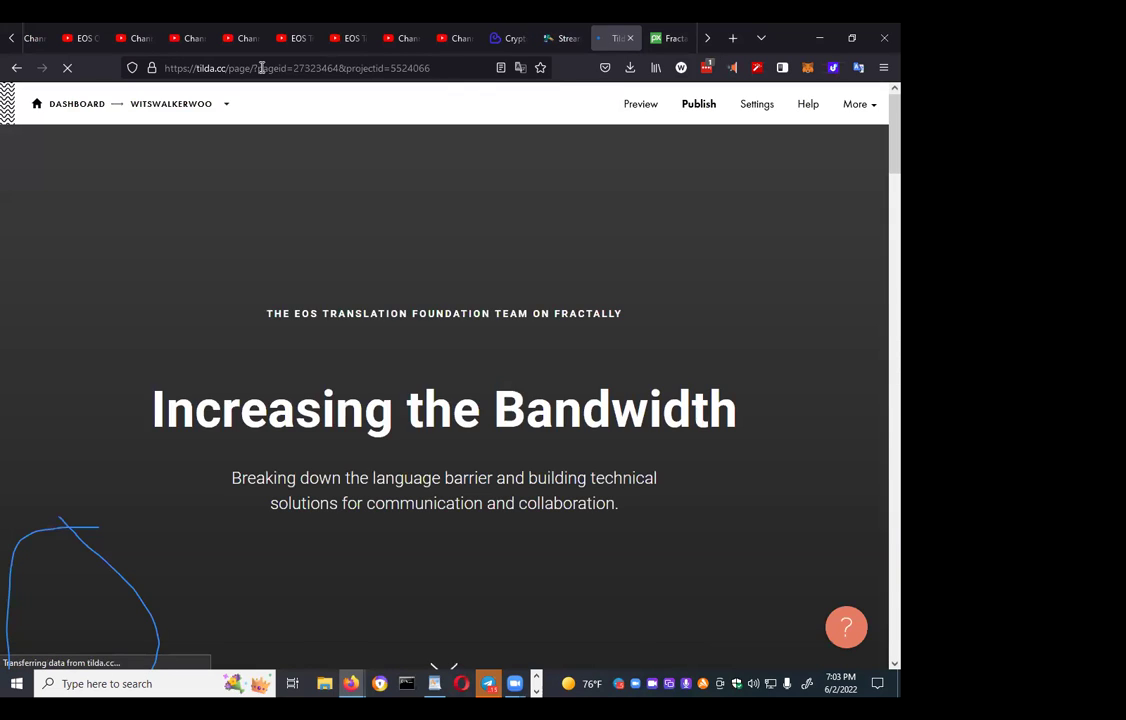
# - Replace the editor's web address, typing and correcting 'eos' in the address bar
pyautogui.click(260, 68)
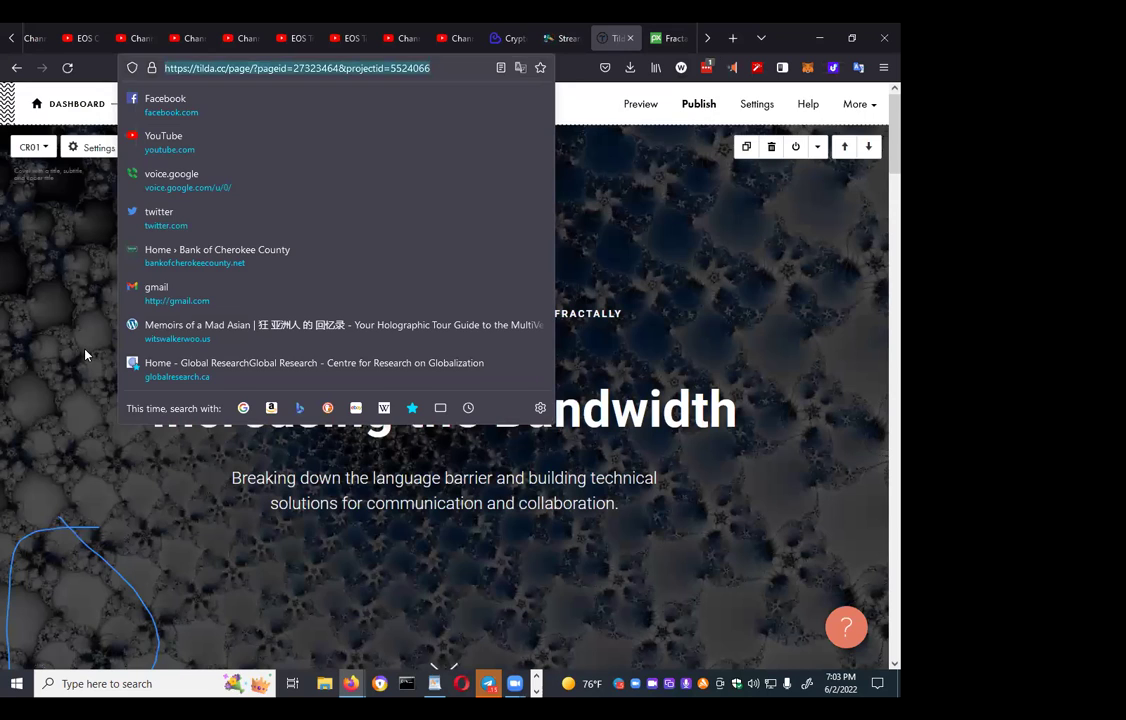
pyautogui.click(74, 306)
pyautogui.click(87, 348)
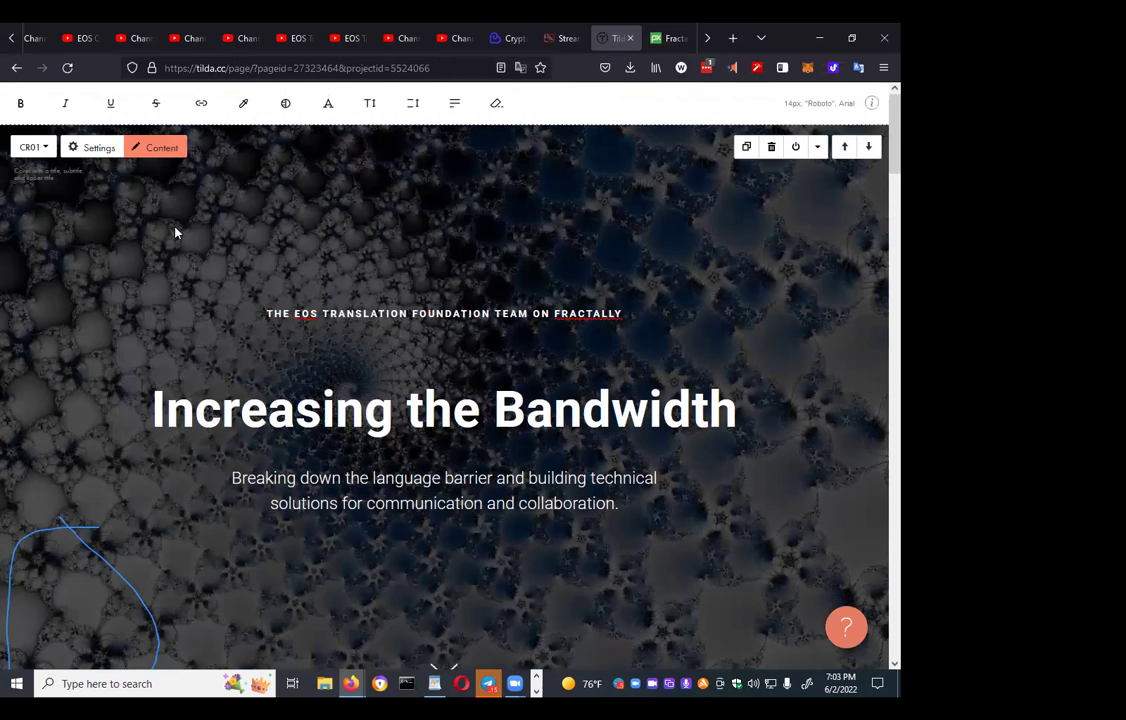
pyautogui.click(209, 66)
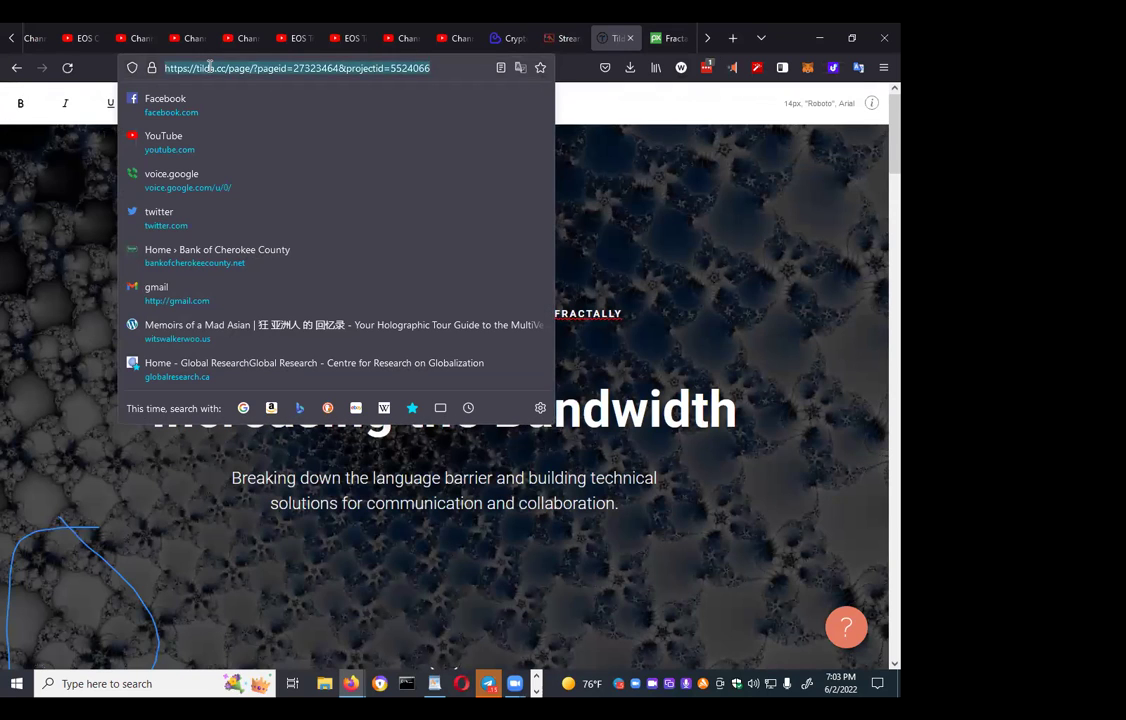
pyautogui.write('eso')
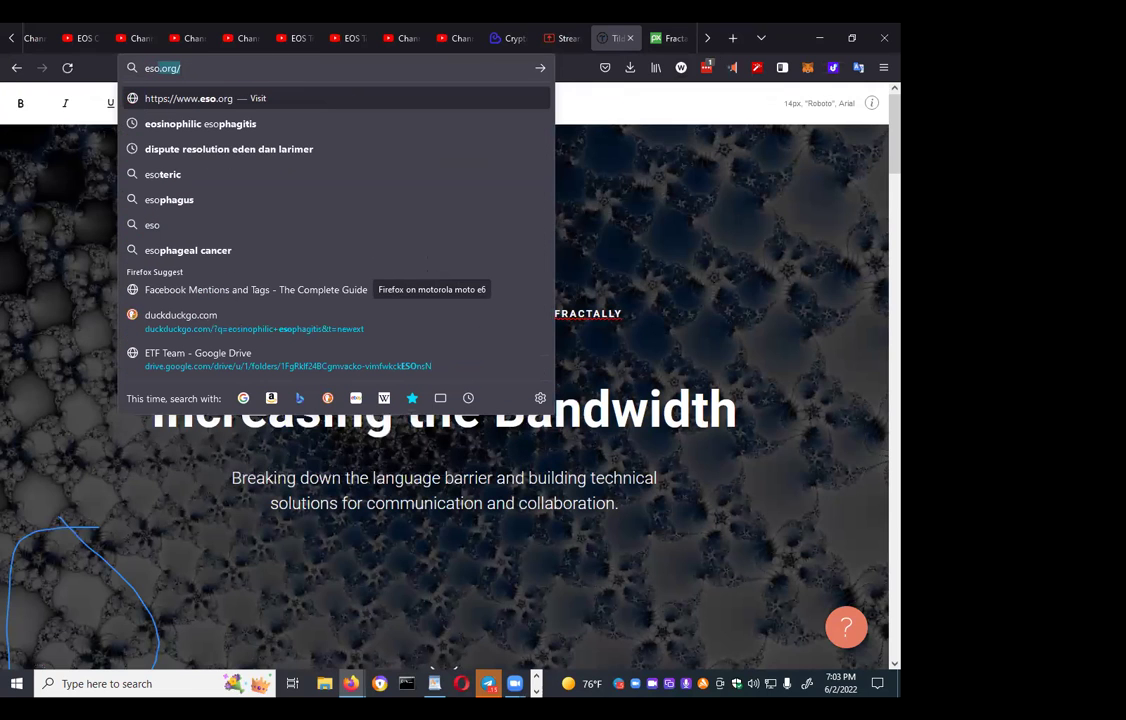
pyautogui.press('Left')
pyautogui.press('Left')
pyautogui.hotkey('shift', 'Home')
pyautogui.write('eos')
pyautogui.press('Delete')
pyautogui.press('Delete')
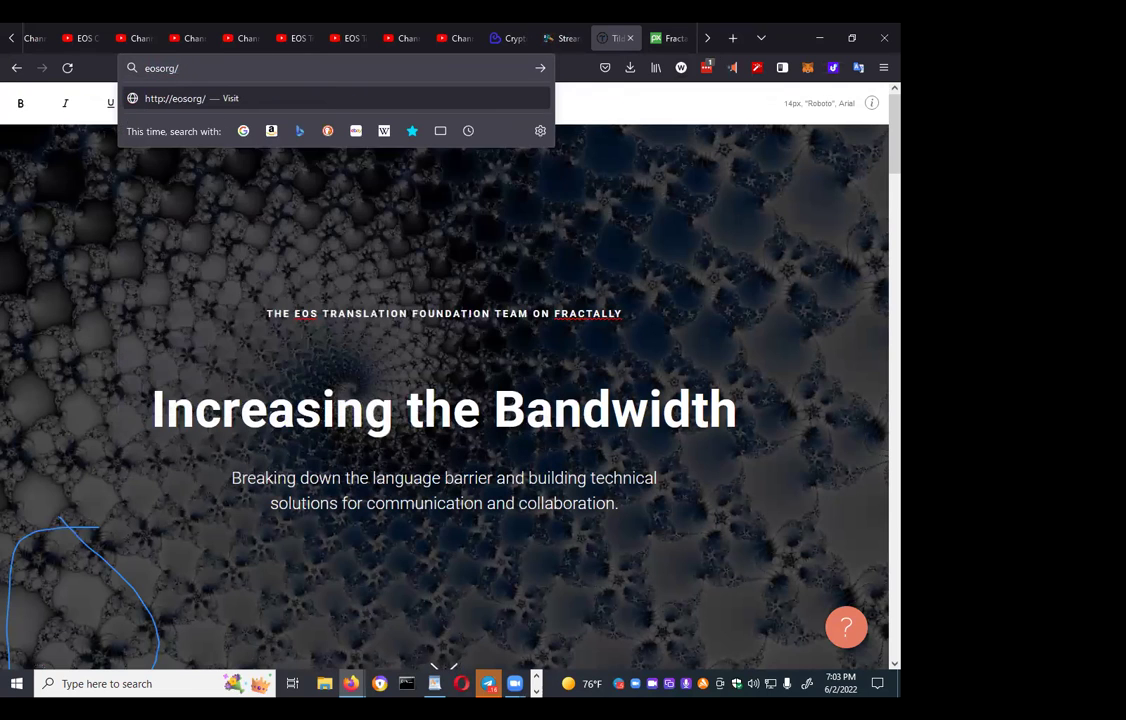
pyautogui.press('Delete')
pyautogui.press('Delete')
pyautogui.press('Delete')
pyautogui.press('Delete')
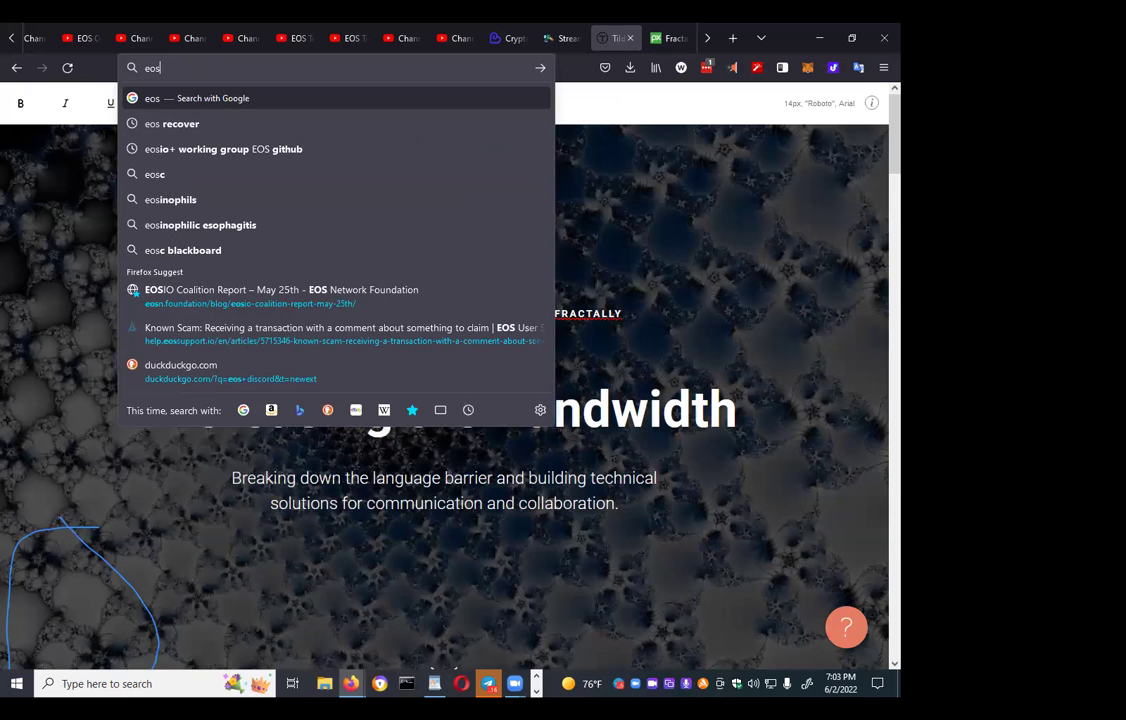
pyautogui.press('Down')
pyautogui.press('Down')
pyautogui.press('Up')
pyautogui.press('Up')
pyautogui.press('Up')
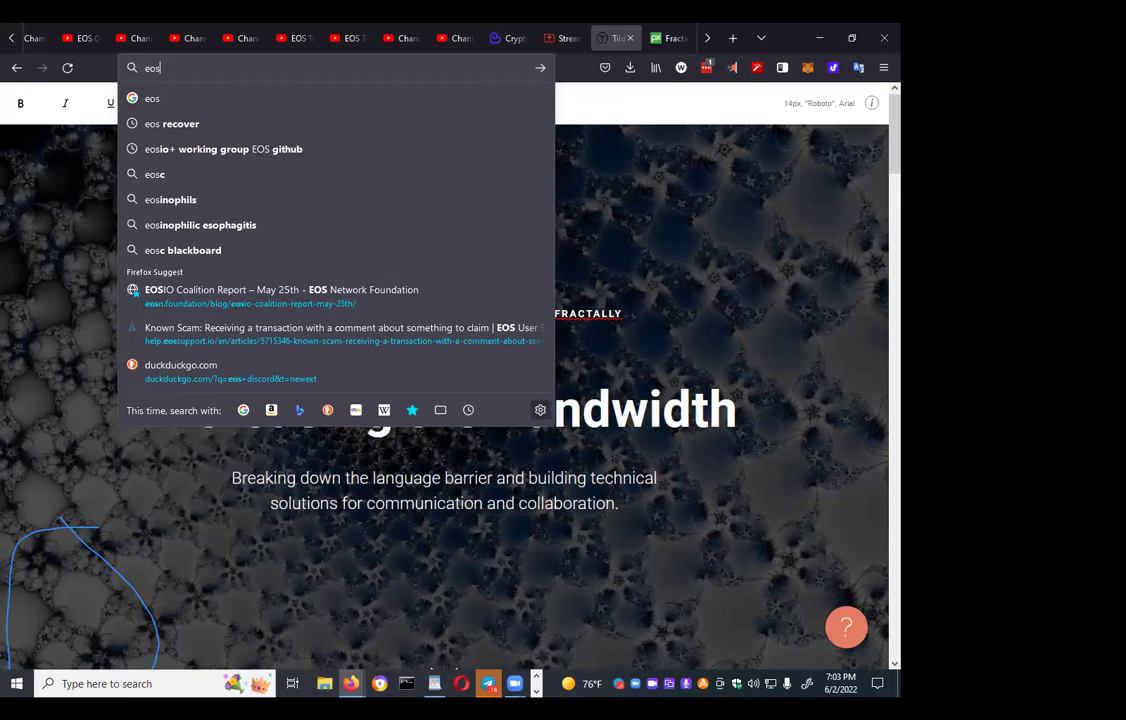
pyautogui.press('BackSpace')
pyautogui.press('BackSpace')
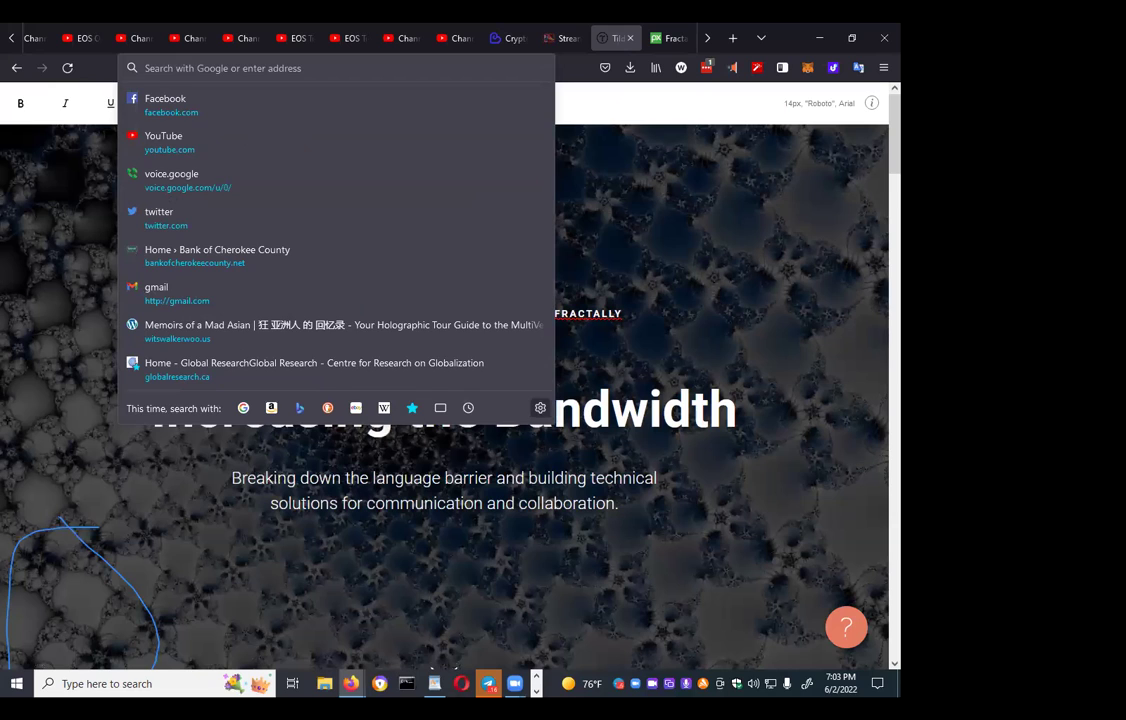
# - Load eos-translation-foundation.tilda.ws from the address suggestions, then switch to the Pixabay tab
pyautogui.write('ti')
pyautogui.press('Down')
pyautogui.press('Down')
pyautogui.press('Down')
pyautogui.press('Down')
pyautogui.press('Down')
pyautogui.press('Down')
pyautogui.press('Down')
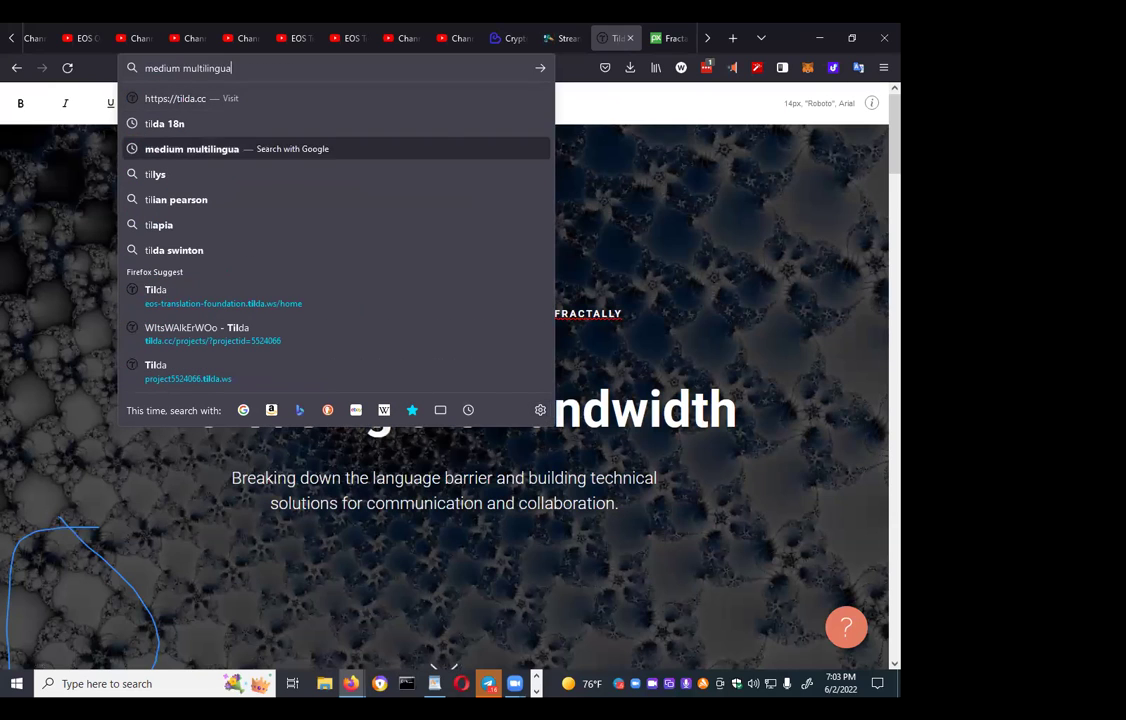
pyautogui.press('BackSpace')
pyautogui.press('BackSpace')
pyautogui.press('BackSpace')
pyautogui.press('BackSpace')
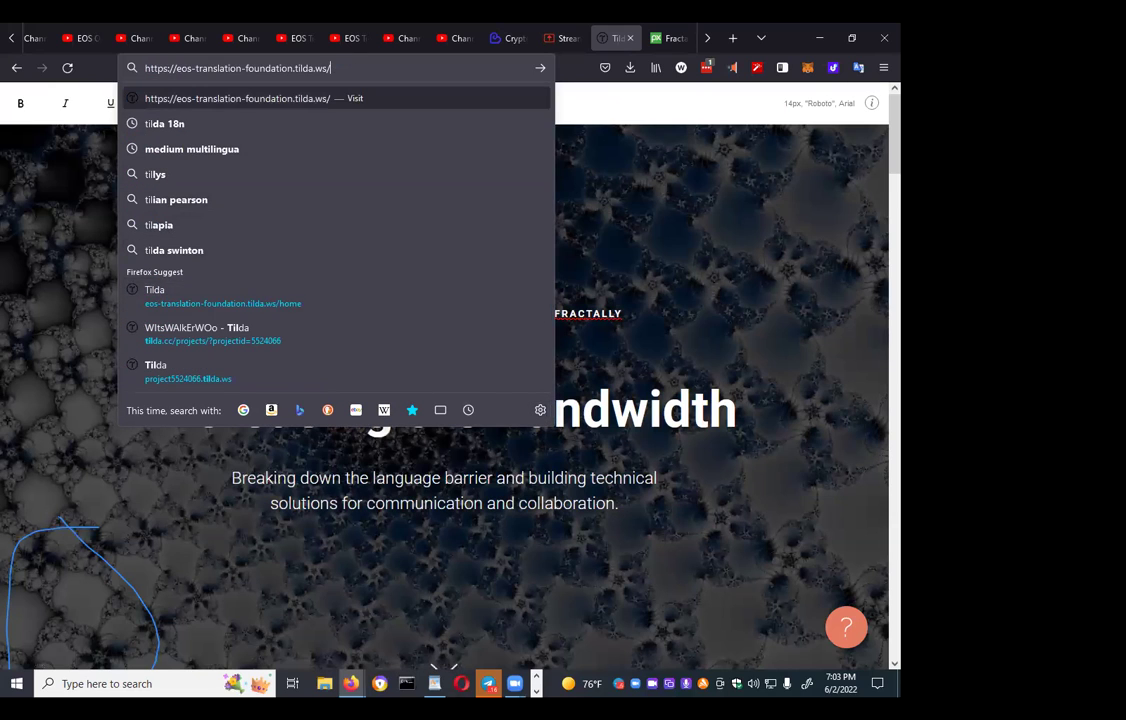
pyautogui.press('Return')
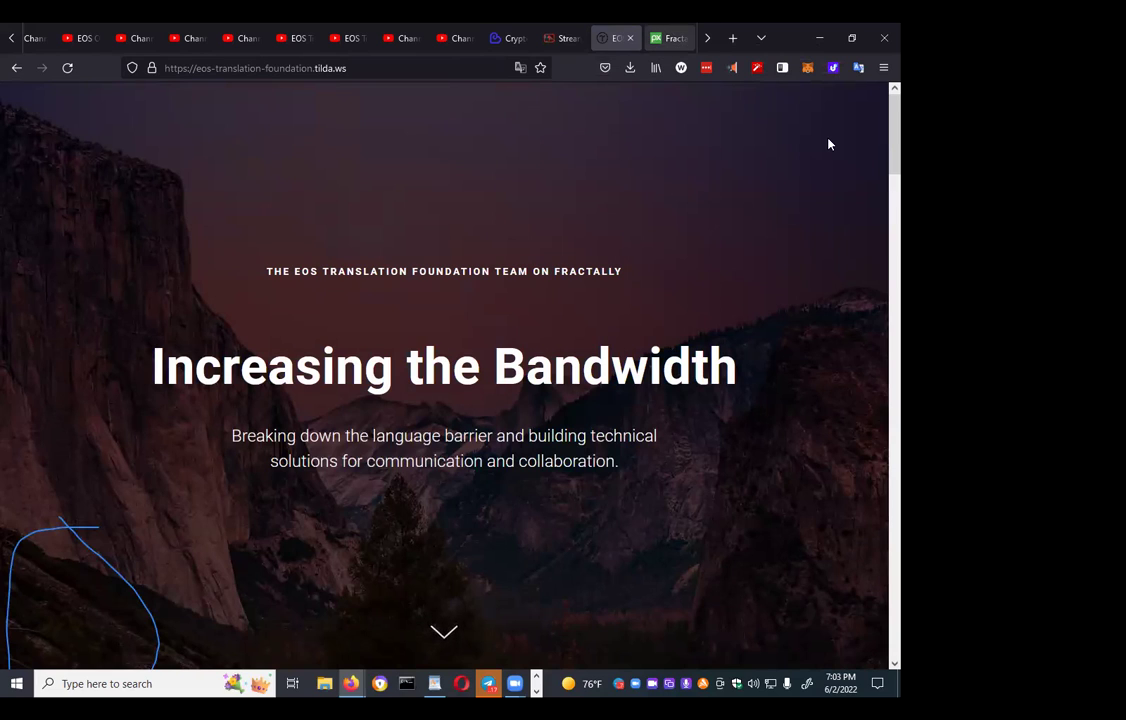
pyautogui.hotkey('ctrl', 'Tab')
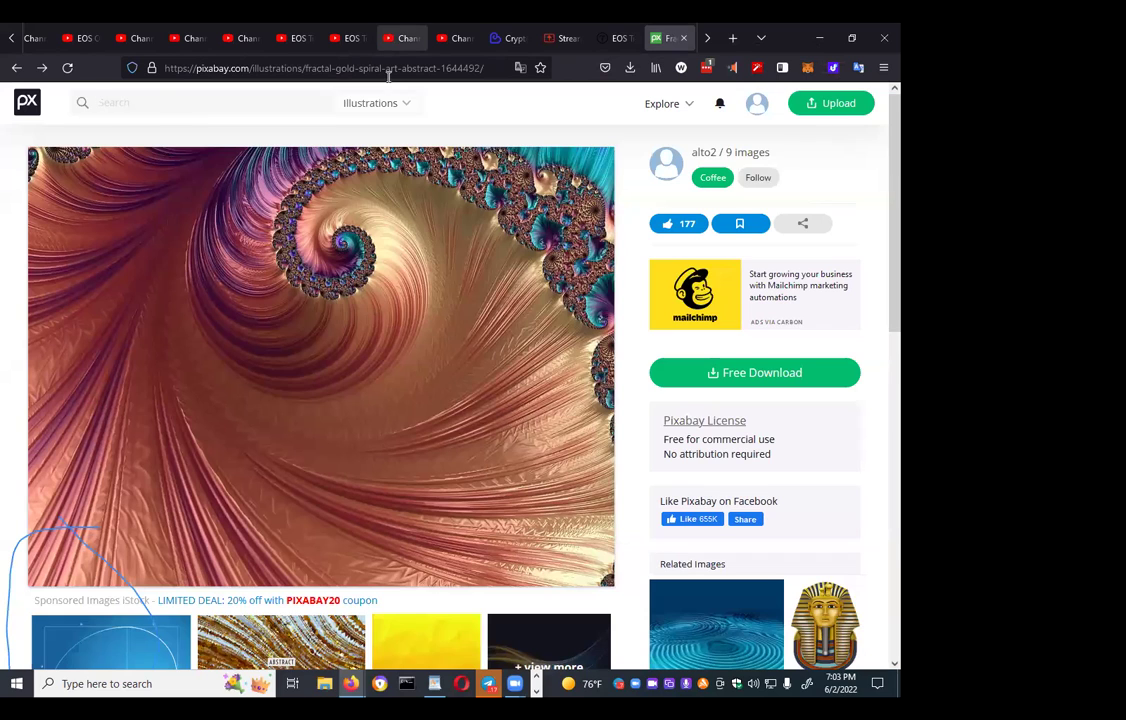
# - Close the leftover Studio customization, Ecency members and YouTube About tabs, returning to EOS Matchmakers links settings
pyautogui.click(400, 38)
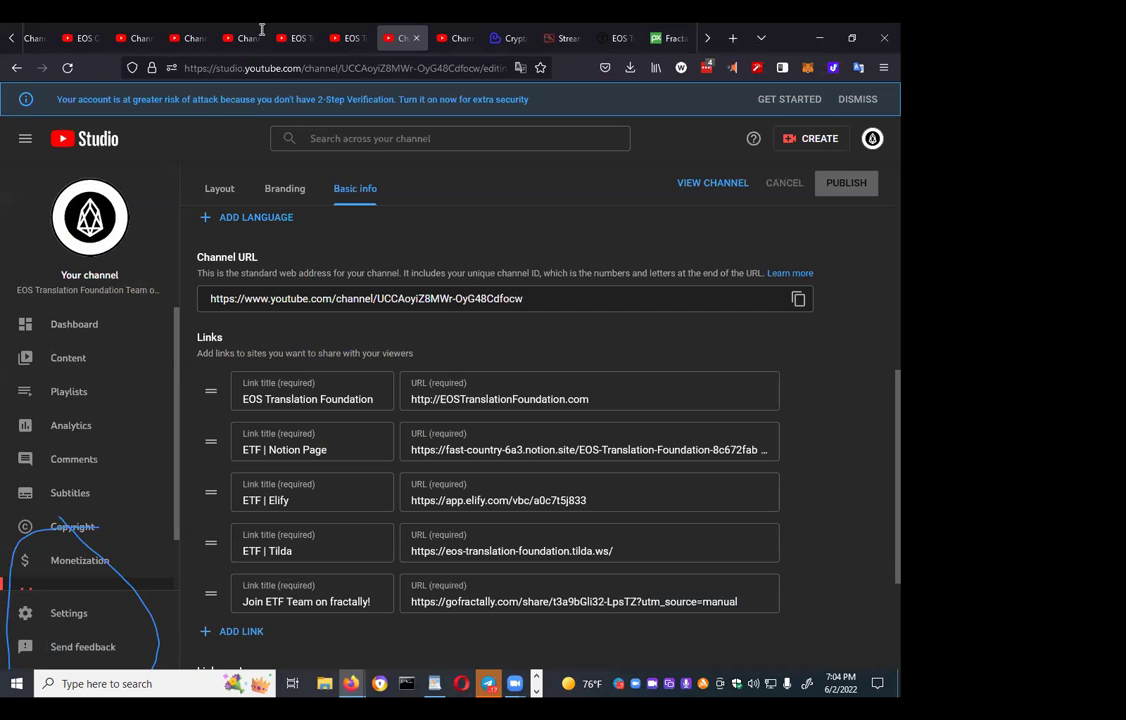
pyautogui.click(416, 38)
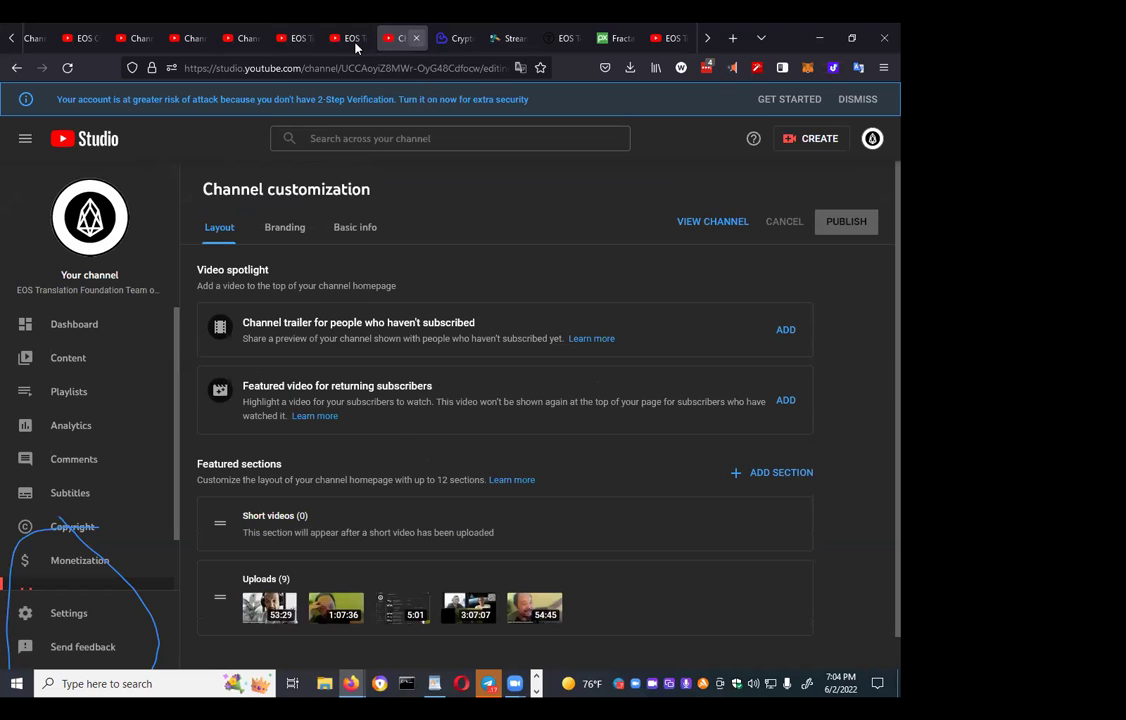
pyautogui.hotkey('ctrl', 'w')
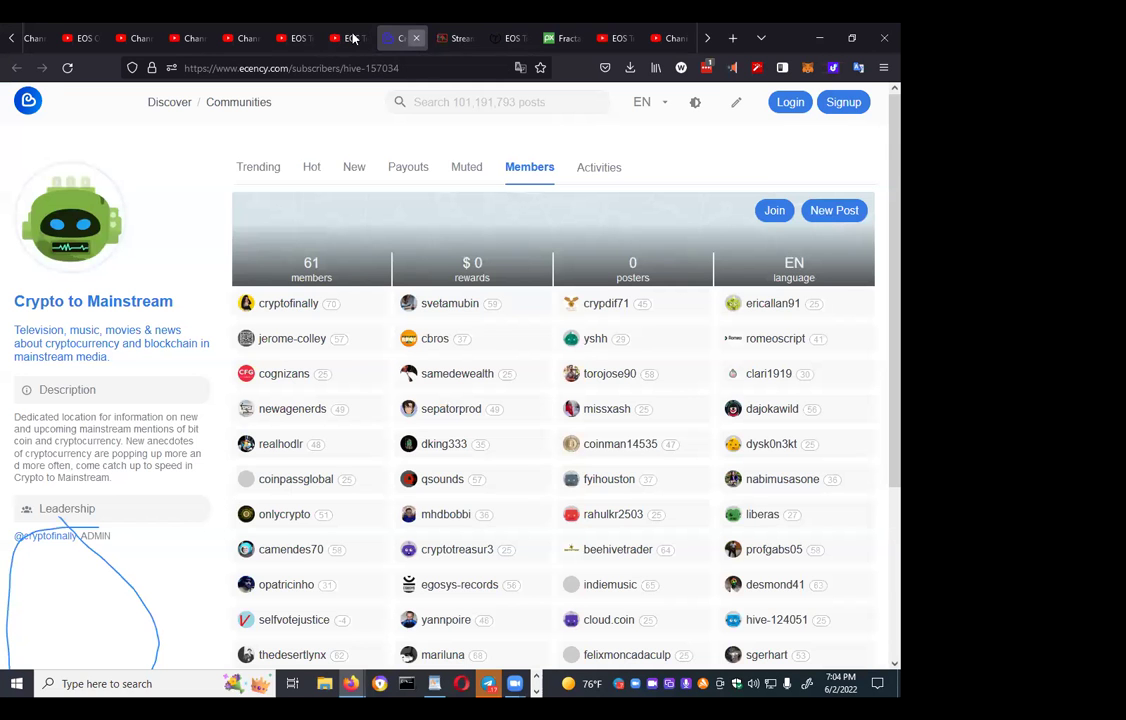
pyautogui.hotkey('ctrl', 'w')
pyautogui.click(354, 38)
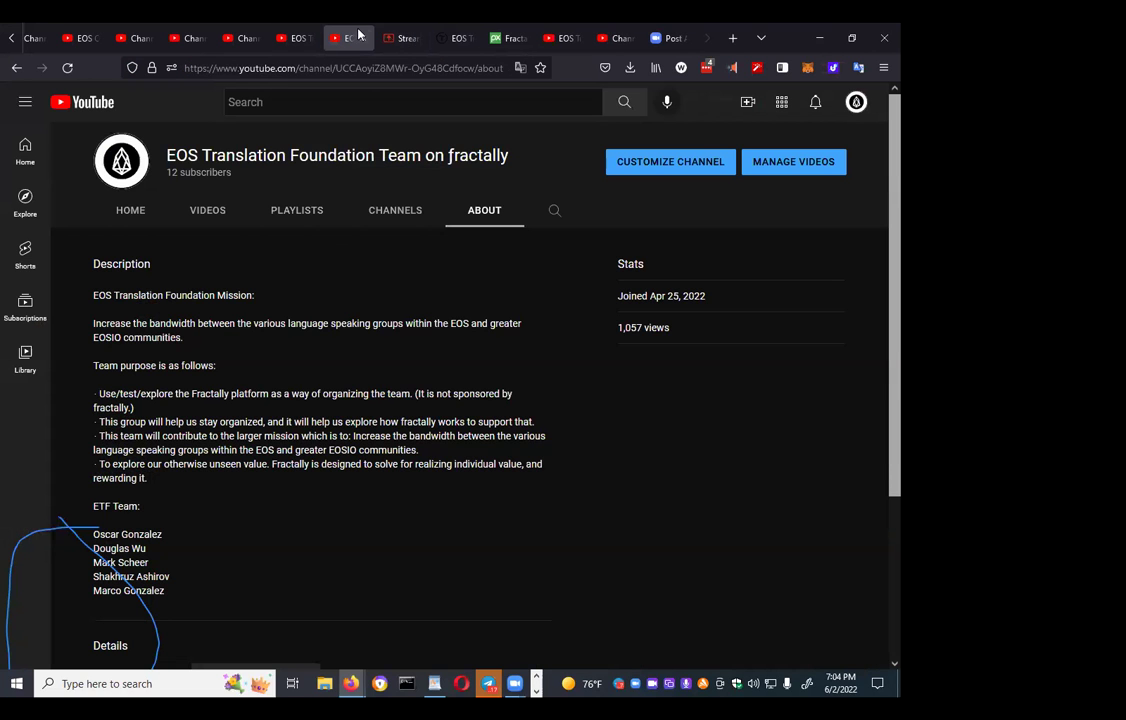
pyautogui.hotkey('ctrl', 'w')
pyautogui.click(300, 30)
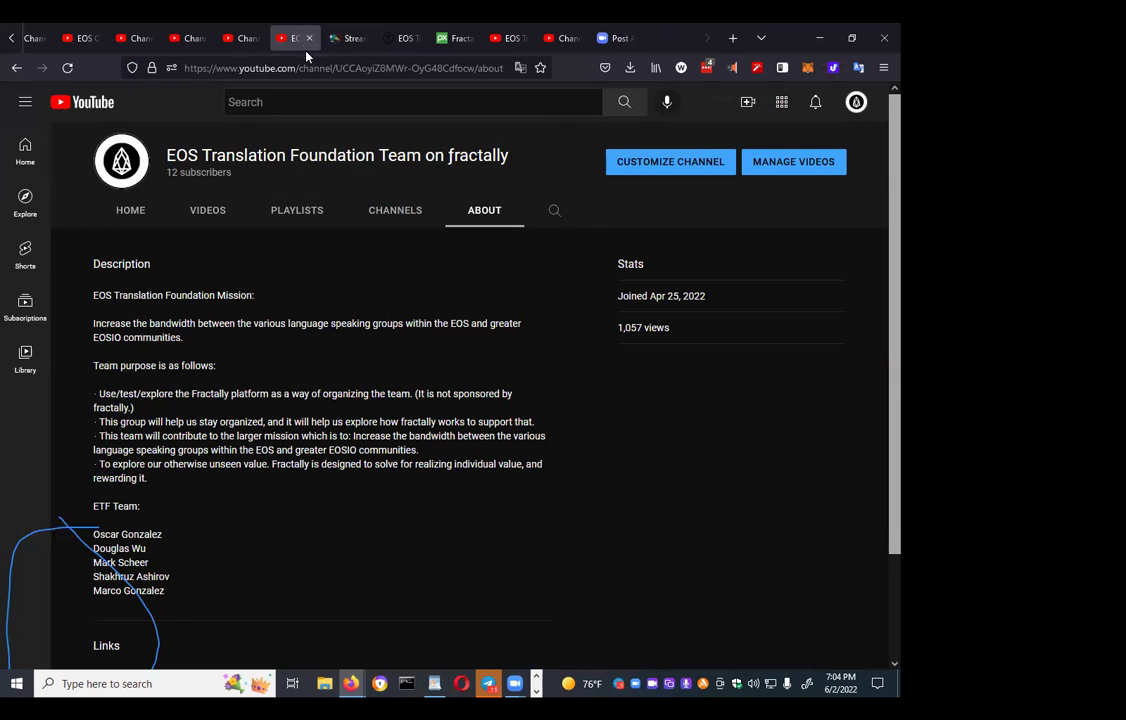
pyautogui.hotkey('ctrl', 'w')
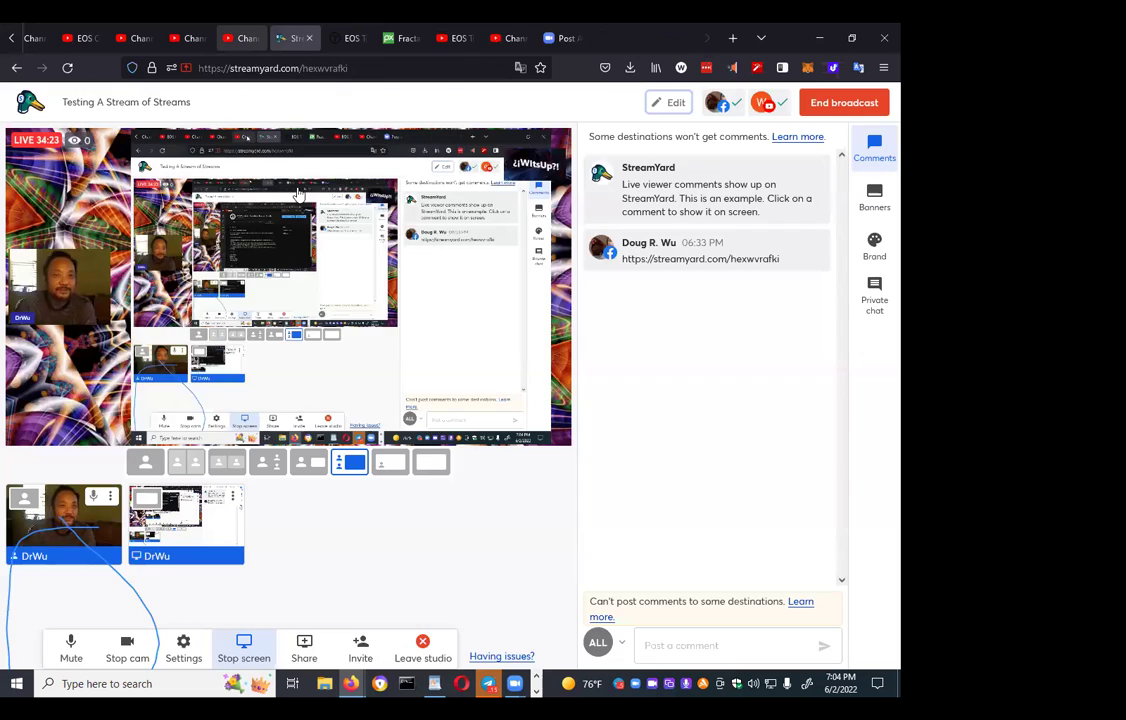
pyautogui.click(247, 38)
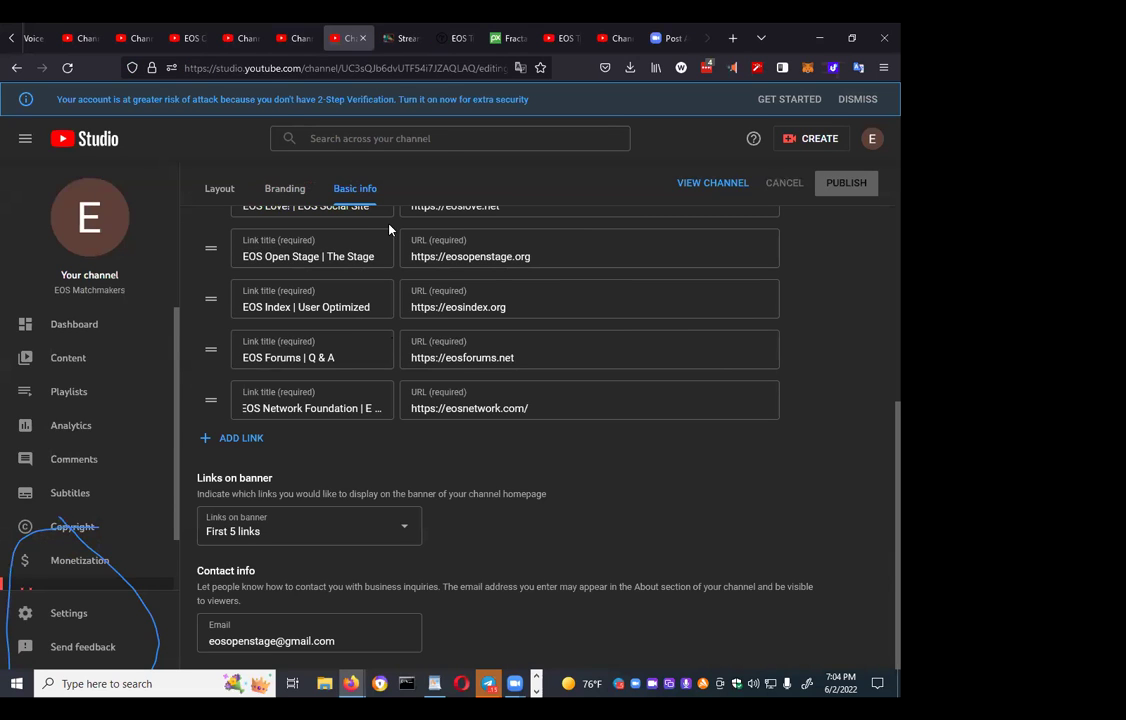
# - Open the EOS Matchmakers channel's About page
pyautogui.click(113, 226)
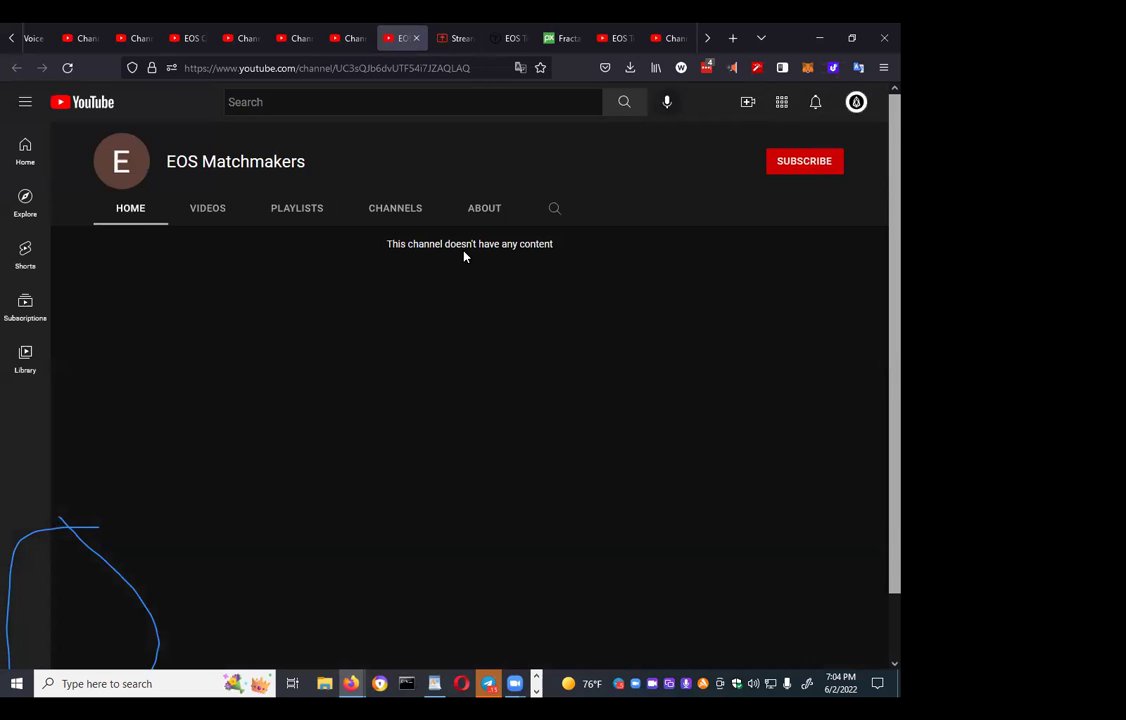
pyautogui.click(485, 210)
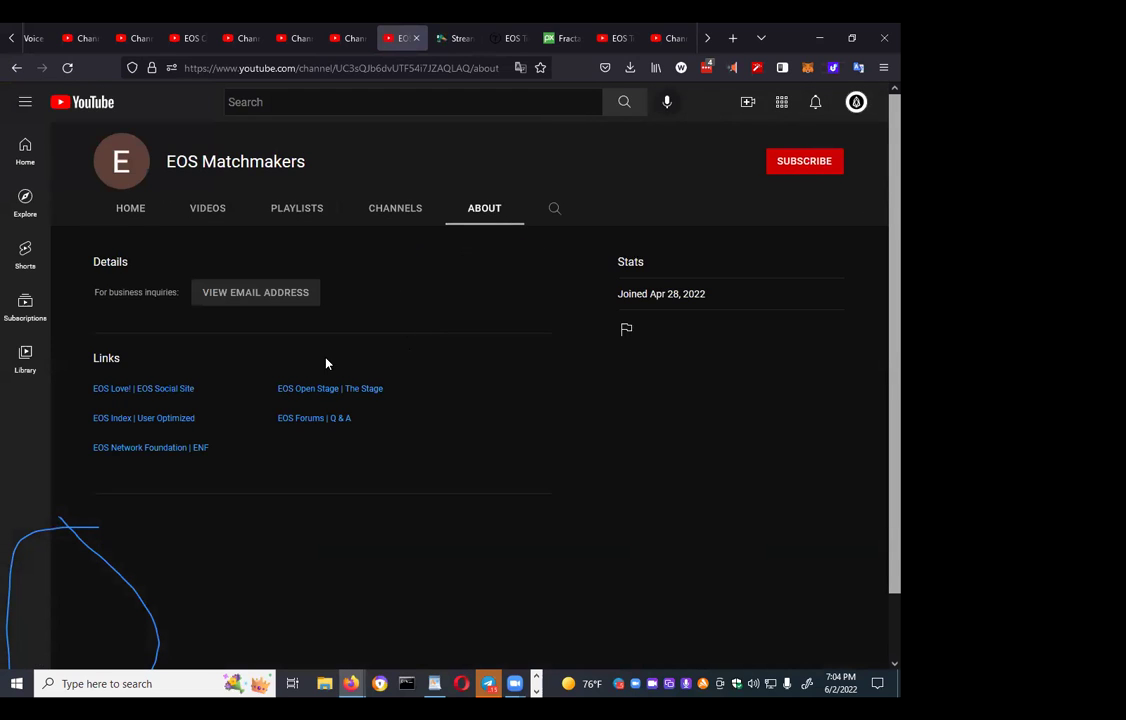
pyautogui.scroll(-1, 324, 362)
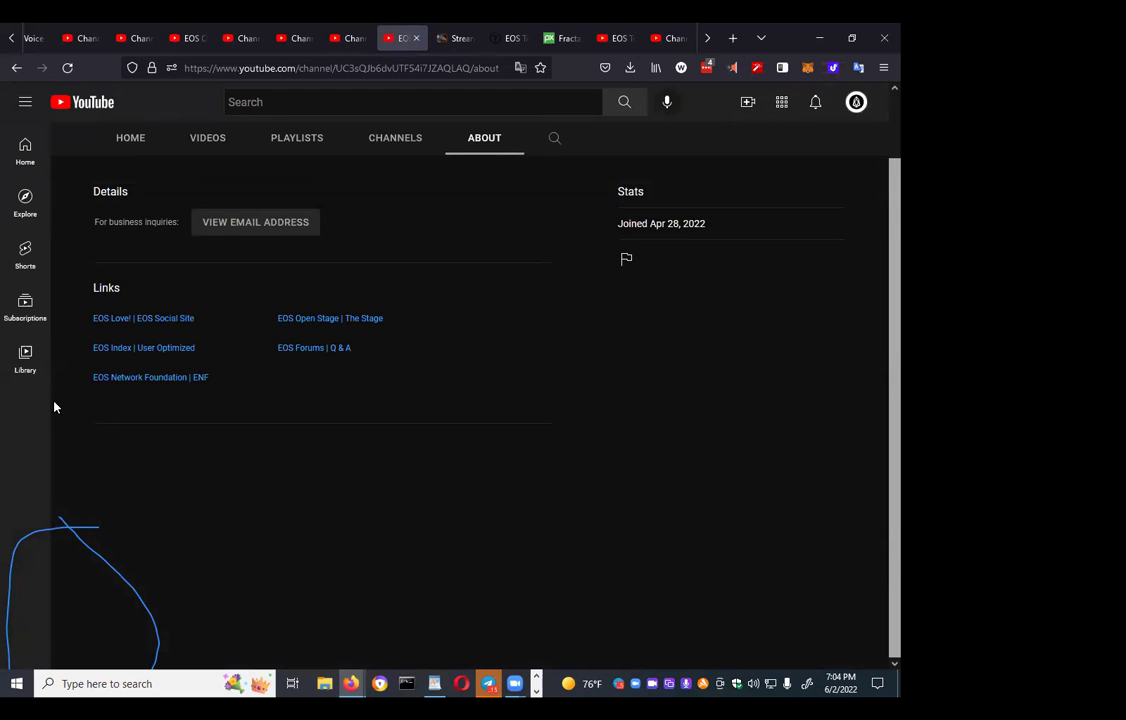
# - Copy the channel page's web address and open the EOS Open Stage | The Stage link
pyautogui.click(262, 67)
pyautogui.rightClick(265, 68)
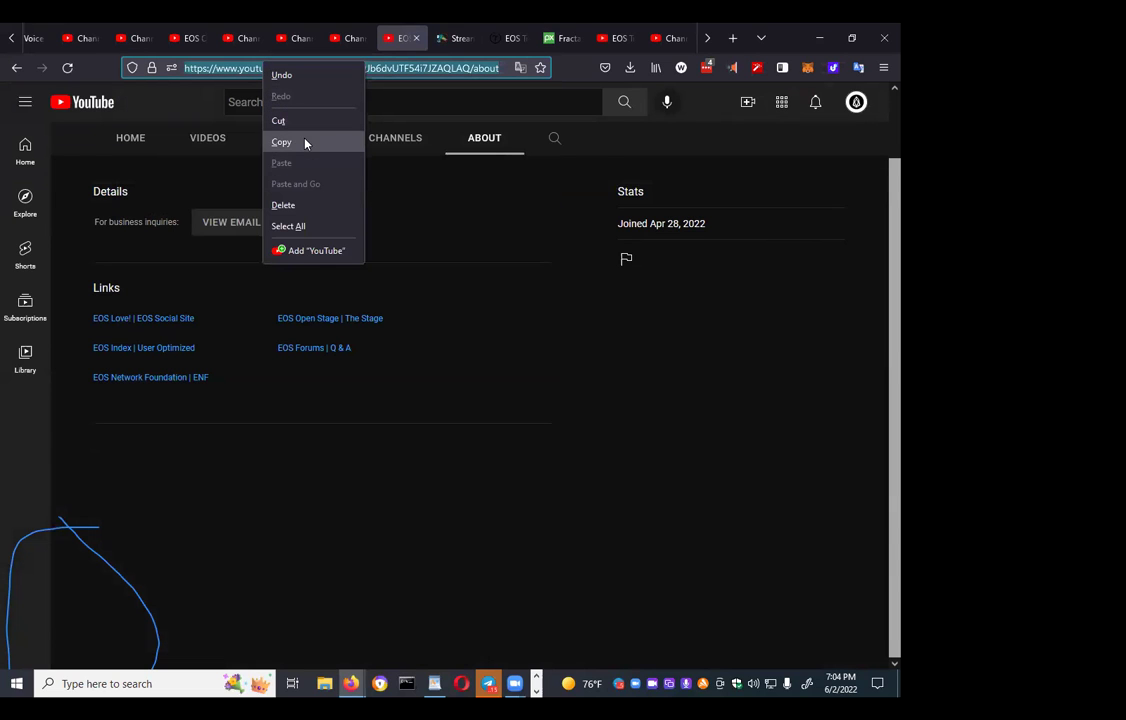
pyautogui.click(305, 142)
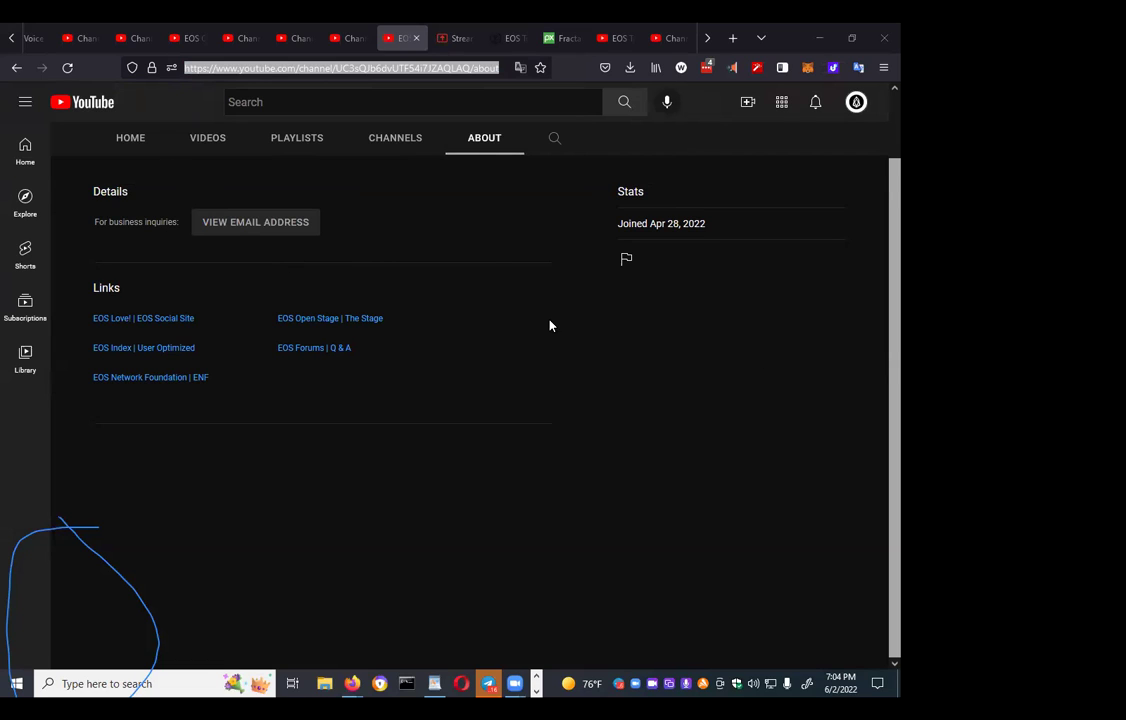
pyautogui.click(366, 321)
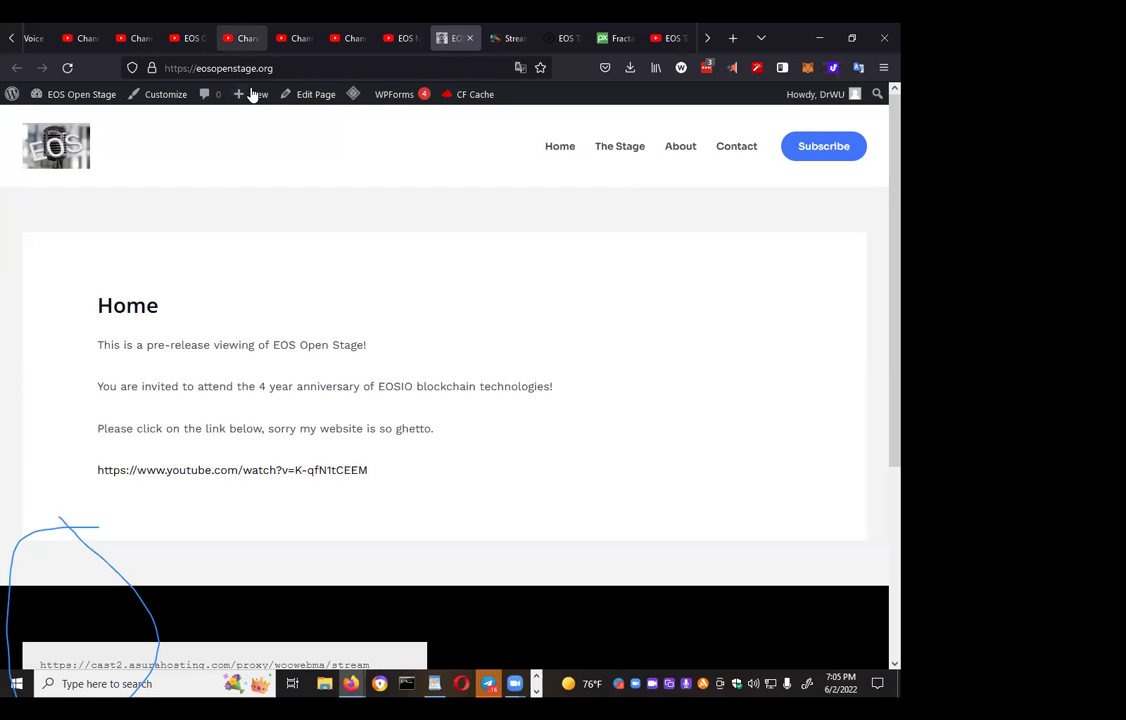
# - Look through the StreamYard and EOS Translation Foundation tabs, then close the Pixabay fractal spiral image tab
pyautogui.click(512, 32)
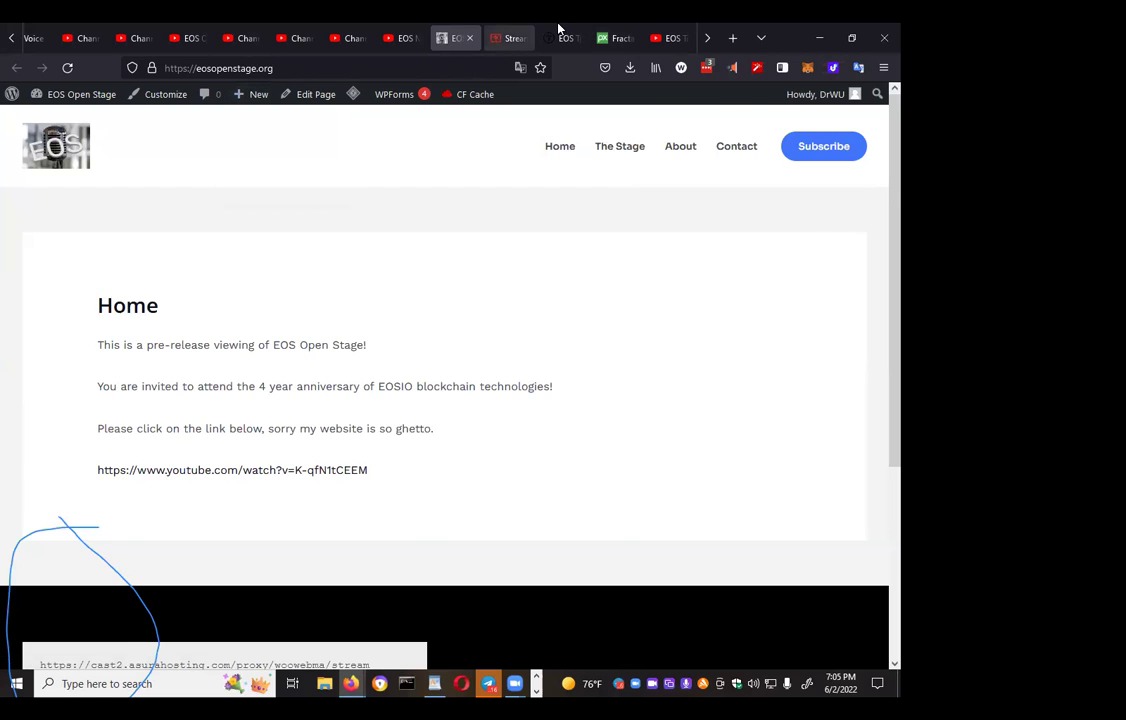
pyautogui.click(558, 28)
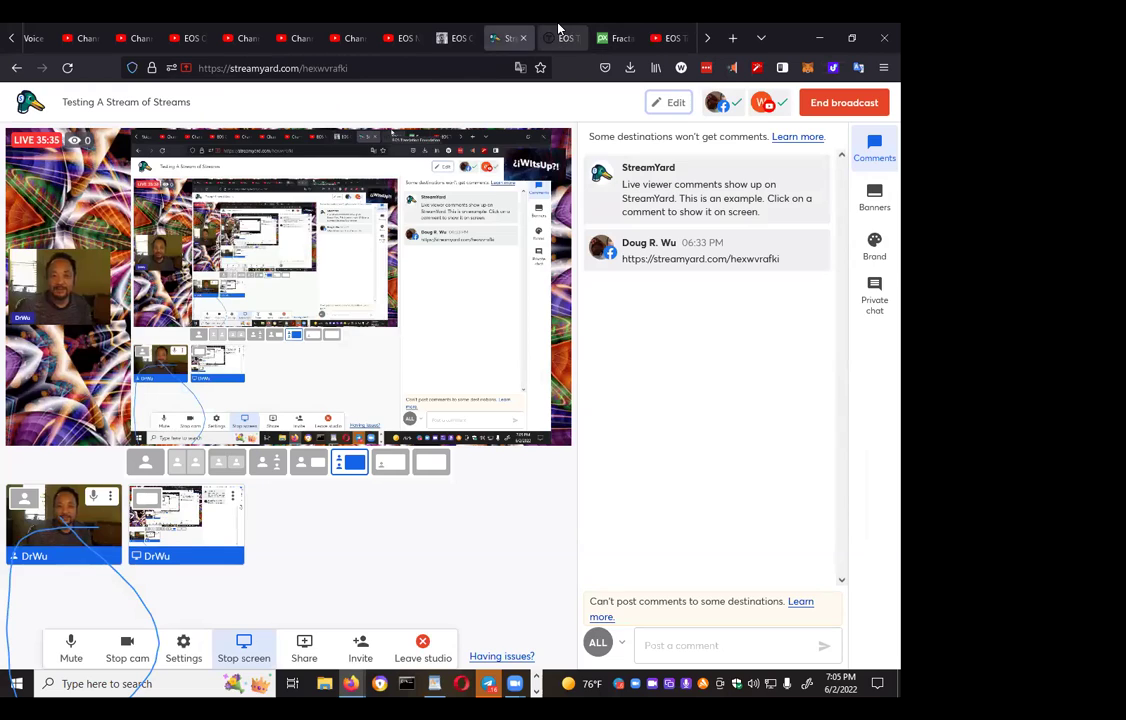
pyautogui.click(613, 32)
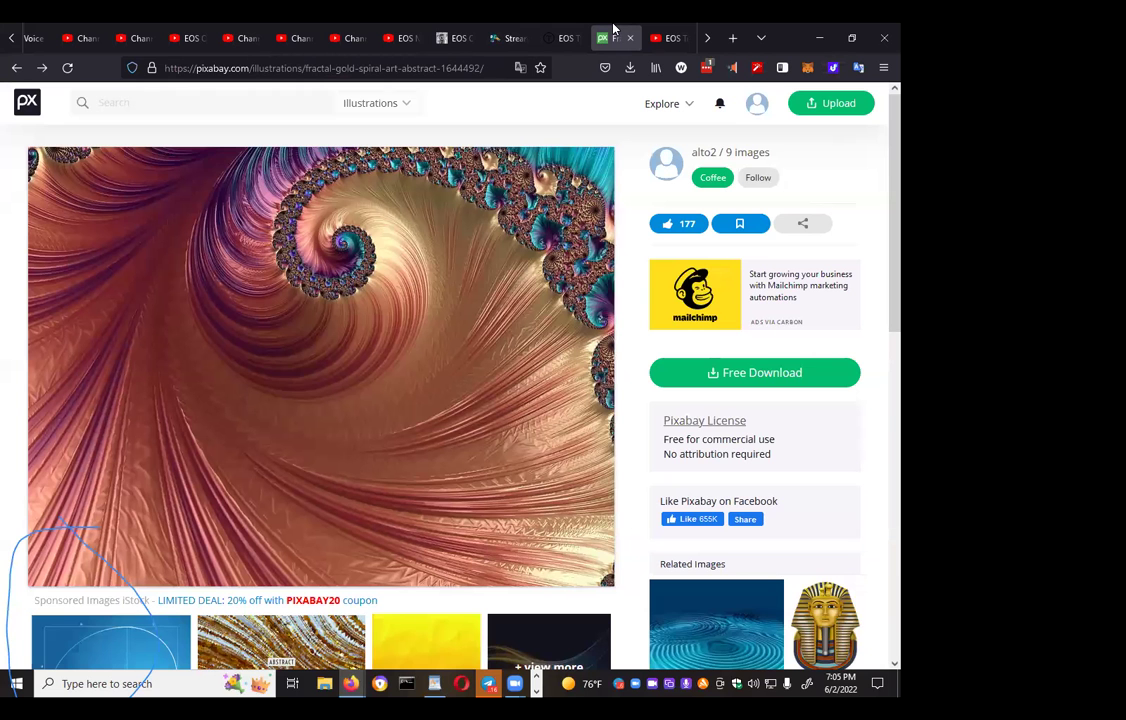
pyautogui.click(629, 38)
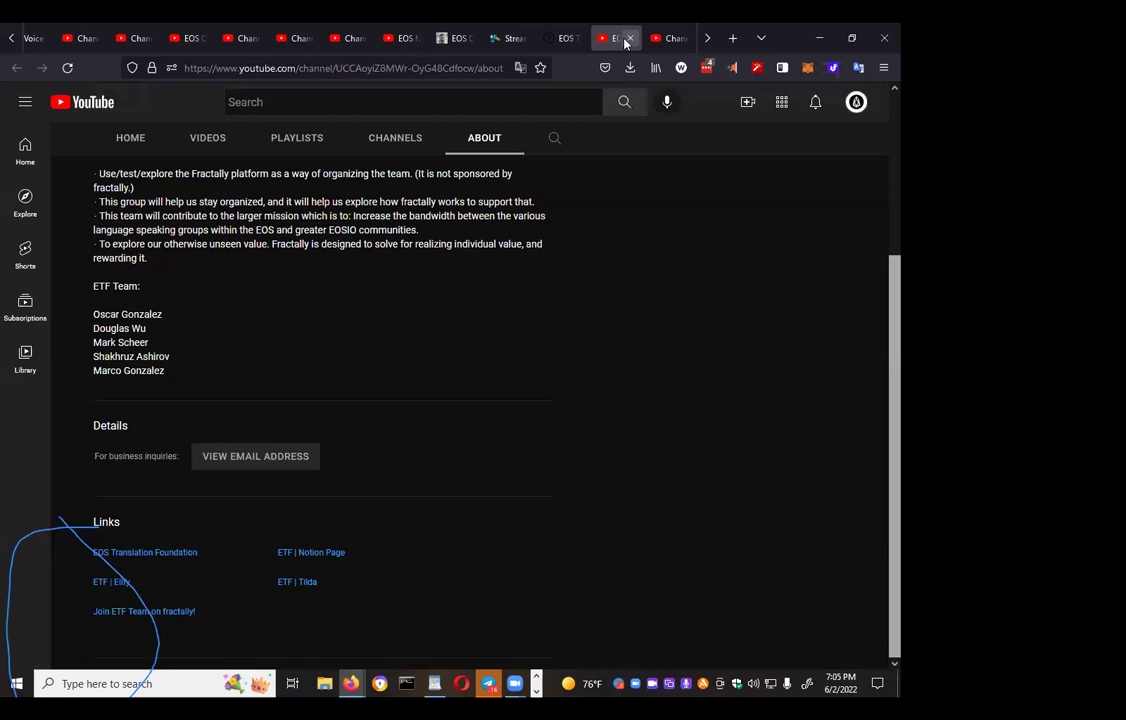
# - Load the pixabay.com home page and return to the StreamYard studio
pyautogui.click(269, 68)
pyautogui.write('pixabay.com/')
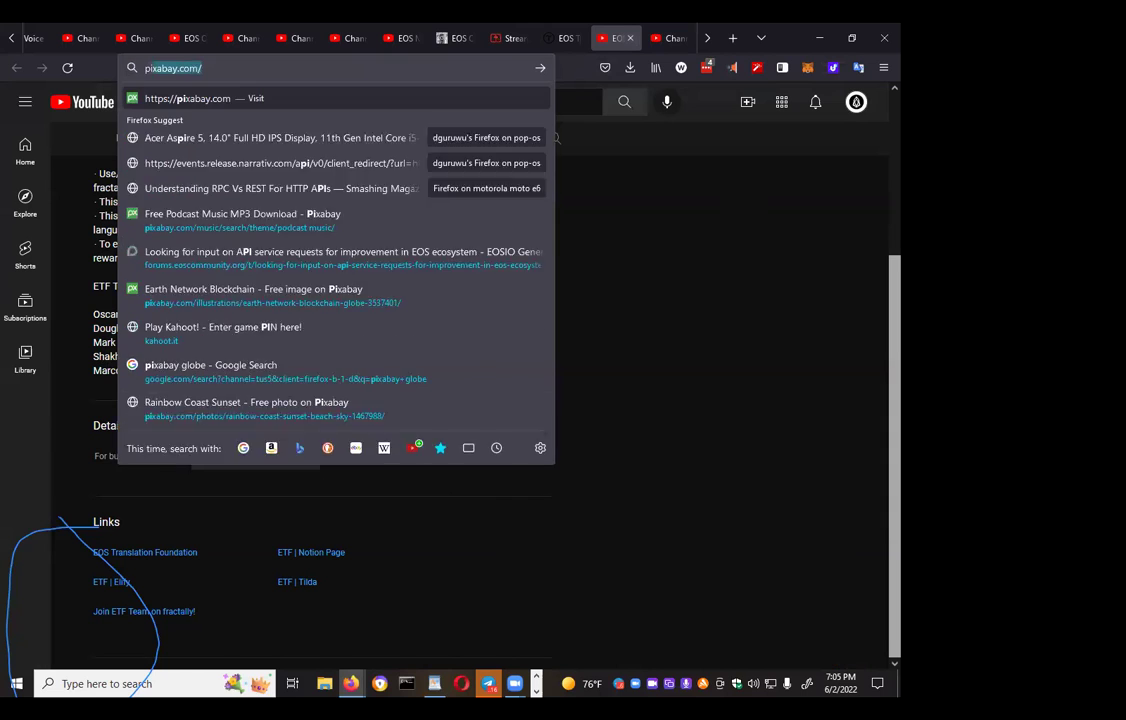
pyautogui.press('Return')
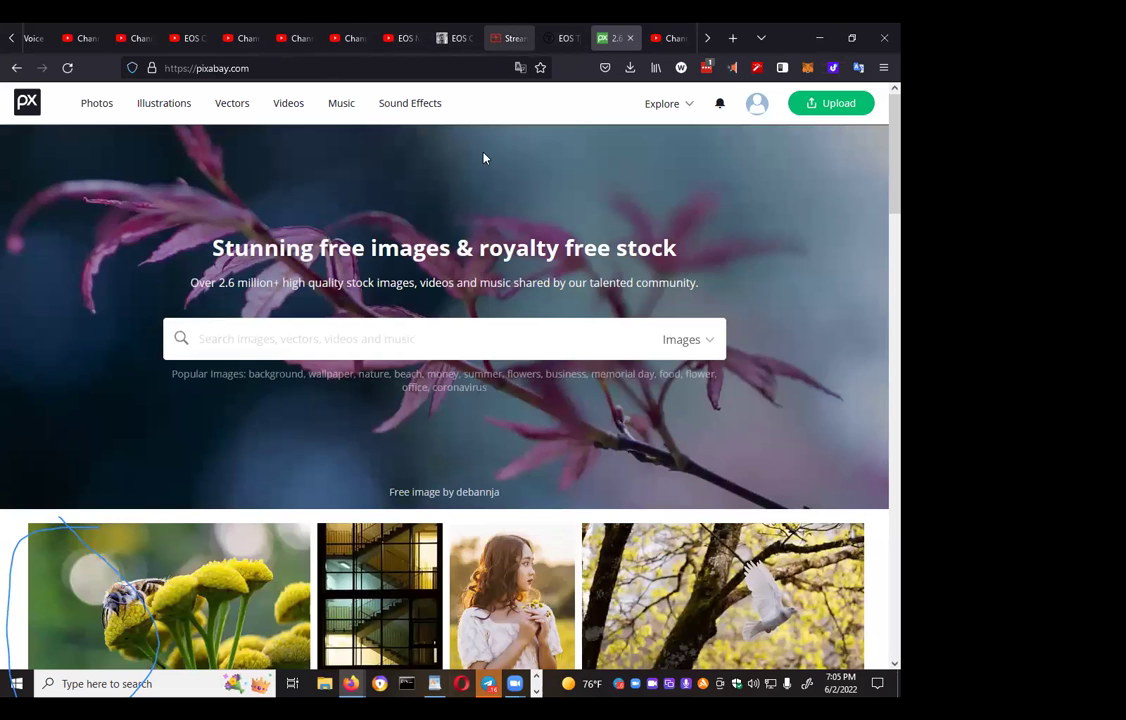
pyautogui.hotkey('ctrl', 'shift', 'Tab')
pyautogui.hotkey('ctrl', 'shift', 'Tab')
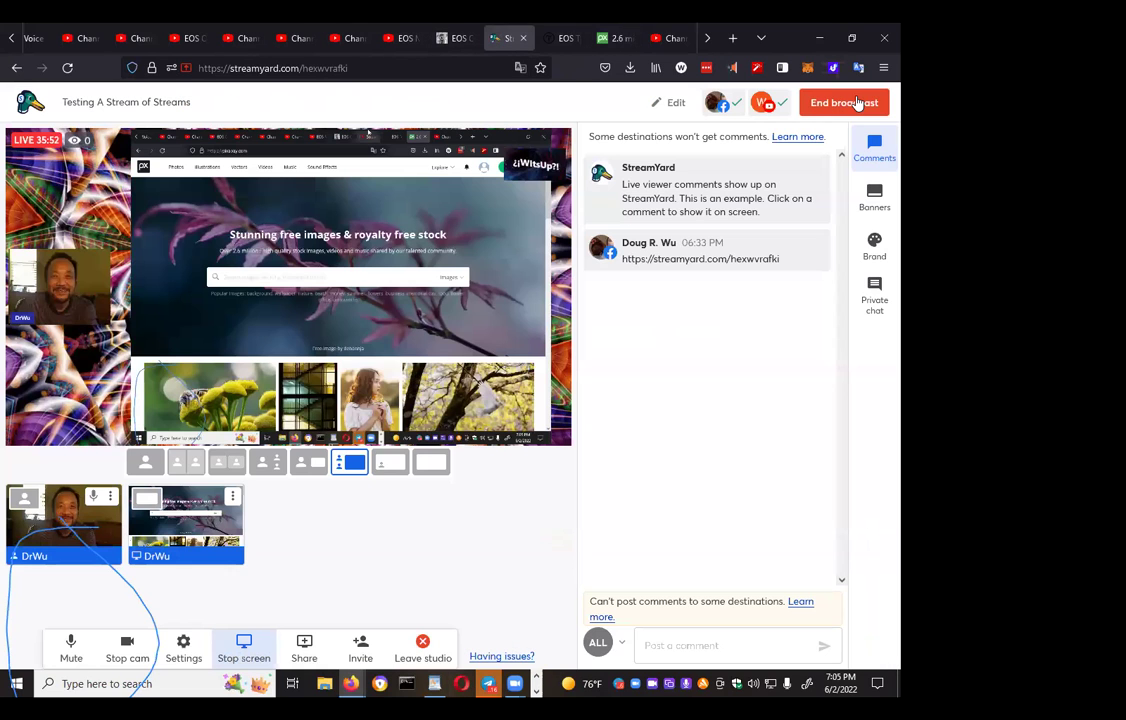
# - End the live broadcast, rate it Good, skip written feedback, and return to the dashboard
pyautogui.click(850, 103)
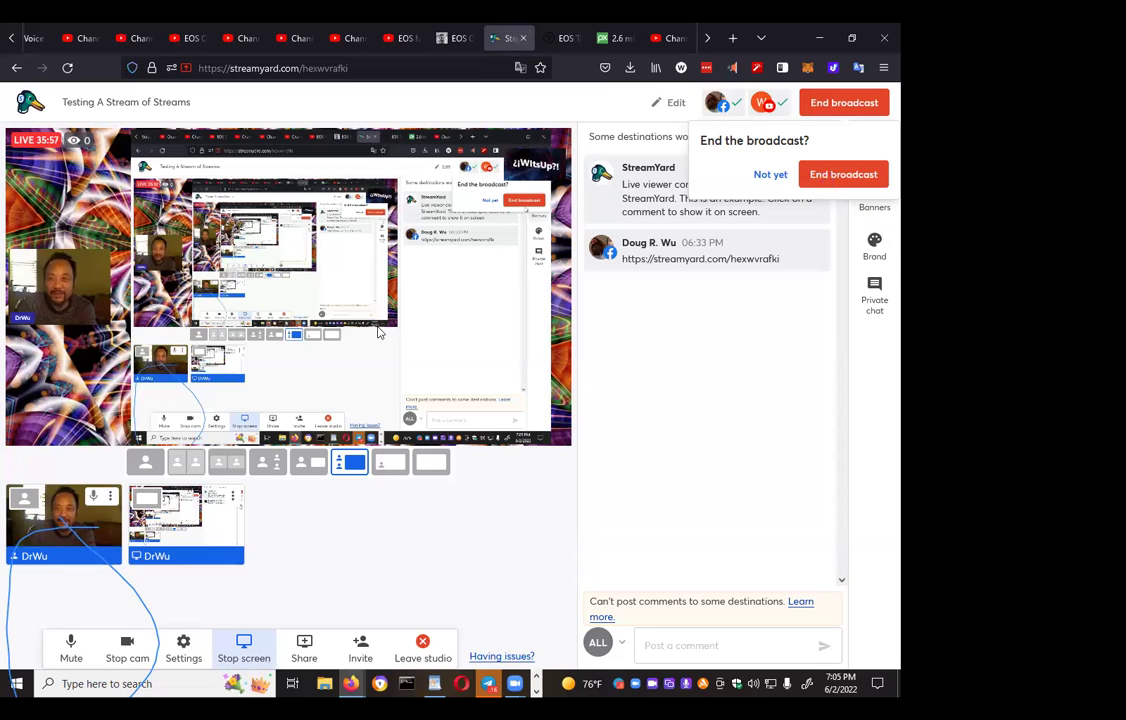
pyautogui.click(843, 174)
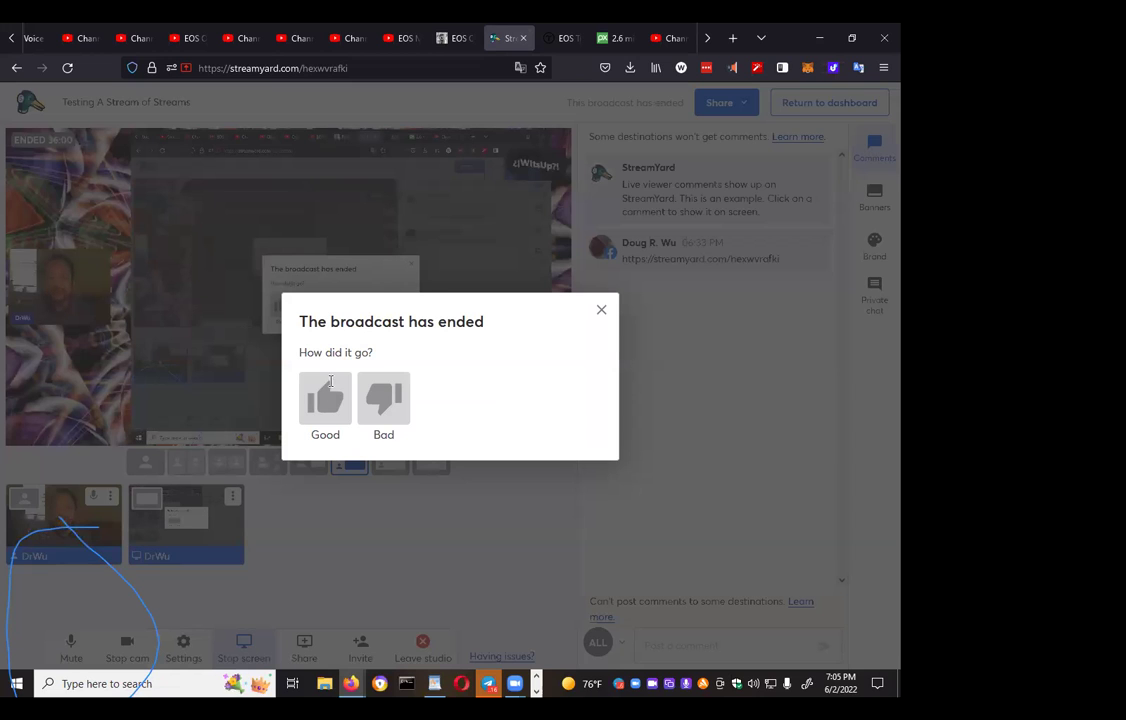
pyautogui.click(325, 398)
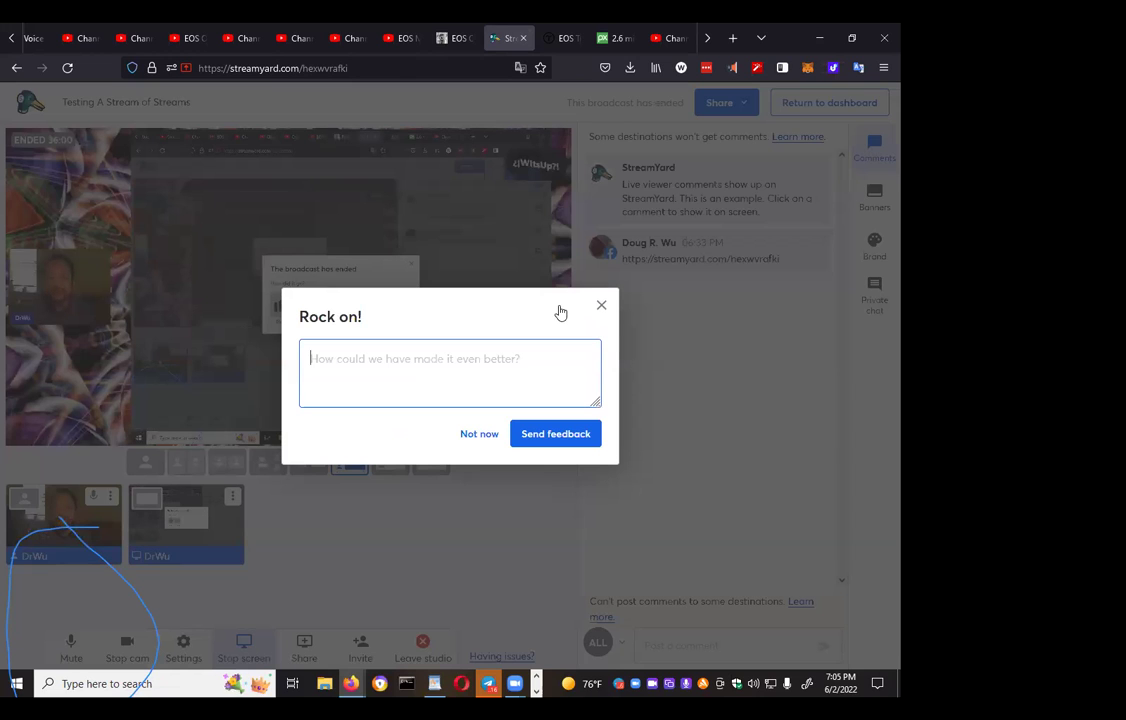
pyautogui.click(477, 436)
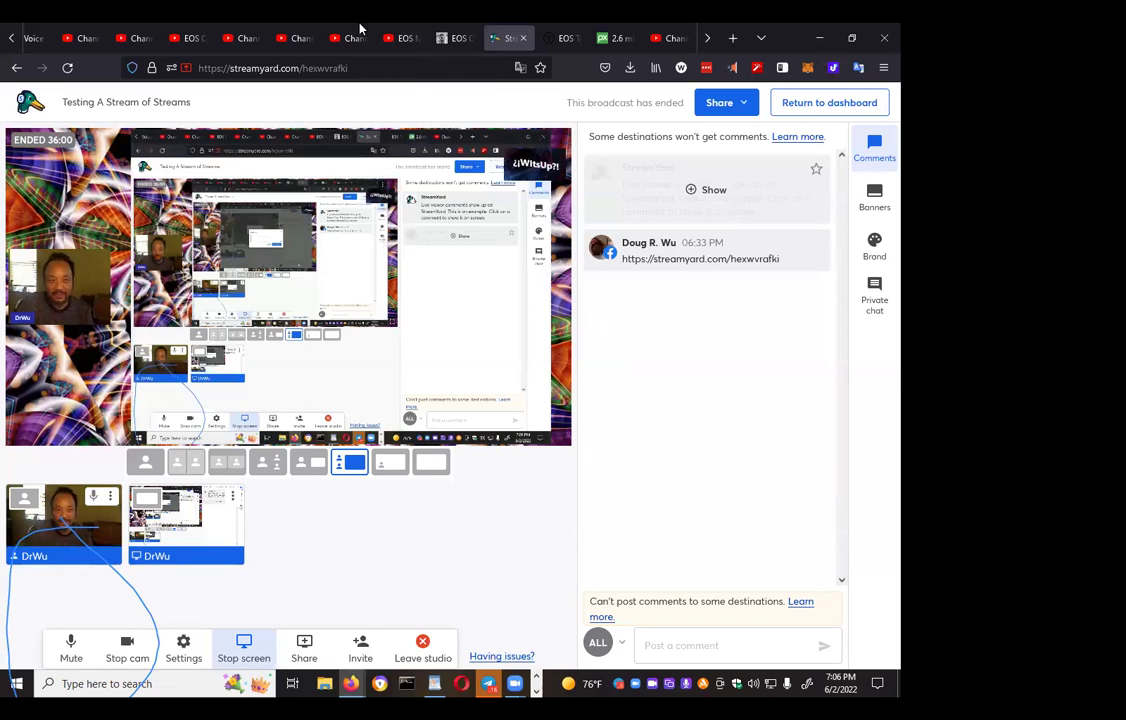
pyautogui.click(831, 104)
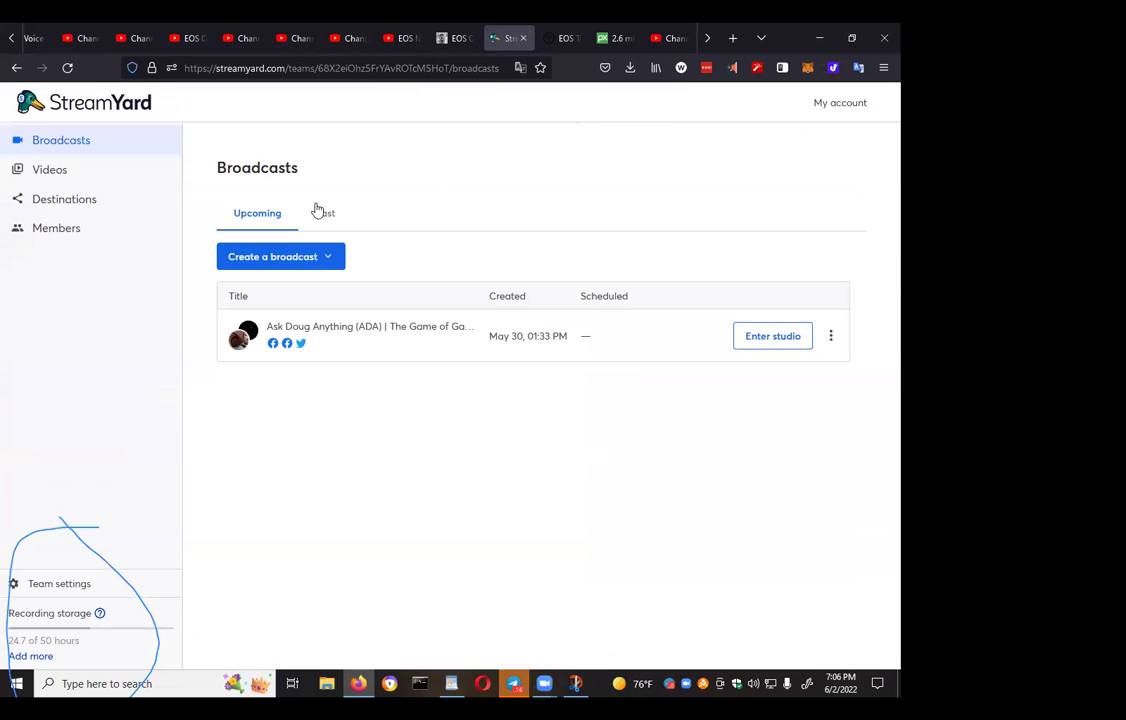
# - From the Past broadcasts list, view the June 2 new-phone broadcast's recording on YouTube
pyautogui.click(319, 212)
pyautogui.scroll(-2, 523, 493)
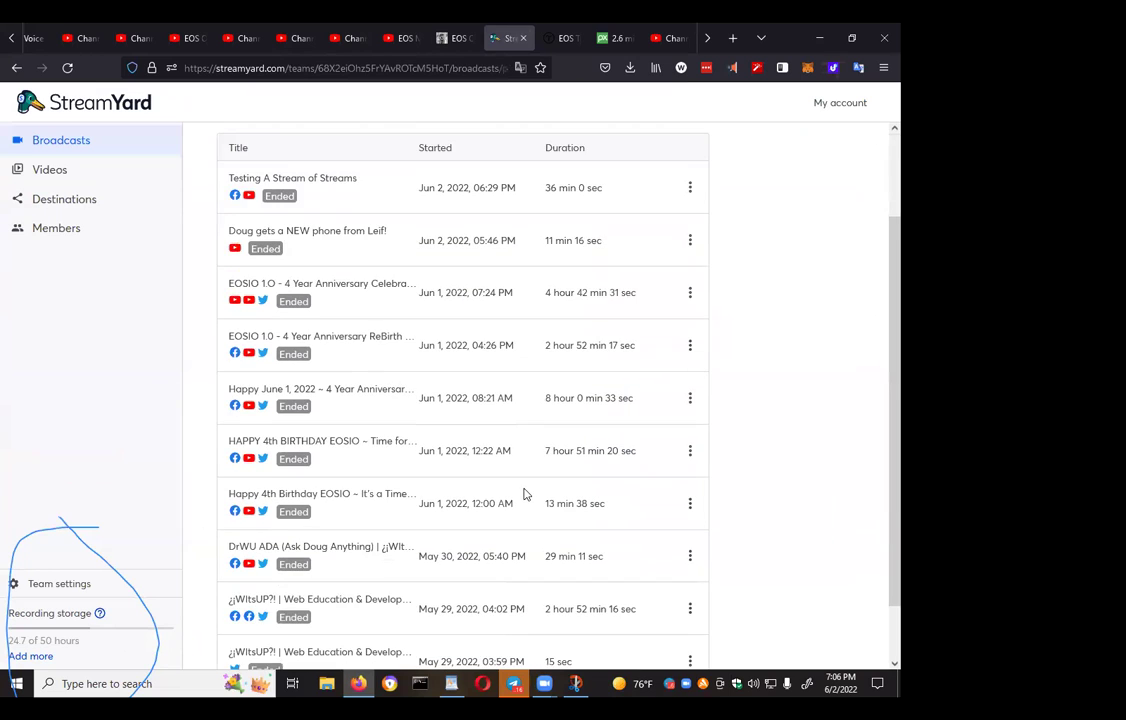
pyautogui.scroll(-1, 445, 516)
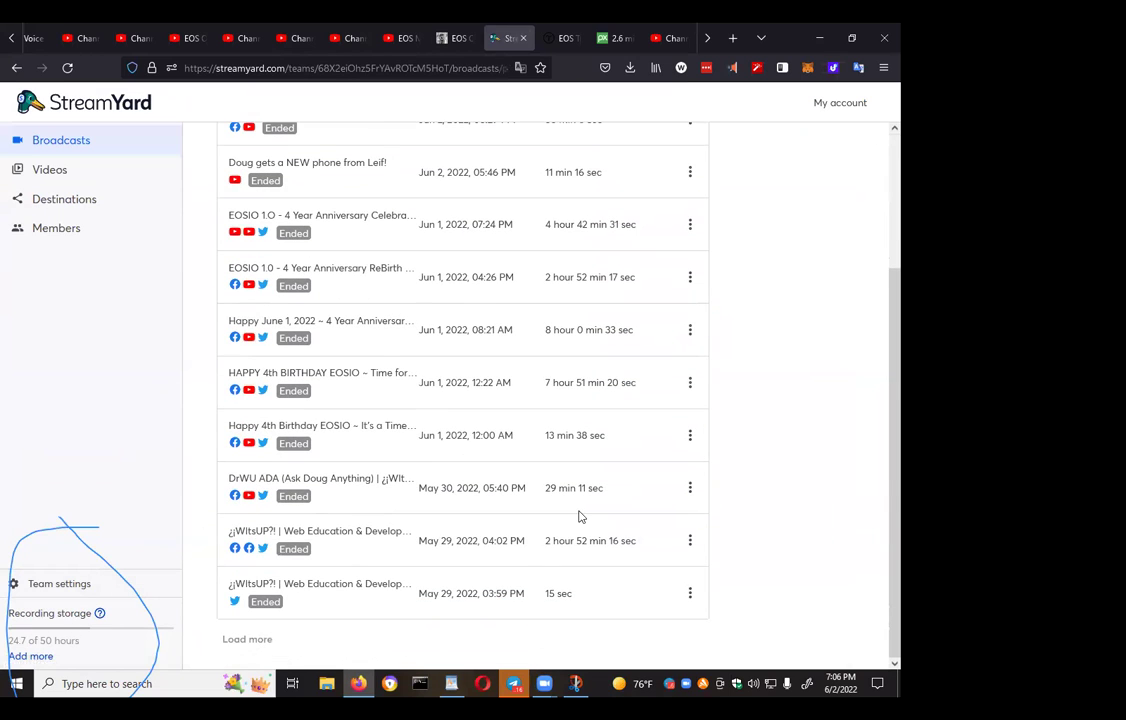
pyautogui.scroll(3, 509, 483)
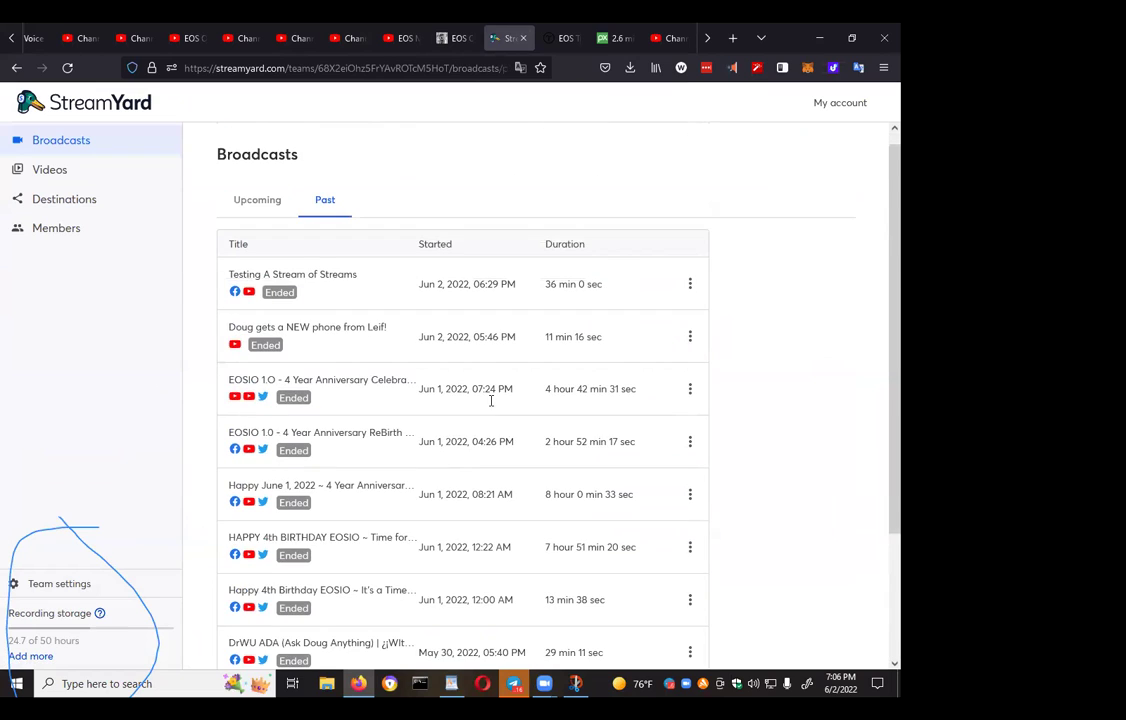
pyautogui.click(690, 338)
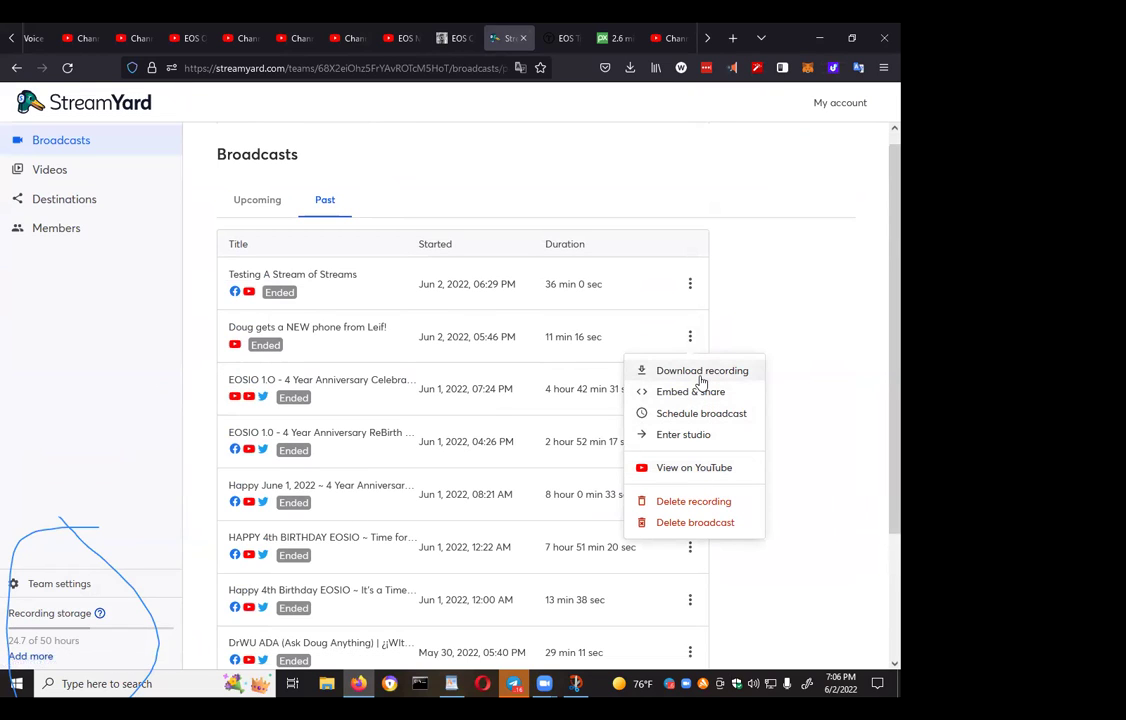
pyautogui.click(700, 470)
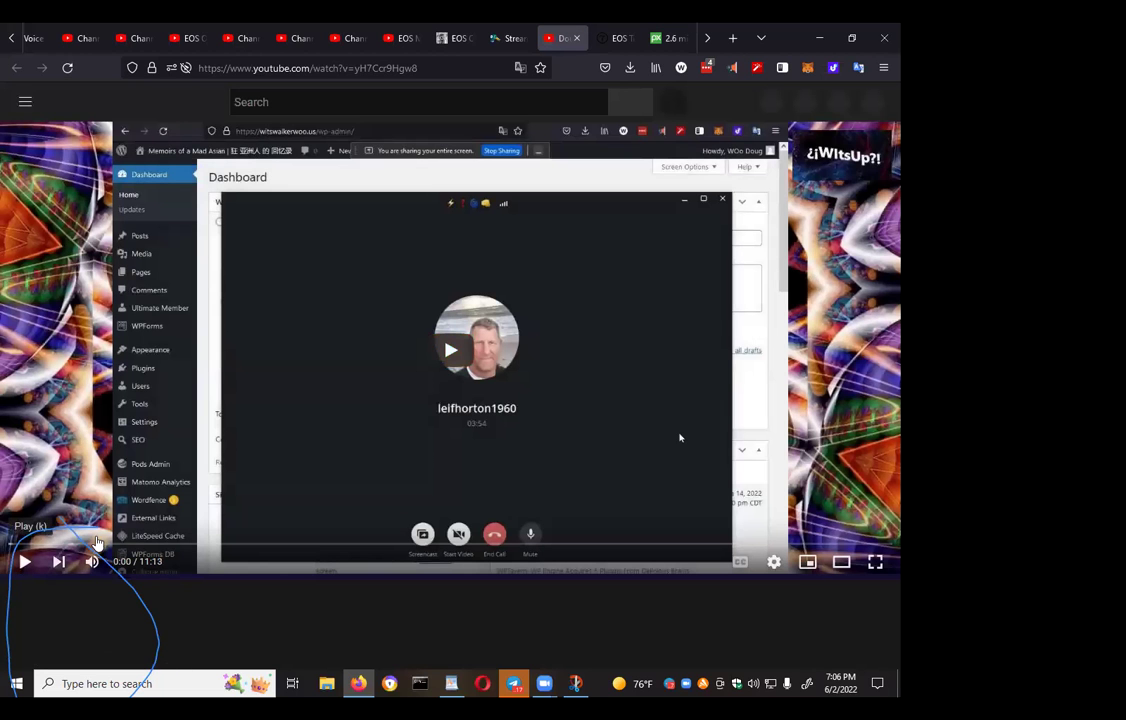
# - Play and pause the broadcast replay, then close its YouTube tab
pyautogui.click(170, 538)
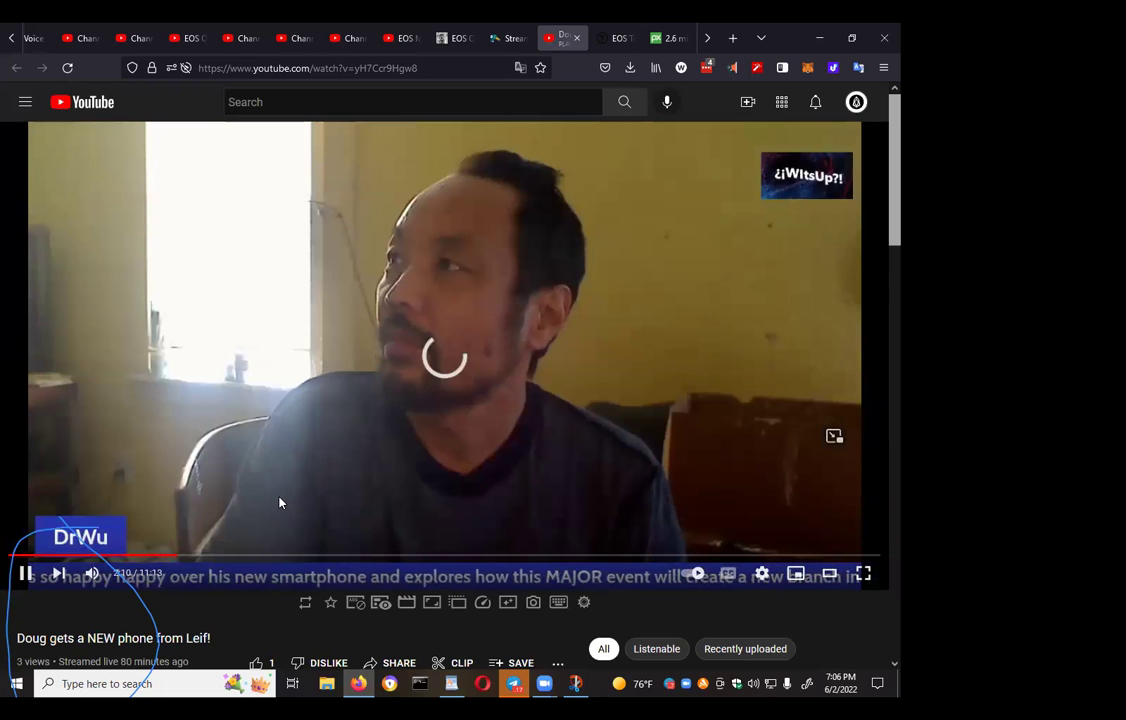
pyautogui.scroll(-3, 200, 502)
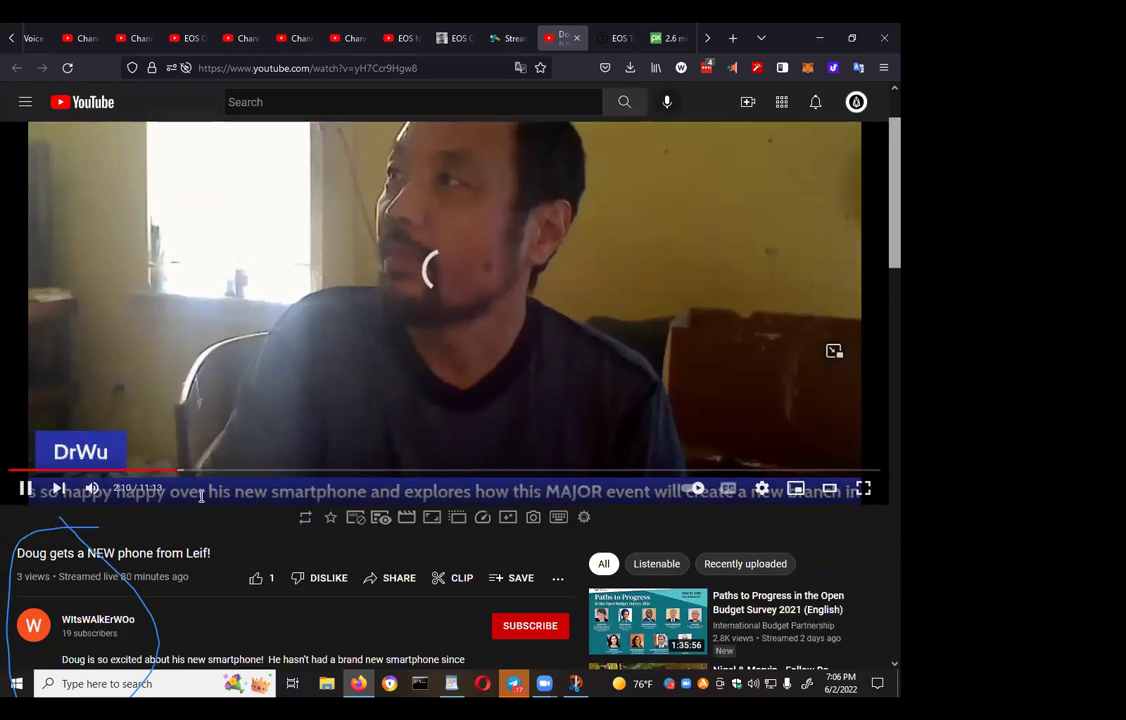
pyautogui.scroll(3, 440, 354)
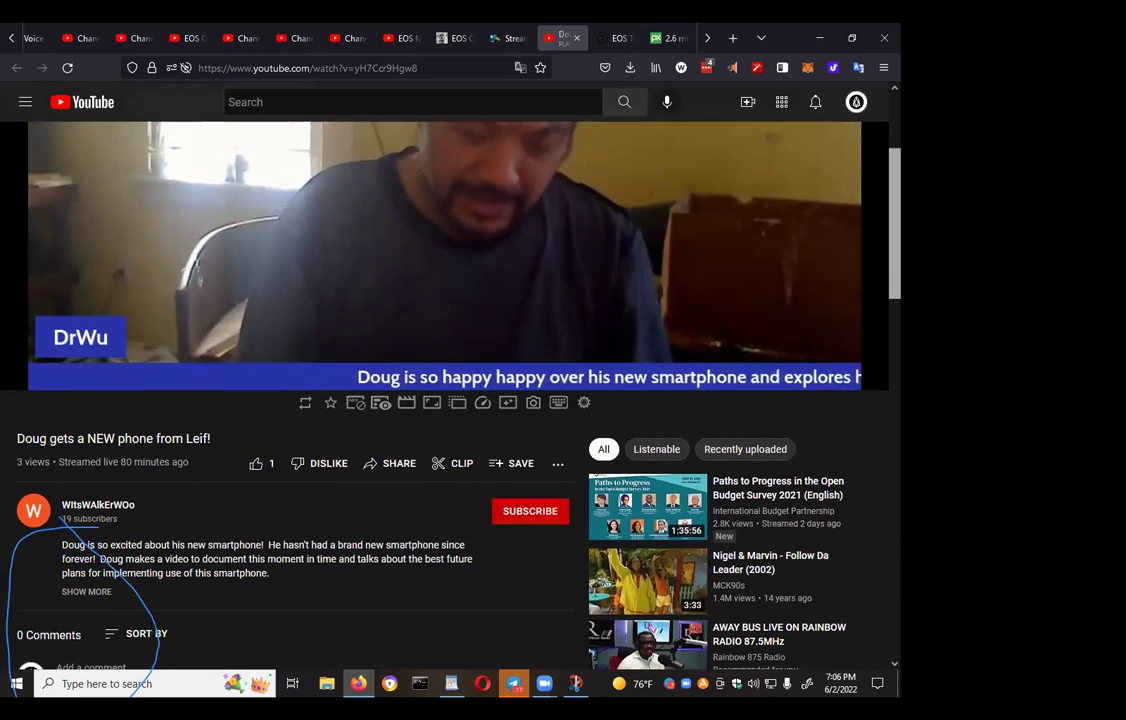
pyautogui.click(440, 354)
pyautogui.middleClick(551, 40)
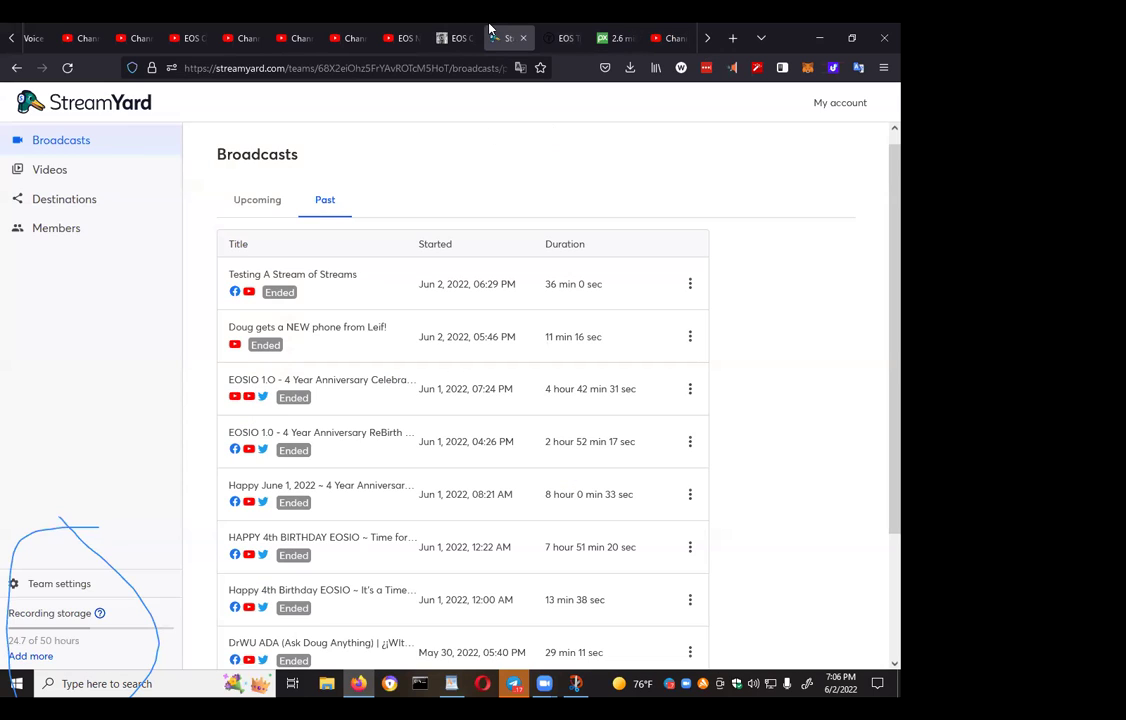
# - Return through the EOS Open Stage and About tabs to YouTube Studio, selecting android-chrome-192x192.png in favicon_io.zip
pyautogui.click(443, 34)
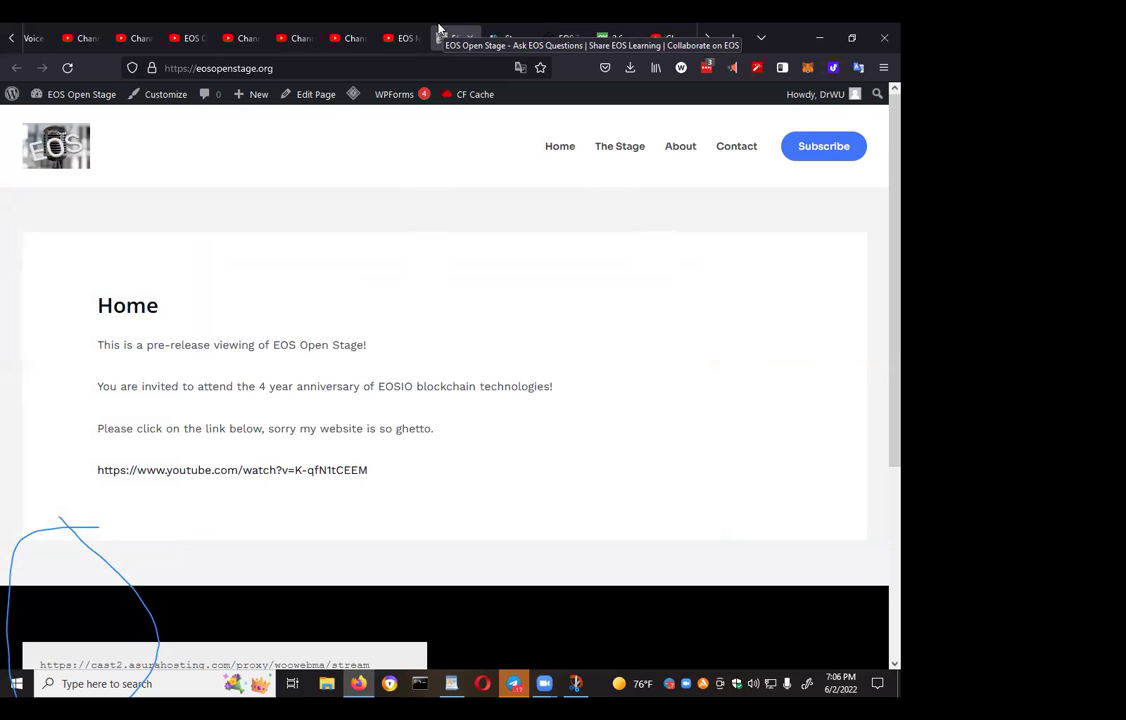
pyautogui.click(398, 32)
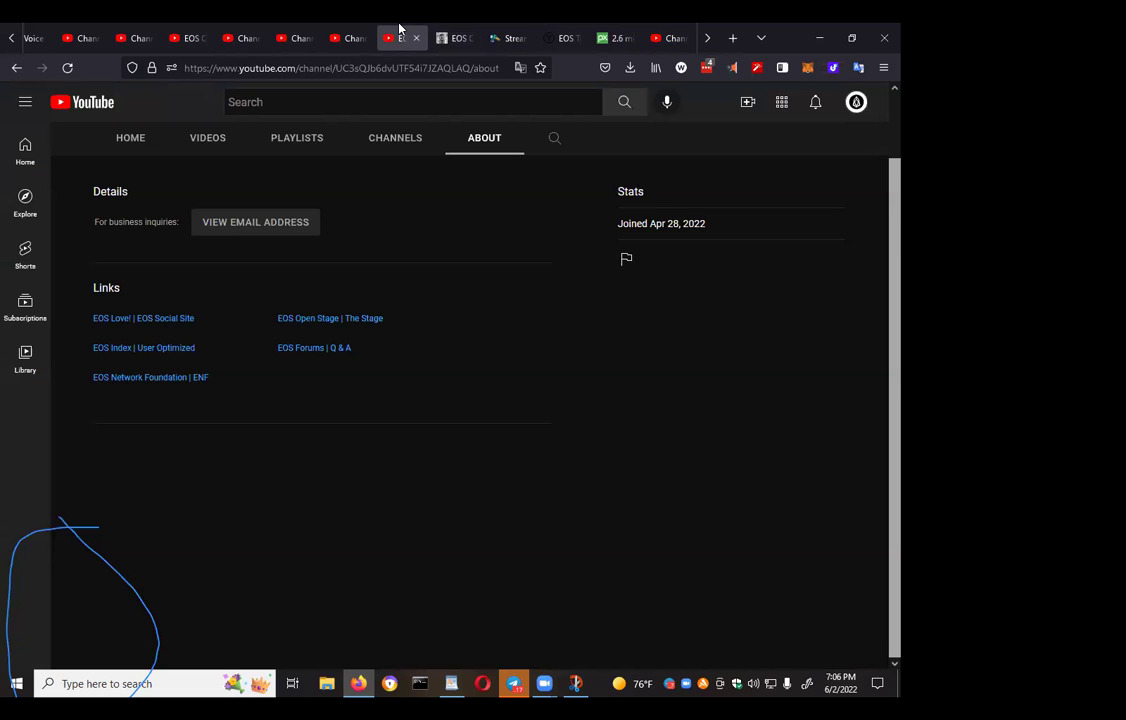
pyautogui.click(352, 33)
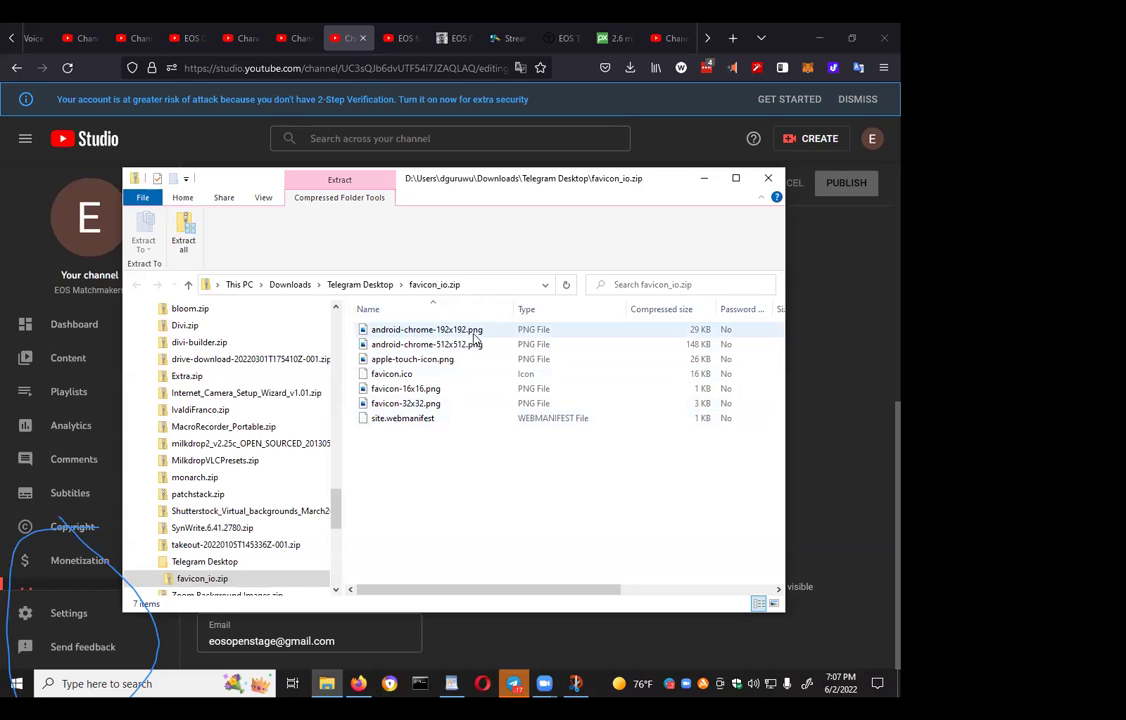
pyautogui.click(474, 336)
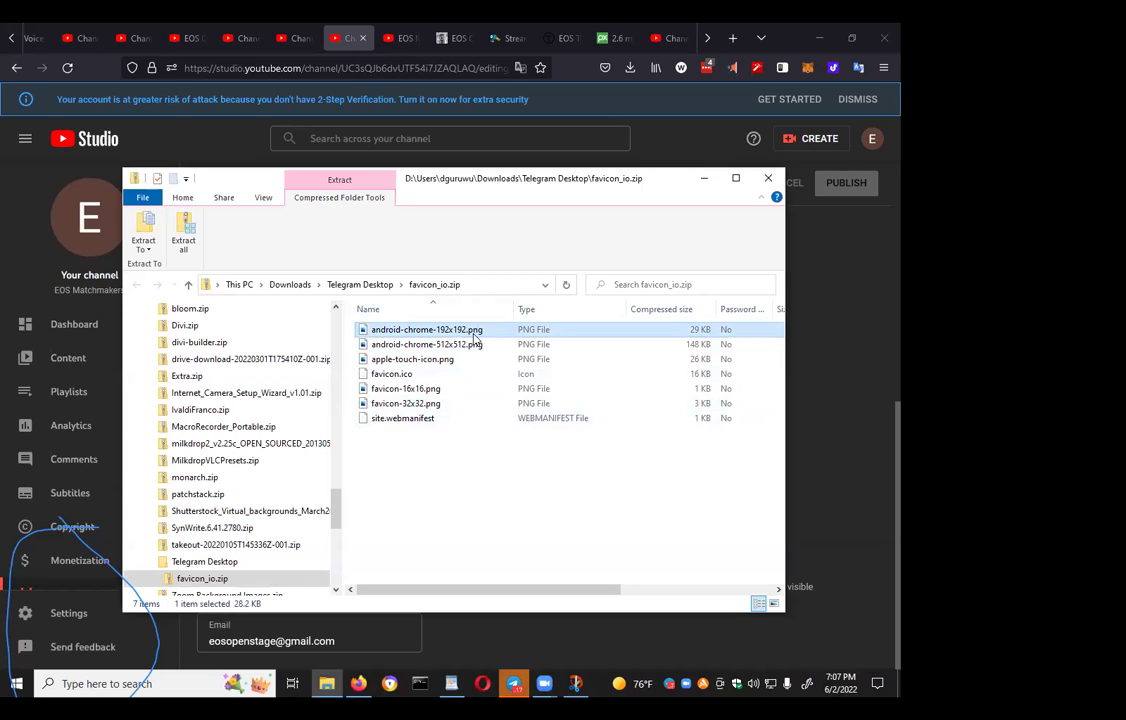
# - Preview android-chrome-192x192.png and close the viewer
pyautogui.rightClick(476, 338)
pyautogui.click(489, 347)
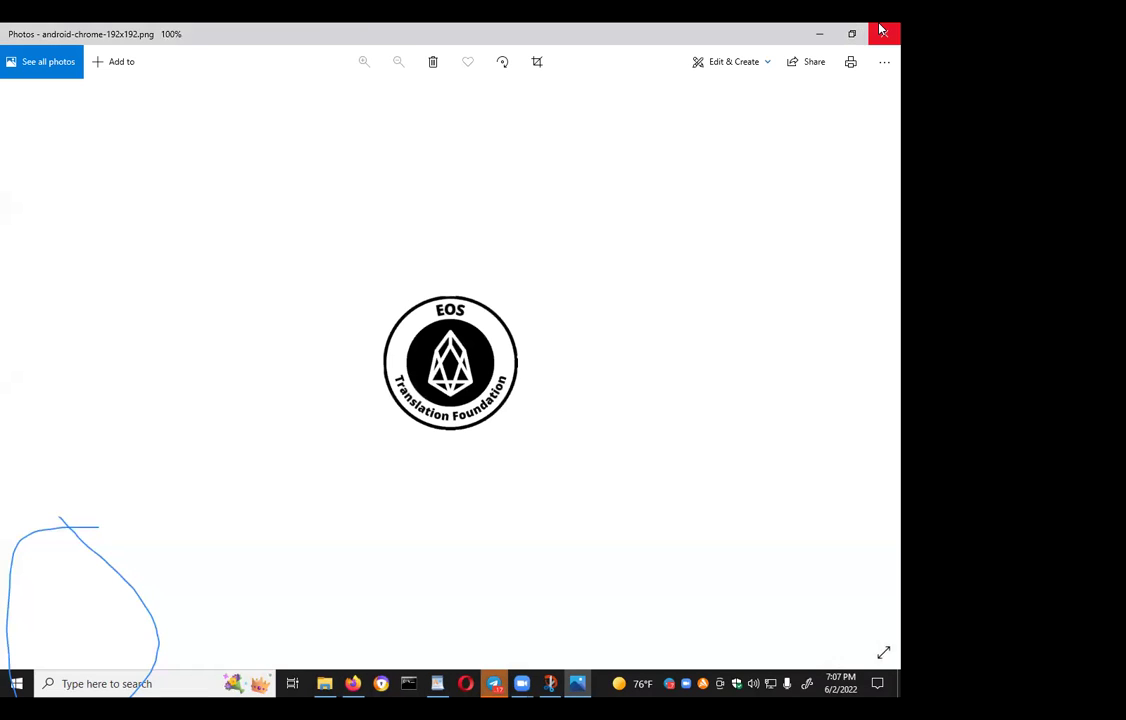
pyautogui.hotkey('alt', 'F4')
# - View favicon.ico in Photos, close it, and minimize File Explorer
pyautogui.click(377, 344)
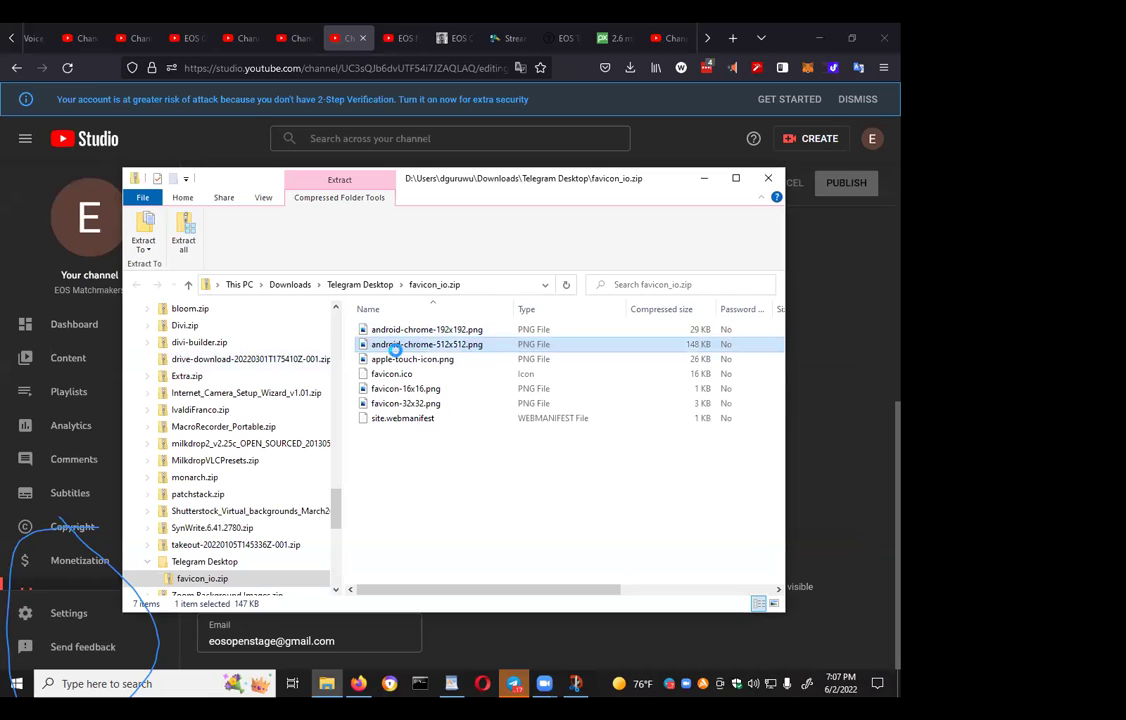
pyautogui.doubleClick(397, 375)
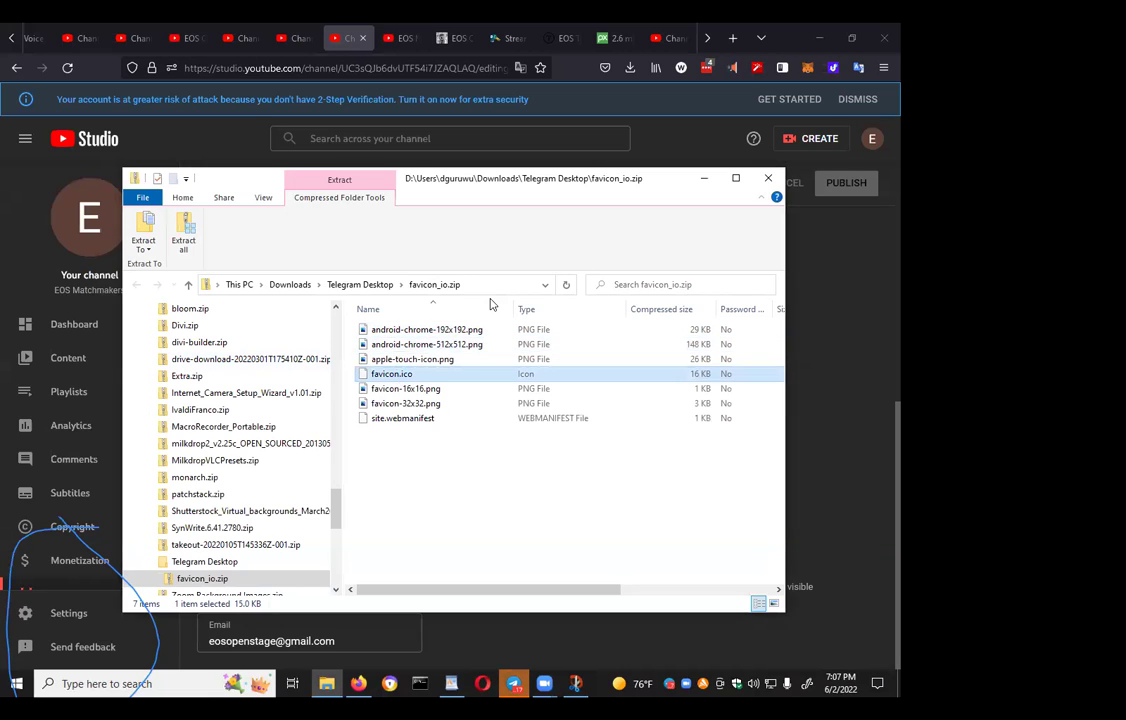
pyautogui.click(392, 272)
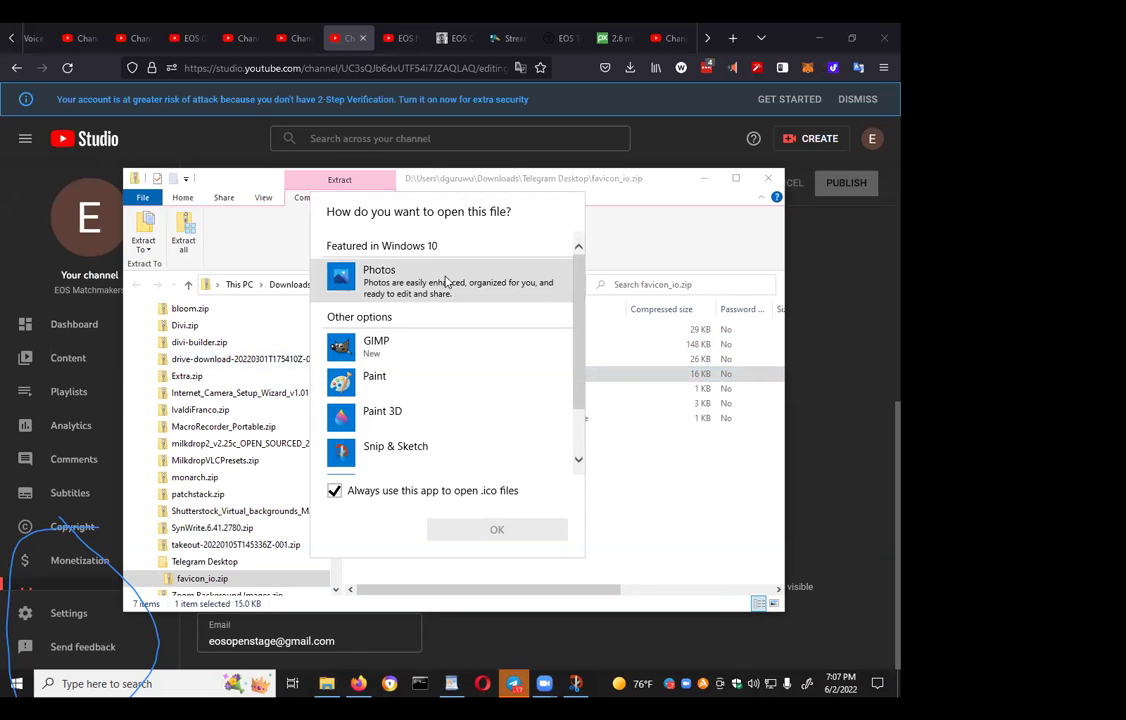
pyautogui.click(488, 532)
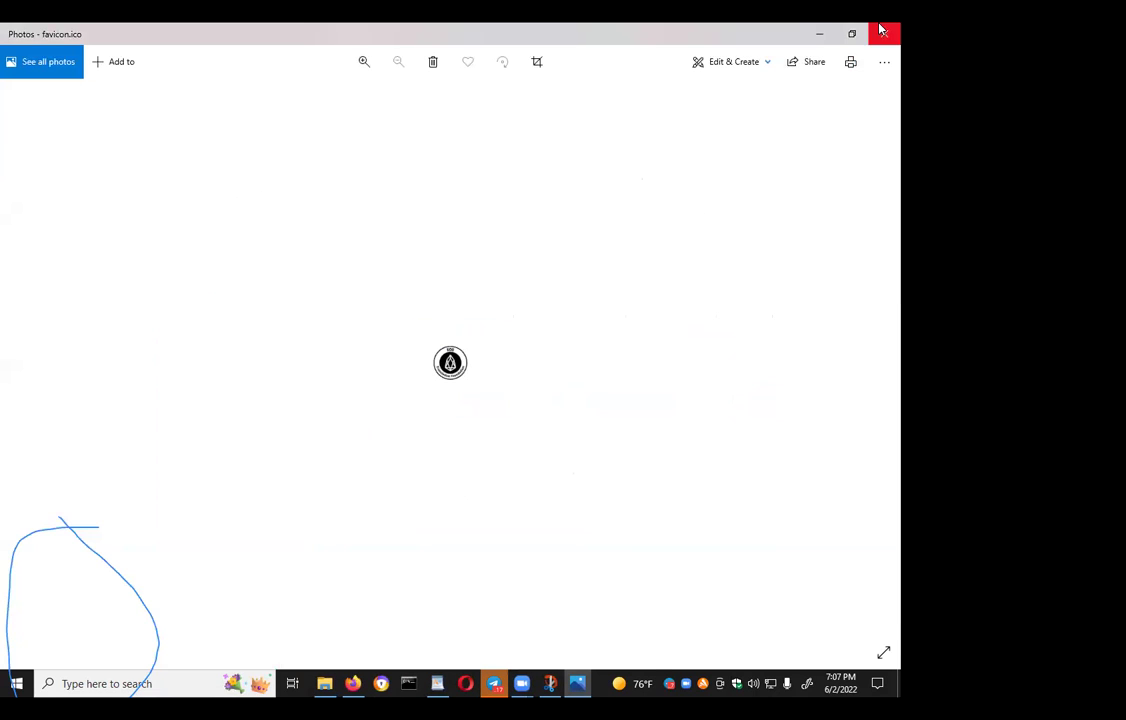
pyautogui.click(884, 34)
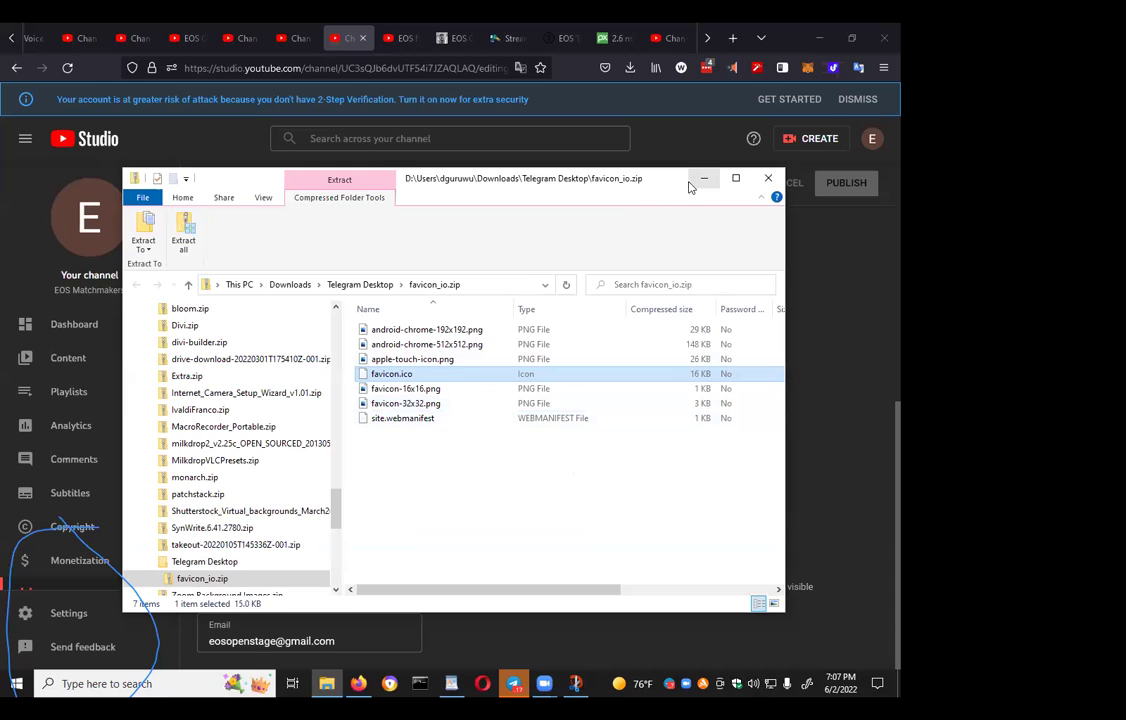
pyautogui.click(695, 184)
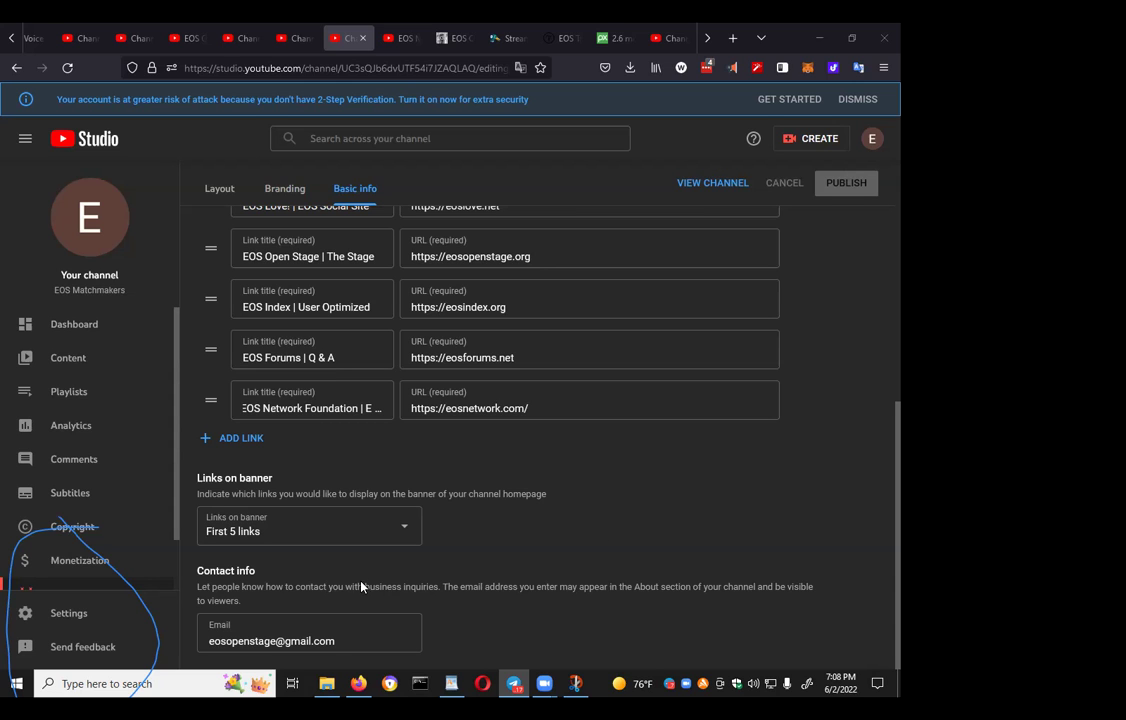
# - Switch YouTube Studio to the WUniversity channel and dismiss the 2-Step Verification warning
pyautogui.scroll(10, 350, 601)
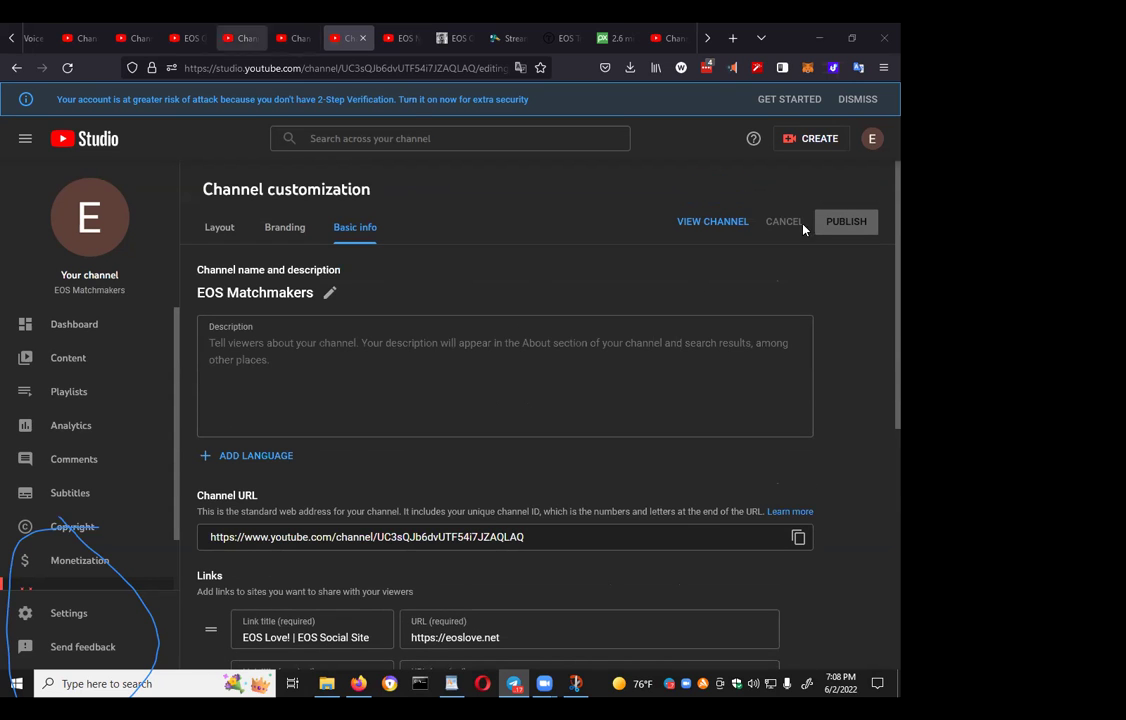
pyautogui.click(872, 140)
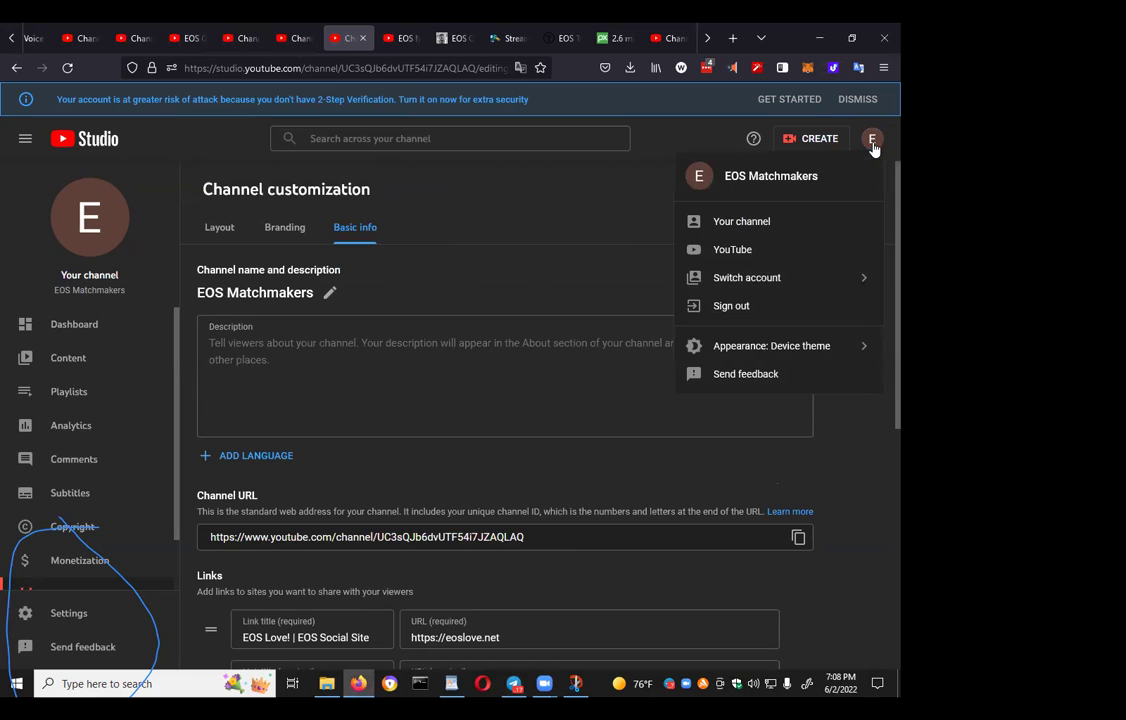
pyautogui.click(824, 275)
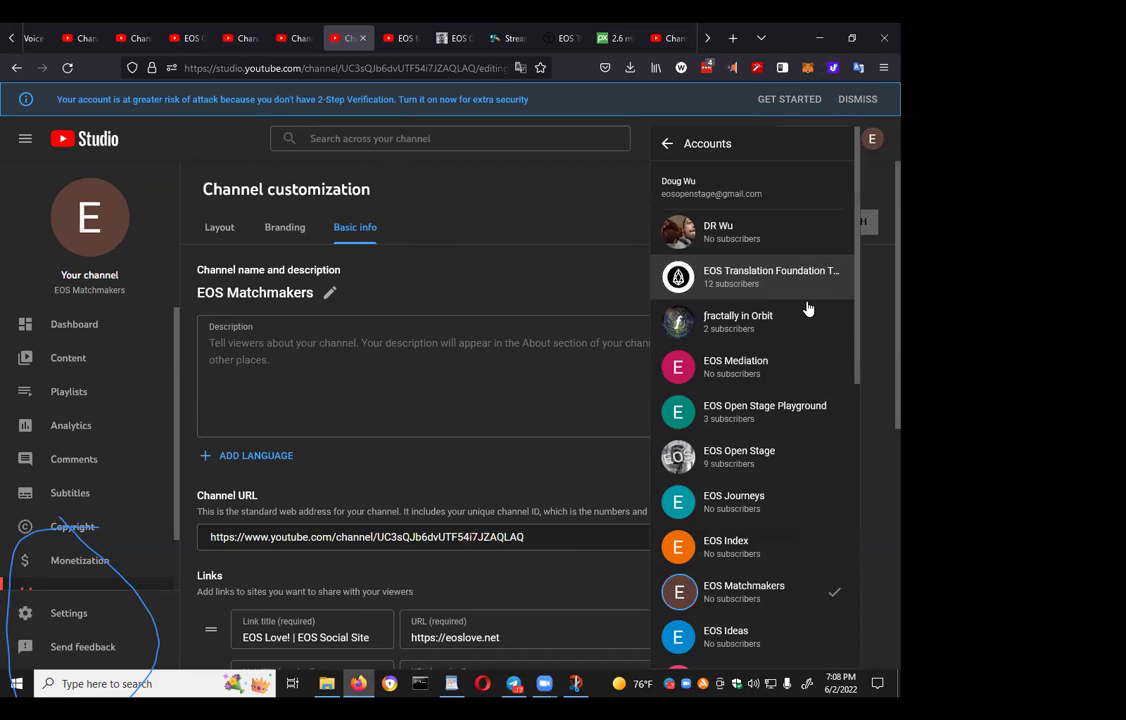
pyautogui.scroll(-3, 770, 475)
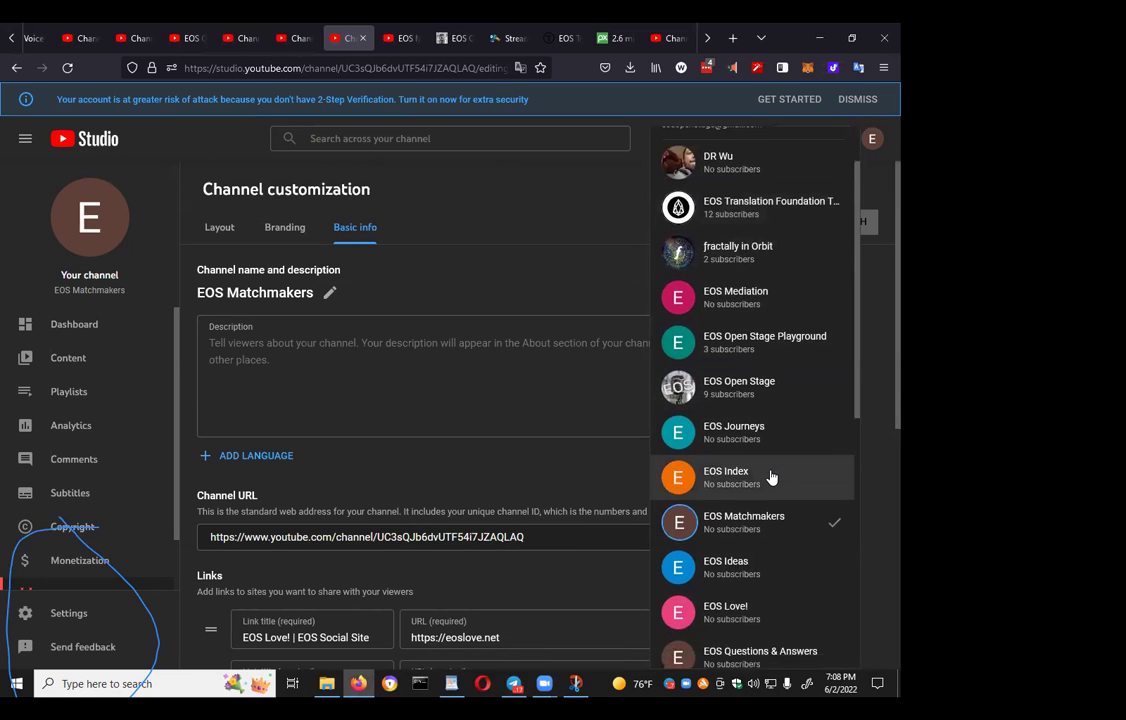
pyautogui.scroll(-2, 770, 475)
pyautogui.scroll(5, 770, 474)
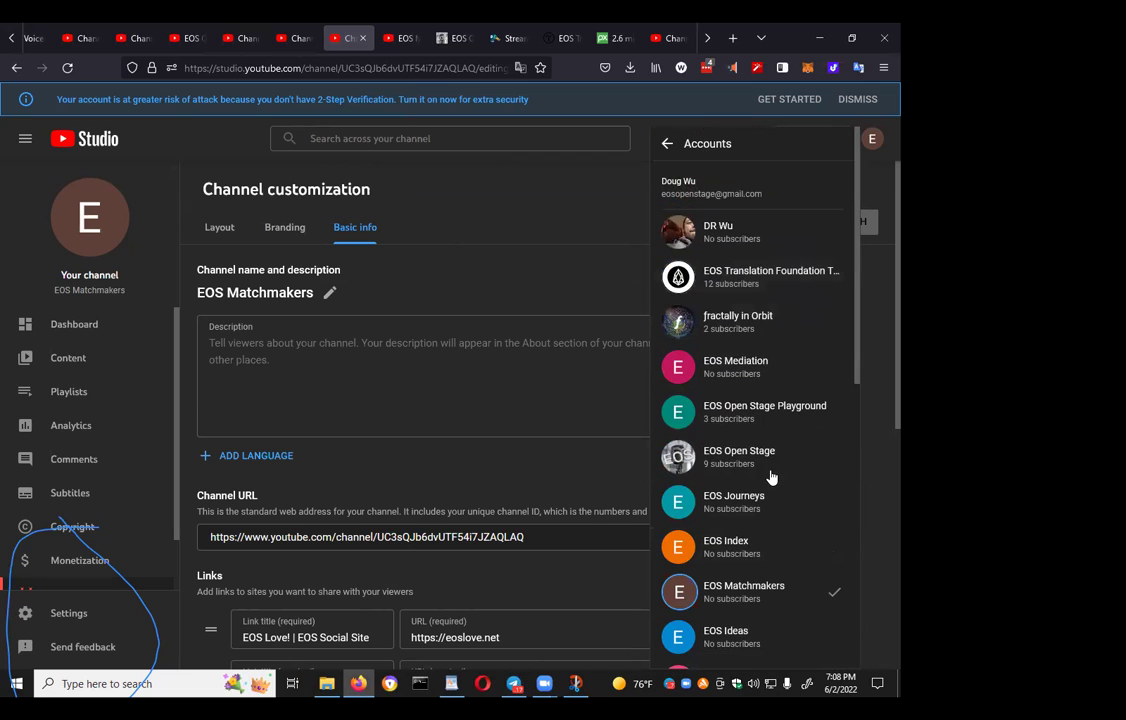
pyautogui.scroll(-5, 772, 473)
pyautogui.scroll(-5, 783, 495)
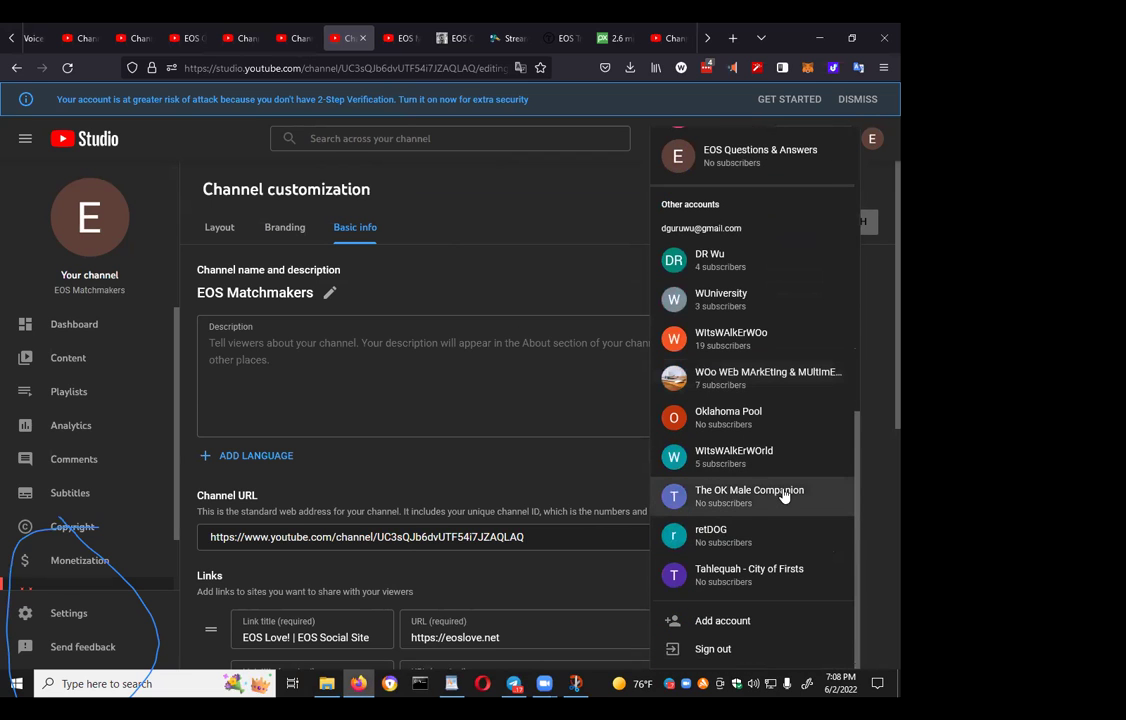
pyautogui.click(791, 297)
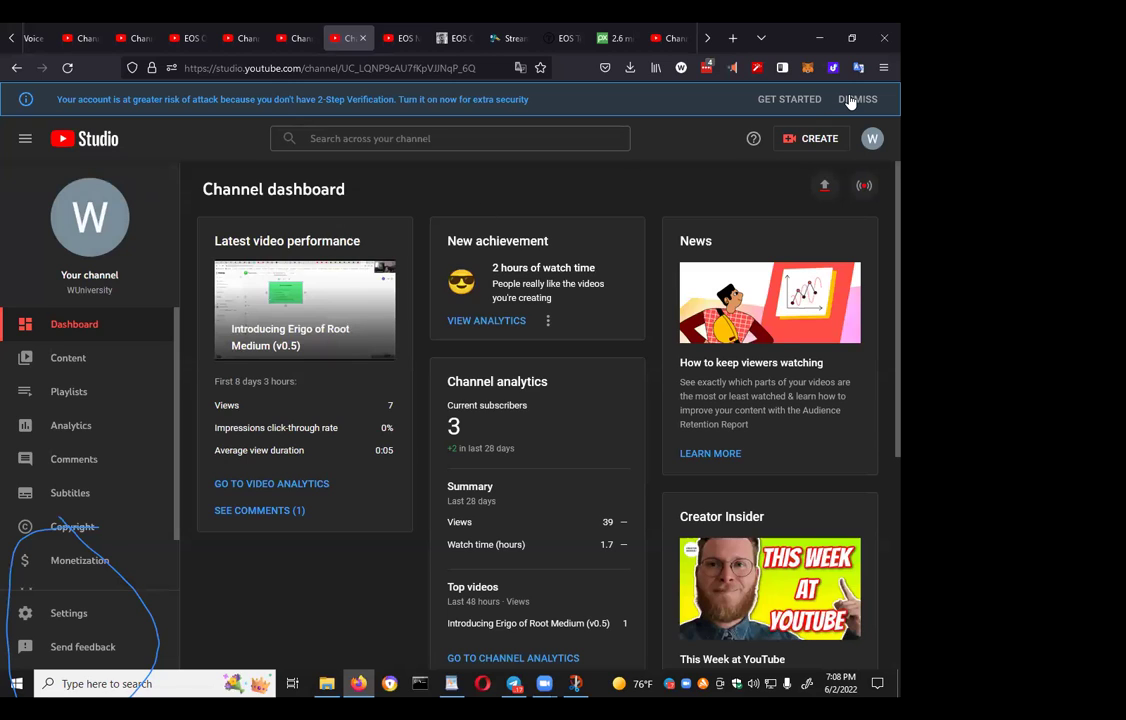
pyautogui.click(850, 101)
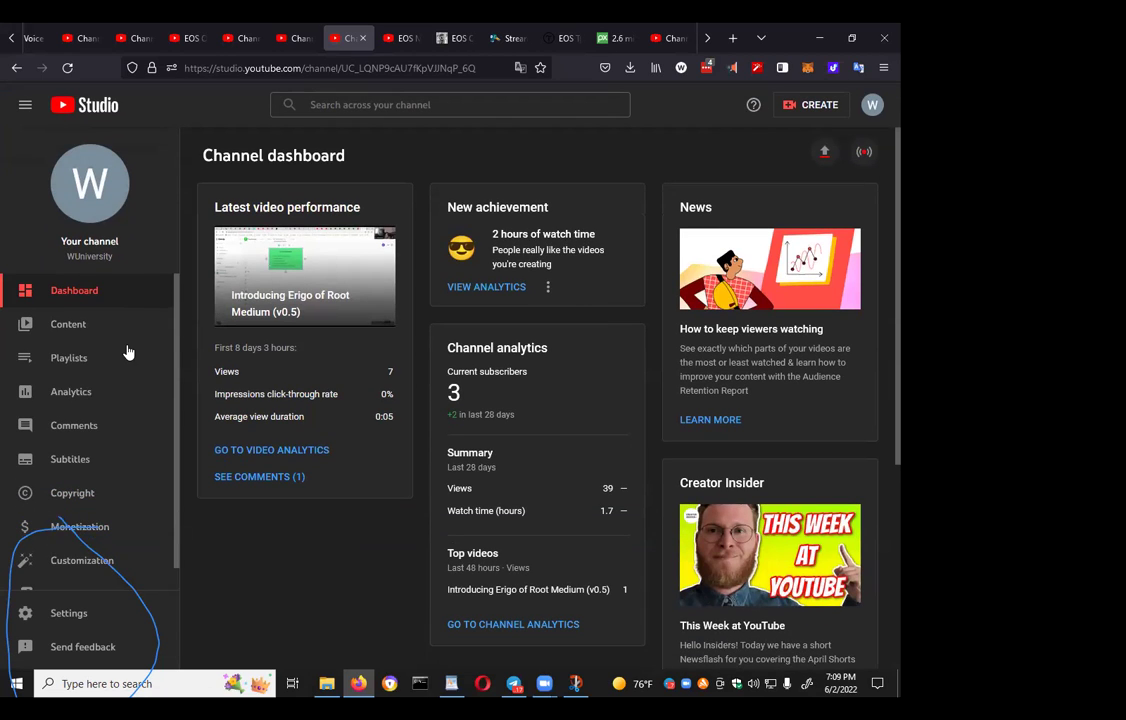
# - Check EOS Matchmakers' uploaded videos and close the extra studio and About tabs
pyautogui.scroll(-1, 127, 353)
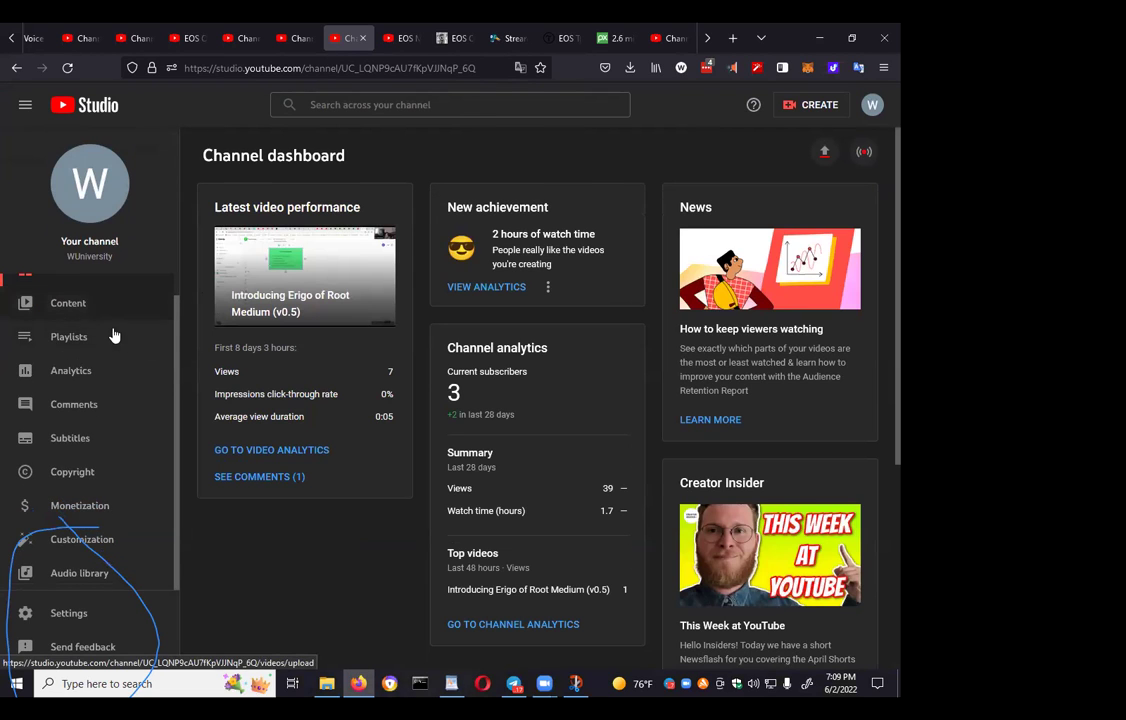
pyautogui.click(115, 308)
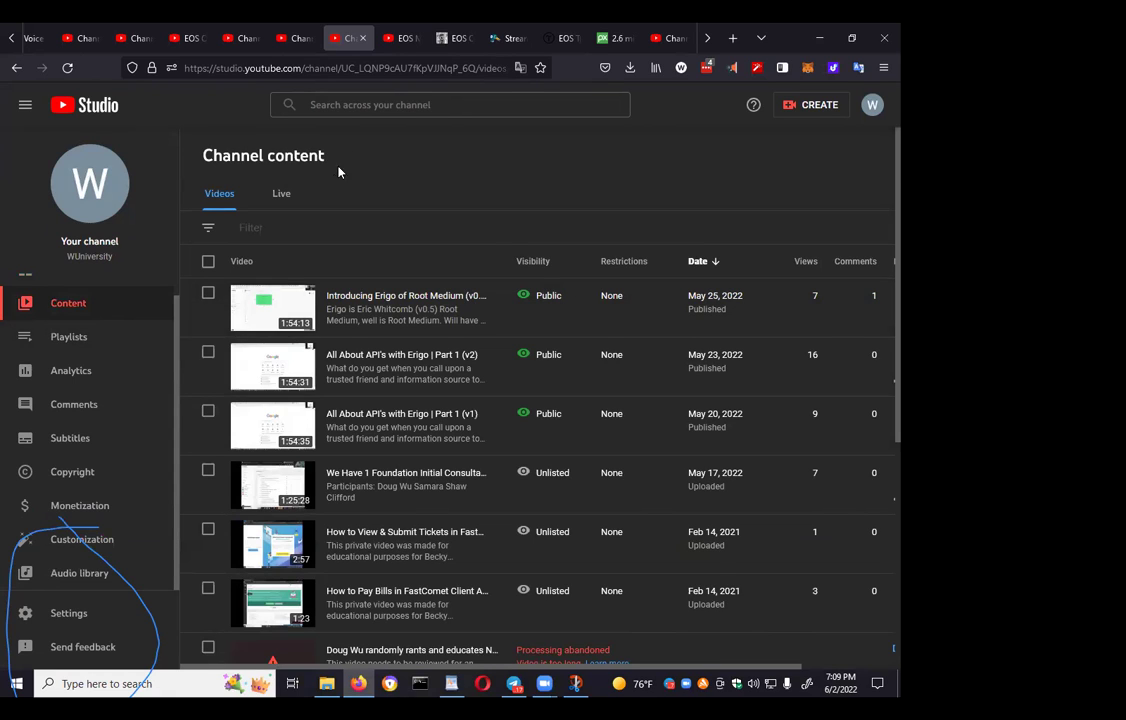
pyautogui.click(365, 39)
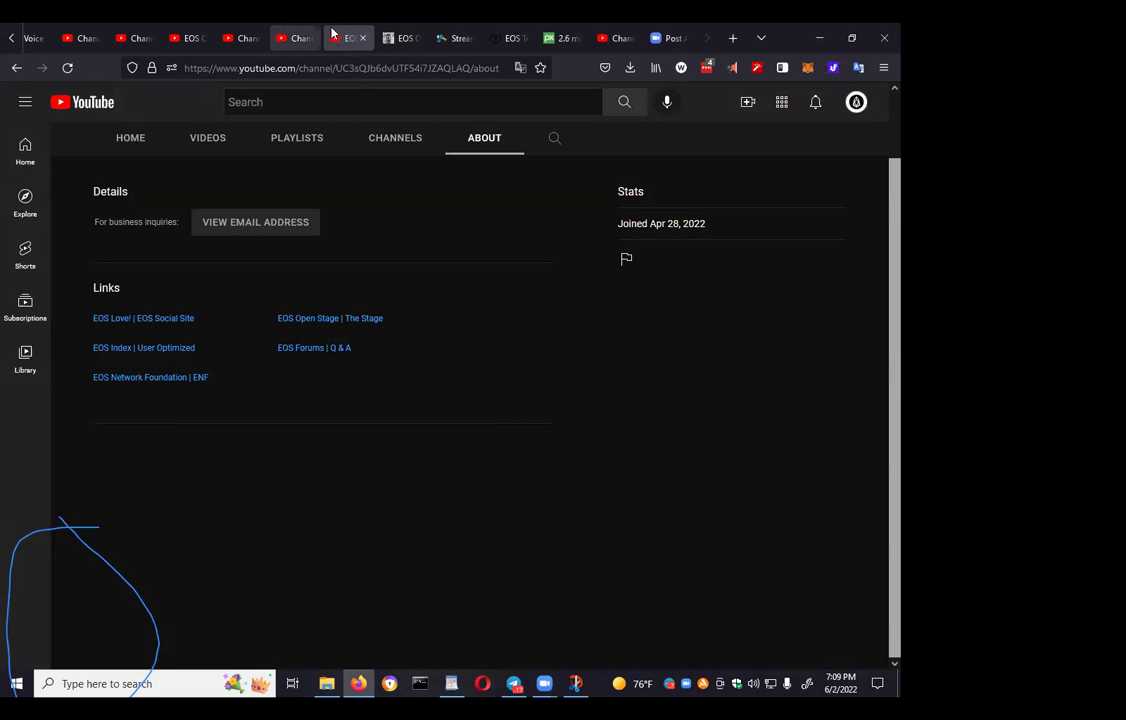
pyautogui.hotkey('ctrl', 'w')
pyautogui.click(299, 40)
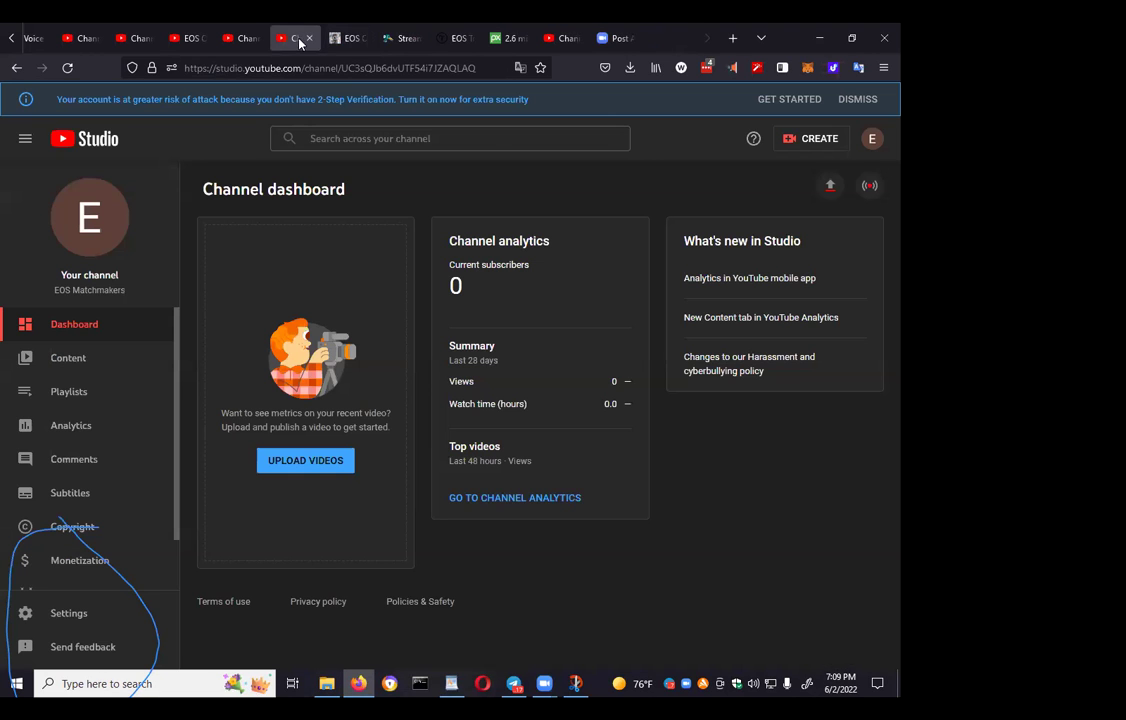
pyautogui.hotkey('ctrl', 'w')
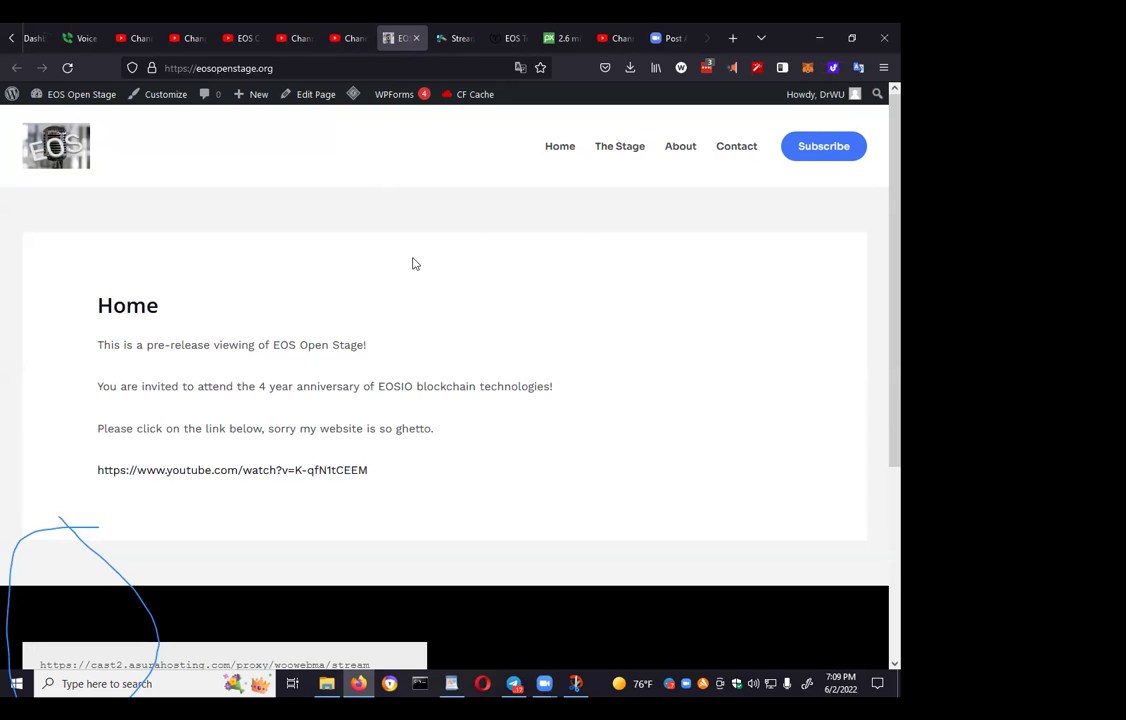
# - Search the channel's studio content for 'eos open stage', finding no results
pyautogui.click(316, 98)
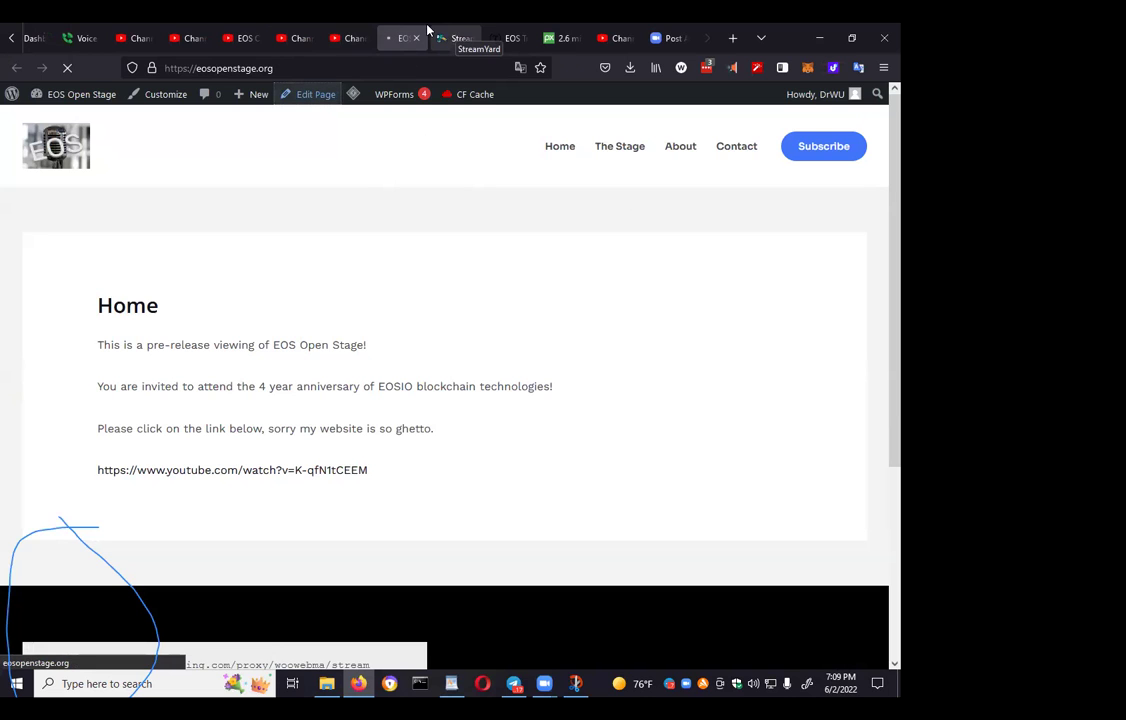
pyautogui.click(352, 37)
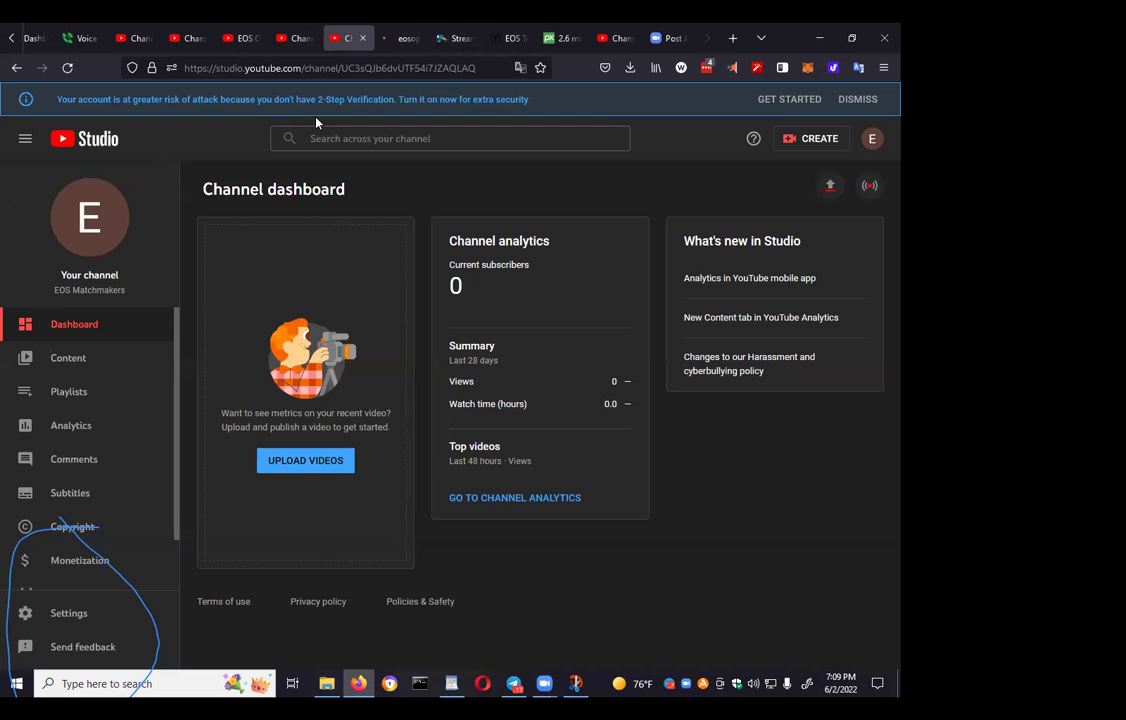
pyautogui.click(857, 99)
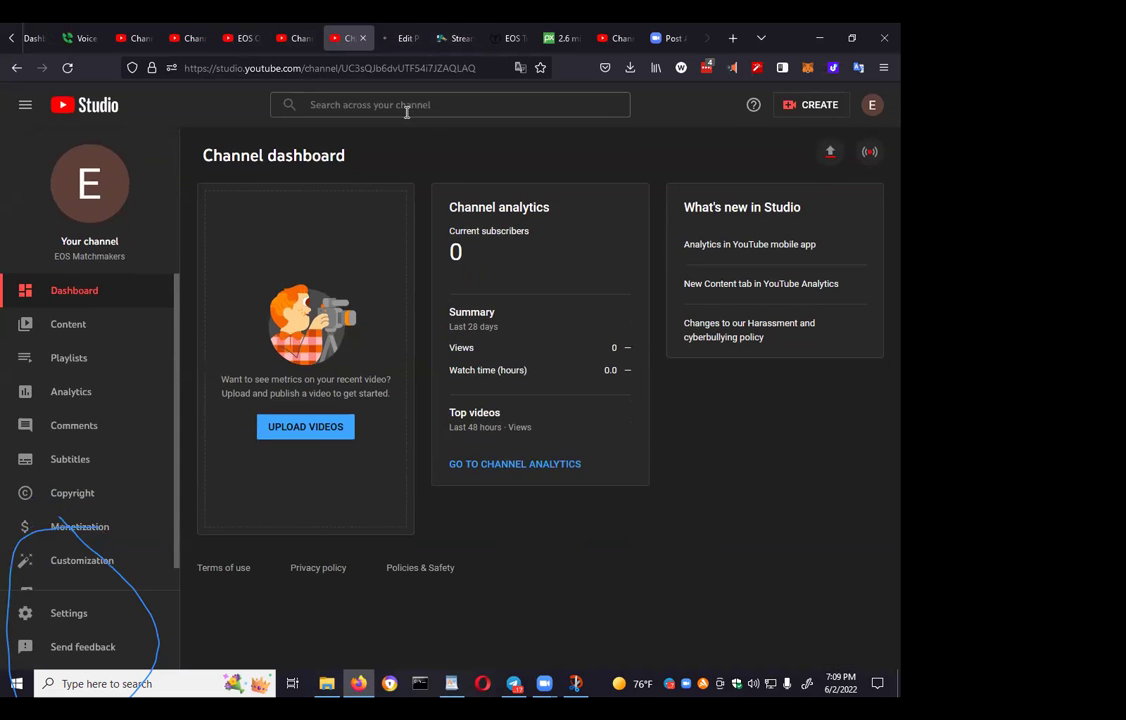
pyautogui.click(406, 112)
pyautogui.write('e')
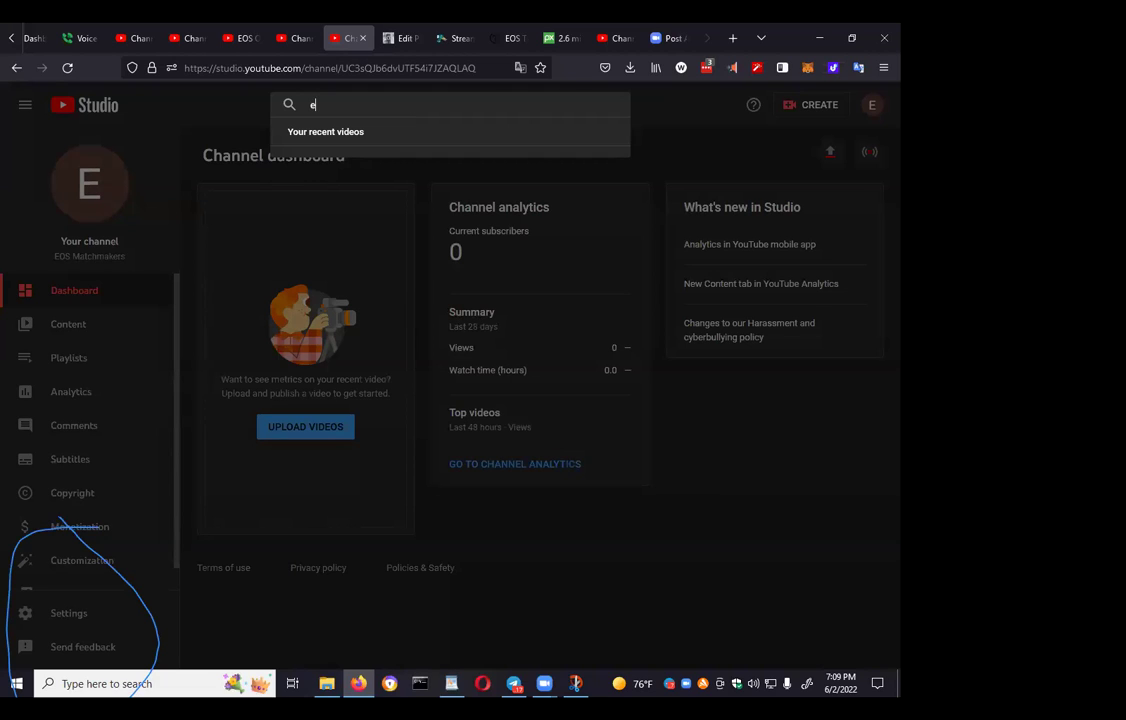
pyautogui.write('os open sta')
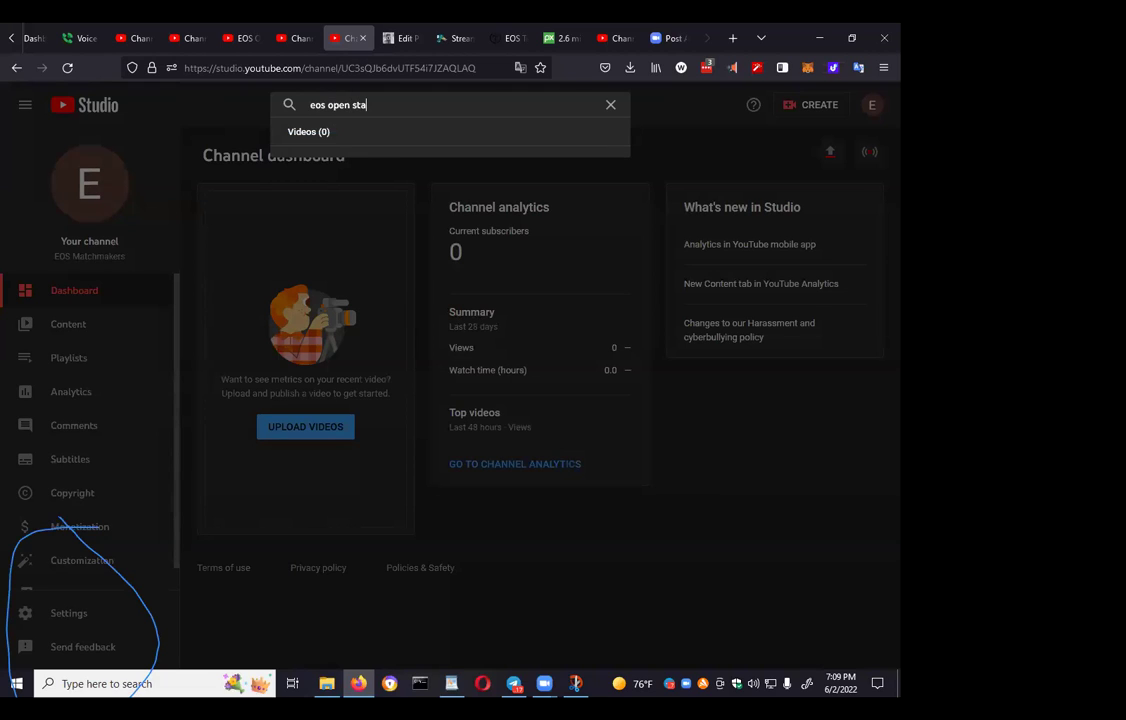
pyautogui.write('fge')
pyautogui.click(395, 38)
pyautogui.click(358, 38)
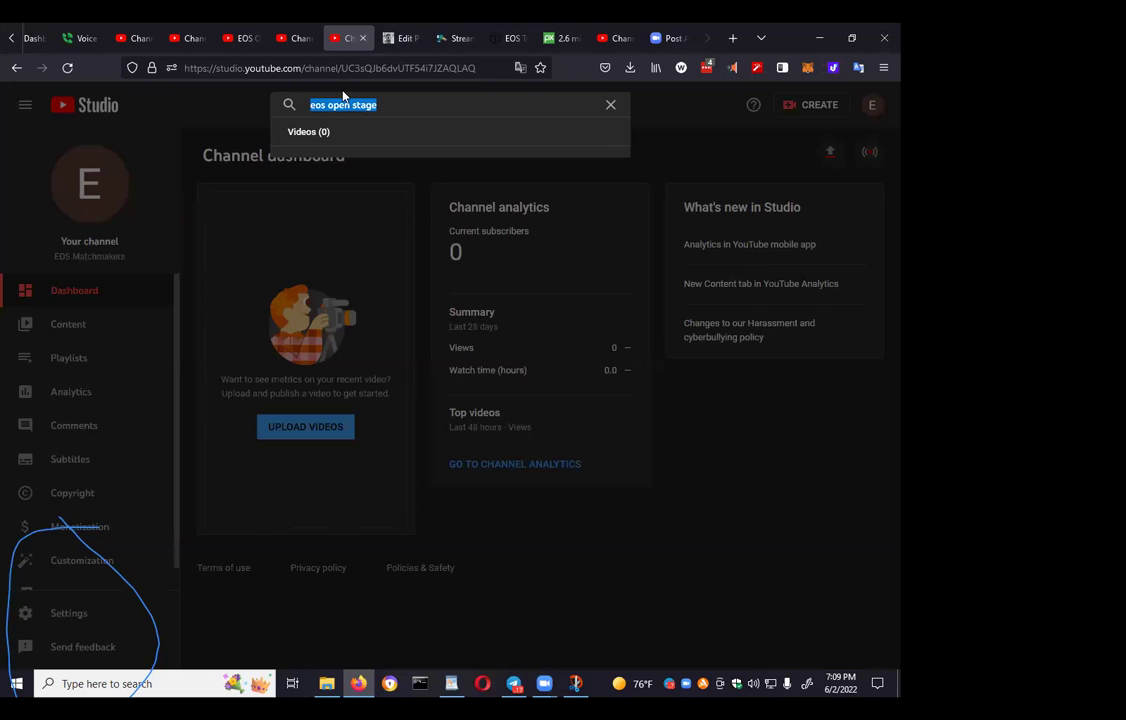
pyautogui.press('Escape')
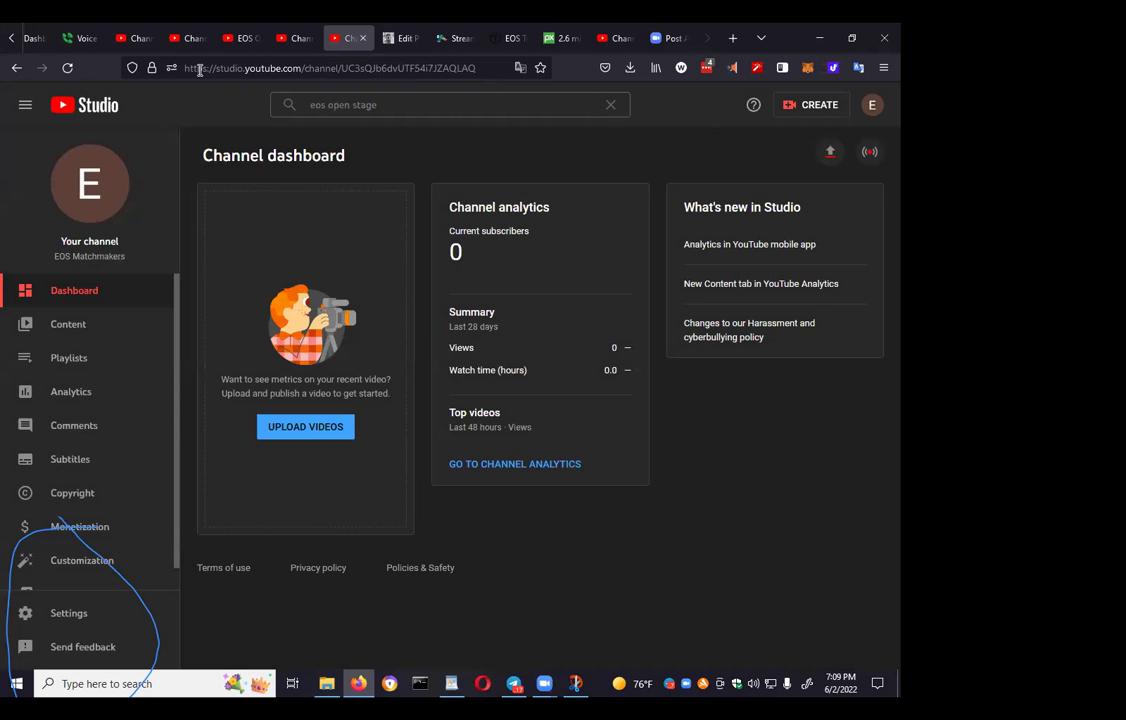
# - Go to youtube.com and start typing 'eos open' into its search box
pyautogui.click(199, 68)
pyautogui.write('youtube.com/')
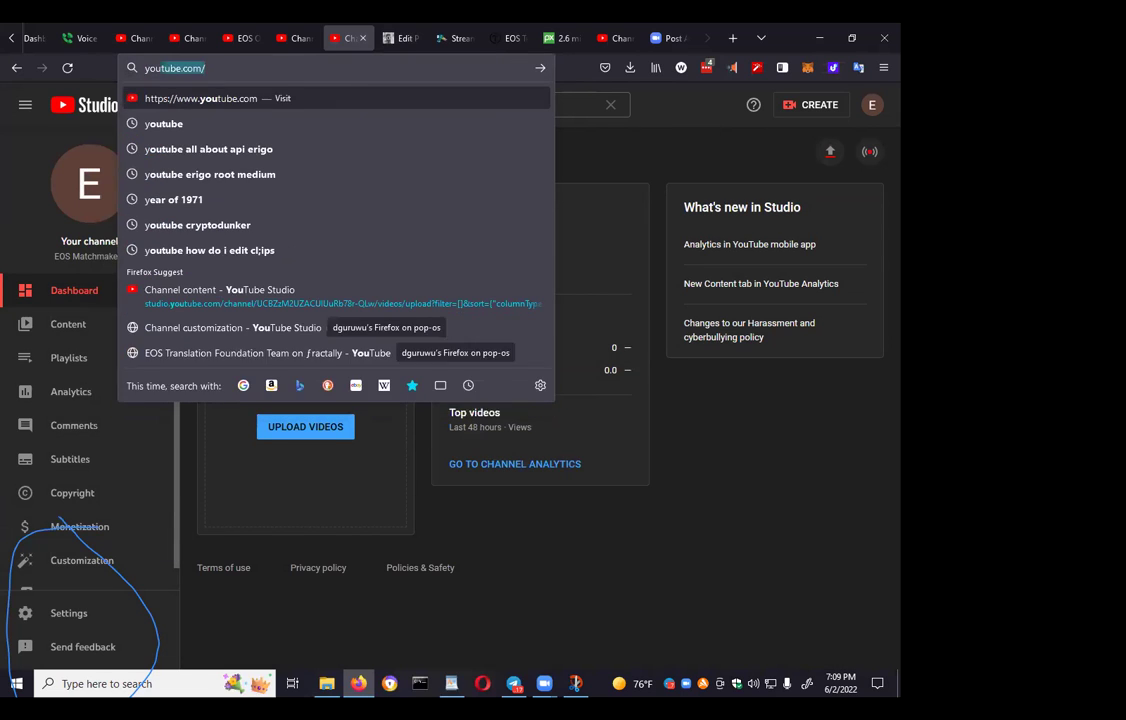
pyautogui.press('Return')
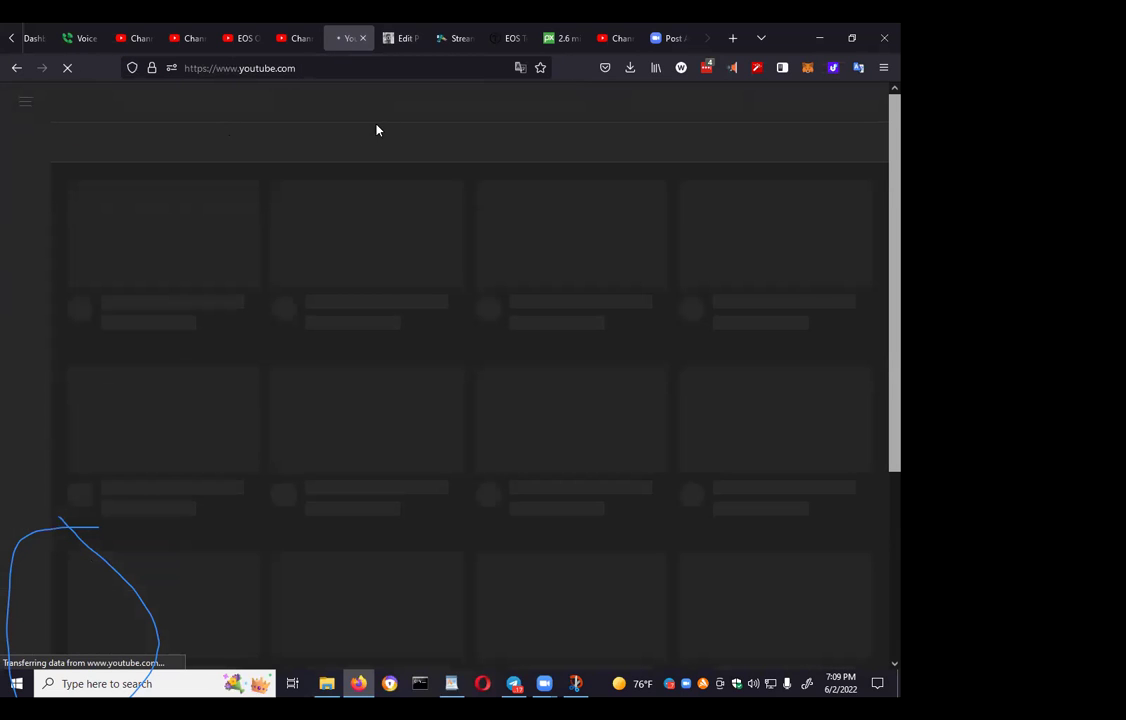
pyautogui.click(363, 101)
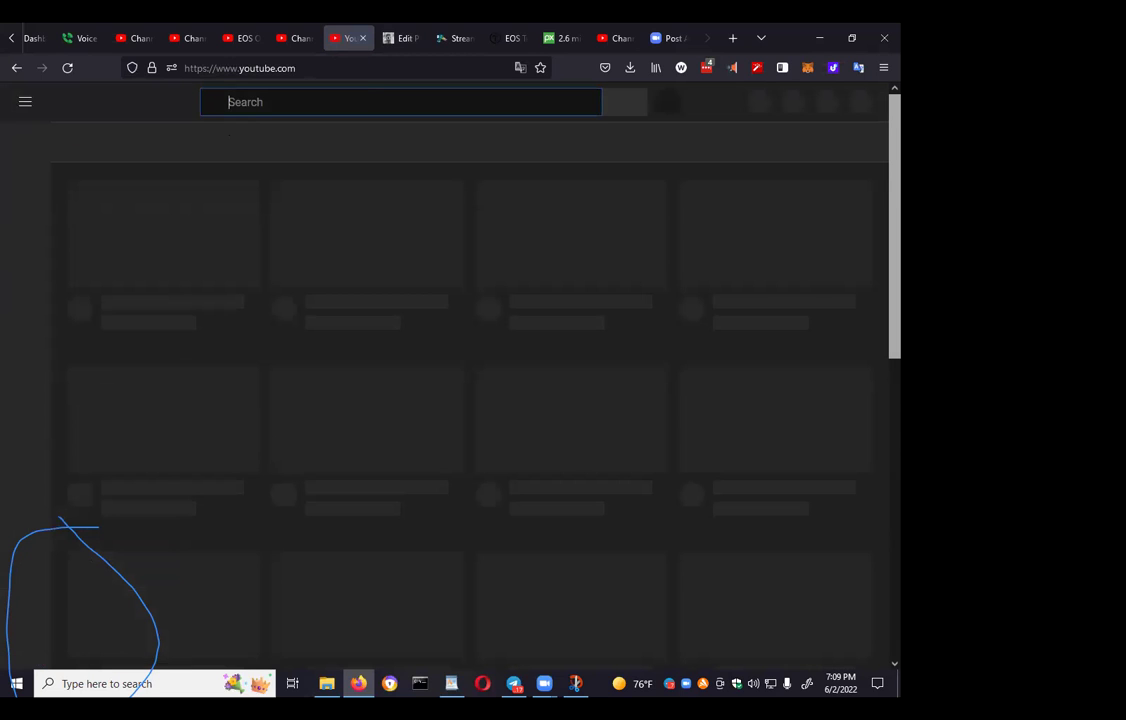
pyautogui.write('eos opens')
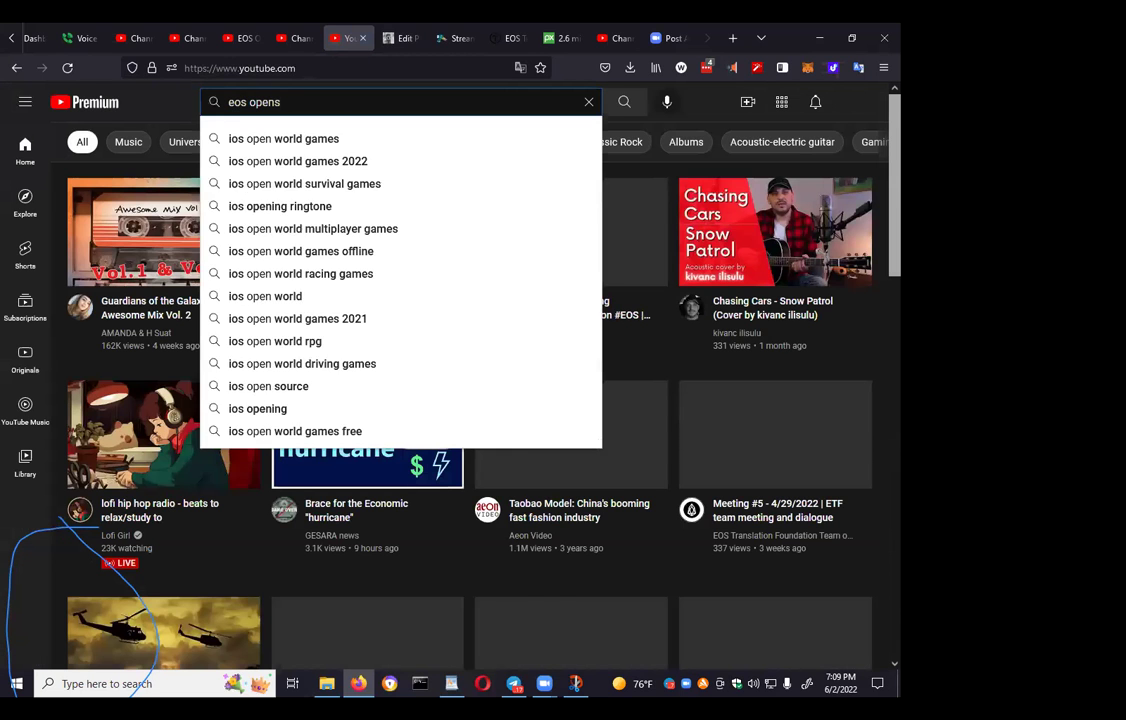
pyautogui.press('BackSpace')
# - Search YouTube for 'eos open stage', subscribe to both EOS Open Stage channels, and open Playground
pyautogui.write('stage')
pyautogui.press('Return')
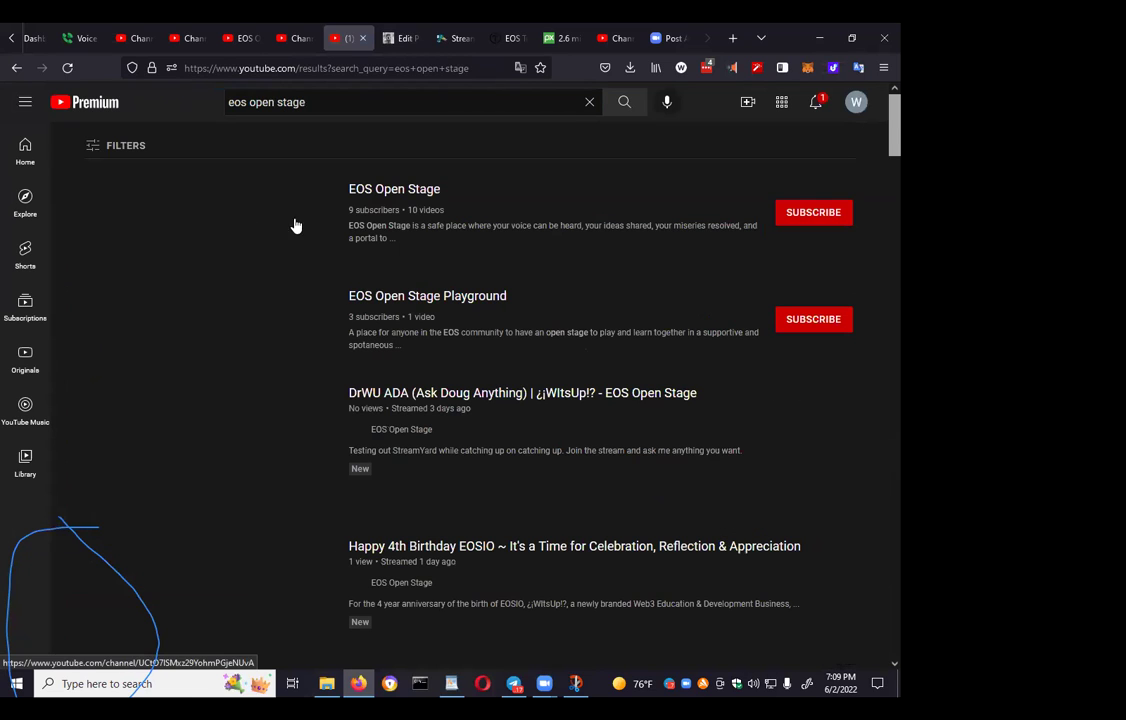
pyautogui.click(808, 214)
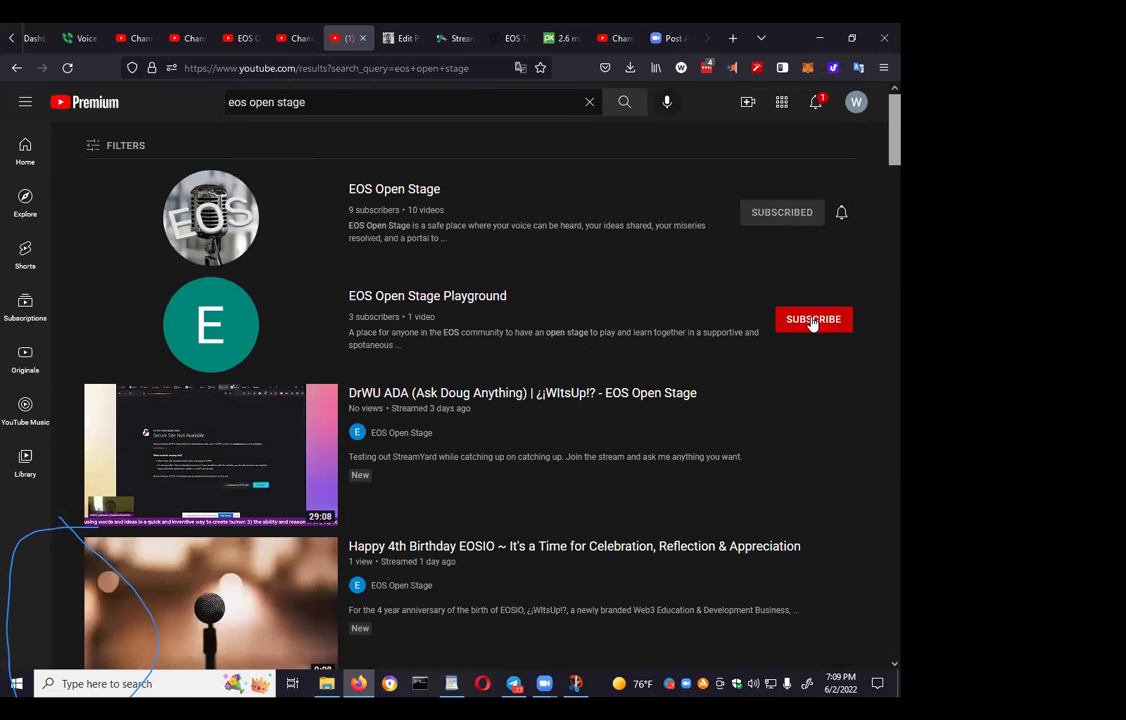
pyautogui.click(812, 321)
pyautogui.click(423, 296)
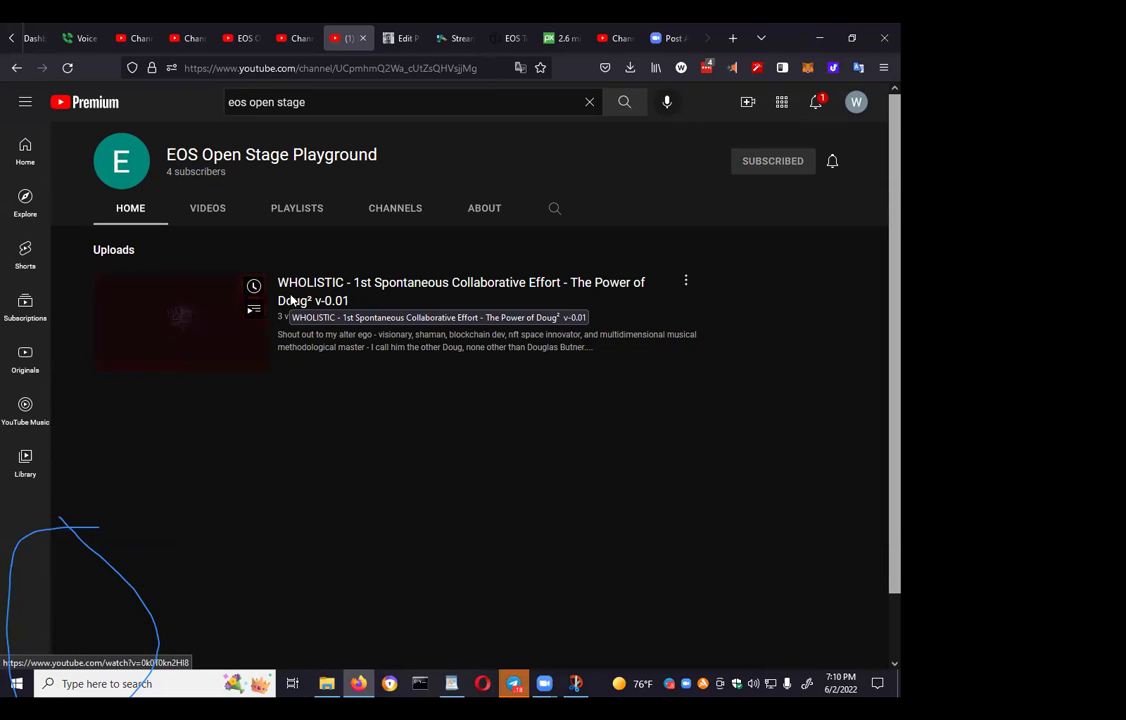
# - Go back to the WUniversity YouTube Studio dashboard through the account menu
pyautogui.click(855, 105)
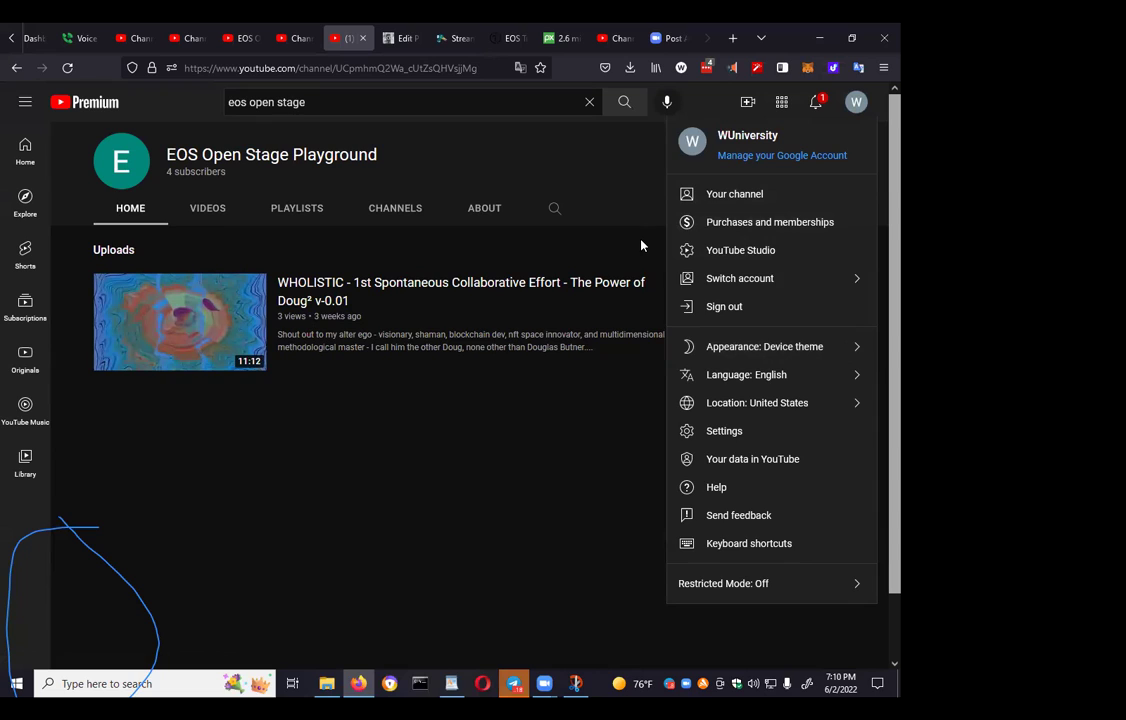
pyautogui.click(641, 245)
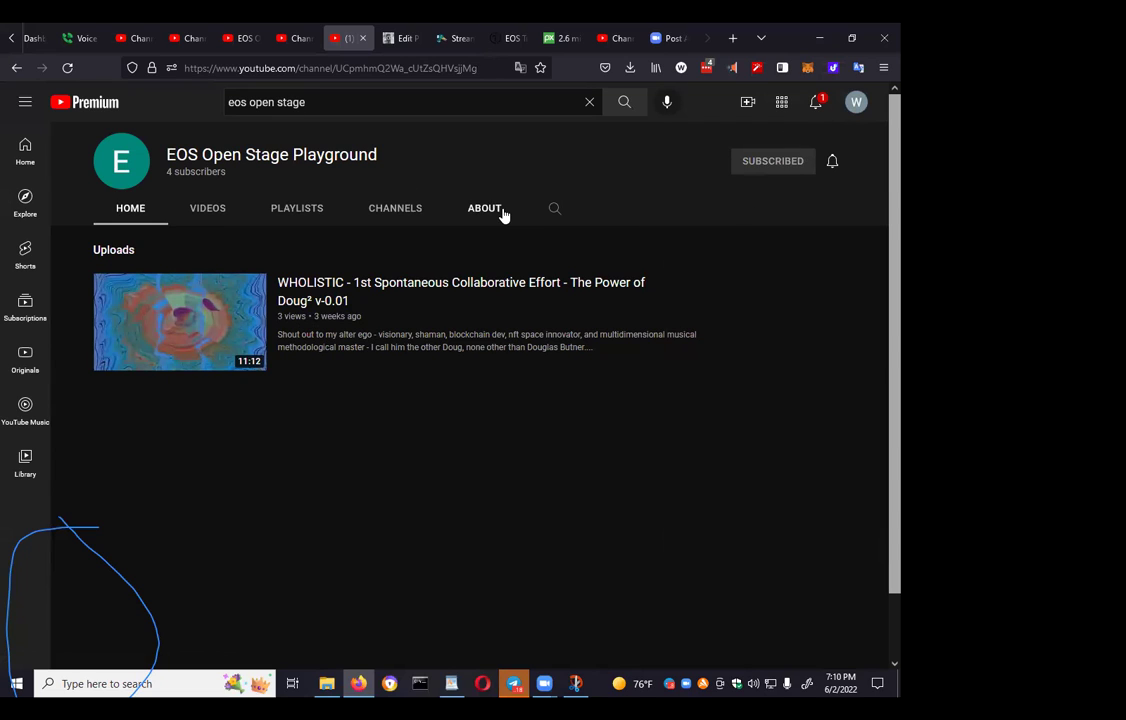
pyautogui.click(850, 108)
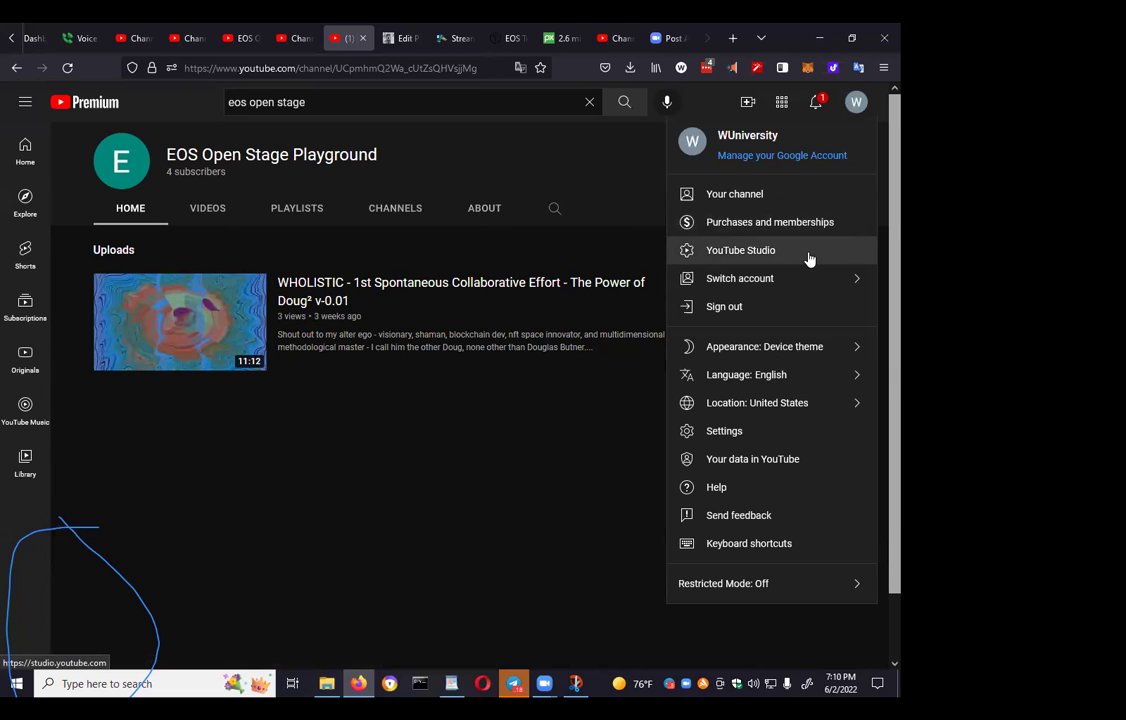
pyautogui.click(809, 258)
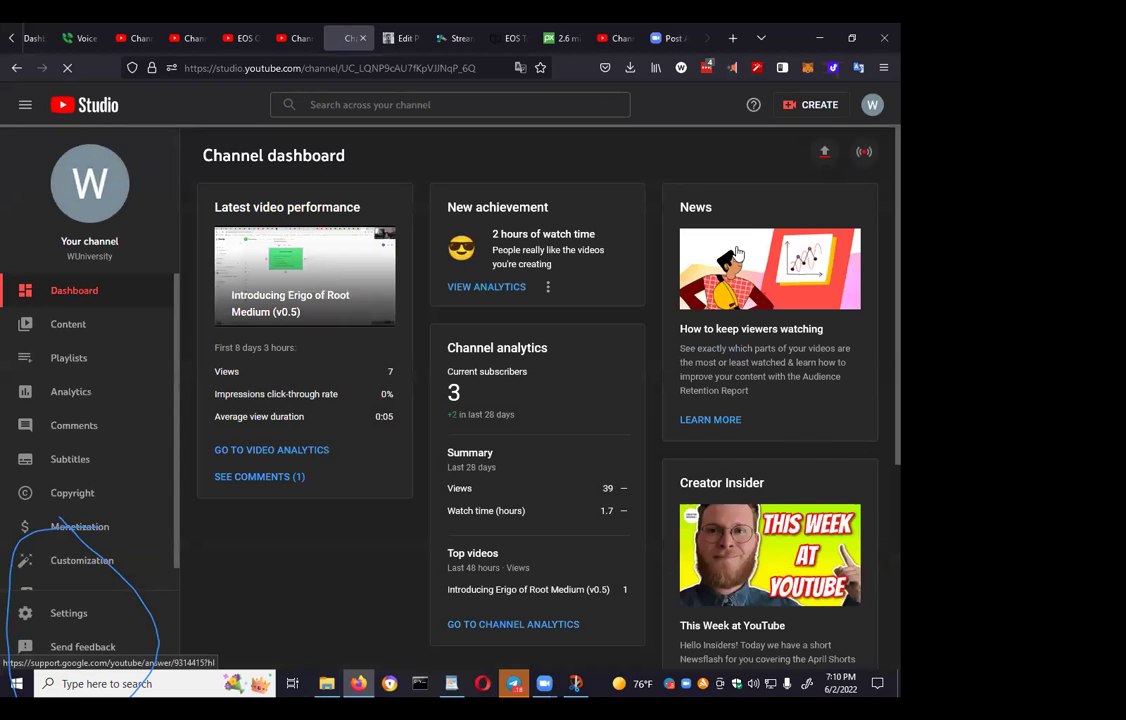
# - Briefly view the WUniversity channel's public page in a new tab, then close it
pyautogui.click(873, 105)
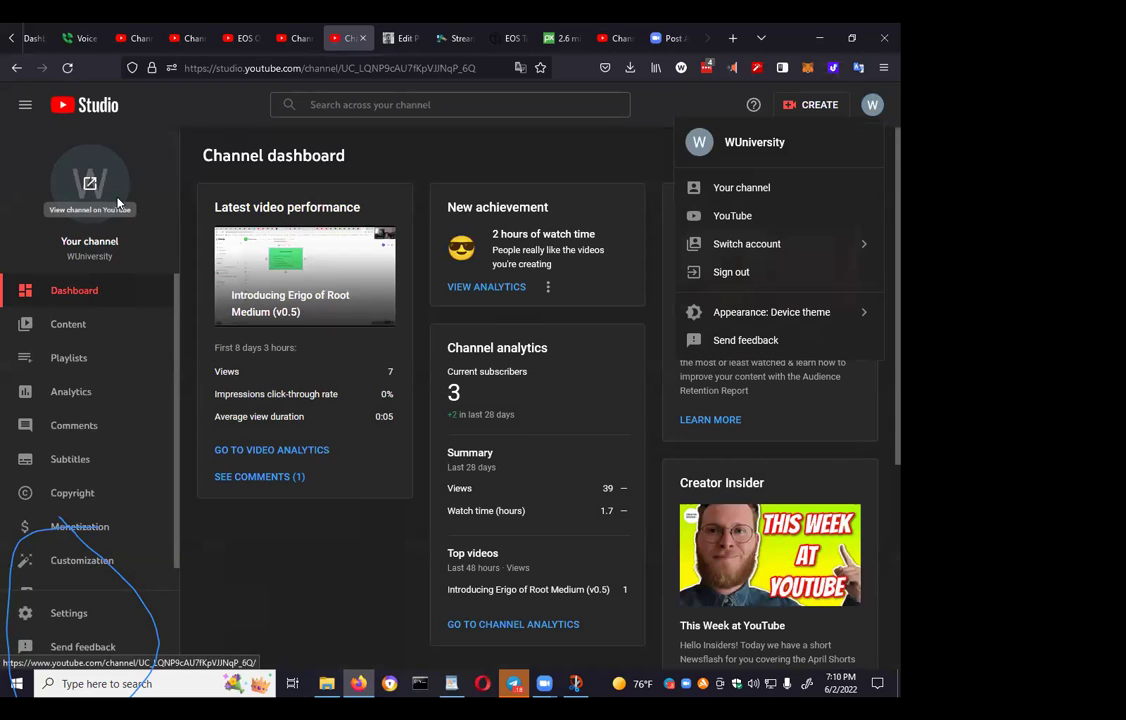
pyautogui.click(118, 200)
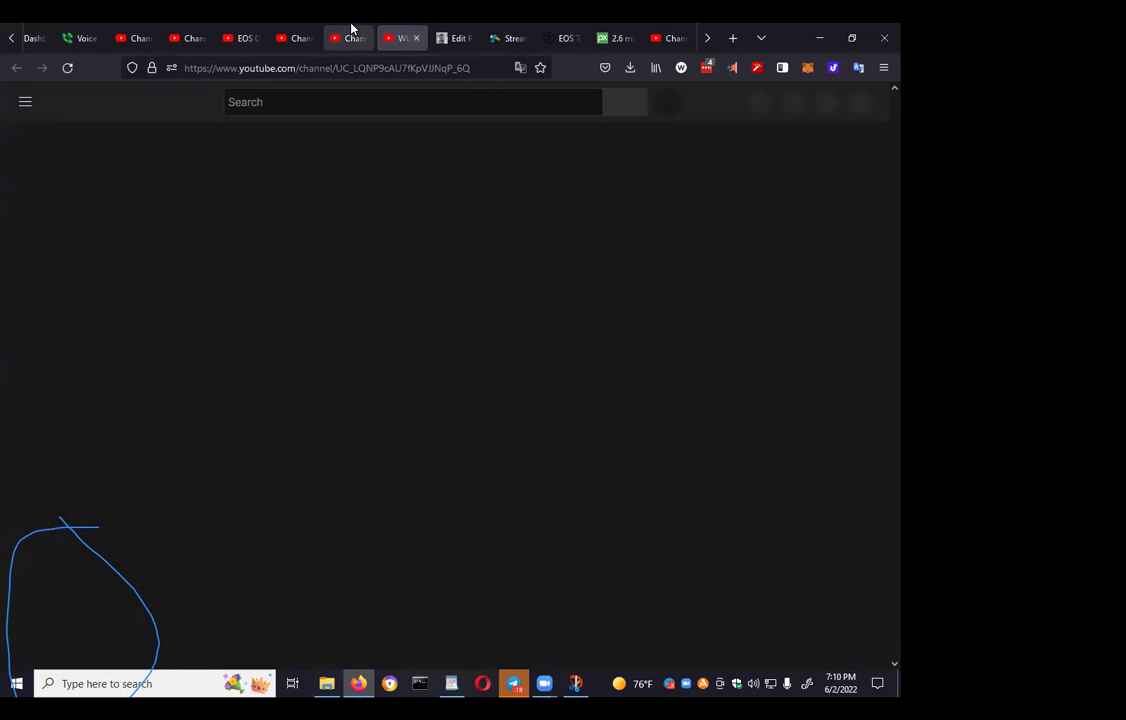
pyautogui.hotkey('ctrl', 'w')
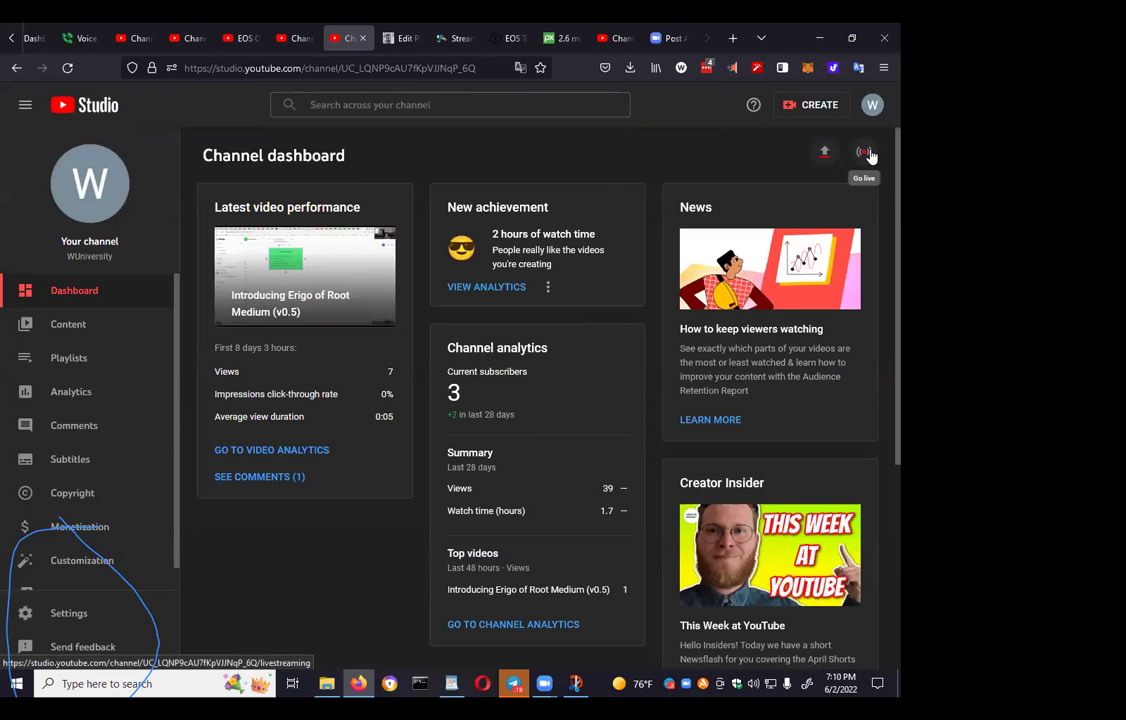
# - Switch accounts to the EOS Open Stage Playground channel under Other accounts
pyautogui.click(872, 104)
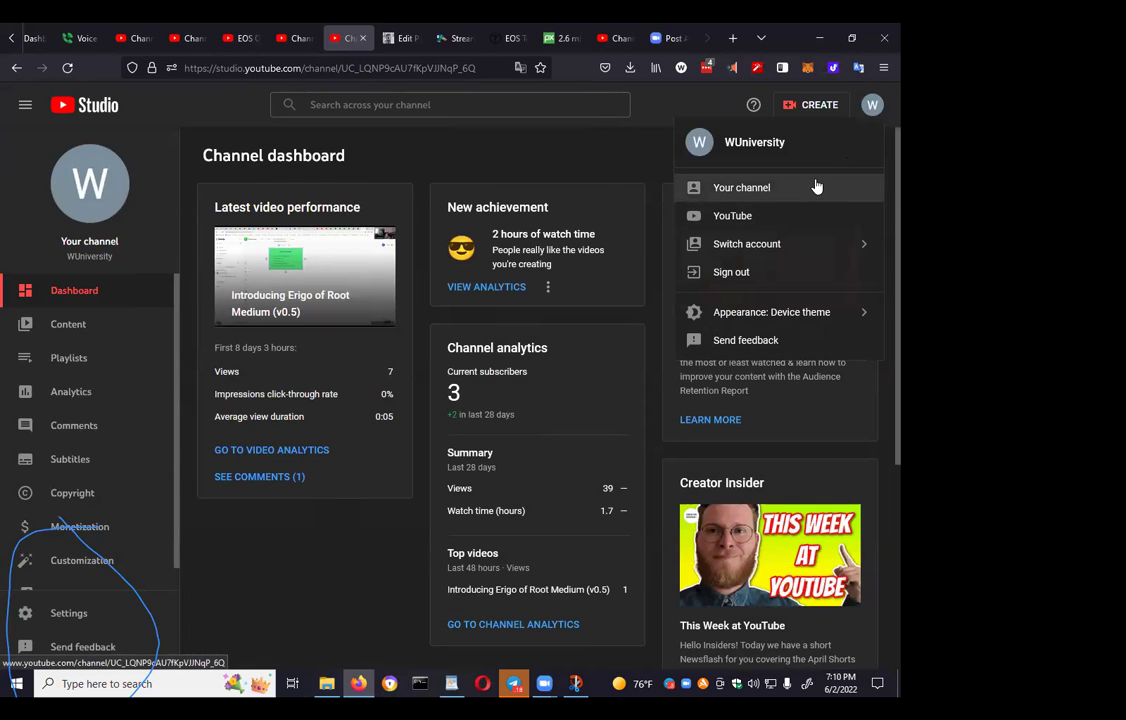
pyautogui.click(874, 108)
pyautogui.click(874, 108)
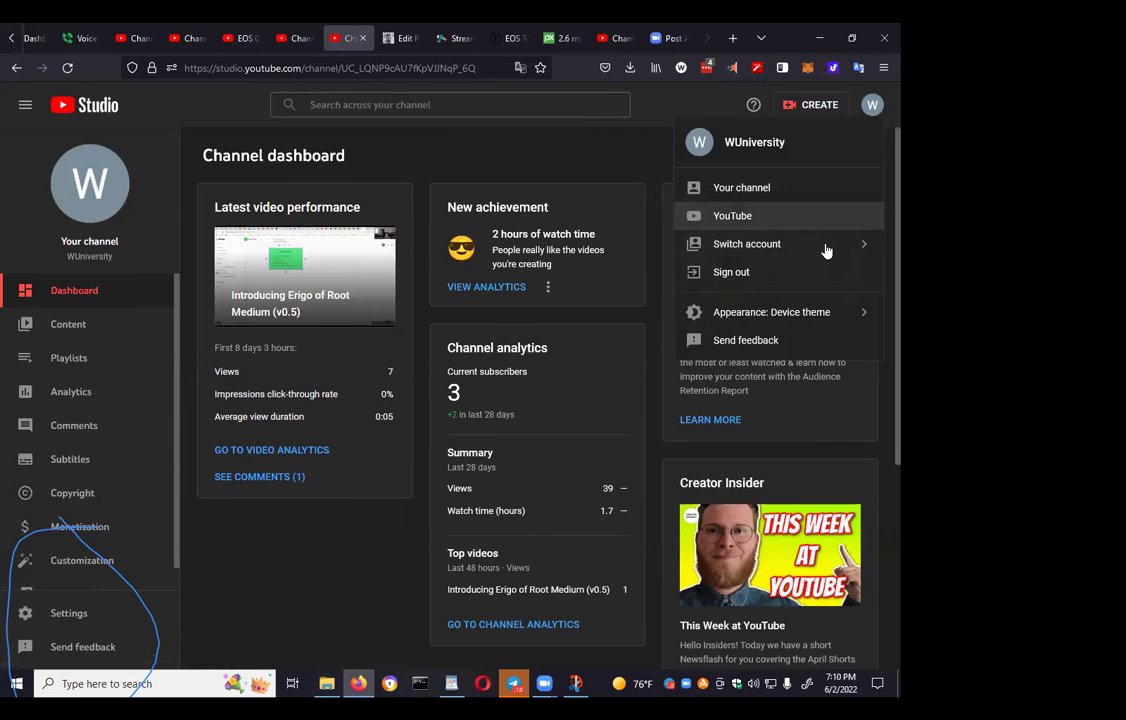
pyautogui.click(826, 246)
pyautogui.scroll(-4, 769, 395)
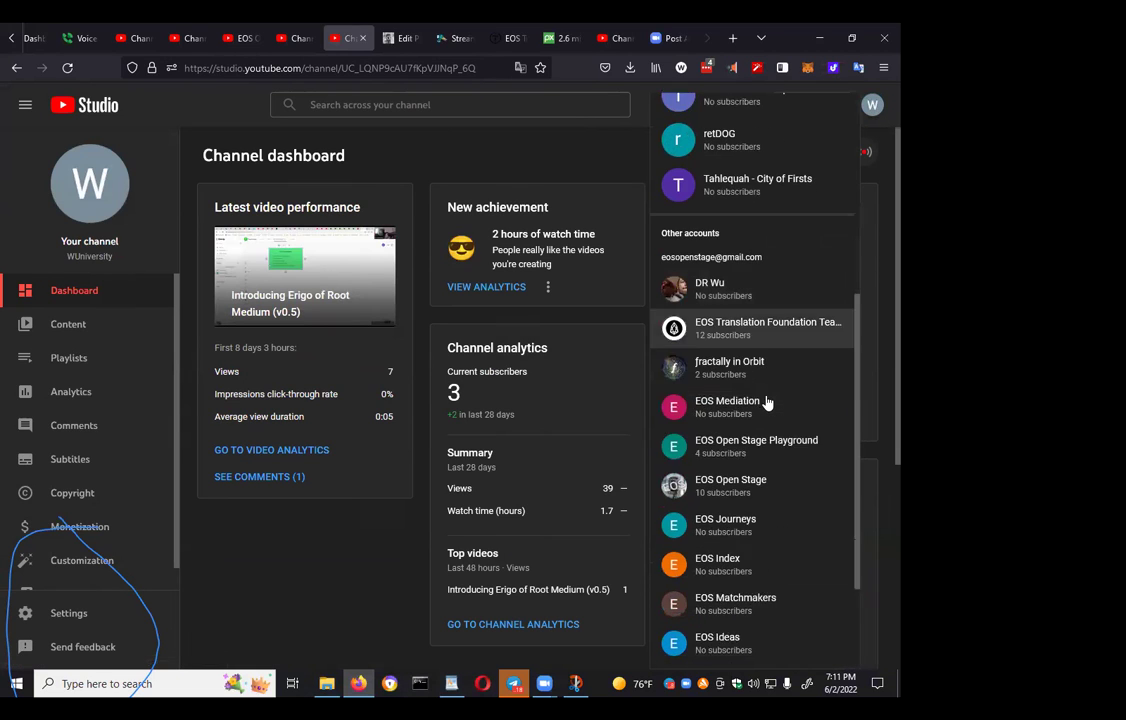
pyautogui.click(771, 445)
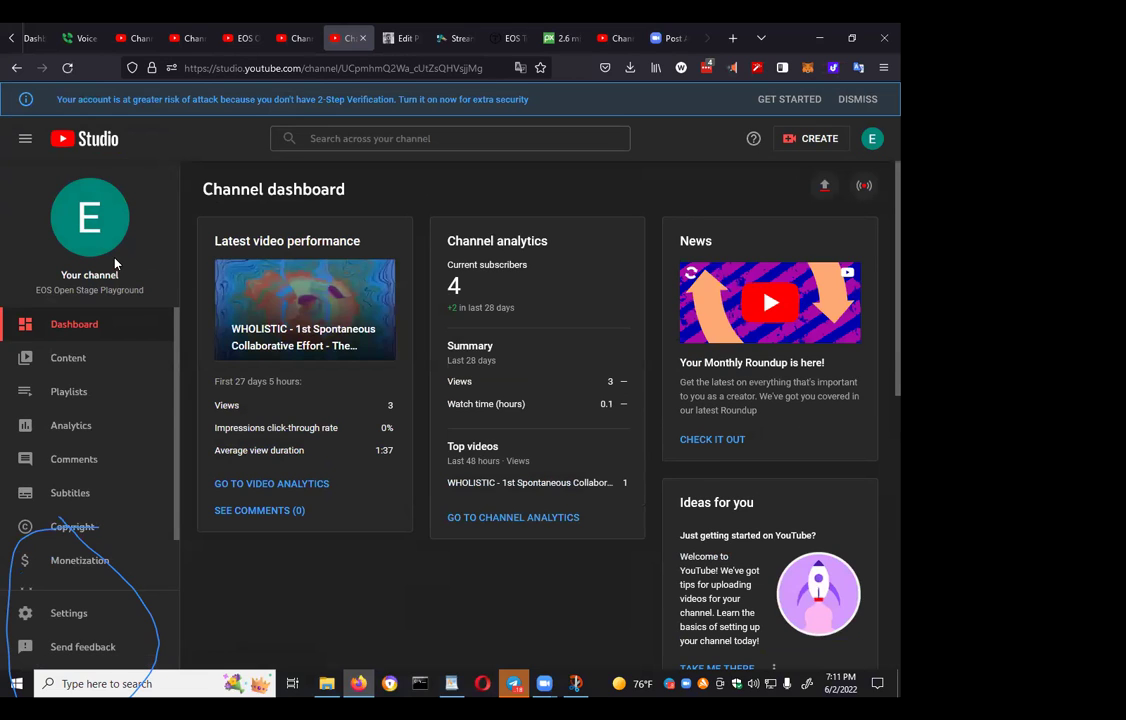
# - Open the Playground channel's About page and Customize channel, viewing its Basic info
pyautogui.click(76, 236)
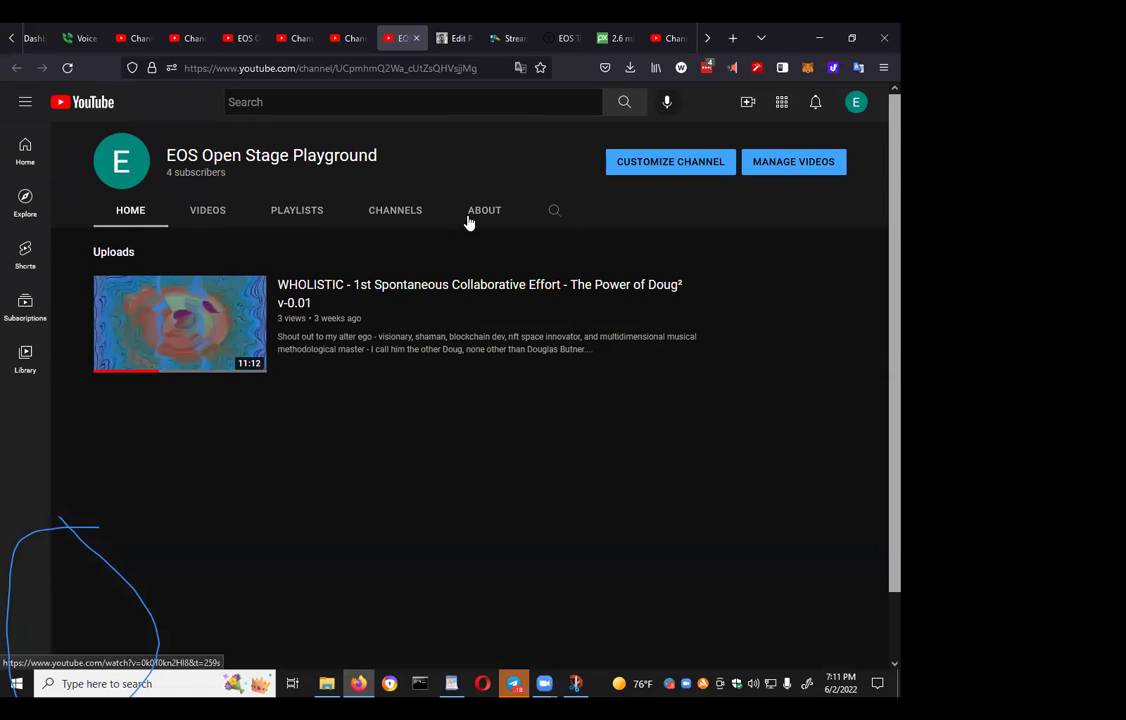
pyautogui.click(484, 212)
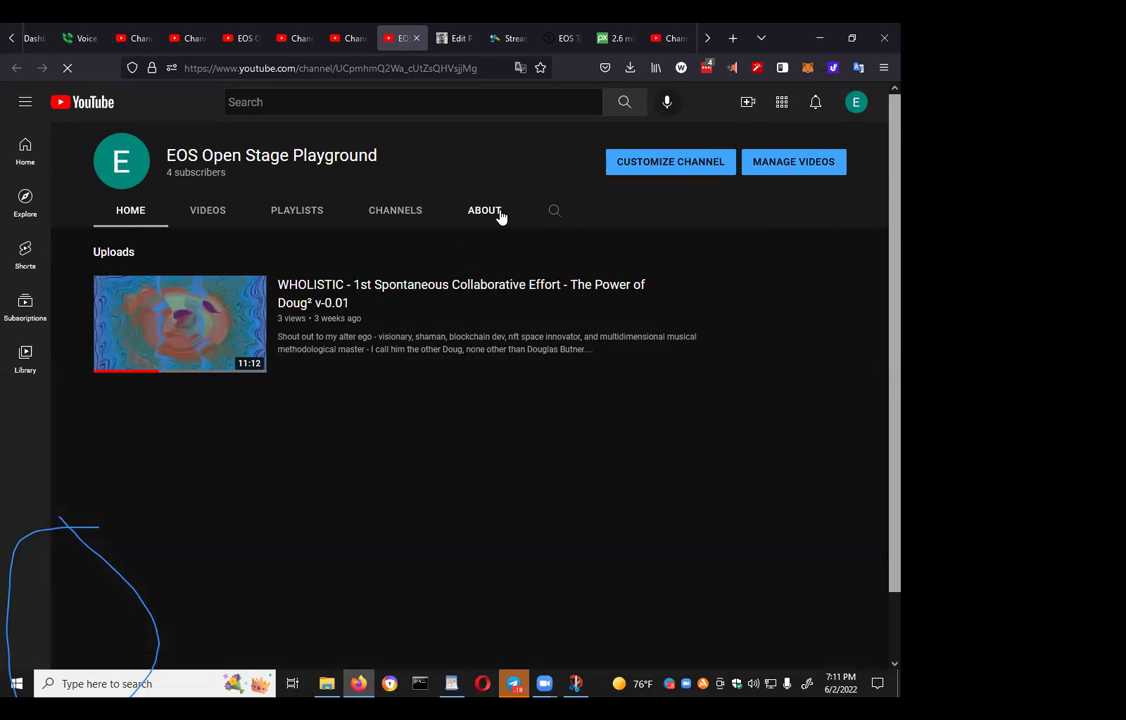
pyautogui.click(671, 163)
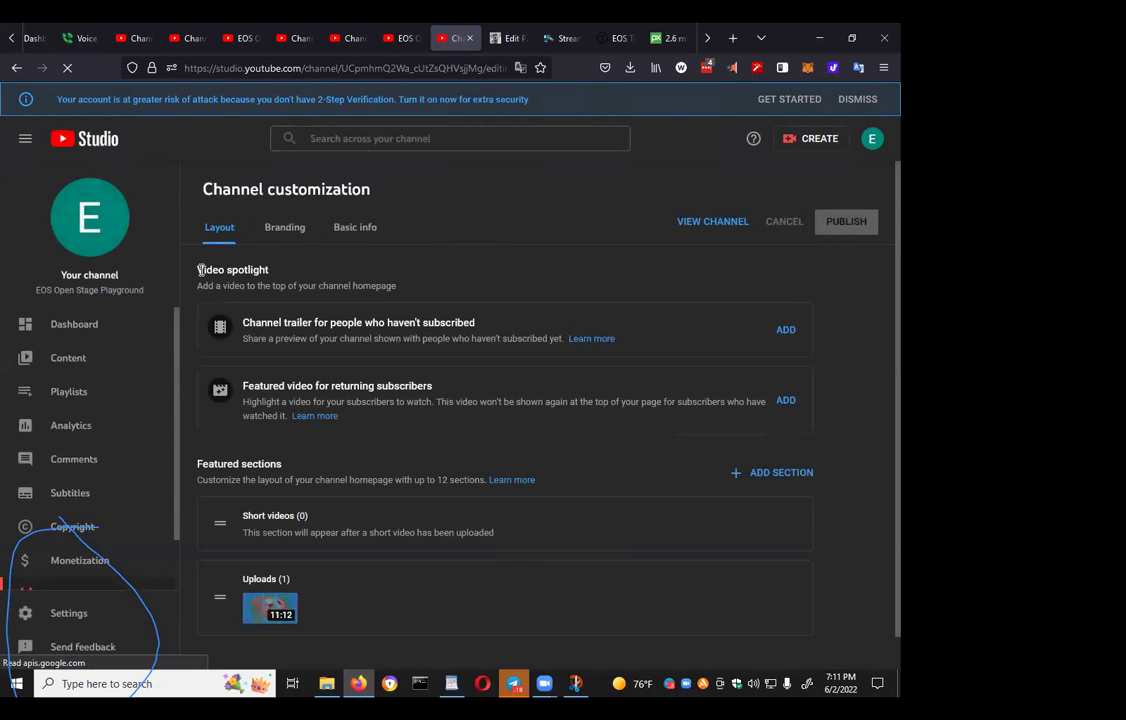
pyautogui.click(353, 232)
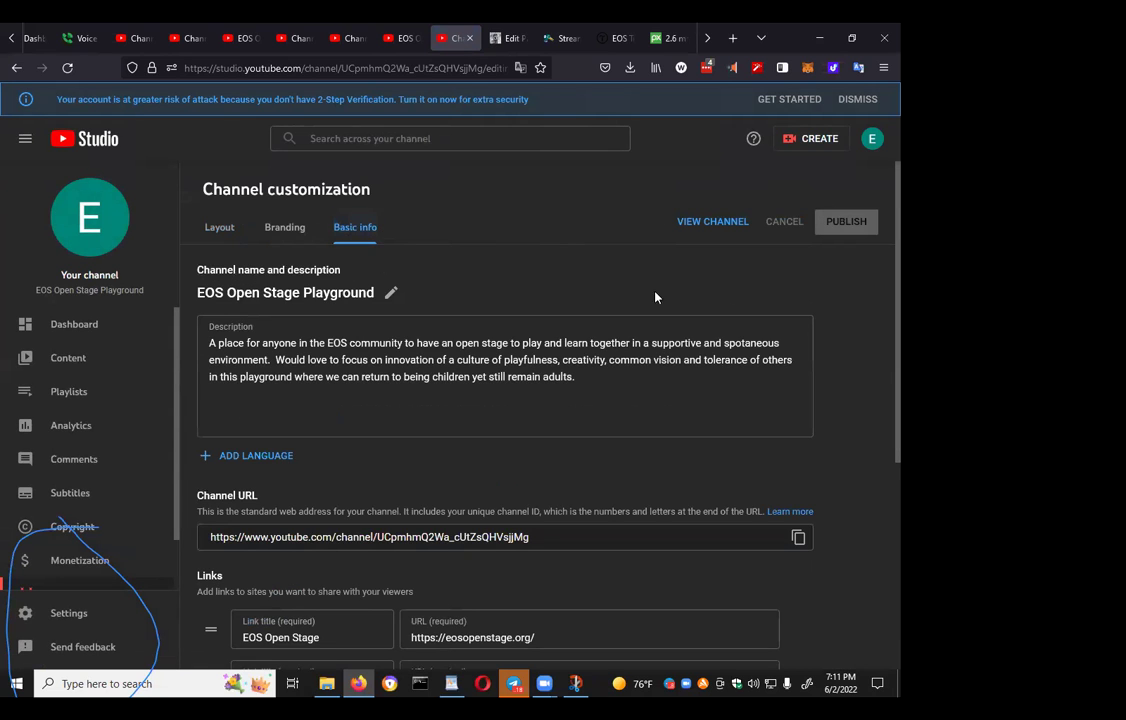
pyautogui.scroll(-2, 344, 320)
pyautogui.scroll(2, 294, 231)
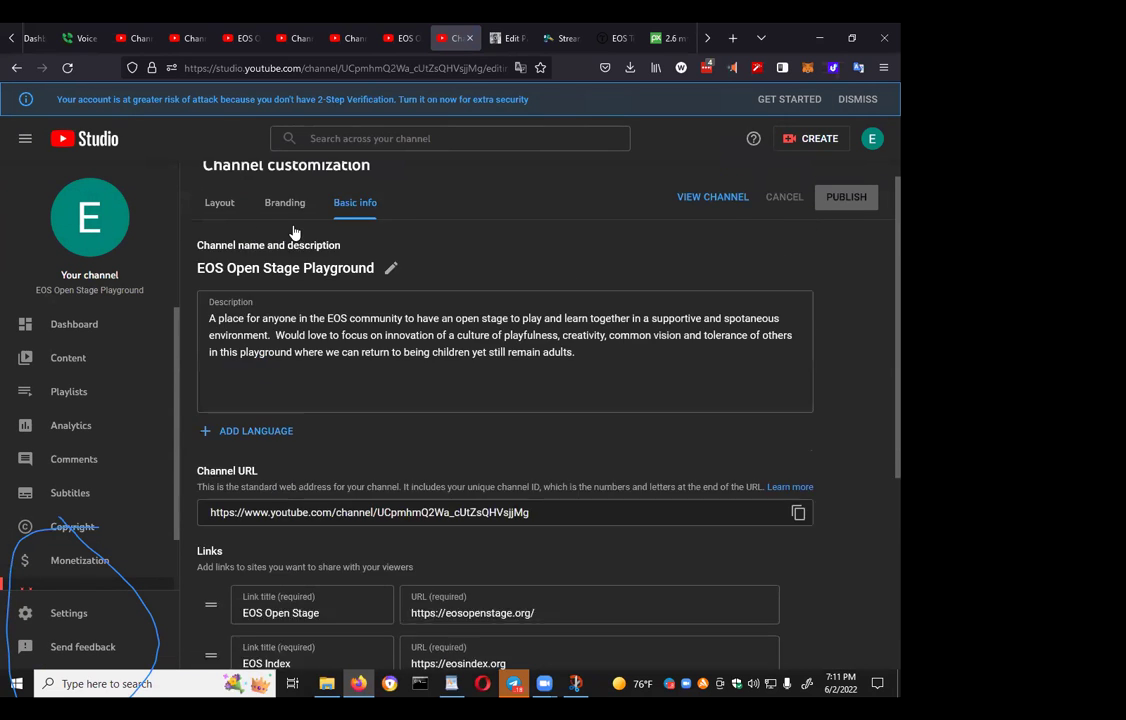
# - Review the Branding and Layout tabs, then the Basic info links to eosopenstage.org, eosindex.org and wuniversity.us
pyautogui.click(291, 231)
pyautogui.scroll(-2, 342, 302)
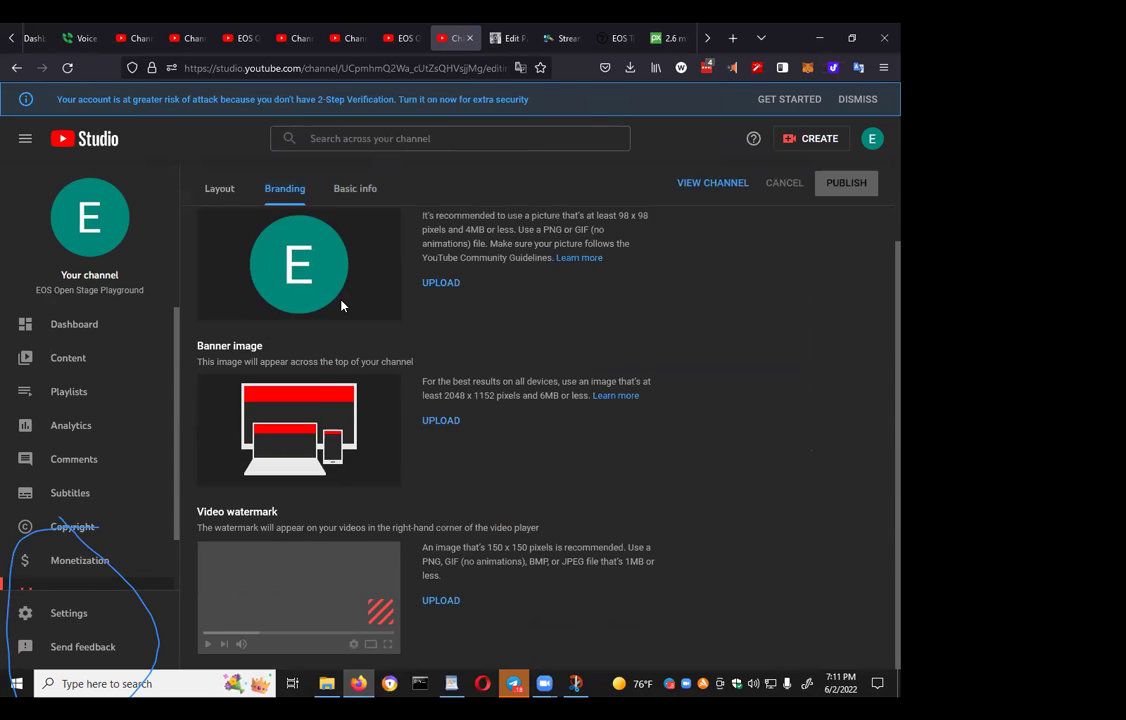
pyautogui.scroll(1, 243, 217)
pyautogui.click(215, 190)
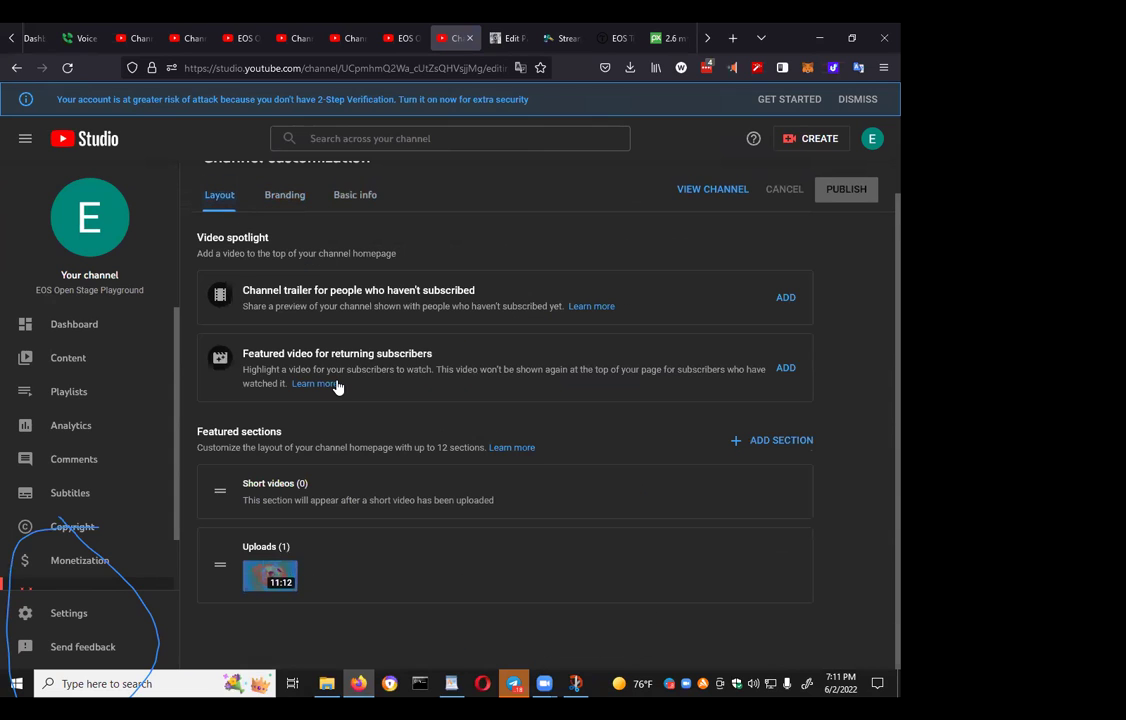
pyautogui.scroll(1, 340, 360)
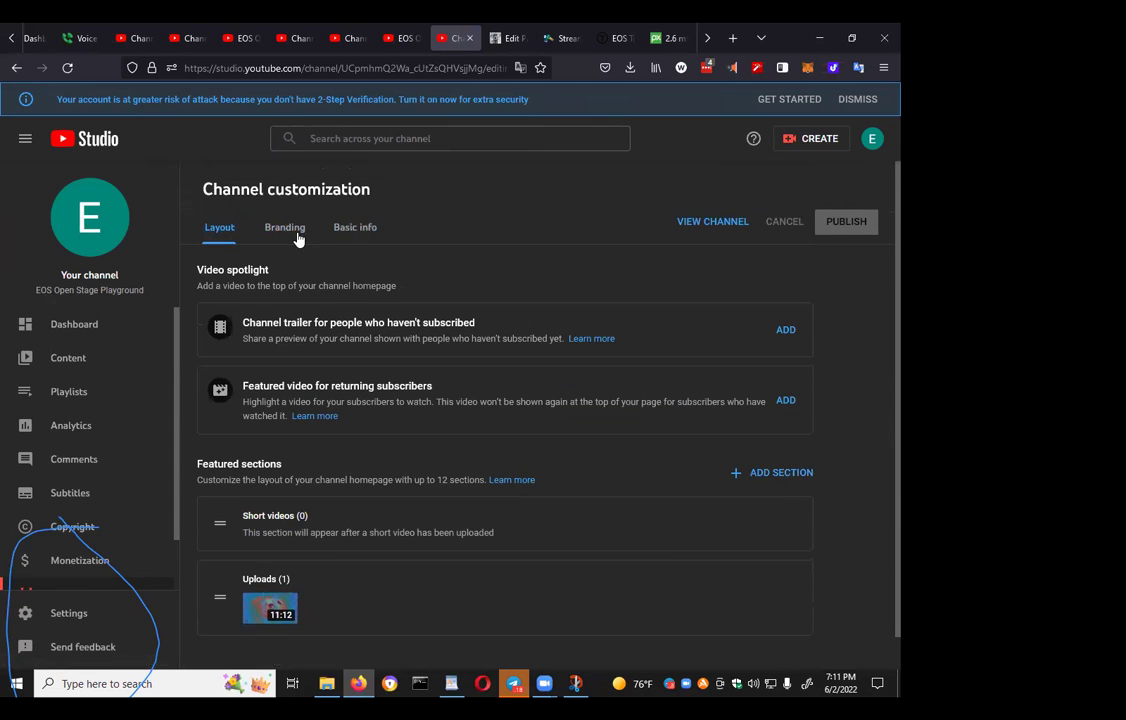
pyautogui.click(290, 230)
pyautogui.scroll(-1, 432, 369)
pyautogui.scroll(1, 380, 341)
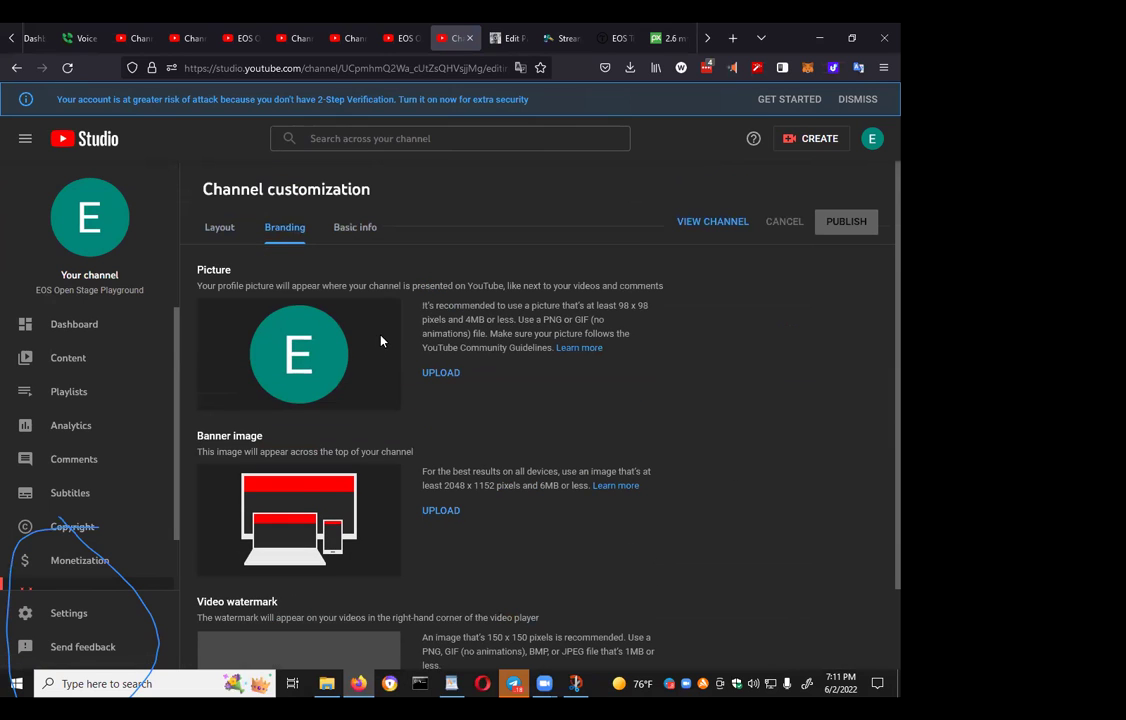
pyautogui.click(362, 237)
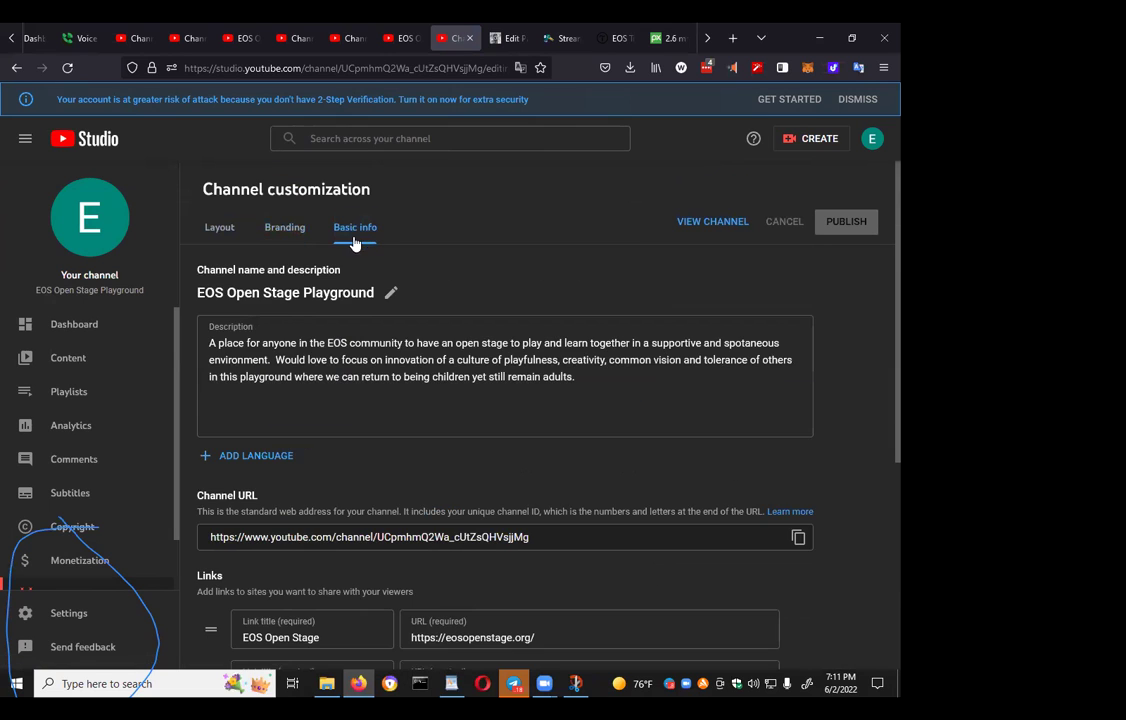
pyautogui.scroll(-3, 297, 237)
pyautogui.scroll(-1, 220, 334)
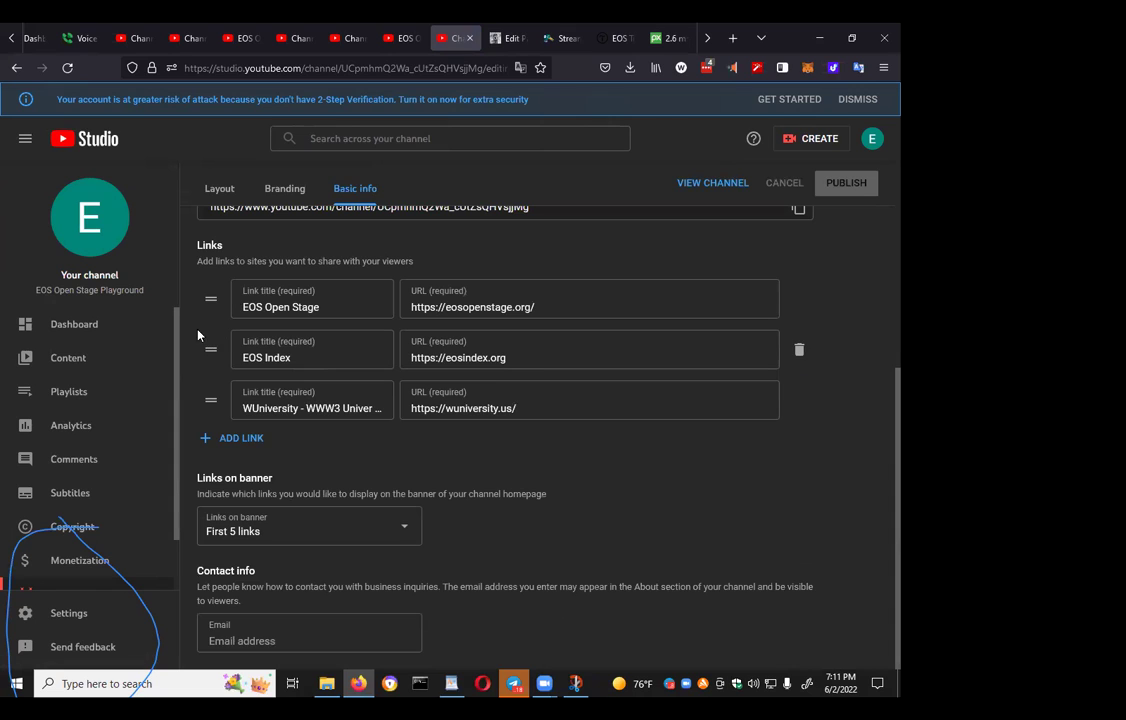
# - Open the Playground channel's Feature eligibility page in YouTube Studio settings
pyautogui.click(45, 612)
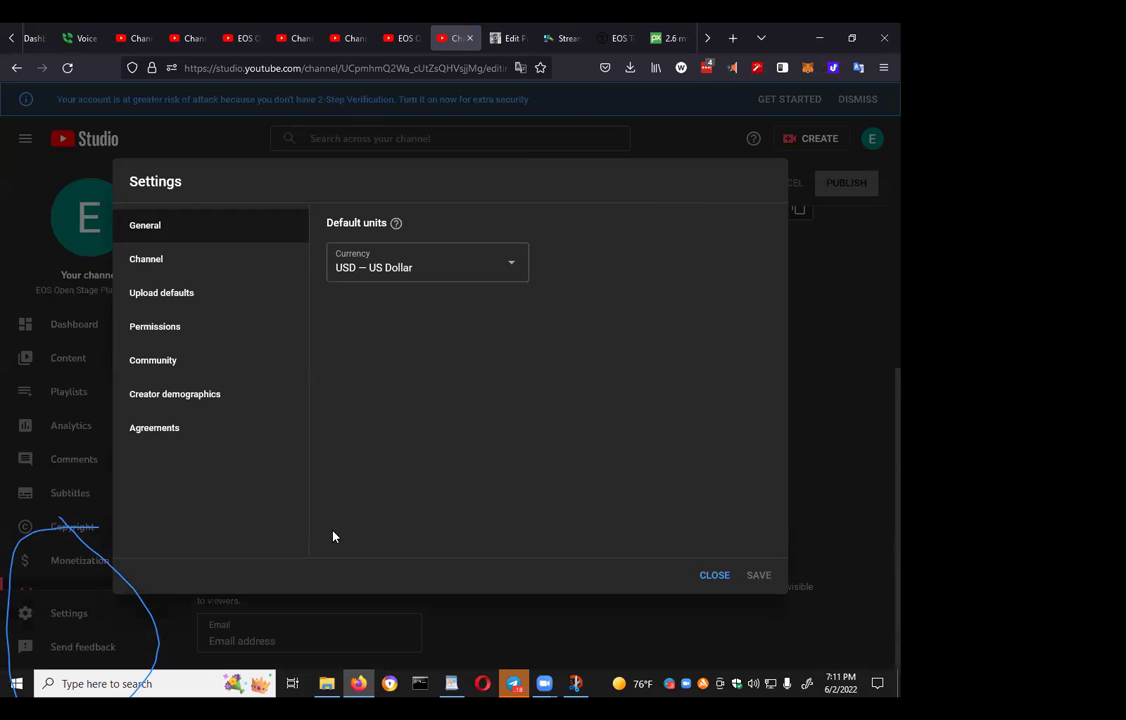
pyautogui.click(217, 259)
pyautogui.click(478, 236)
pyautogui.click(556, 236)
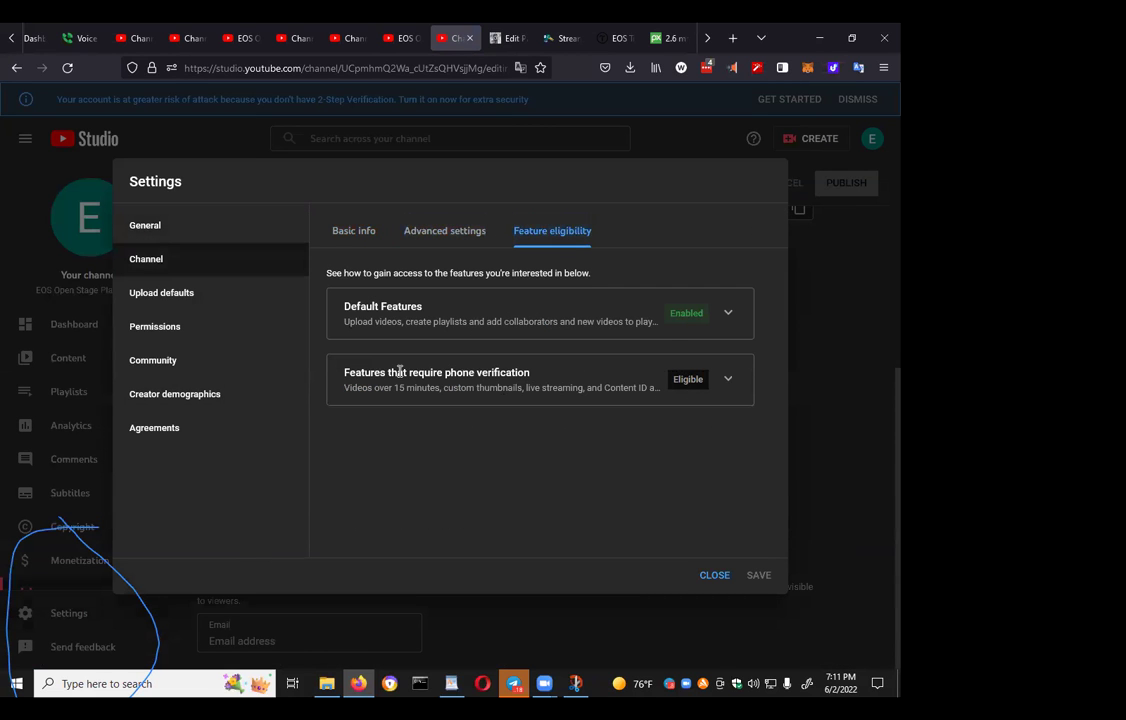
# - Expand the features requiring phone verification and start phone verification, with United States selected
pyautogui.moveTo(350, 392); pyautogui.dragTo(487, 404)
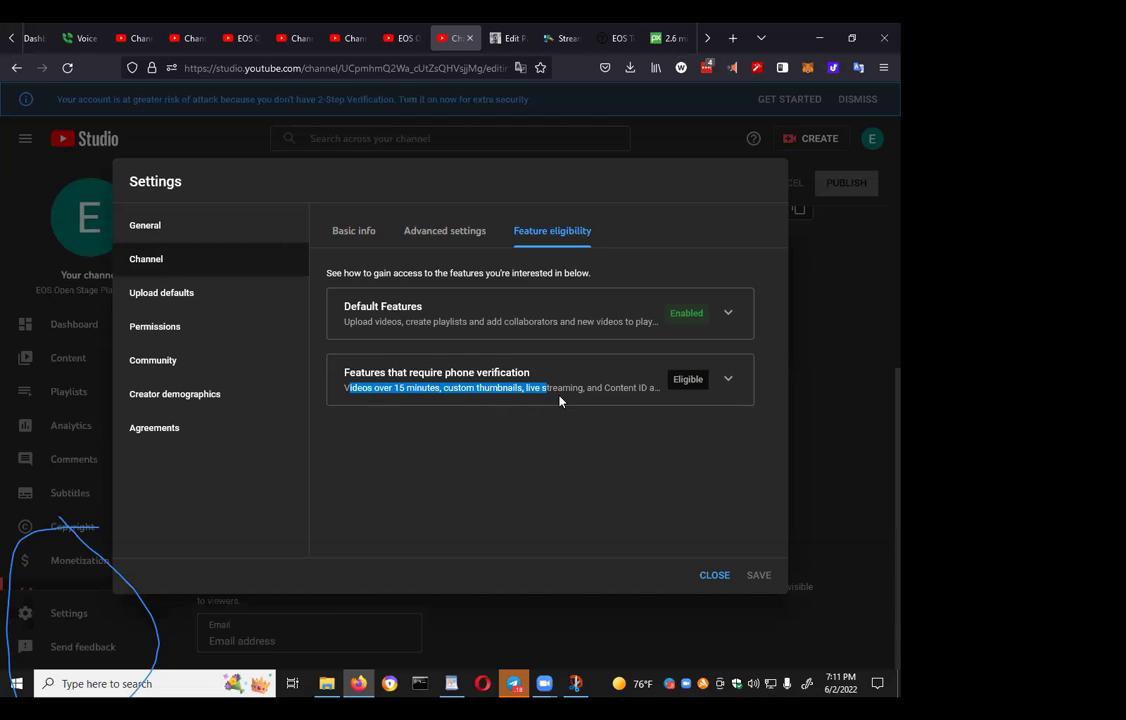
pyautogui.moveTo(585, 399); pyautogui.dragTo(694, 380)
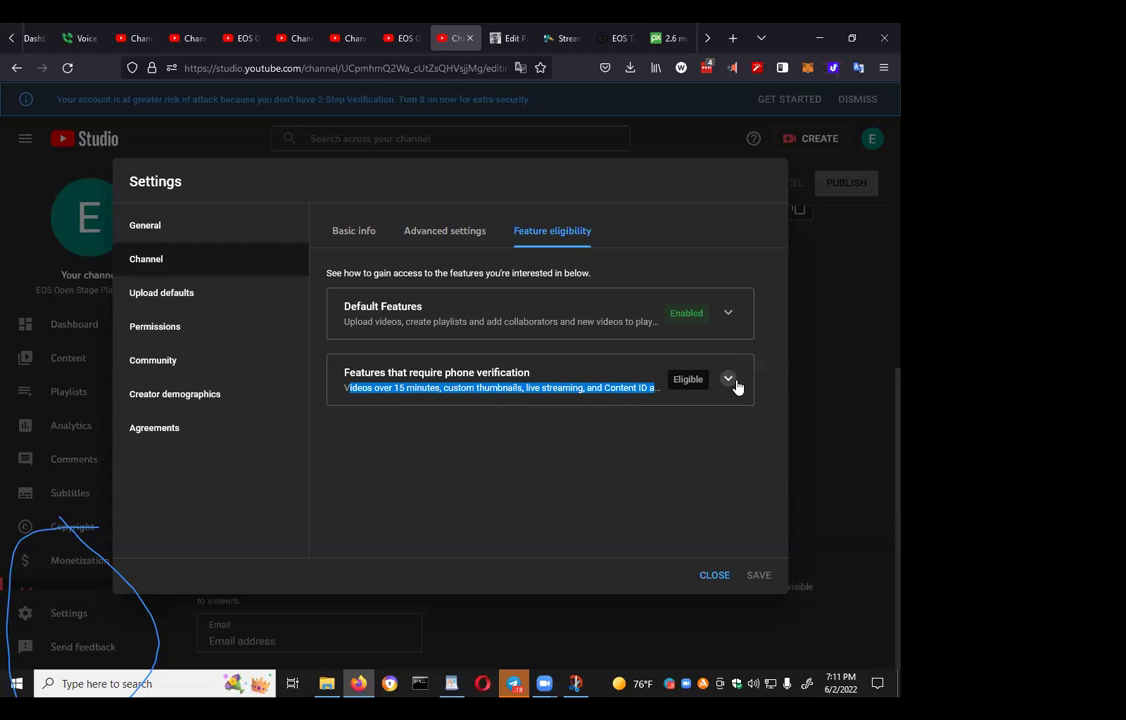
pyautogui.click(730, 381)
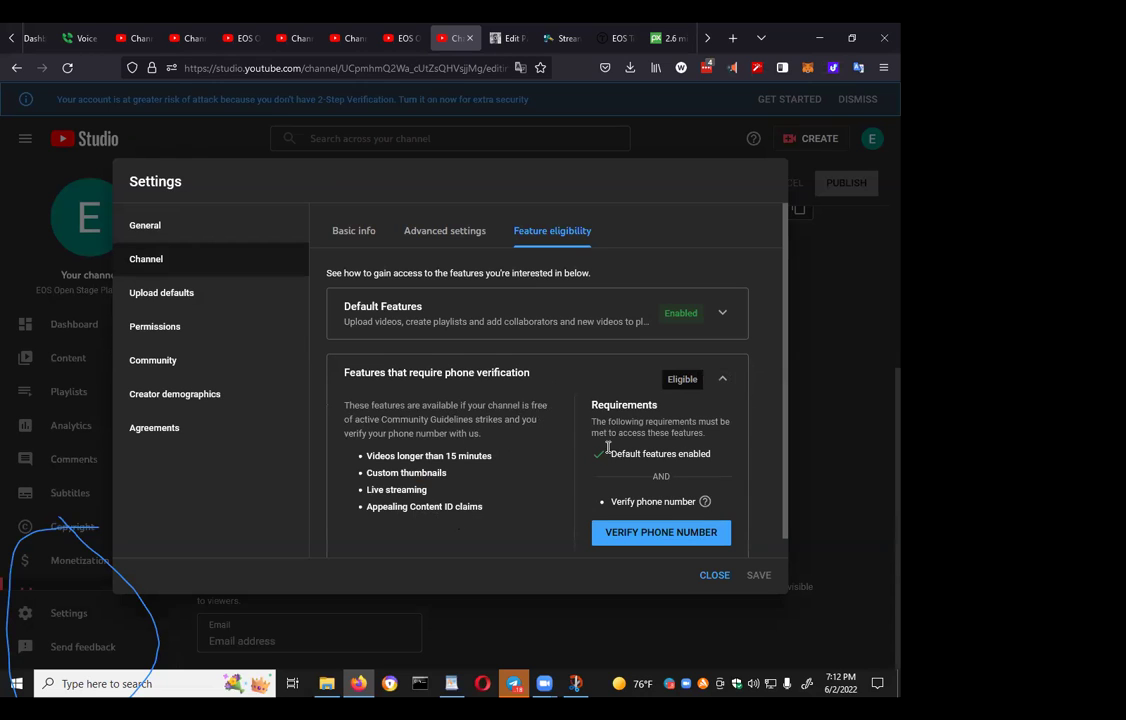
pyautogui.click(655, 534)
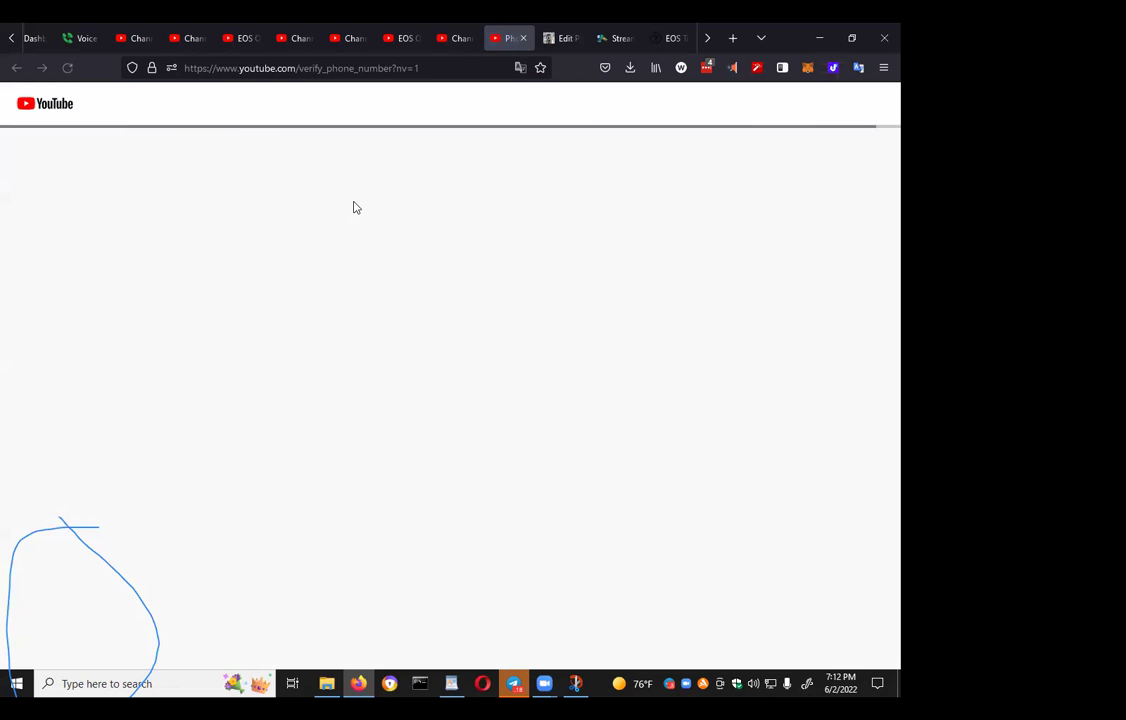
pyautogui.click(59, 337)
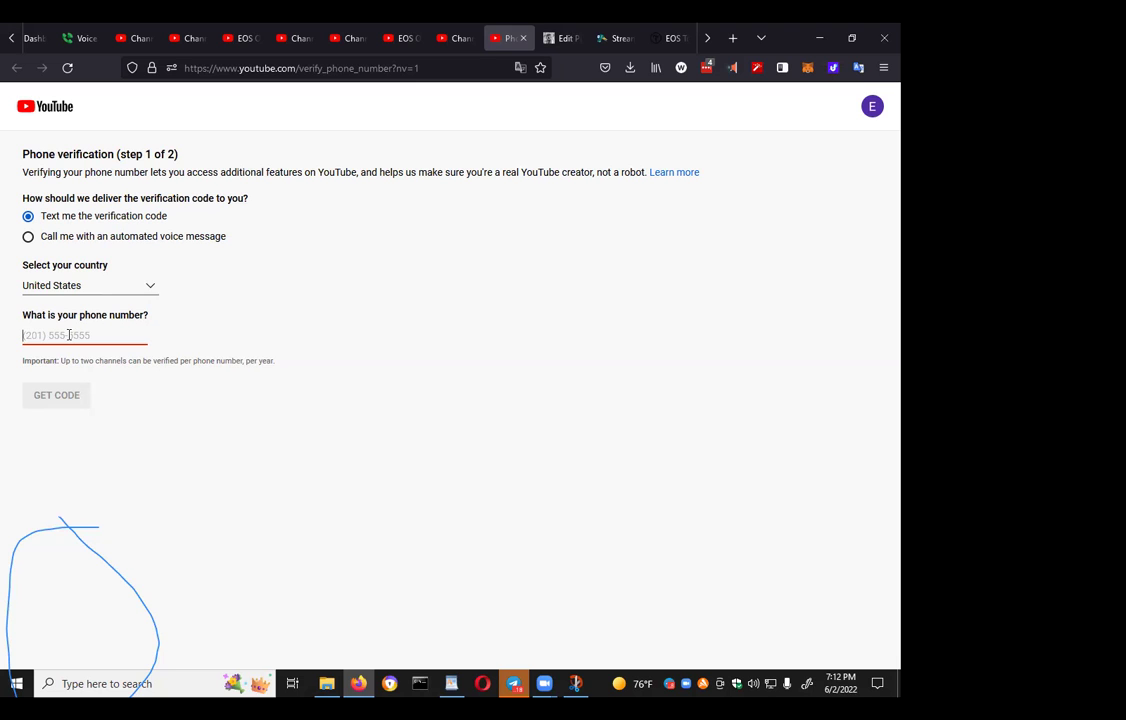
# - Choose Venezuela as the verification country and enter the phone number that will receive the code
pyautogui.click(90, 285)
pyautogui.scroll(10, 100, 430)
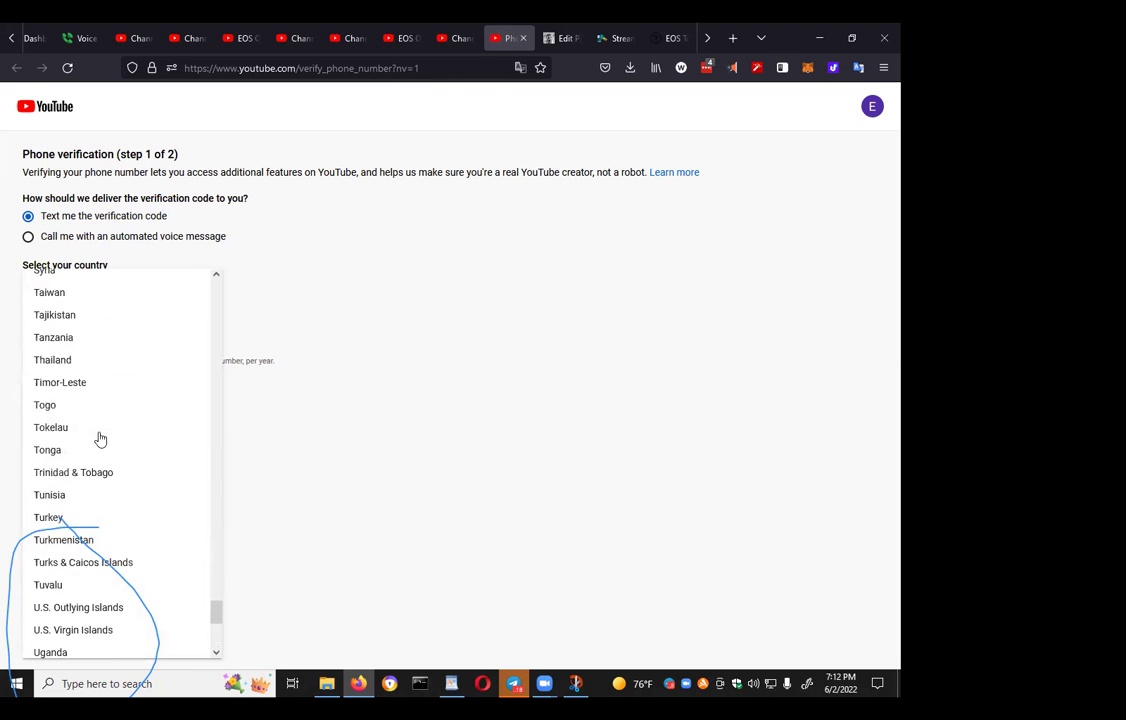
pyautogui.scroll(12, 100, 437)
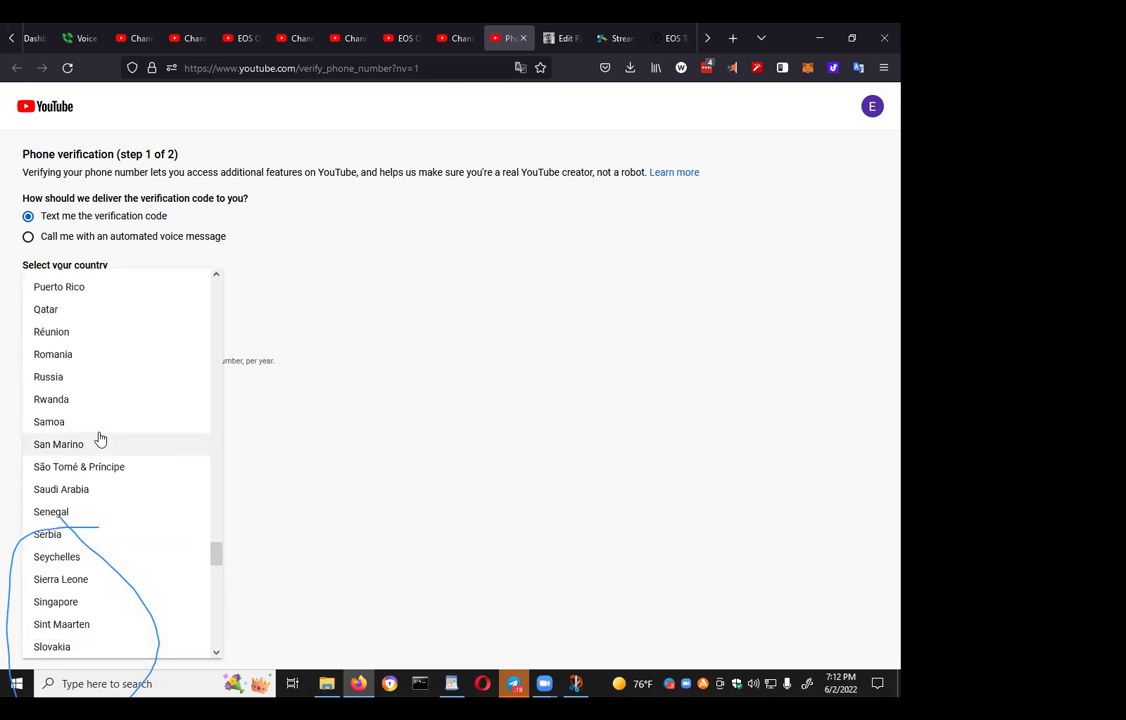
pyautogui.scroll(2, 100, 438)
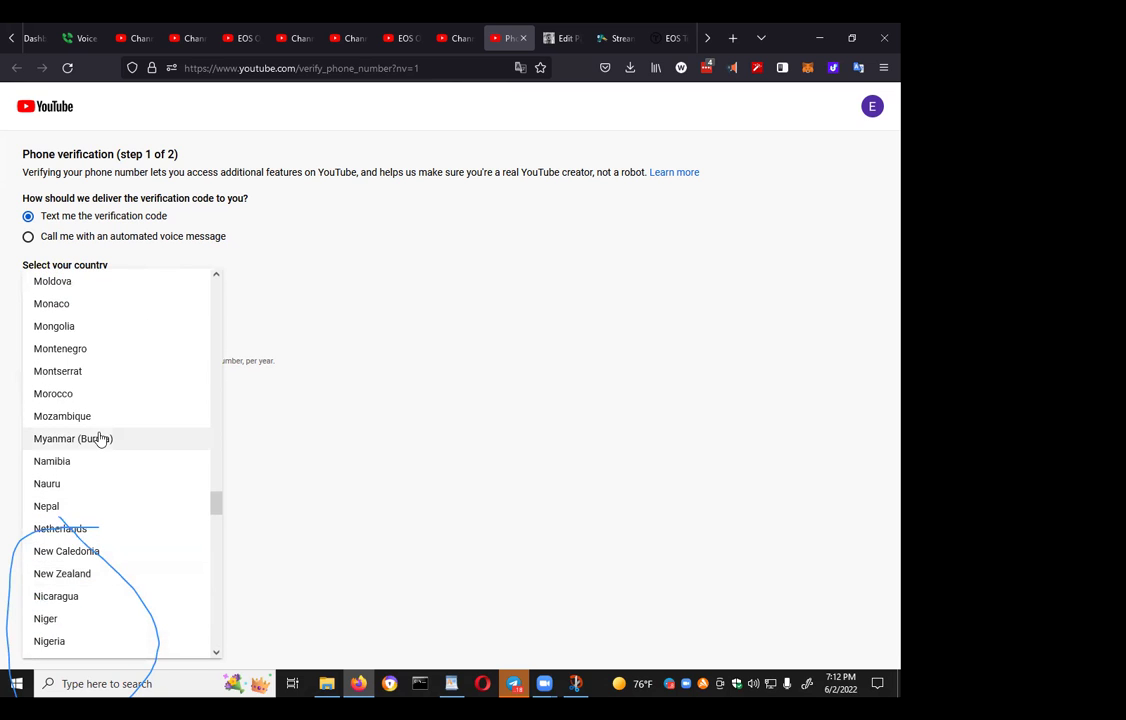
pyautogui.scroll(4, 97, 438)
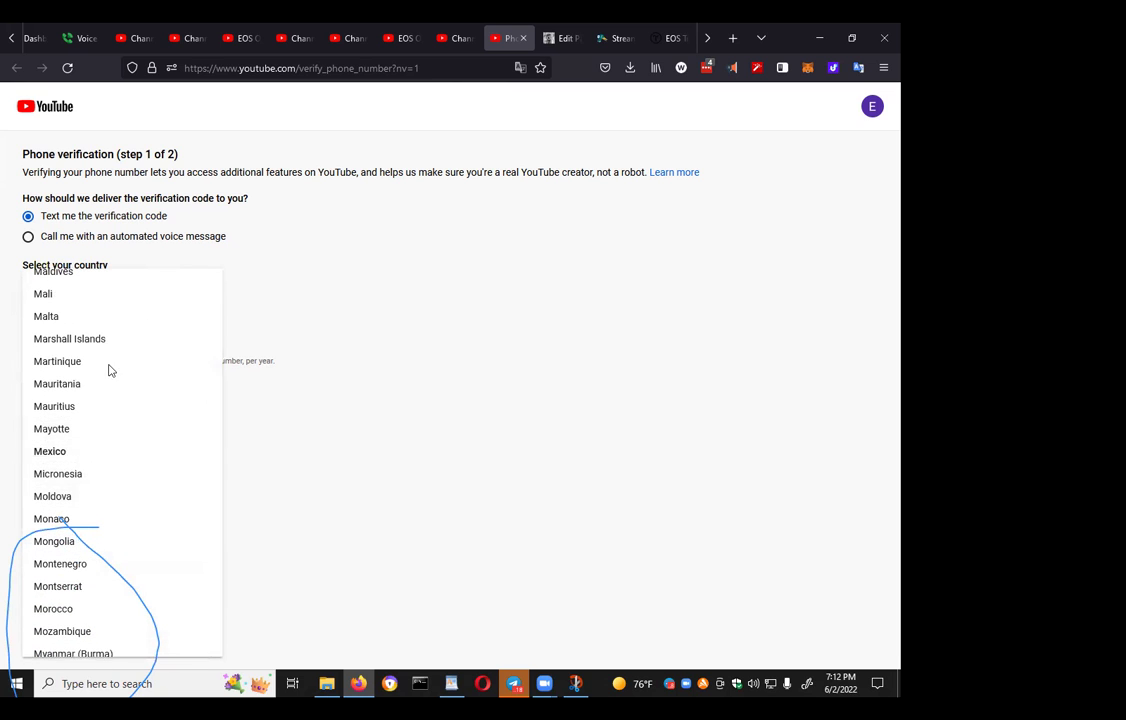
pyautogui.press('Escape')
pyautogui.click(121, 281)
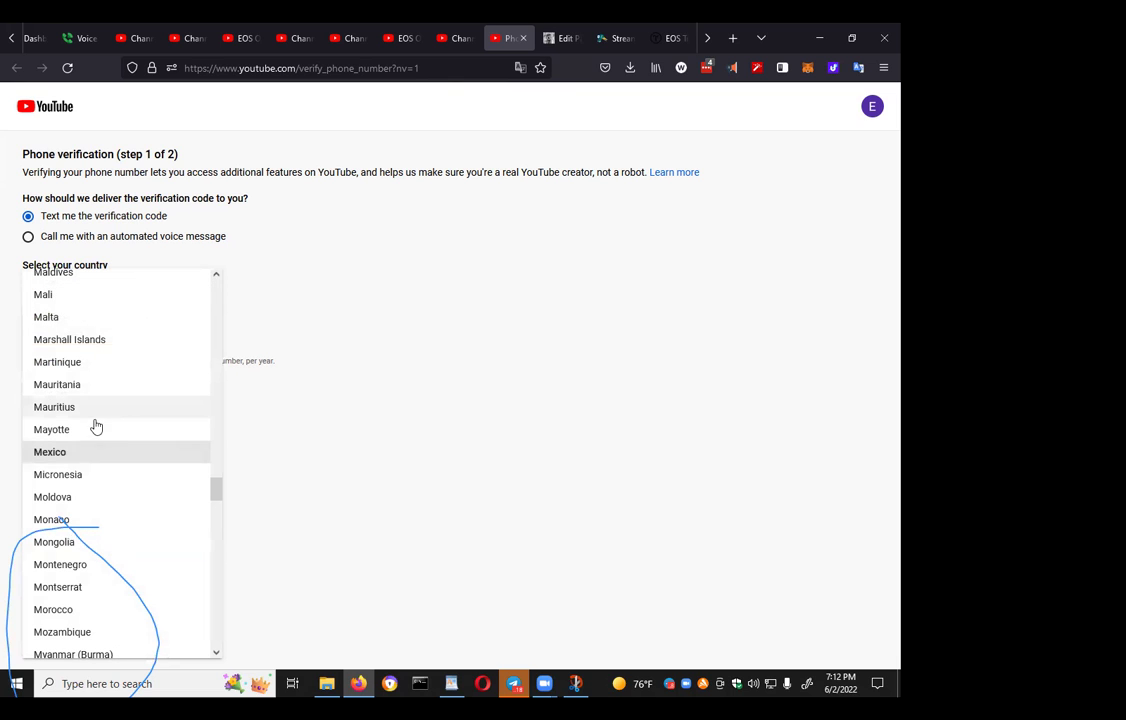
pyautogui.scroll(-20, 92, 460)
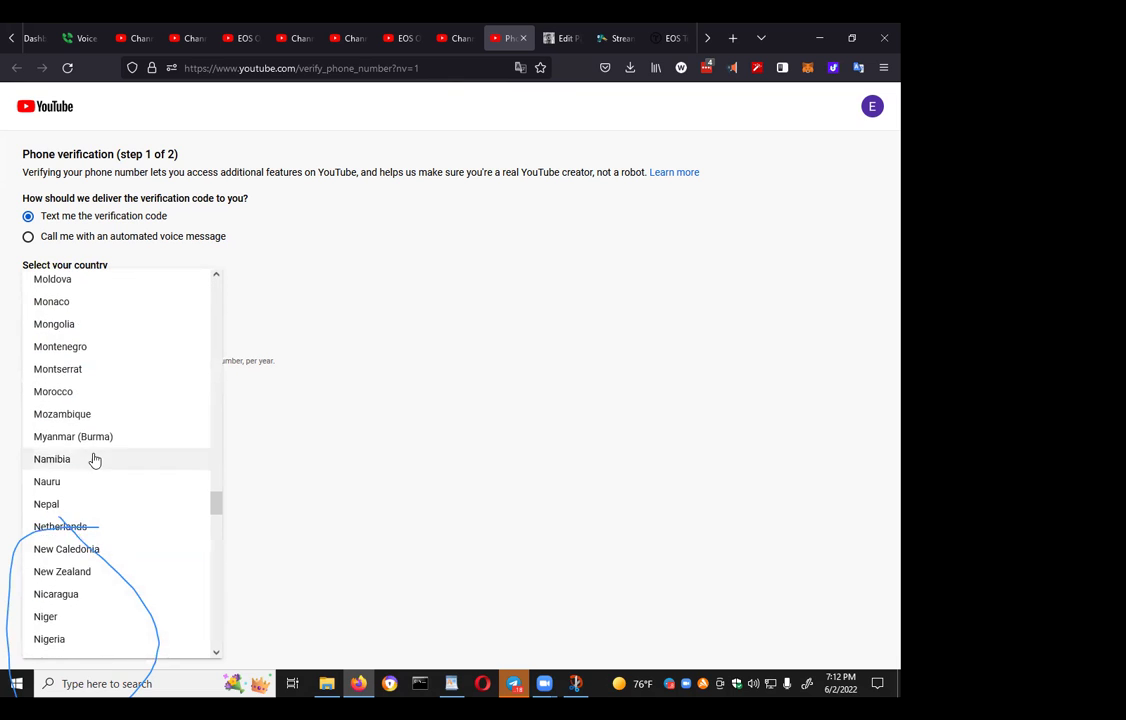
pyautogui.scroll(-5, 88, 466)
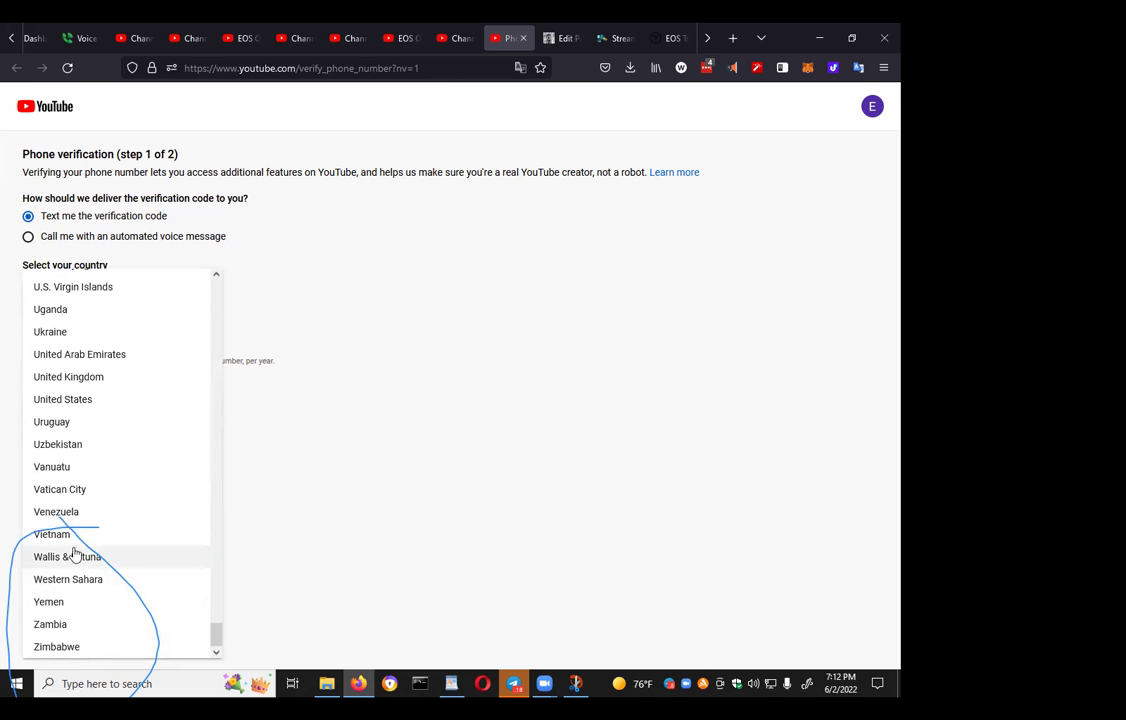
pyautogui.click(73, 515)
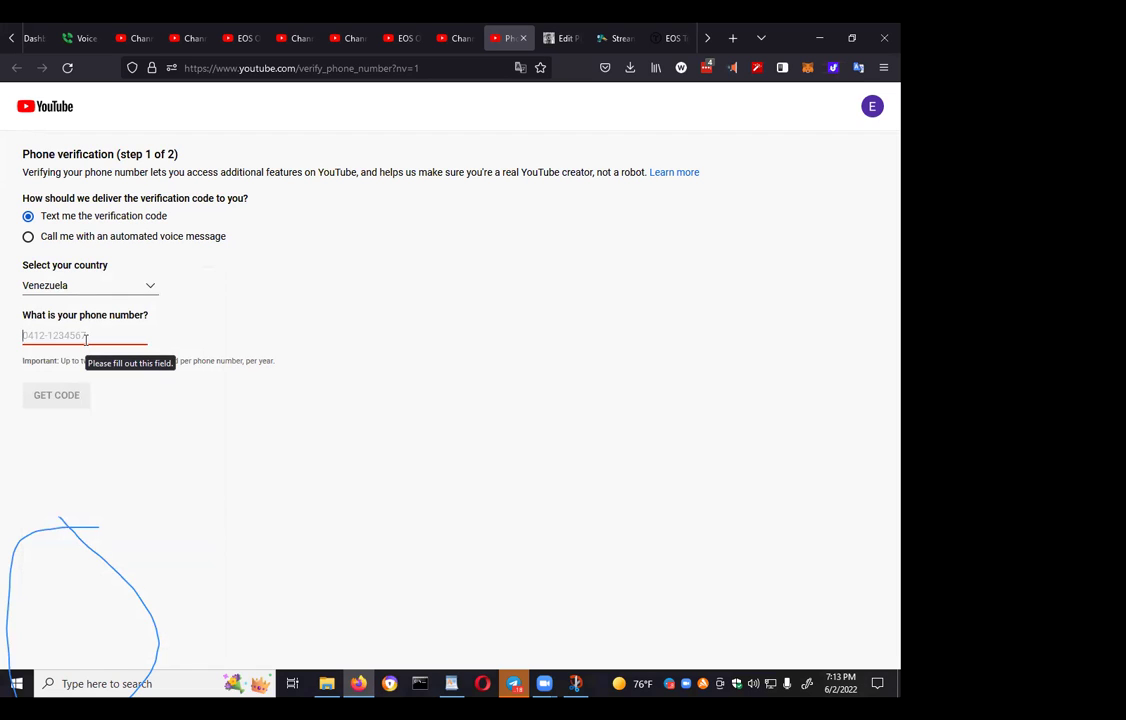
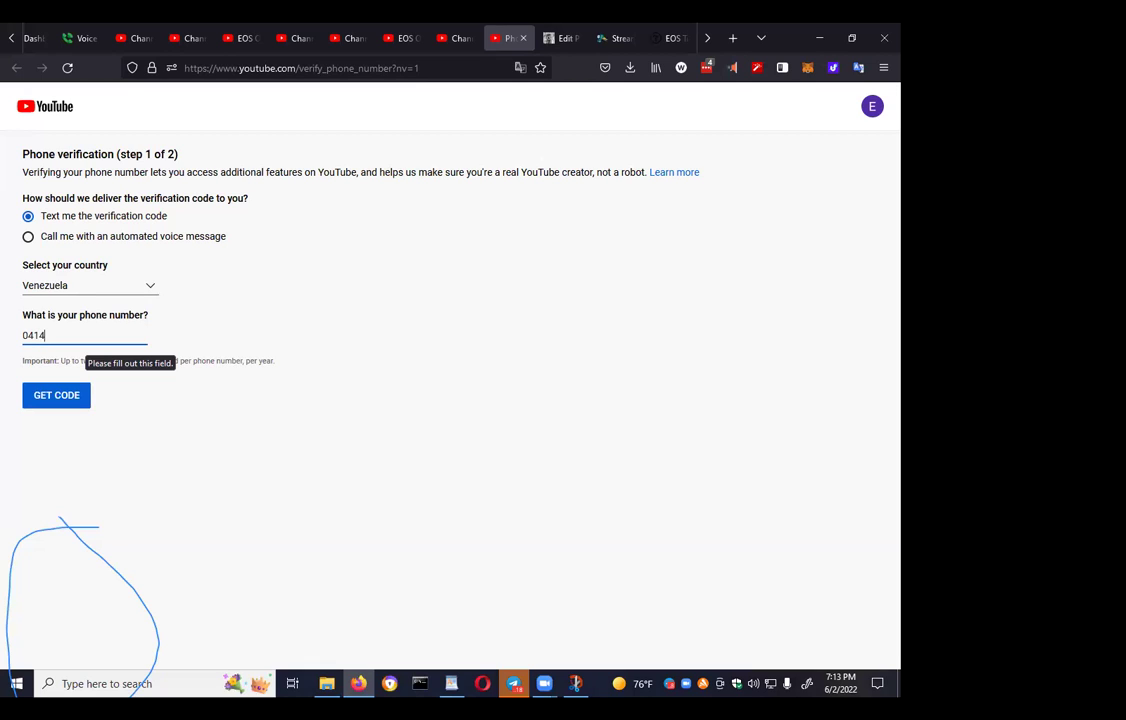
# - Request the code by text, then enter and submit the received 6-digit verification code
pyautogui.click(60, 395)
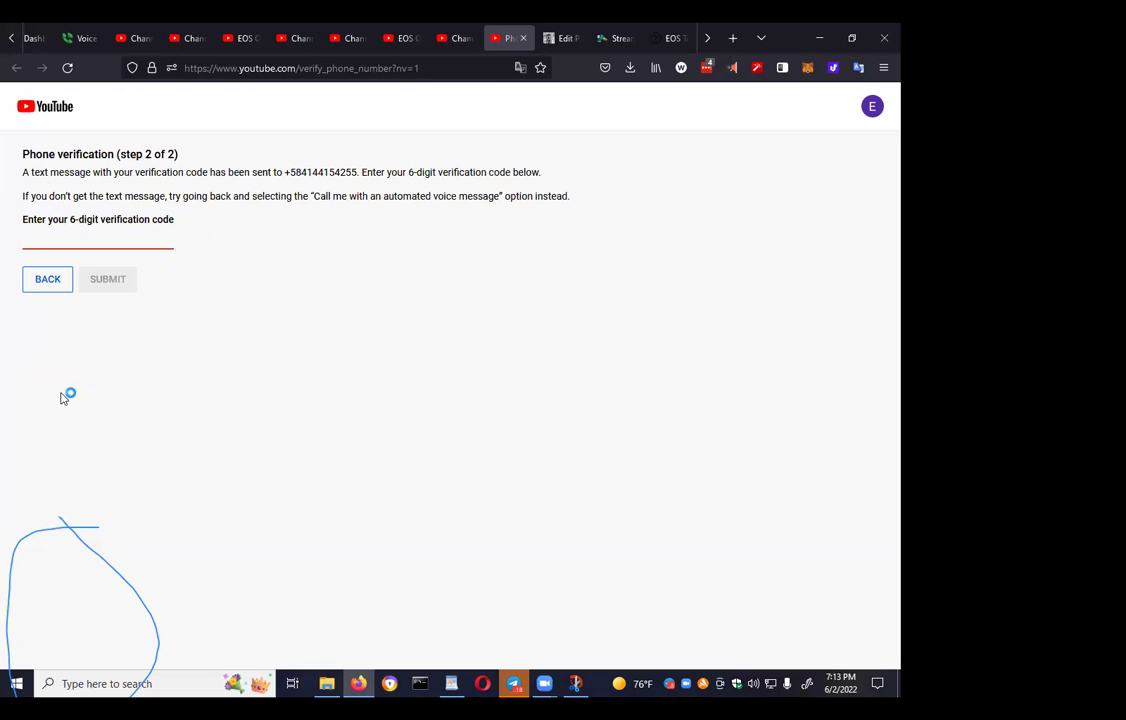
pyautogui.click(67, 239)
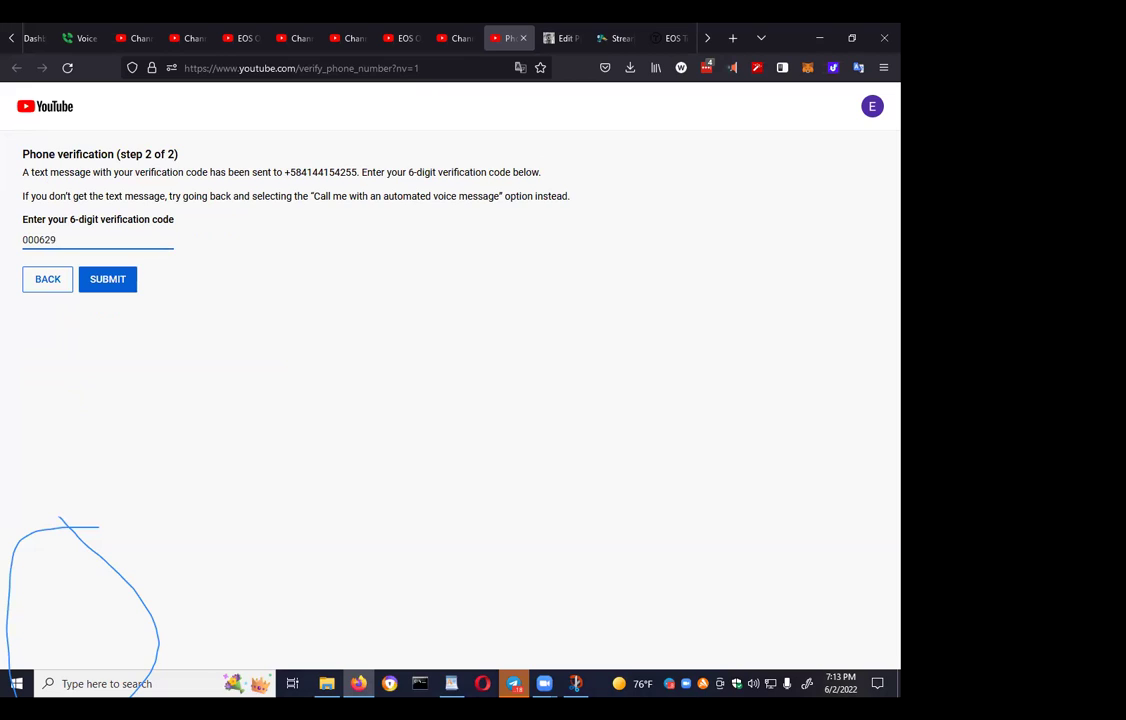
pyautogui.click(110, 280)
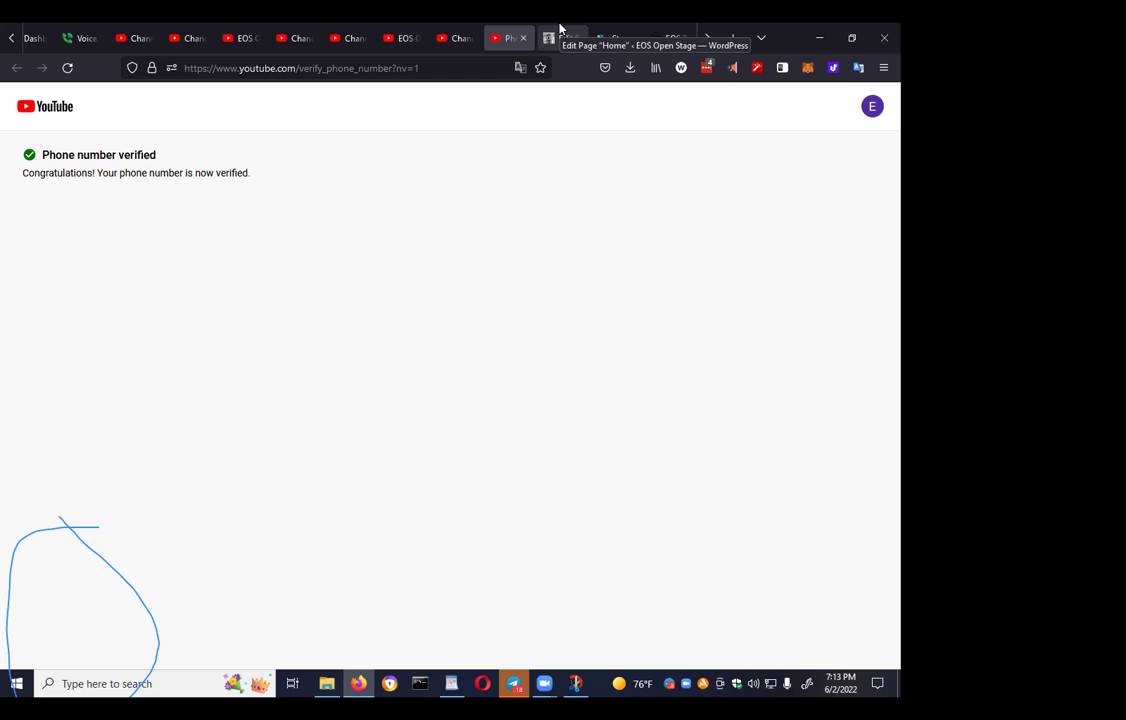
# - Check YouTube Studio's Feature eligibility, where live streaming now shows Enabled
pyautogui.click(560, 36)
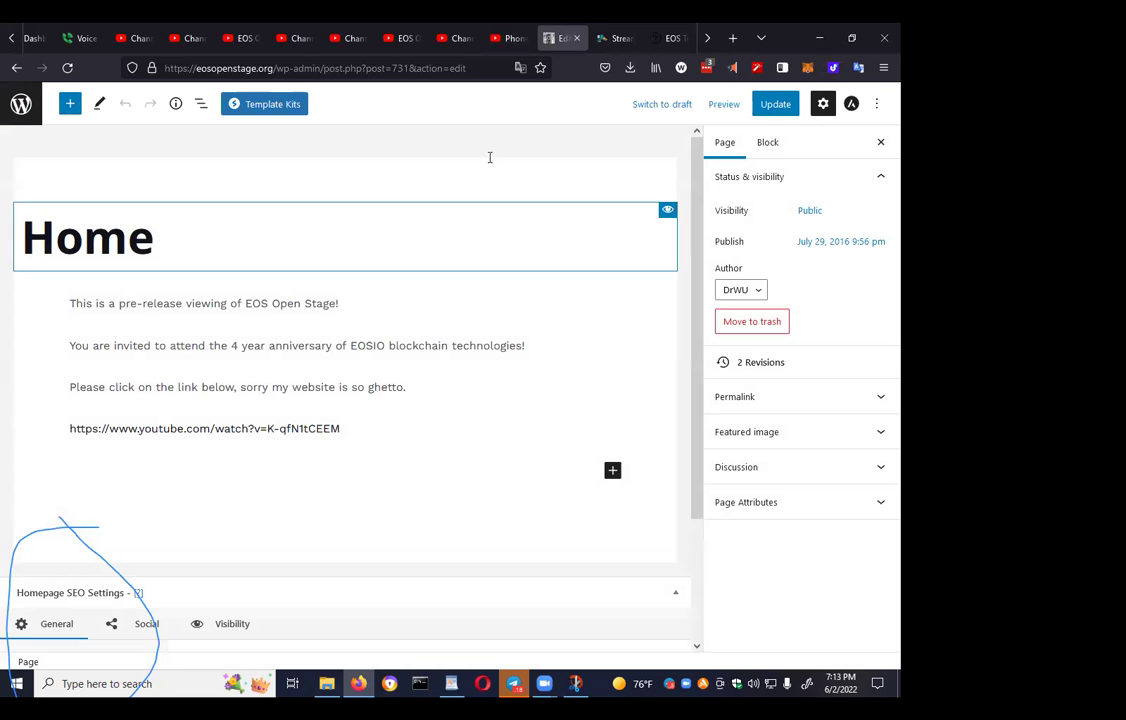
pyautogui.click(507, 36)
pyautogui.click(452, 38)
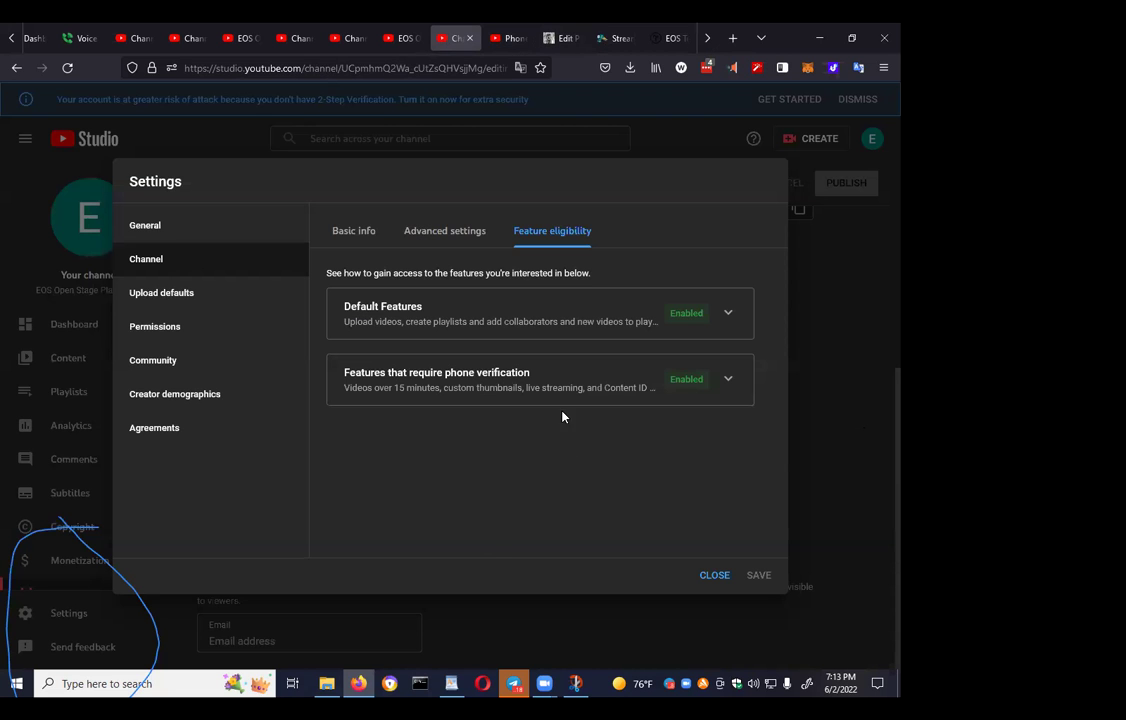
# - Load streamyard.com in the tab holding the channel About page
pyautogui.click(400, 38)
pyautogui.click(283, 68)
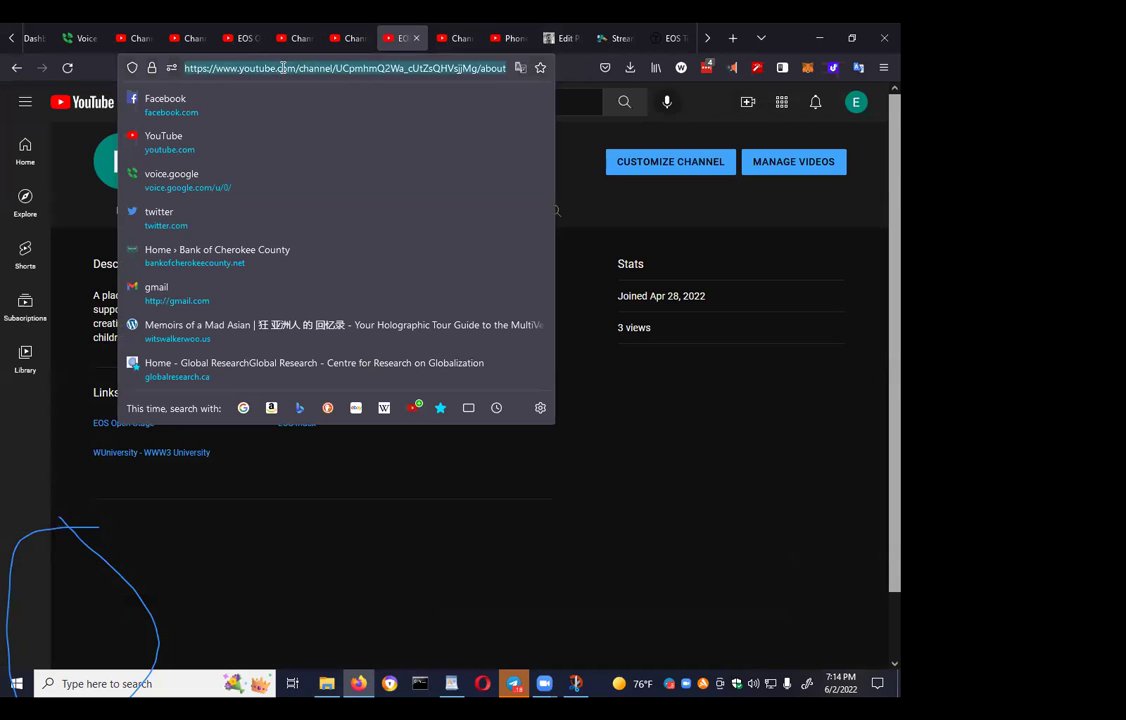
pyautogui.write('streamyard.com/')
pyautogui.press('Return')
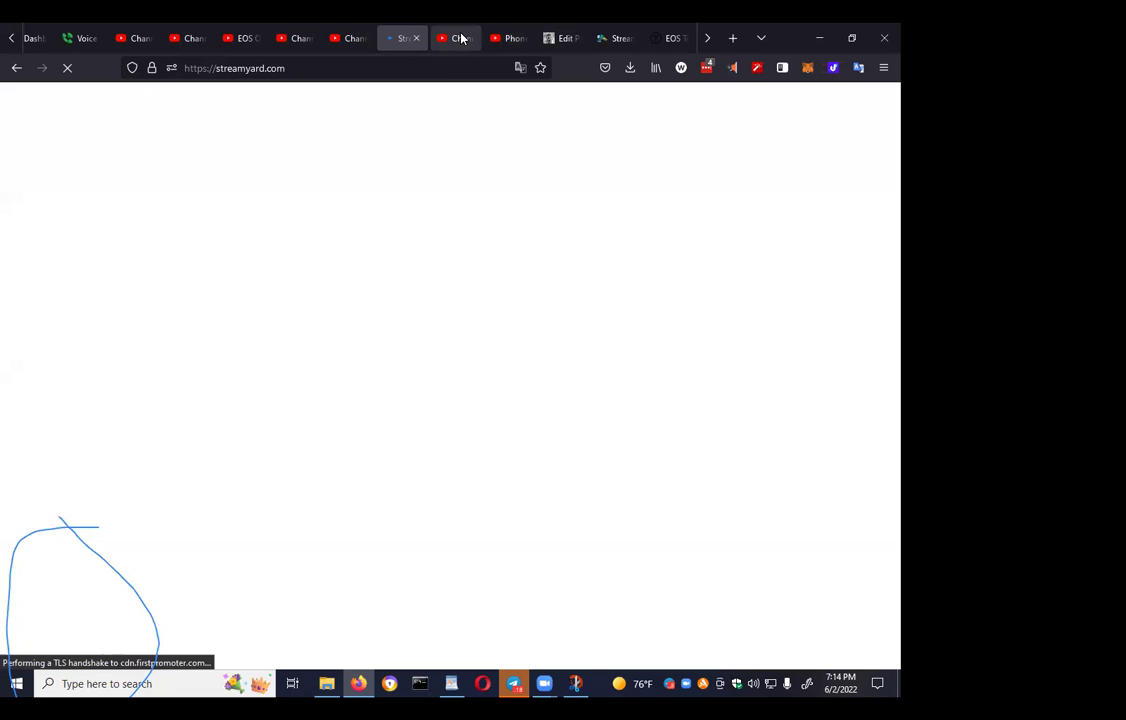
pyautogui.click(461, 38)
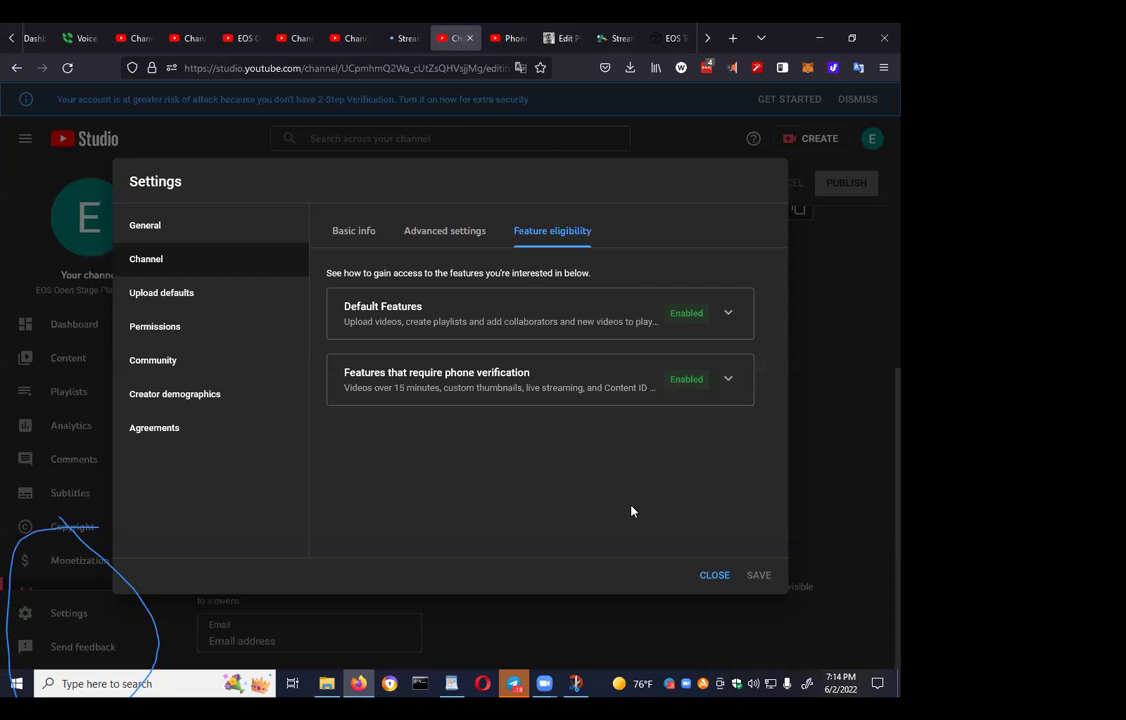
pyautogui.click(701, 575)
pyautogui.click(398, 37)
pyautogui.click(277, 259)
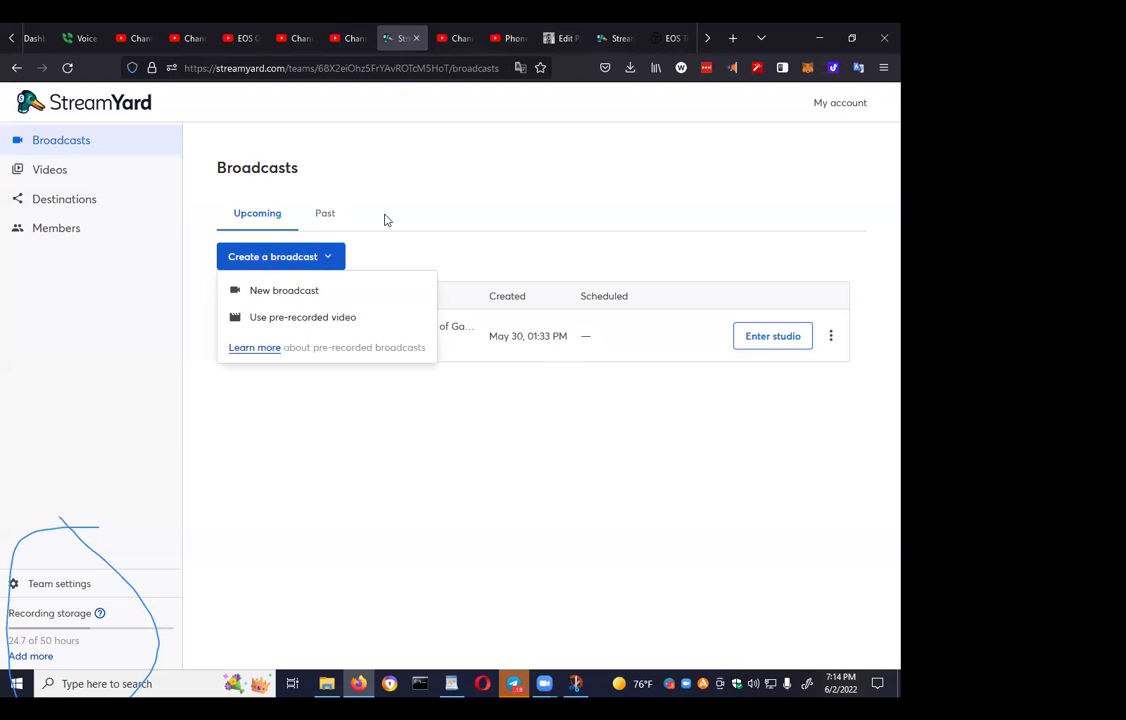
# - Start a new broadcast and add a YouTube Channel as its destination
pyautogui.click(327, 294)
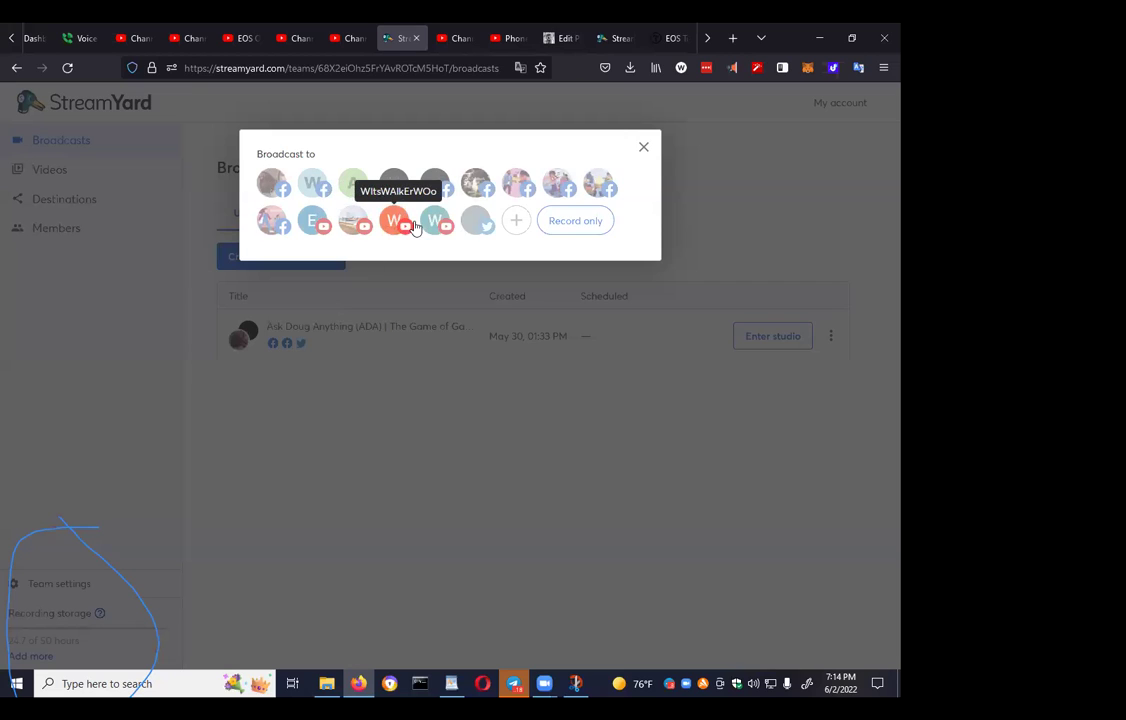
pyautogui.click(513, 222)
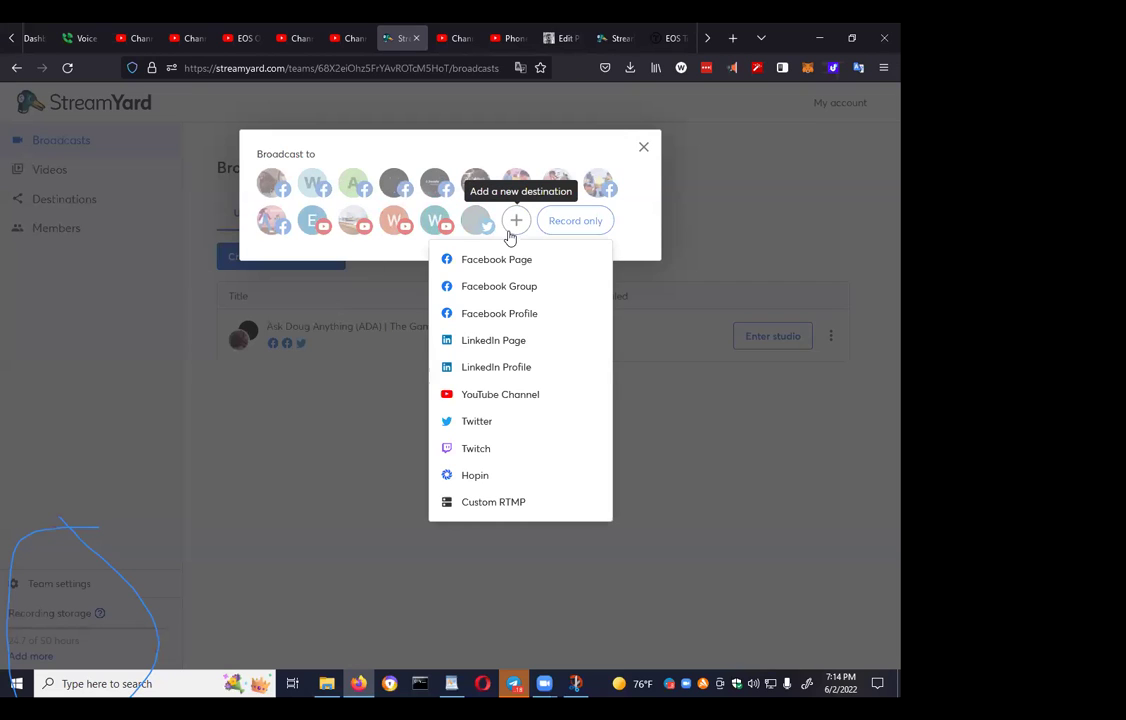
pyautogui.click(533, 397)
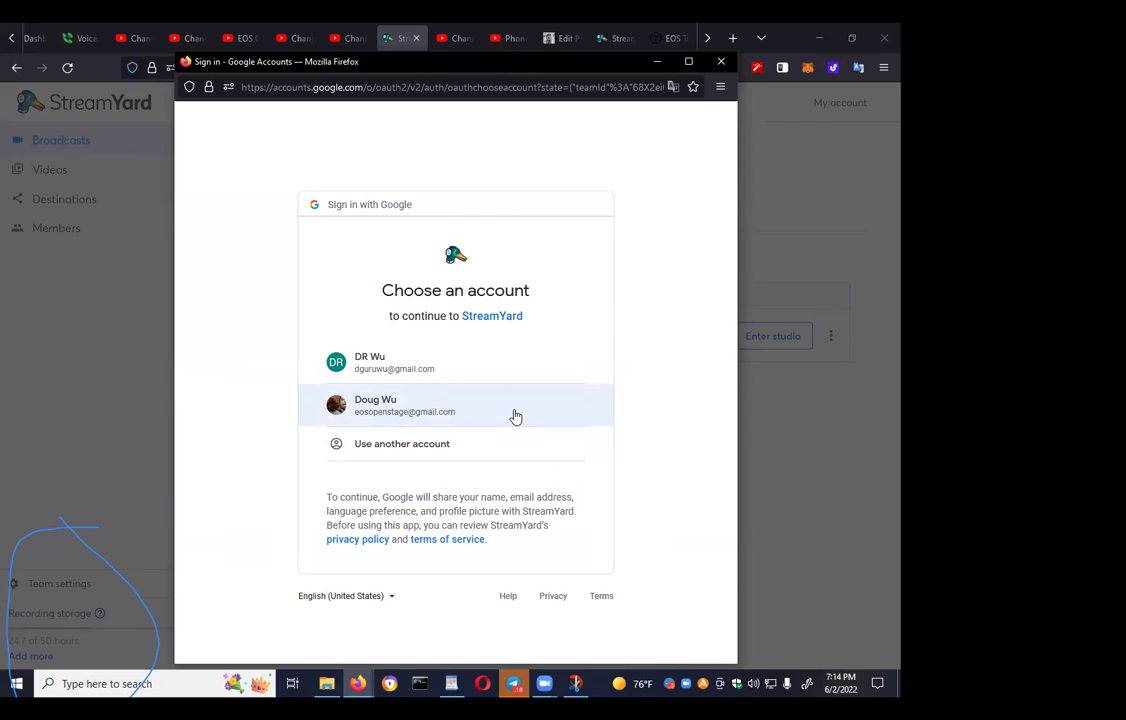
pyautogui.click(418, 404)
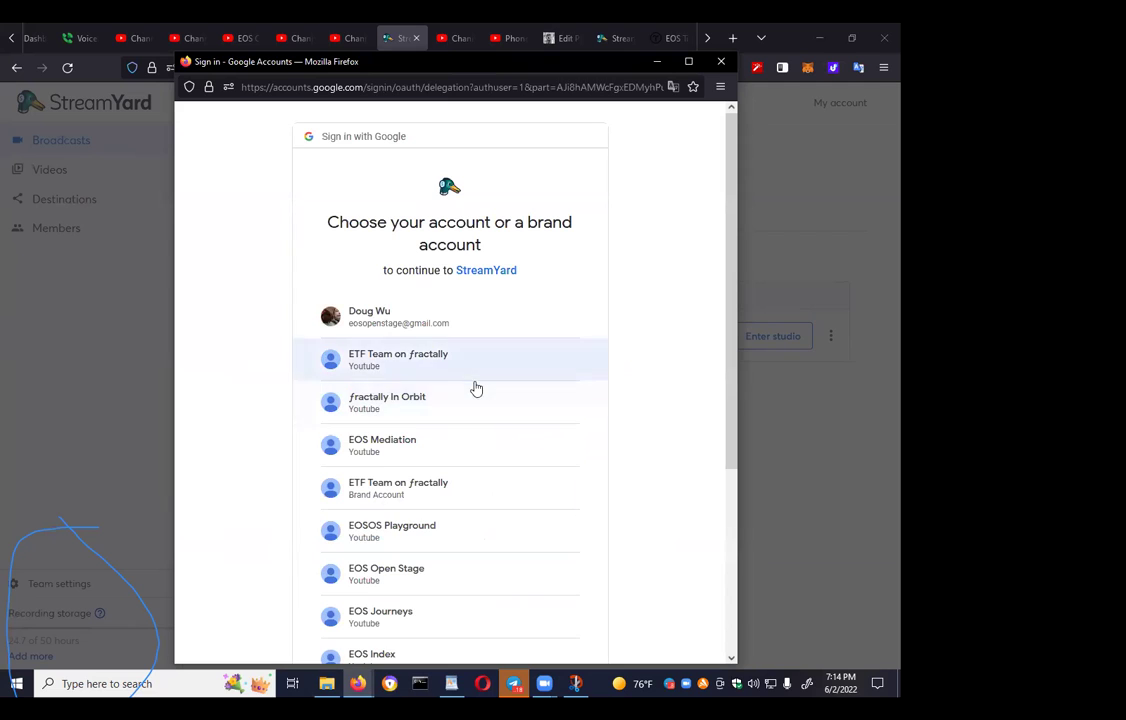
pyautogui.scroll(-3, 429, 450)
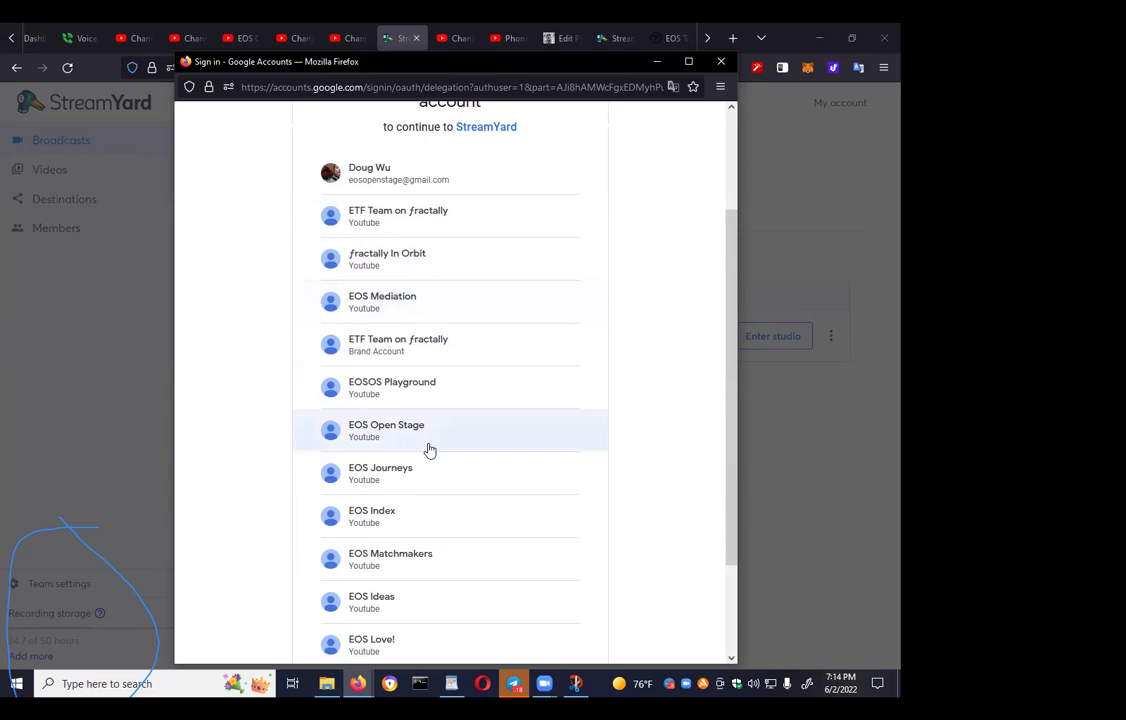
pyautogui.scroll(-2, 429, 450)
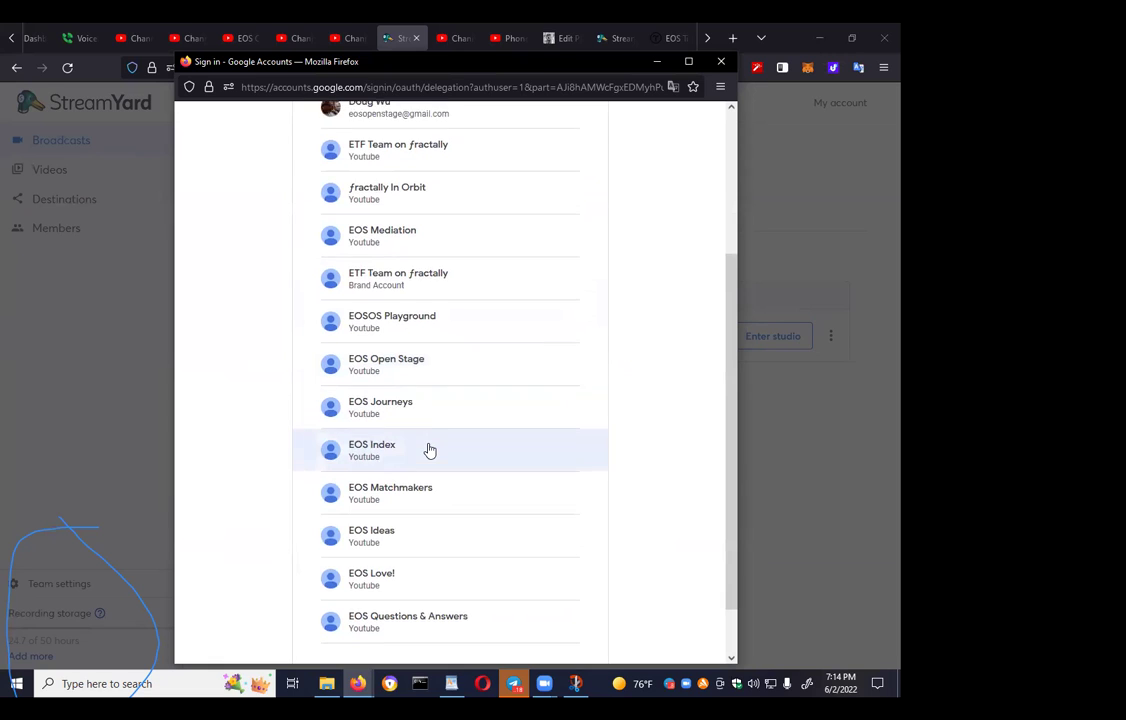
pyautogui.scroll(5, 429, 450)
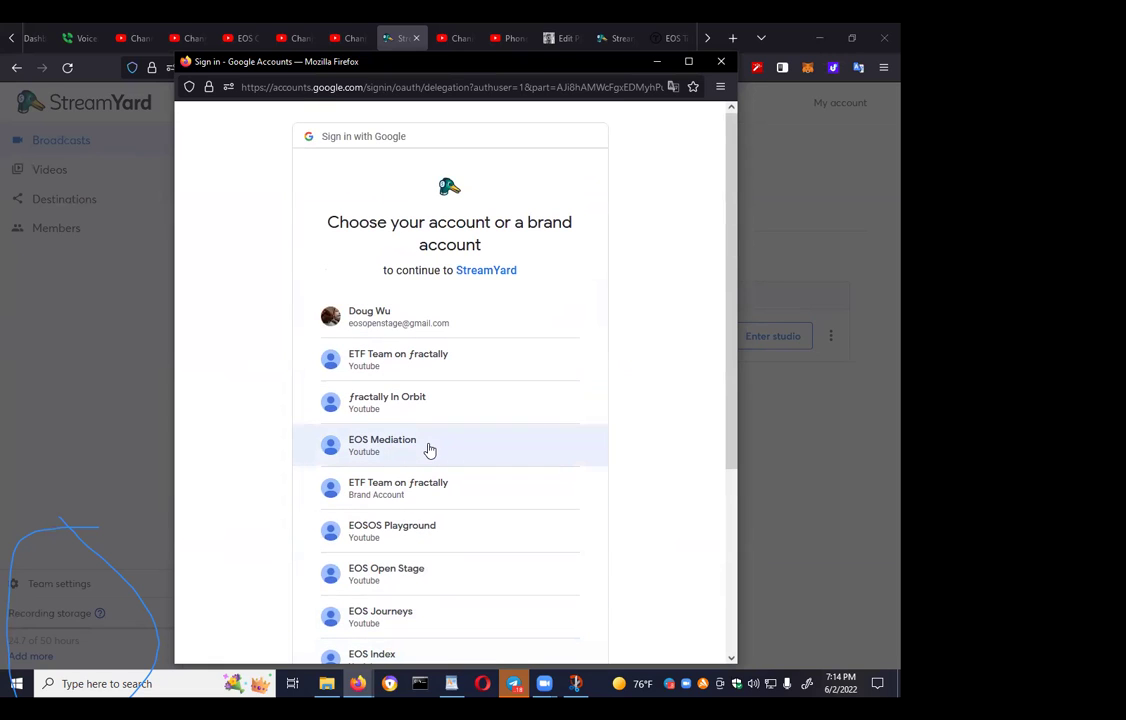
pyautogui.scroll(-2, 429, 450)
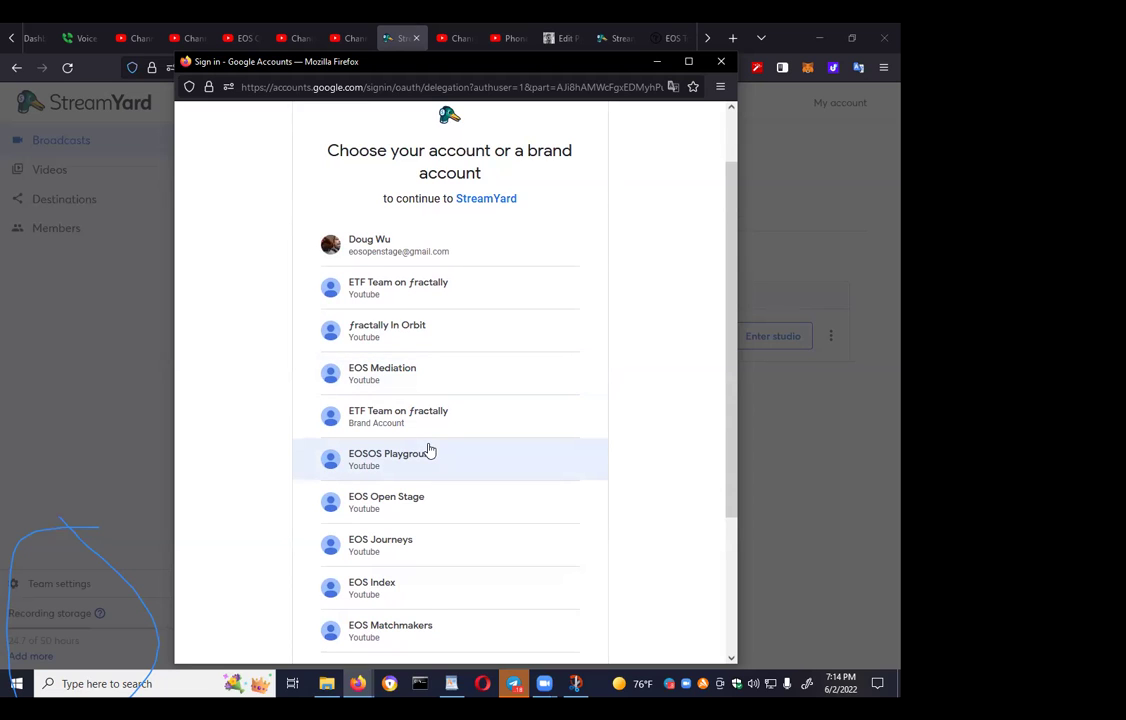
pyautogui.scroll(2, 385, 372)
pyautogui.scroll(-6, 291, 490)
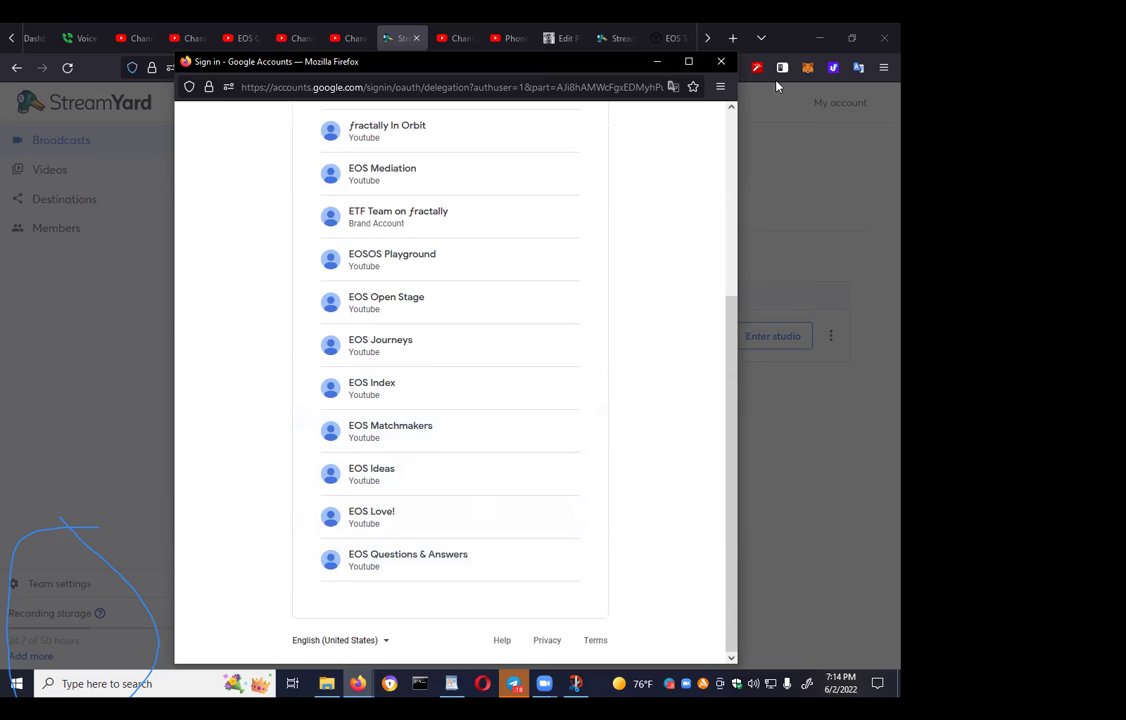
pyautogui.click(722, 63)
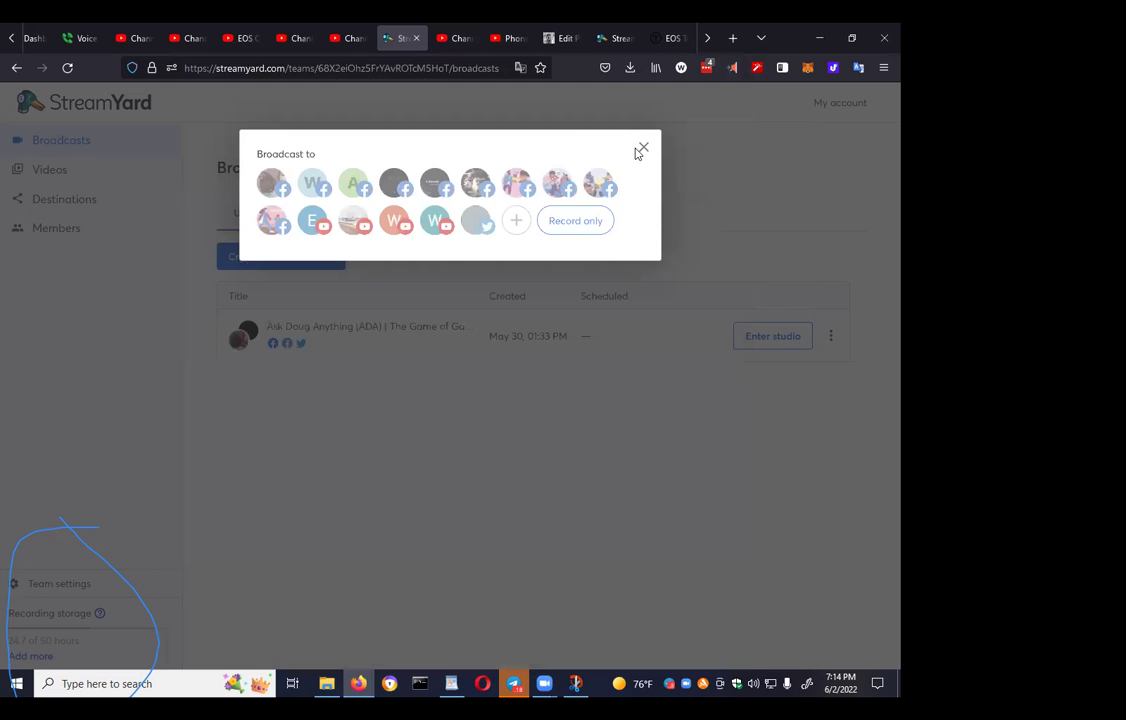
# - Add a new destination in Broadcast to and pick YouTube Channel
pyautogui.click(516, 221)
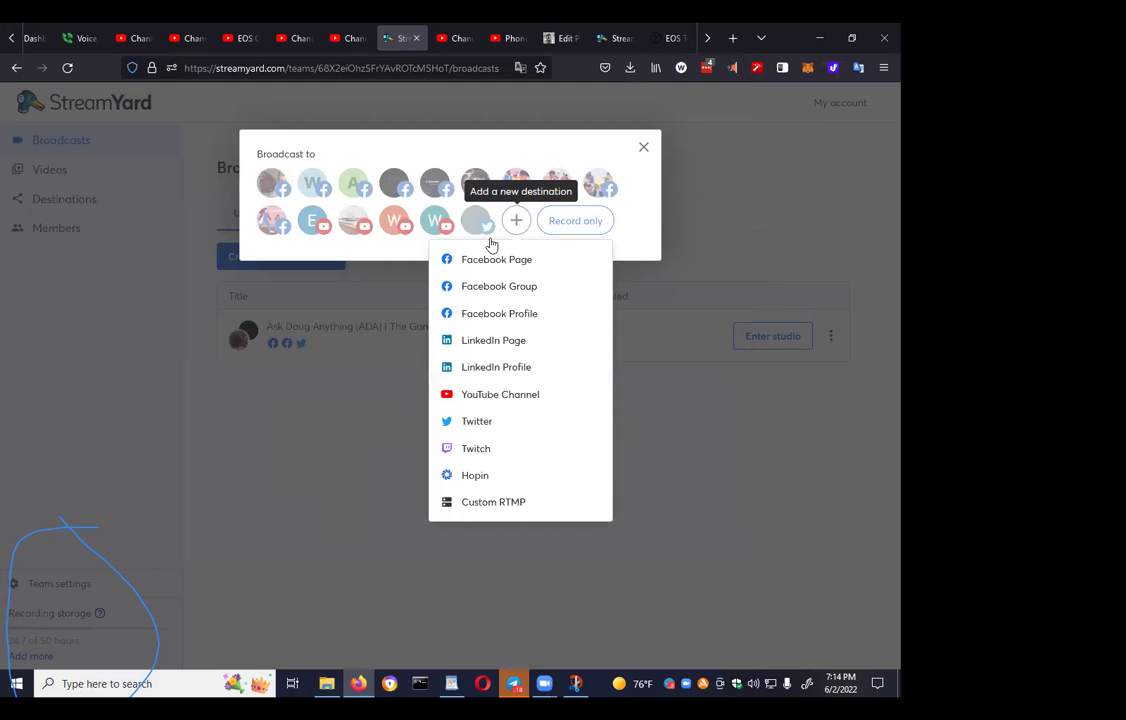
pyautogui.click(522, 398)
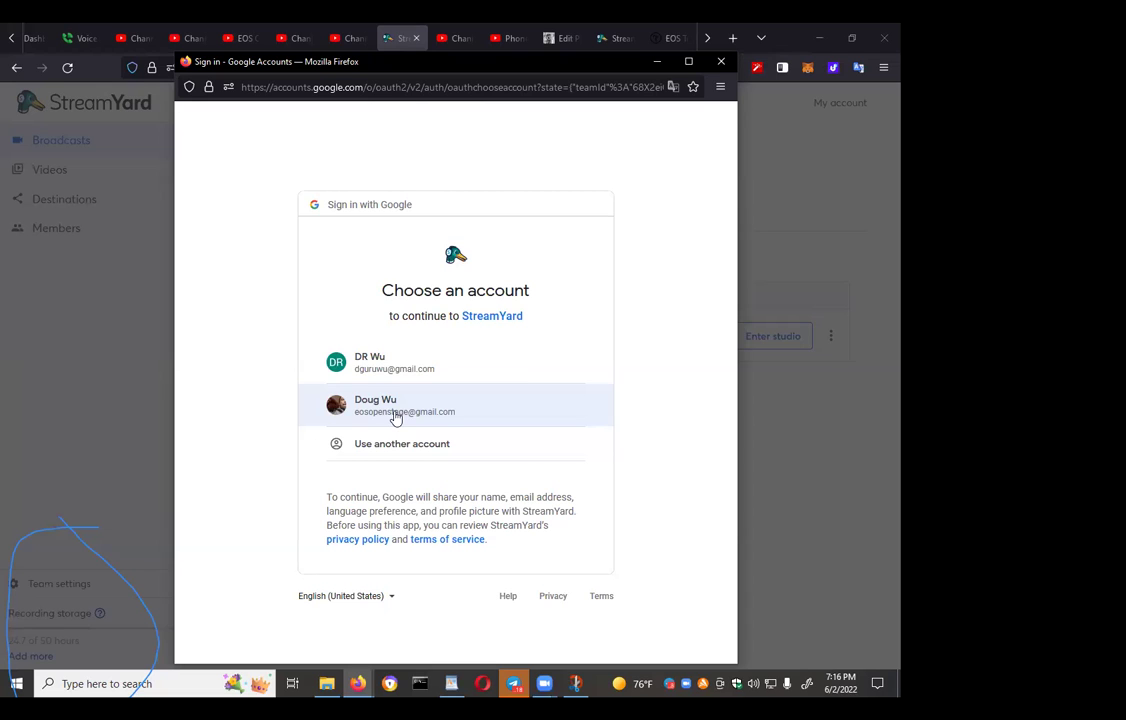
# - Continue with the main Google account, select EOSOS Playground, and allow StreamYard access
pyautogui.click(395, 418)
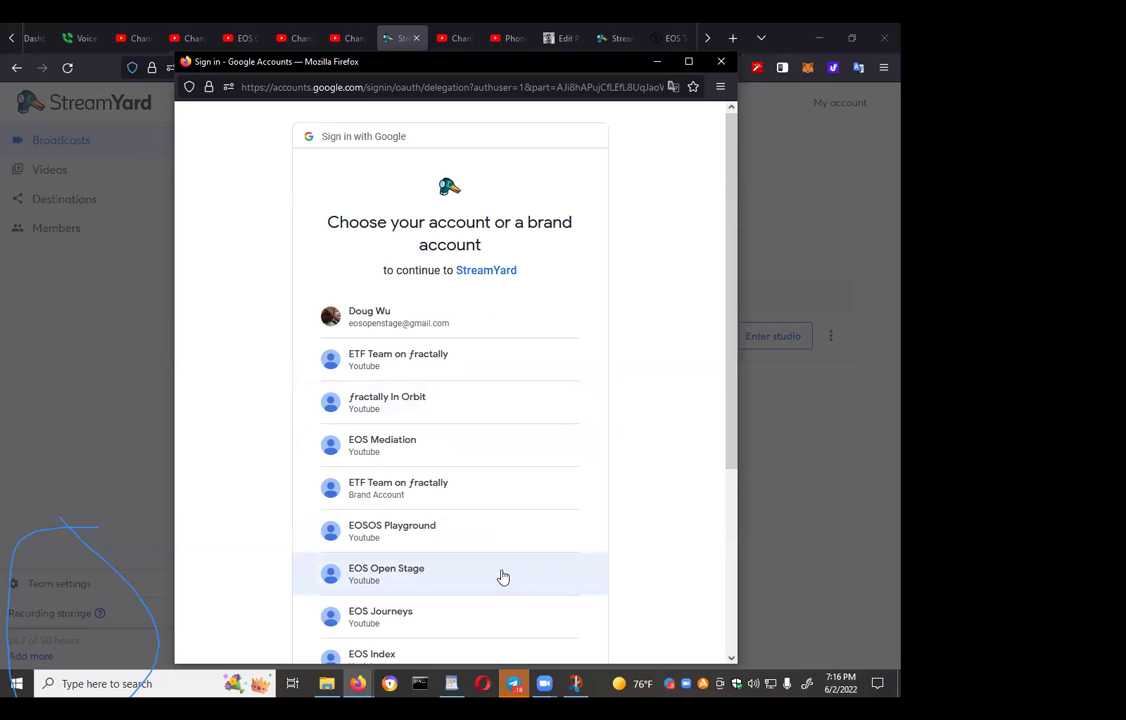
pyautogui.scroll(-5, 503, 577)
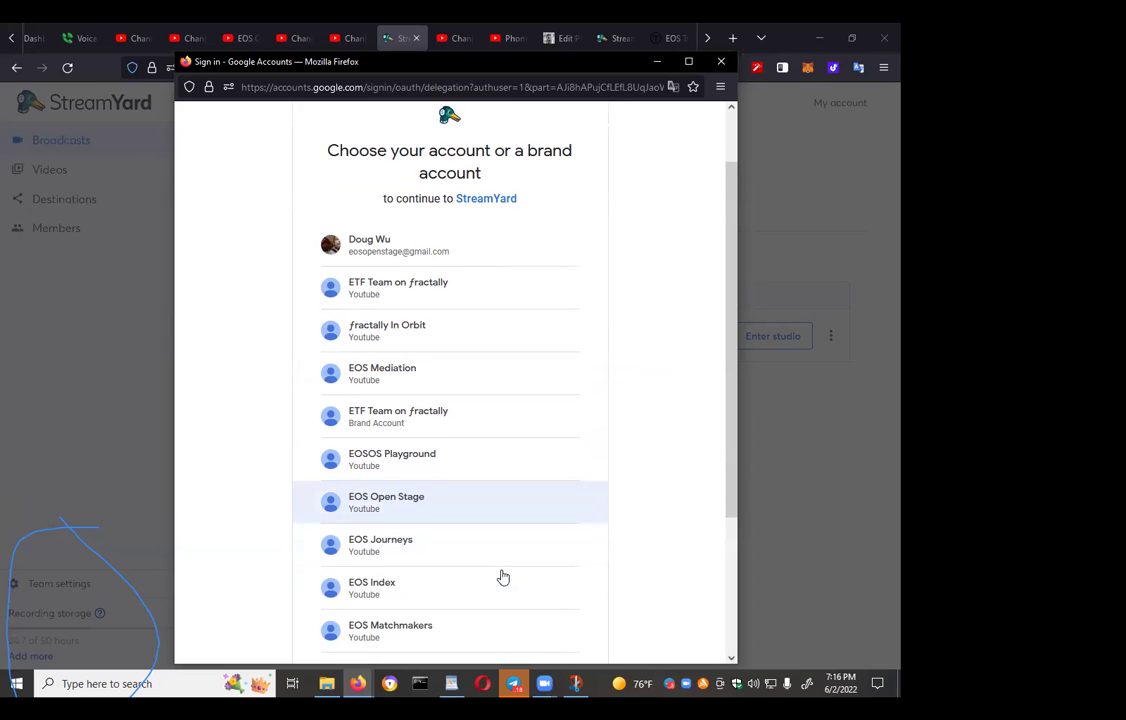
pyautogui.scroll(1, 503, 577)
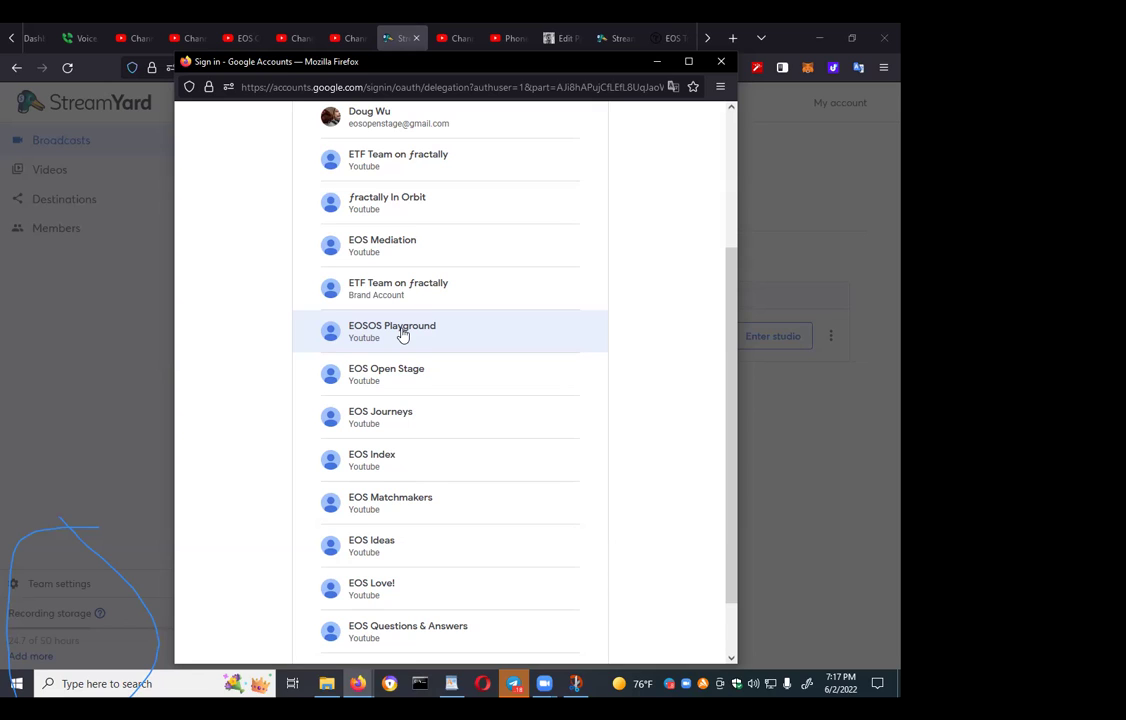
pyautogui.click(402, 334)
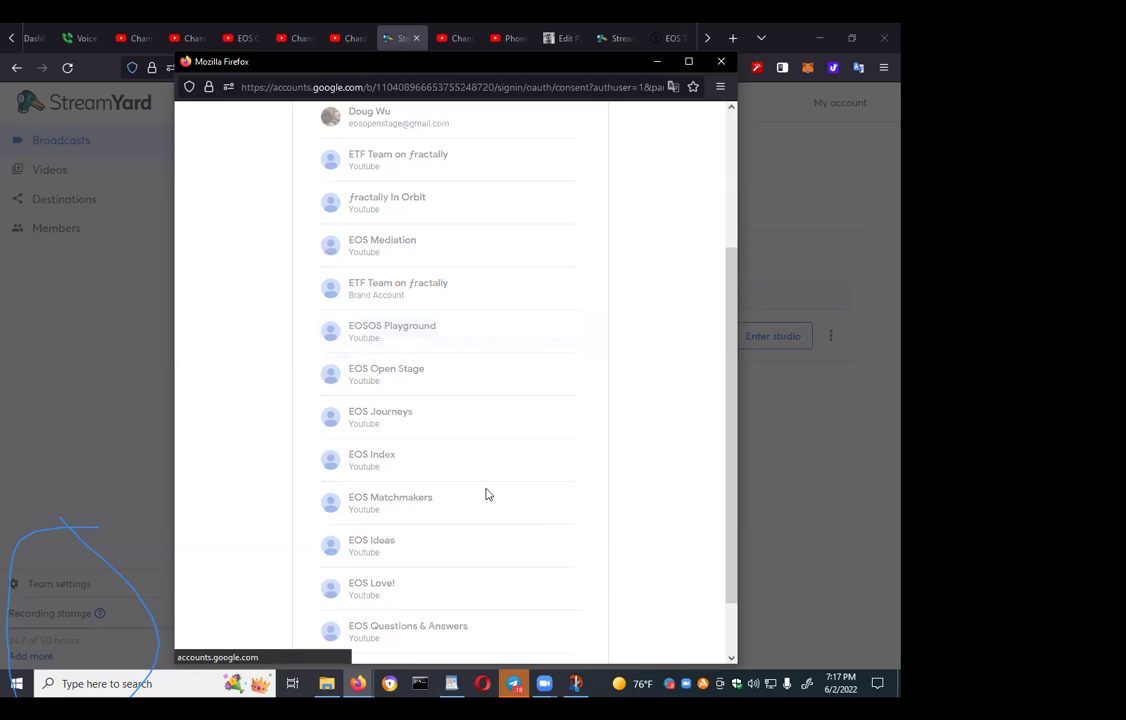
pyautogui.click(517, 550)
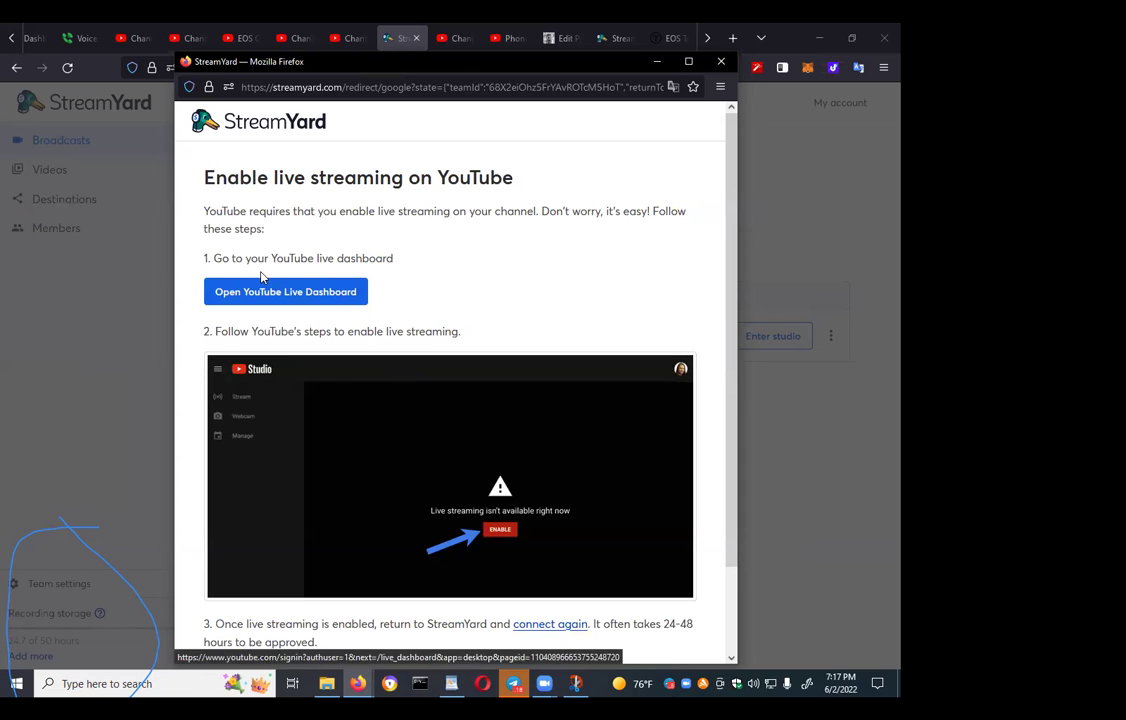
# - Open the YouTube Live Dashboard, resume the destination setup, and view Studio's 24-hour countdown
pyautogui.click(269, 292)
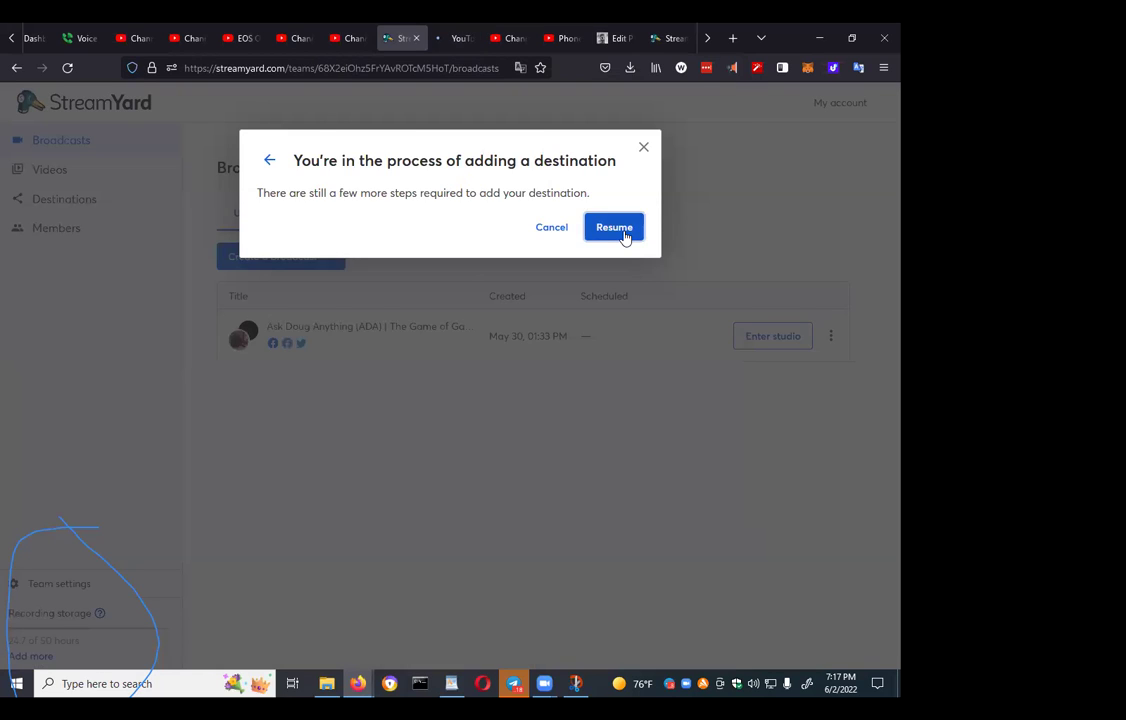
pyautogui.click(623, 229)
pyautogui.scroll(-1, 400, 423)
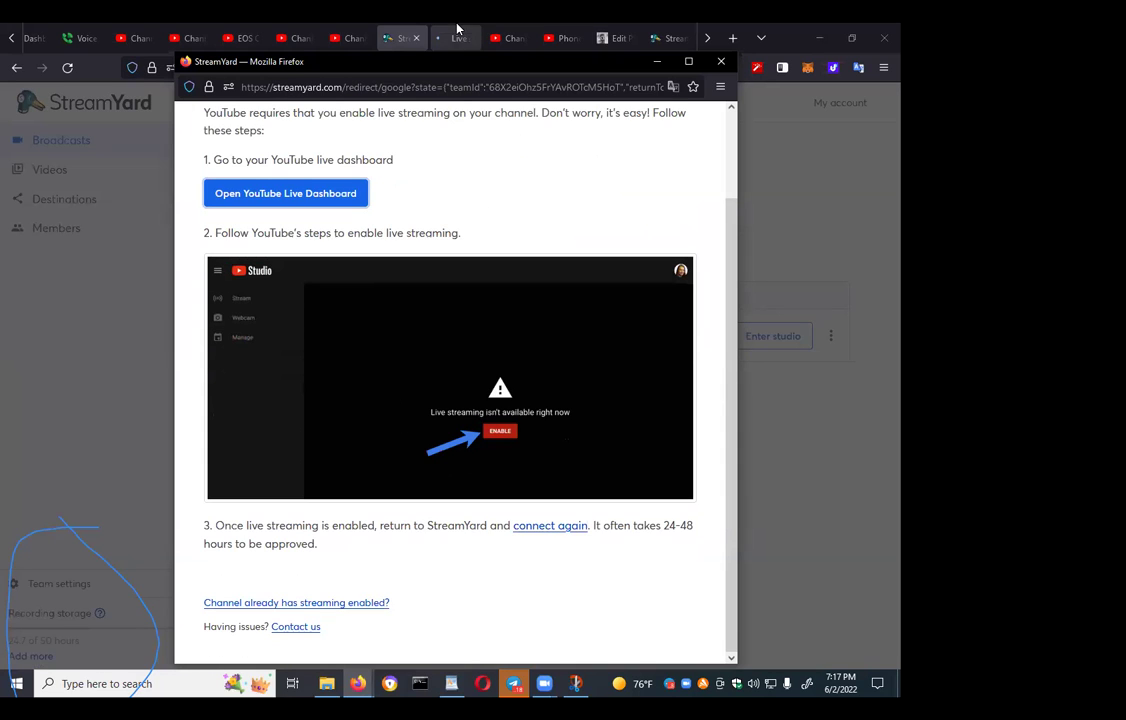
pyautogui.click(450, 32)
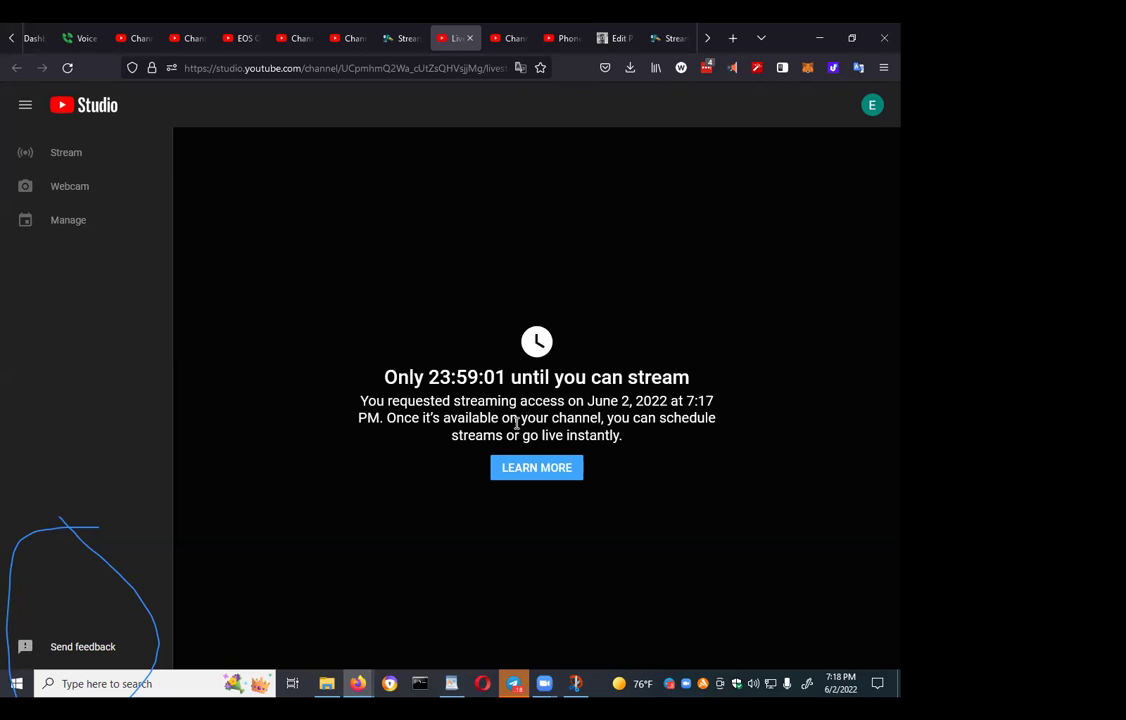
# - Cancel StreamYard's unfinished destination, close its Broadcast to dialog and tab, and show the Channel dashboard
pyautogui.click(402, 34)
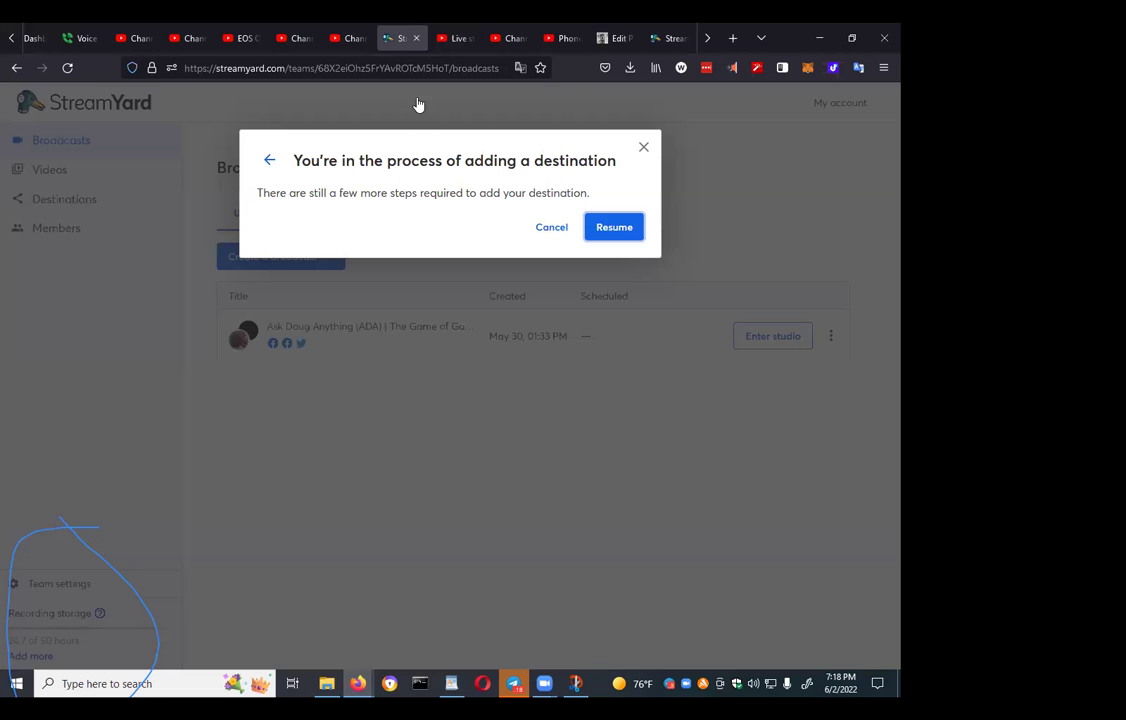
pyautogui.click(551, 228)
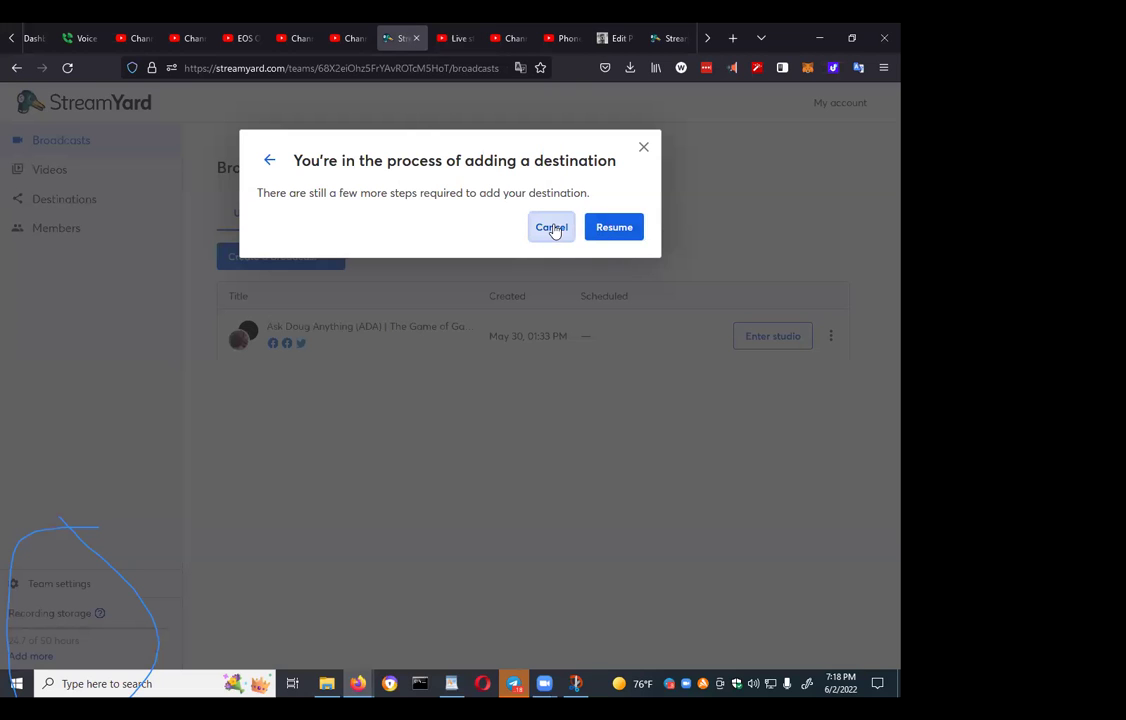
pyautogui.click(646, 146)
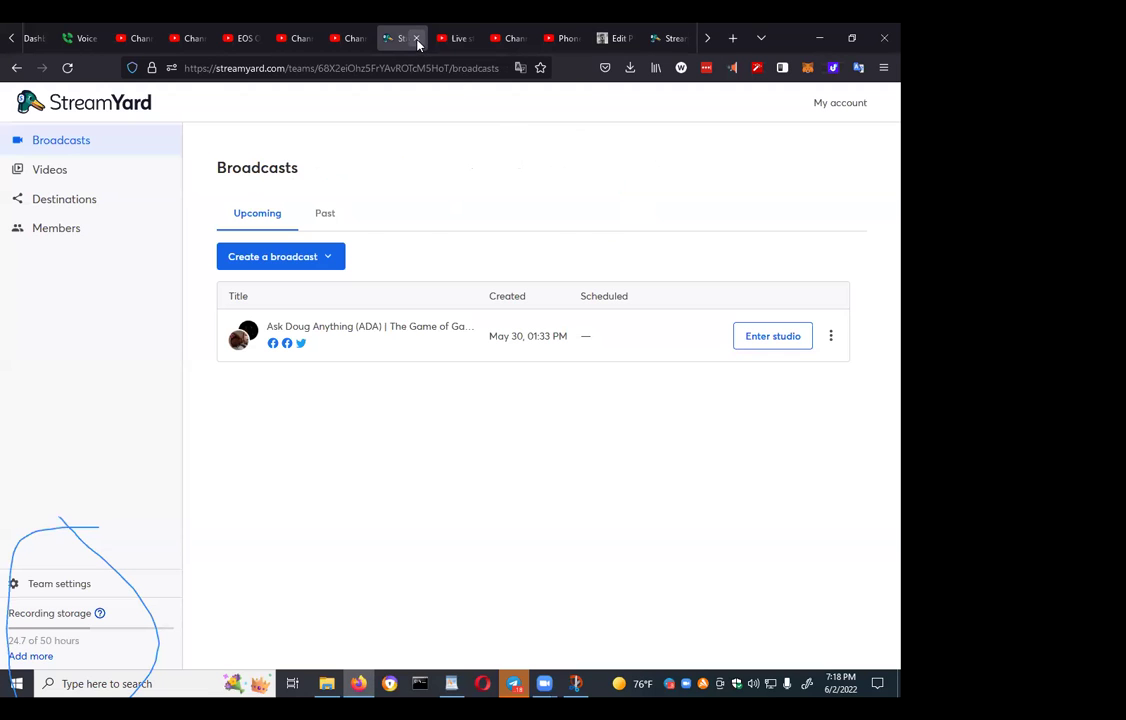
pyautogui.click(416, 38)
pyautogui.click(353, 37)
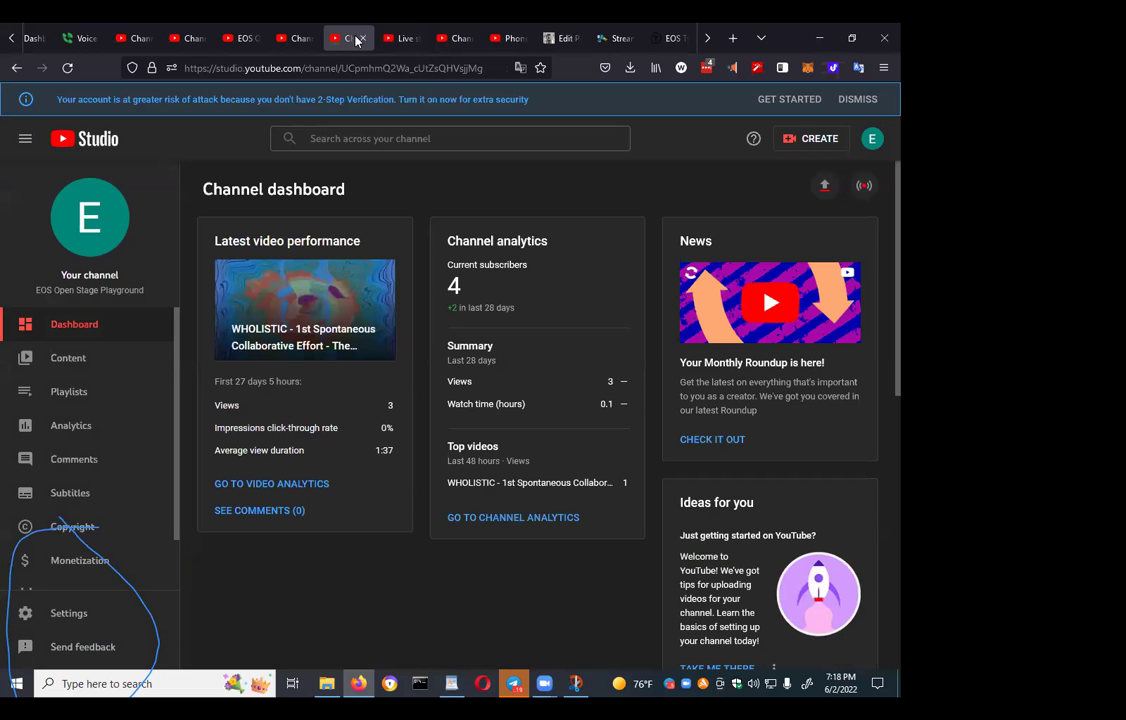
# - Close the channel dashboard, channel customization and live streaming tabs in the browser
pyautogui.hotkey('ctrl', 'w')
pyautogui.click(298, 37)
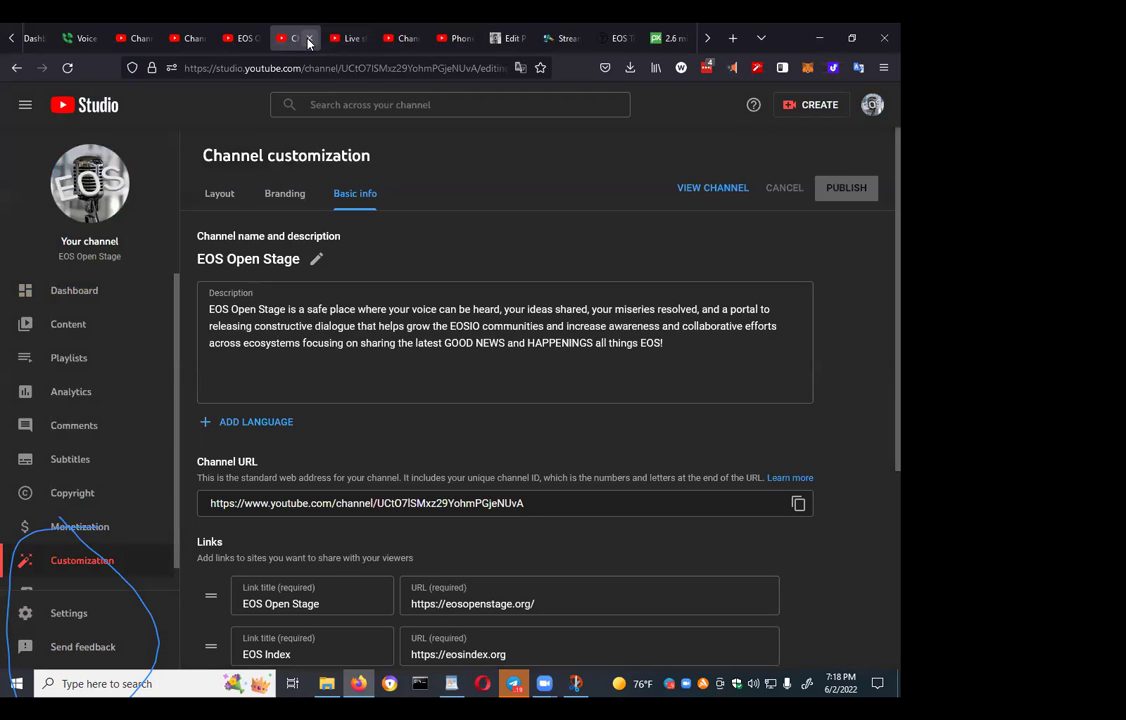
pyautogui.click(309, 38)
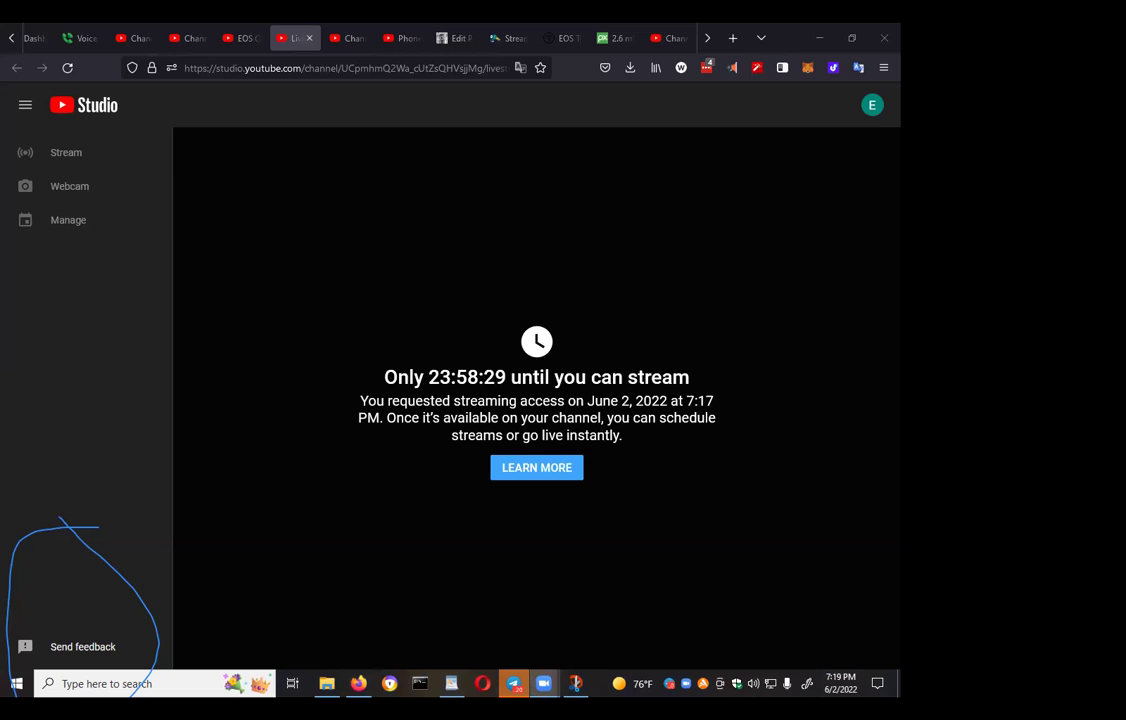
pyautogui.hotkey('alt', 'Tab')
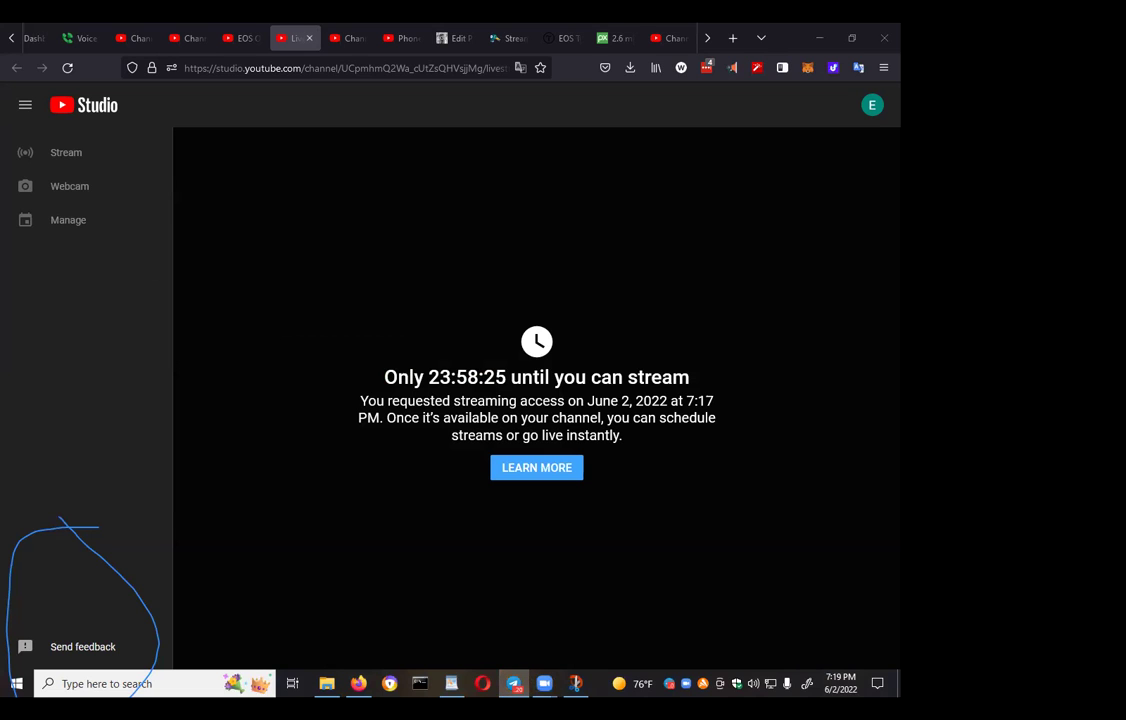
pyautogui.hotkey('alt', 'Tab')
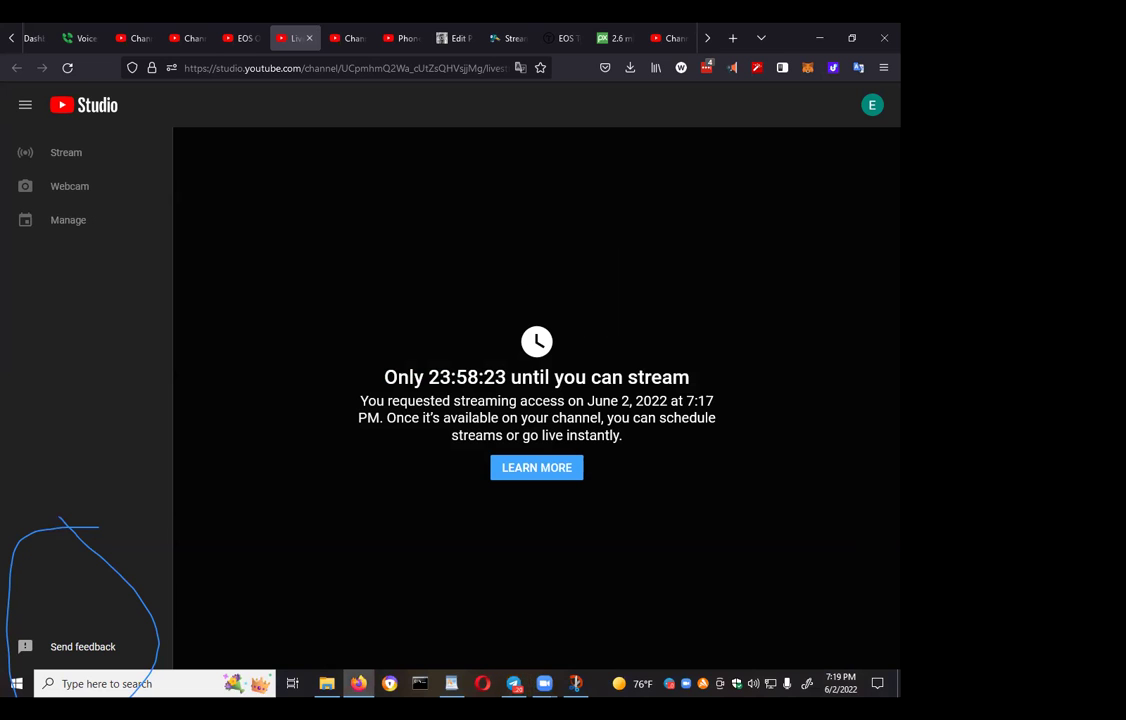
pyautogui.click(309, 38)
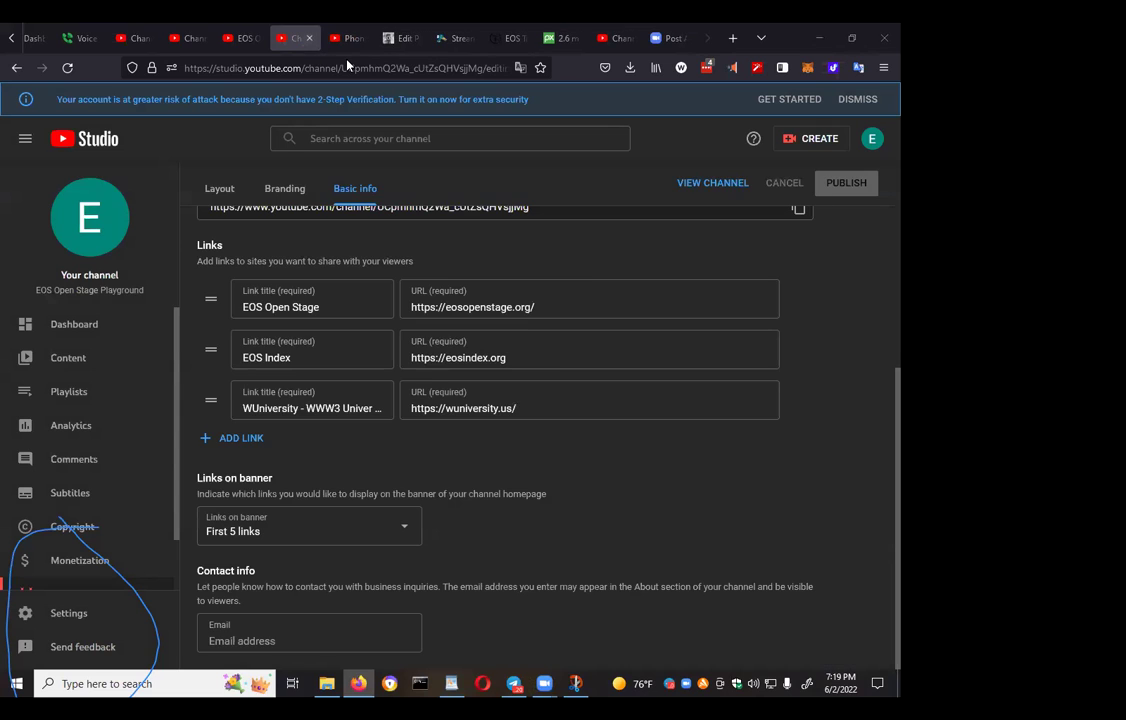
# - Return to the Zoom meeting window and close Snip & Sketch
pyautogui.hotkey('alt', 'Tab')
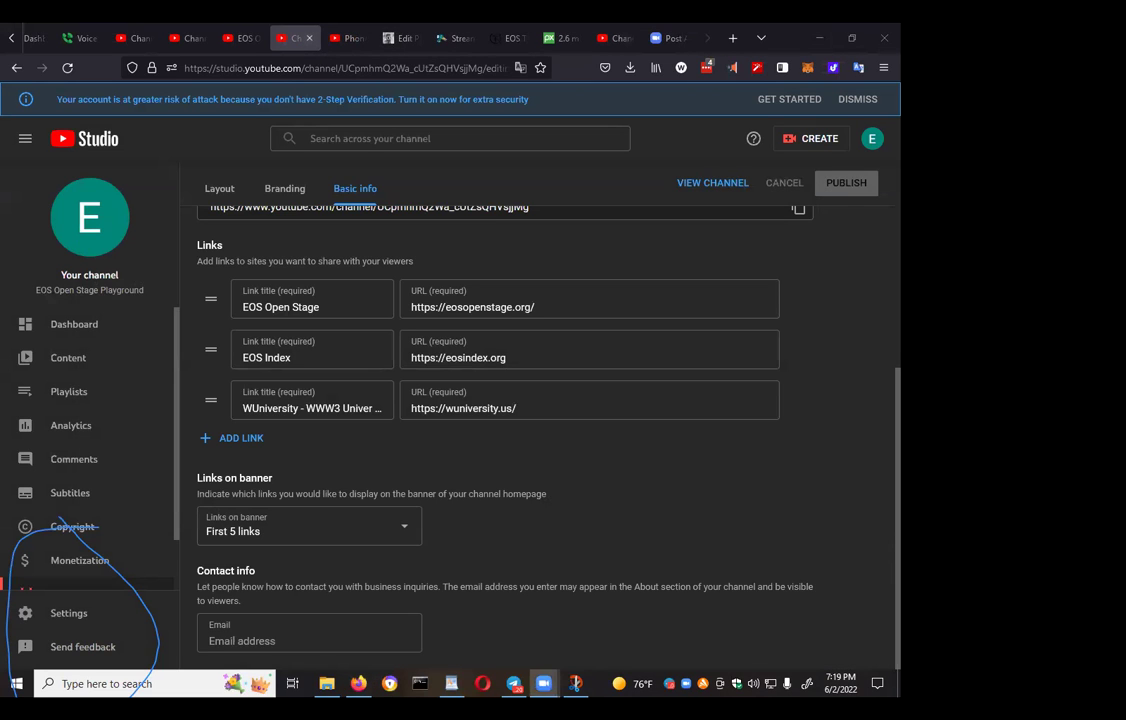
pyautogui.hotkey('alt', 'Tab')
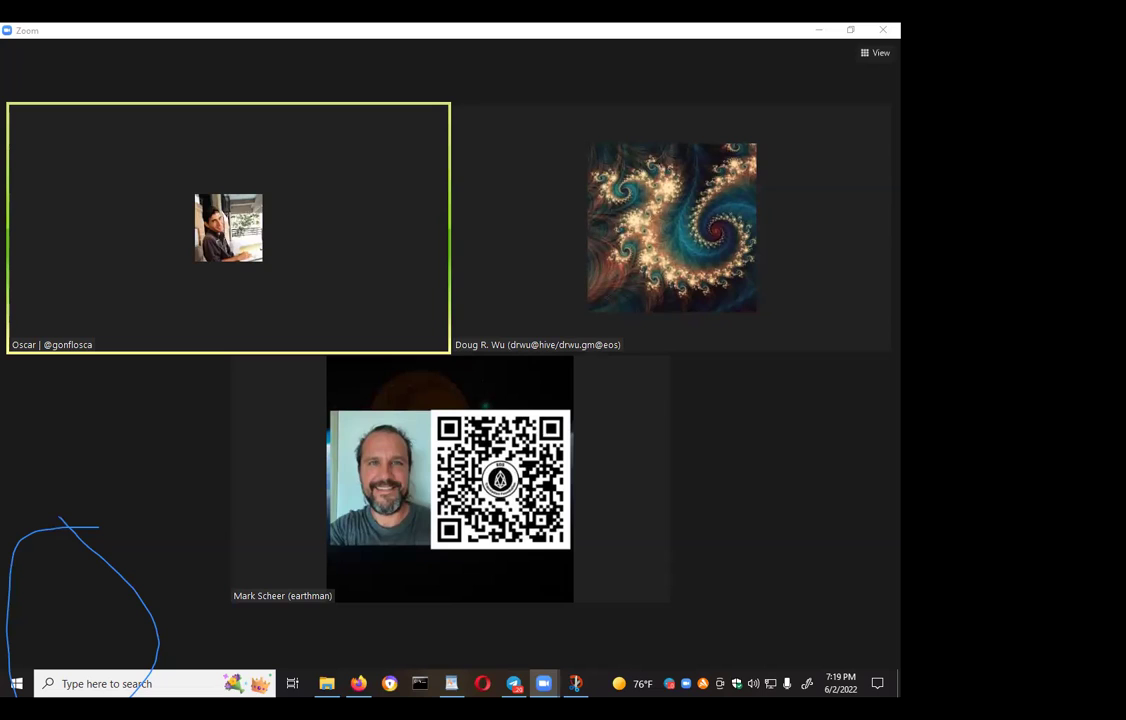
pyautogui.hotkey('alt', 'Tab')
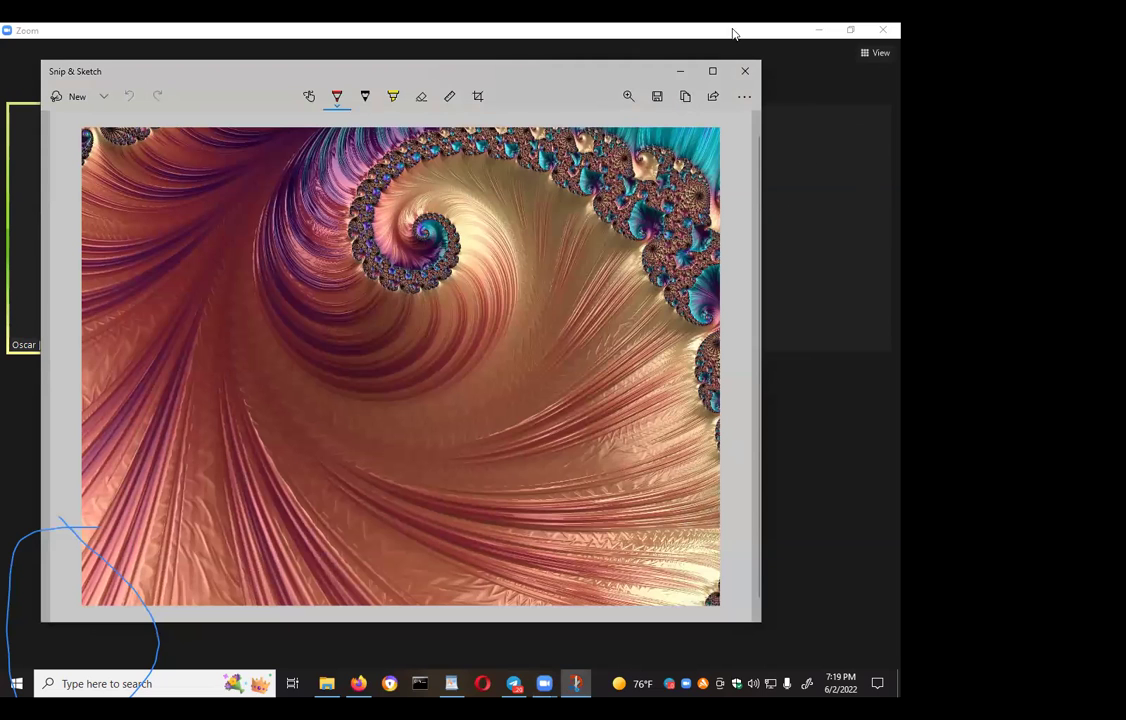
pyautogui.click(745, 70)
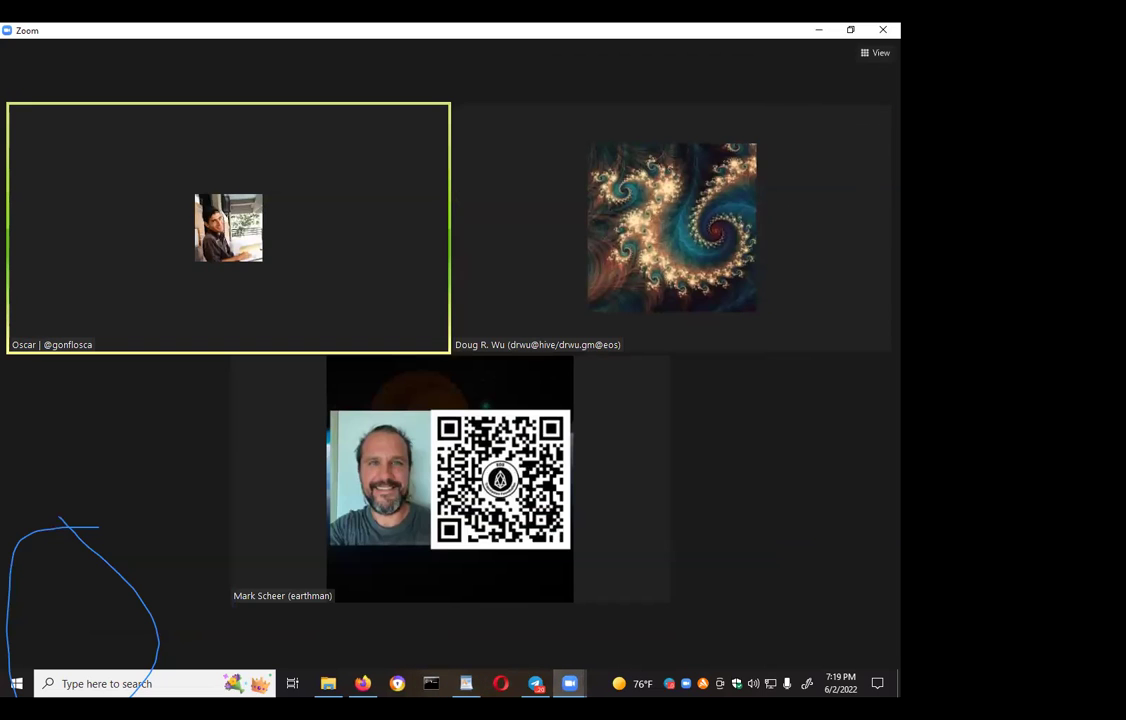
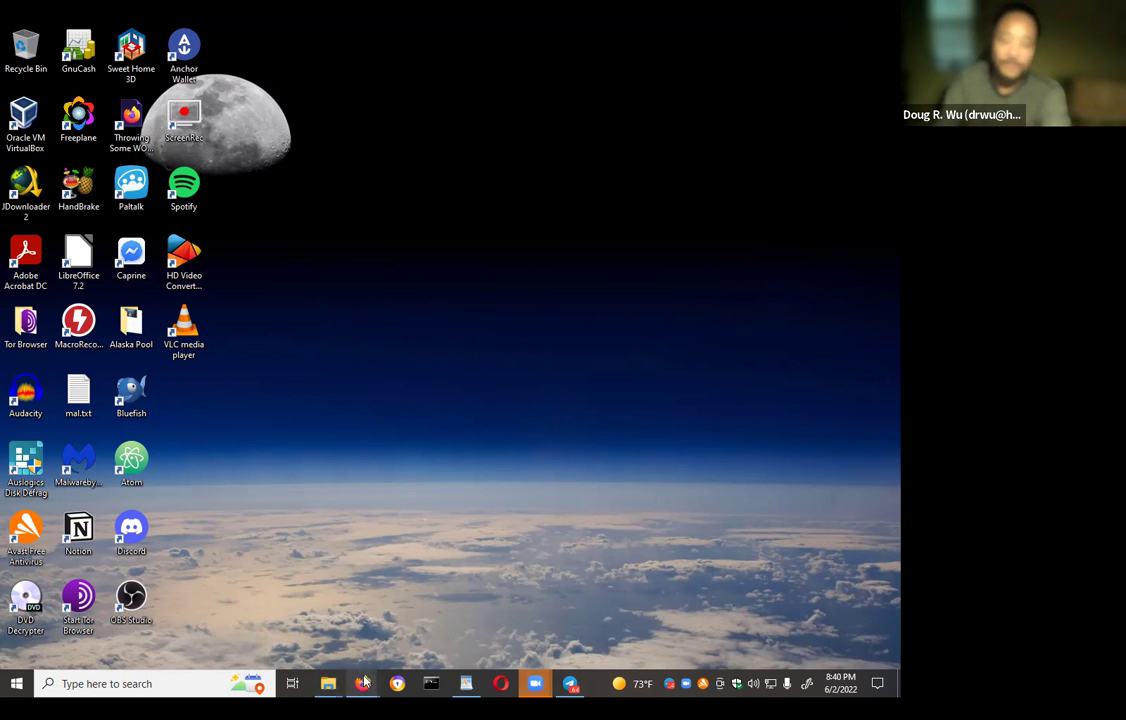
# - Briefly bring up the Telegram window, hide it again, and return to Firefox
pyautogui.moveTo(364, 681)
pyautogui.click(407, 605)
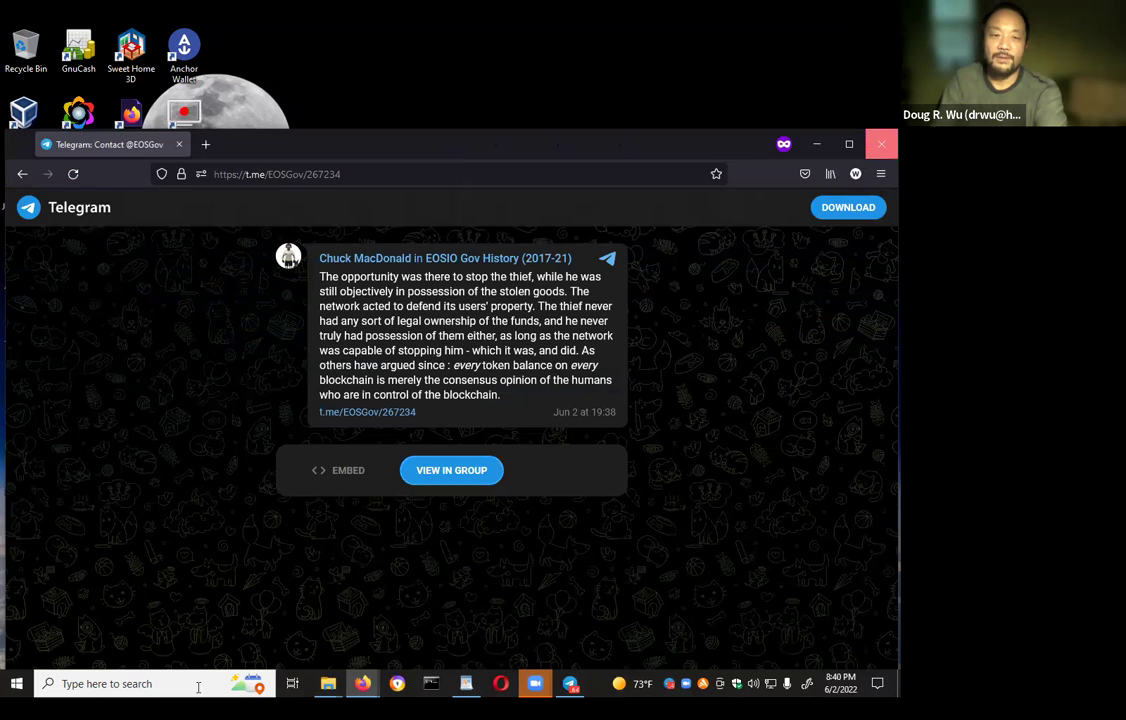
pyautogui.click(362, 683)
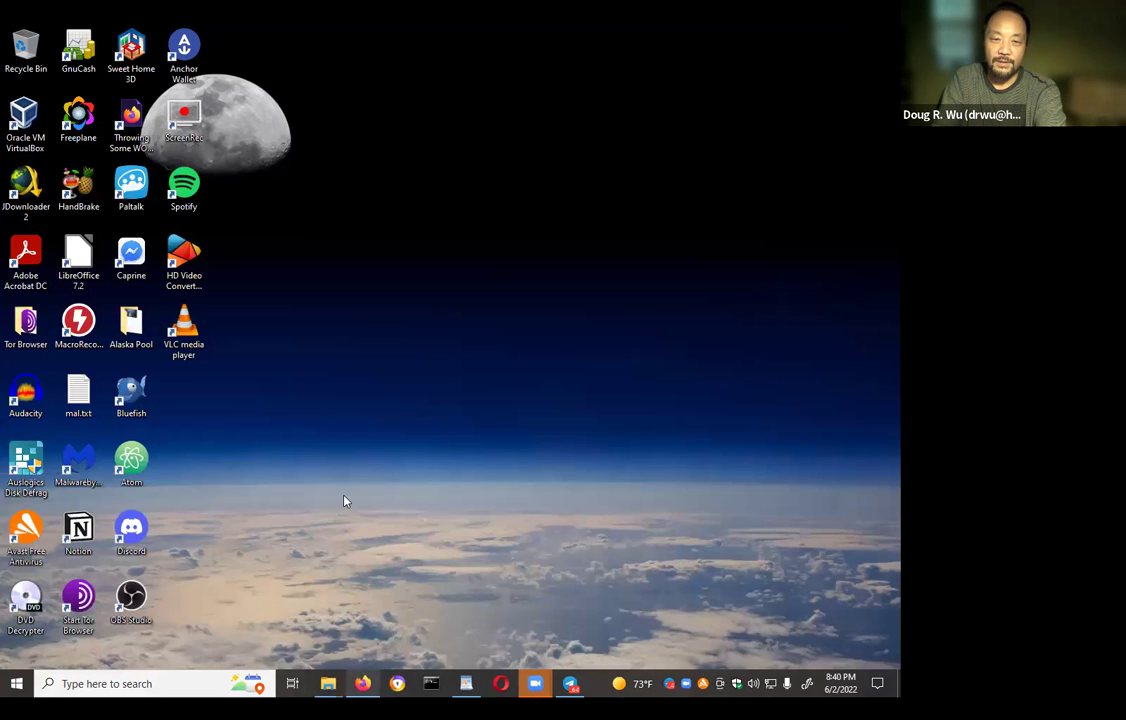
pyautogui.hotkey('alt', 'Tab')
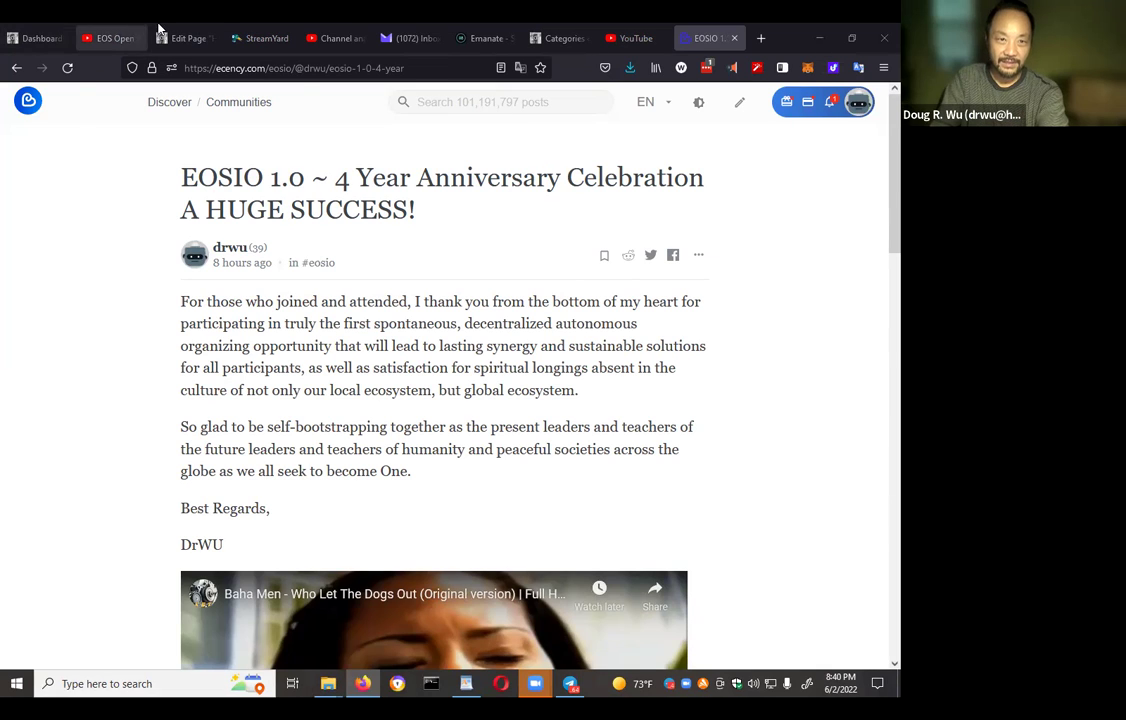
# - Select the YouTube link line in the WordPress Home page editor, then move to the StreamYard tab
pyautogui.click(185, 38)
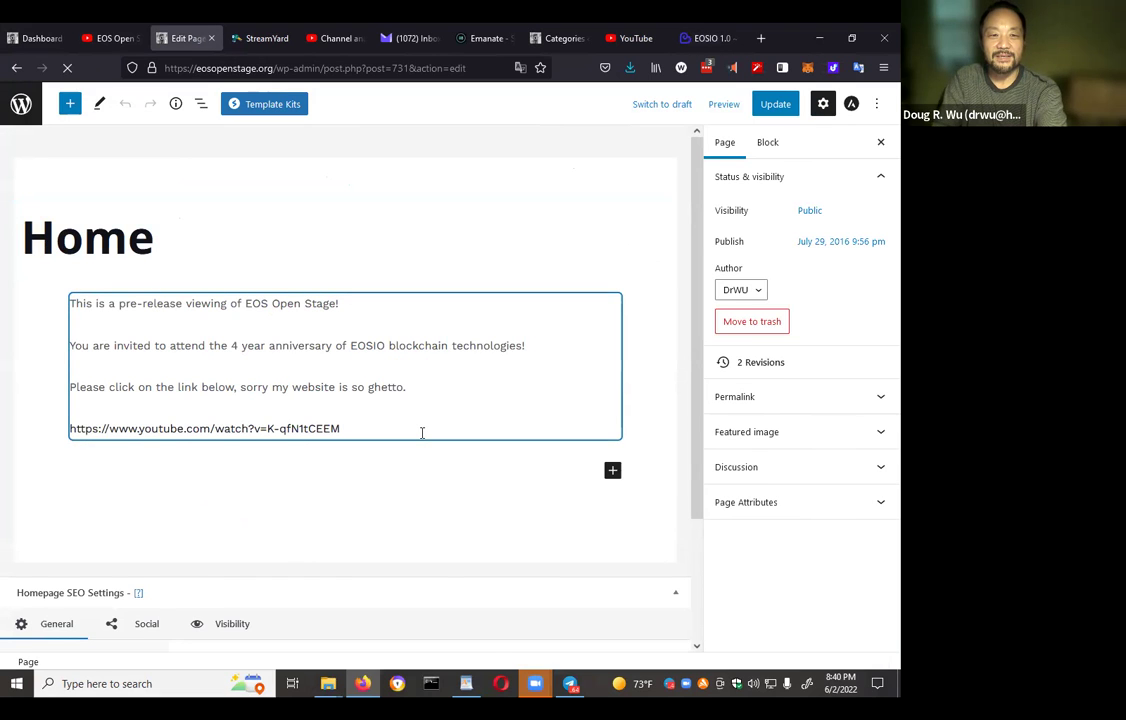
pyautogui.click(422, 433)
pyautogui.hotkey('shift', 'Home')
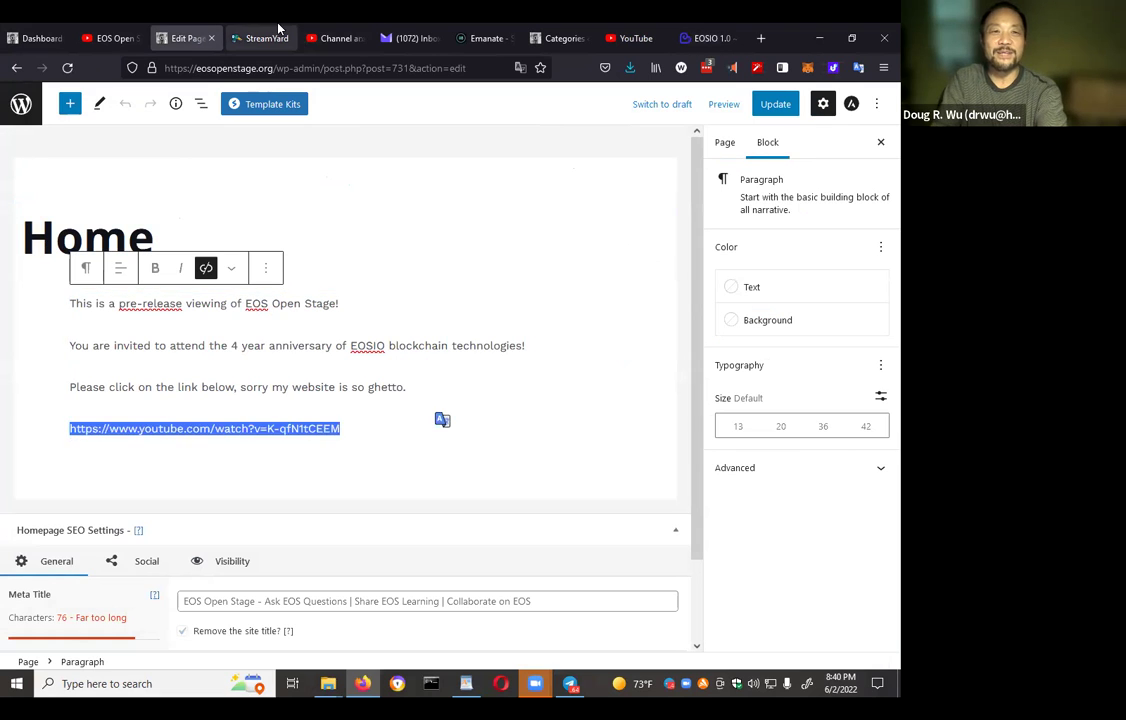
pyautogui.click(258, 38)
# - Load youtube.com in the StreamYard tab and search for 'eos open stage'
pyautogui.click(272, 62)
pyautogui.write('youtube.com/')
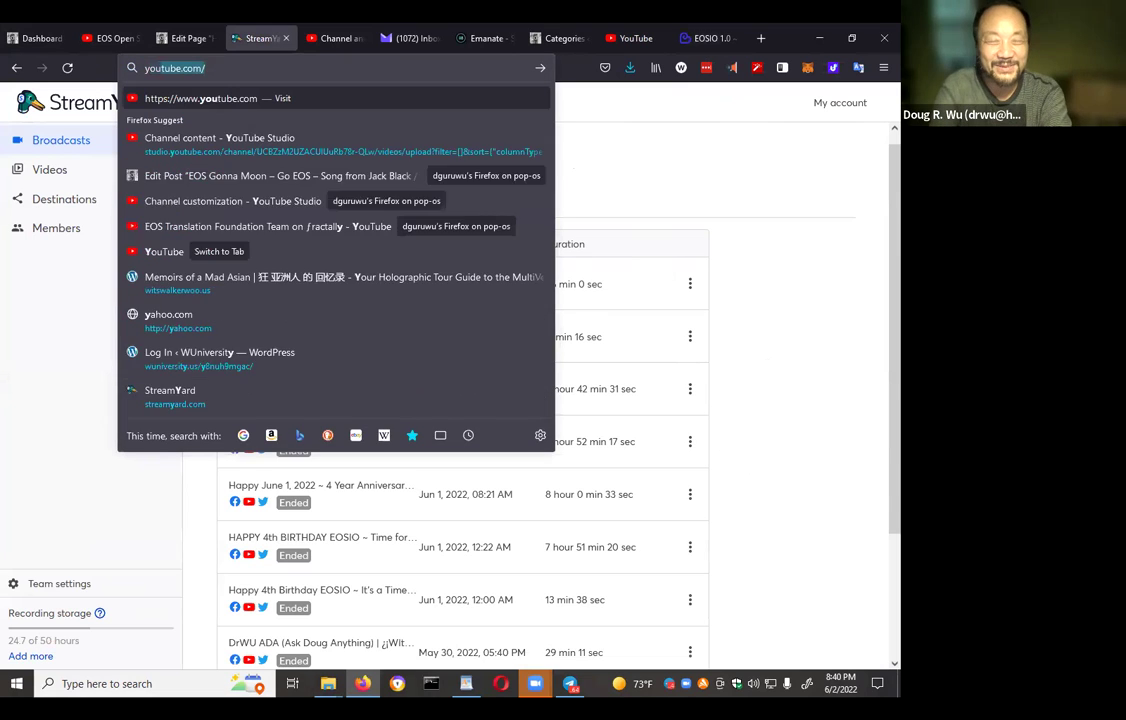
pyautogui.press('Return')
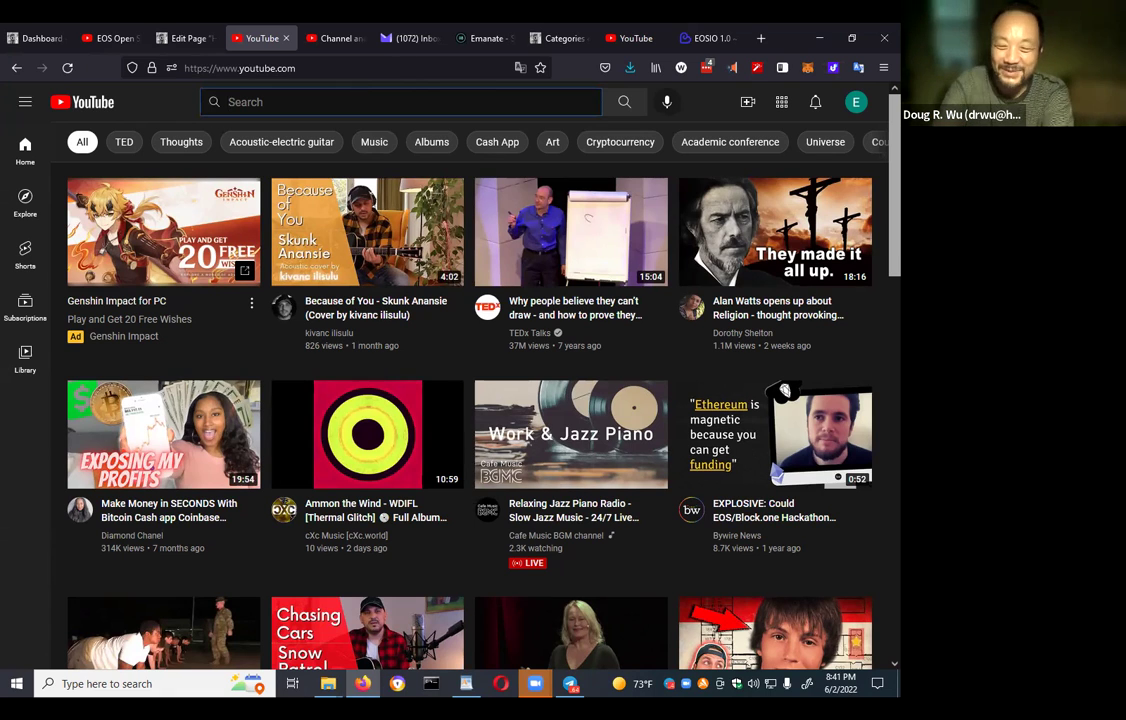
pyautogui.write('eos op')
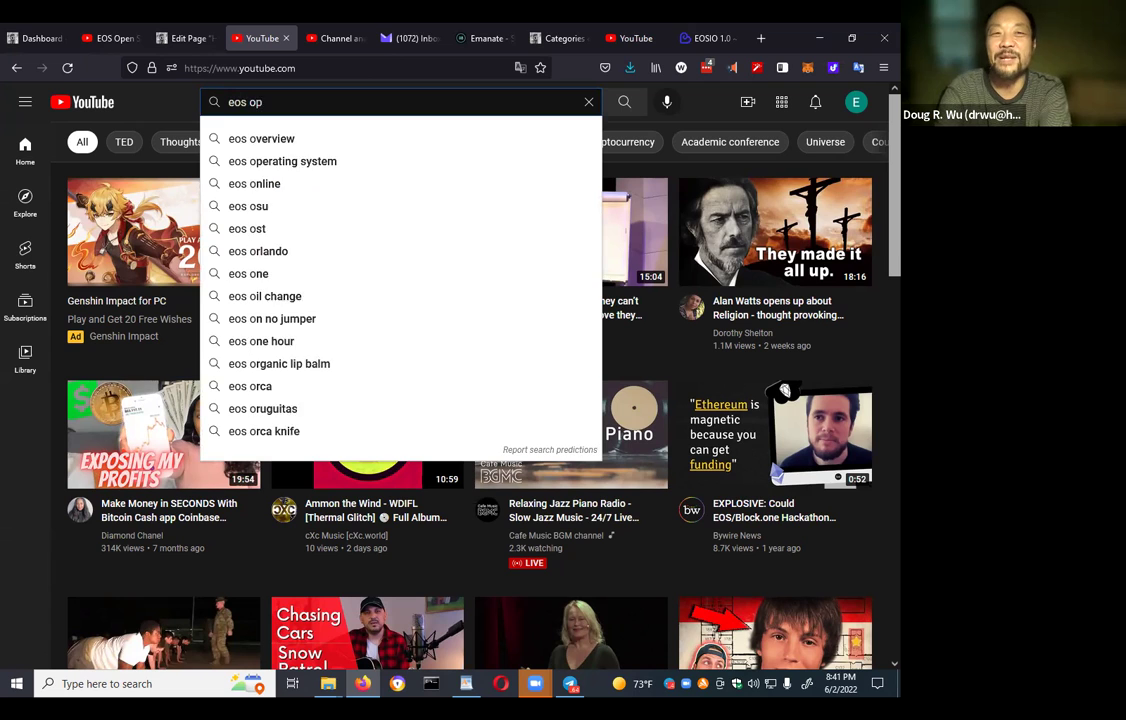
pyautogui.write('en sta')
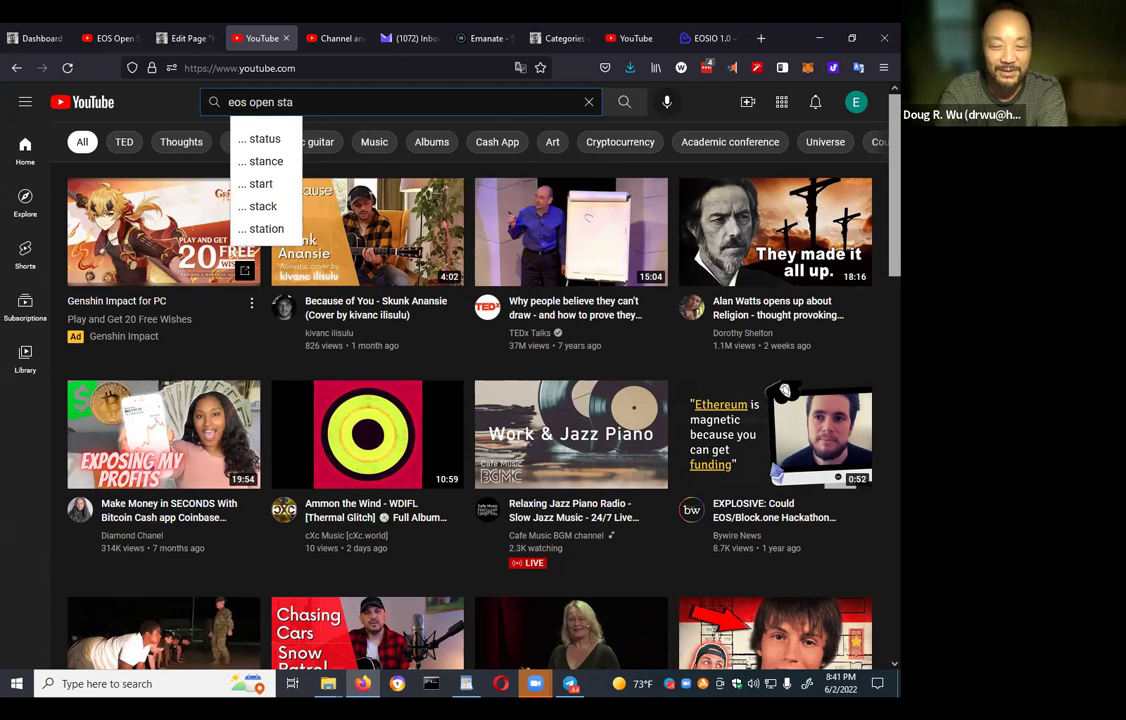
pyautogui.write('ge')
pyautogui.press('Return')
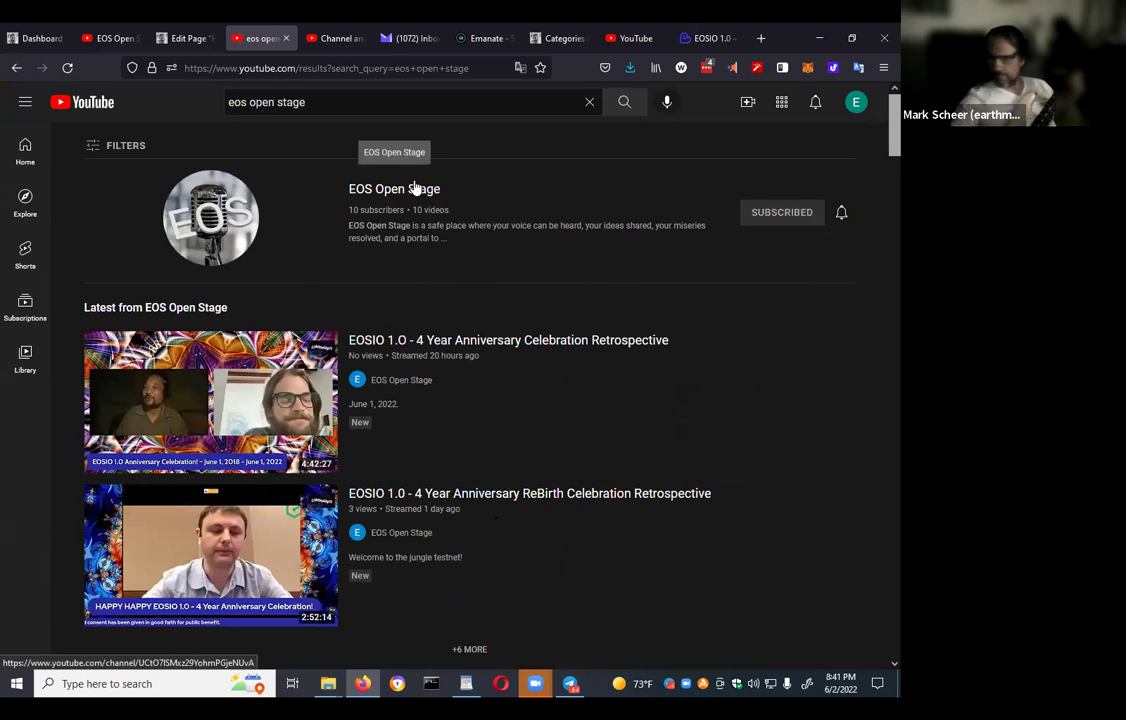
# - Open the EOS Open Stage channel and skim its 4 Year Anniversary stream at several points, then go back
pyautogui.click(415, 189)
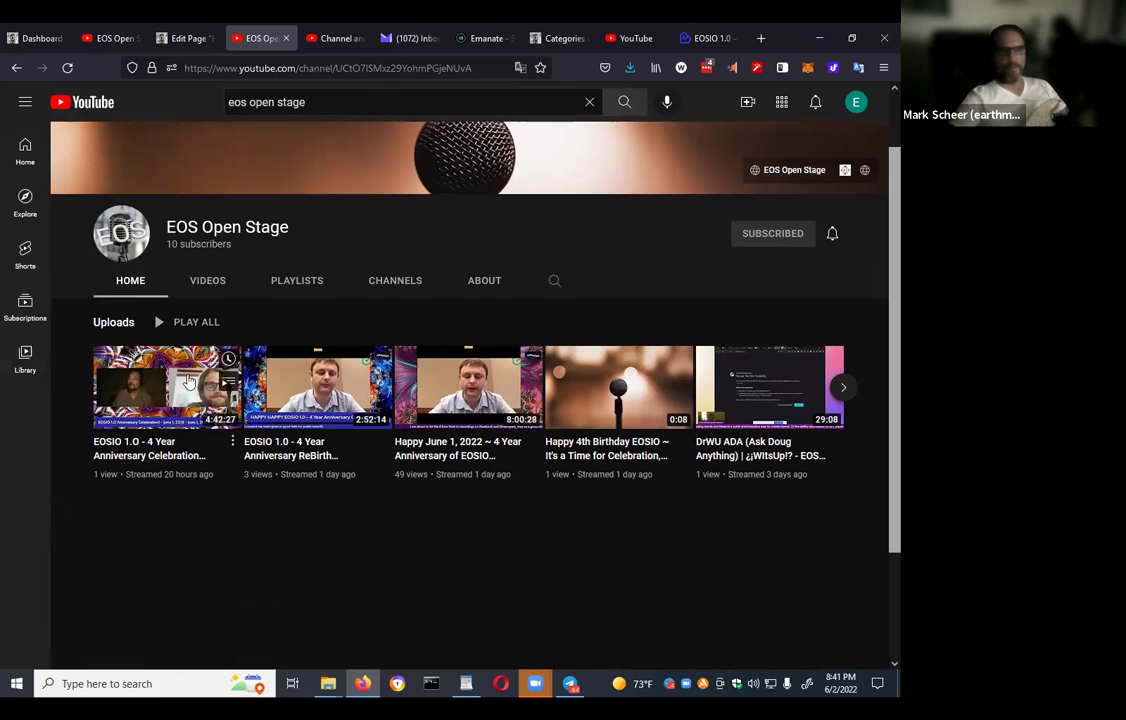
pyautogui.click(170, 388)
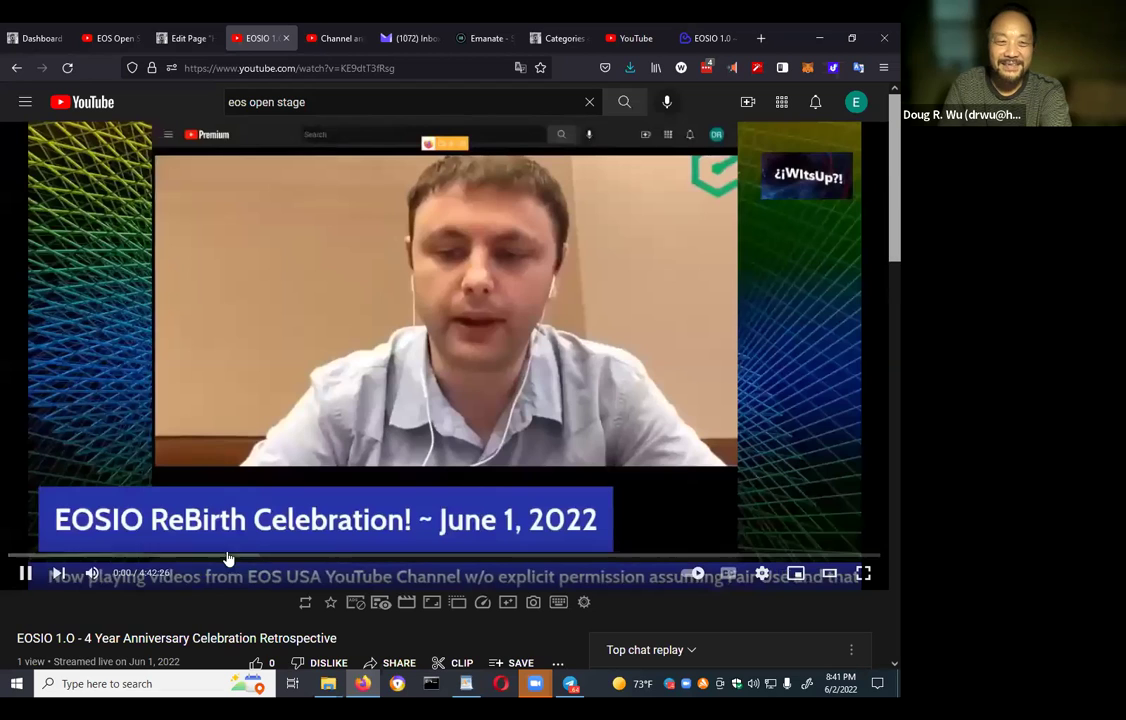
pyautogui.click(347, 555)
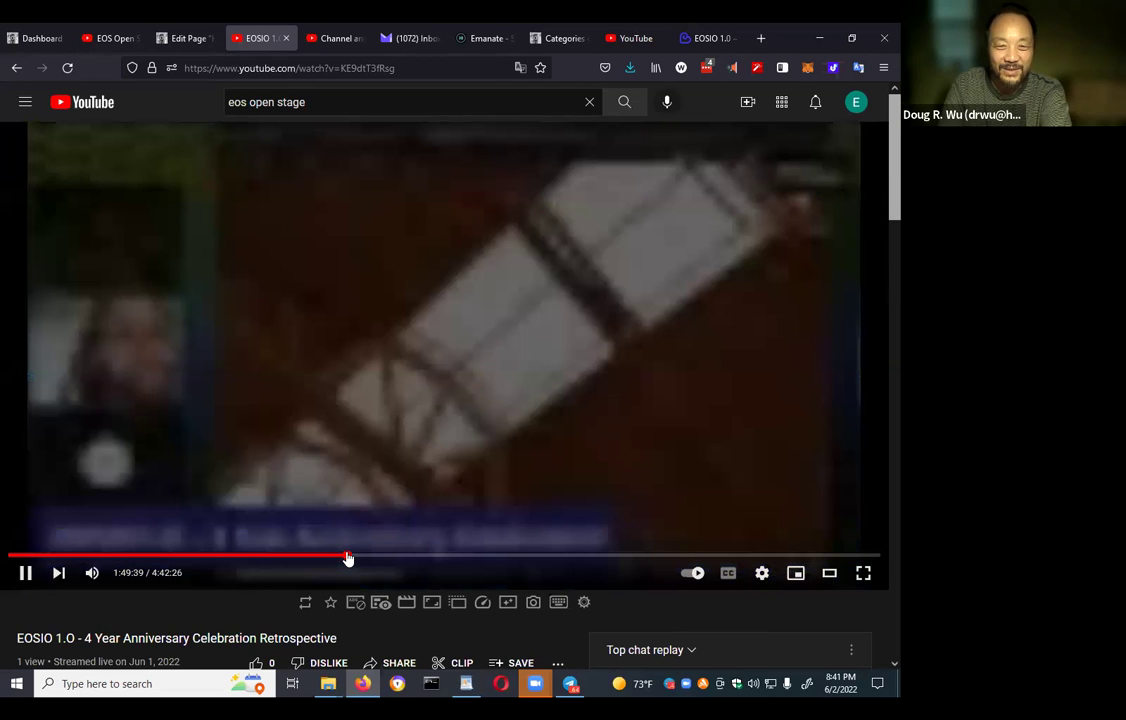
pyautogui.click(215, 555)
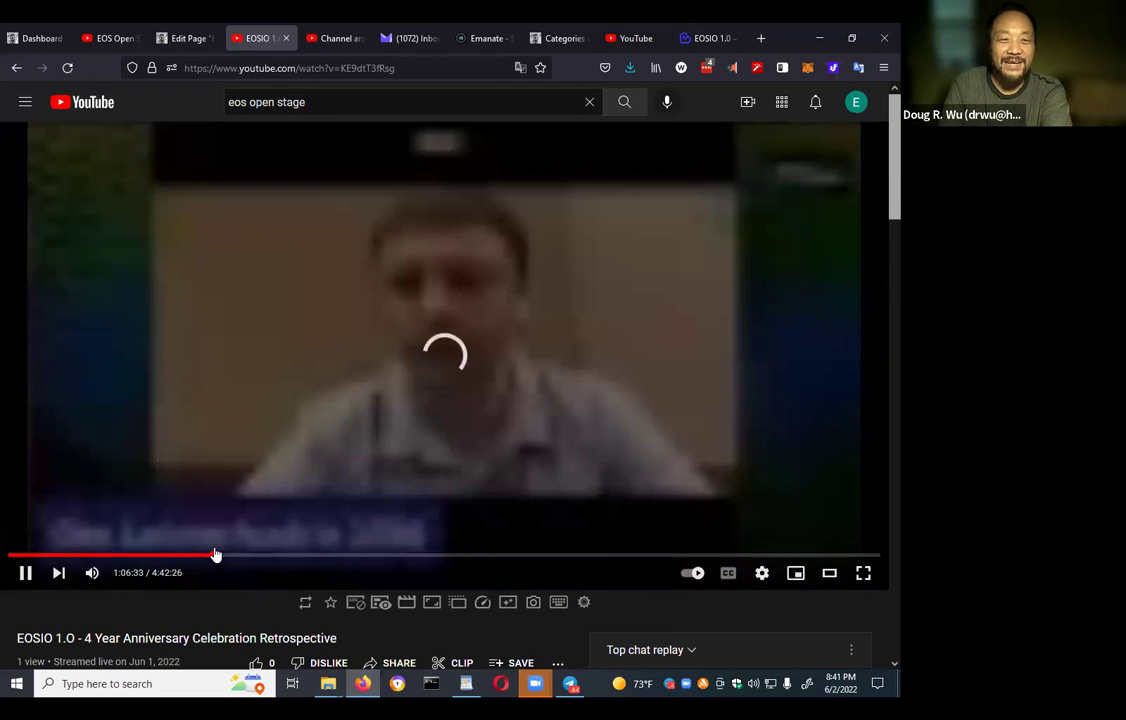
pyautogui.click(684, 554)
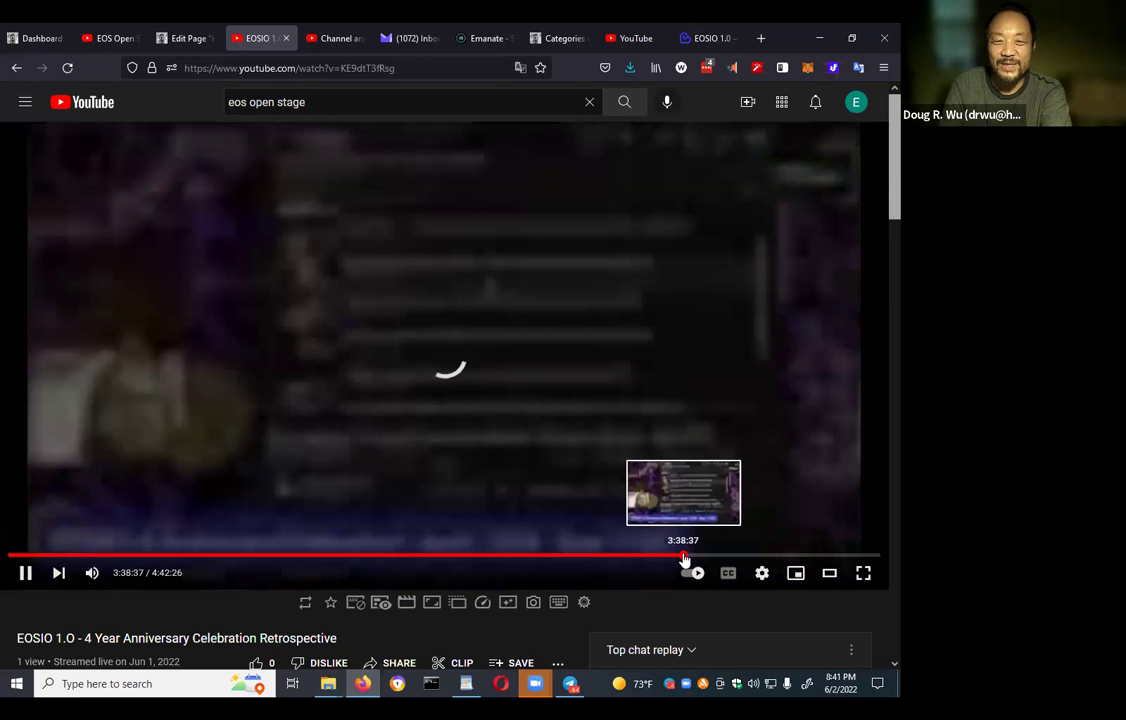
pyautogui.click(757, 556)
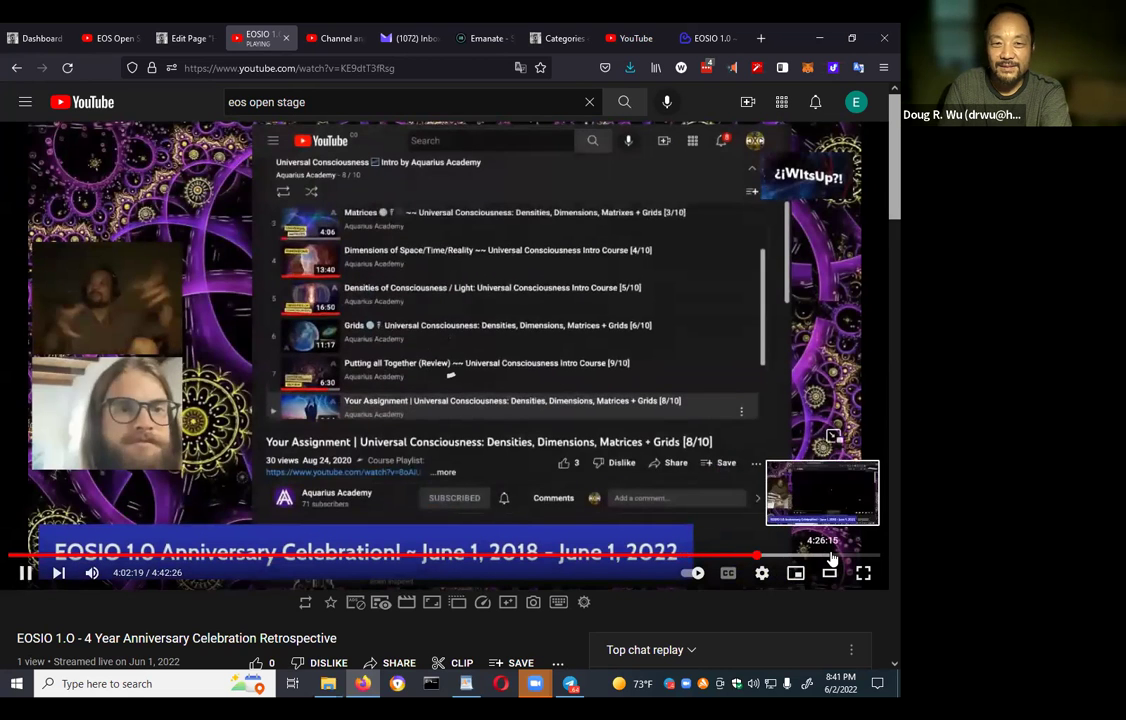
pyautogui.click(832, 556)
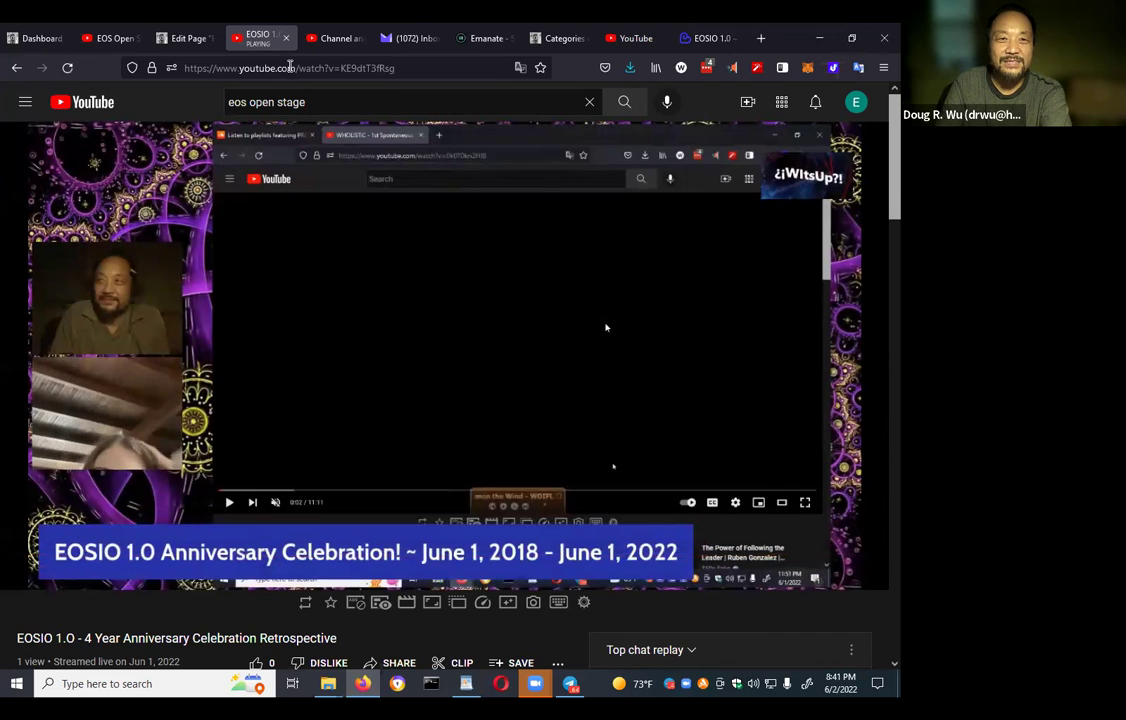
pyautogui.click(17, 68)
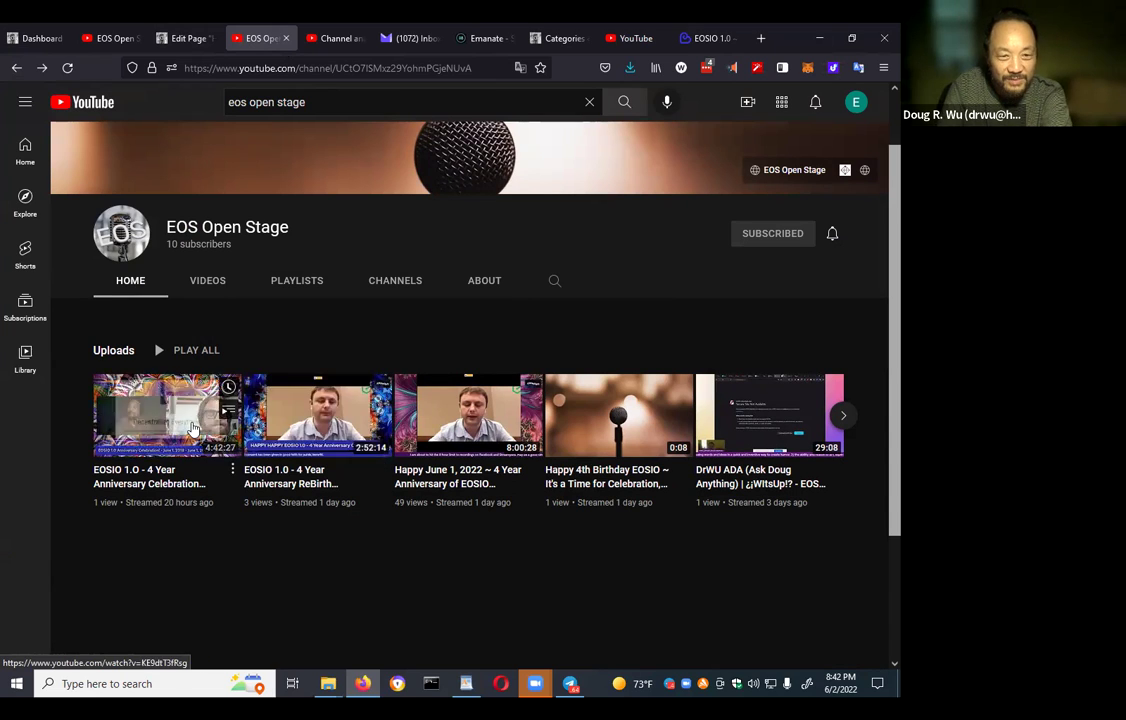
pyautogui.click(187, 428)
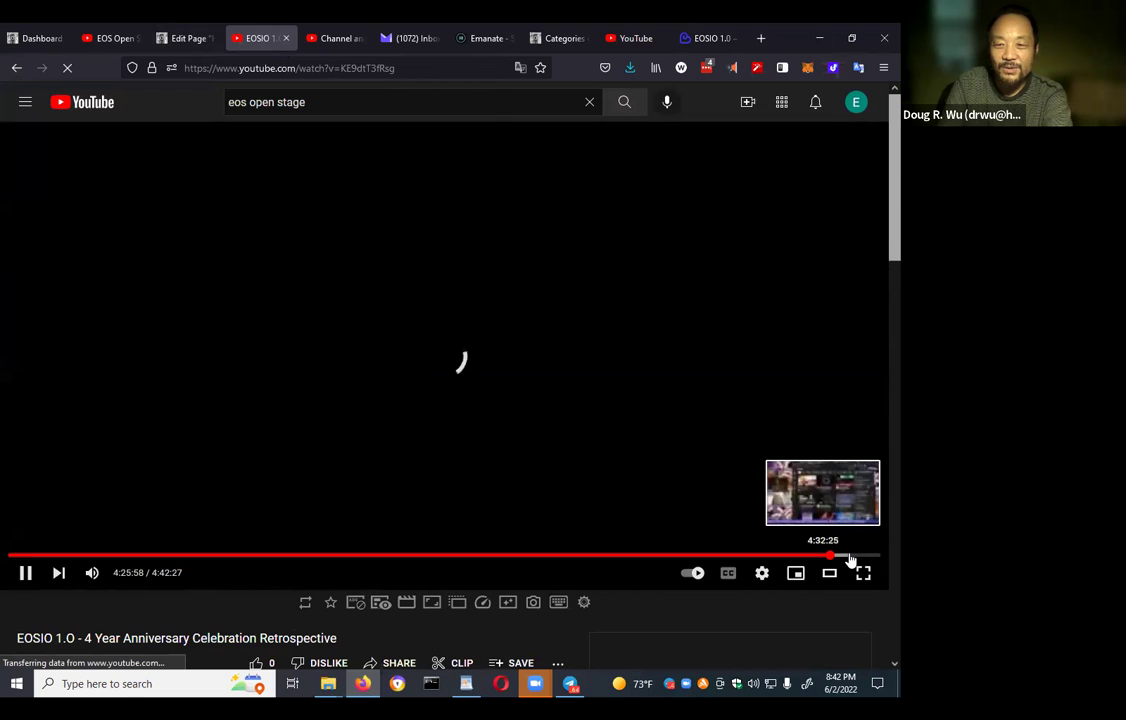
pyautogui.click(850, 556)
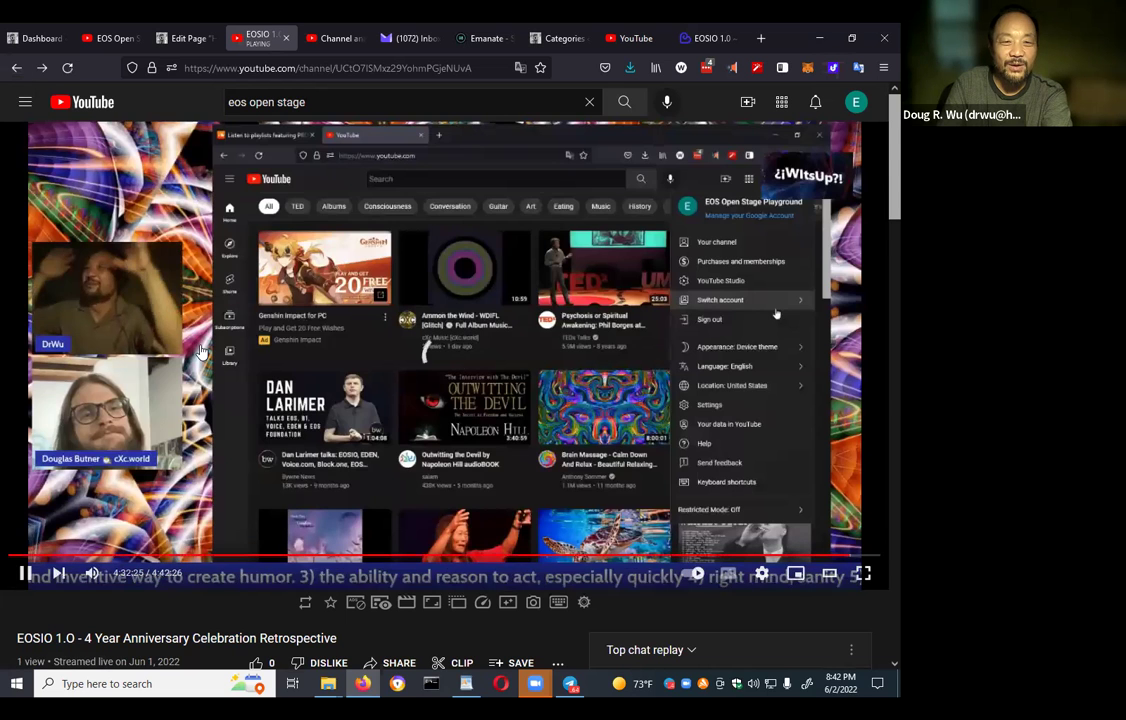
pyautogui.hotkey('alt', 'Left')
pyautogui.click(322, 408)
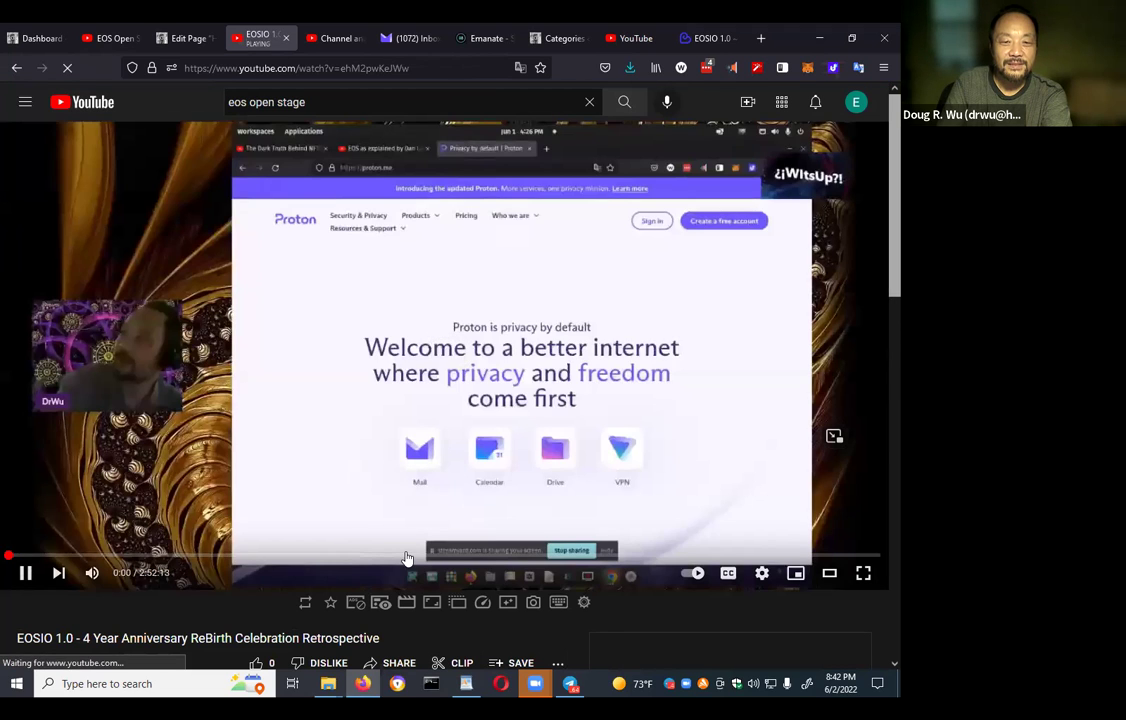
pyautogui.click(537, 556)
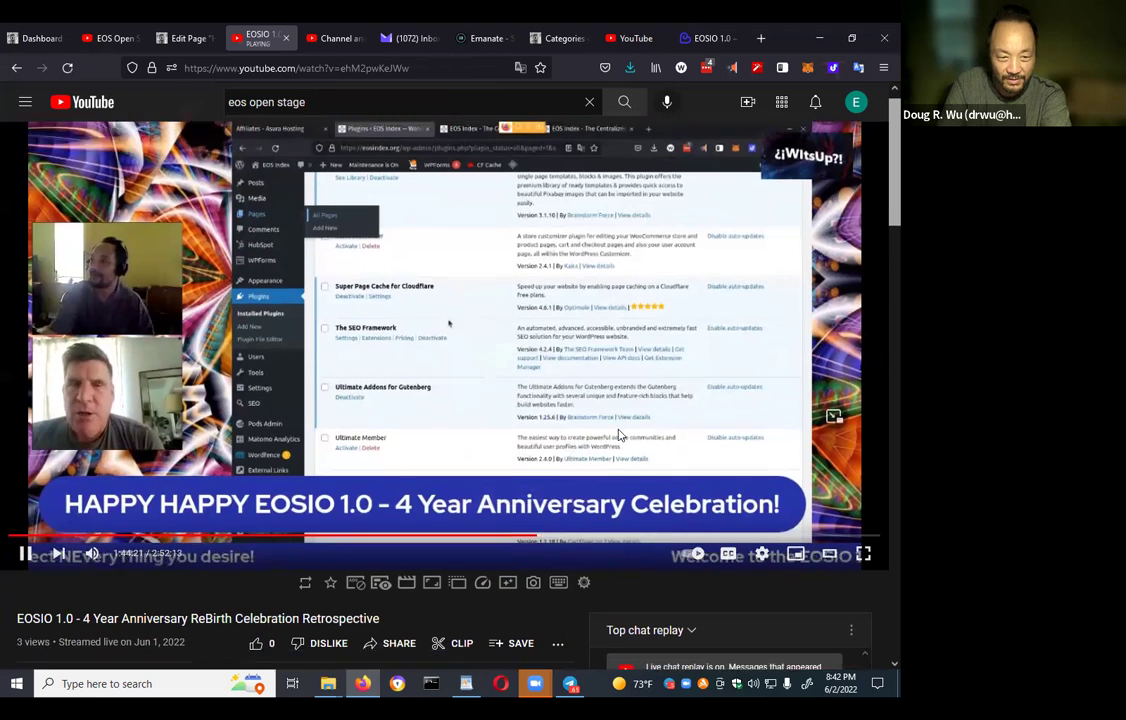
pyautogui.scroll(-1, 619, 435)
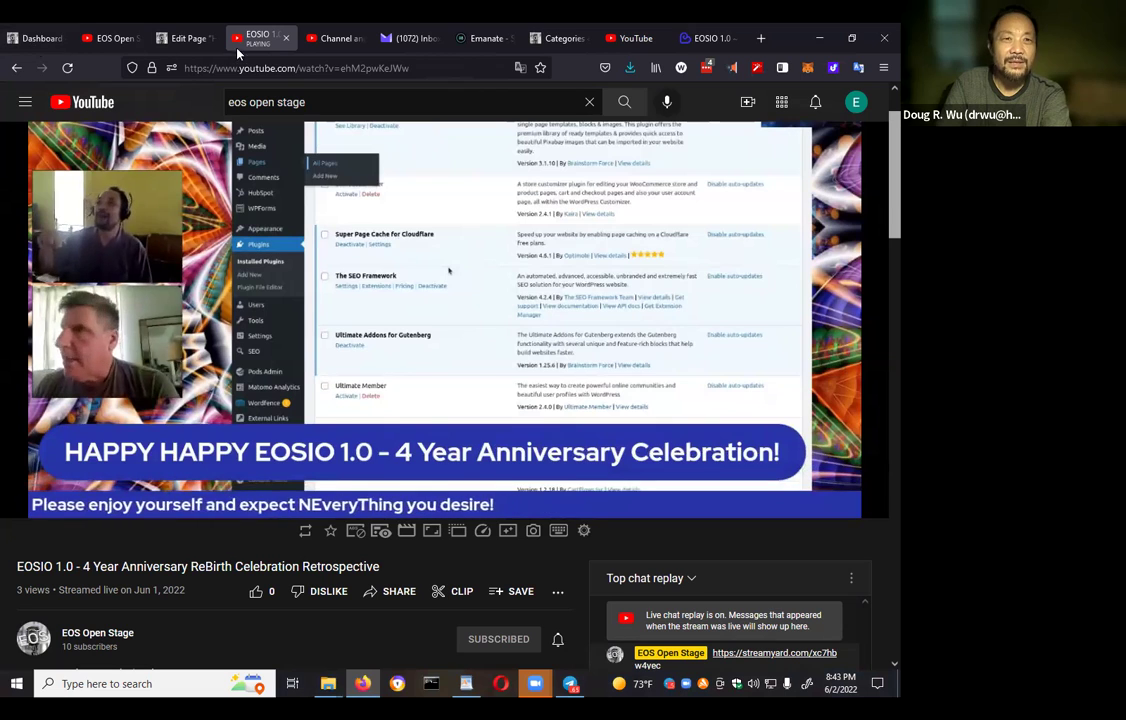
pyautogui.hotkey('alt', 'Left')
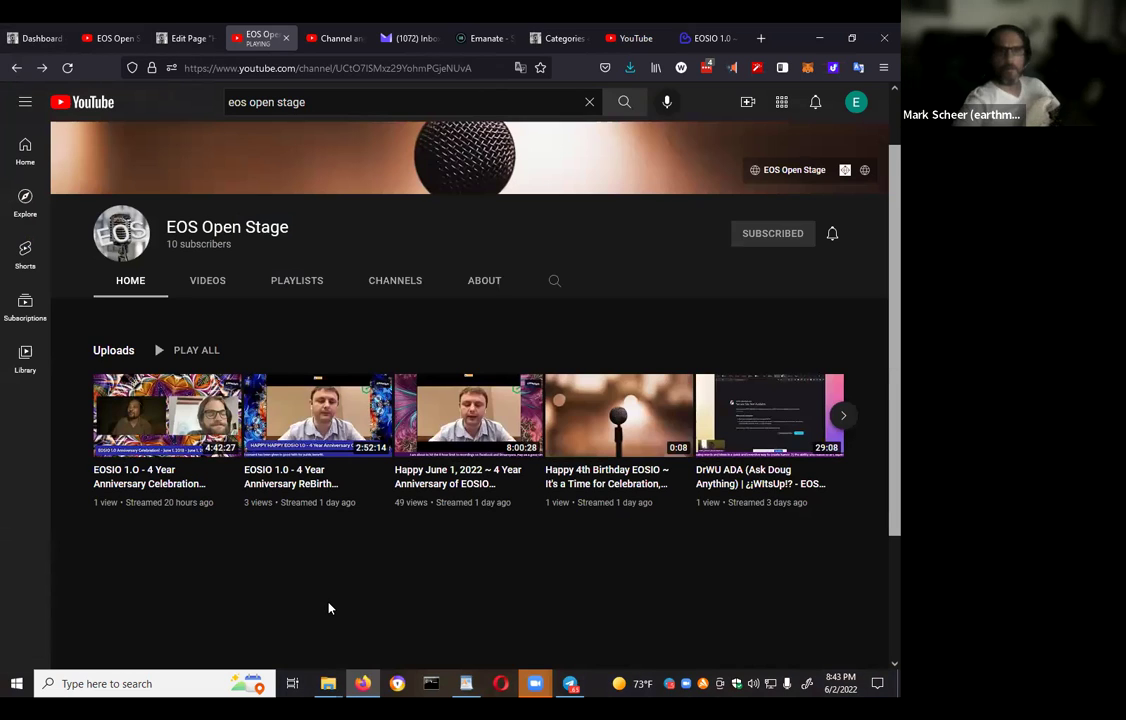
# - List the EOS Open Stage channel's videos, then open the signed-in account's own channel
pyautogui.click(208, 281)
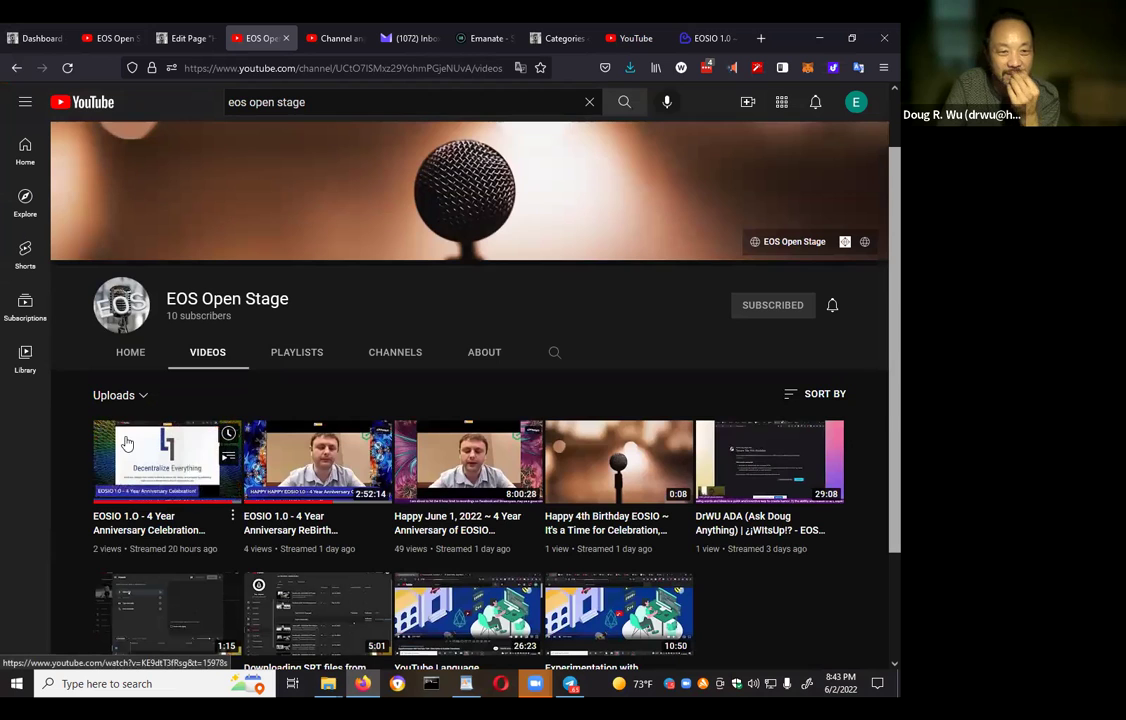
pyautogui.scroll(-1, 775, 200)
pyautogui.scroll(1, 775, 200)
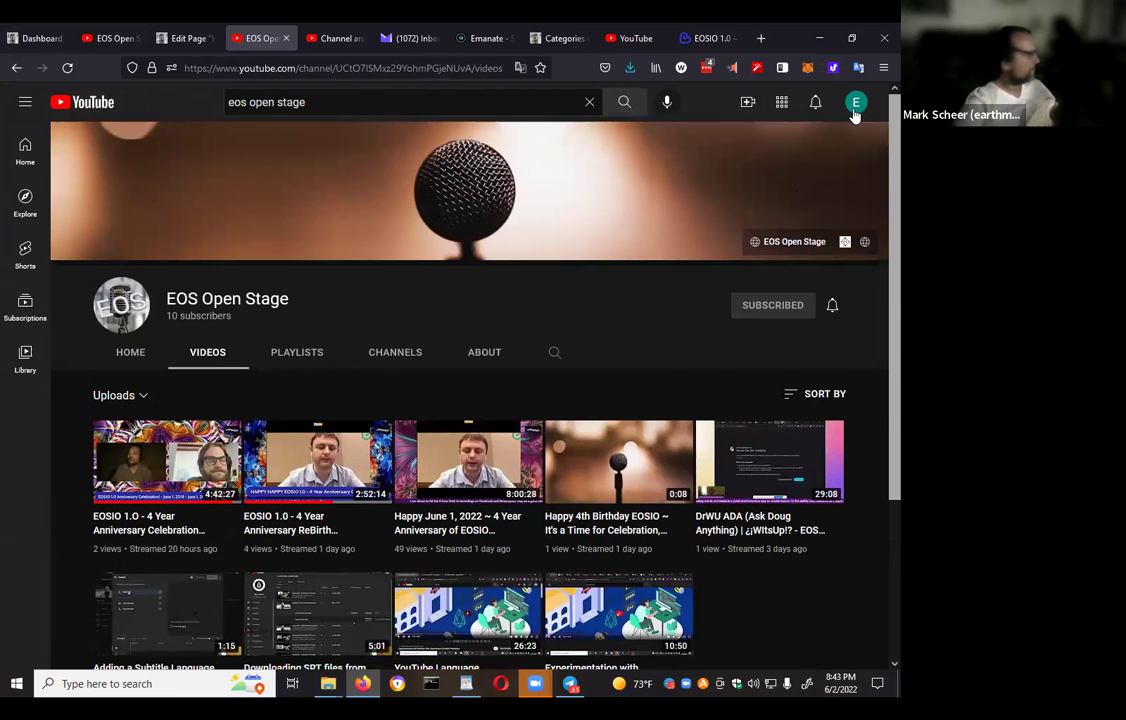
pyautogui.click(855, 108)
pyautogui.click(787, 201)
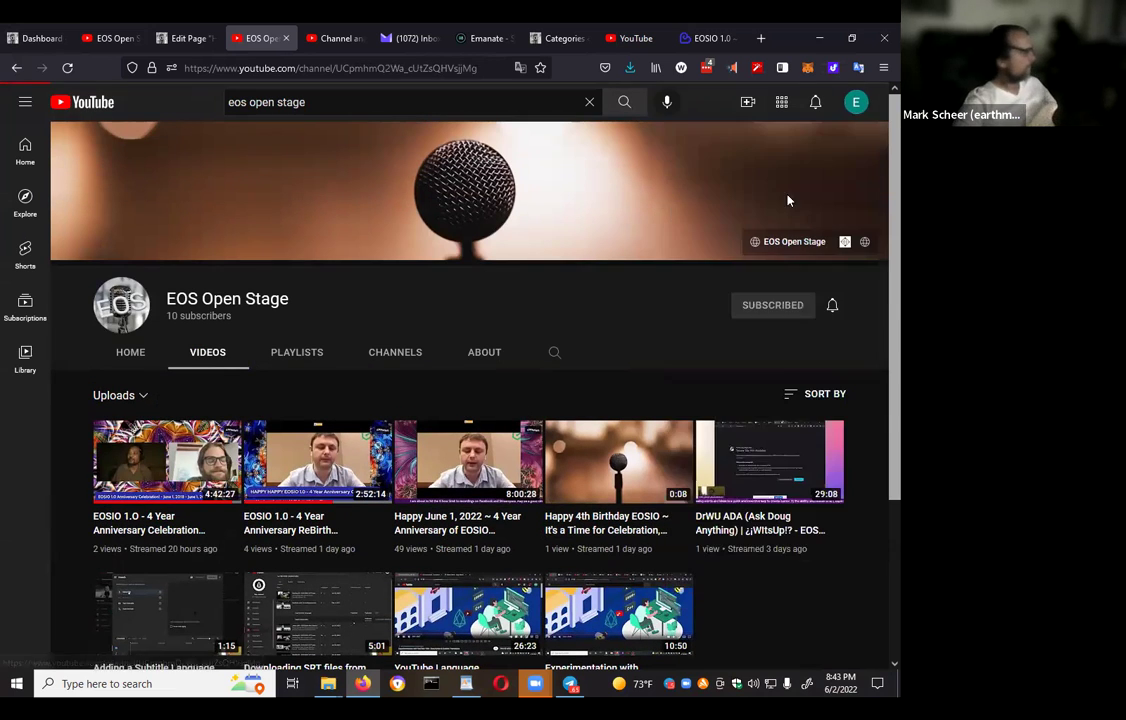
# - Switch to the EOS Open Stage account and open its channel page
pyautogui.click(855, 104)
pyautogui.click(790, 281)
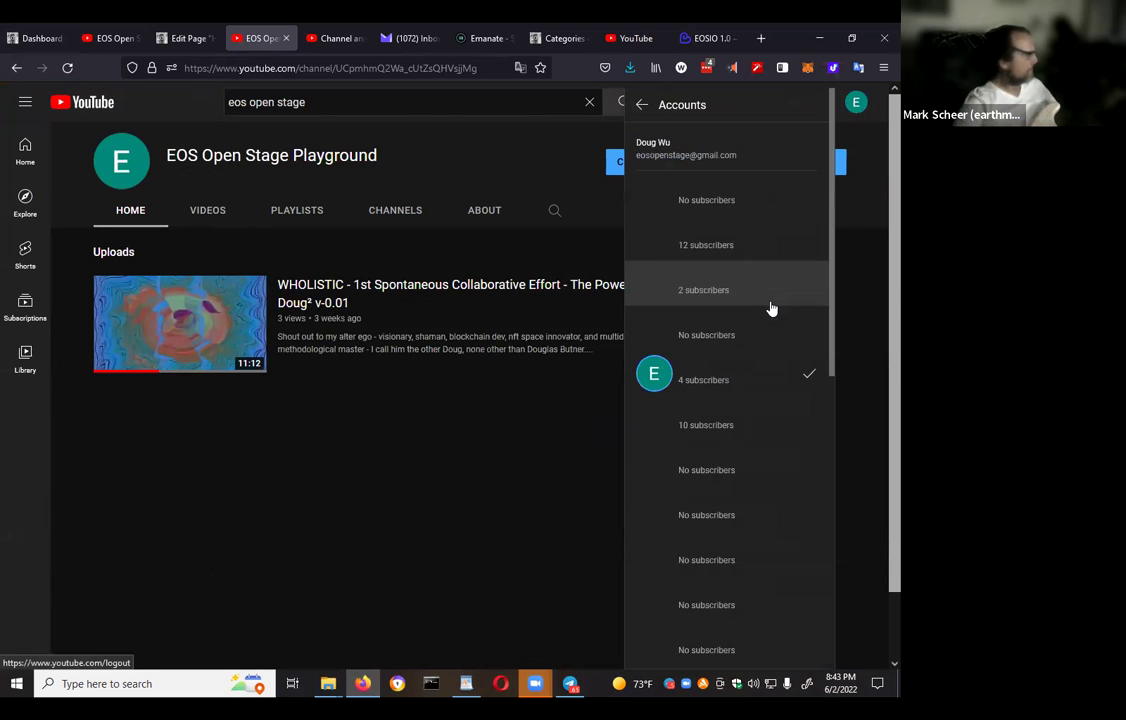
pyautogui.click(755, 427)
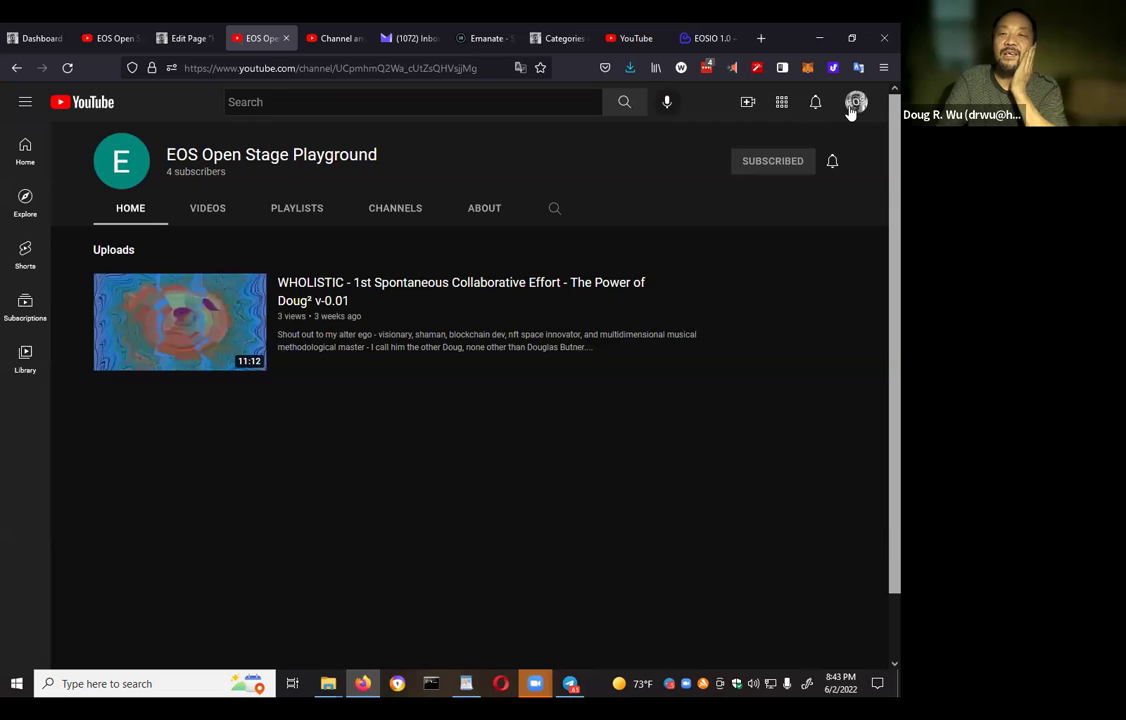
pyautogui.click(855, 102)
pyautogui.click(812, 194)
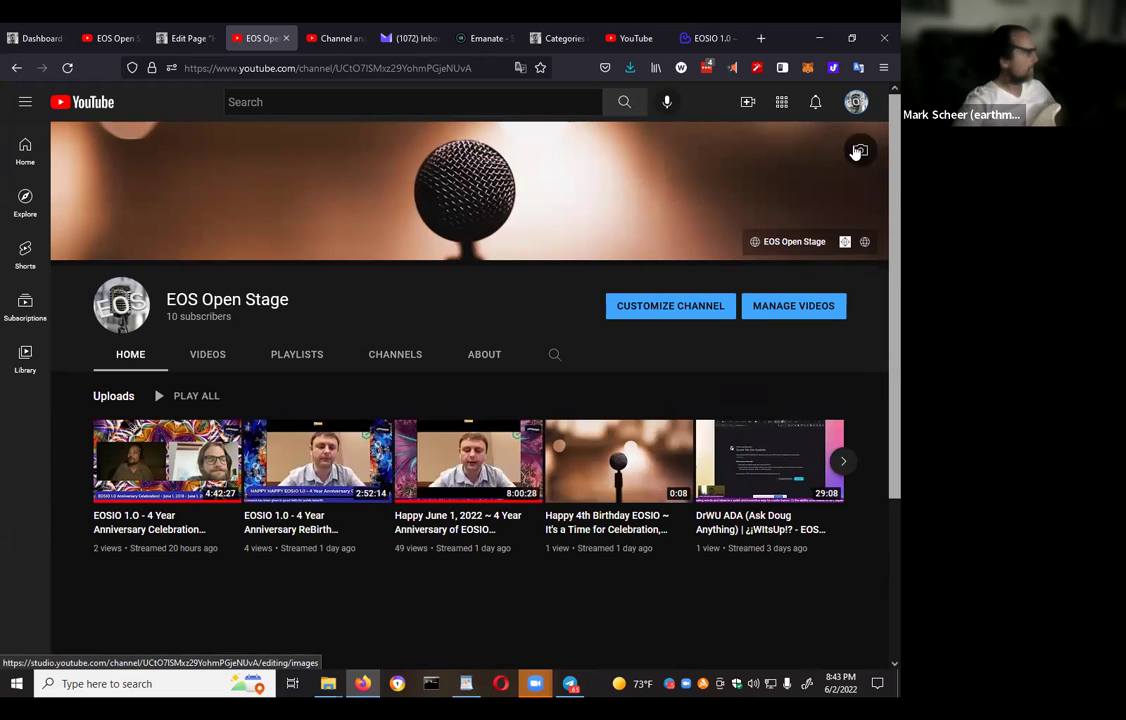
# - Switch to another of the owner's channels and view its empty uploads list
pyautogui.click(856, 104)
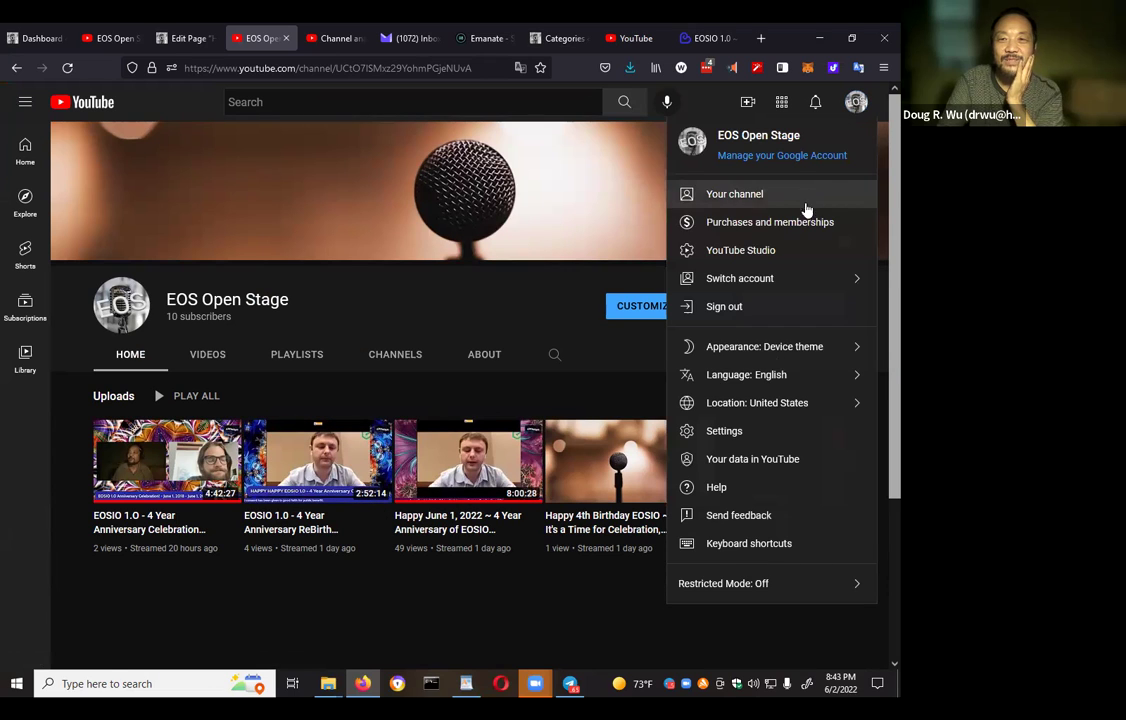
pyautogui.click(812, 278)
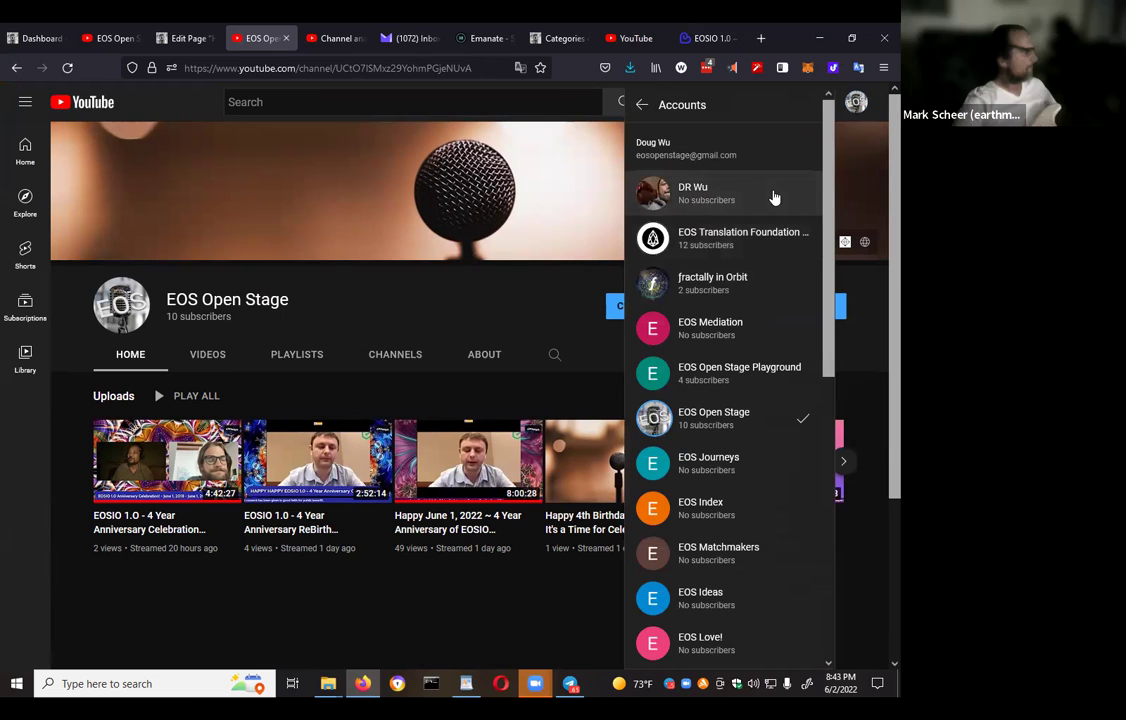
pyautogui.click(771, 194)
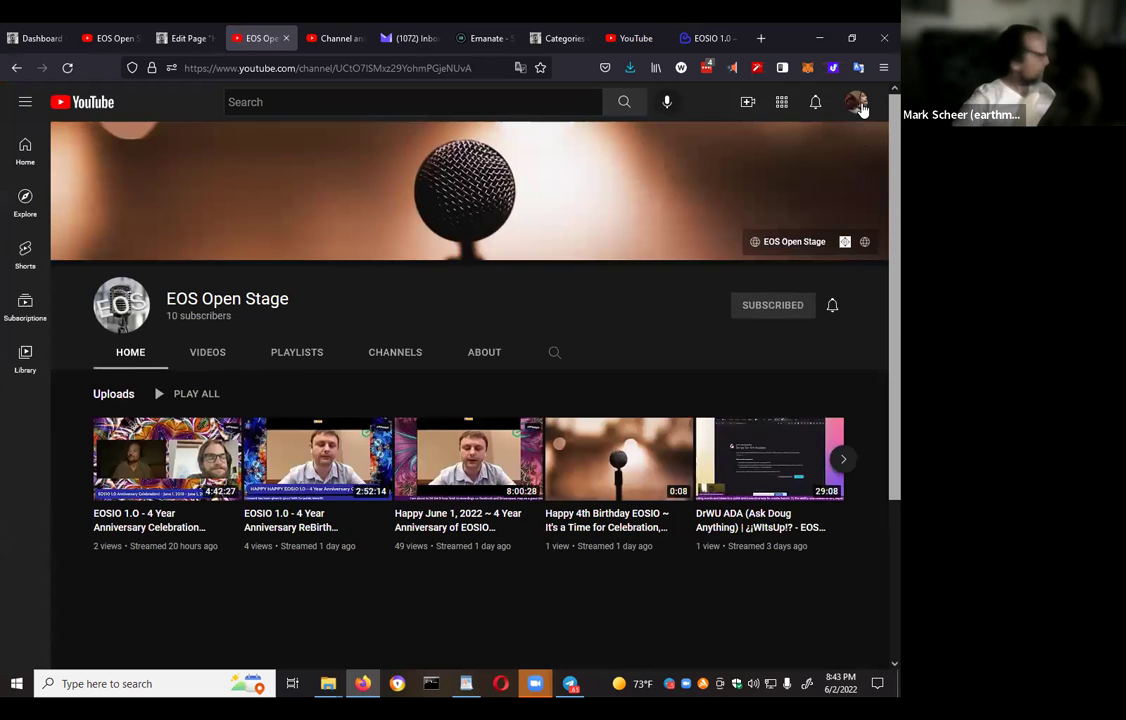
pyautogui.click(856, 102)
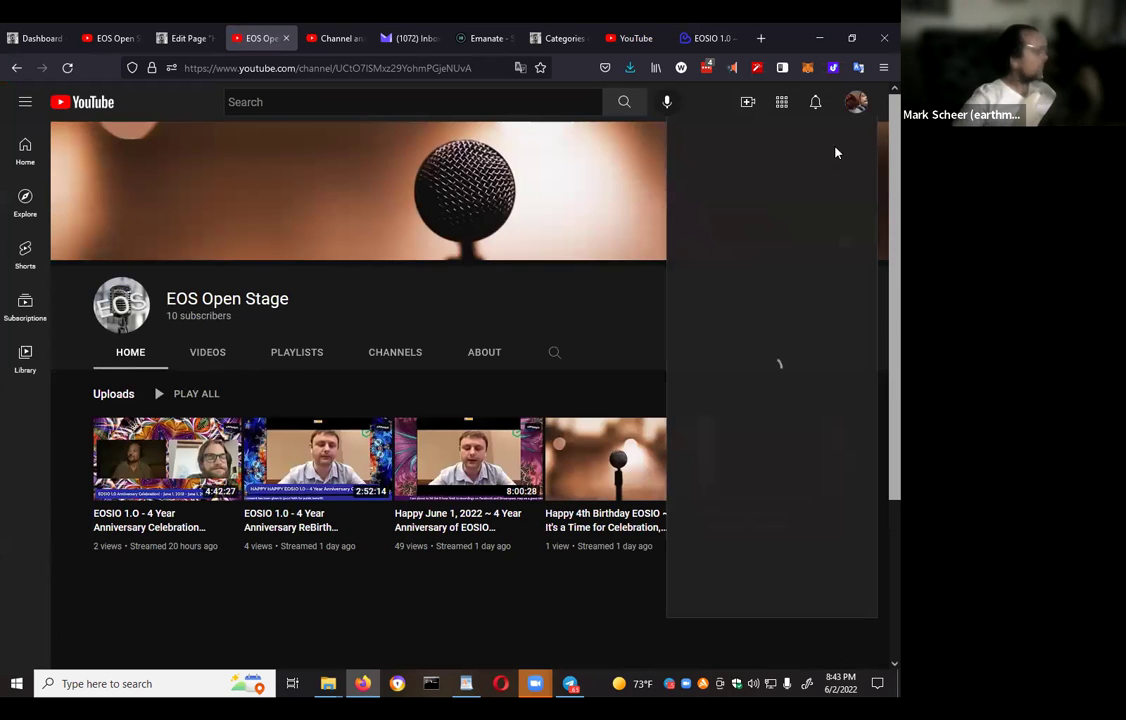
pyautogui.click(809, 199)
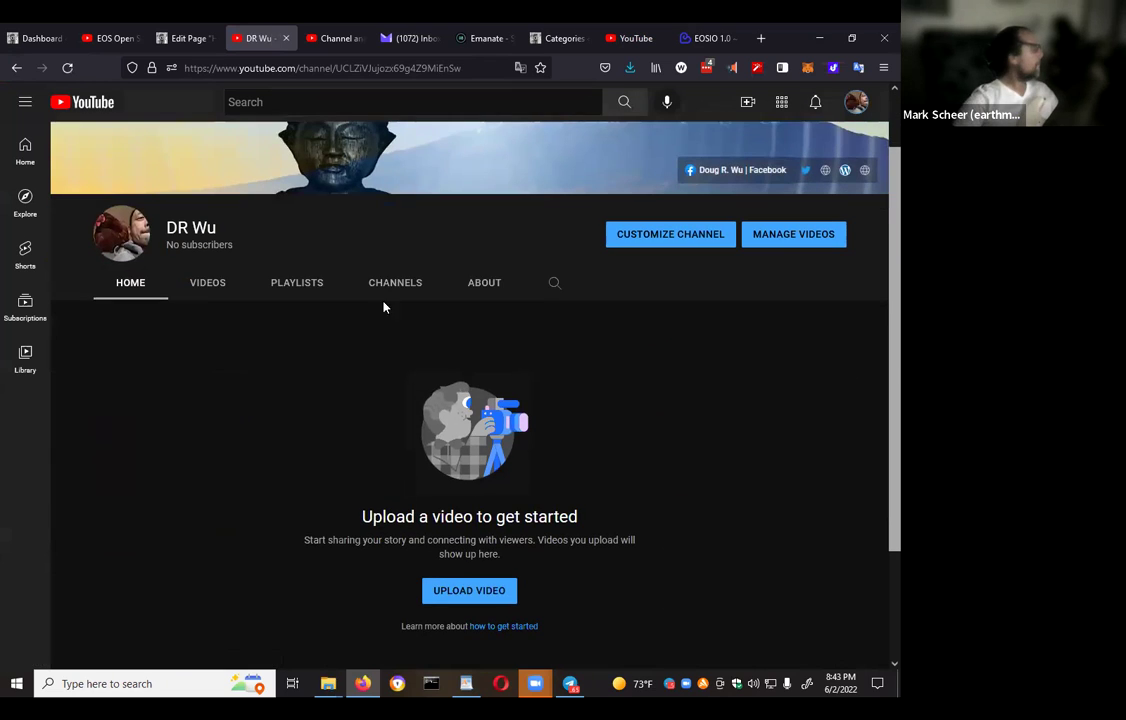
pyautogui.click(207, 354)
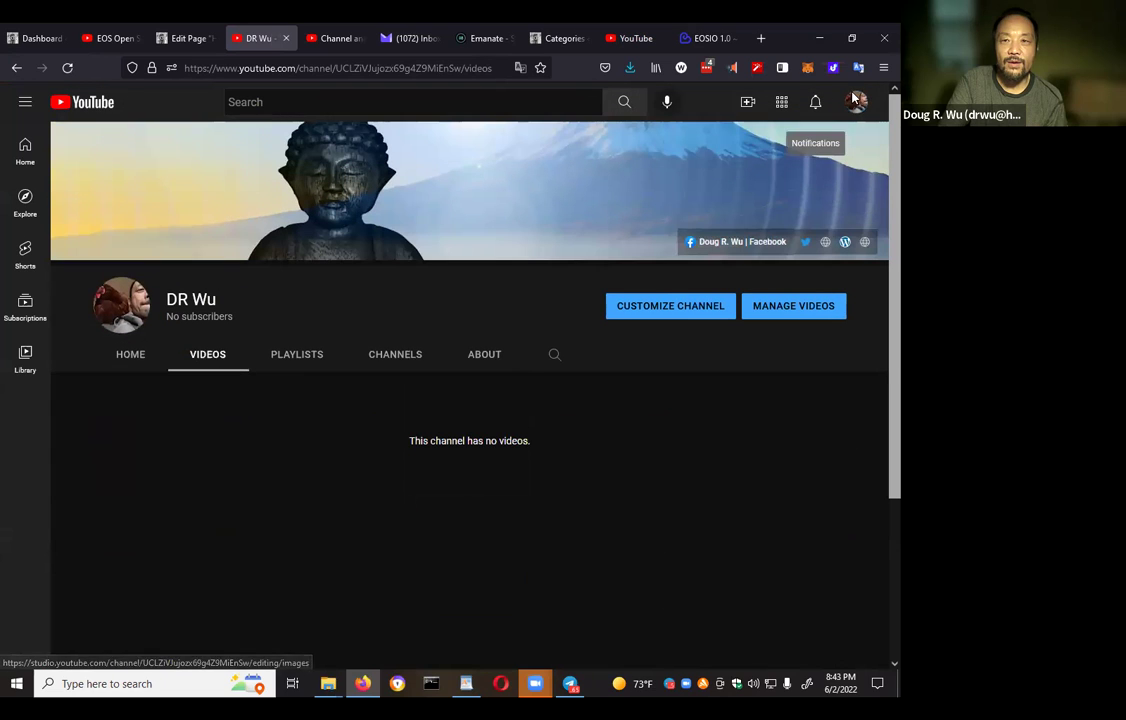
# - Browse the list of other channels available and reopen the account menu to switch again
pyautogui.click(856, 102)
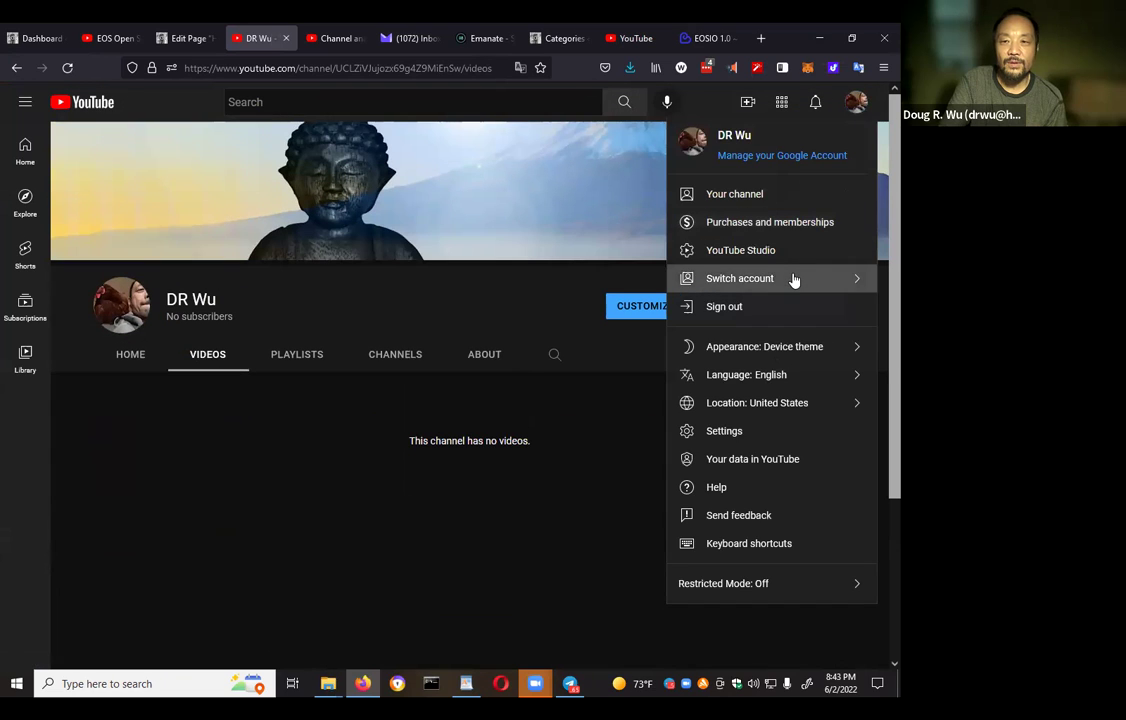
pyautogui.click(796, 278)
pyautogui.scroll(-5, 745, 430)
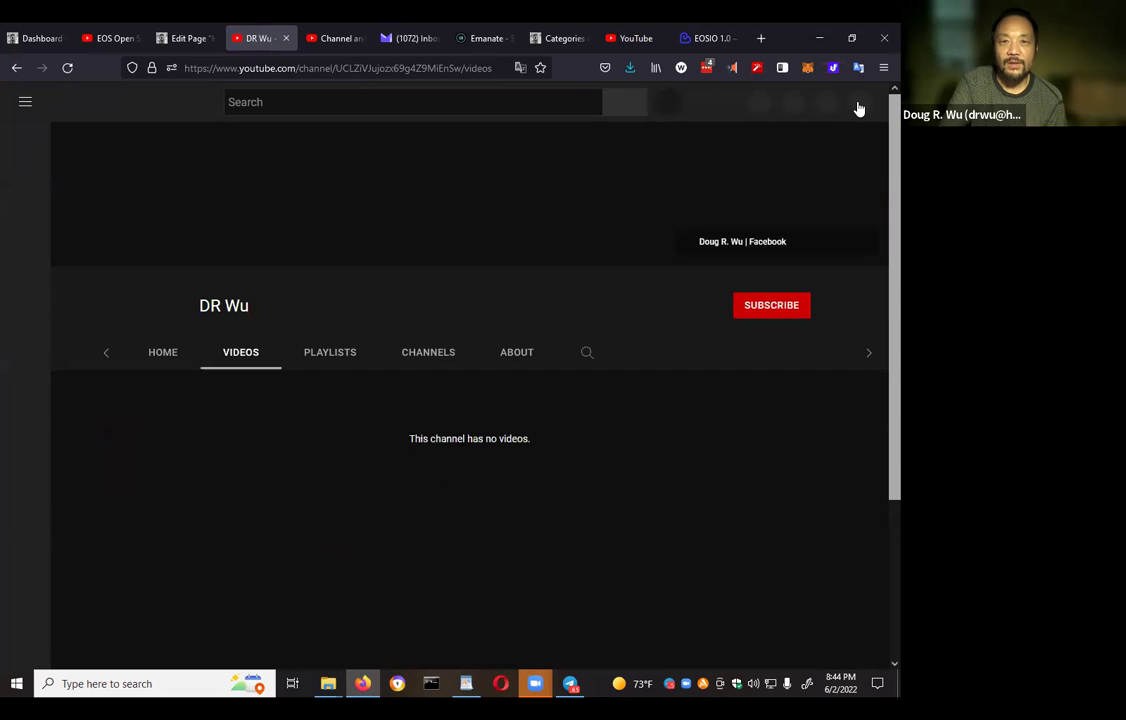
pyautogui.click(856, 102)
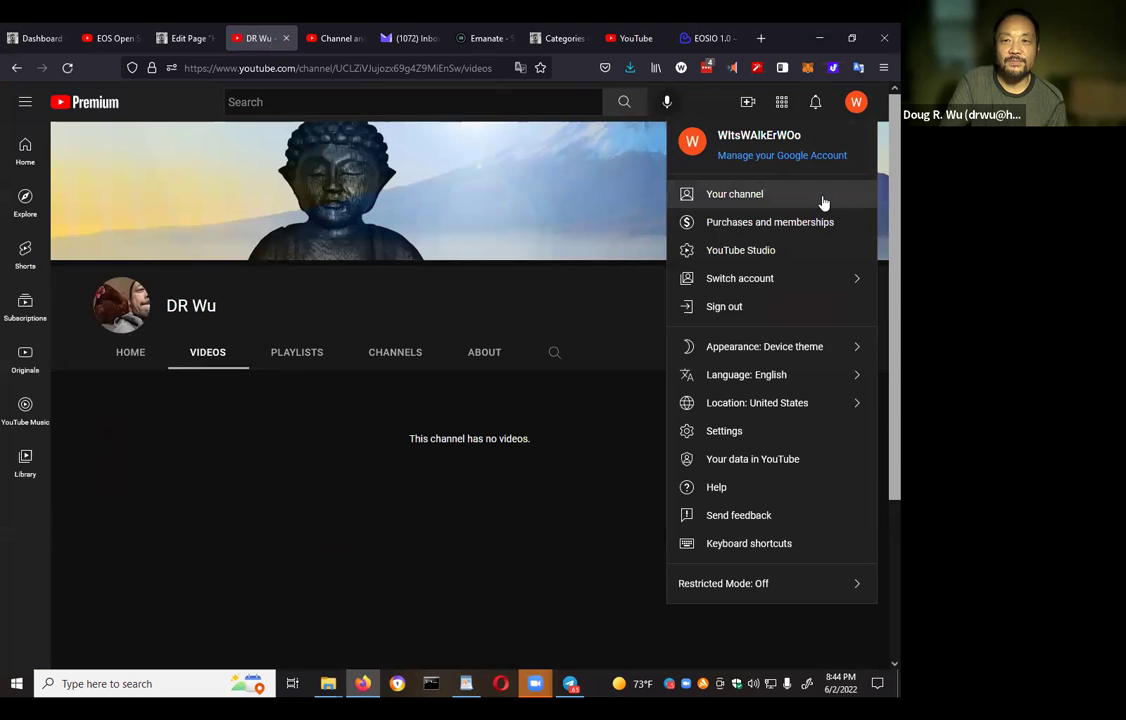
# - Open the new account's channel, go to YouTube Studio, and open the 4 Year Anniversary live replay's details
pyautogui.click(822, 198)
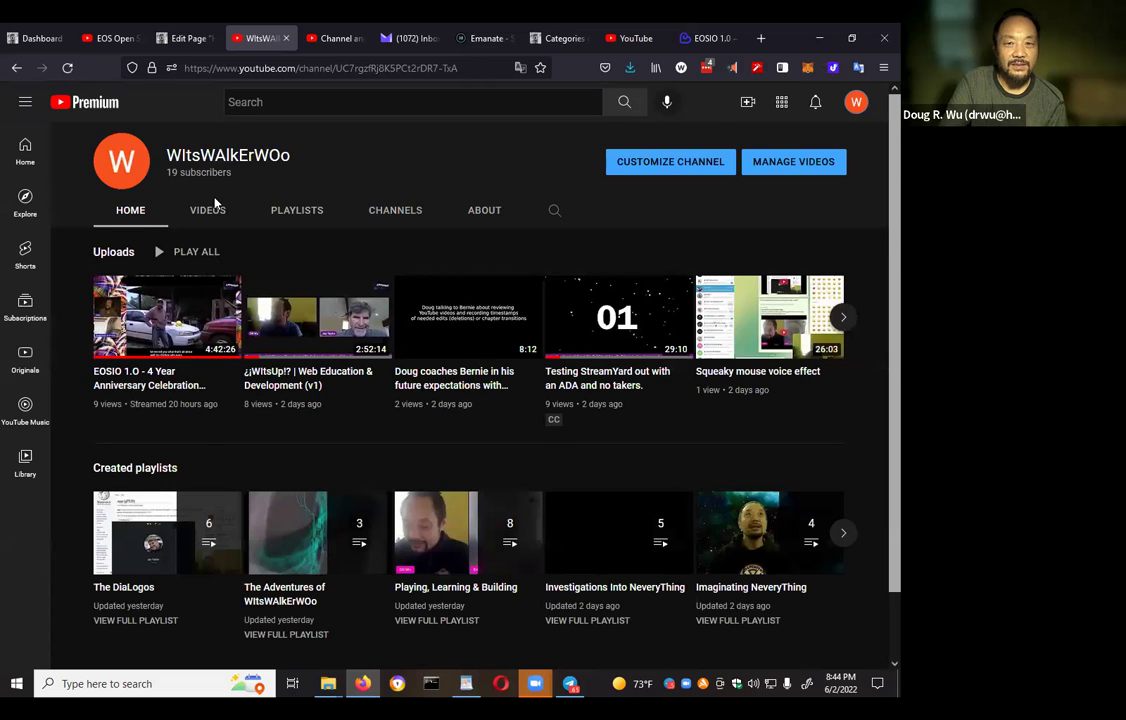
pyautogui.scroll(-1, 214, 203)
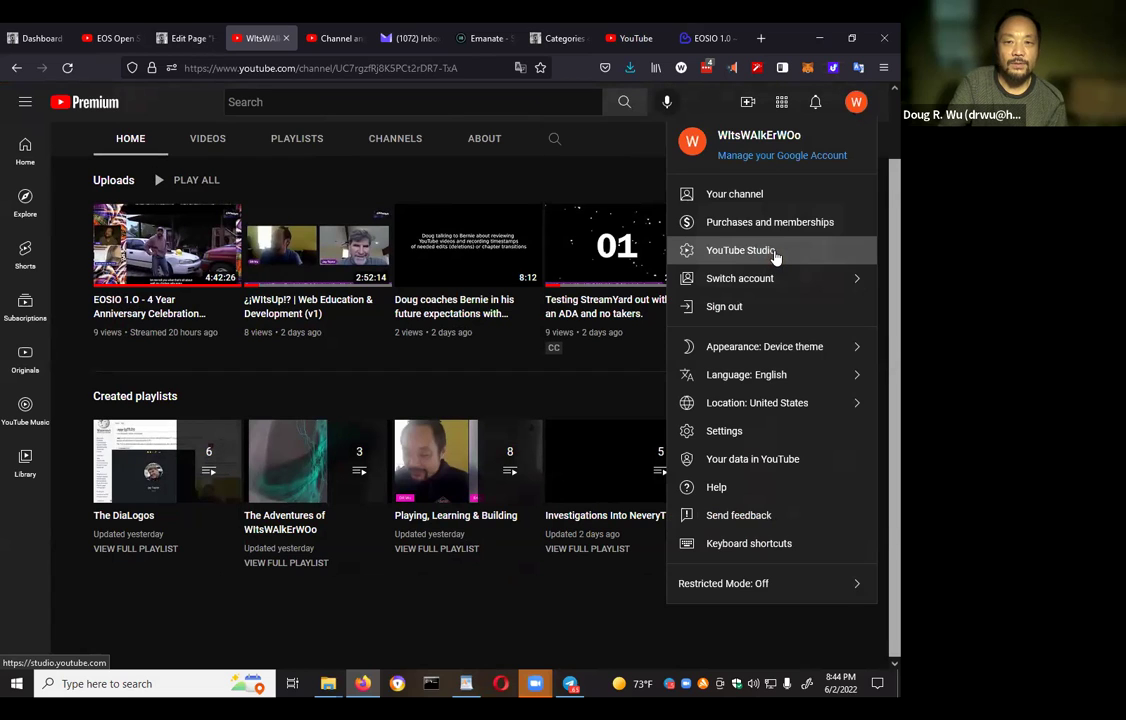
pyautogui.click(774, 252)
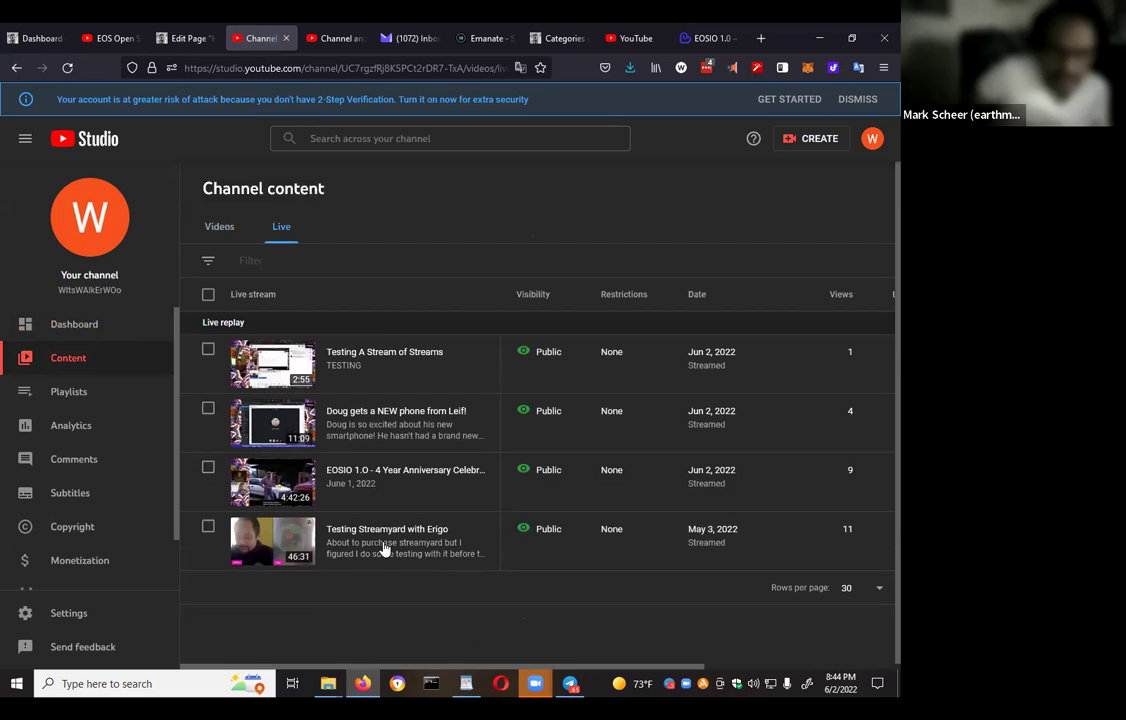
pyautogui.click(273, 484)
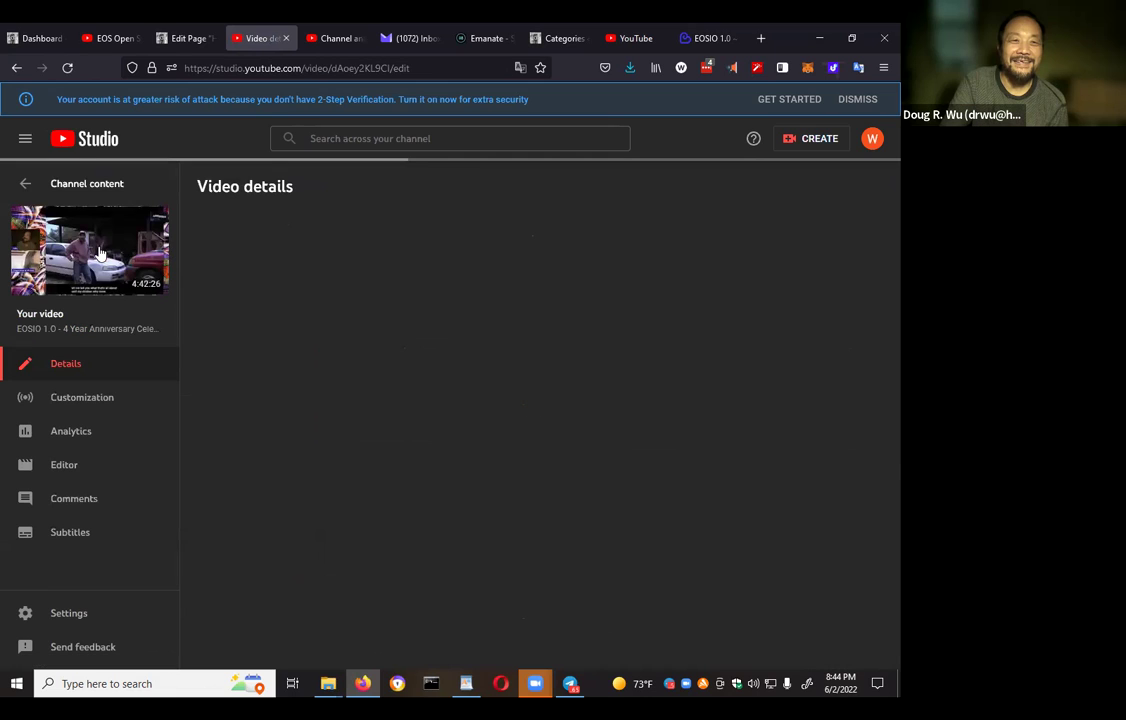
# - Play the anniversary replay on its public page, seeking to about 1:19:33 and trying full screen
pyautogui.click(92, 252)
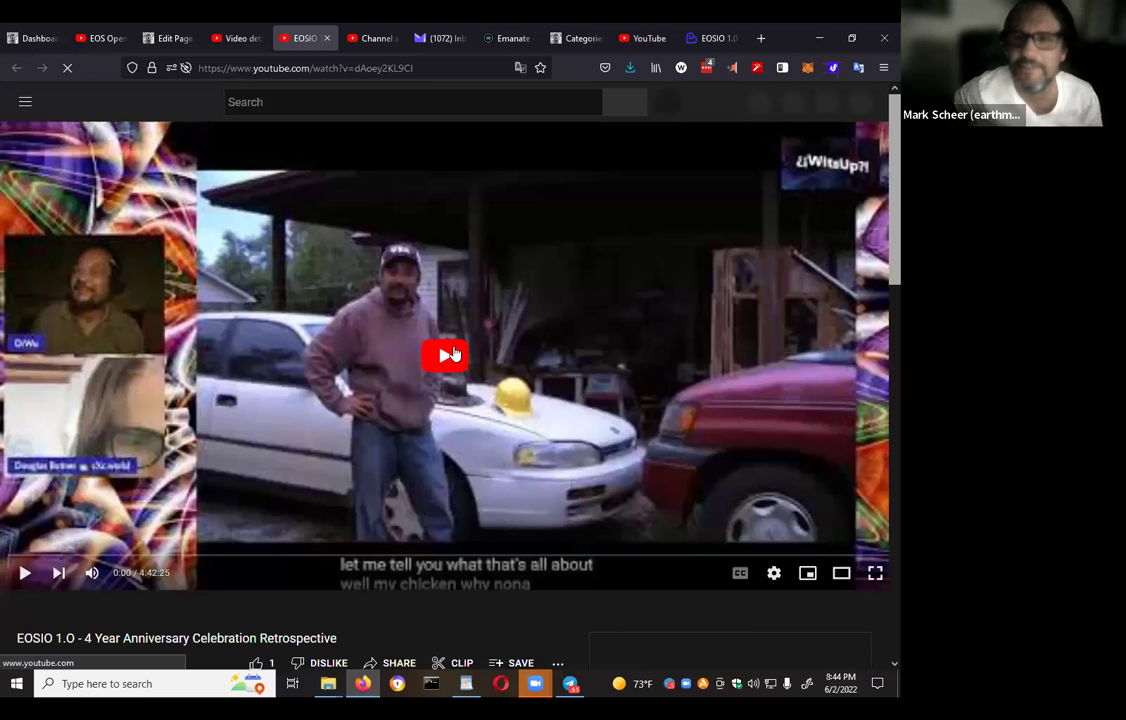
pyautogui.click(453, 354)
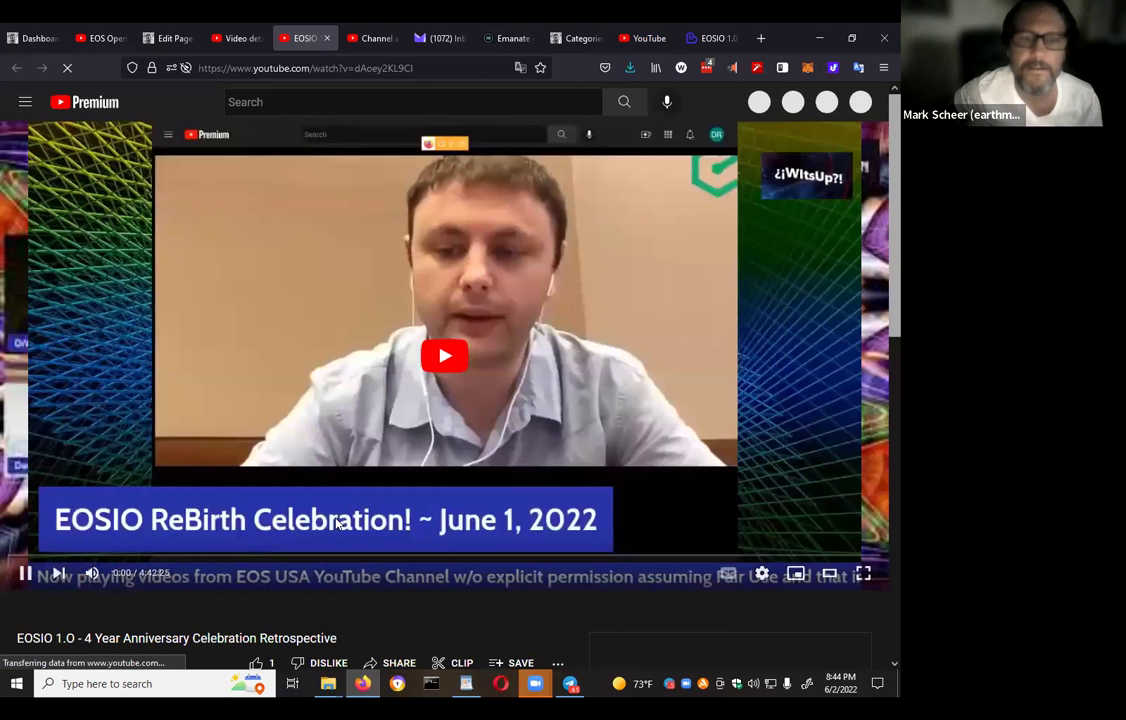
pyautogui.click(140, 556)
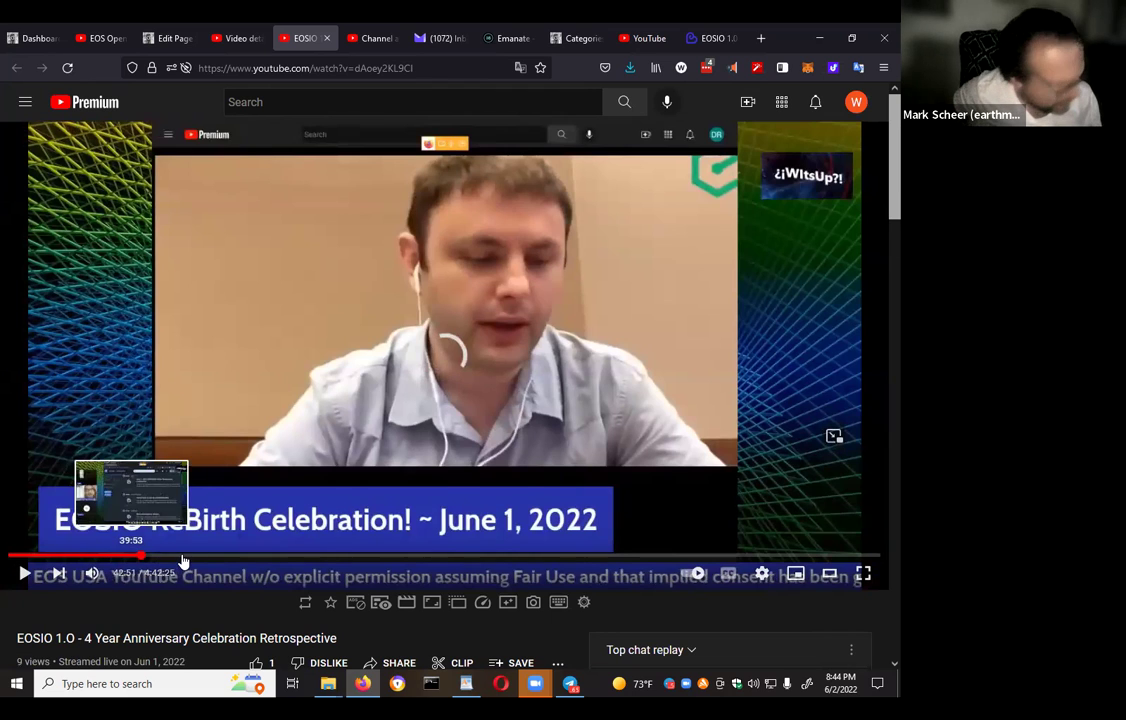
pyautogui.click(255, 556)
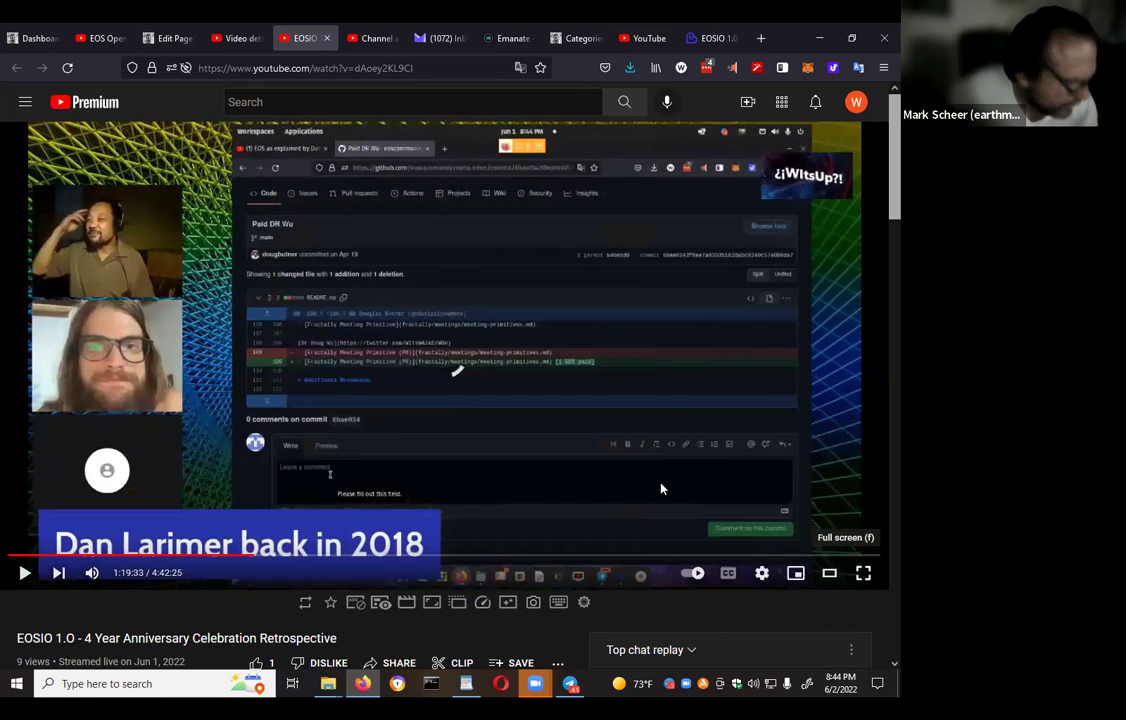
pyautogui.click(863, 572)
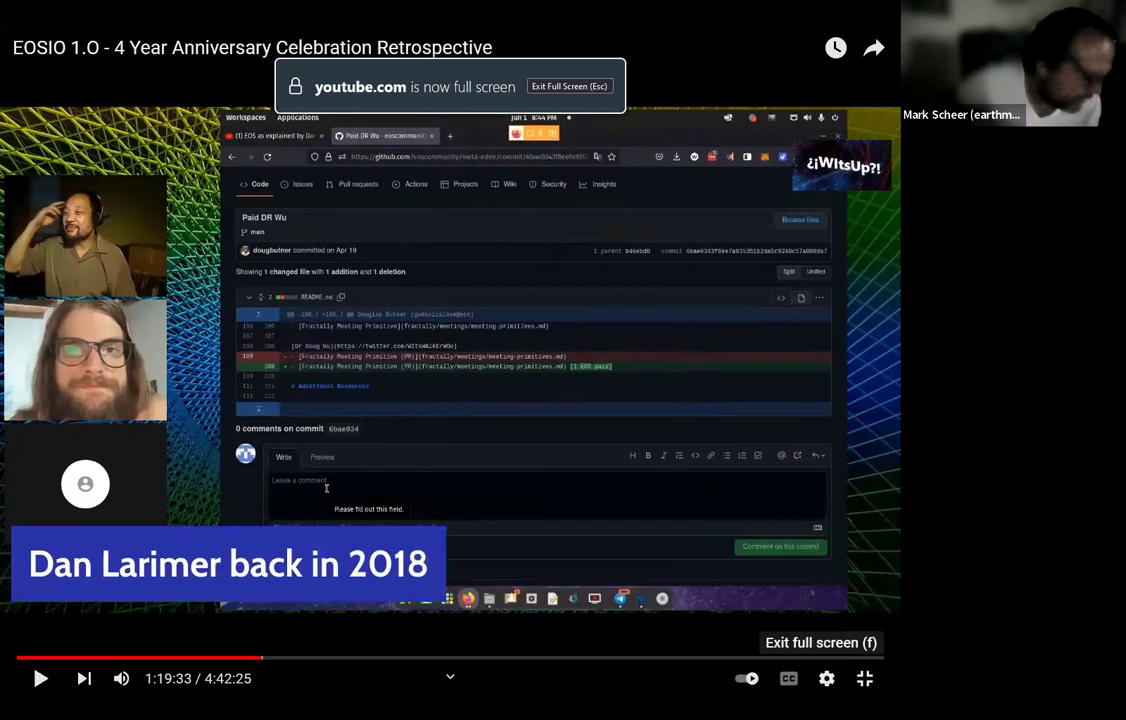
pyautogui.click(865, 678)
# - Copy the video's web address, then resume playback from about 2:10:22
pyautogui.click(334, 67)
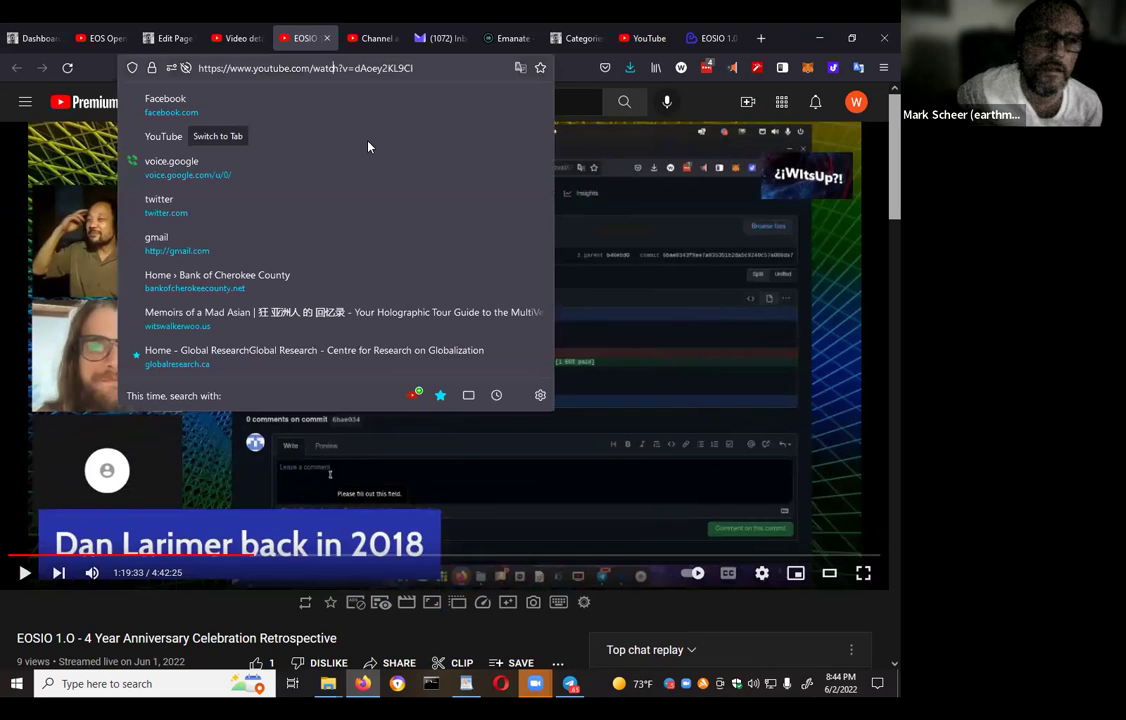
pyautogui.rightClick(337, 67)
pyautogui.click(362, 229)
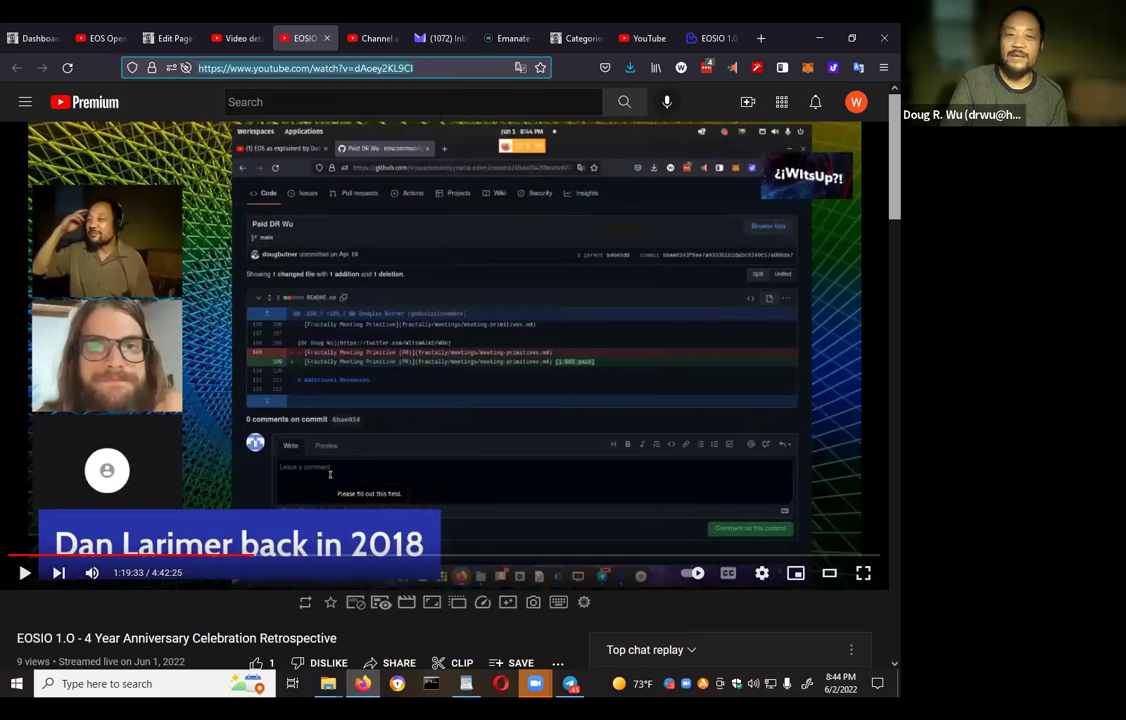
pyautogui.hotkey('alt', 'Tab')
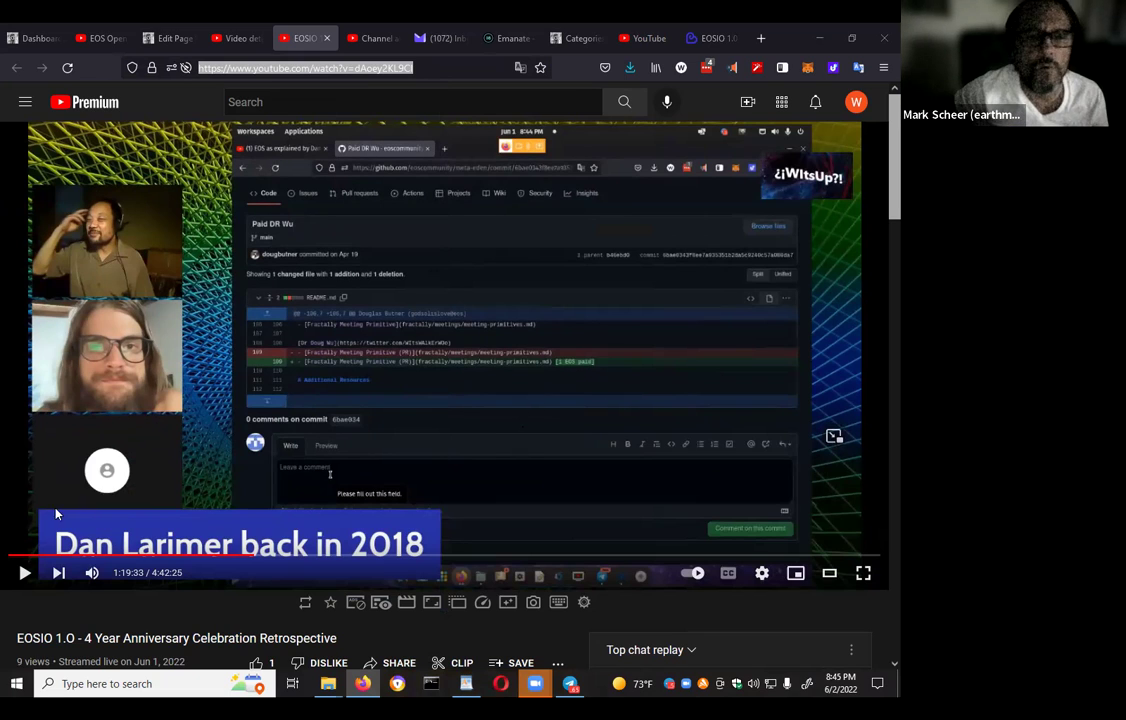
pyautogui.click(27, 571)
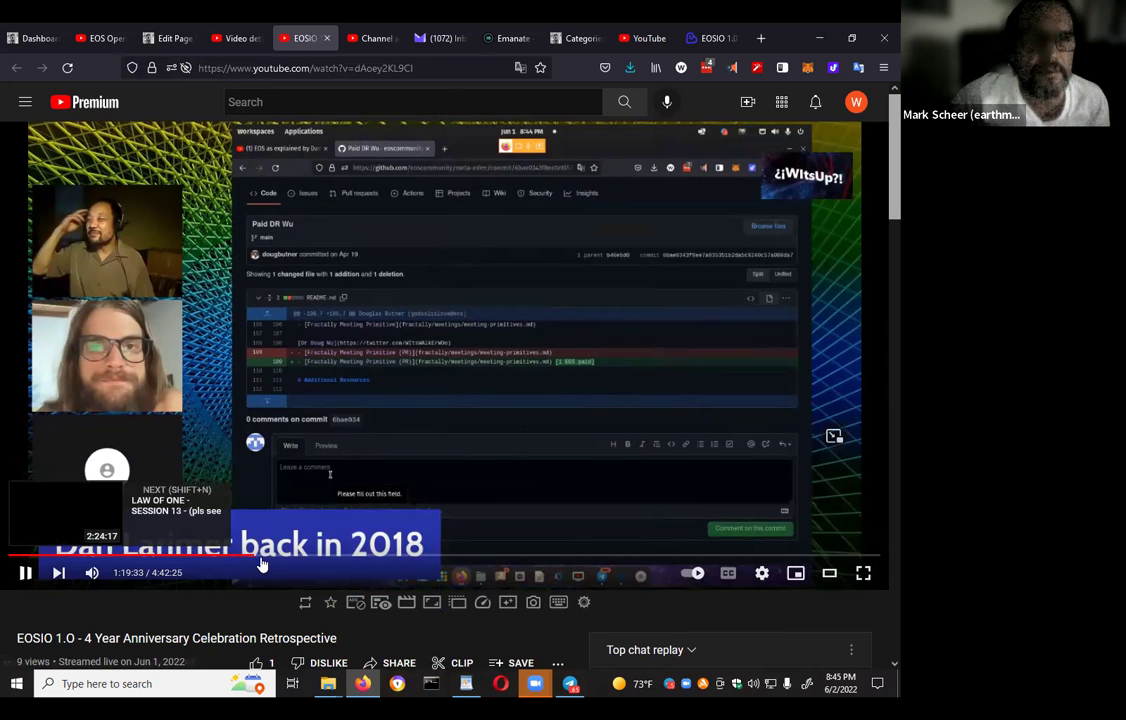
pyautogui.click(412, 556)
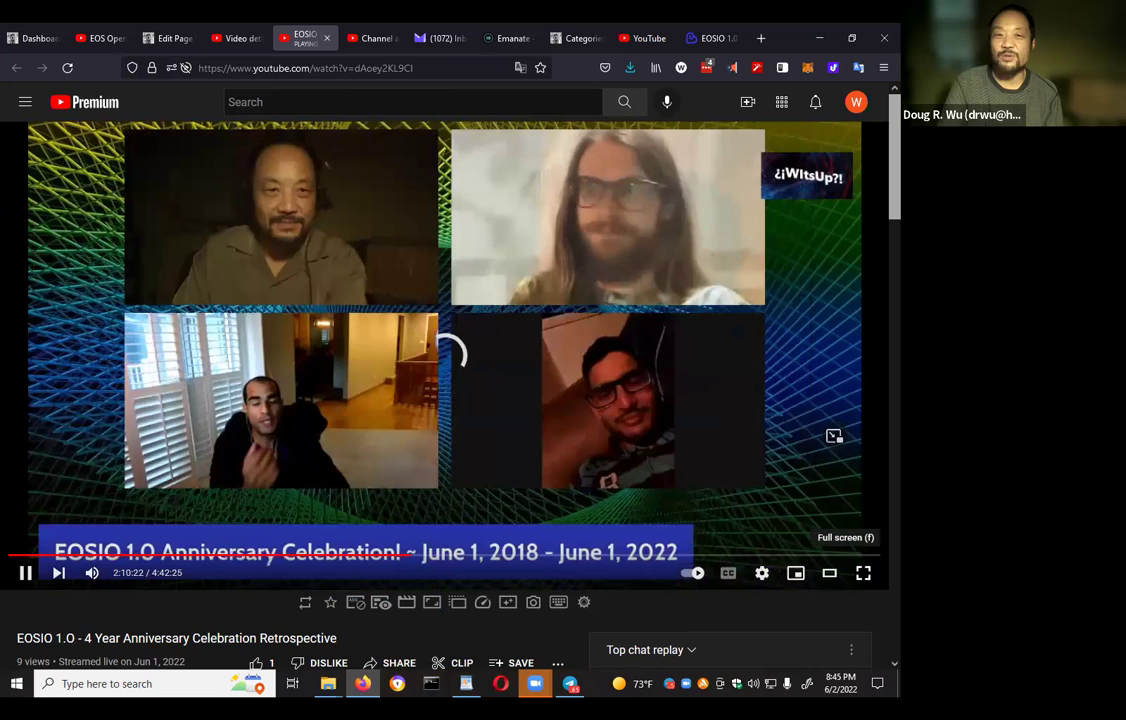
# - Watch the replay full screen, pausing at 2:10:39, then exit full screen
pyautogui.click(862, 574)
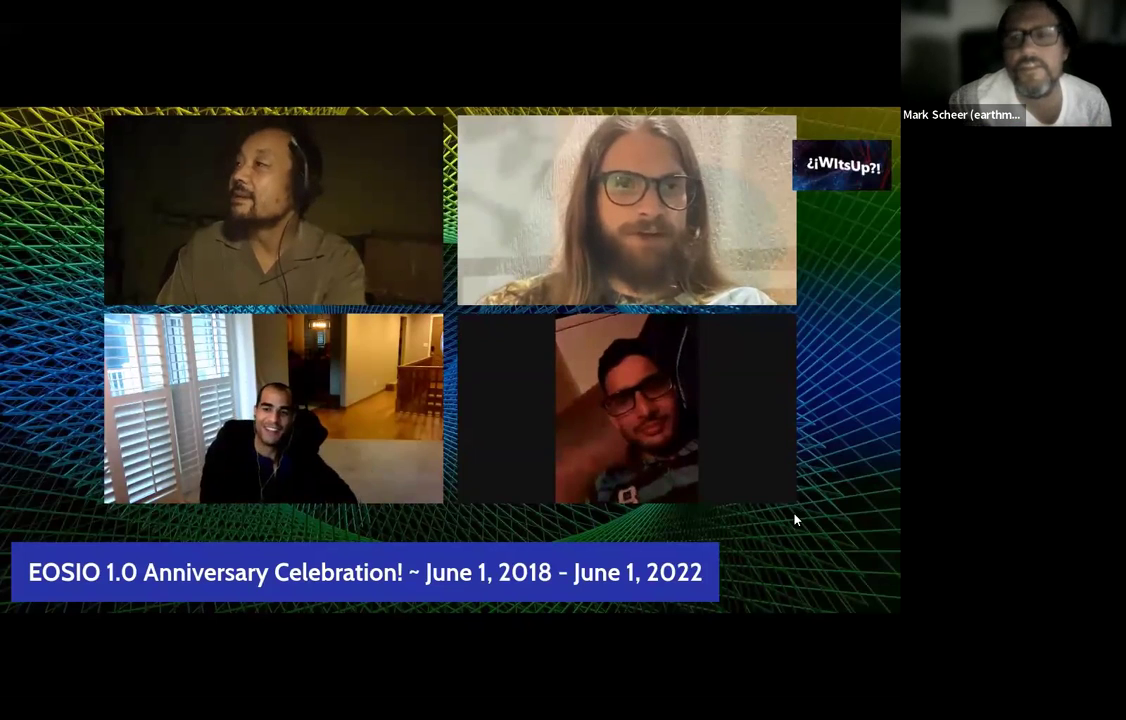
pyautogui.click(584, 237)
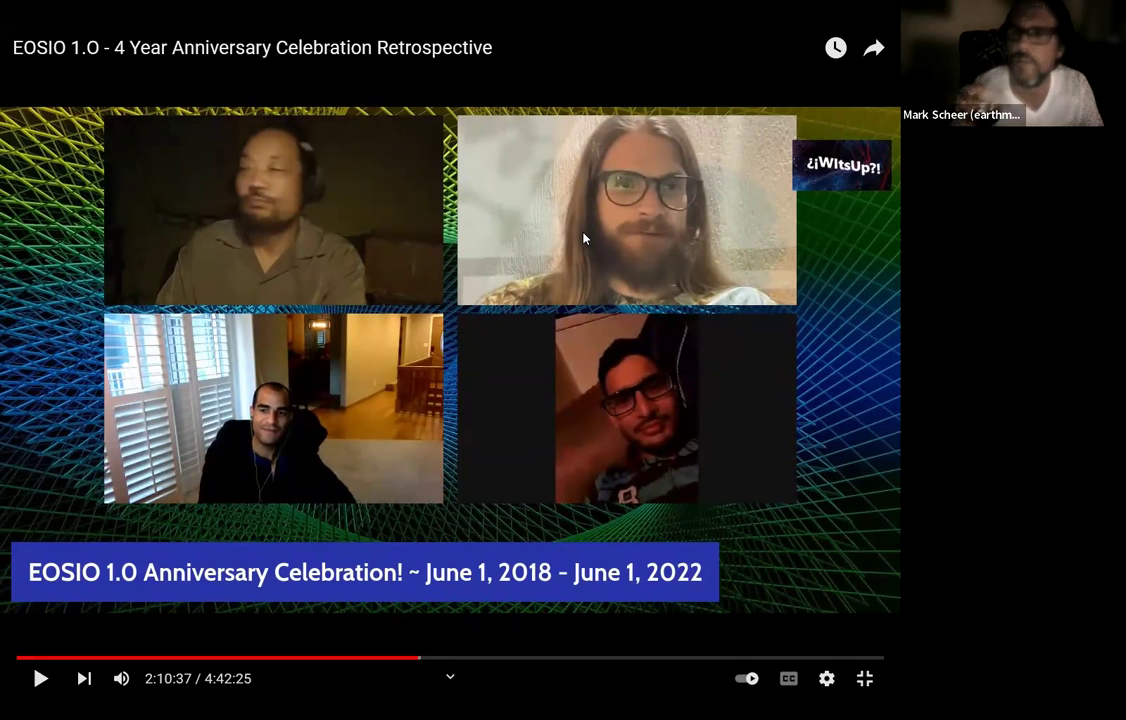
pyautogui.click(364, 328)
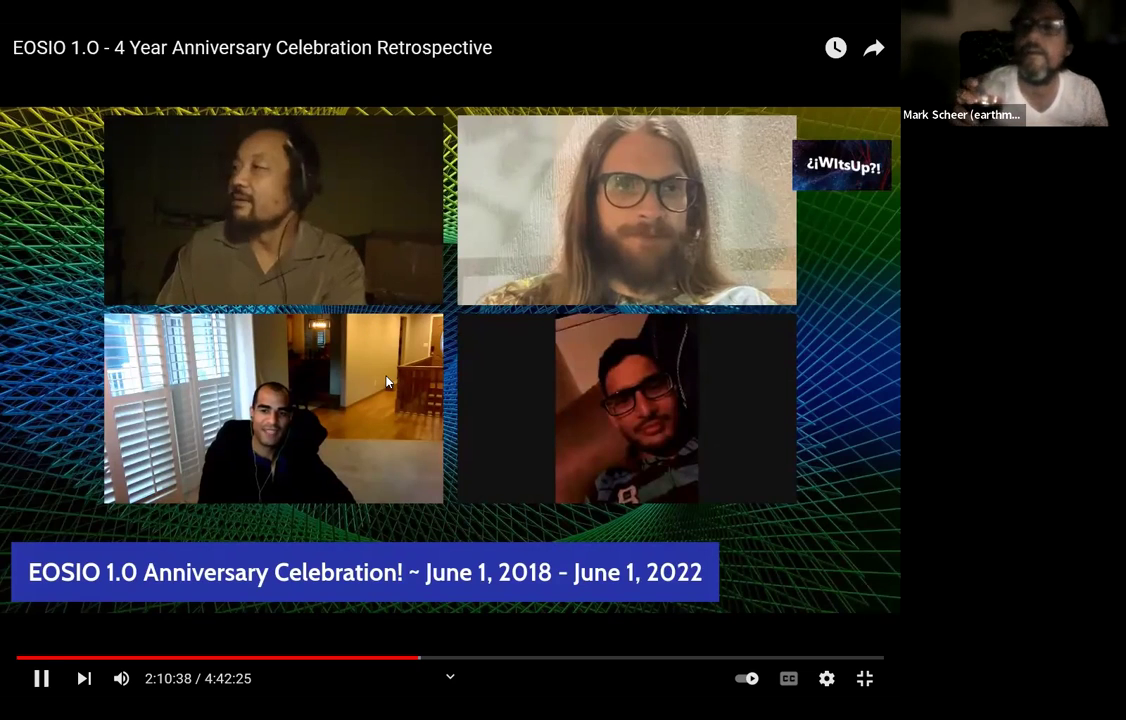
pyautogui.click(697, 453)
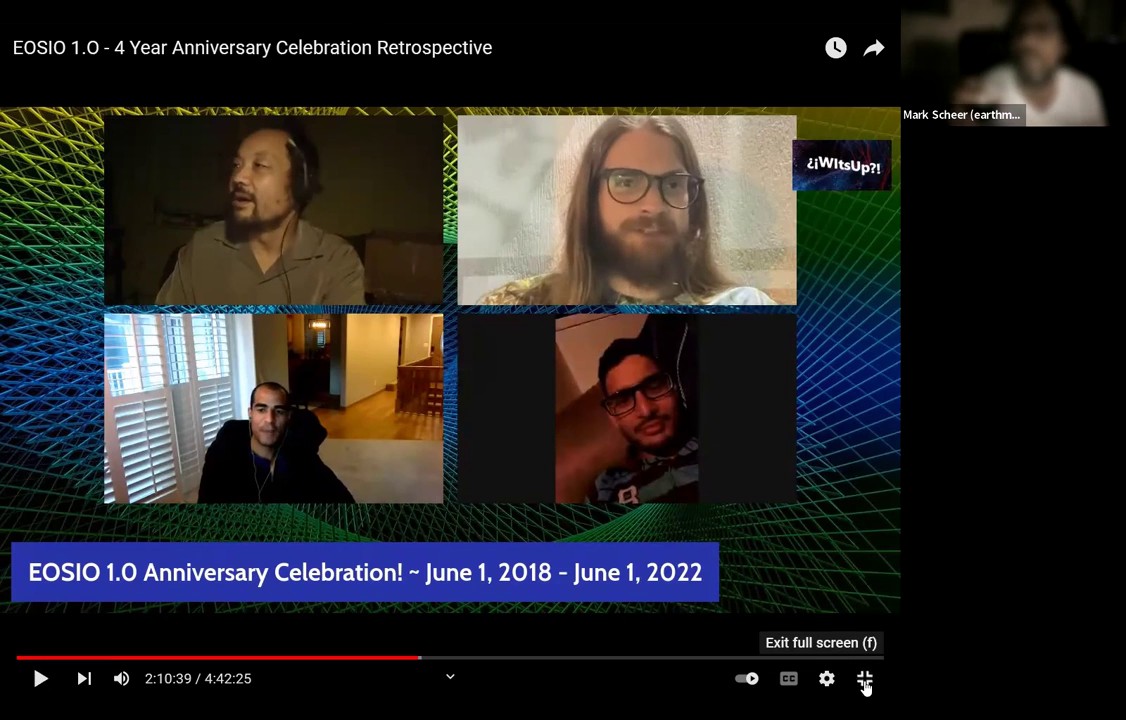
pyautogui.click(865, 678)
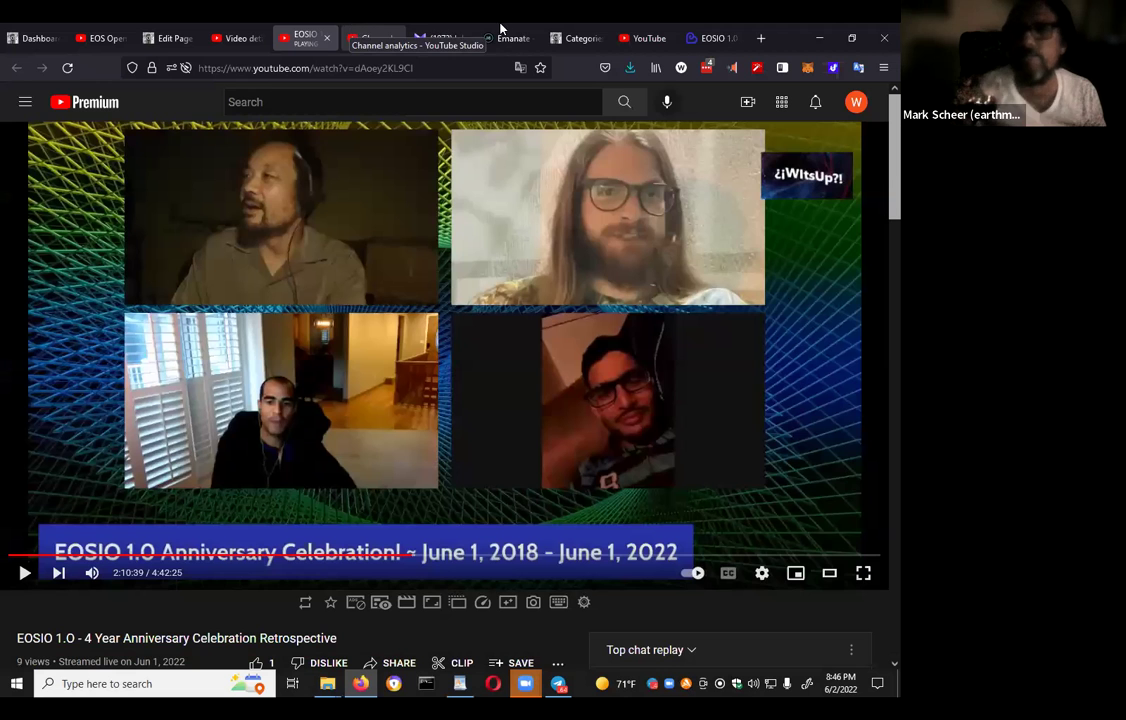
# - Copy the Emanate moonrings release page address and return to the WordPress Home page editor
pyautogui.click(500, 38)
pyautogui.click(378, 67)
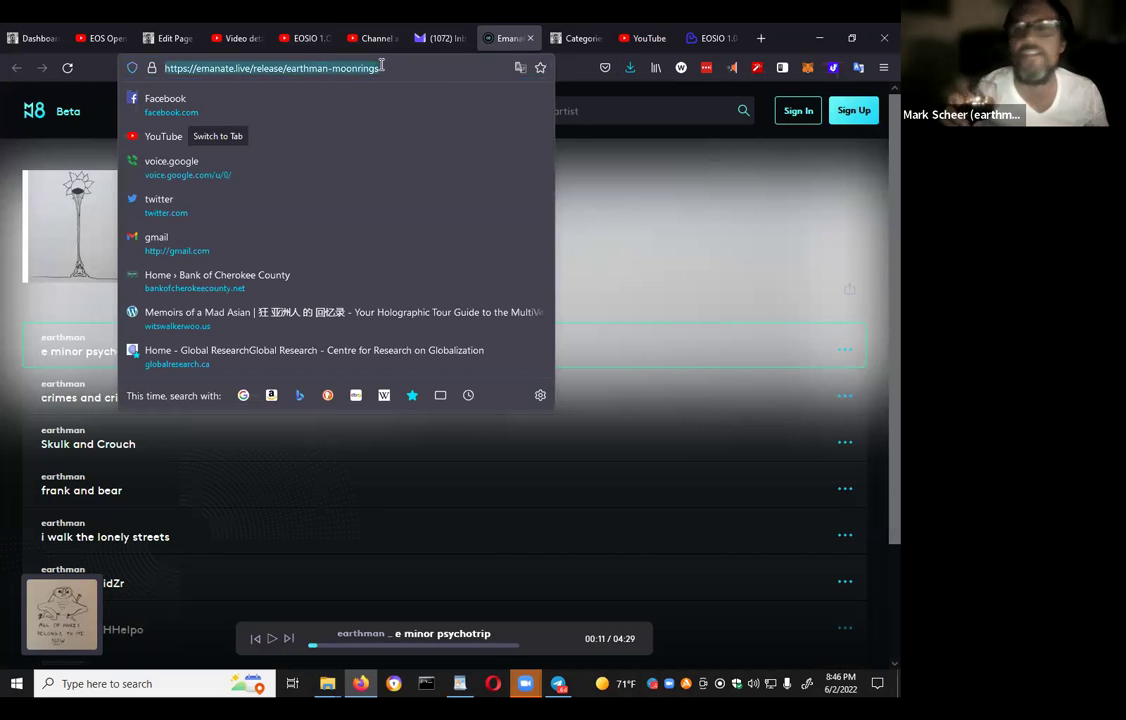
pyautogui.rightClick(381, 68)
pyautogui.click(420, 146)
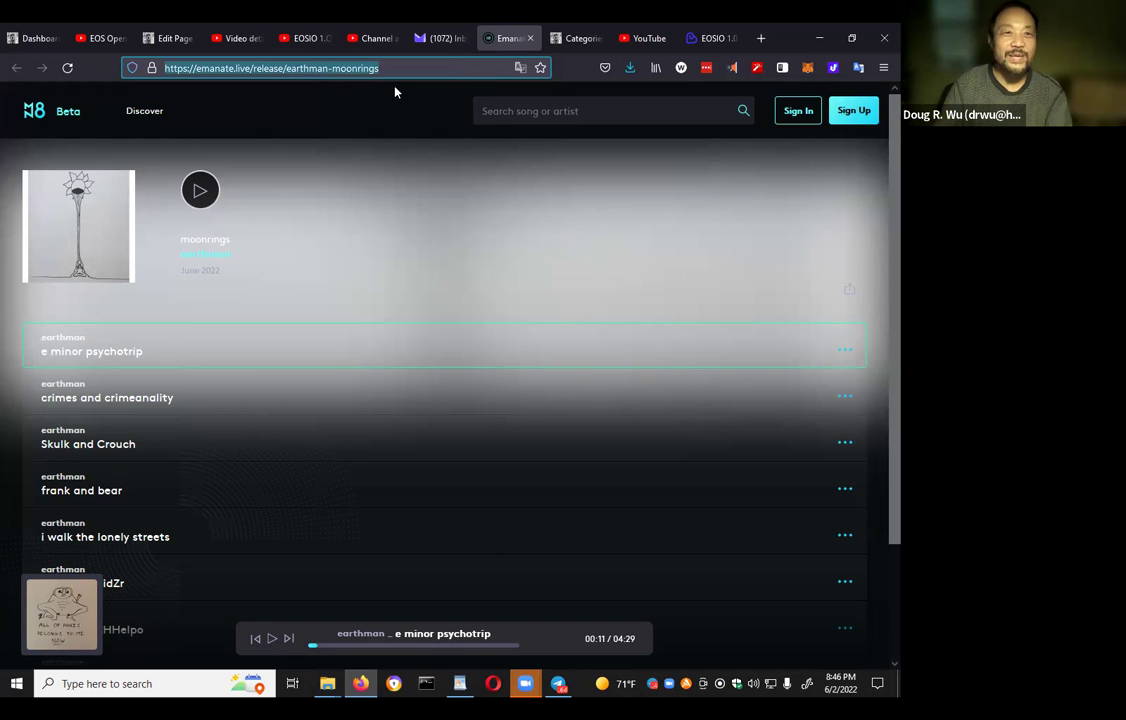
pyautogui.click(170, 38)
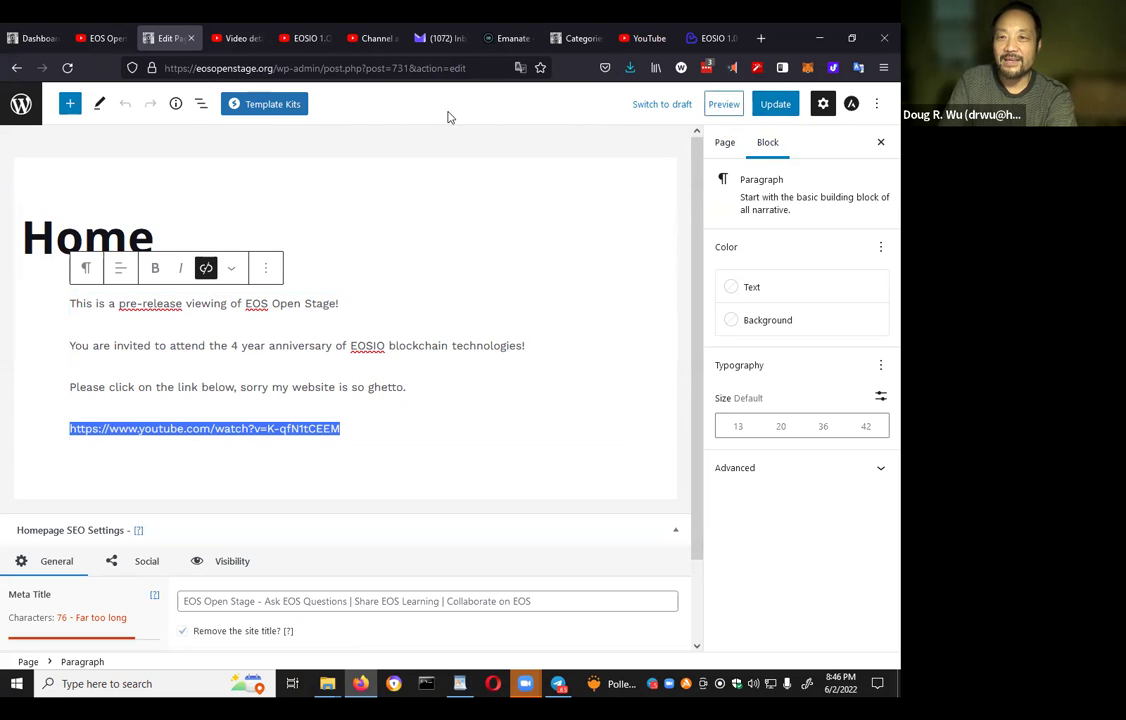
# - Create a new post titled with the artist's name and paste the moonrings release link into it
pyautogui.click(12, 110)
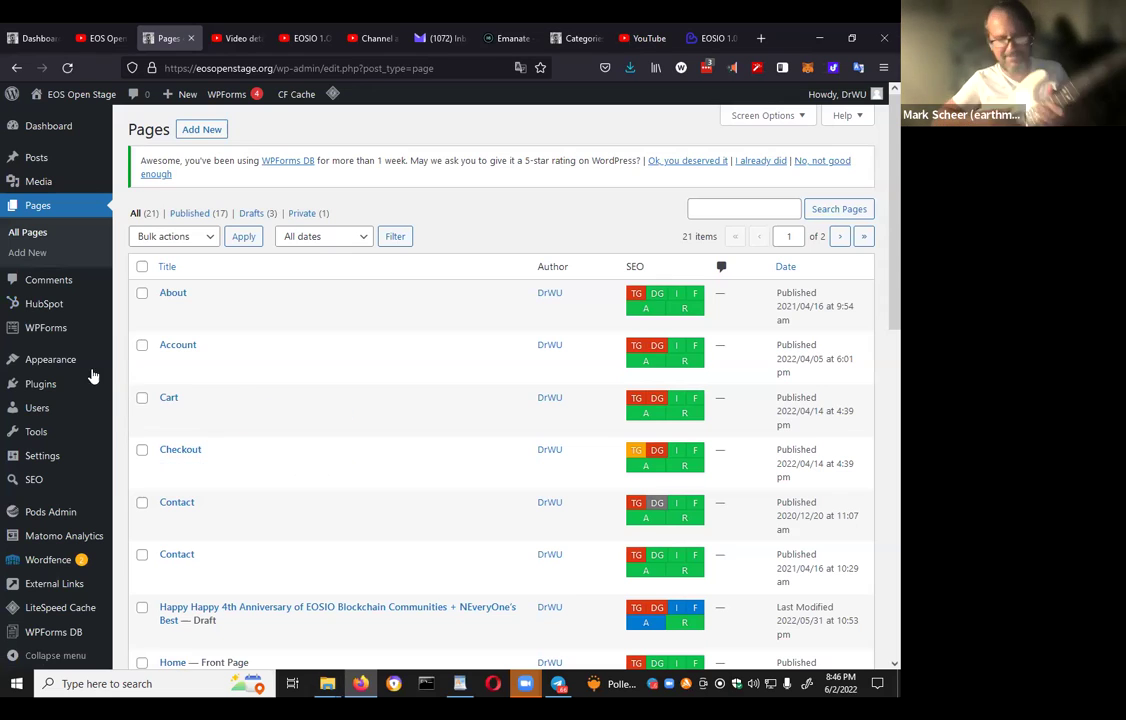
pyautogui.moveTo(63, 157)
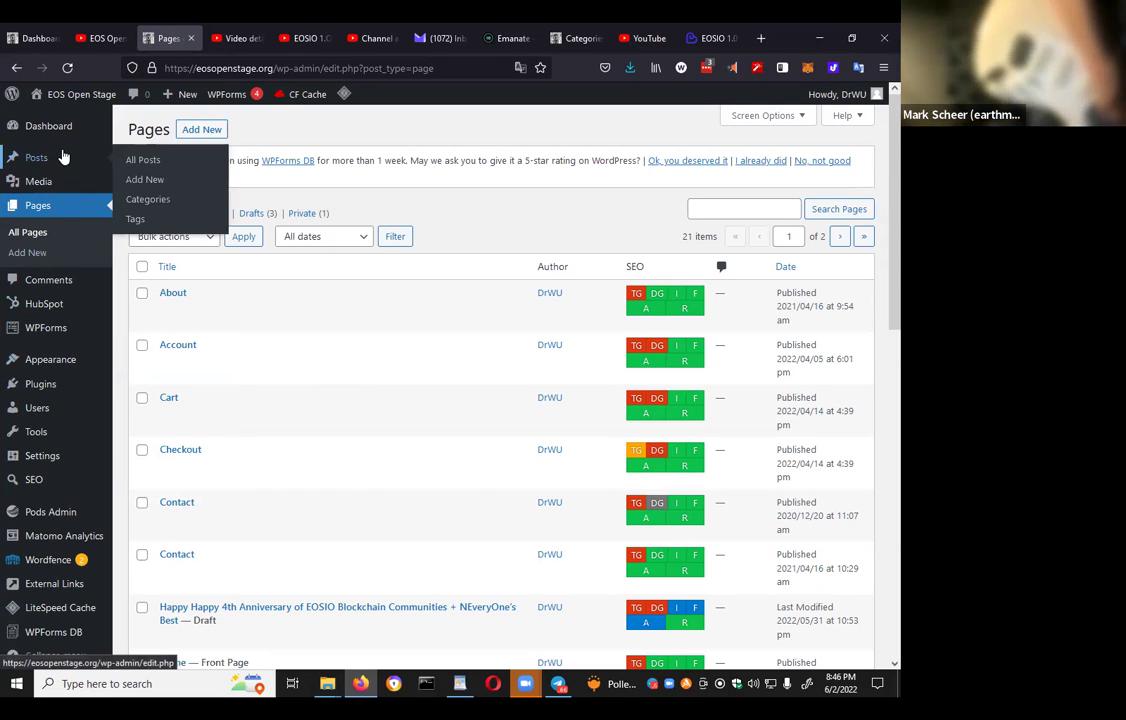
pyautogui.click(150, 180)
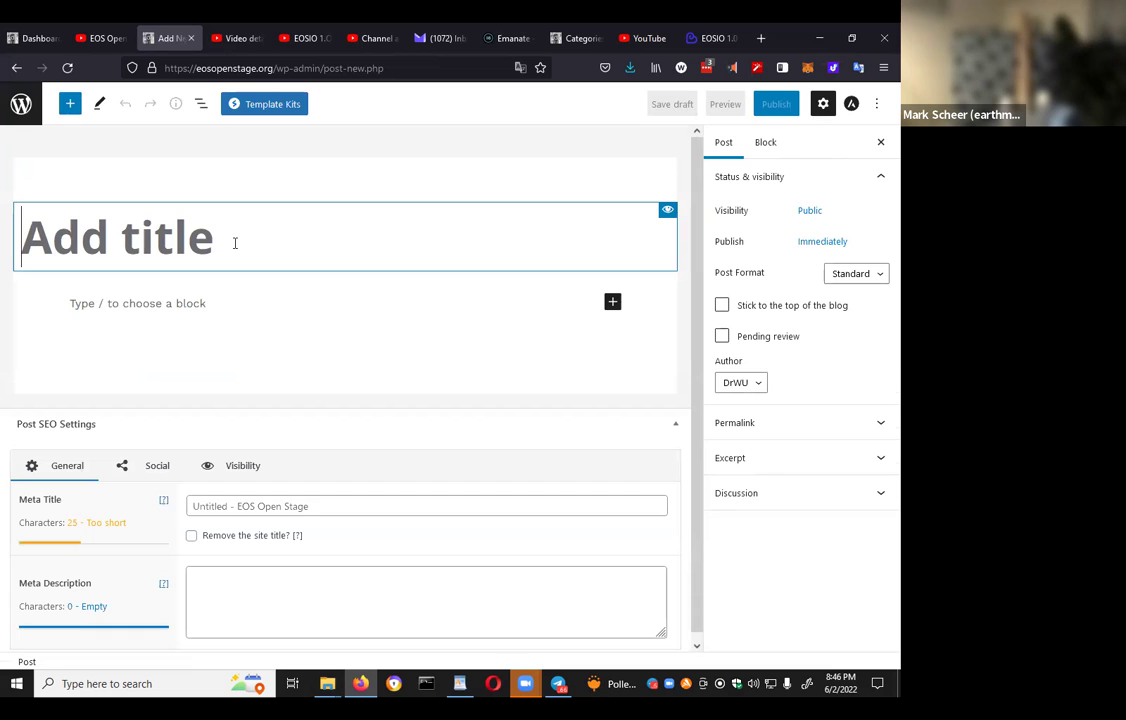
pyautogui.write('Mar')
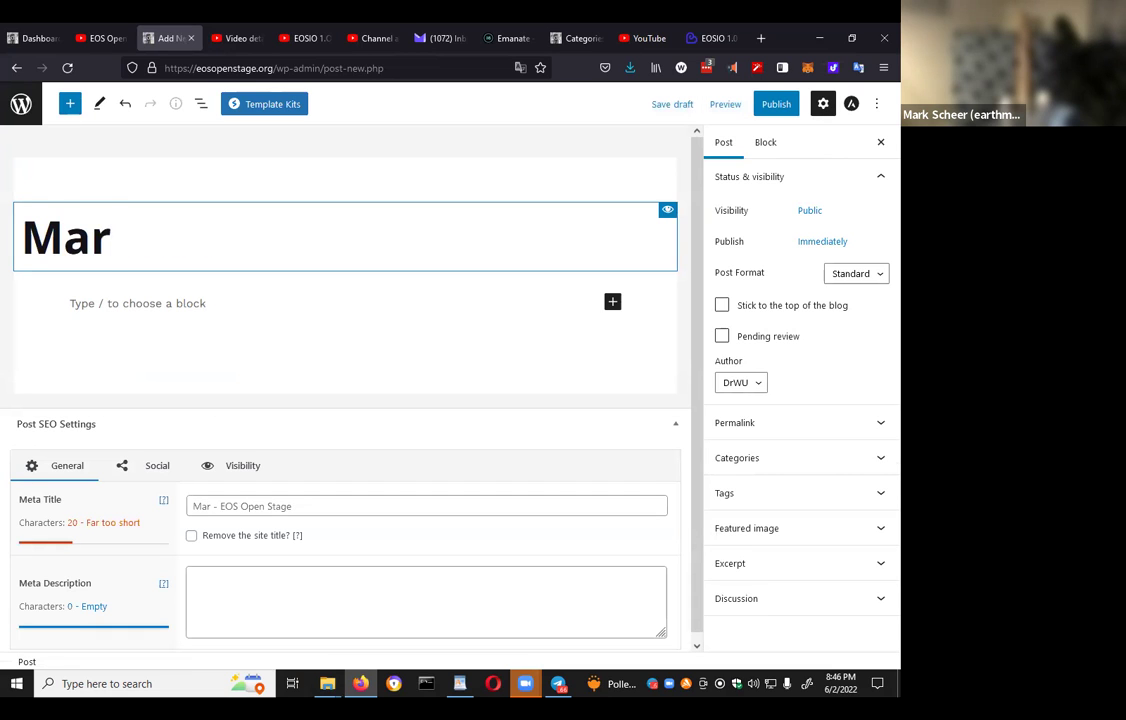
pyautogui.write('k Scheer')
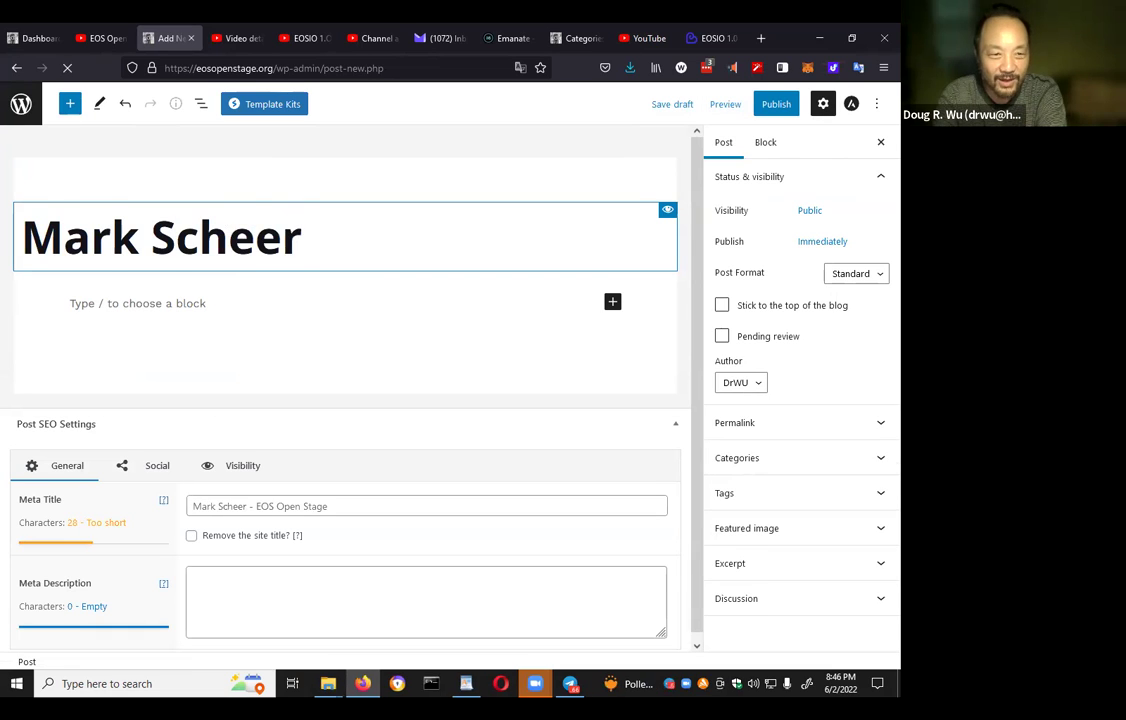
pyautogui.press('Return')
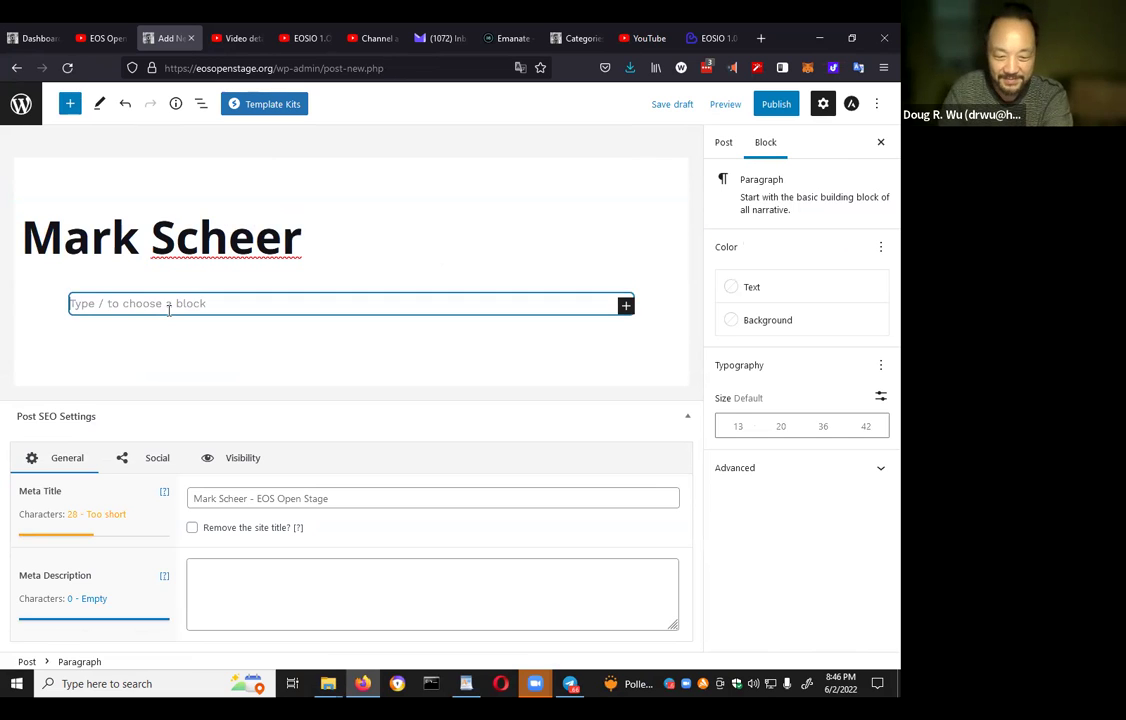
pyautogui.hotkey('ctrl', 'v')
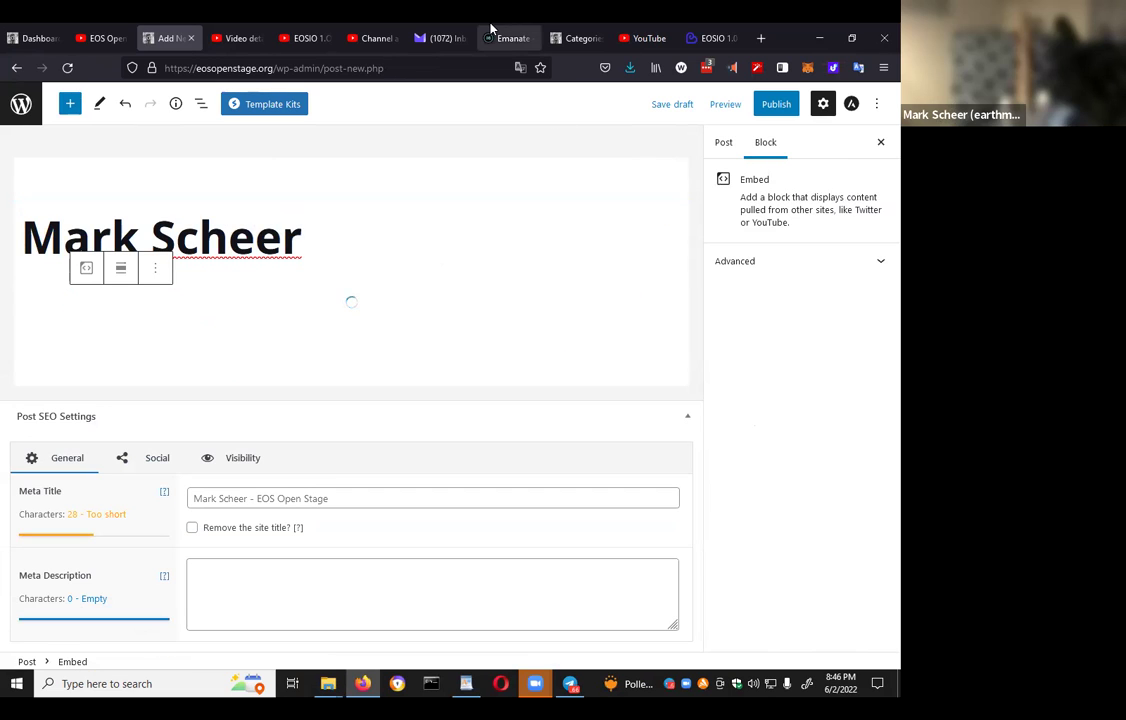
pyautogui.click(507, 38)
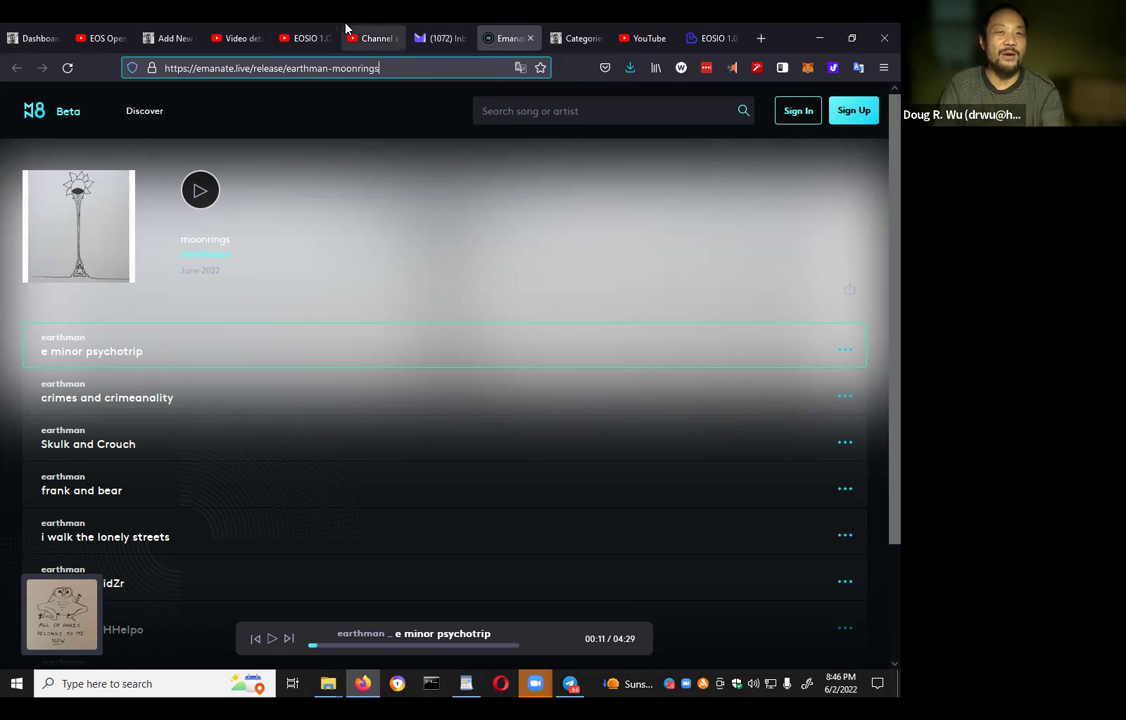
# - Back in the new post, convert the failed embed into a plain link with an empty line above
pyautogui.click(369, 28)
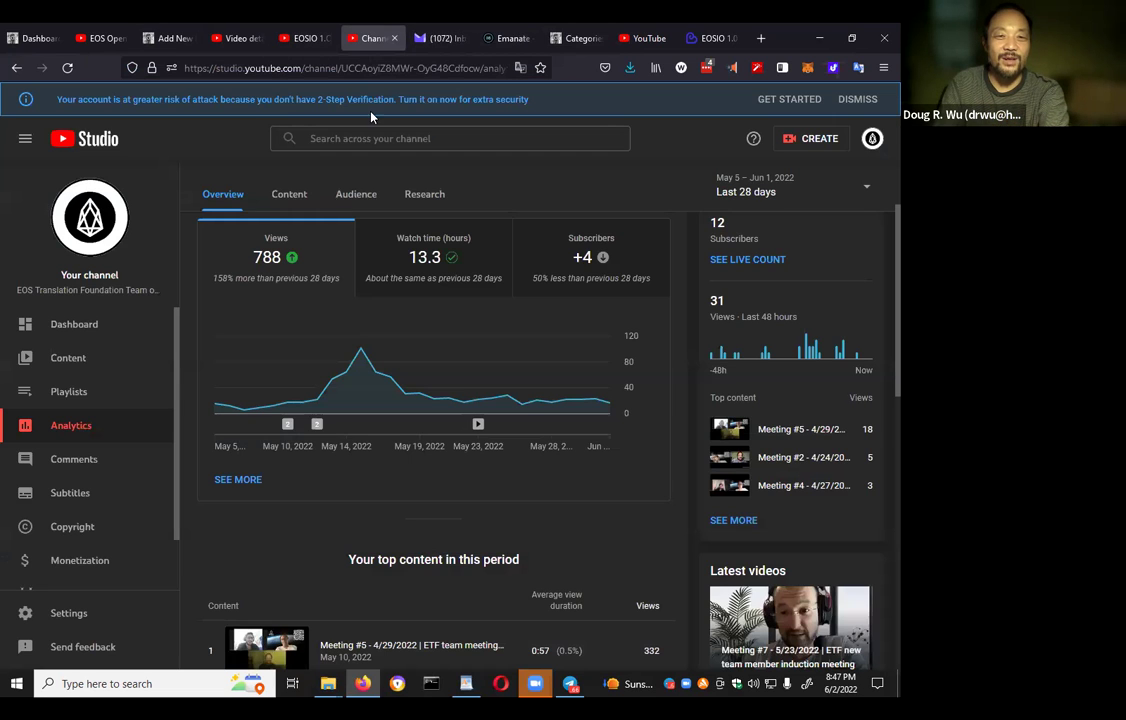
pyautogui.click(579, 28)
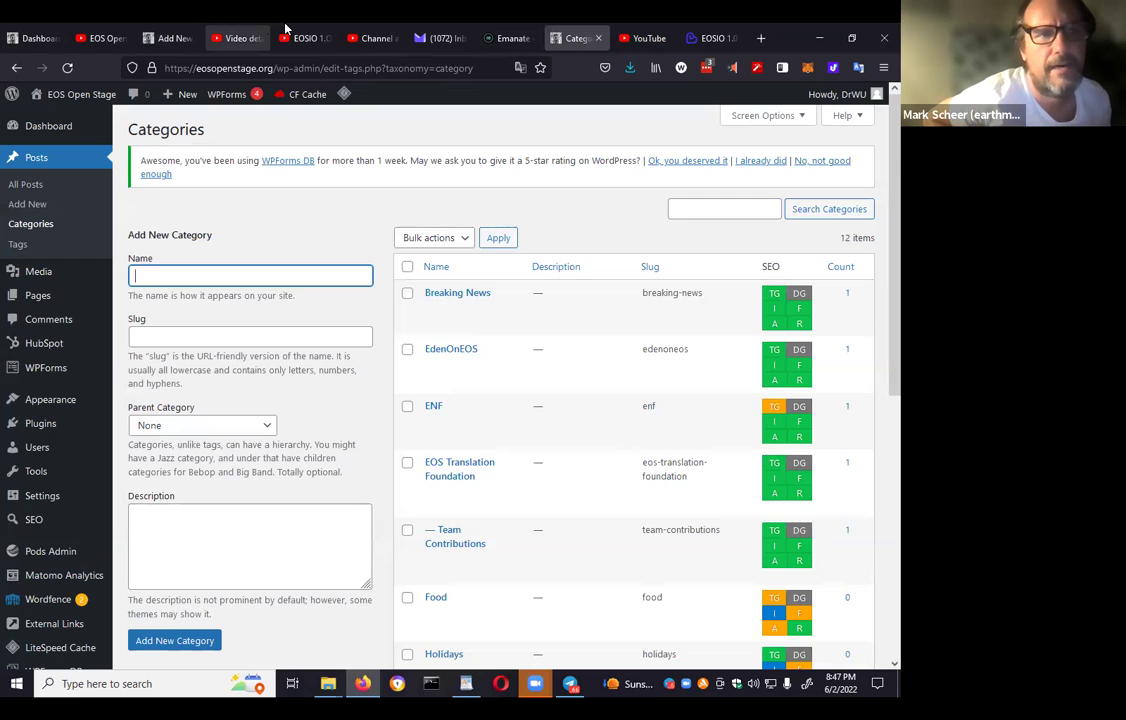
pyautogui.click(280, 30)
pyautogui.click(310, 30)
pyautogui.click(375, 30)
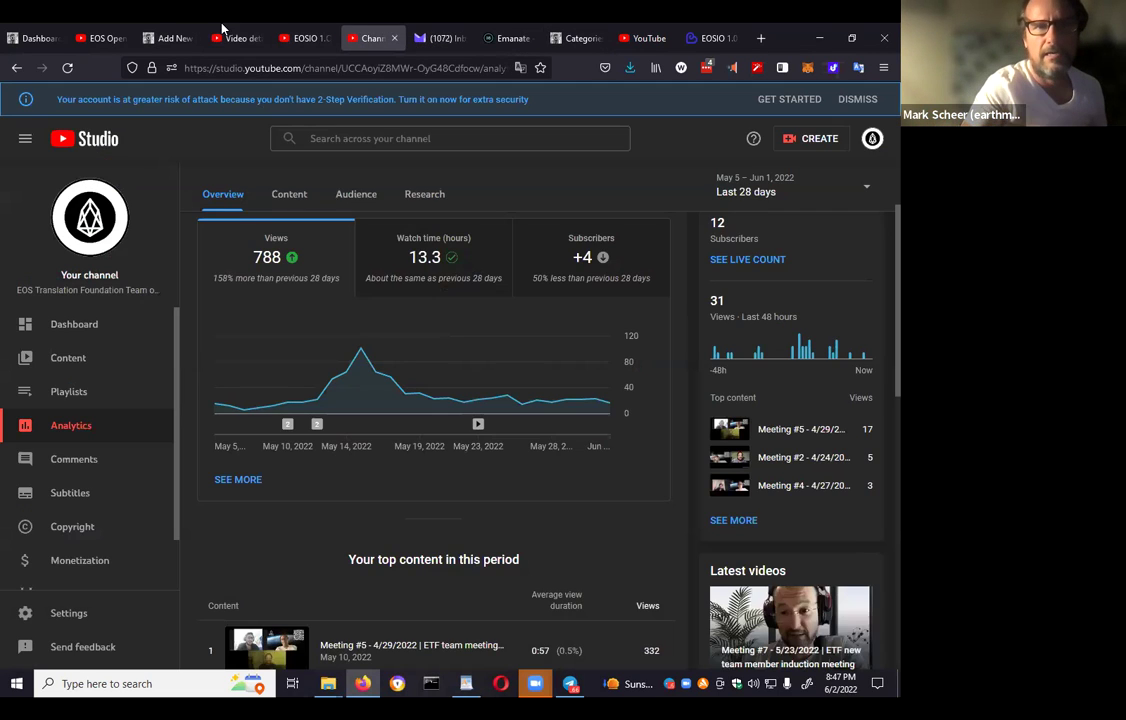
pyautogui.click(167, 38)
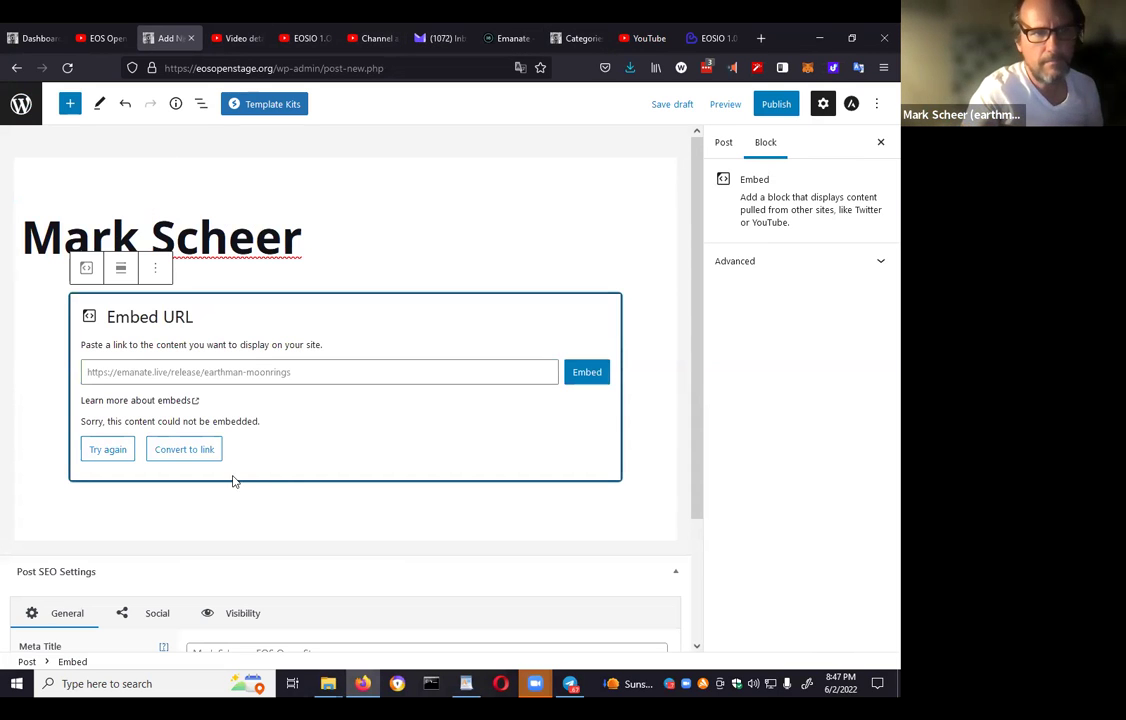
pyautogui.click(160, 450)
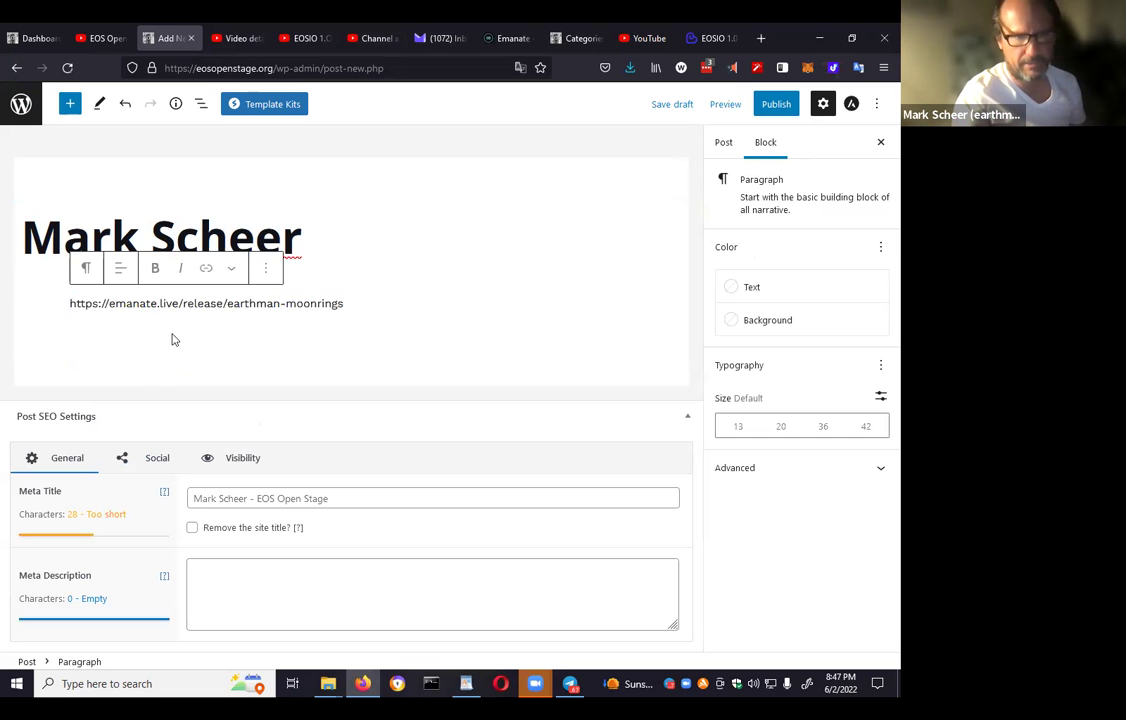
pyautogui.press('Return')
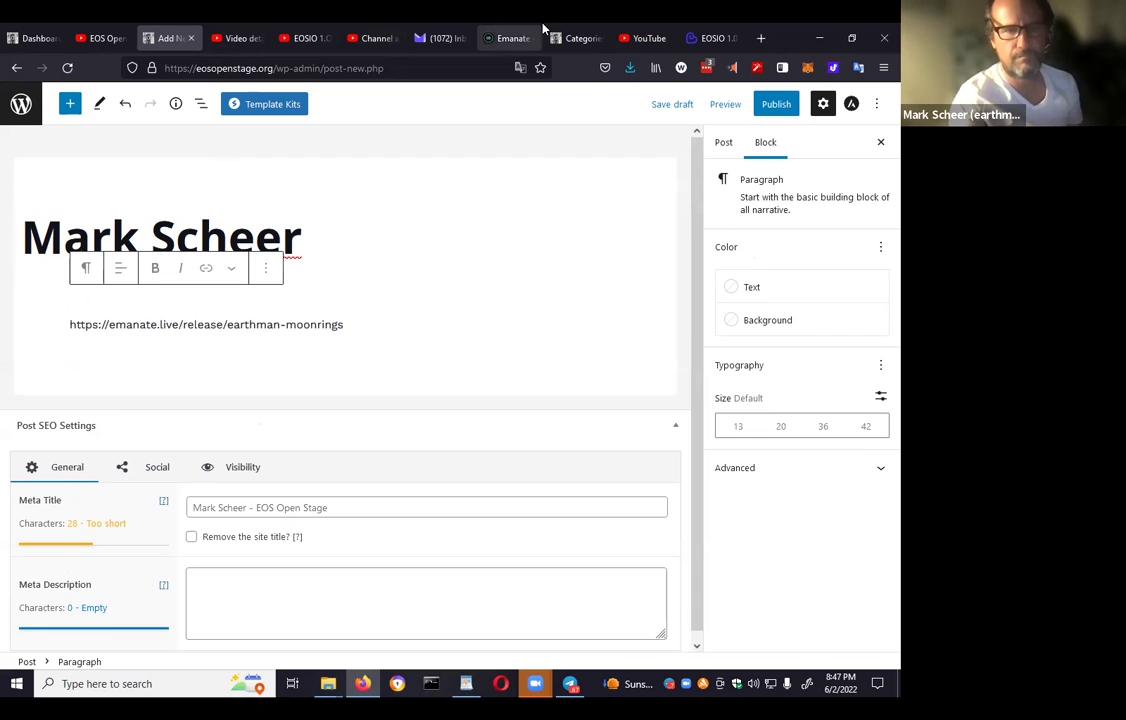
# - Copy the release title, artist and date from Emanate and return to the post editor
pyautogui.hotkey('ctrl', 'Tab')
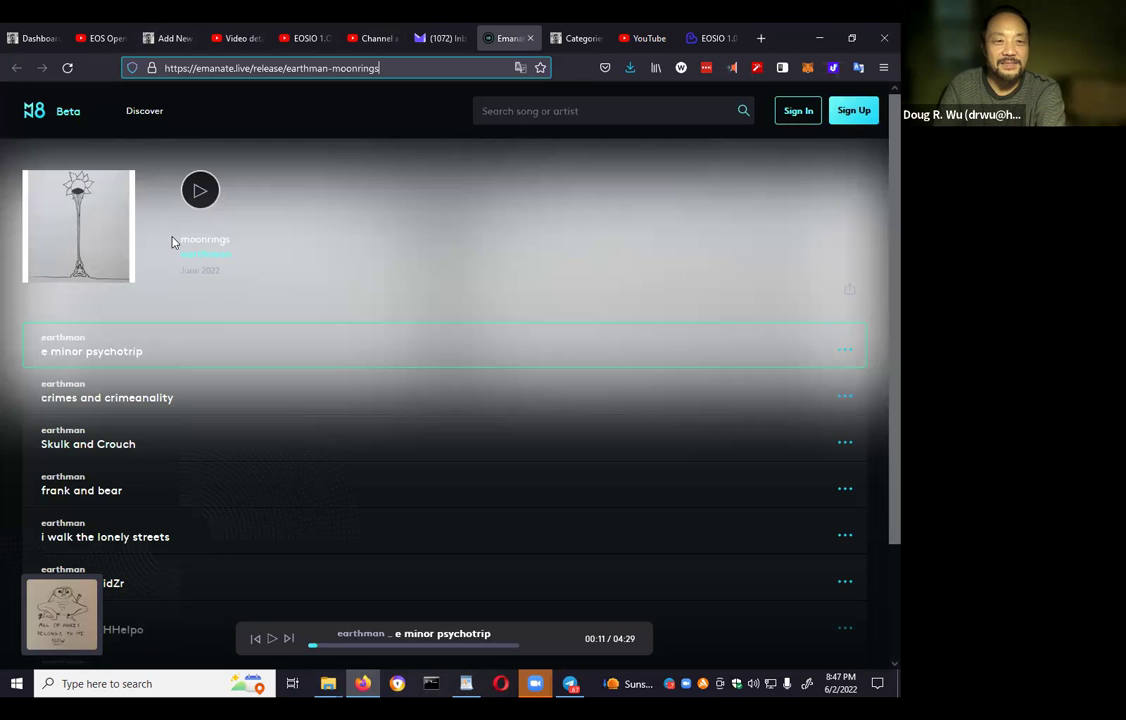
pyautogui.moveTo(170, 230); pyautogui.dragTo(249, 279)
pyautogui.rightClick(211, 256)
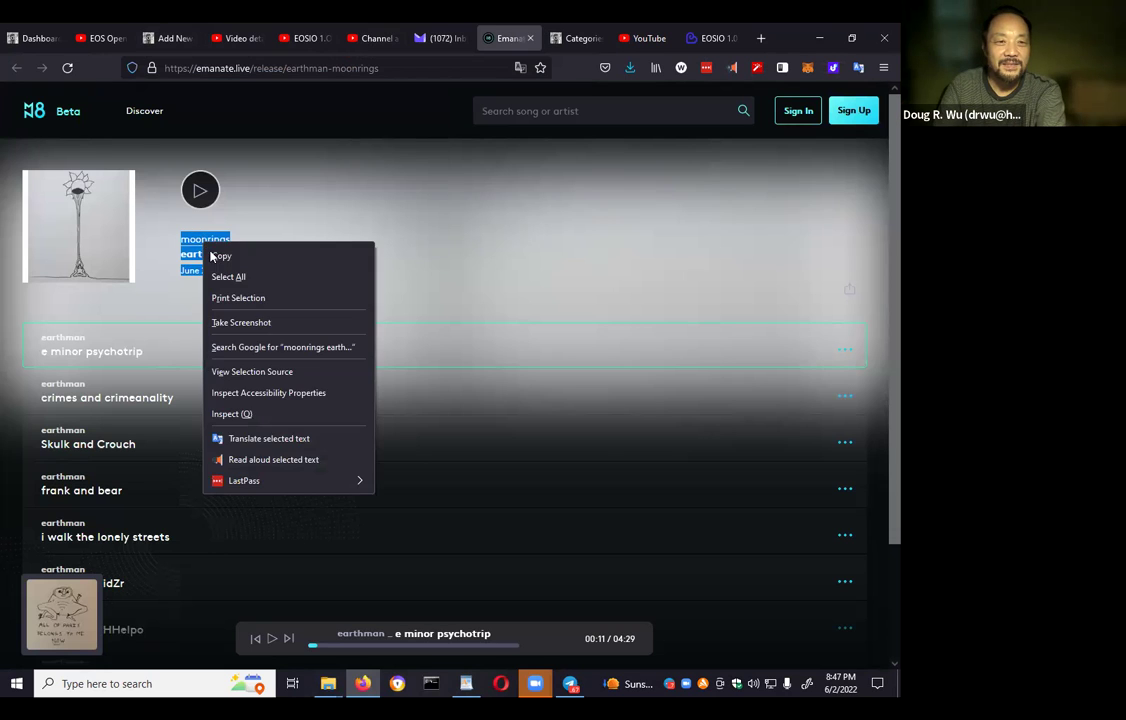
pyautogui.click(215, 256)
pyautogui.hotkey('ctrl', 'shift', 'Tab')
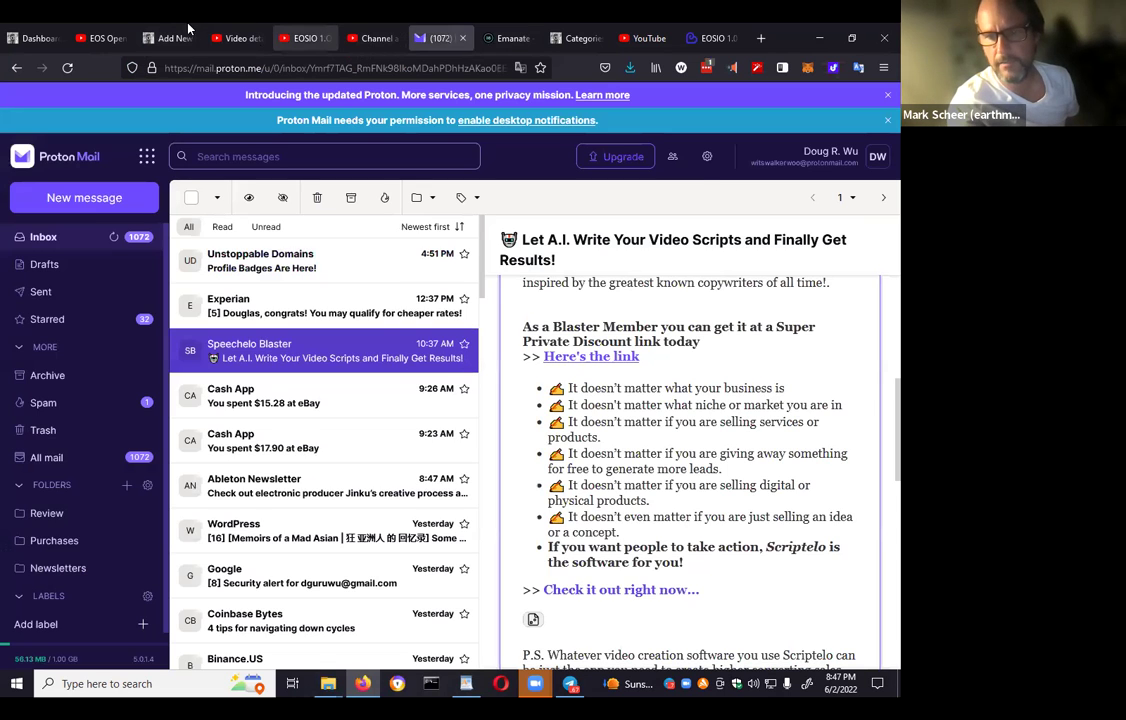
pyautogui.click(176, 38)
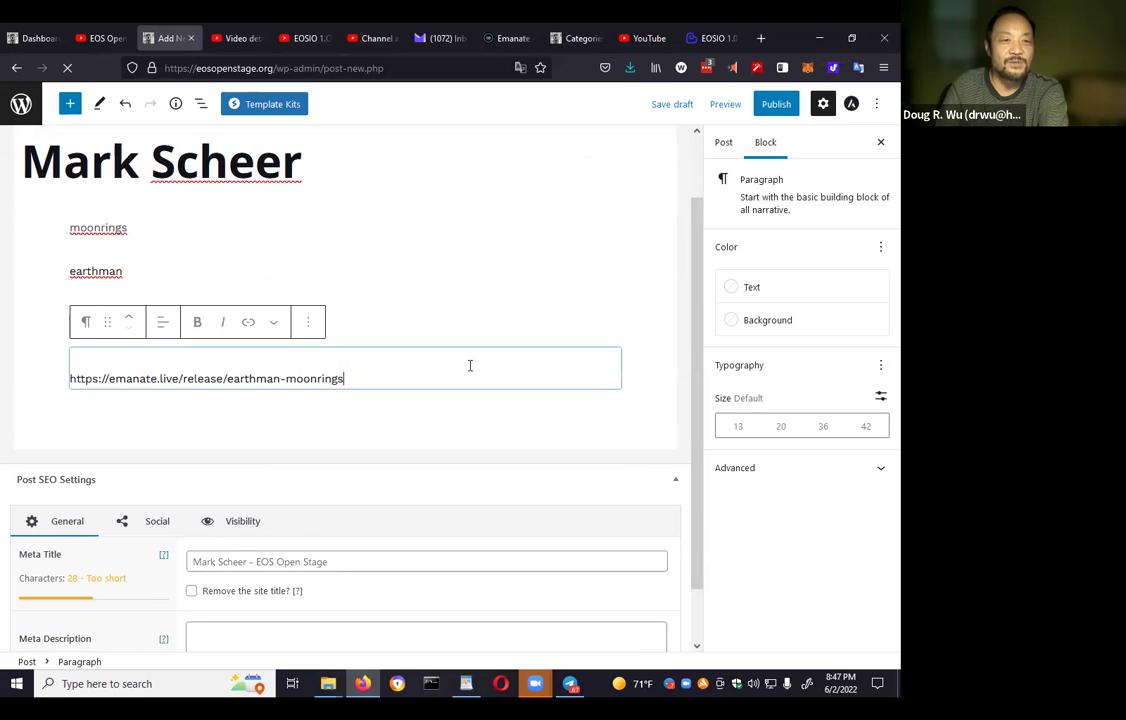
# - Join the artist and June 2022 lines onto the moonrings byline line
pyautogui.scroll(-1, 468, 370)
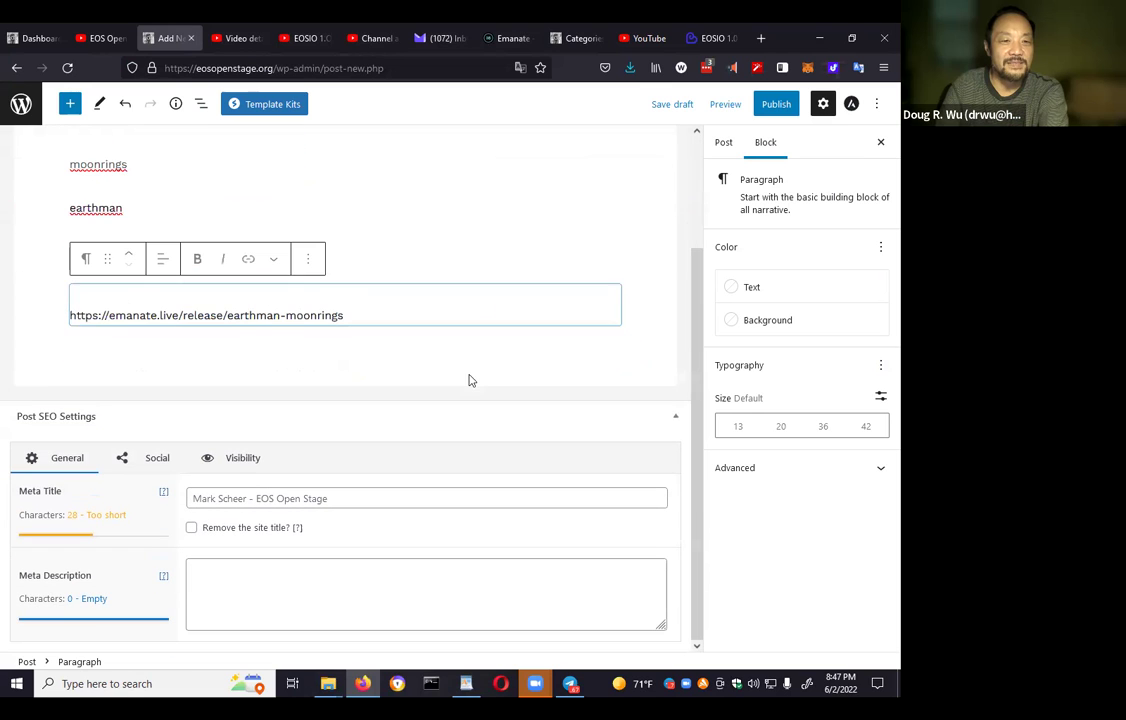
pyautogui.click(161, 164)
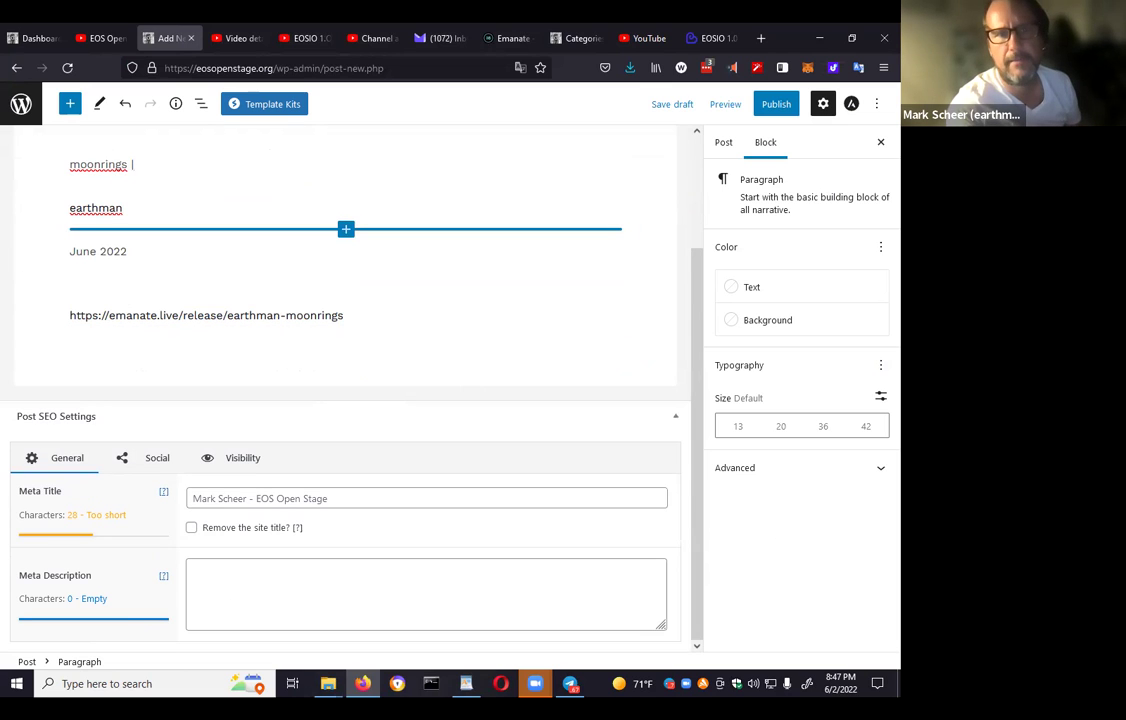
pyautogui.press('Delete')
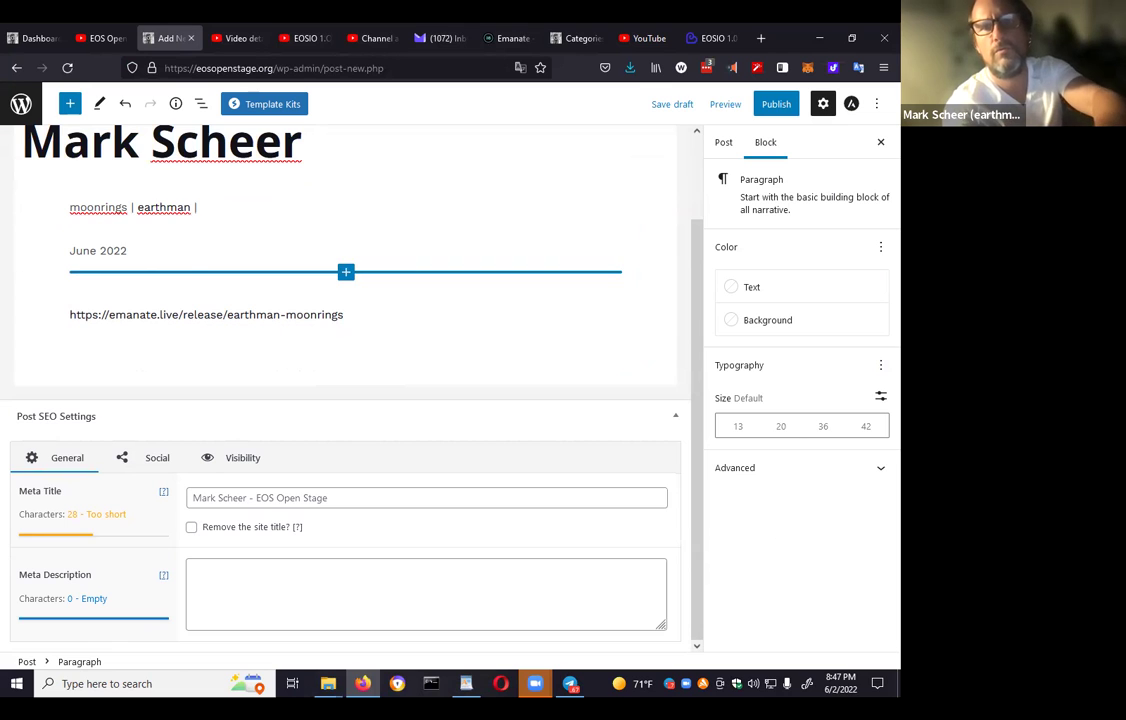
pyautogui.press('Delete')
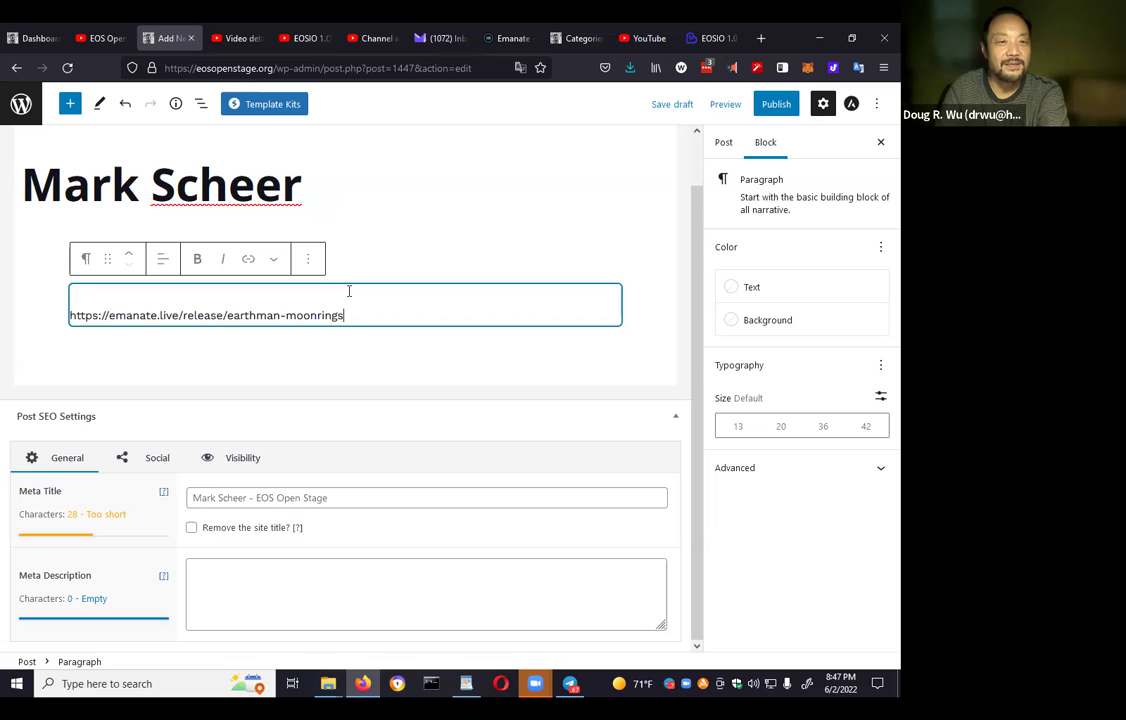
pyautogui.press('Up')
# - Type the quote 'I share because I share.' and sign it with a dash before the artist's name
pyautogui.write('I s')
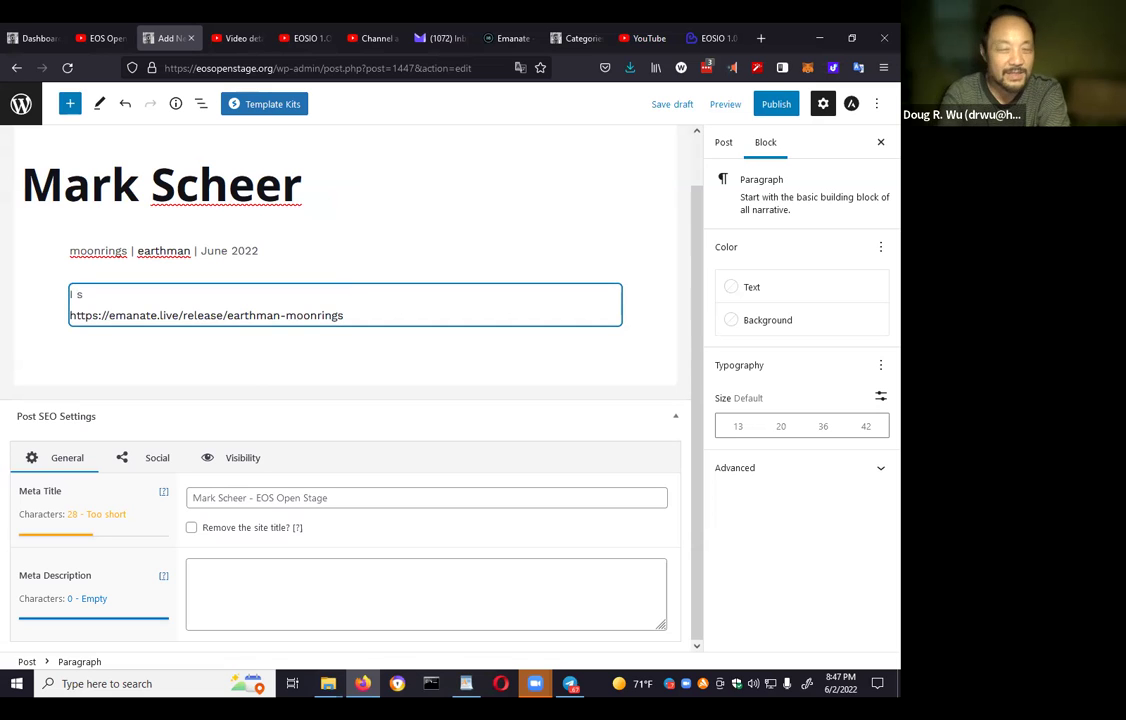
pyautogui.write('hare by')
pyautogui.press('BackSpace')
pyautogui.write('e')
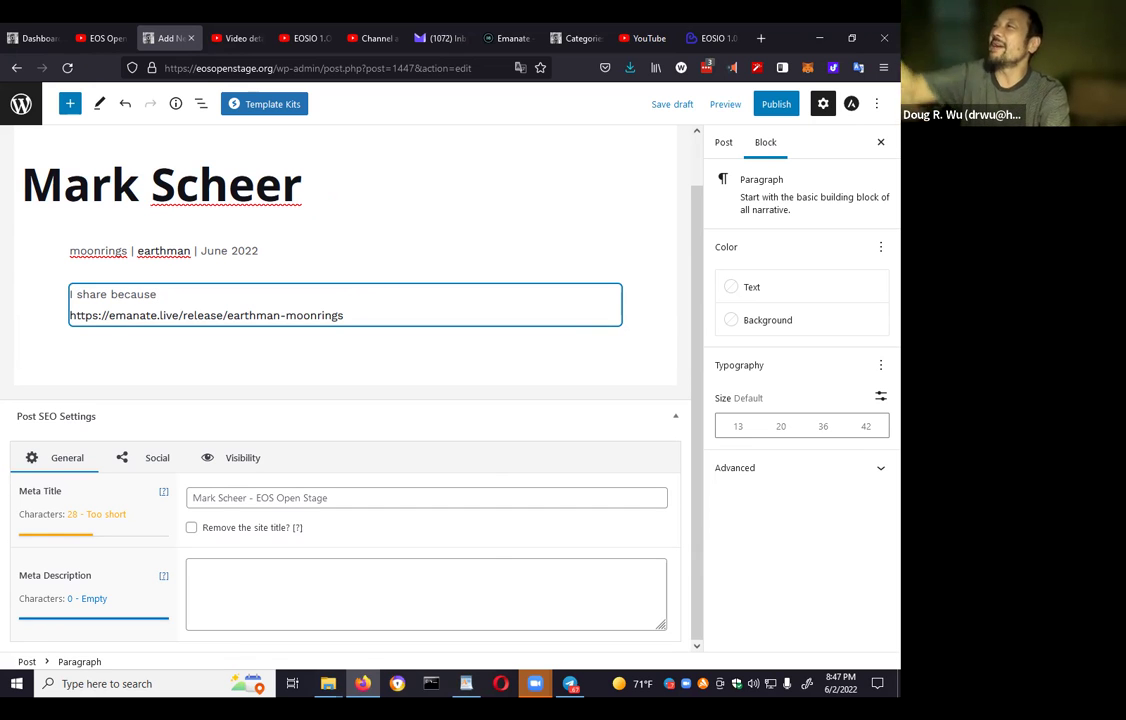
pyautogui.write('cause')
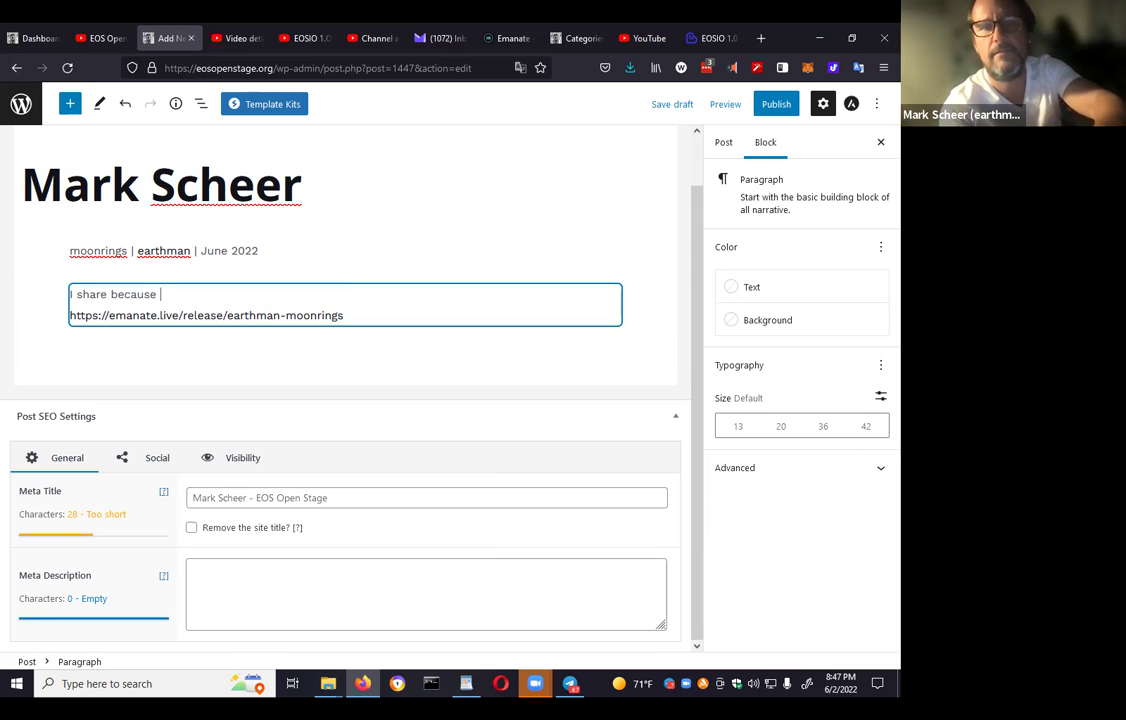
pyautogui.write('I share')
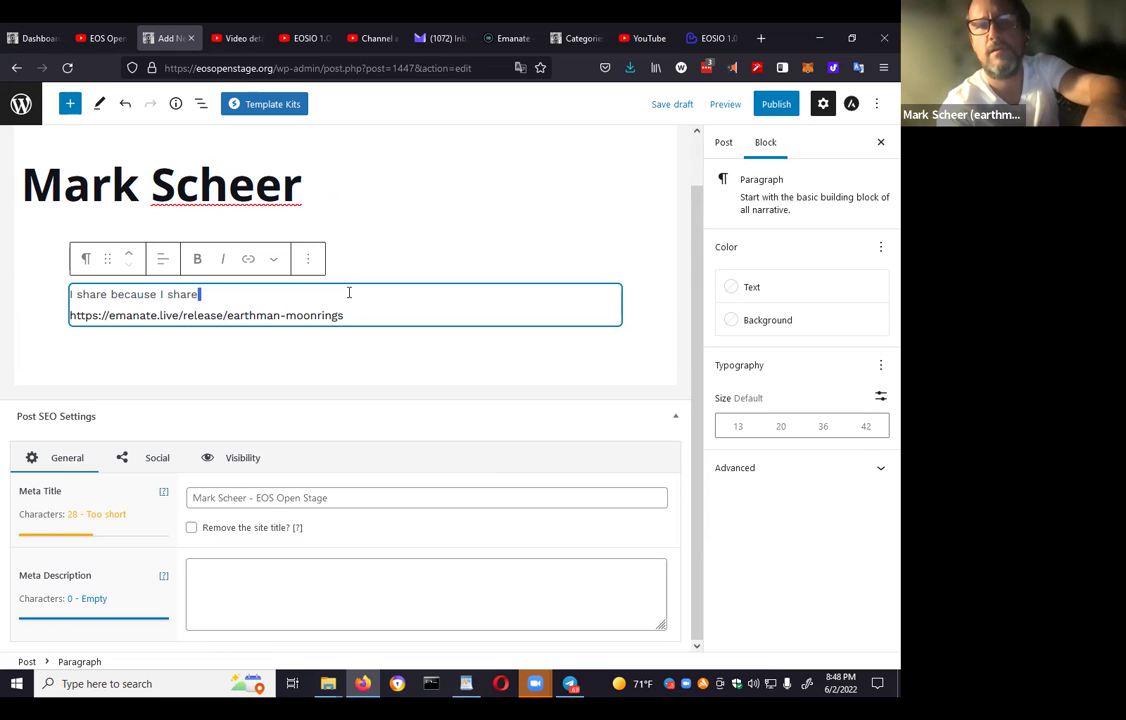
pyautogui.write('>')
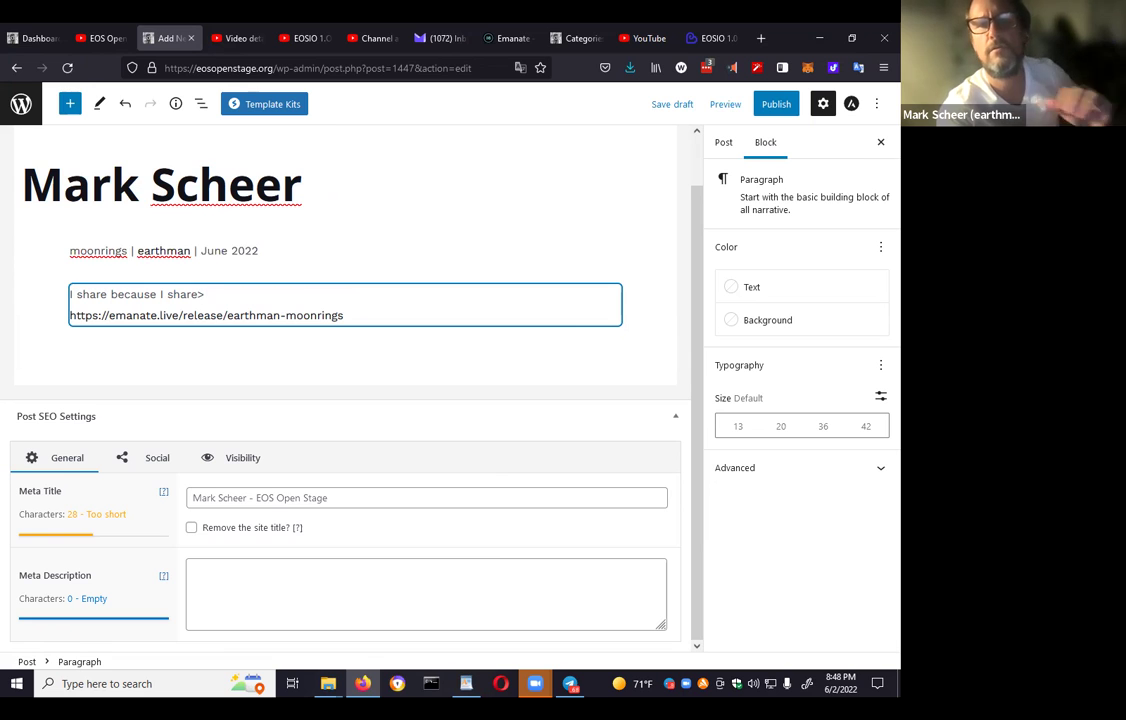
pyautogui.hotkey('shift', 'Return')
pyautogui.hotkey('shift', 'Return')
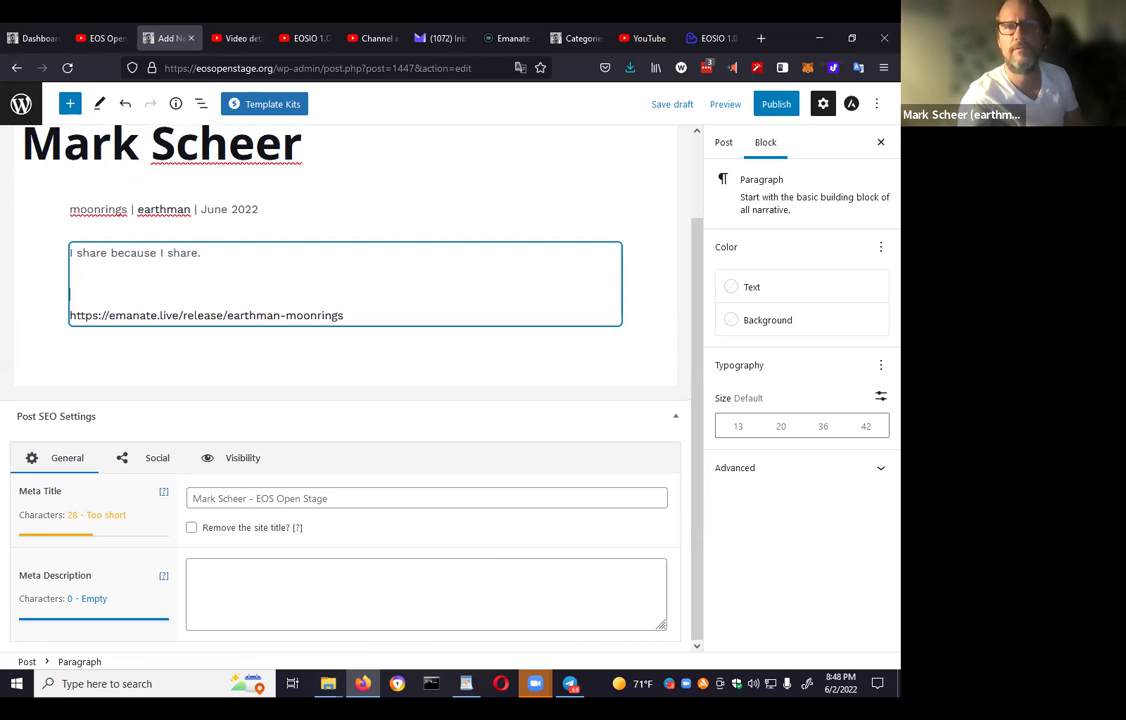
pyautogui.press('Up')
pyautogui.press('Up')
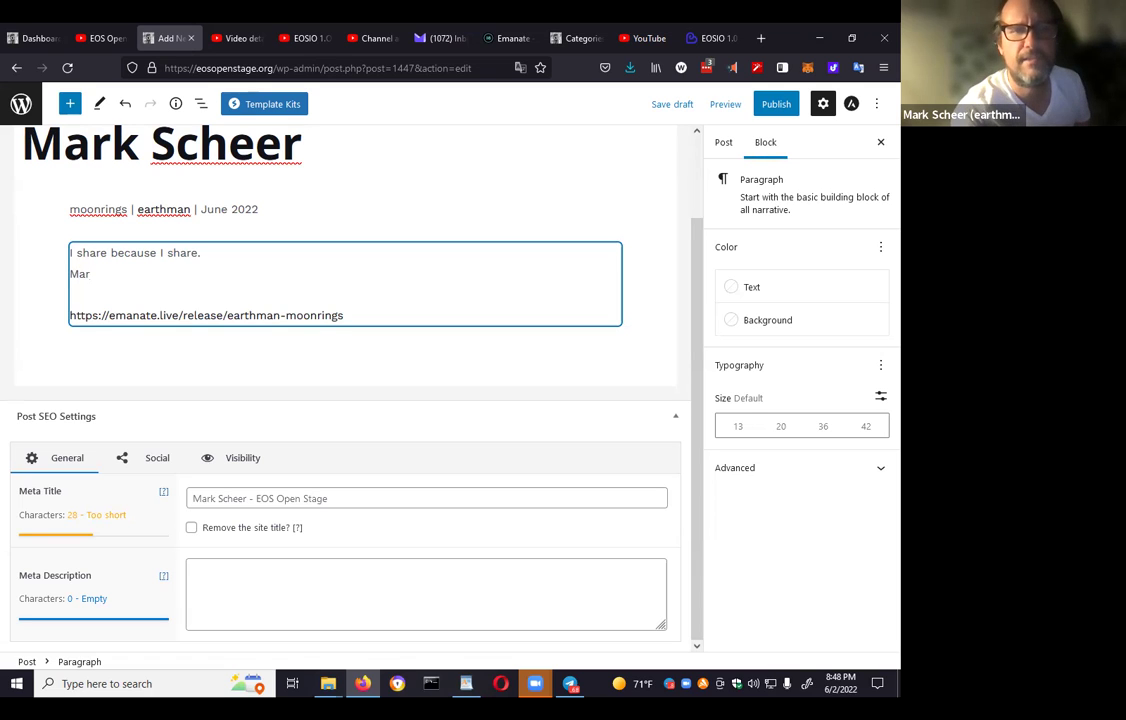
pyautogui.click(70, 273)
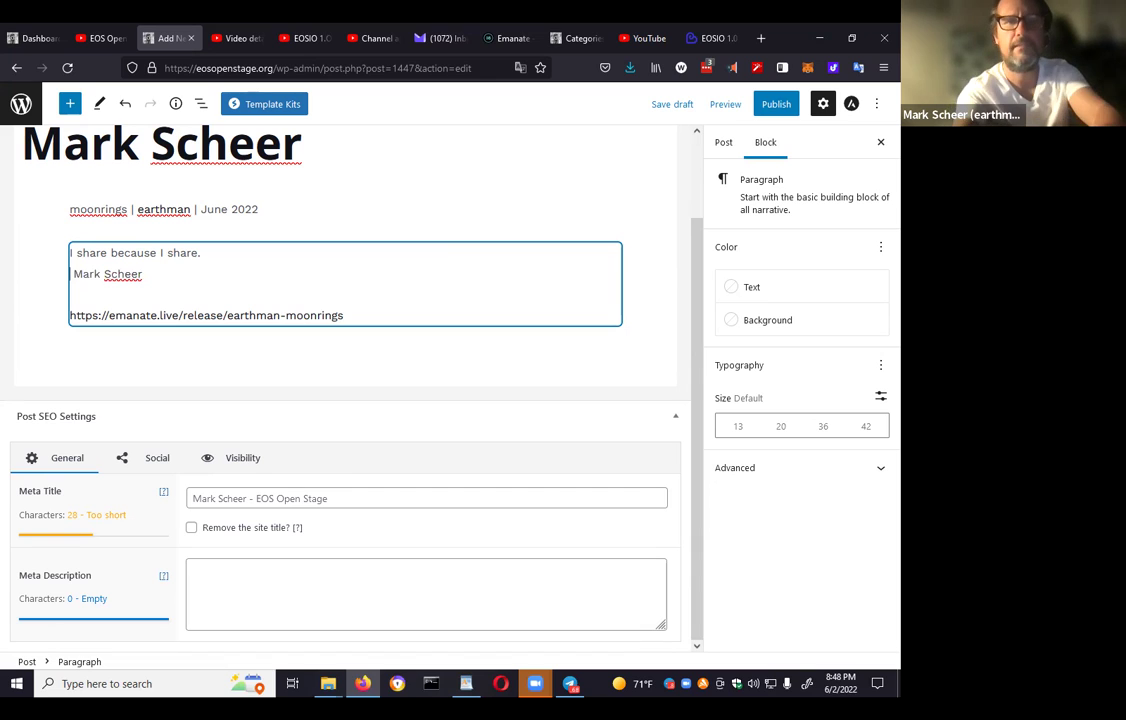
pyautogui.write('-')
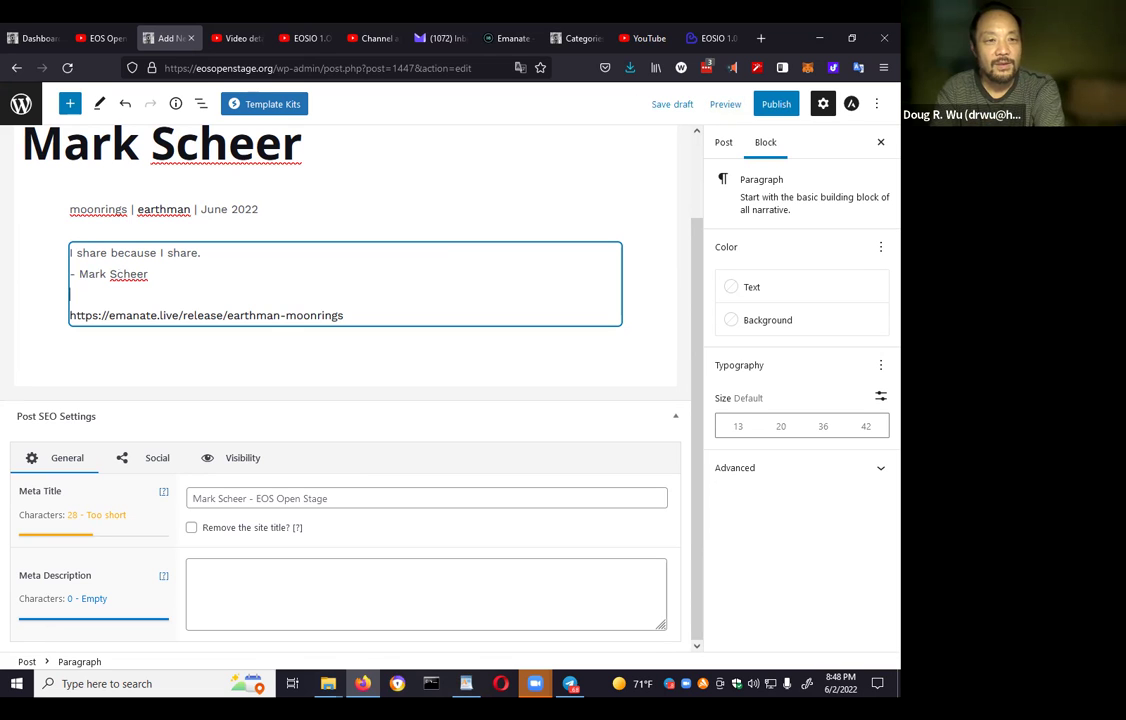
# - Cut and re-paste the Emanate release URL so it becomes an embedded 'make music yours' image preview
pyautogui.tripleClick(325, 312)
pyautogui.rightClick(323, 312)
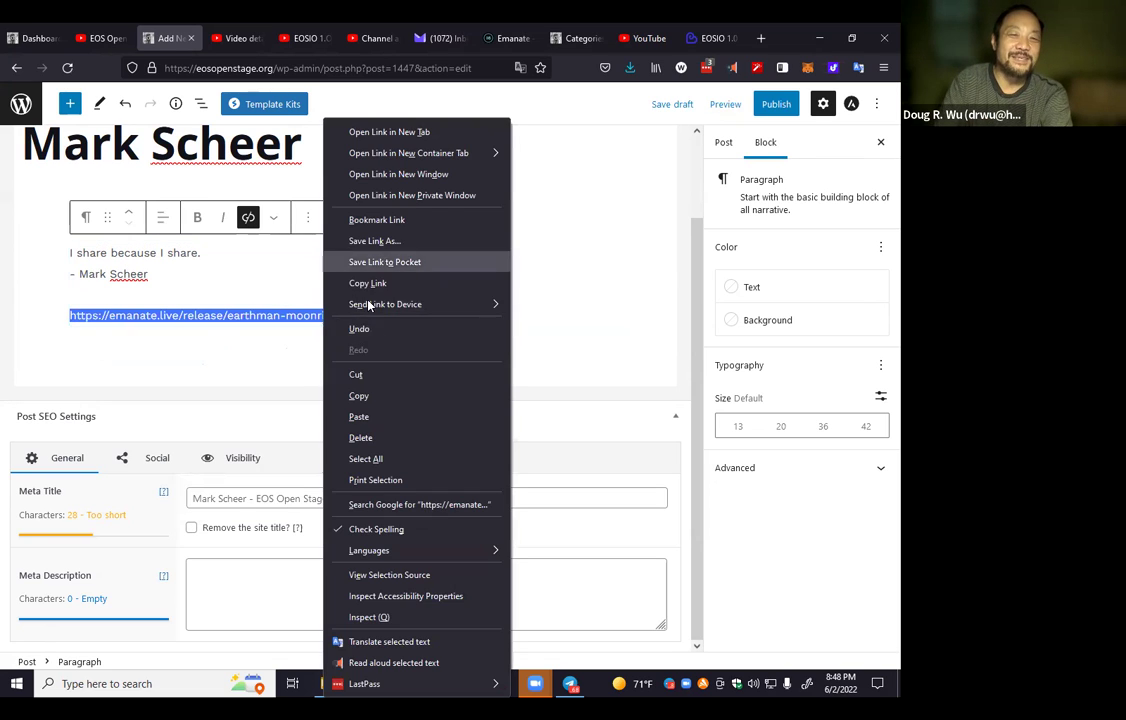
pyautogui.click(385, 373)
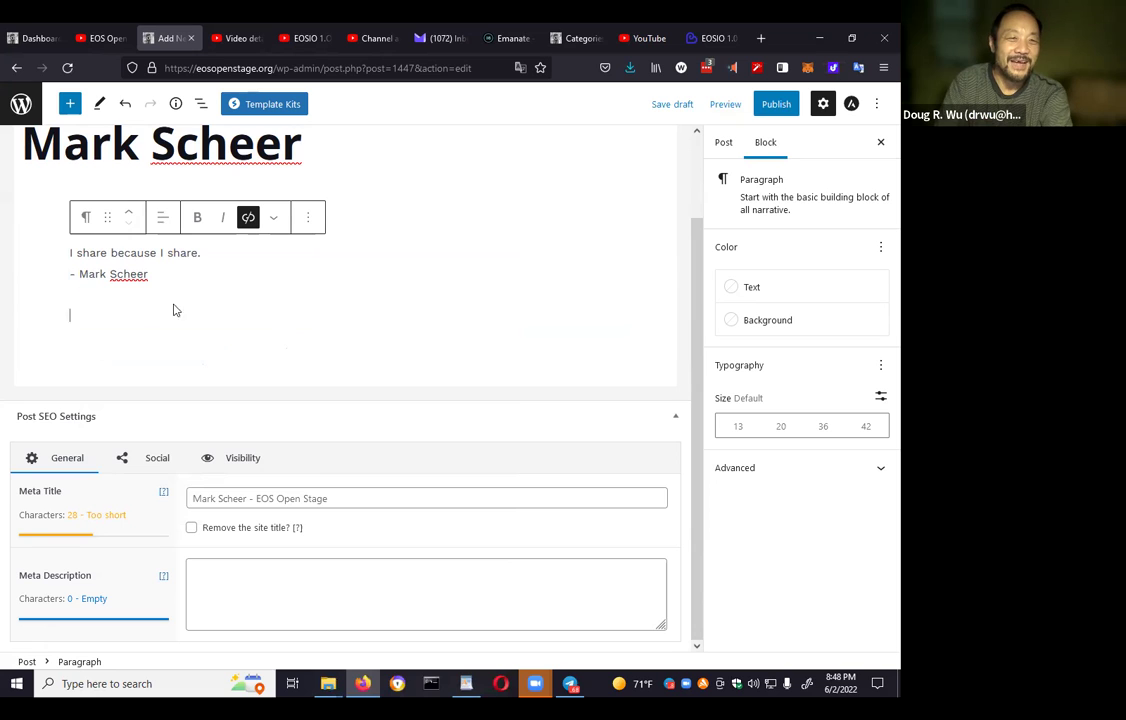
pyautogui.hotkey('ctrl', 'v')
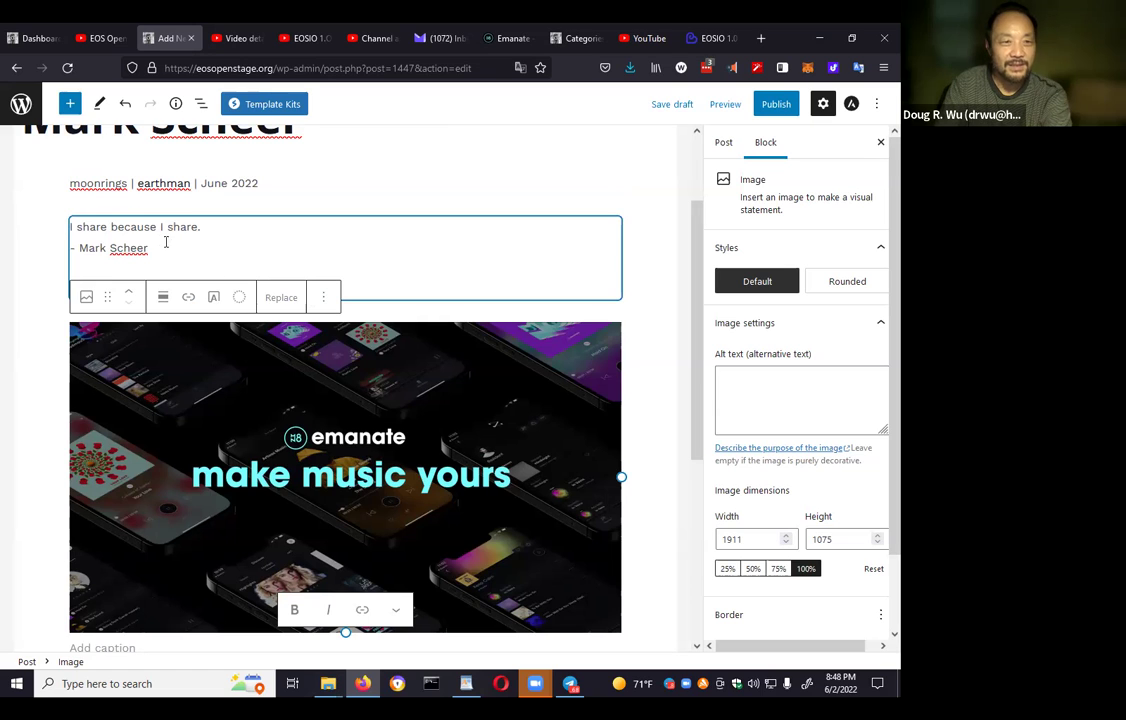
pyautogui.doubleClick(97, 184)
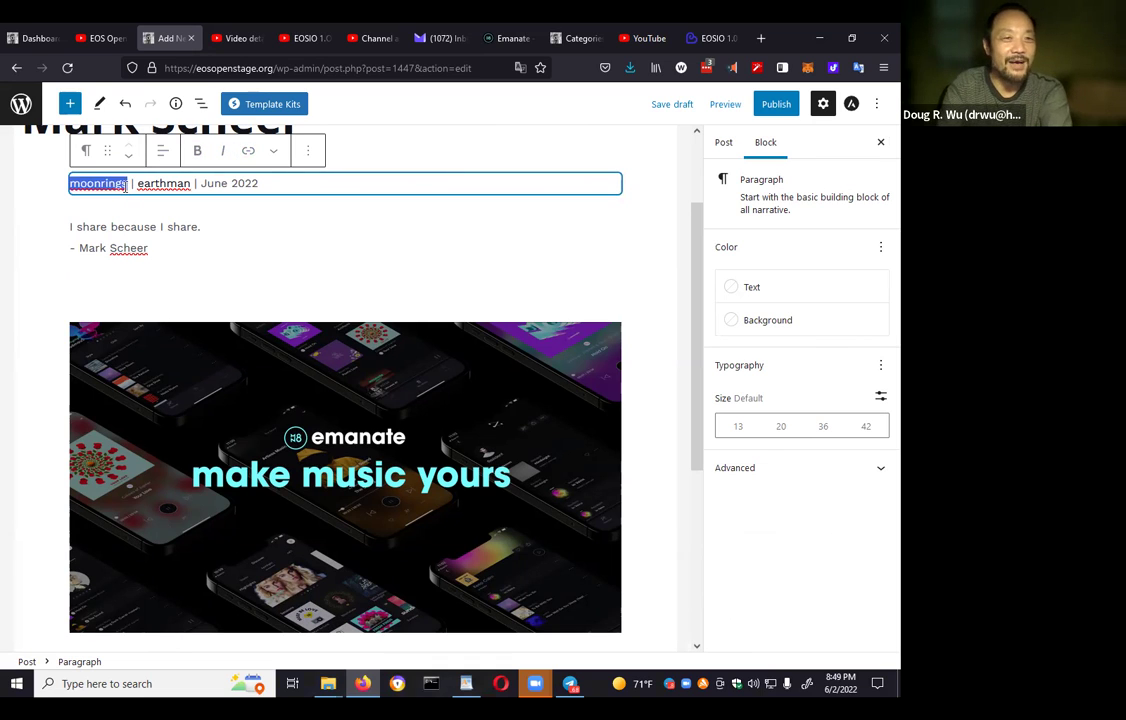
# - Link moonrings to the Emanate release URL, opening in a new tab
pyautogui.click(247, 155)
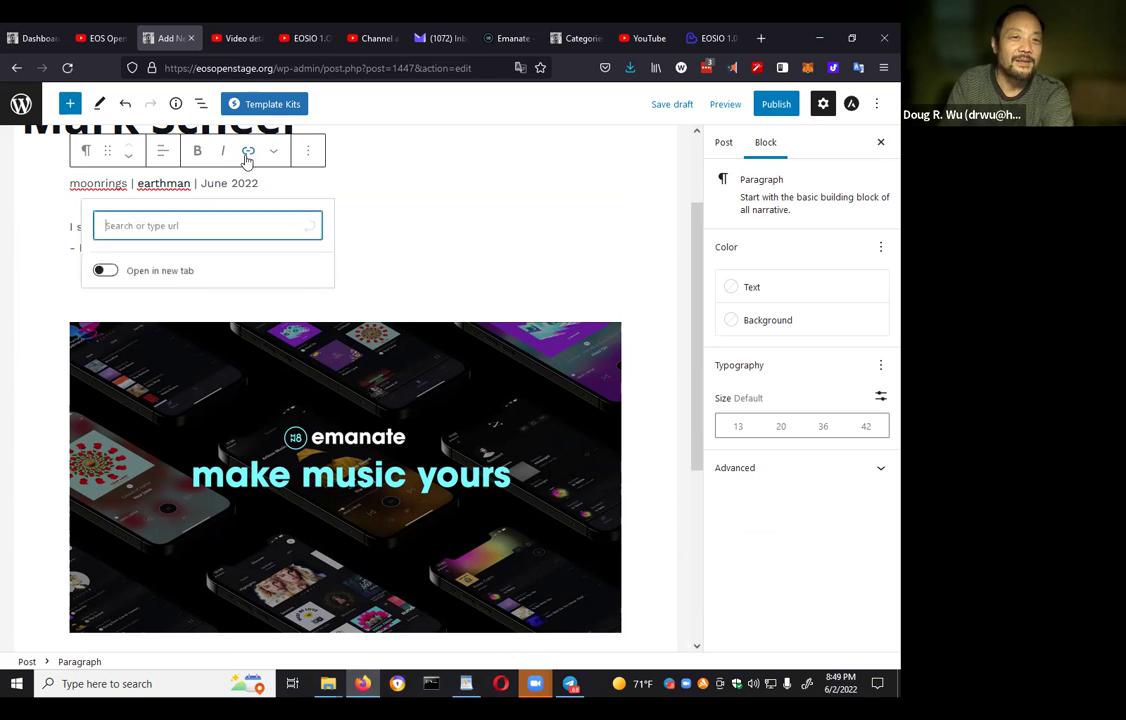
pyautogui.hotkey('ctrl', 'v')
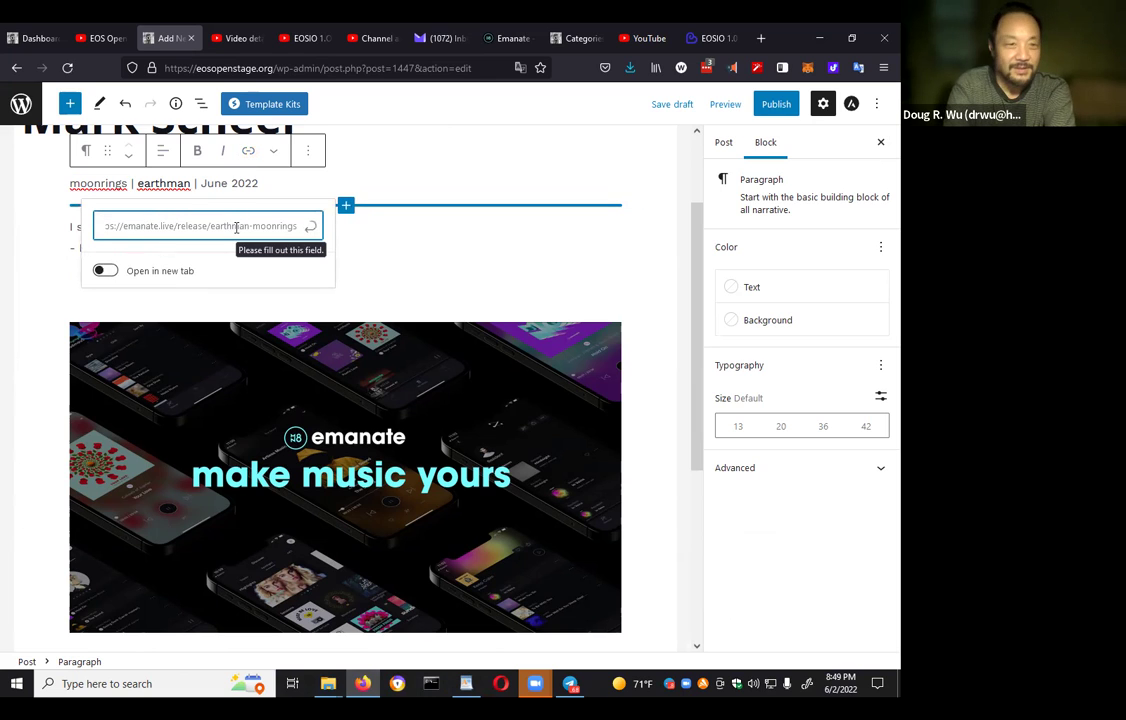
pyautogui.click(104, 315)
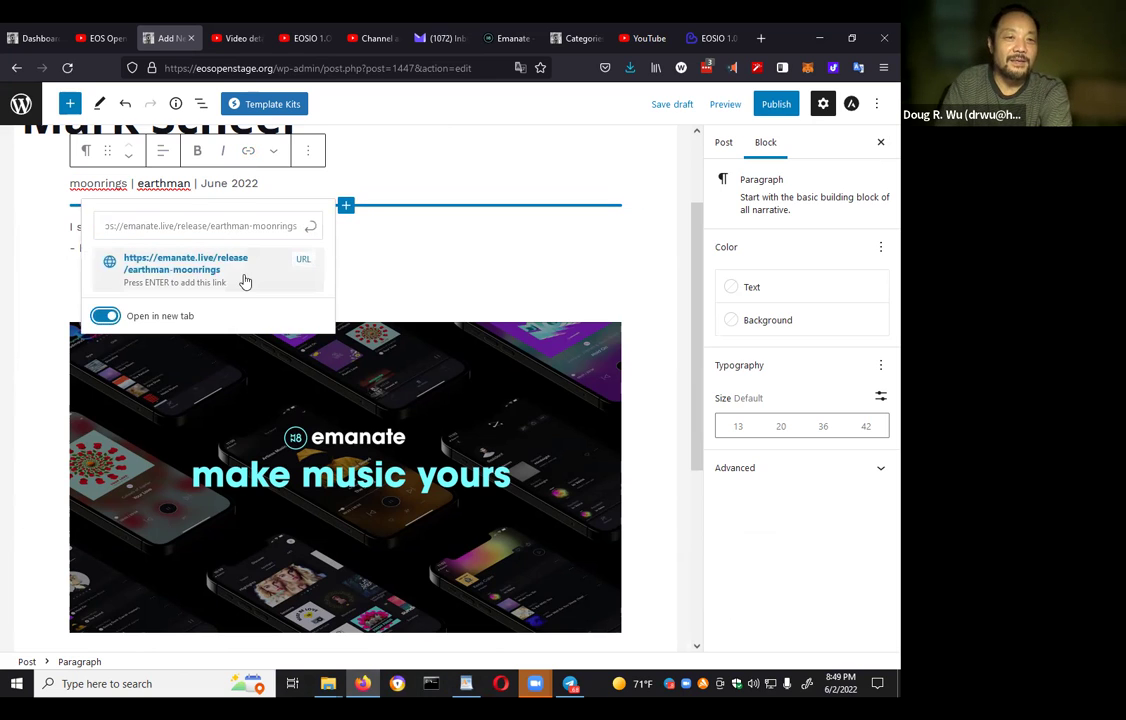
pyautogui.click(311, 225)
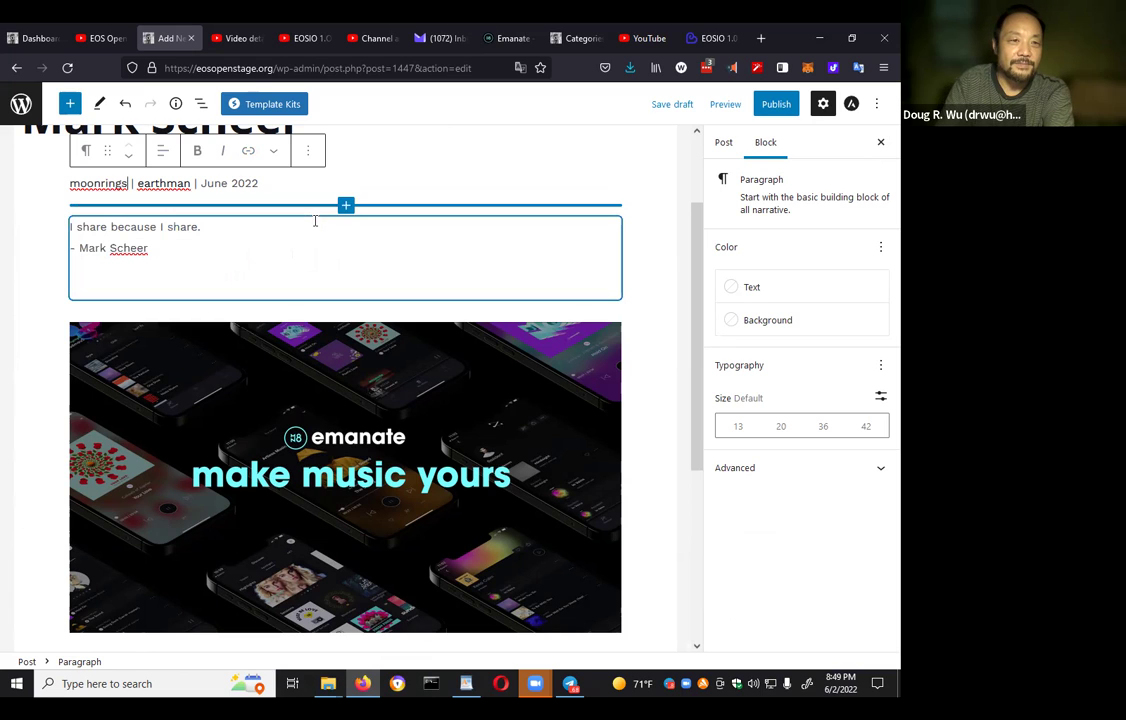
# - Replace the earthman link address with the artist's personal website URL
pyautogui.click(170, 184)
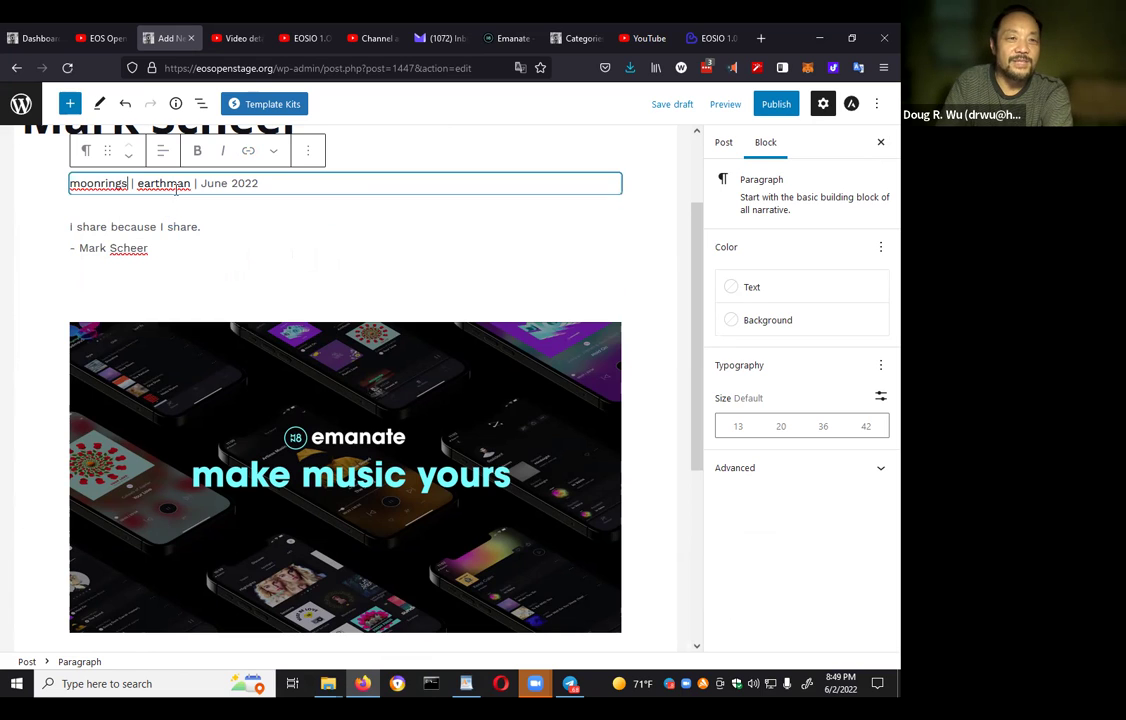
pyautogui.doubleClick(172, 184)
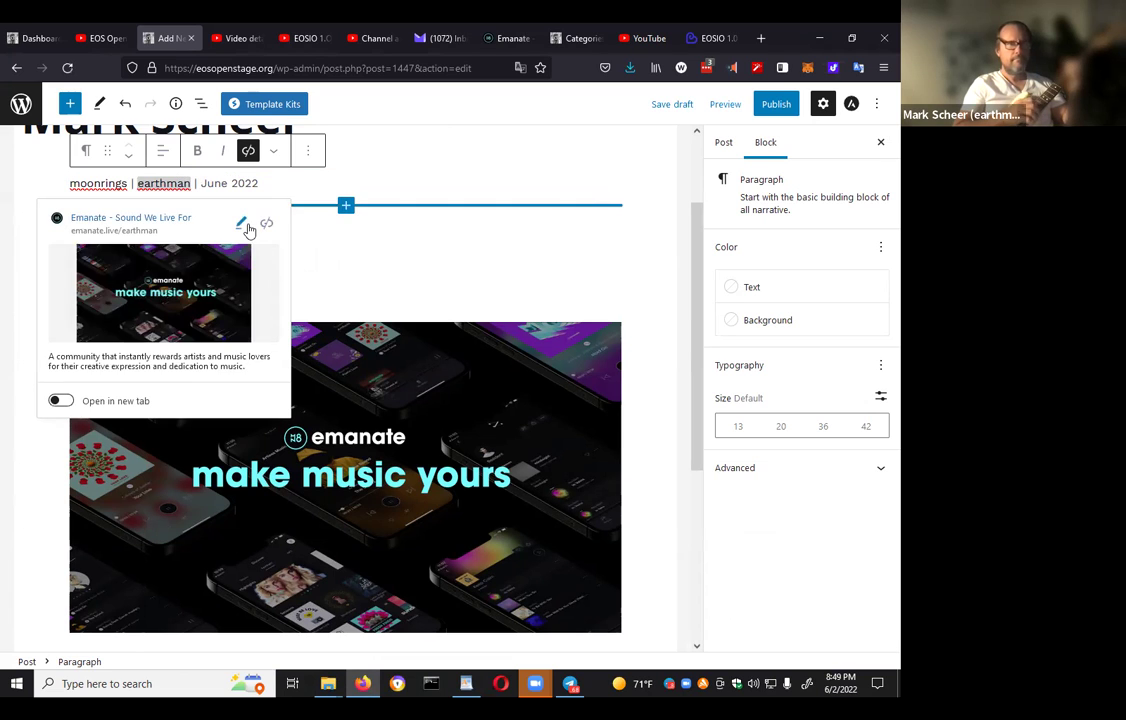
pyautogui.click(243, 223)
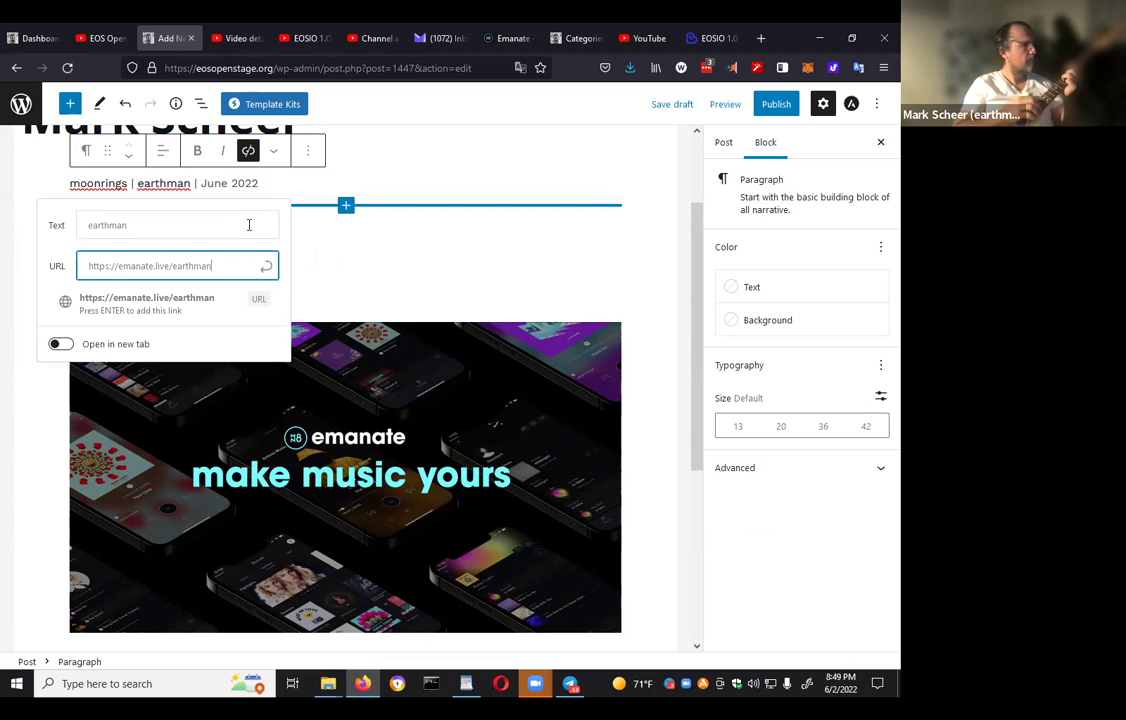
pyautogui.tripleClick(160, 265)
pyautogui.hotkey('ctrl', 'c')
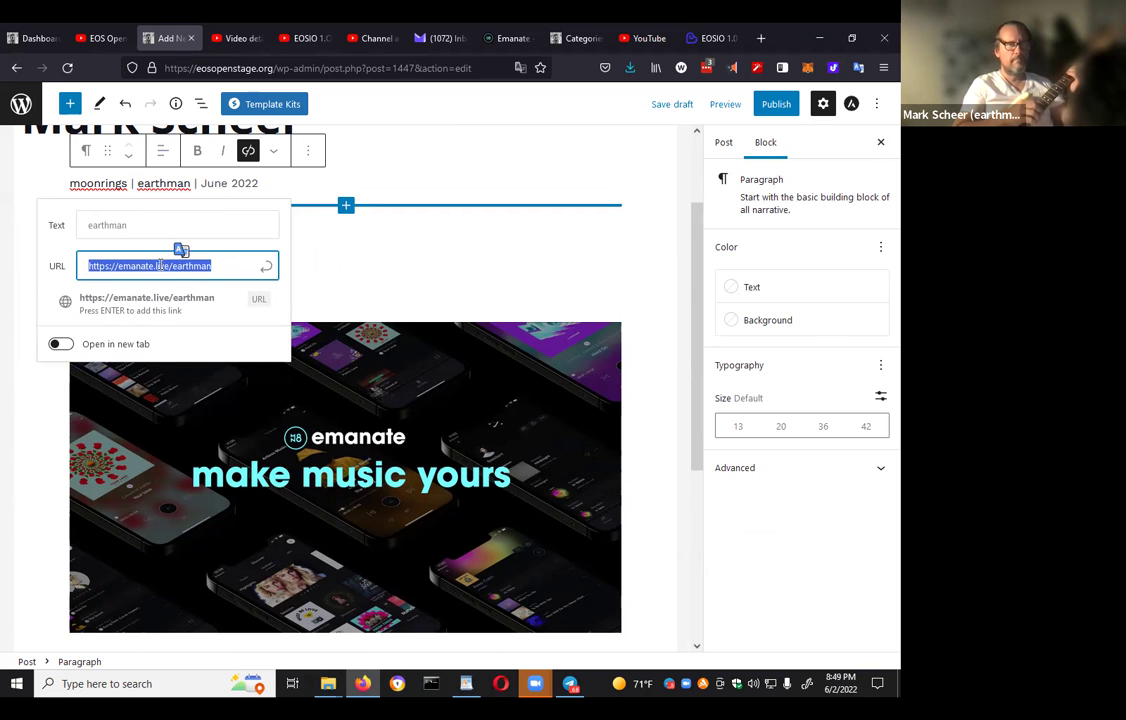
pyautogui.press('BackSpace')
pyautogui.write('ht')
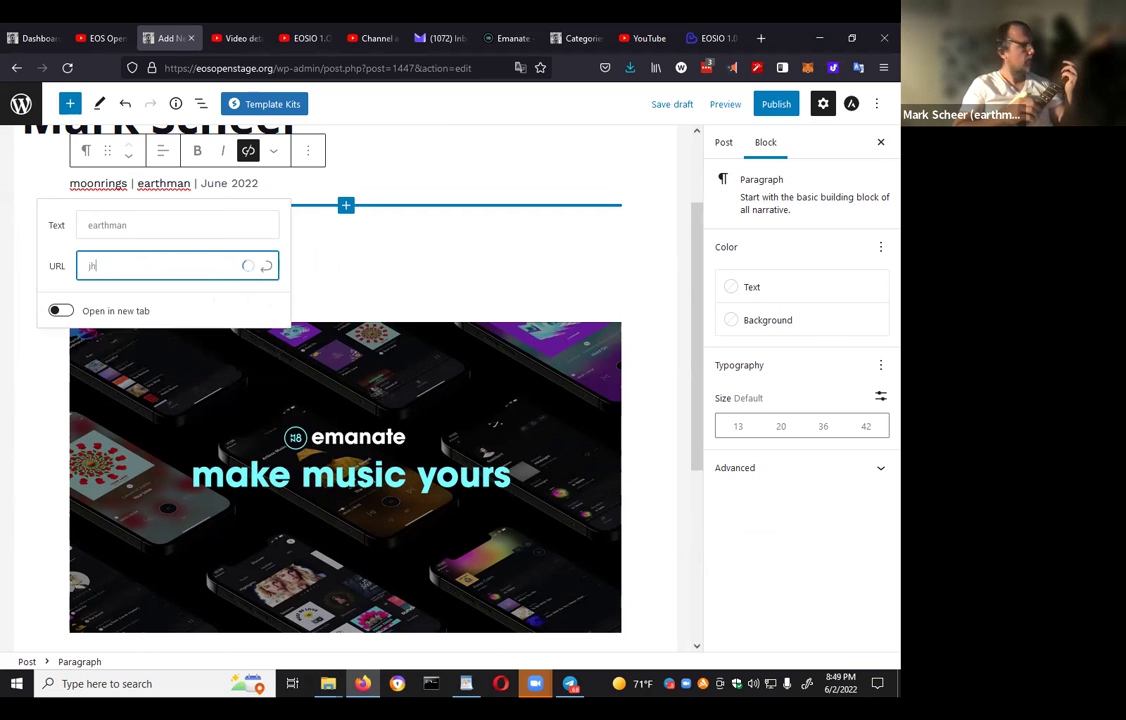
pyautogui.press('BackSpace')
pyautogui.press('BackSpace')
pyautogui.write('https')
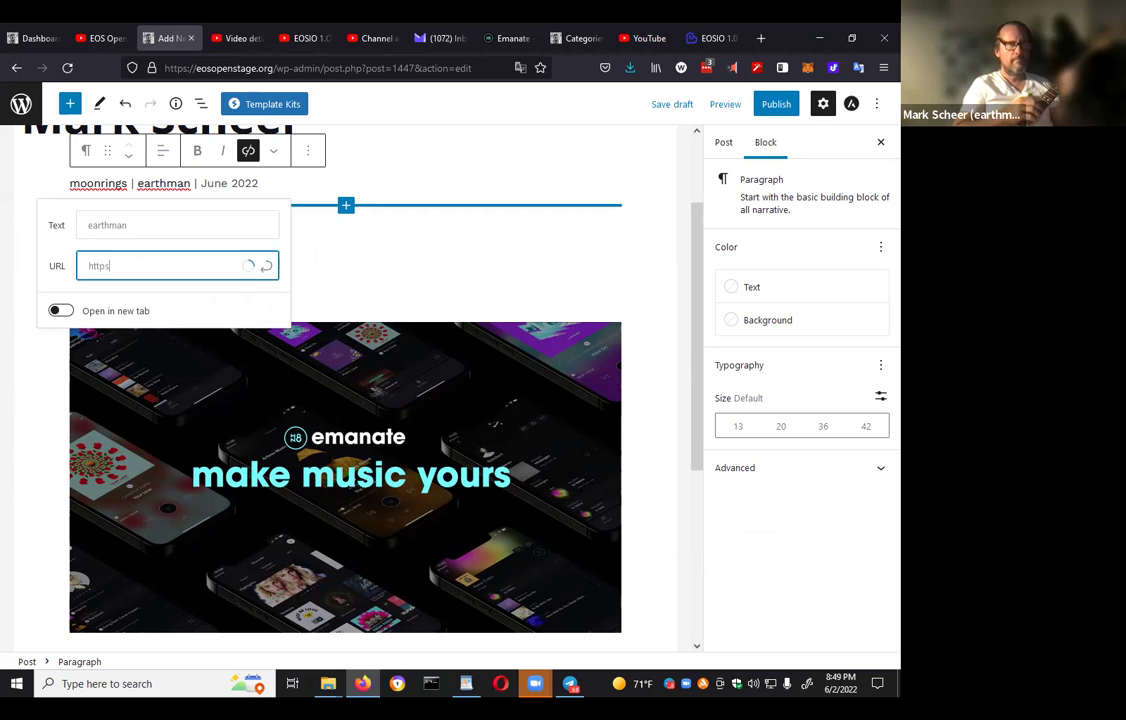
pyautogui.write('://markscheer.net')
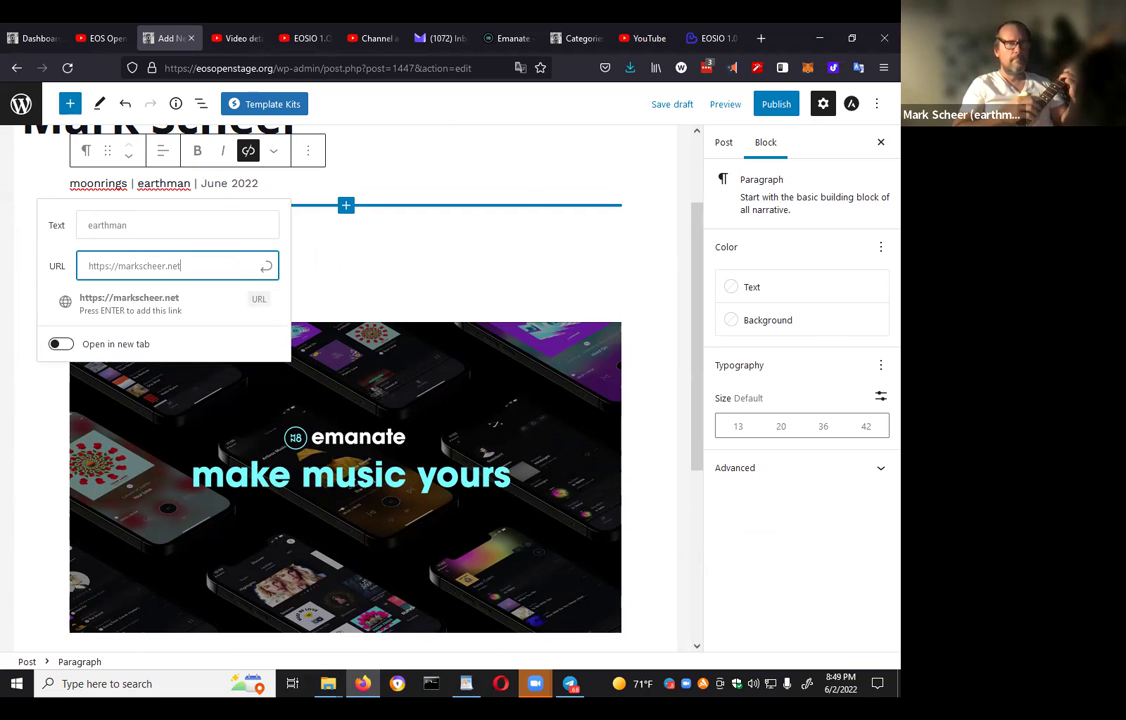
pyautogui.click(238, 263)
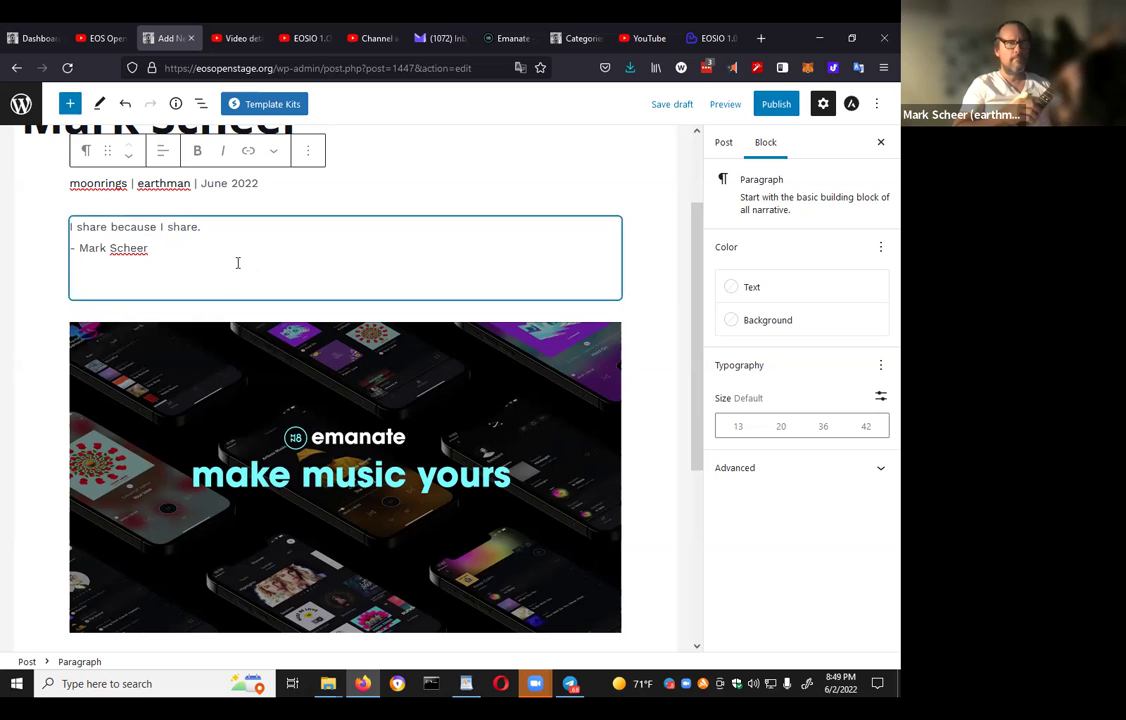
# - Correct the earthman link's domain to the artist's site, without a trailing slash
pyautogui.click(162, 184)
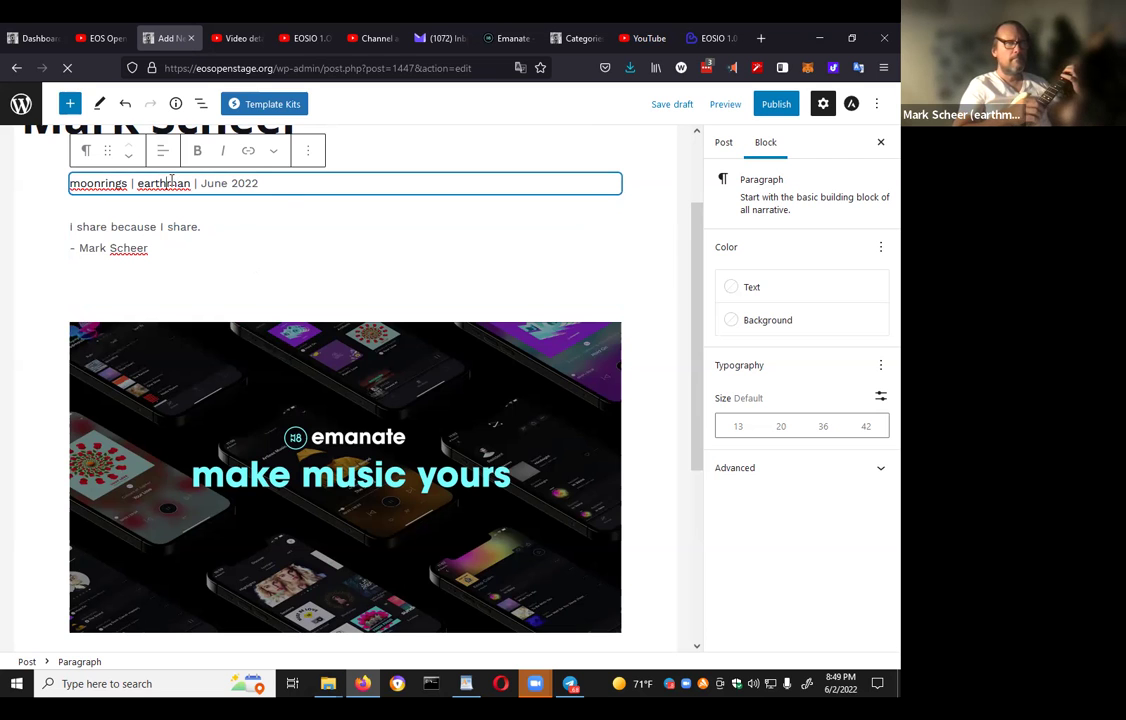
pyautogui.rightClick(172, 180)
pyautogui.click(139, 264)
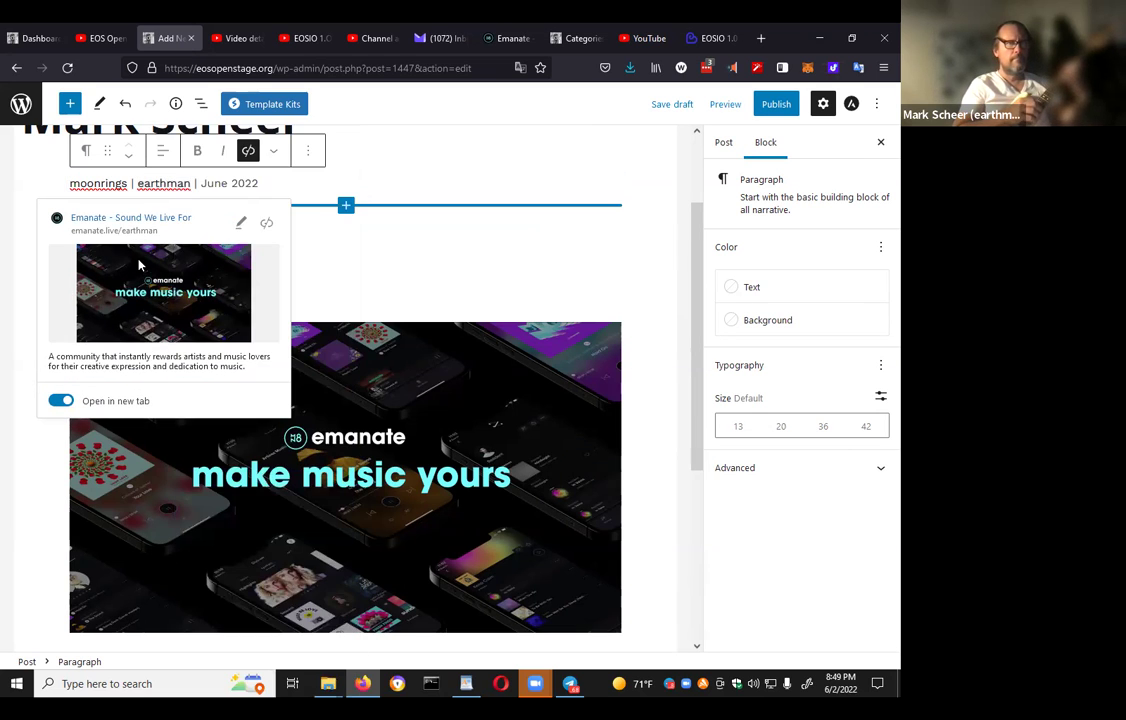
pyautogui.click(241, 222)
pyautogui.doubleClick(164, 267)
pyautogui.click(164, 267)
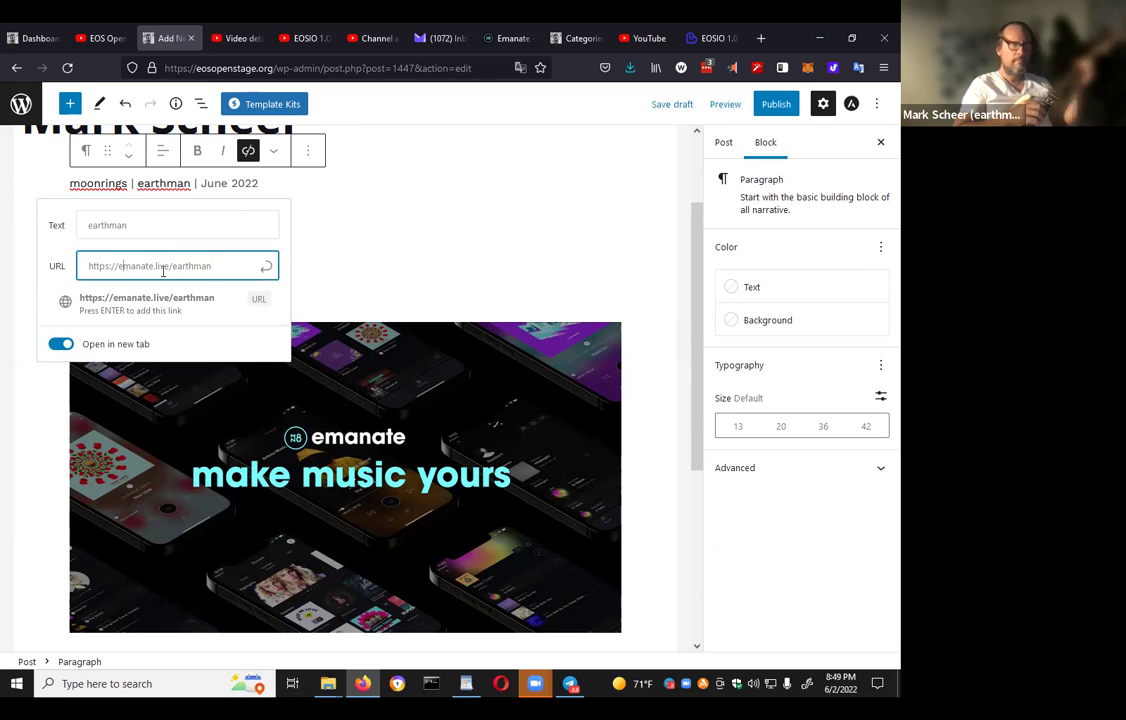
pyautogui.hotkey('shift', 'End')
pyautogui.press('BackSpace')
pyautogui.write('markscheer/')
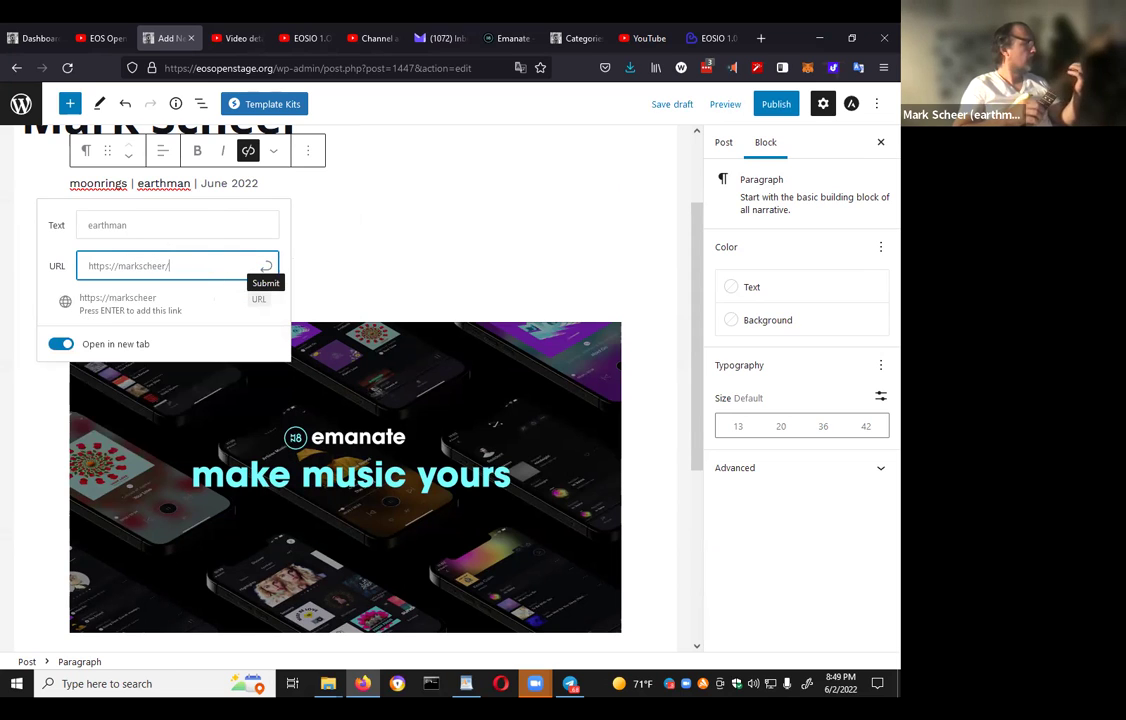
pyautogui.press('BackSpace')
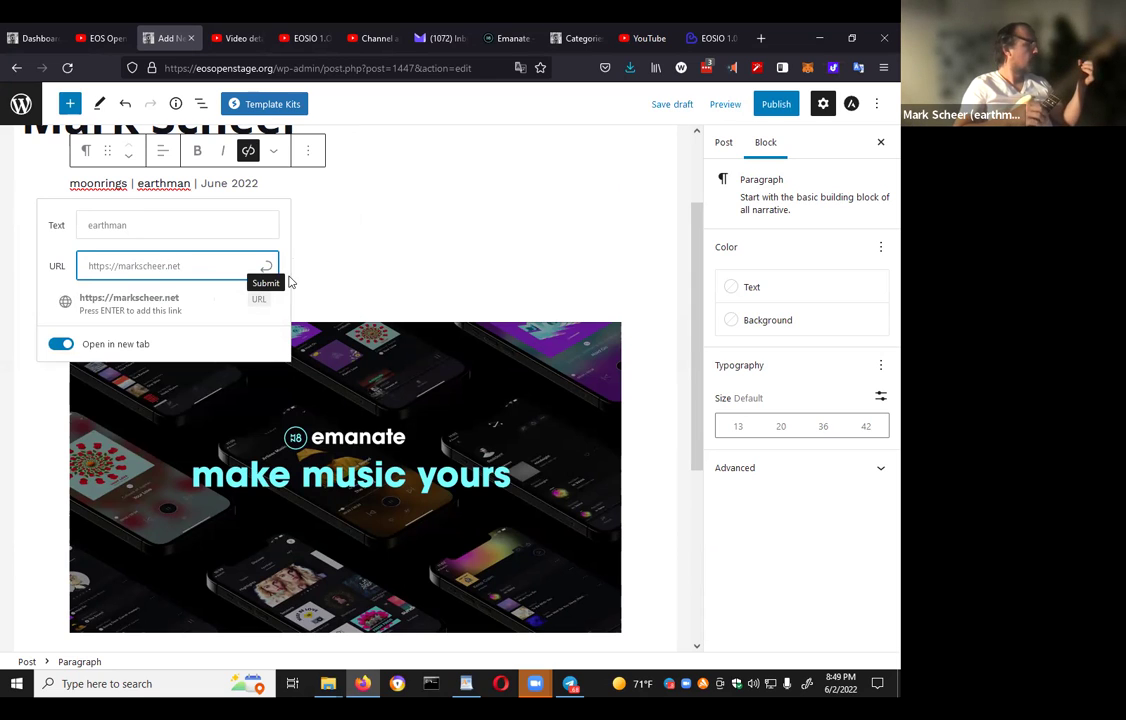
pyautogui.click(265, 266)
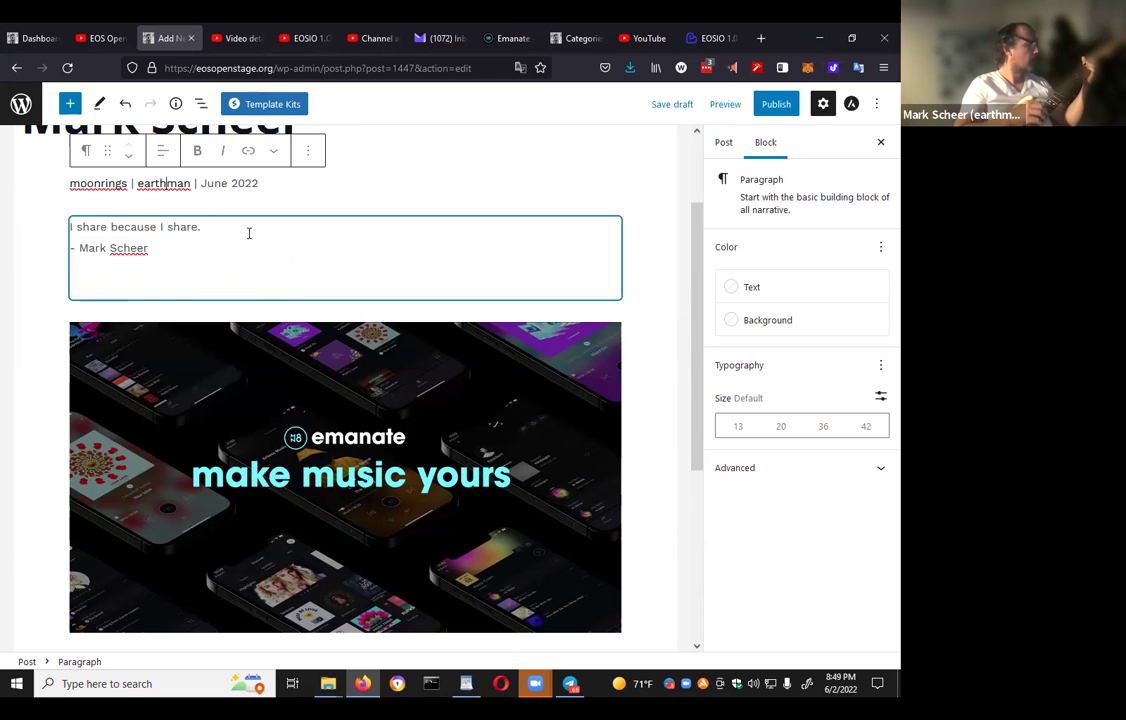
pyautogui.click(182, 229)
pyautogui.click(304, 345)
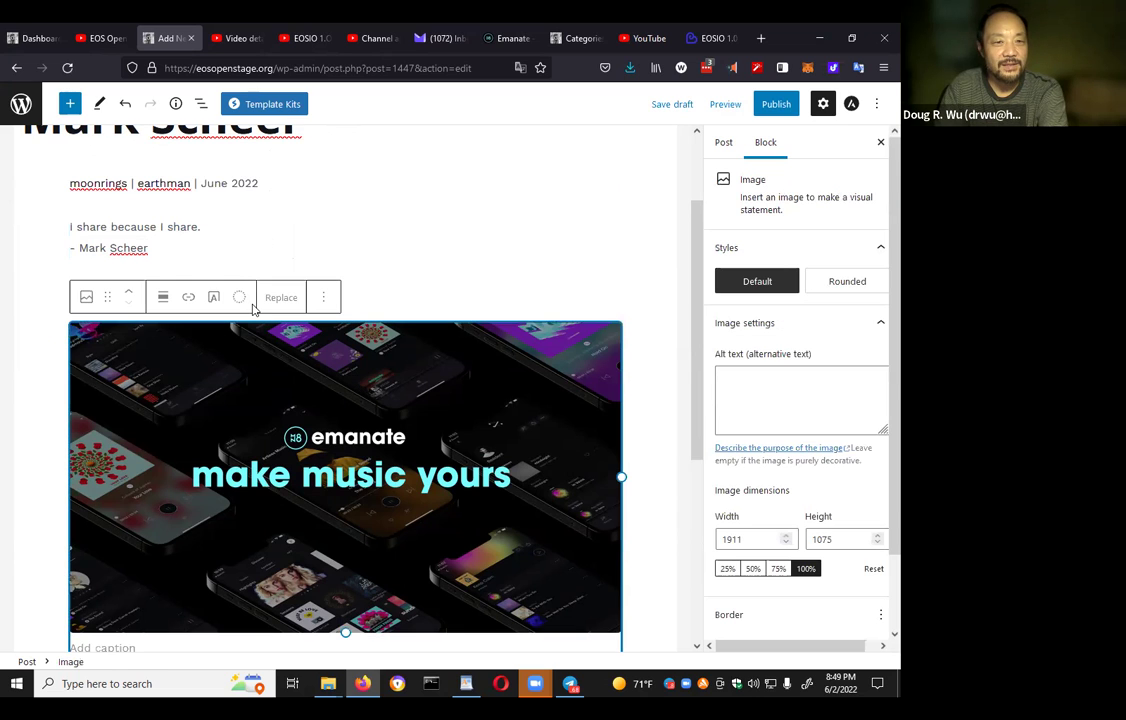
# - Link the embedded emanate image to the artist's Emanate page
pyautogui.rightClick(352, 412)
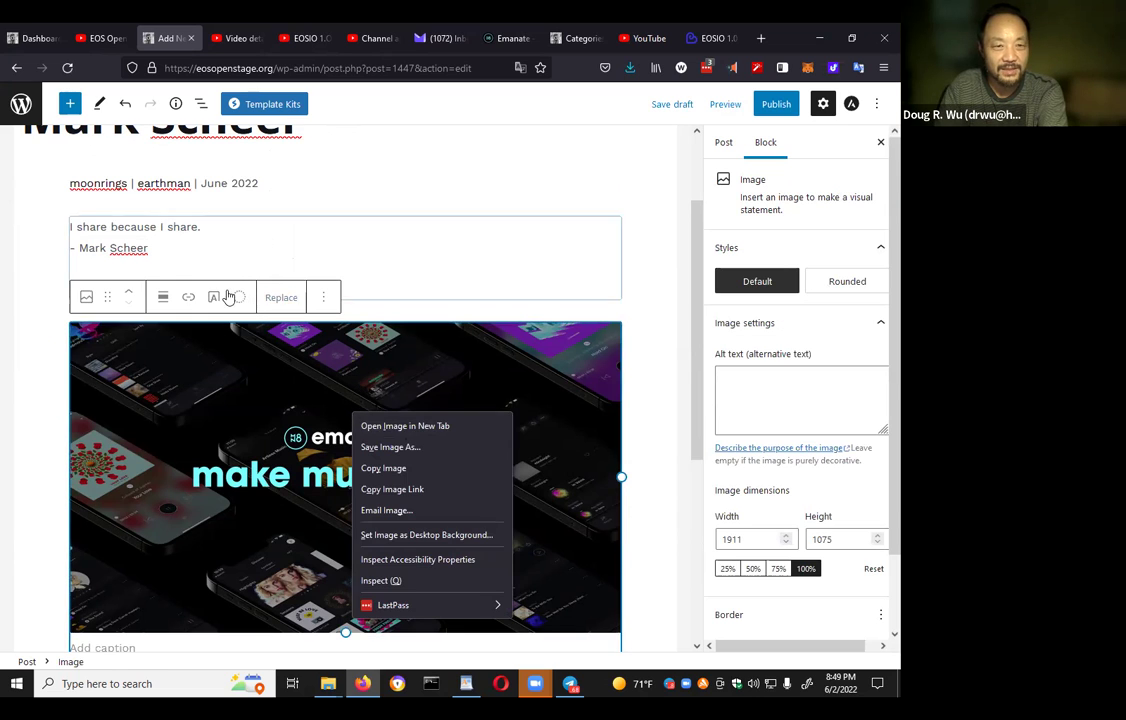
pyautogui.click(189, 299)
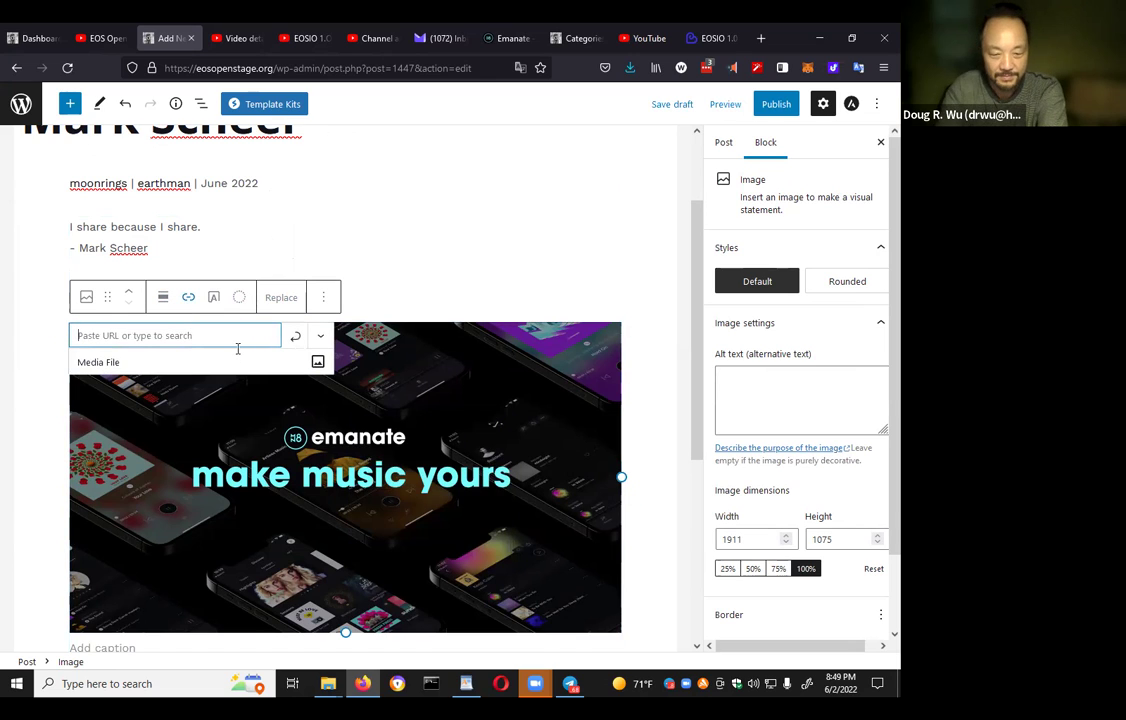
pyautogui.hotkey('ctrl', 'v')
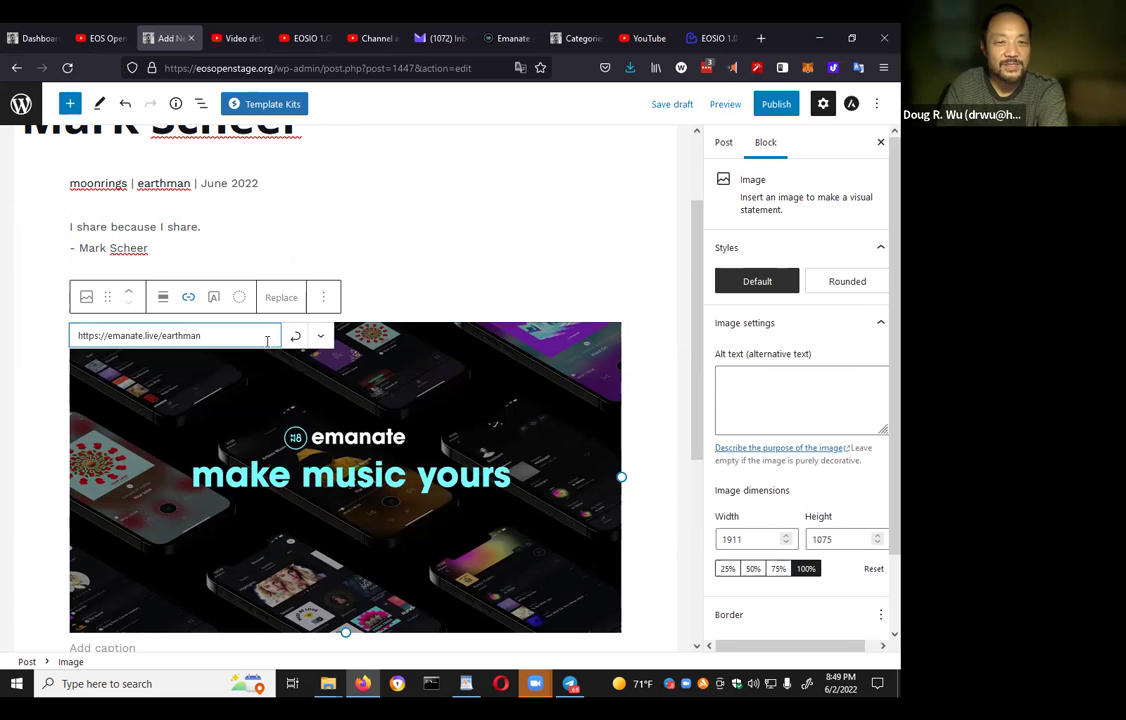
pyautogui.click(295, 336)
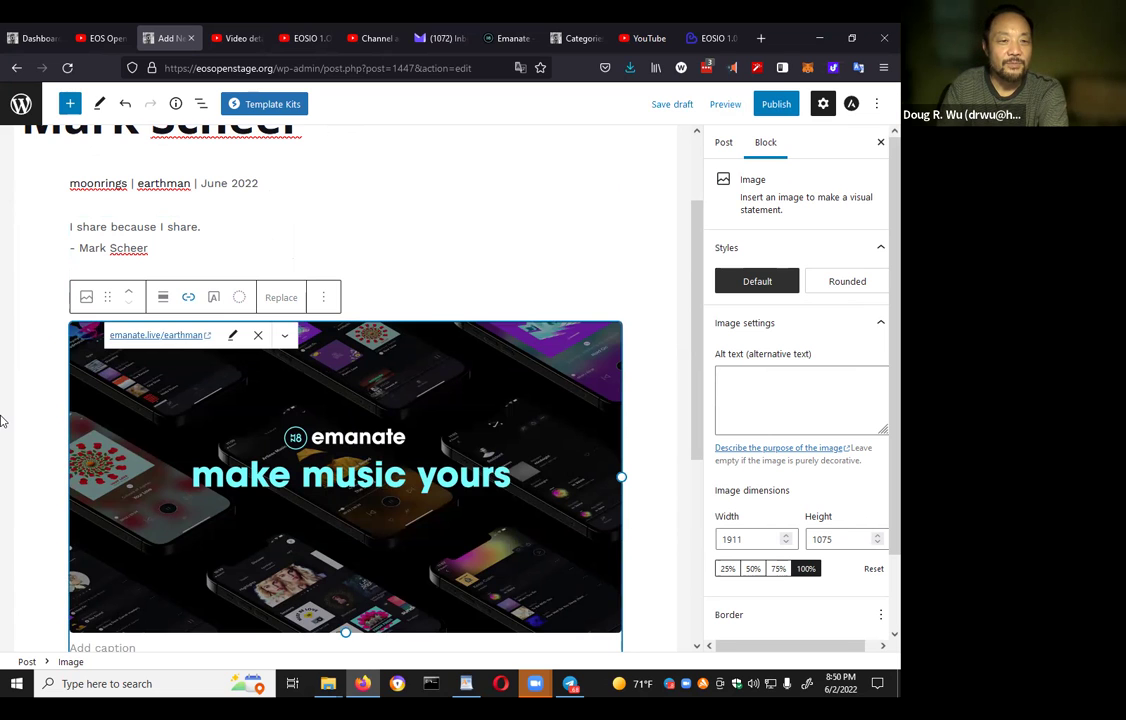
pyautogui.scroll(-2, 30, 422)
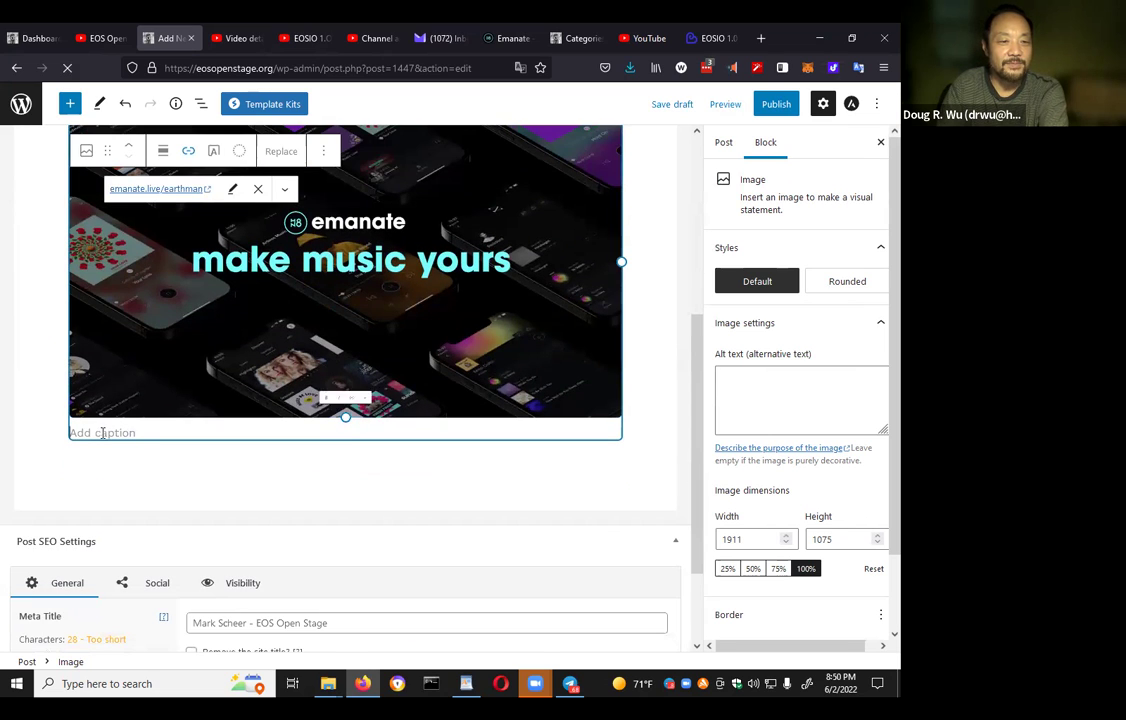
pyautogui.scroll(3, 270, 290)
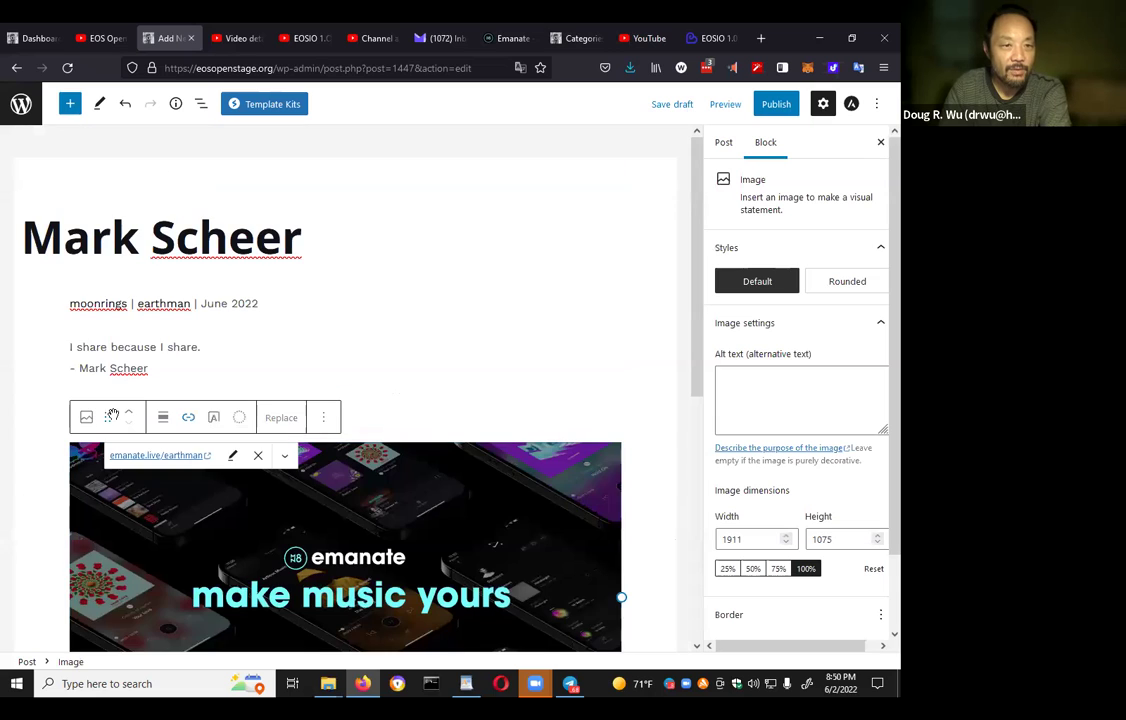
# - Caption the image with the copied credit line 'moonrings | earthman | June 2022'
pyautogui.click(271, 299)
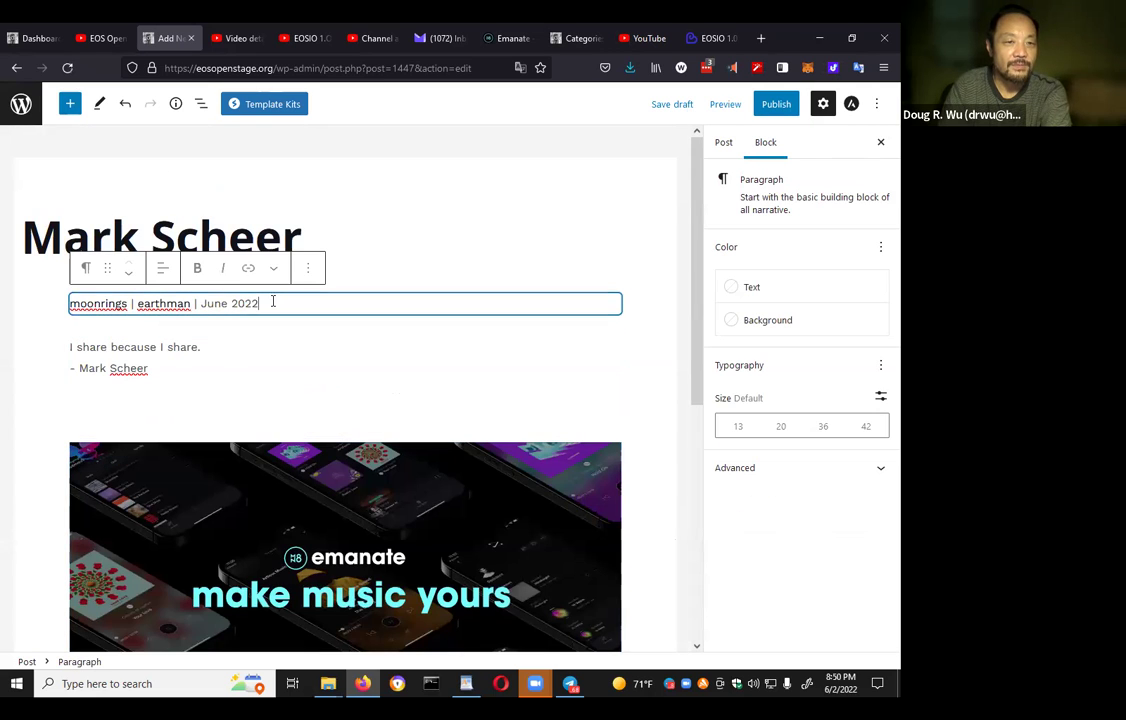
pyautogui.tripleClick(271, 299)
pyautogui.rightClick(273, 301)
pyautogui.click(308, 383)
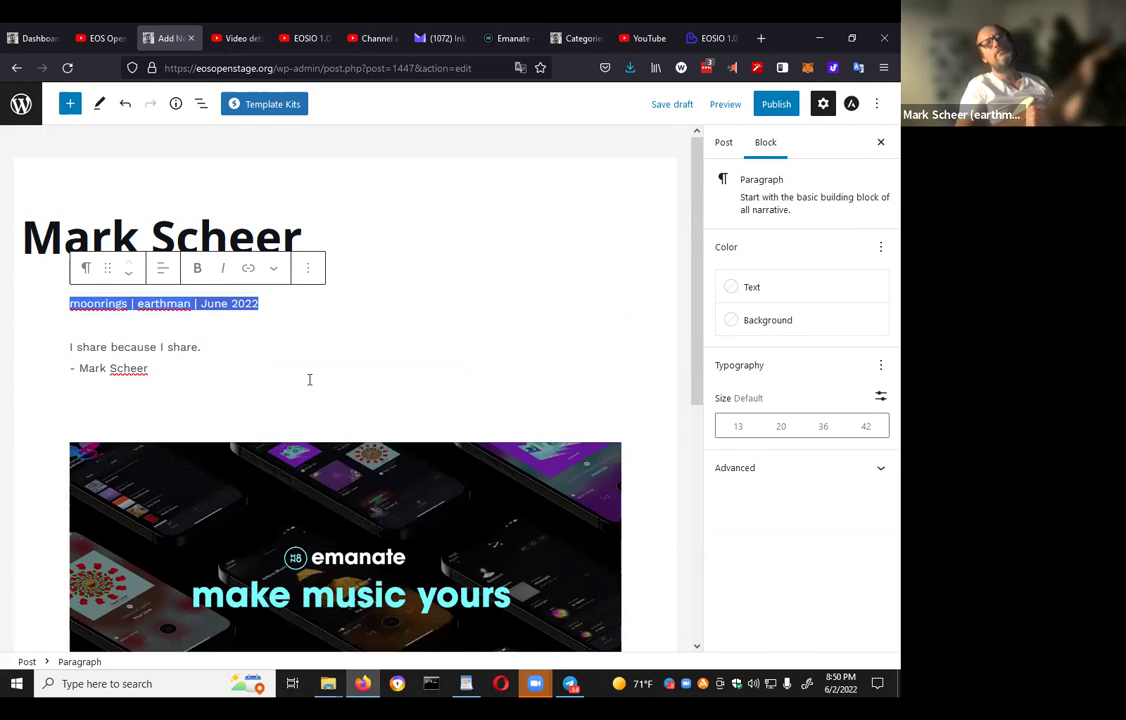
pyautogui.scroll(-4, 226, 495)
pyautogui.scroll(1, 217, 489)
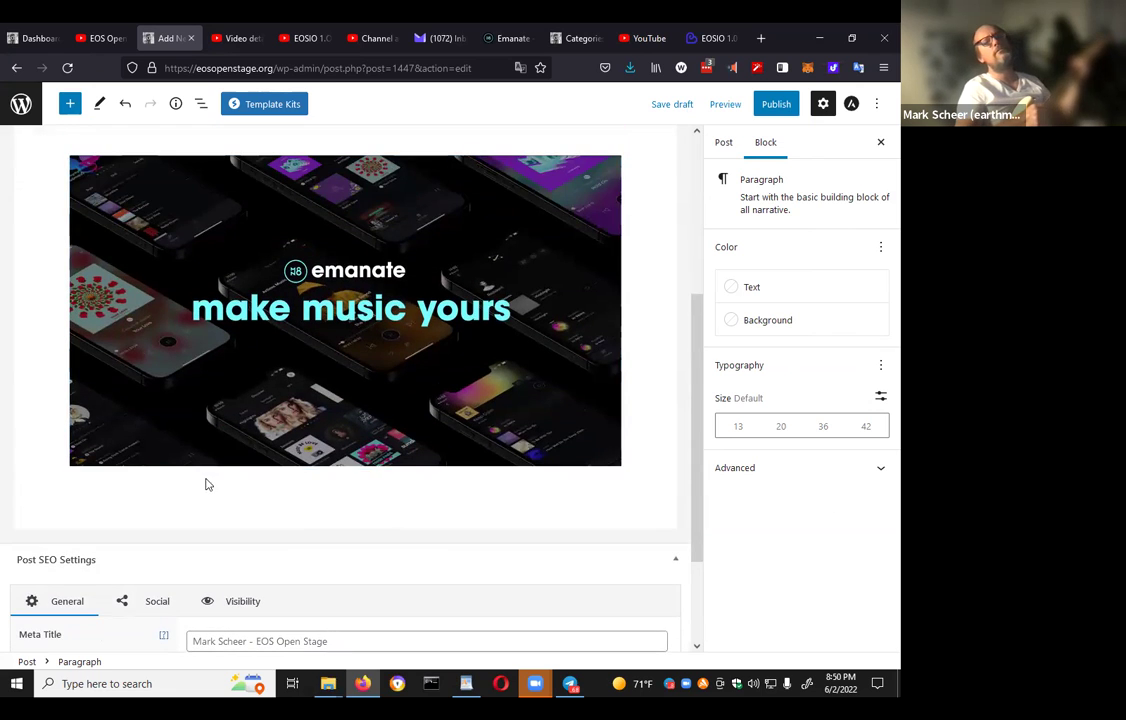
pyautogui.click(123, 457)
pyautogui.click(148, 478)
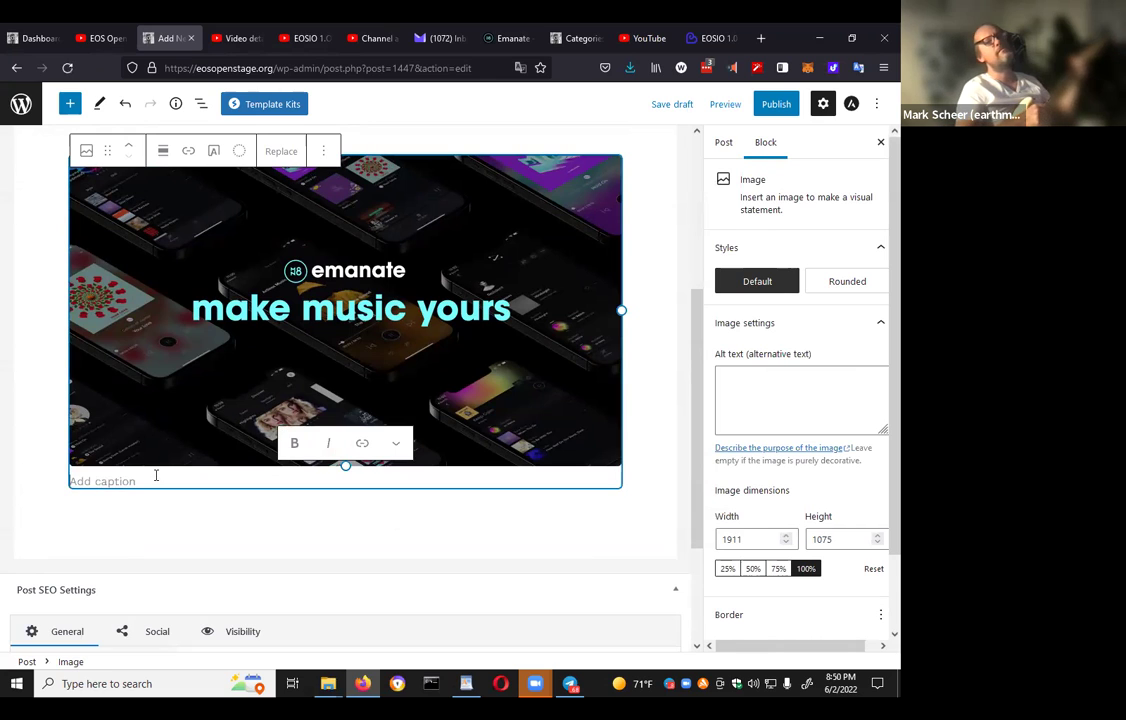
pyautogui.hotkey('ctrl', 'v')
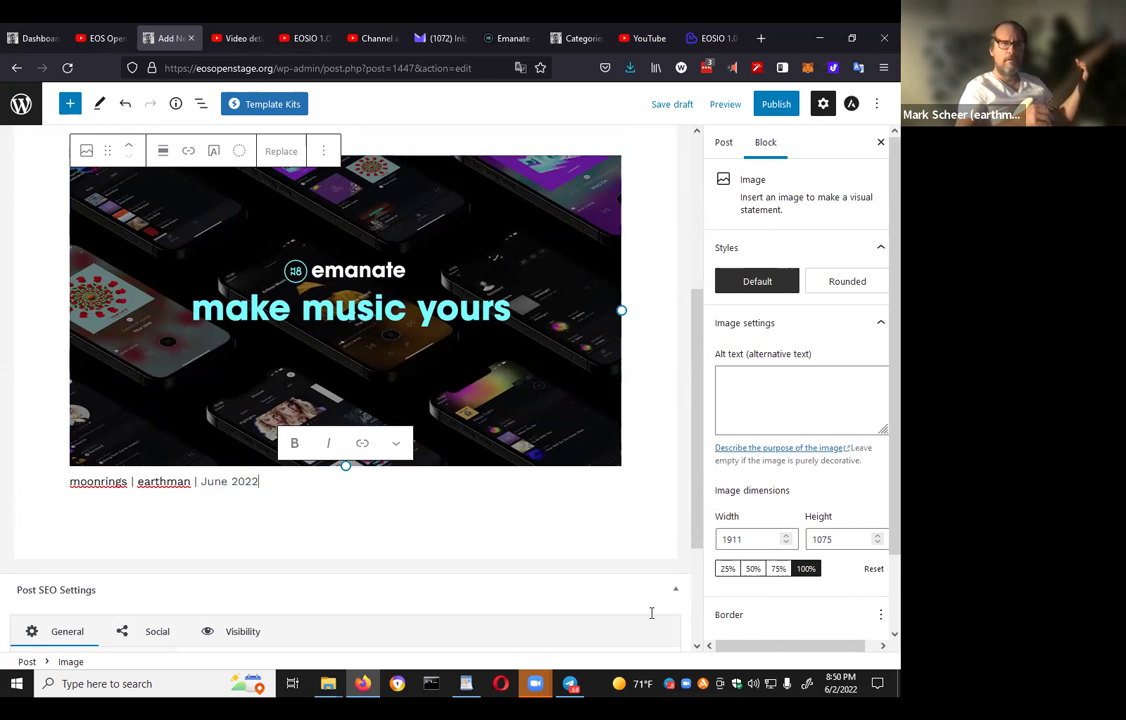
# - Expand the Permalink section in the Post settings sidebar
pyautogui.scroll(3, 254, 490)
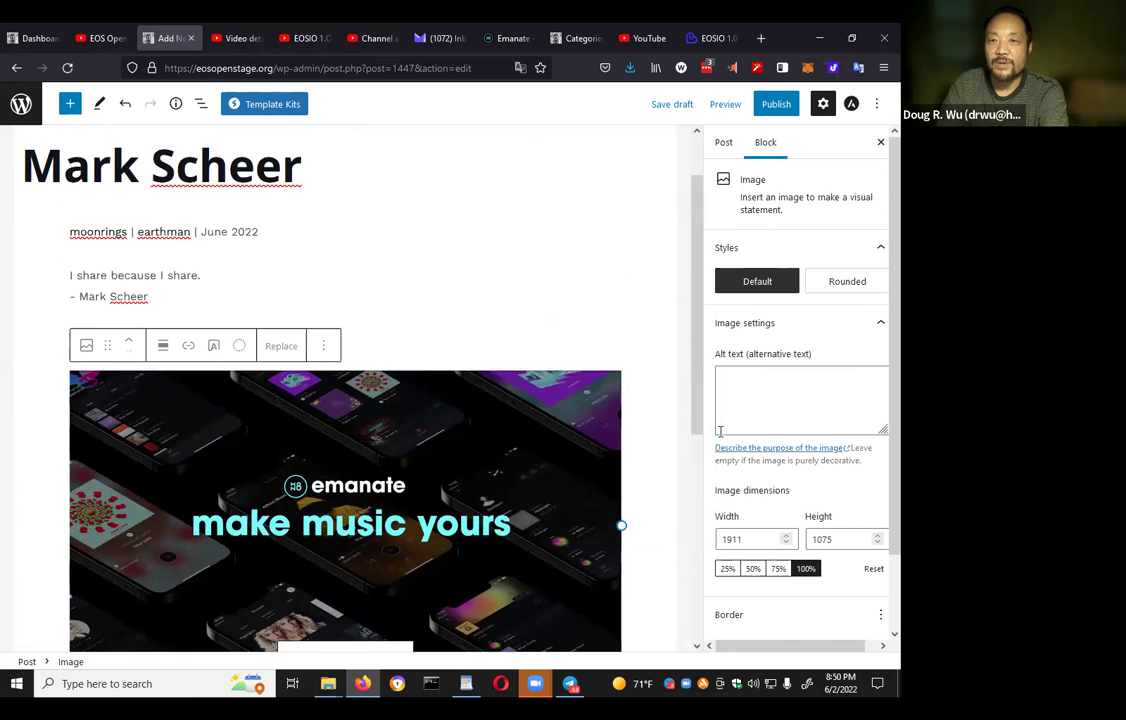
pyautogui.click(724, 142)
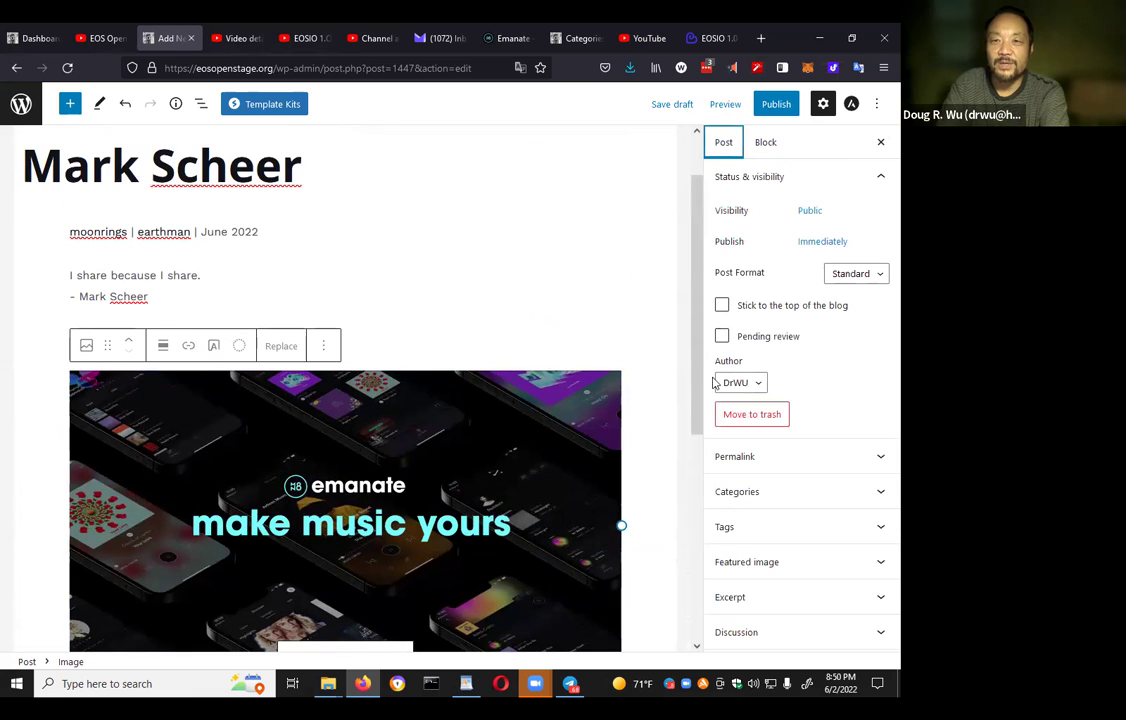
pyautogui.click(786, 460)
pyautogui.scroll(-1, 780, 479)
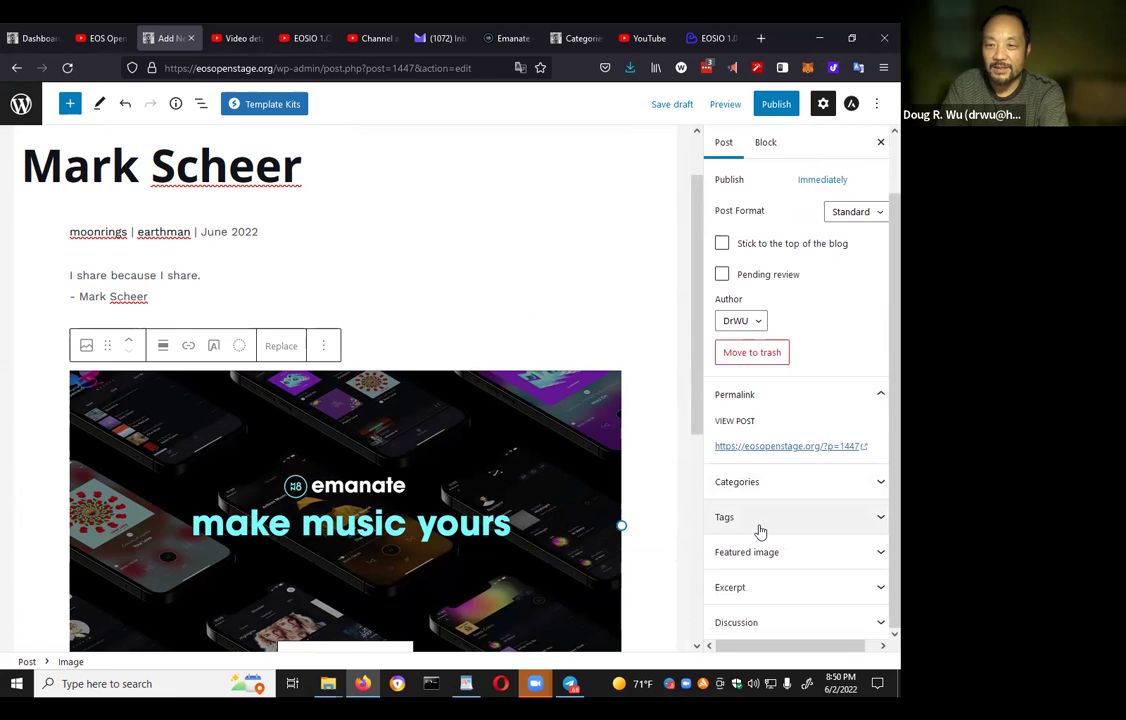
# - Add a new post category named 'Playground' from the Categories panel
pyautogui.click(775, 485)
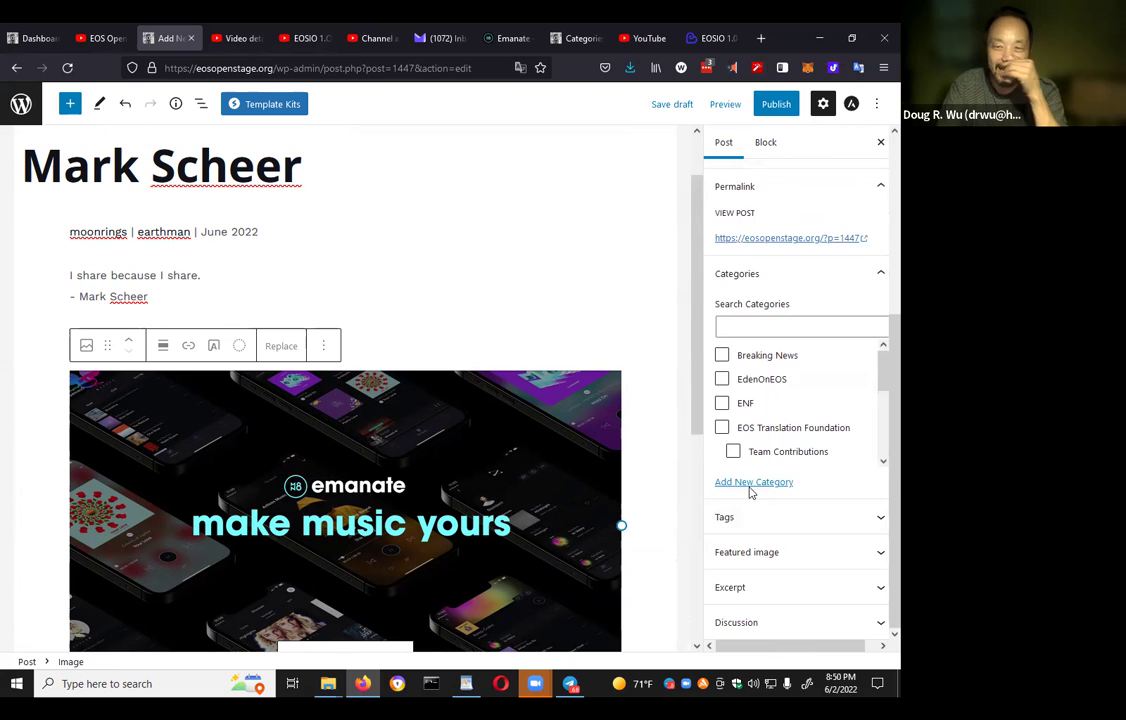
pyautogui.click(752, 483)
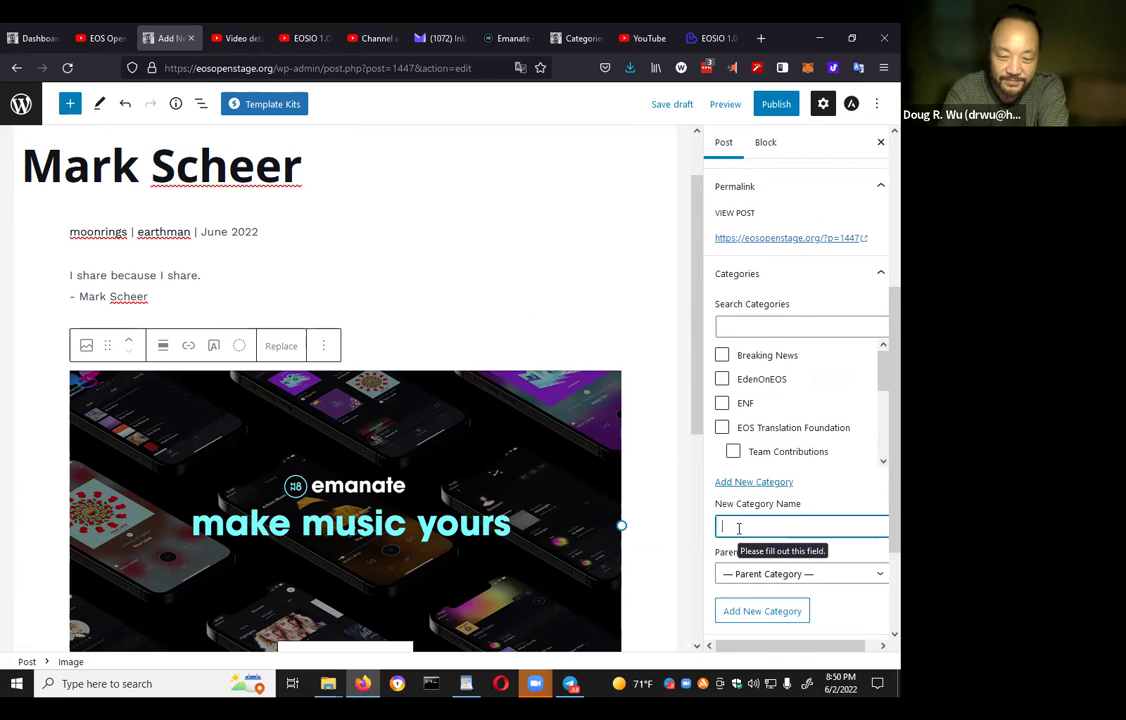
pyautogui.write('Playg')
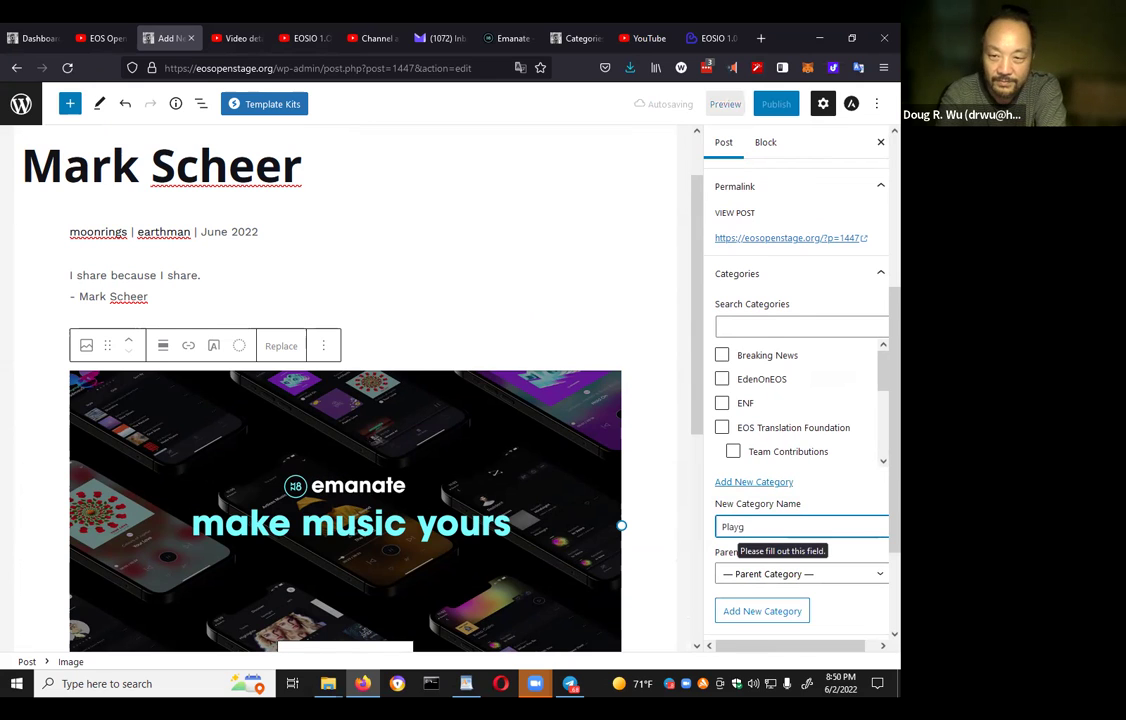
pyautogui.write('round')
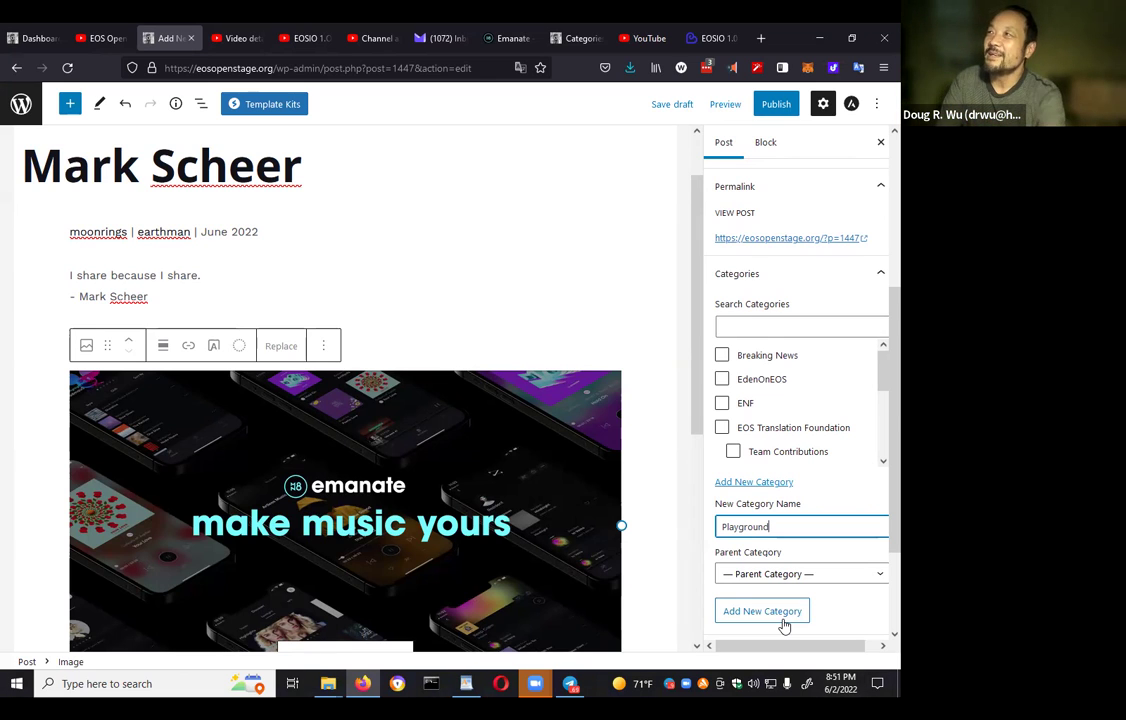
pyautogui.click(782, 614)
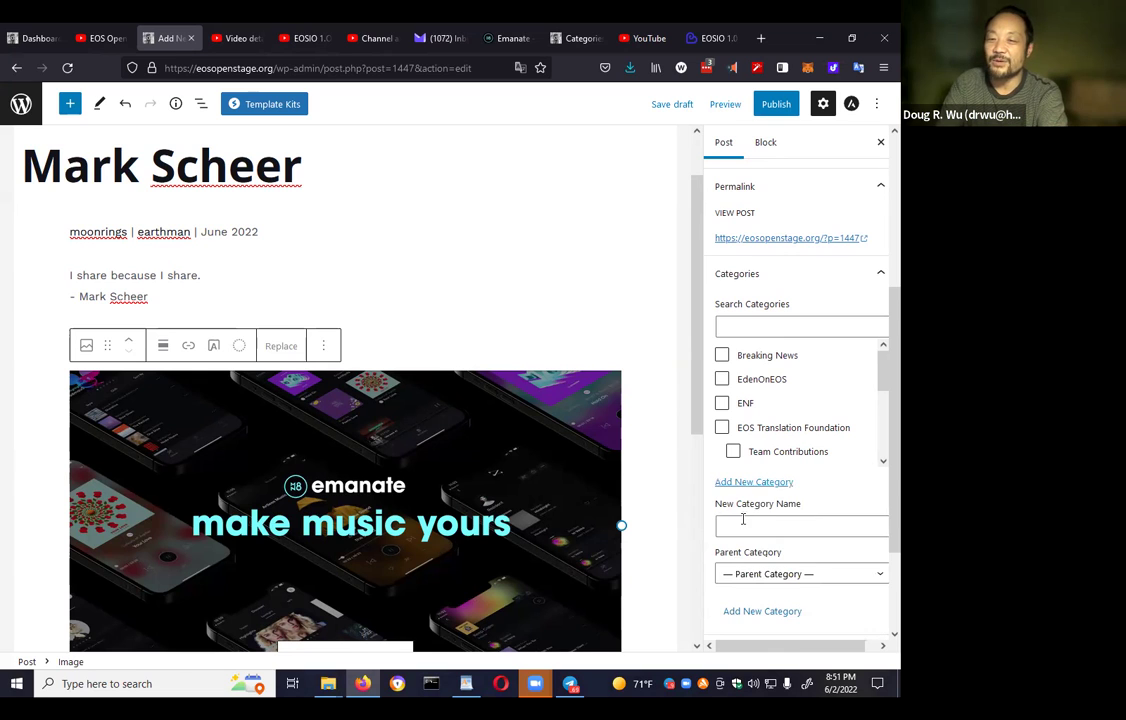
pyautogui.scroll(-3, 734, 540)
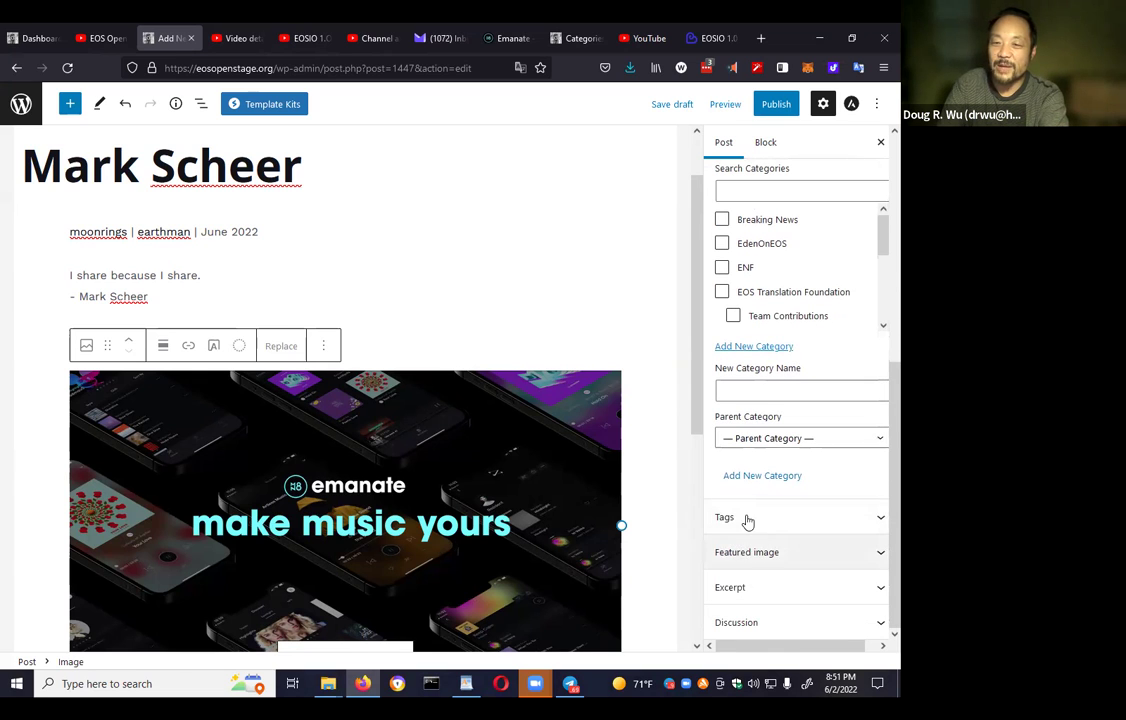
# - Add tags for the artist's name, moonrings, emanate and june 2022
pyautogui.click(746, 519)
pyautogui.click(741, 566)
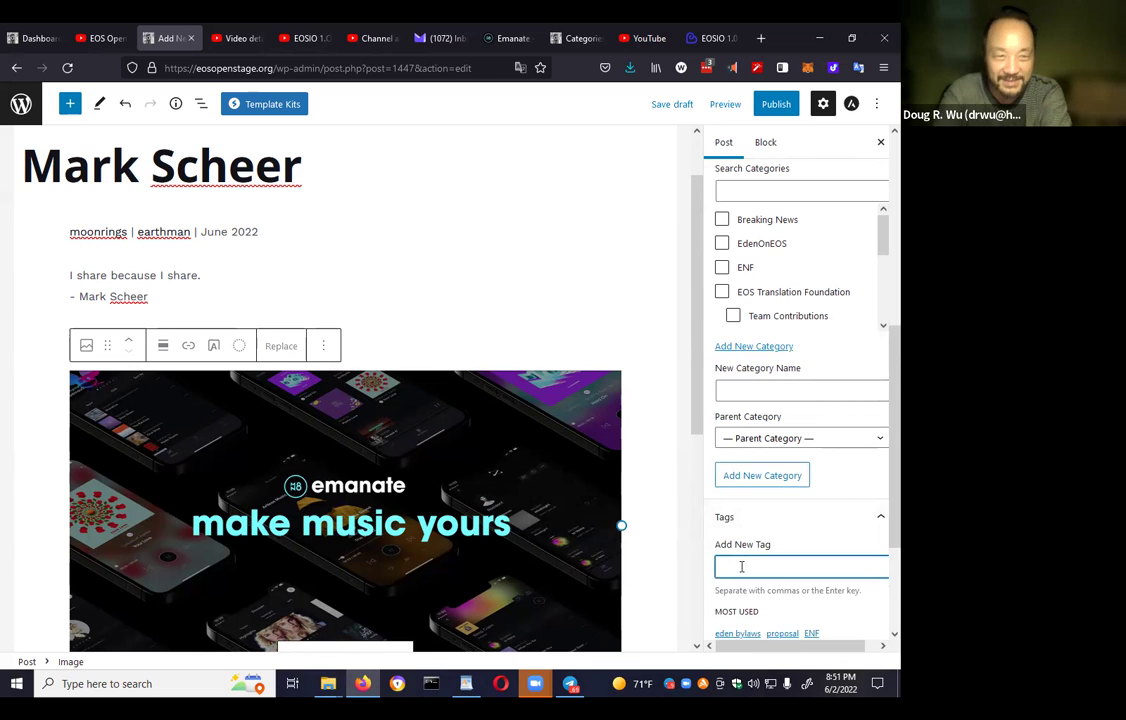
pyautogui.write('mark scheer')
pyautogui.press('Return')
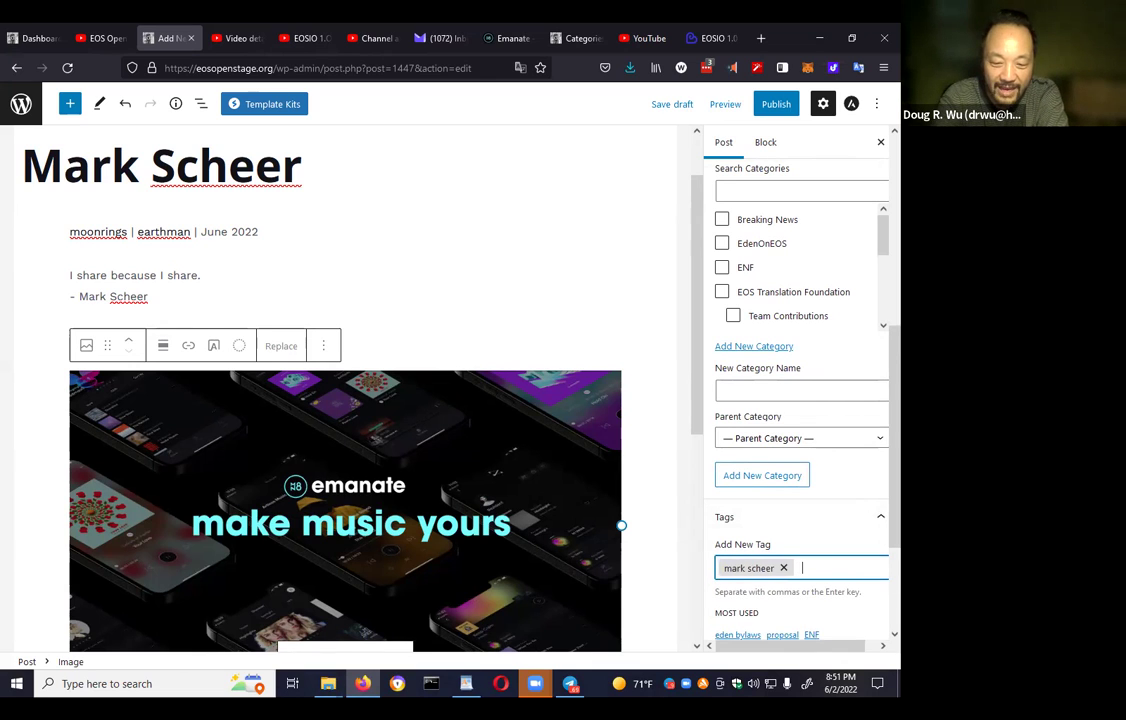
pyautogui.write('moonrings')
pyautogui.press('Return')
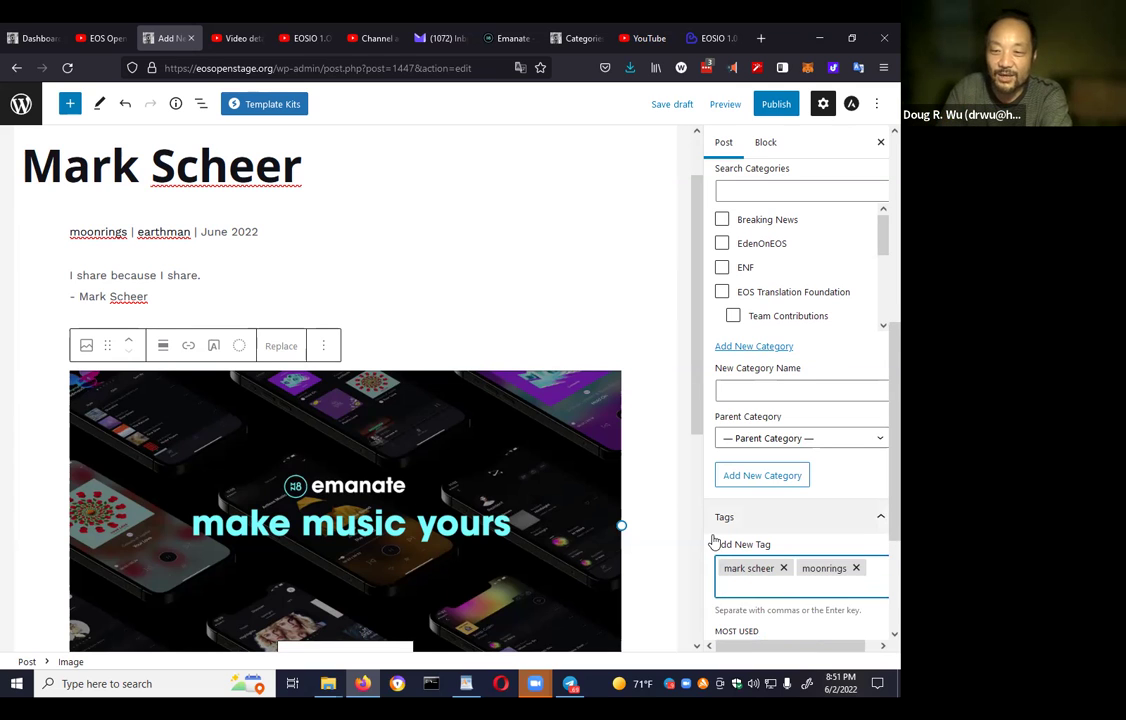
pyautogui.scroll(-1, 326, 432)
pyautogui.scroll(-1, 493, 482)
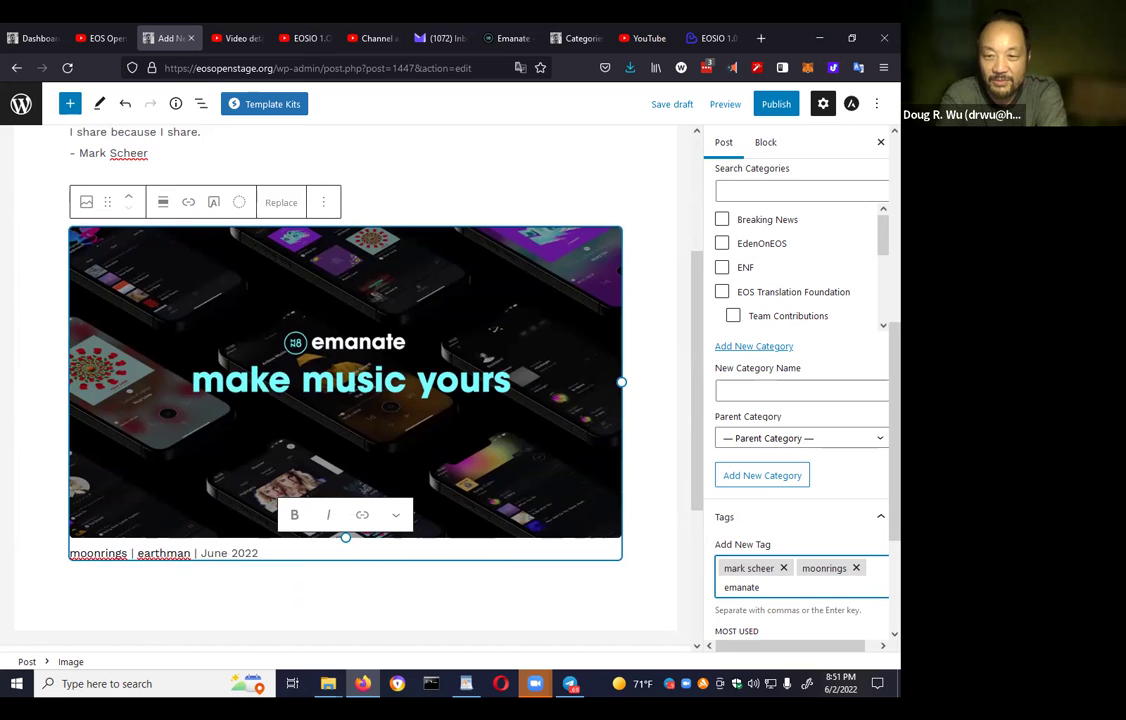
pyautogui.press('Return')
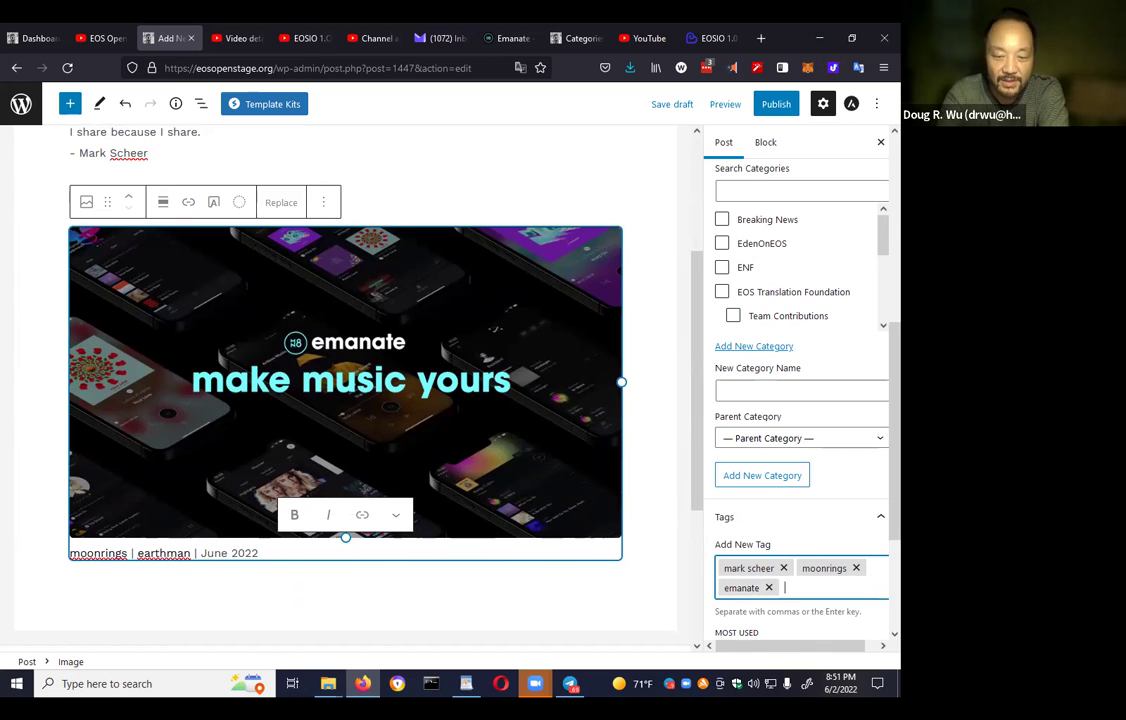
pyautogui.write('june')
pyautogui.write(' 2022')
pyautogui.press('Return')
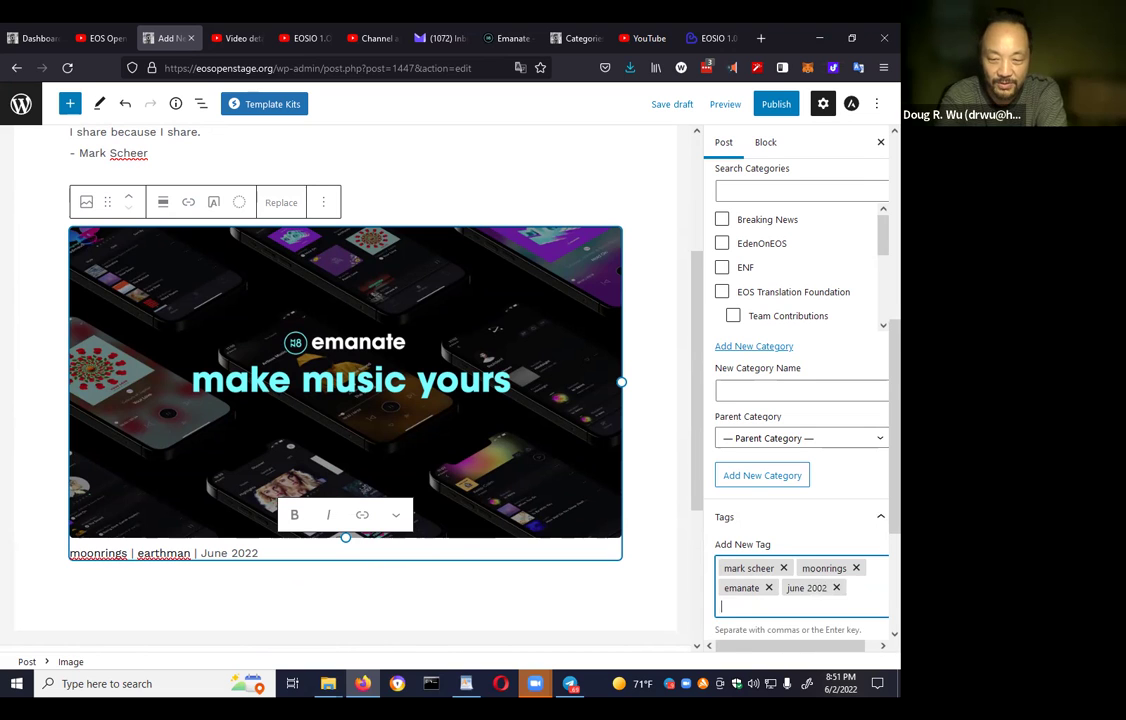
pyautogui.scroll(3, 289, 563)
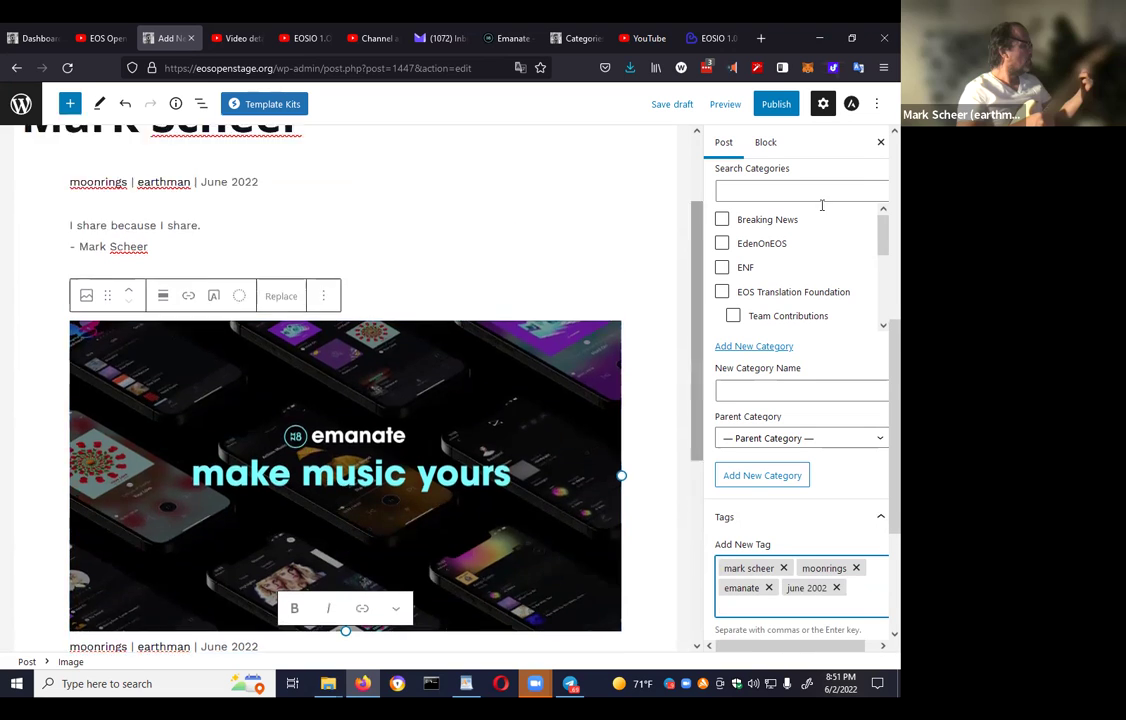
pyautogui.scroll(2, 822, 206)
# - Publish the post immediately, confirming in the pre-publish panel
pyautogui.scroll(5, 812, 279)
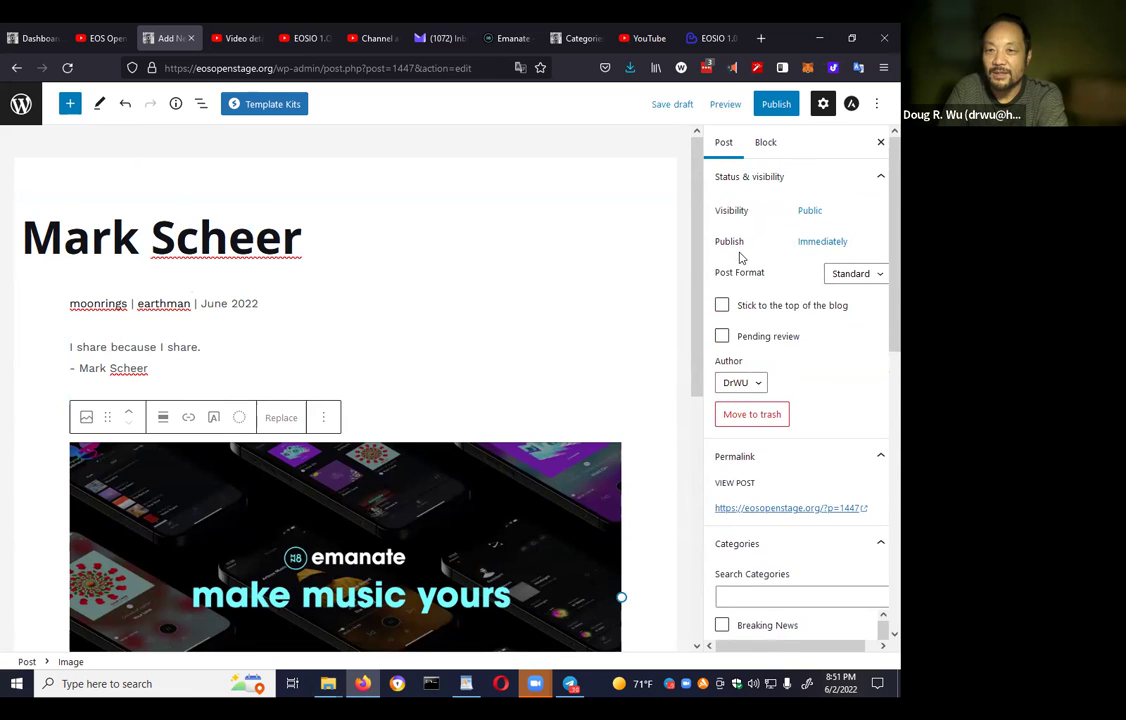
pyautogui.click(822, 248)
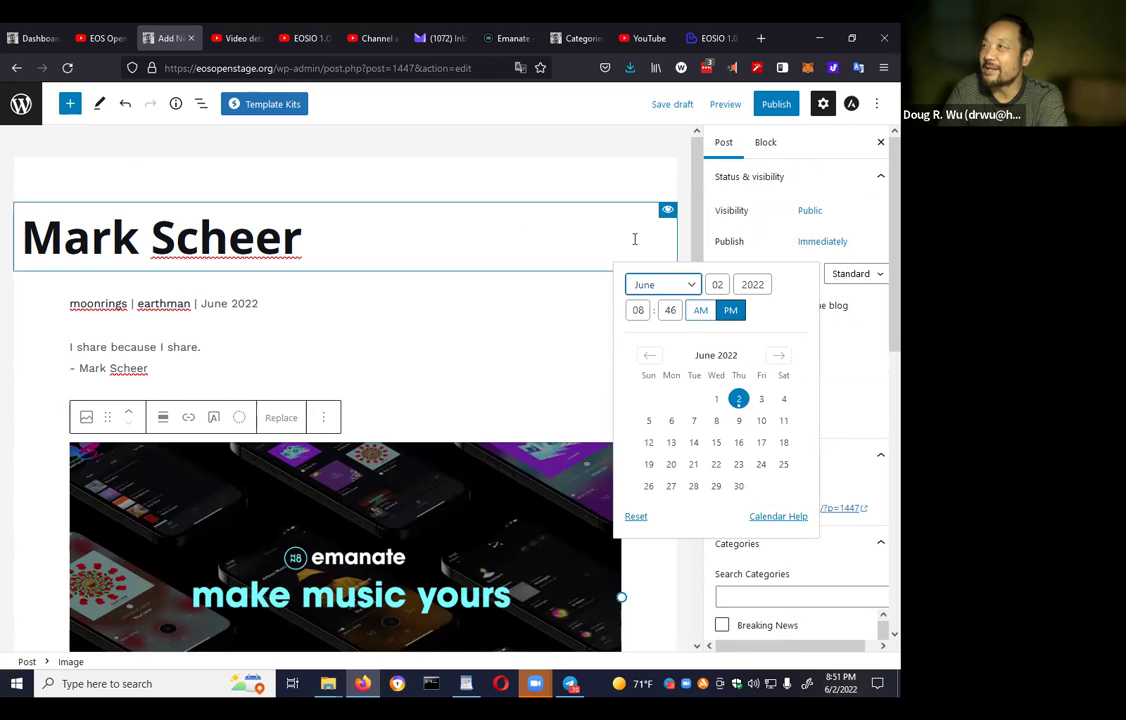
pyautogui.click(832, 245)
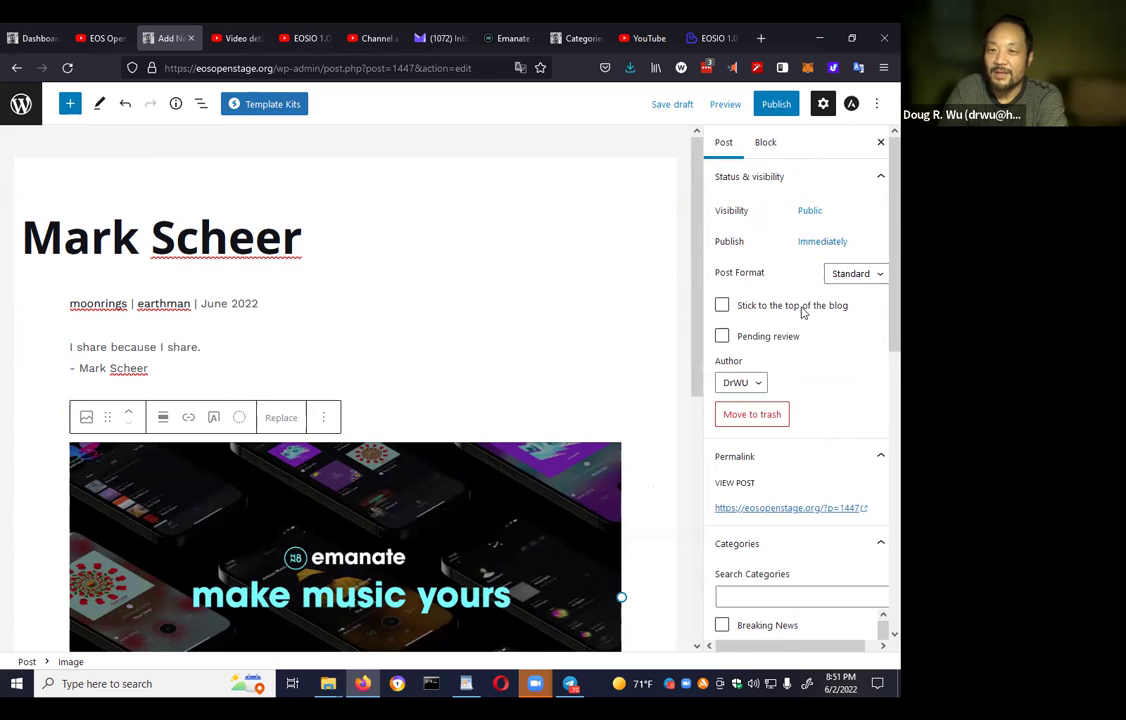
pyautogui.click(776, 104)
pyautogui.scroll(-5, 219, 377)
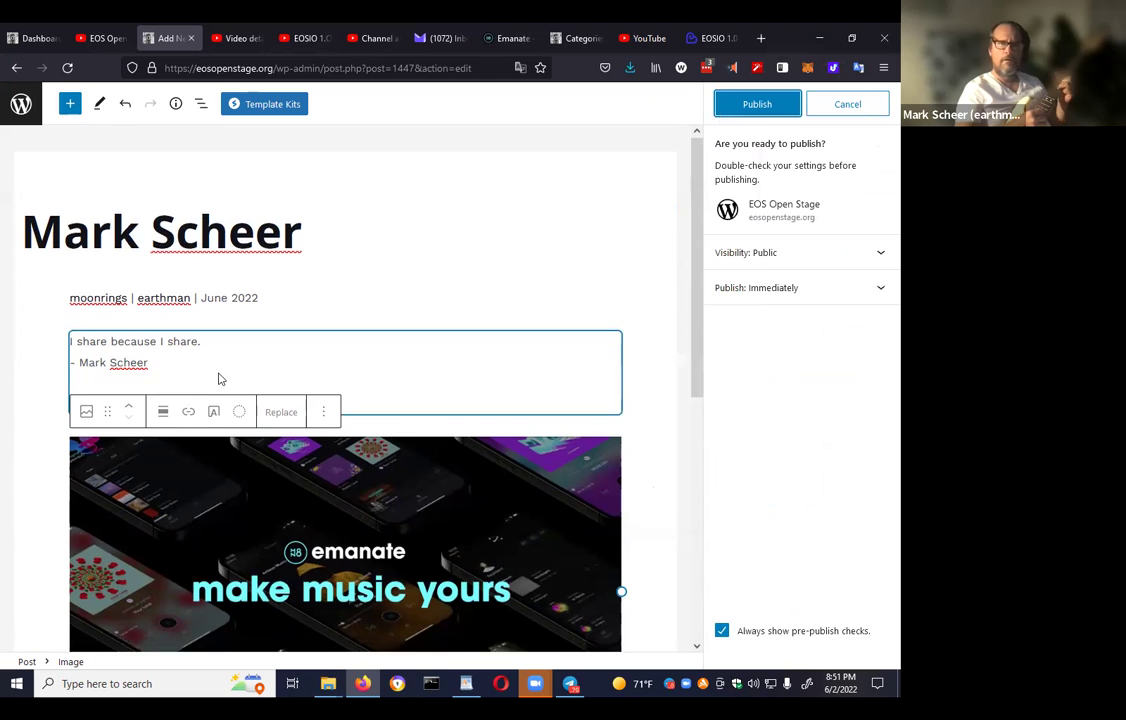
pyautogui.scroll(5, 250, 330)
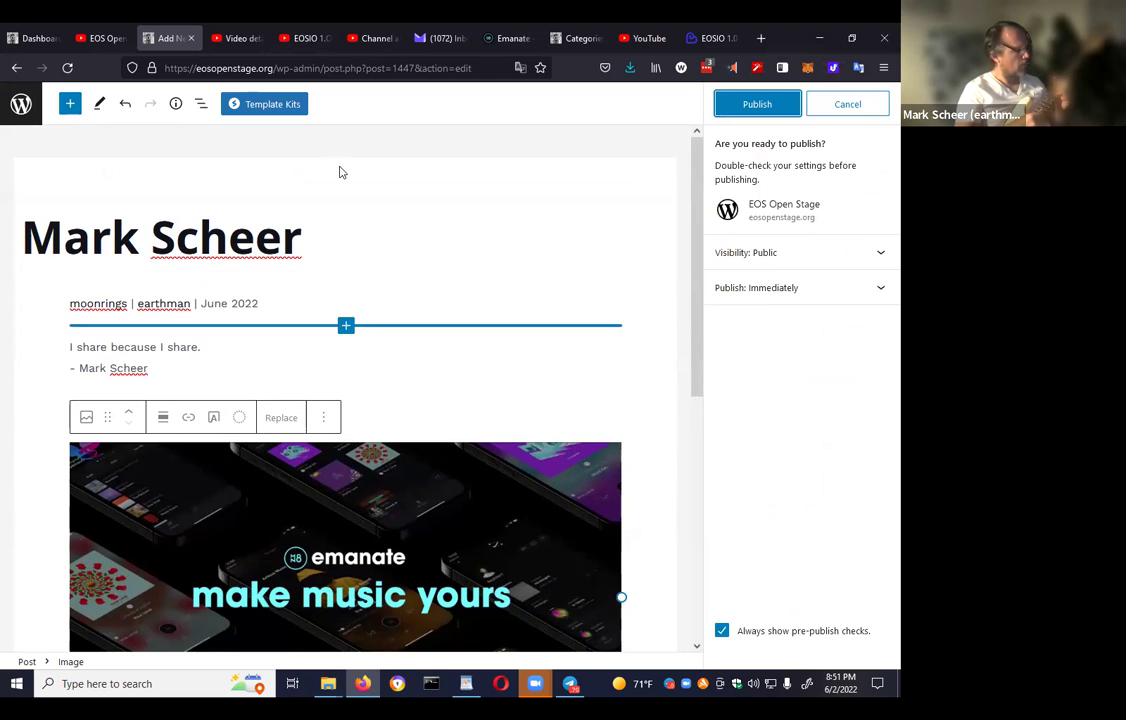
pyautogui.click(746, 112)
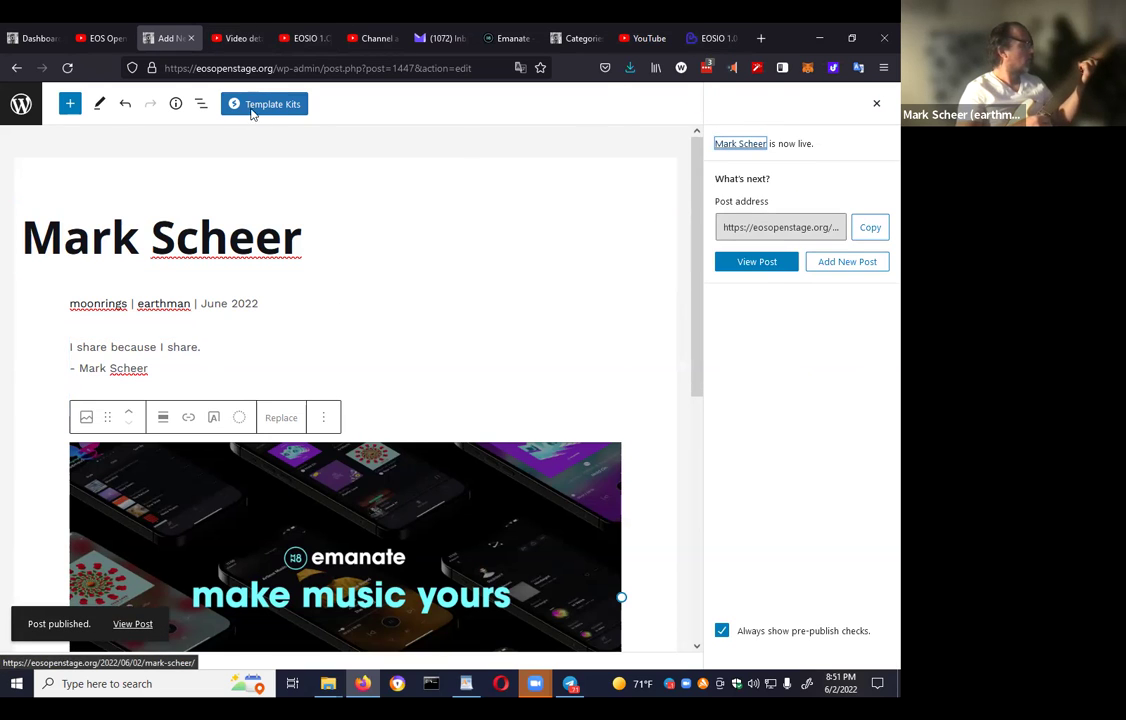
pyautogui.click(759, 261)
# - View the live post in a new tab, follow its image link to Emanate, and return
pyautogui.rightClick(740, 264)
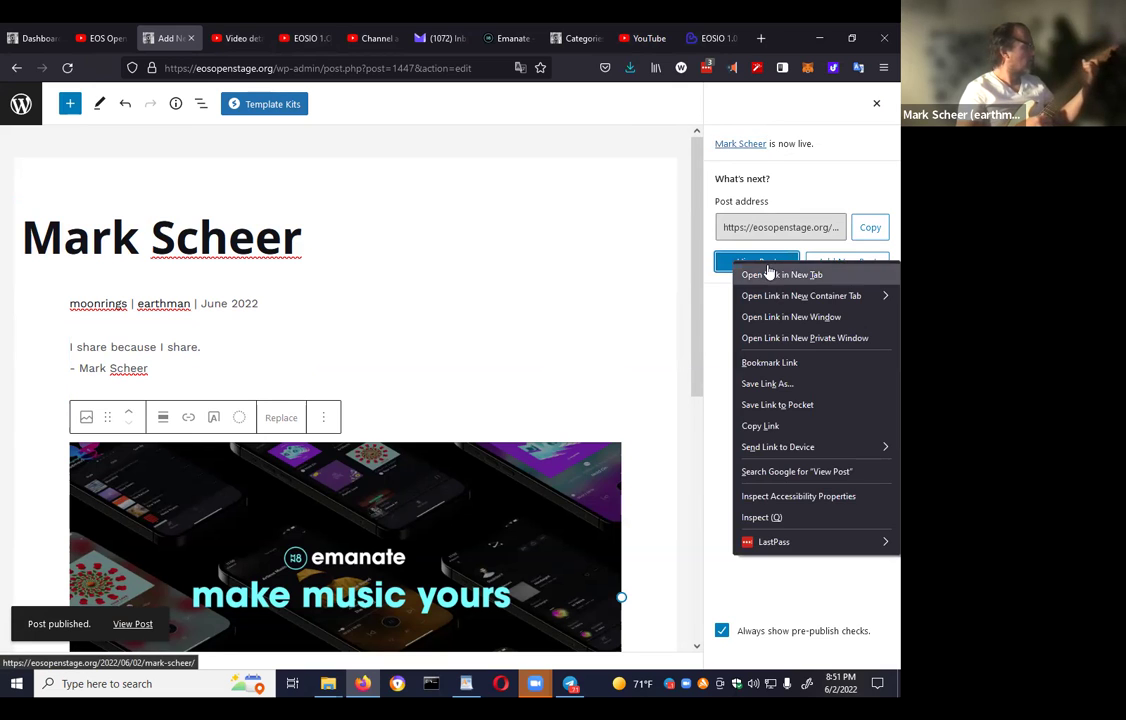
pyautogui.click(750, 276)
pyautogui.click(239, 33)
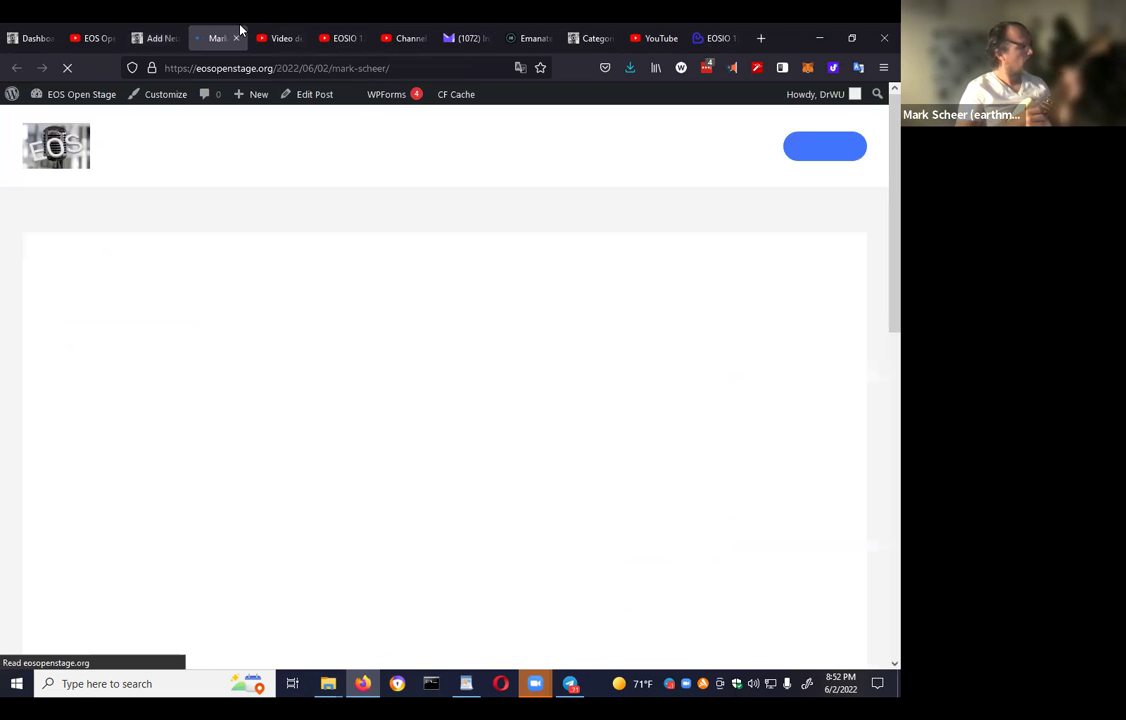
pyautogui.scroll(-3, 355, 378)
pyautogui.scroll(3, 355, 378)
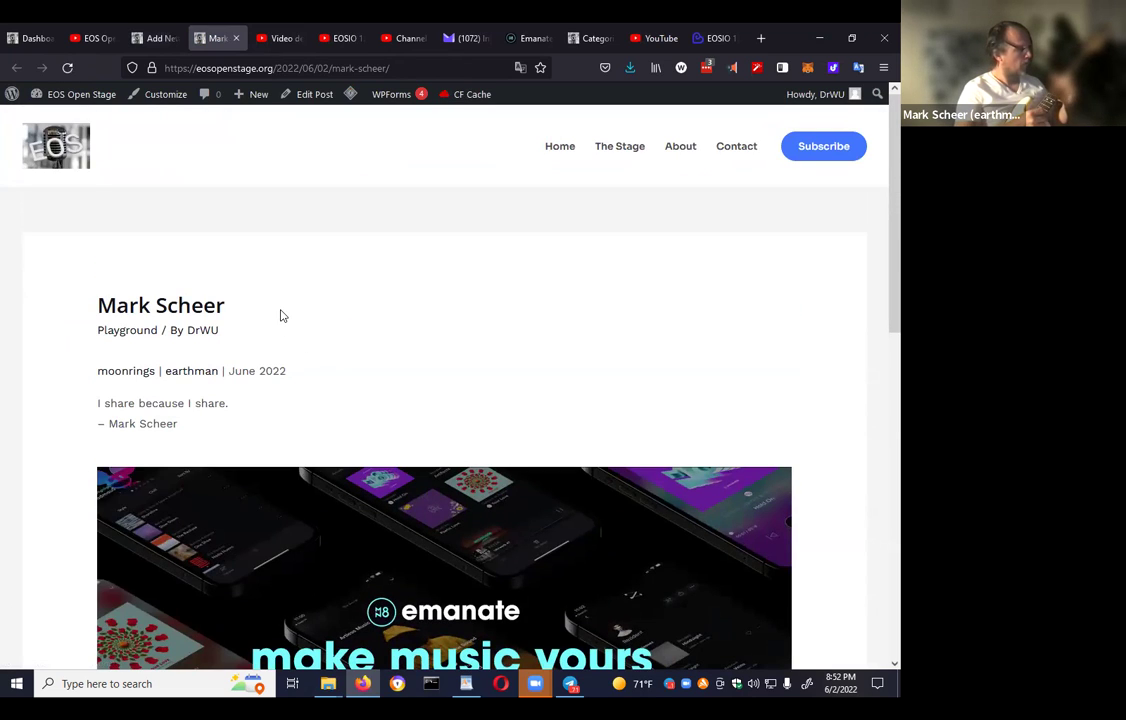
pyautogui.scroll(-3, 281, 316)
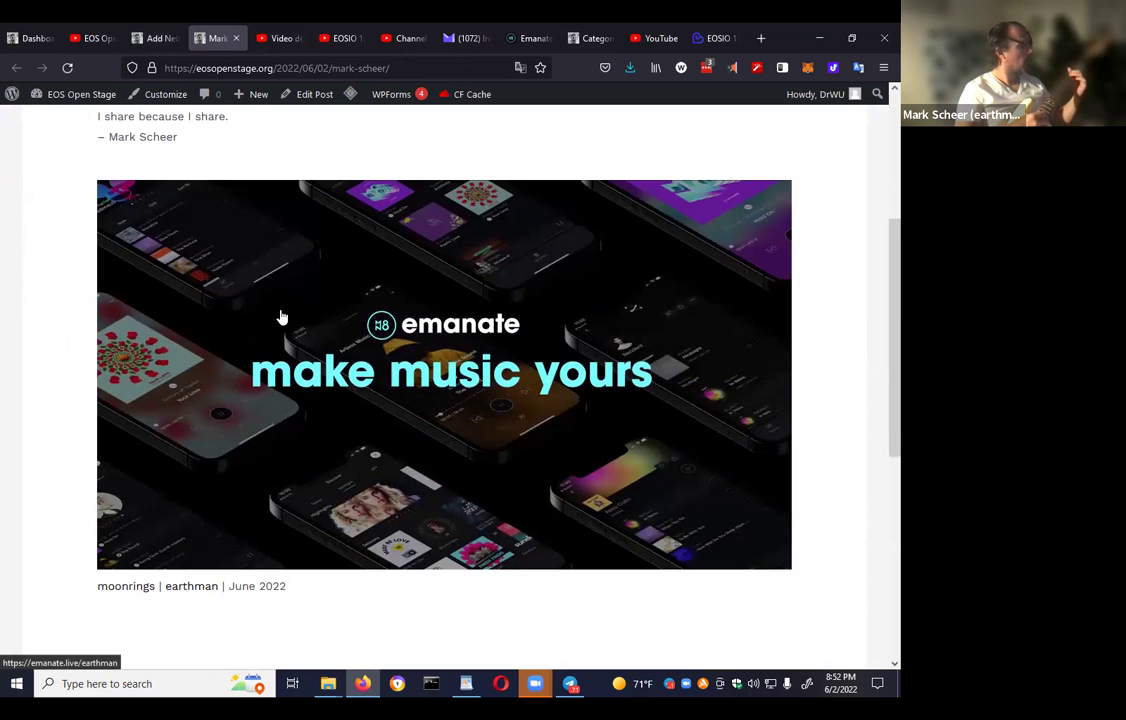
pyautogui.click(281, 316)
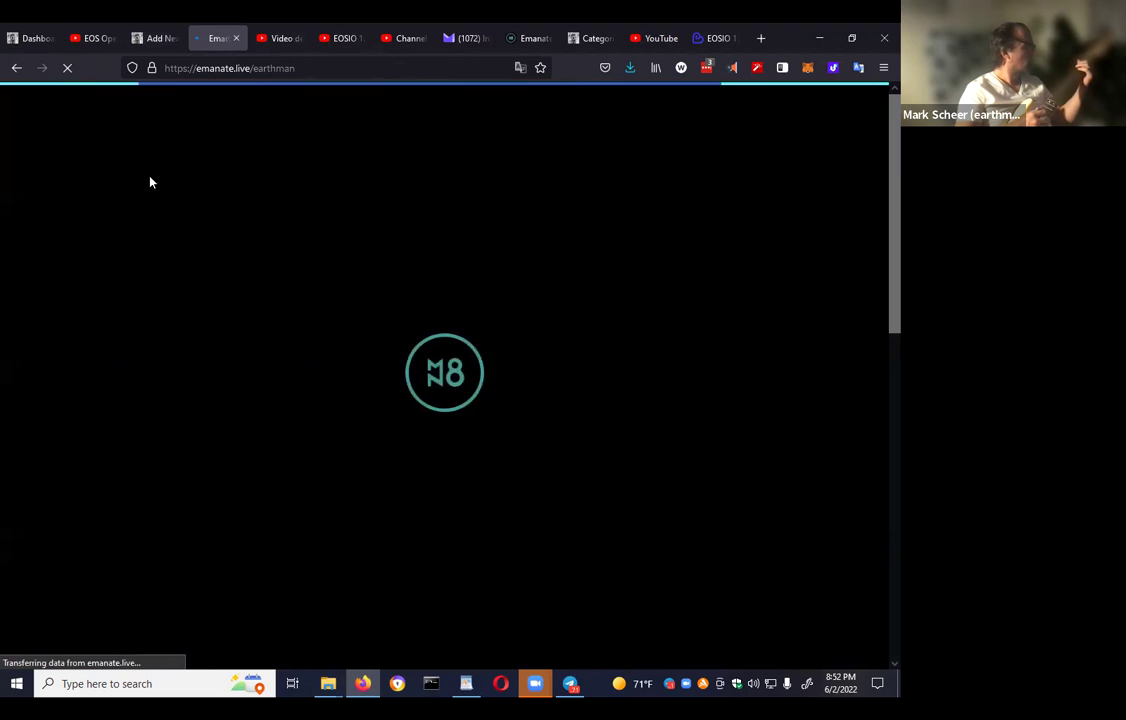
pyautogui.click(22, 74)
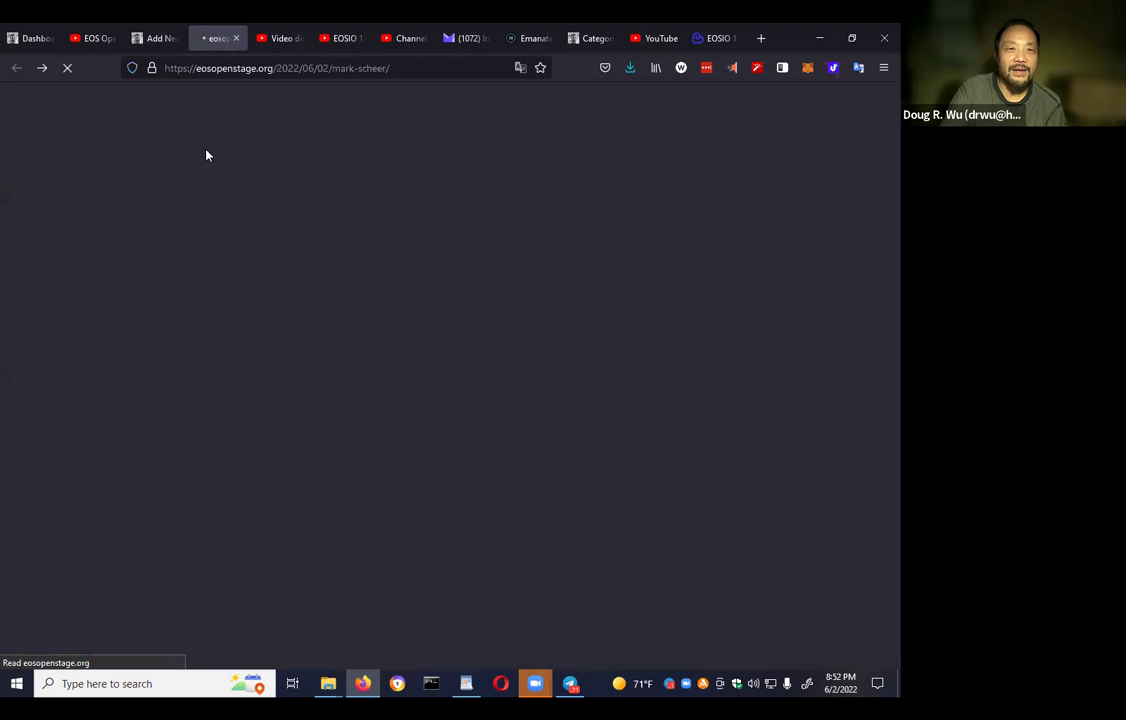
# - Go to the site's About page from the menu
pyautogui.hotkey('ctrl', 'l')
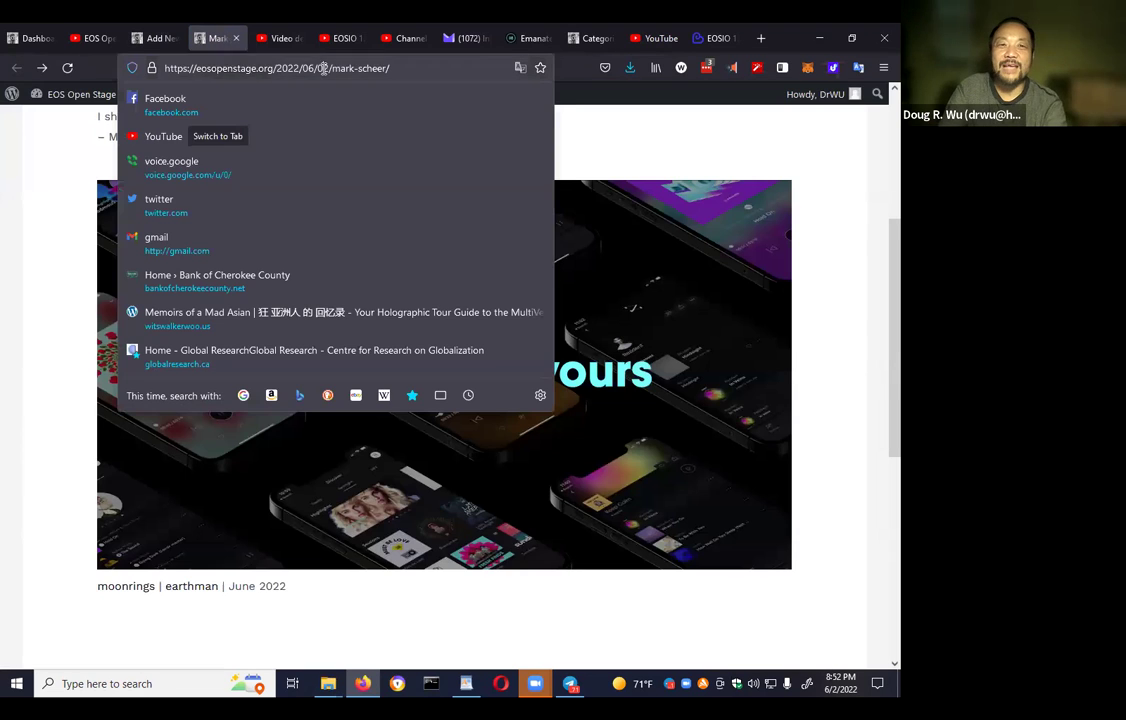
pyautogui.click(83, 304)
pyautogui.scroll(5, 794, 204)
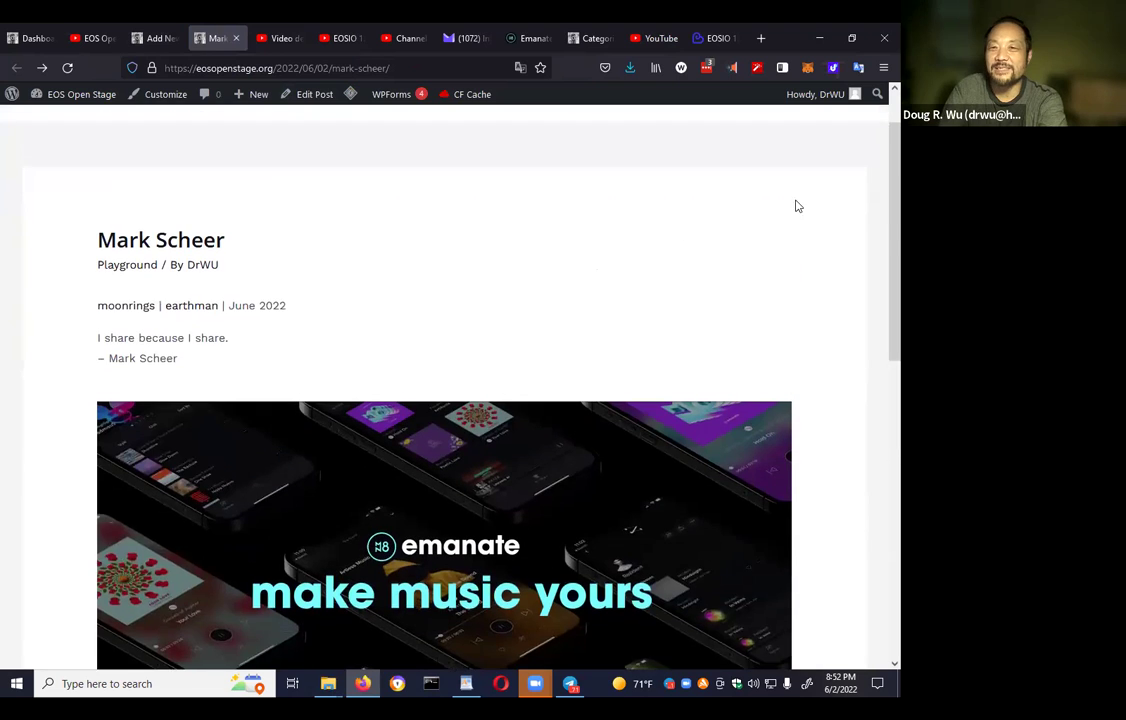
pyautogui.click(680, 147)
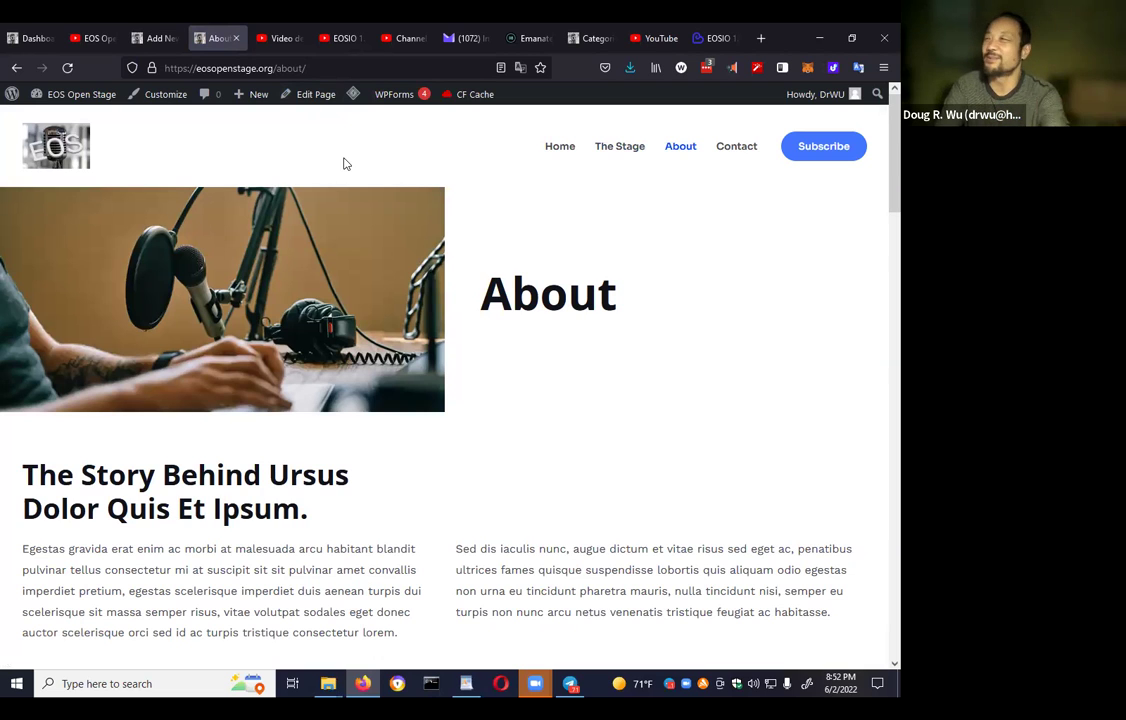
# - Go back to the live post and copy its web address
pyautogui.scroll(-10, 477, 422)
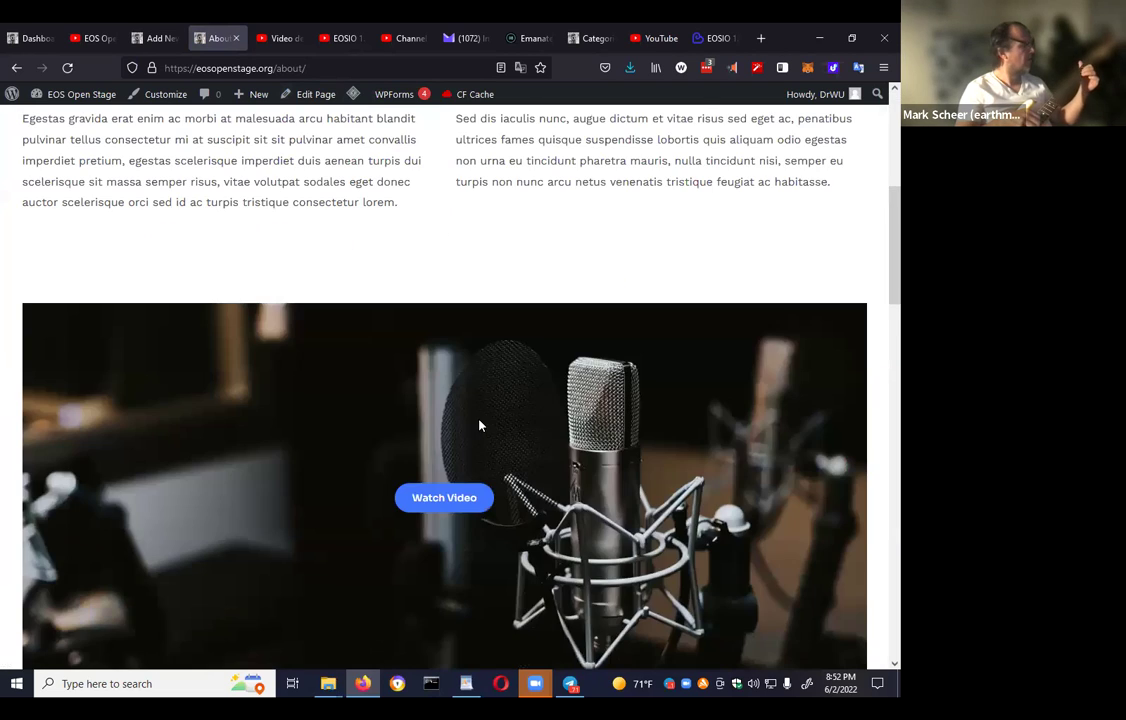
pyautogui.scroll(-15, 480, 420)
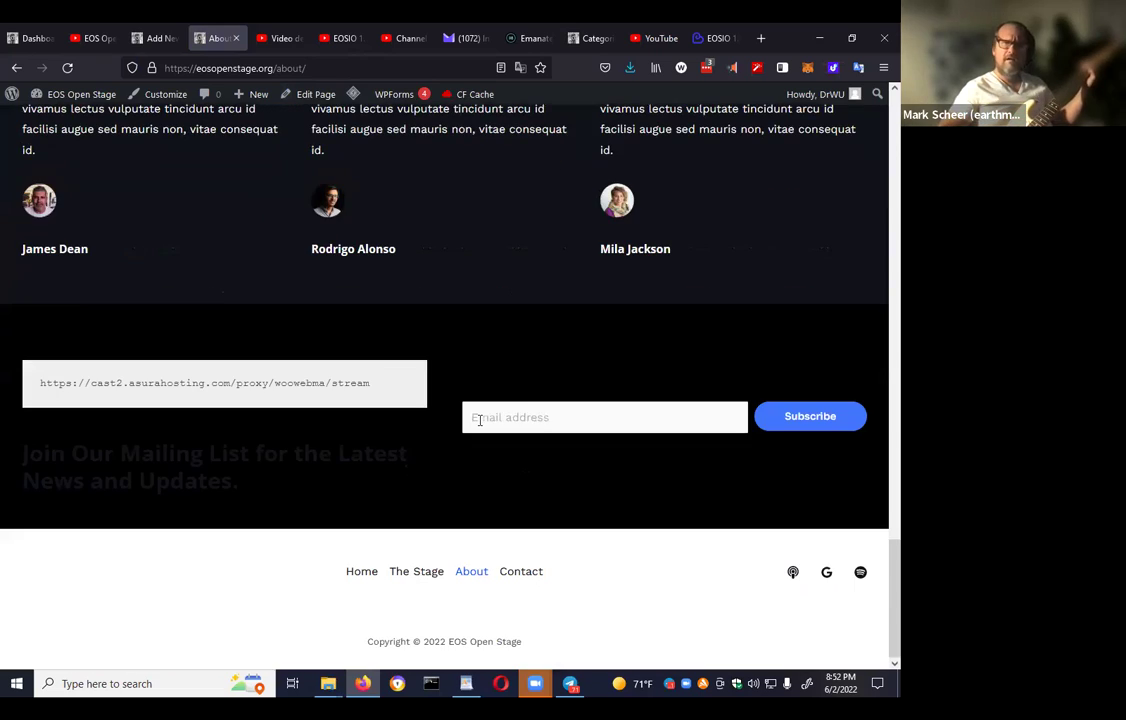
pyautogui.scroll(20, 478, 425)
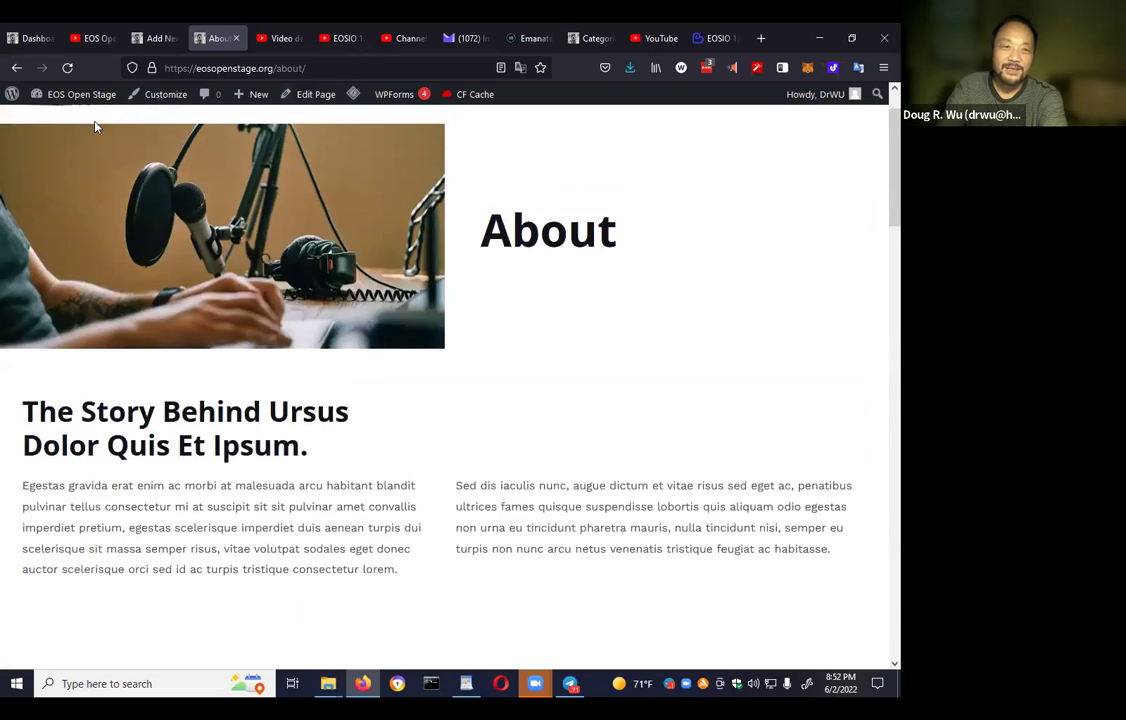
pyautogui.click(15, 68)
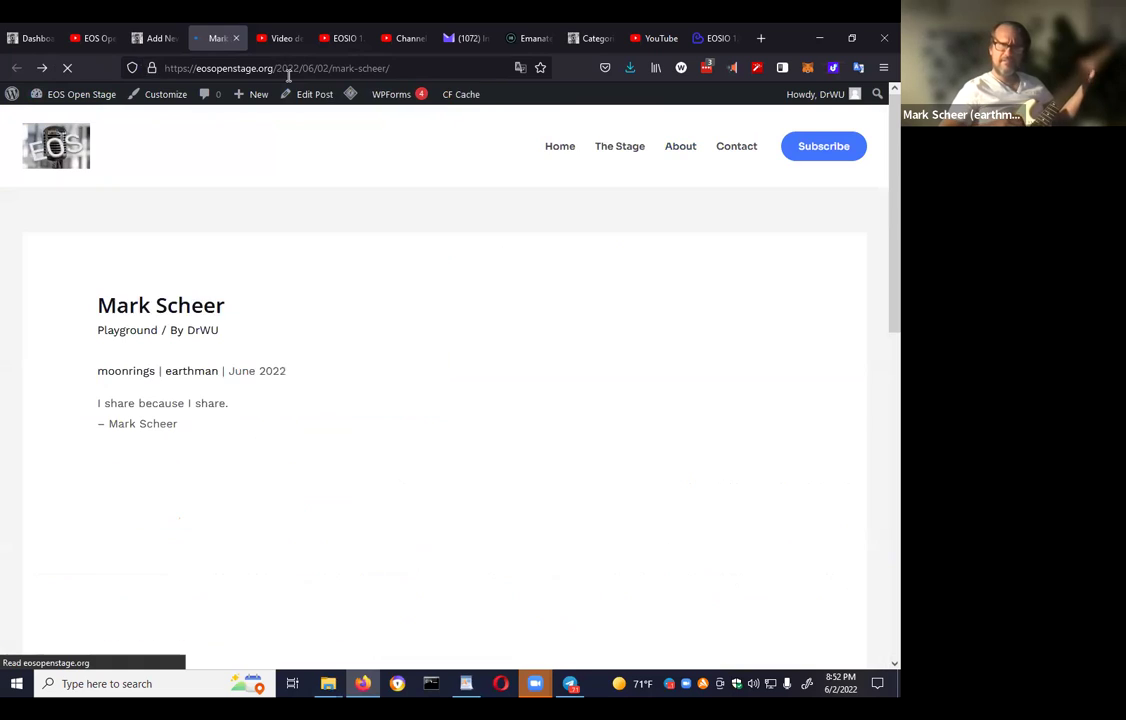
pyautogui.click(286, 68)
pyautogui.rightClick(290, 70)
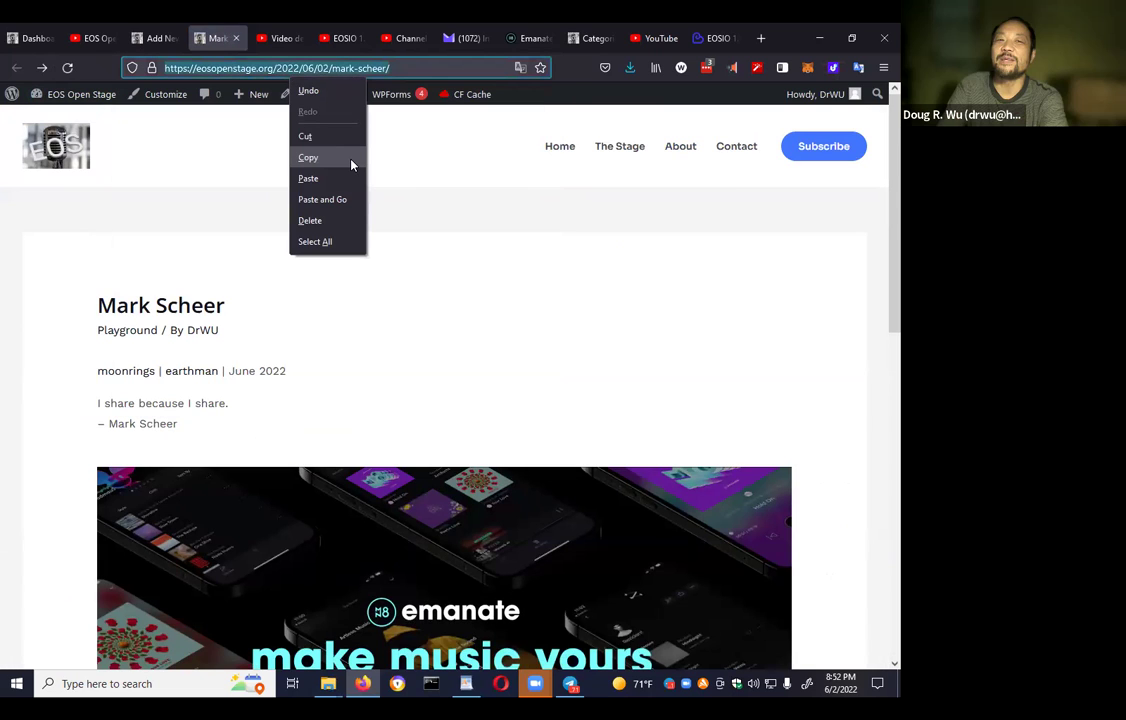
pyautogui.click(350, 158)
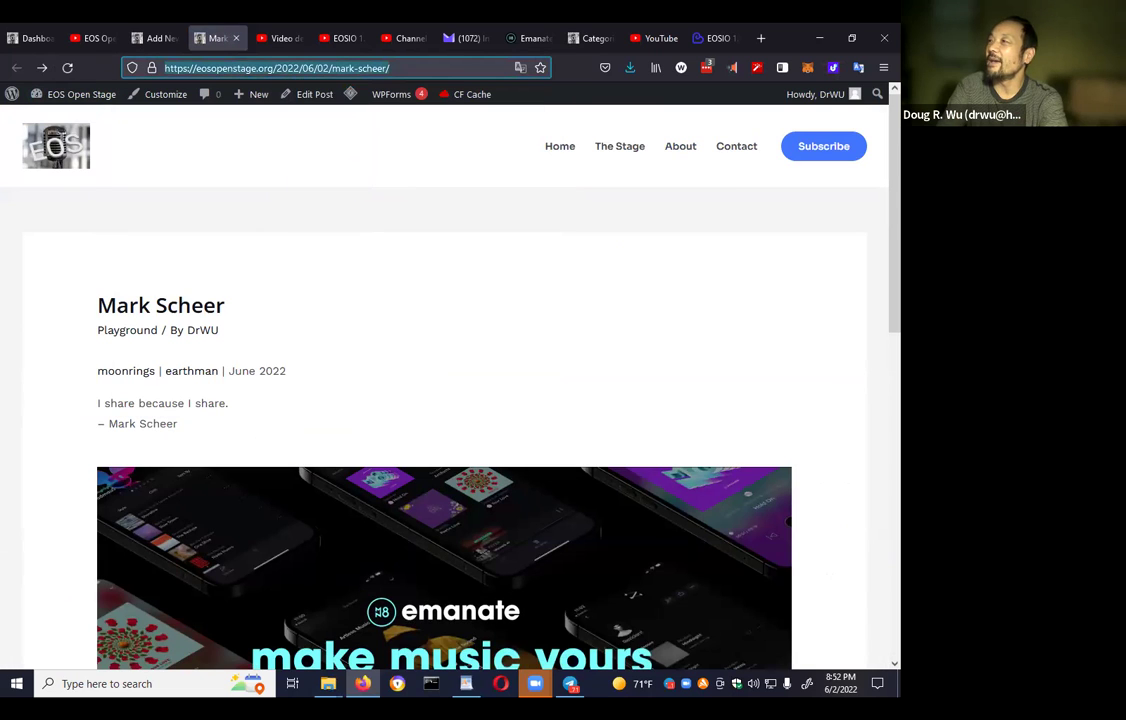
pyautogui.hotkey('alt', 'Tab')
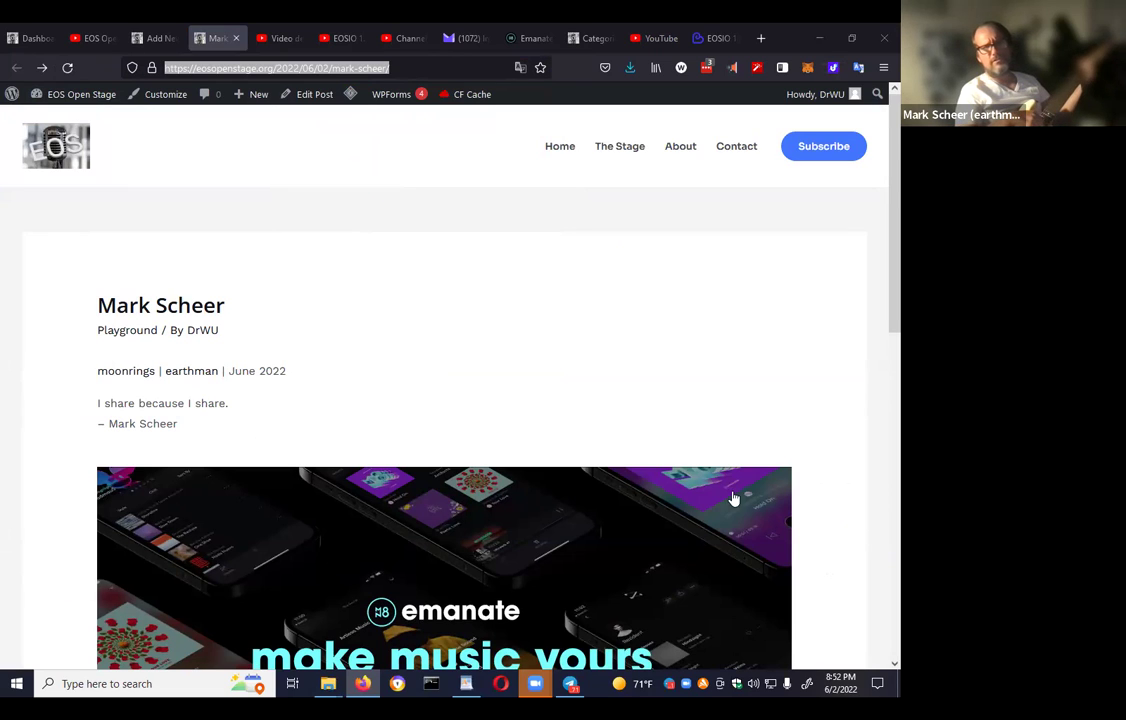
# - Open The Stage page listing all posts
pyautogui.scroll(-3, 192, 318)
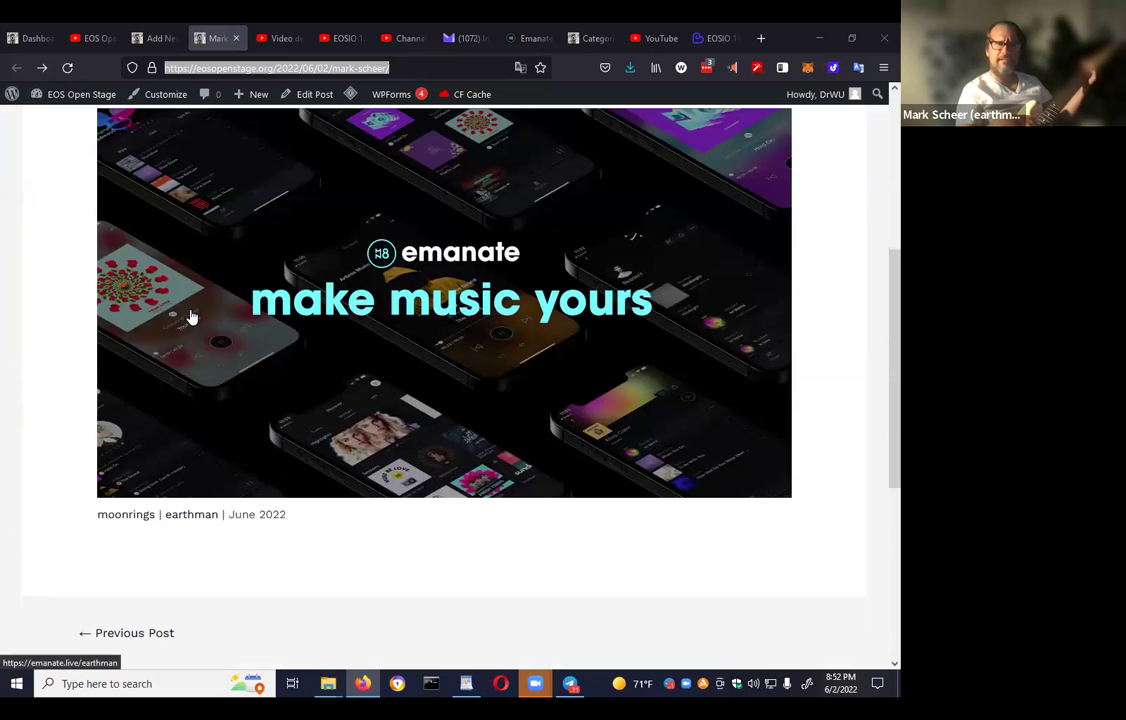
pyautogui.scroll(1, 192, 318)
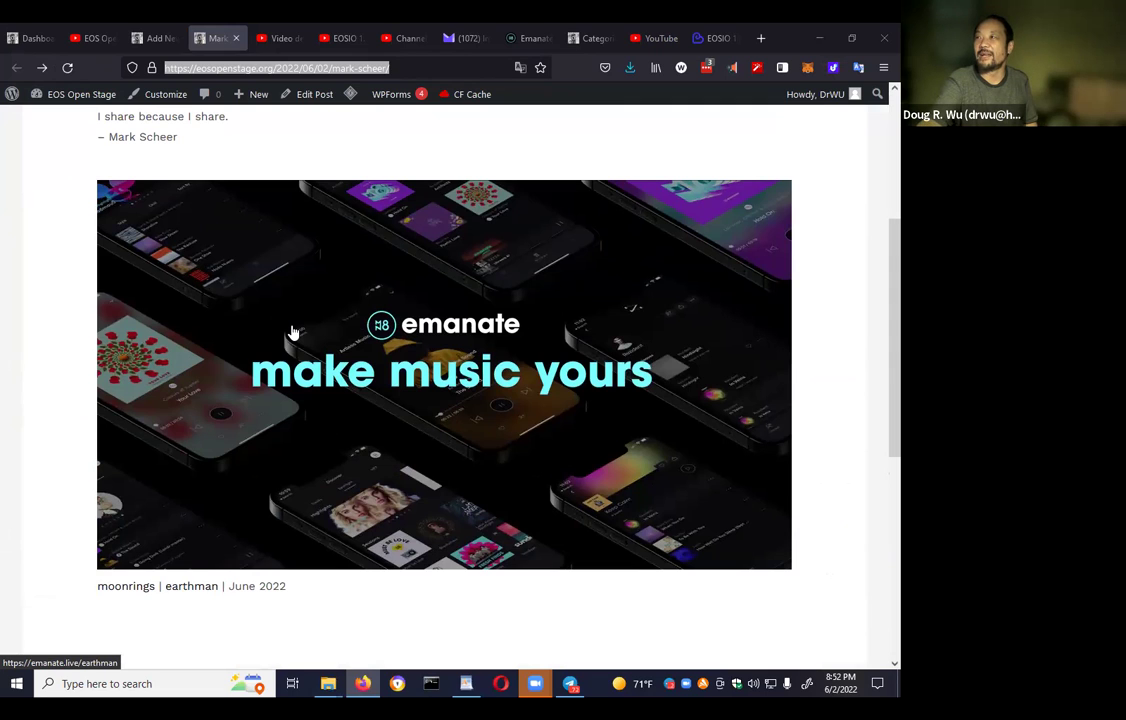
pyautogui.scroll(4, 292, 330)
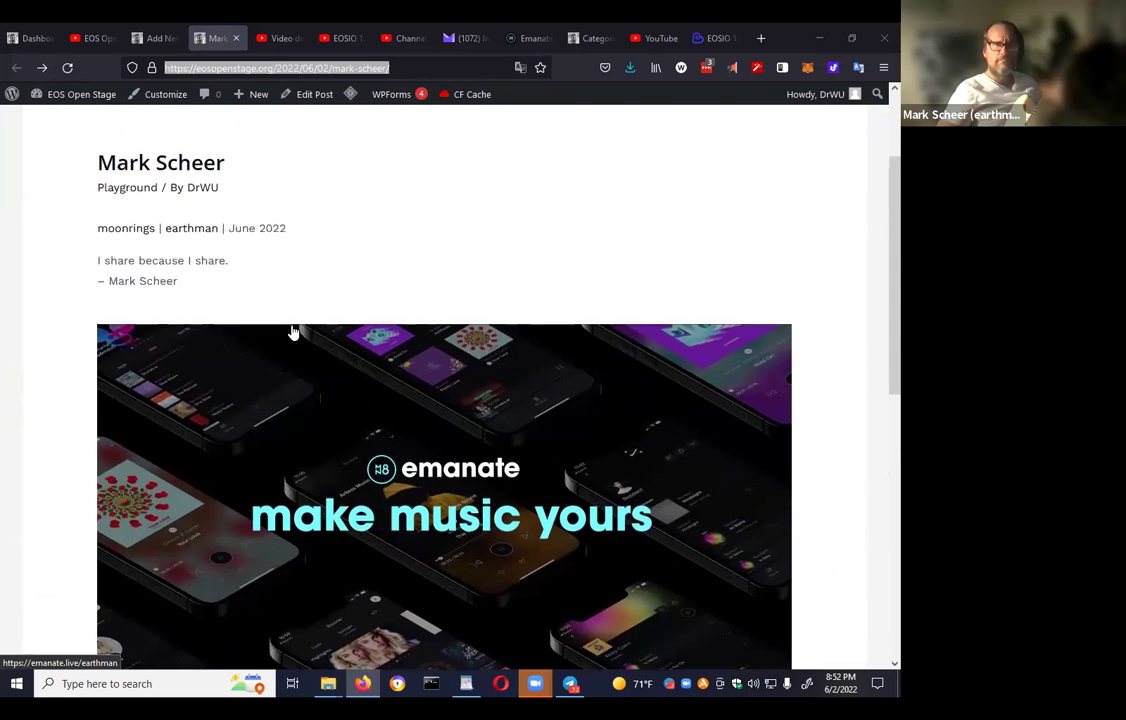
pyautogui.click(621, 147)
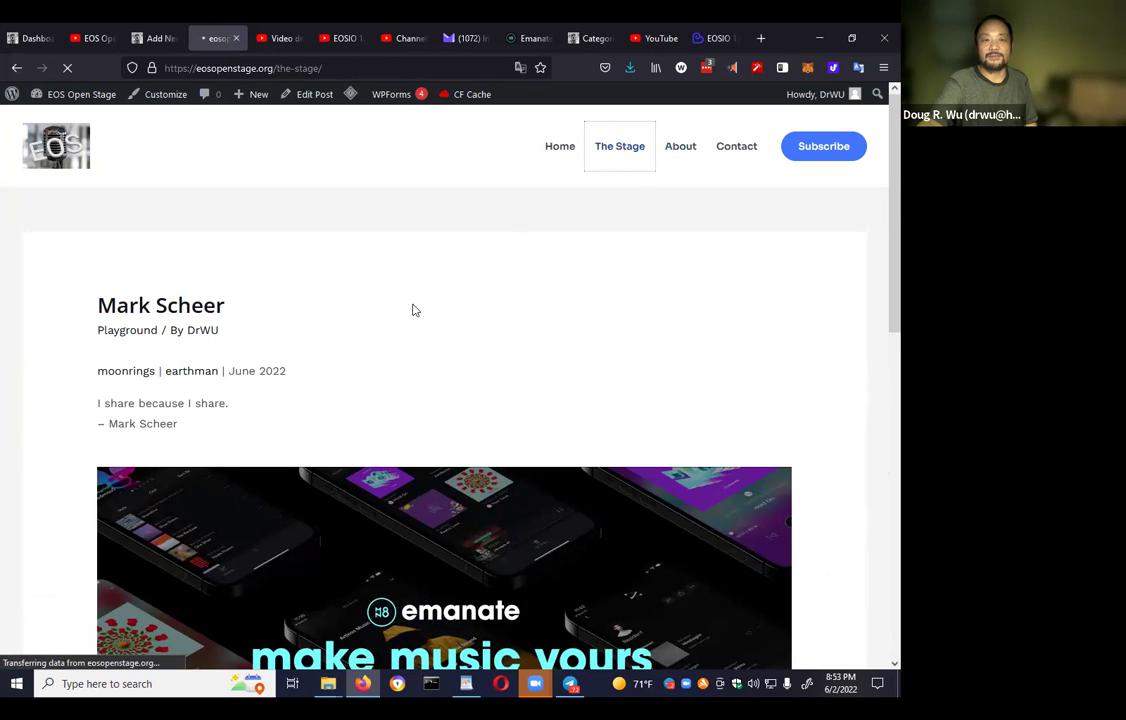
# - Open the 'Latest News from Crypto Dunker' post, then return to The Stage listing
pyautogui.scroll(-5, 400, 315)
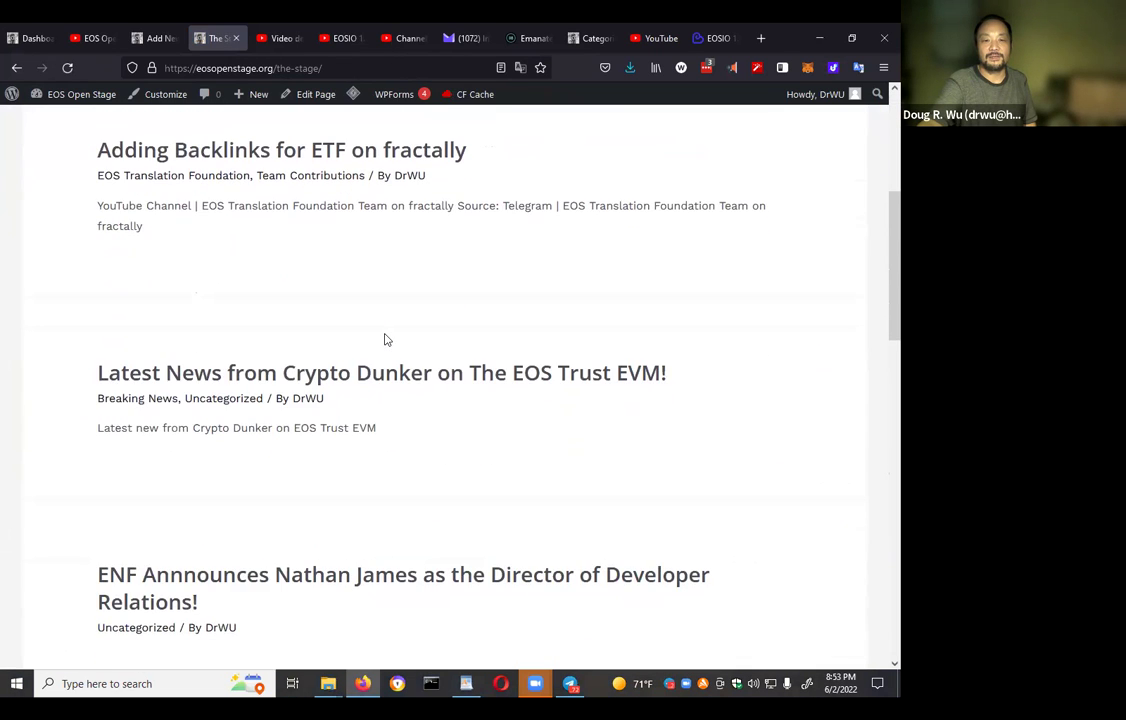
pyautogui.rightClick(403, 243)
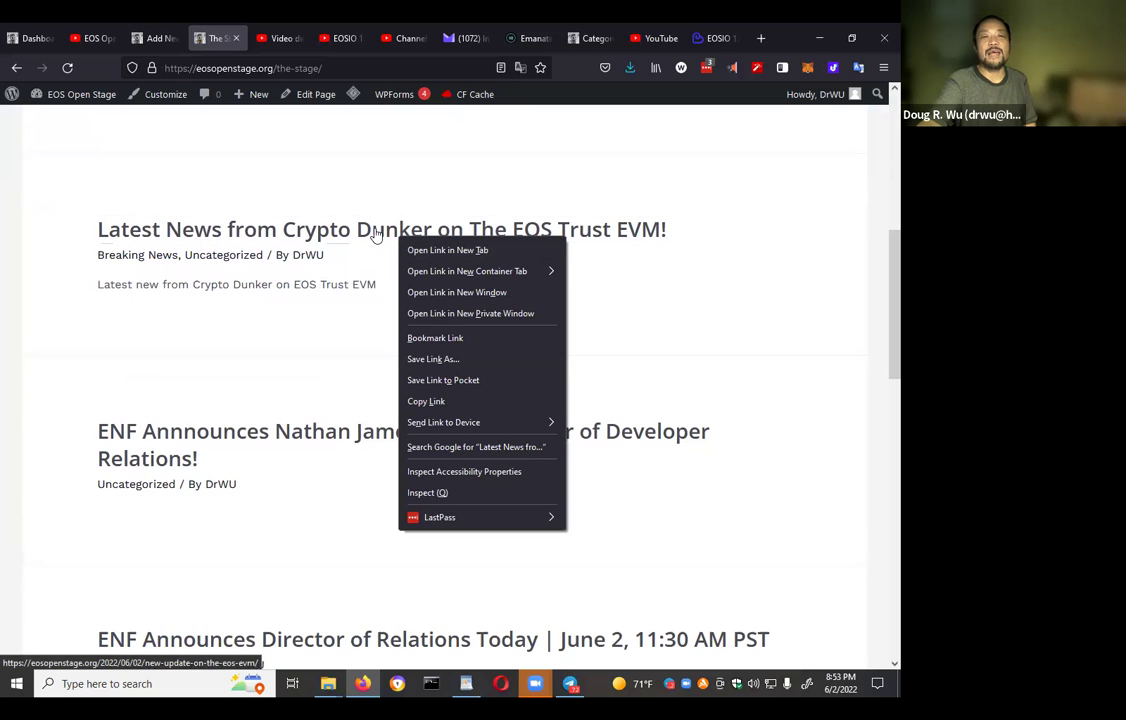
pyautogui.click(376, 234)
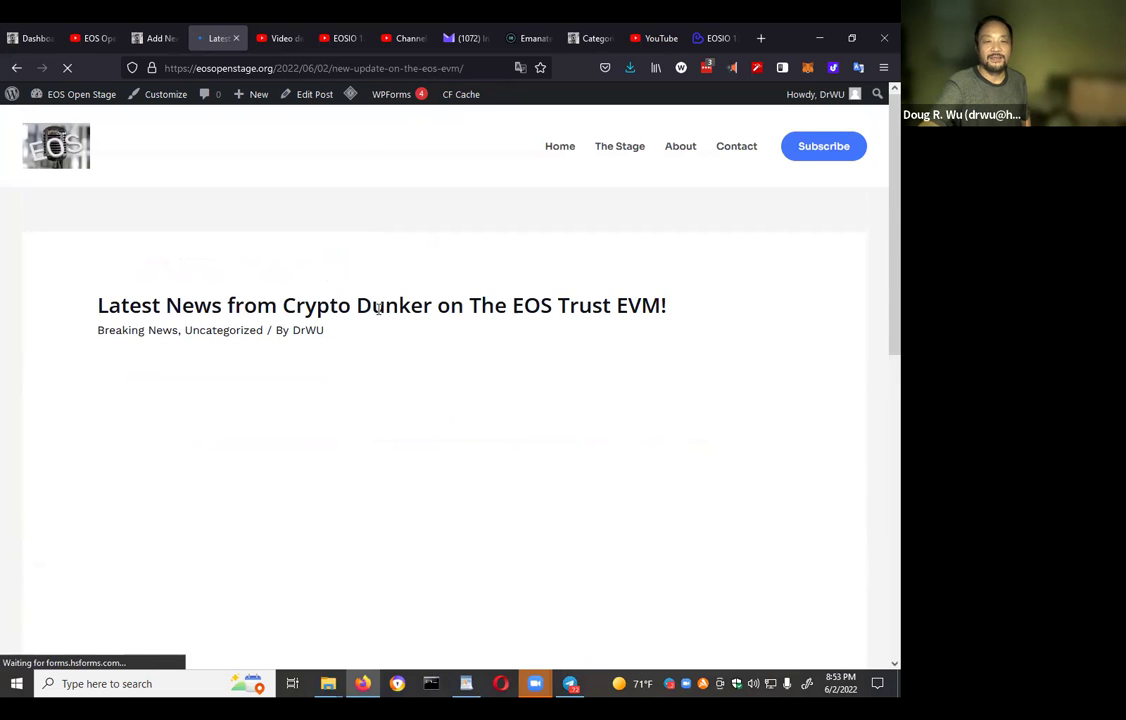
pyautogui.scroll(-5, 379, 309)
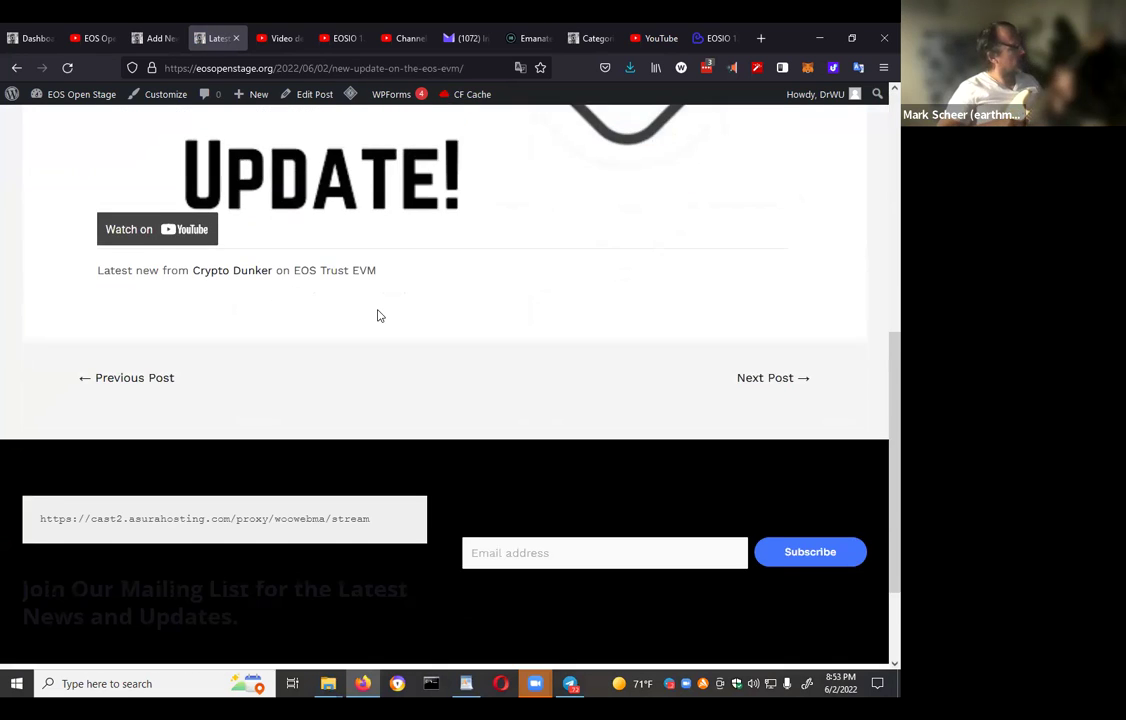
pyautogui.scroll(2, 378, 315)
pyautogui.scroll(3, 378, 315)
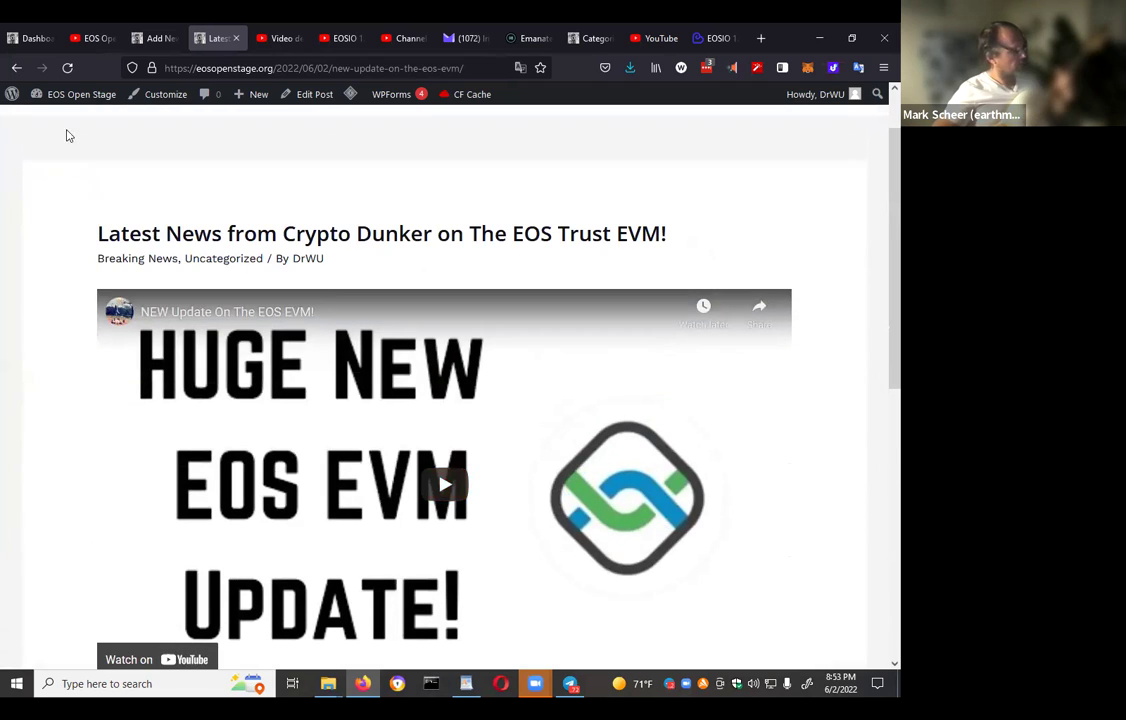
pyautogui.click(17, 67)
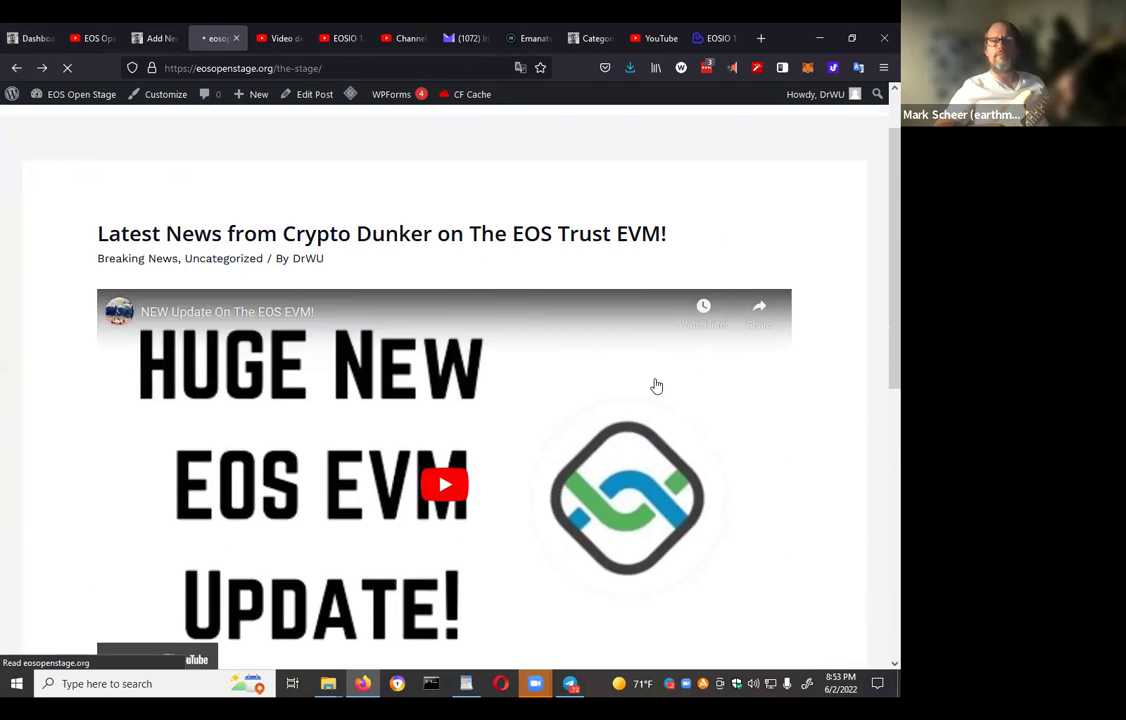
pyautogui.scroll(5, 326, 319)
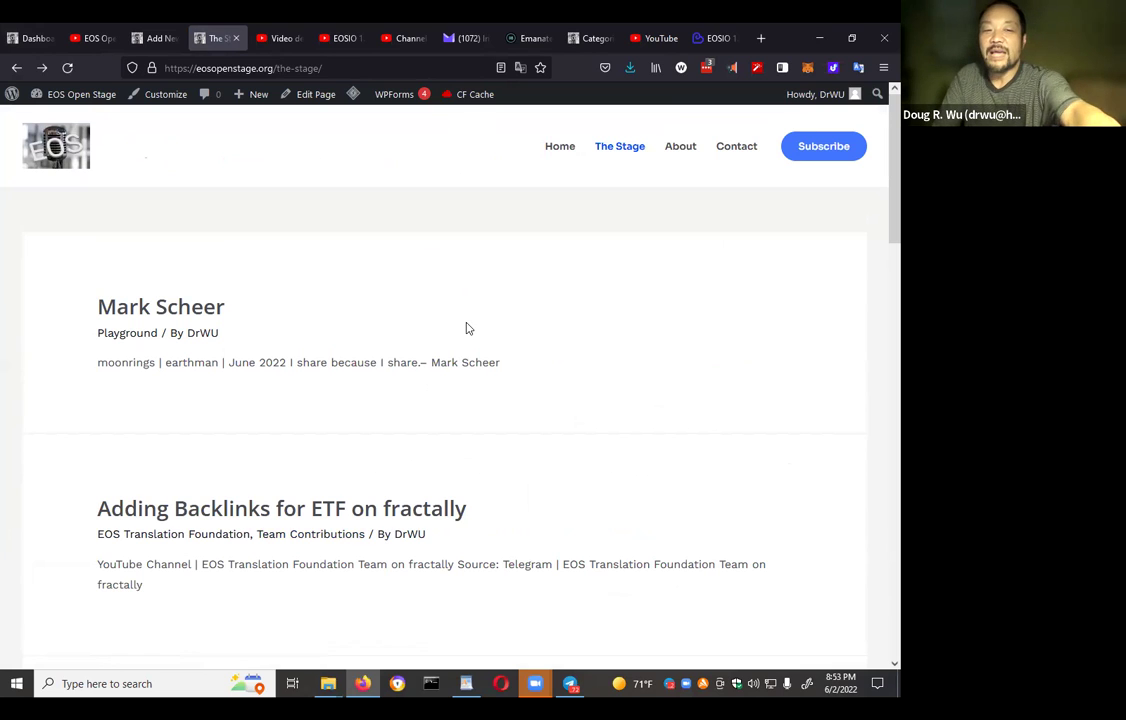
# - Scroll down The Stage listing and open the 'EOS Gonna Moon – Go EOS' cover song post
pyautogui.scroll(-3, 250, 390)
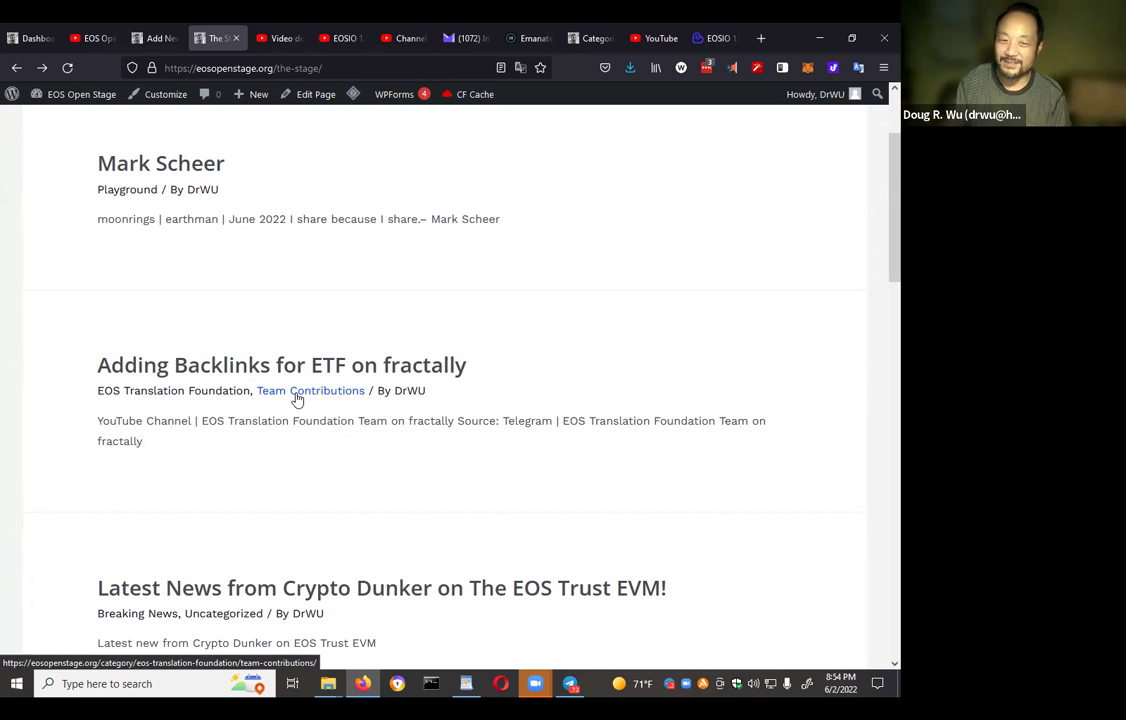
pyautogui.scroll(-3, 206, 428)
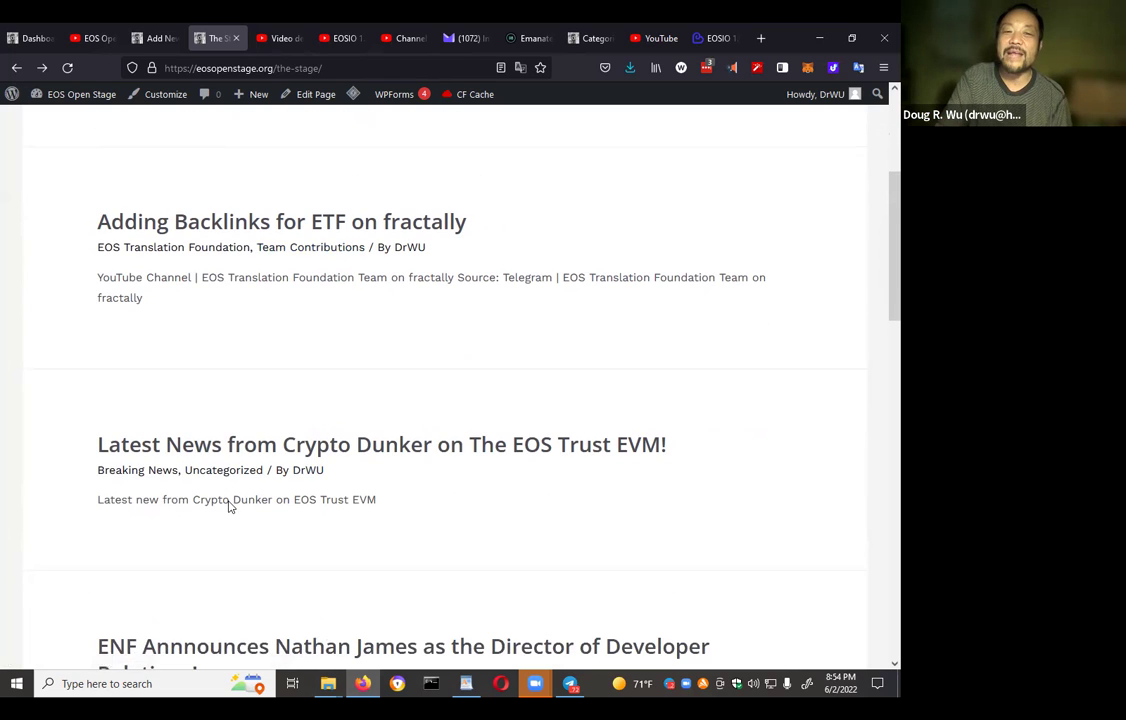
pyautogui.scroll(-3, 228, 507)
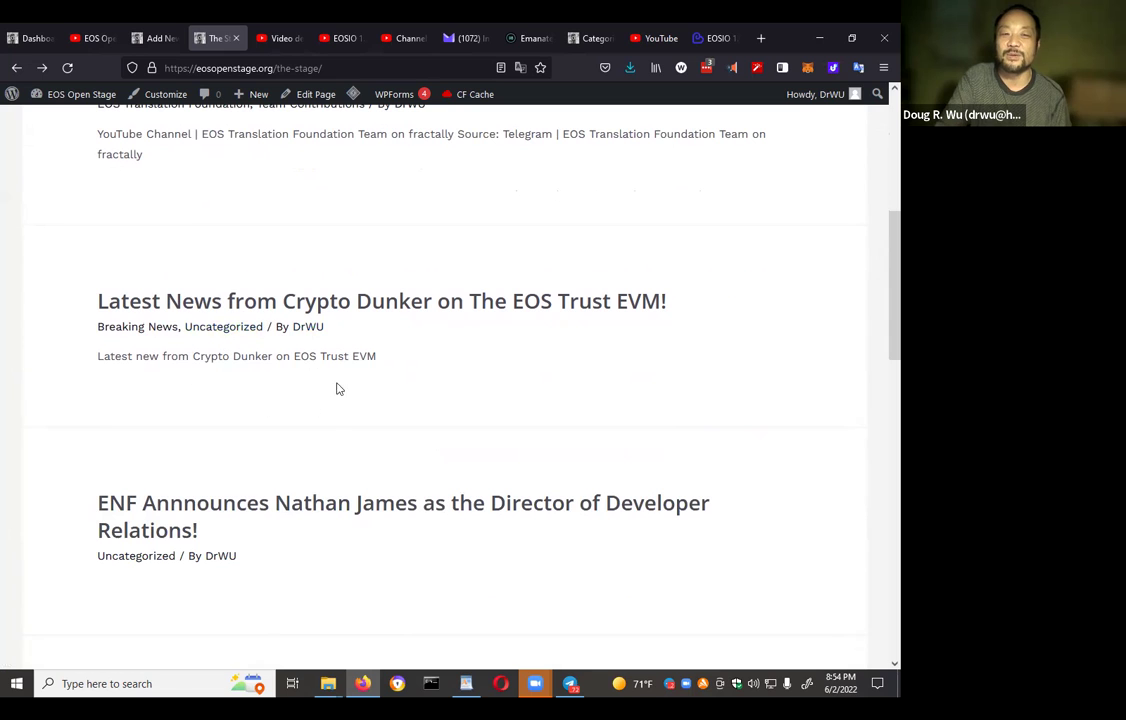
pyautogui.scroll(-6, 231, 467)
pyautogui.scroll(3, 231, 467)
pyautogui.scroll(-2, 229, 470)
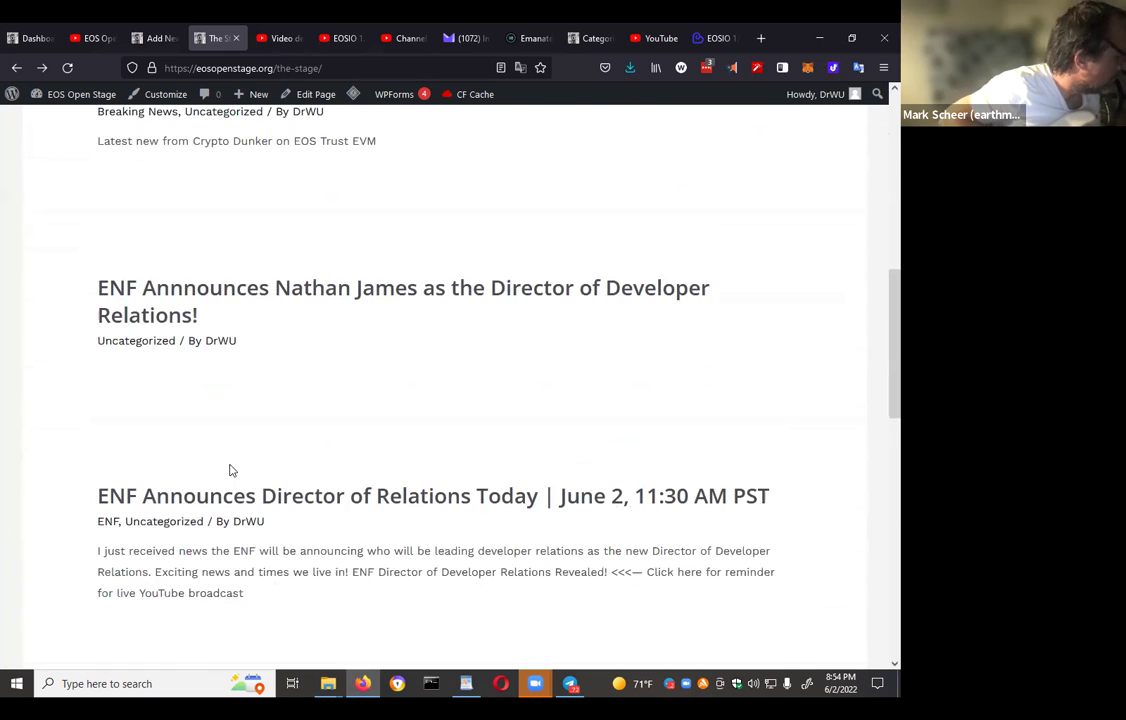
pyautogui.scroll(-8, 229, 466)
pyautogui.scroll(-5, 229, 466)
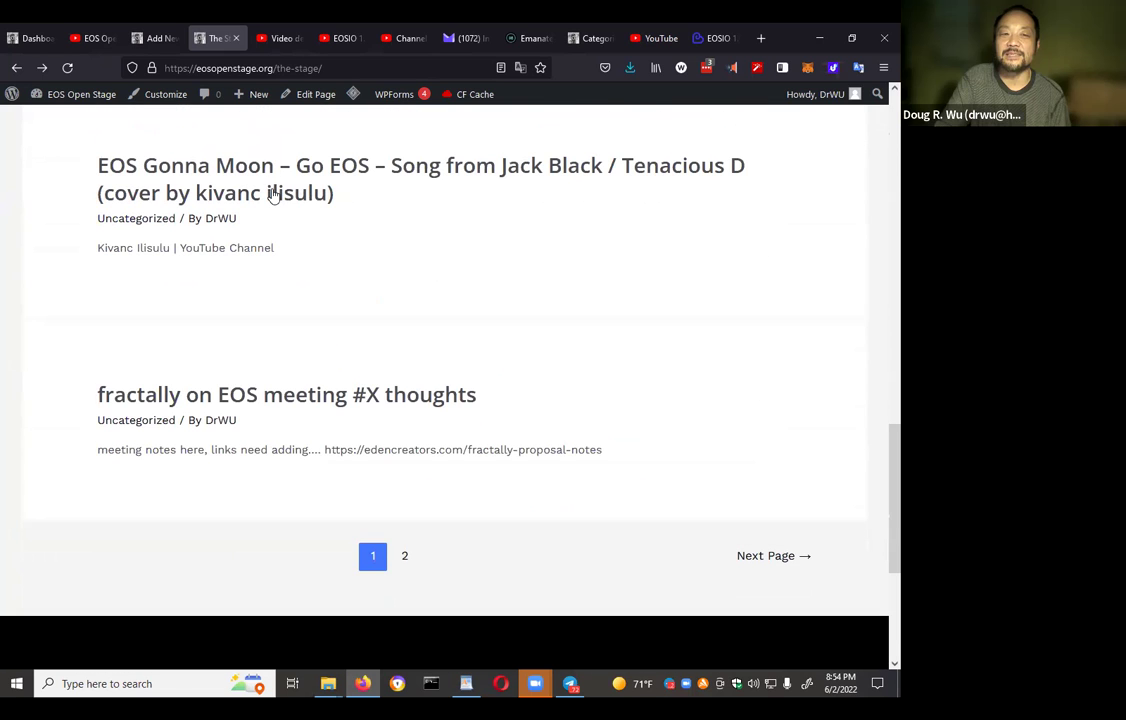
pyautogui.click(275, 176)
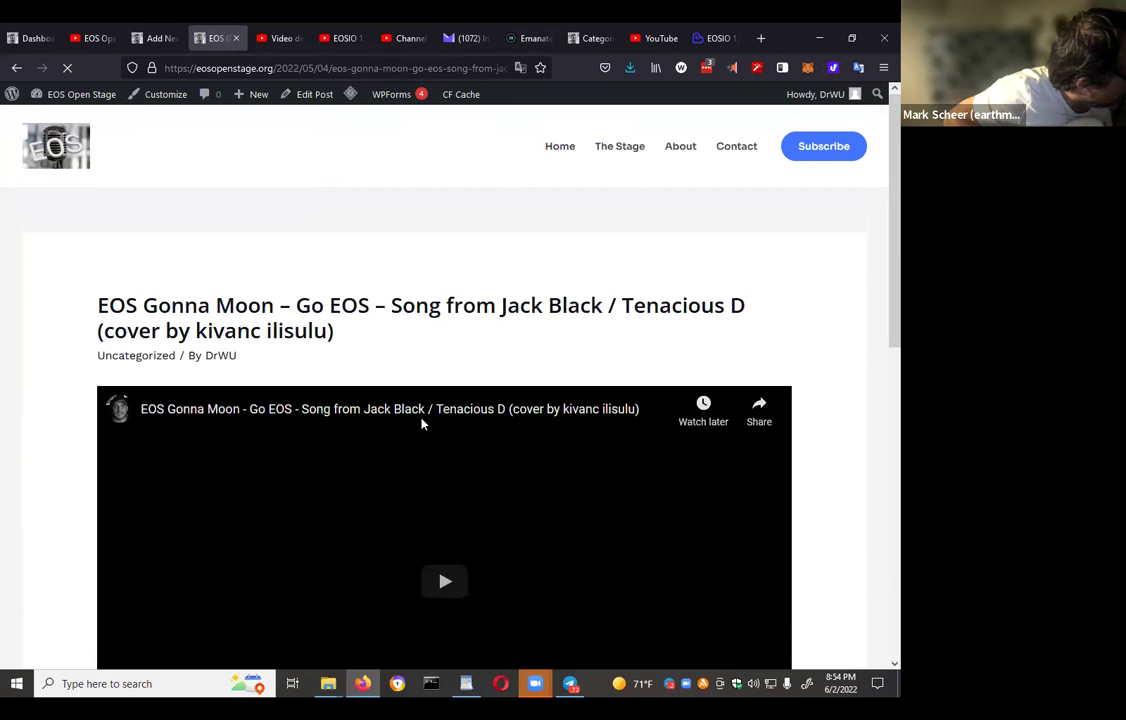
# - Watch part of the EOS Gonna Moon cover video full screen, pause it at 0:38, and copy the post's URL
pyautogui.click(280, 484)
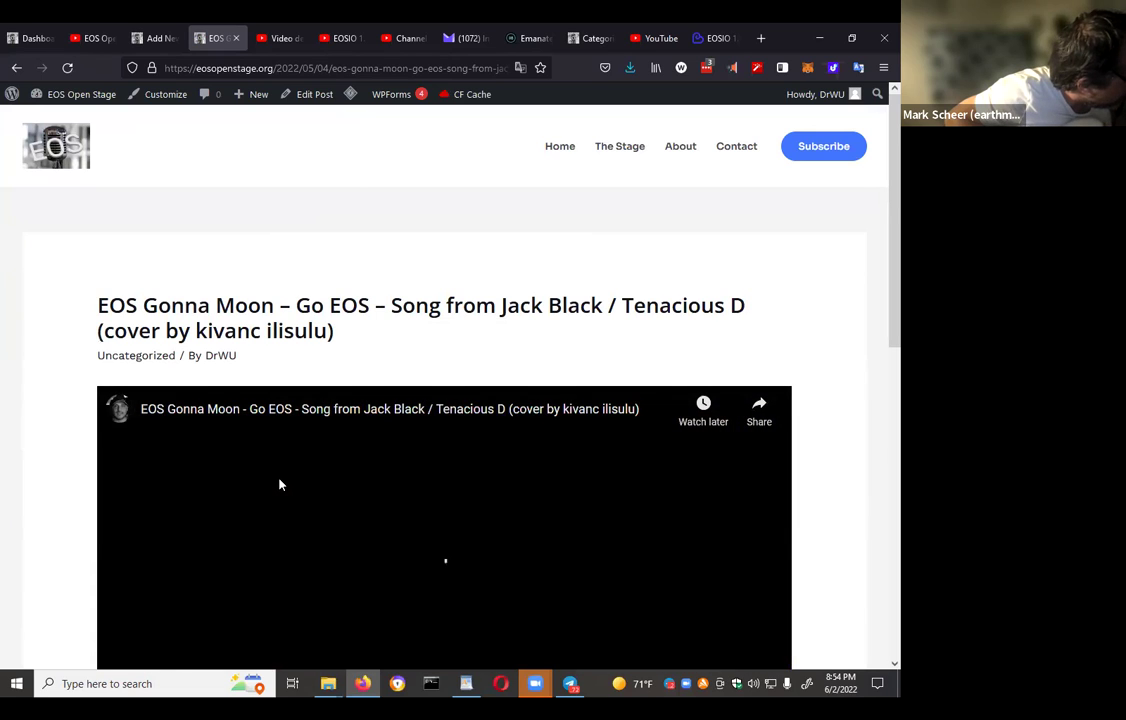
pyautogui.scroll(-3, 280, 484)
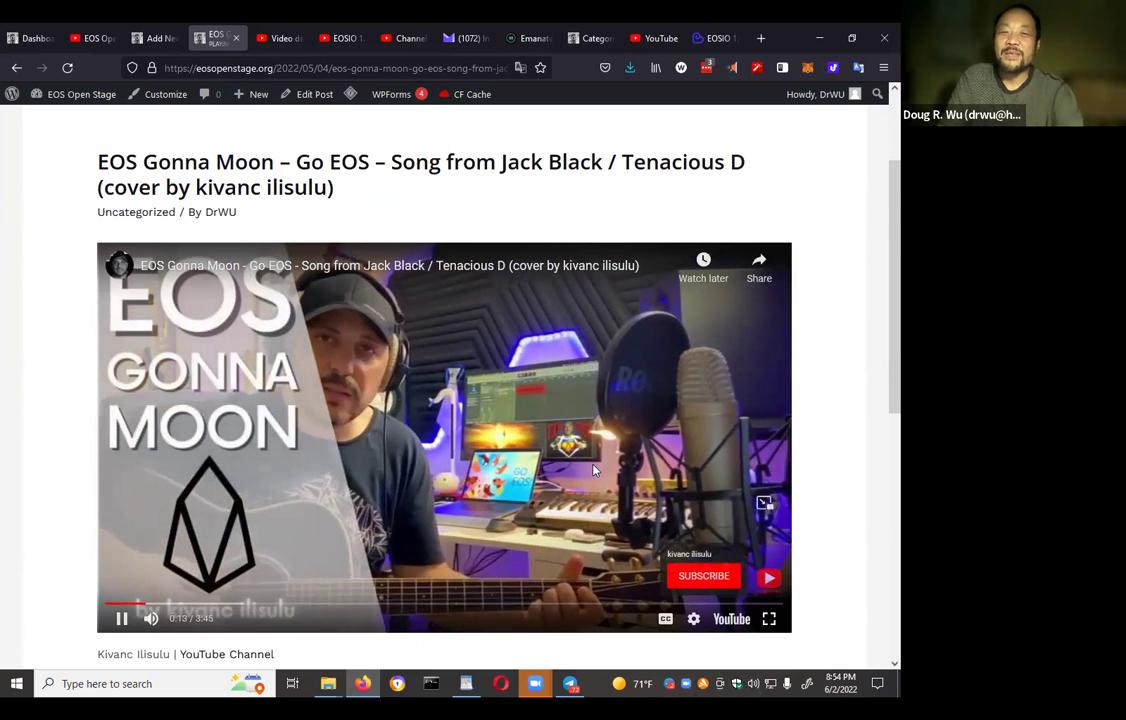
pyautogui.click(593, 470)
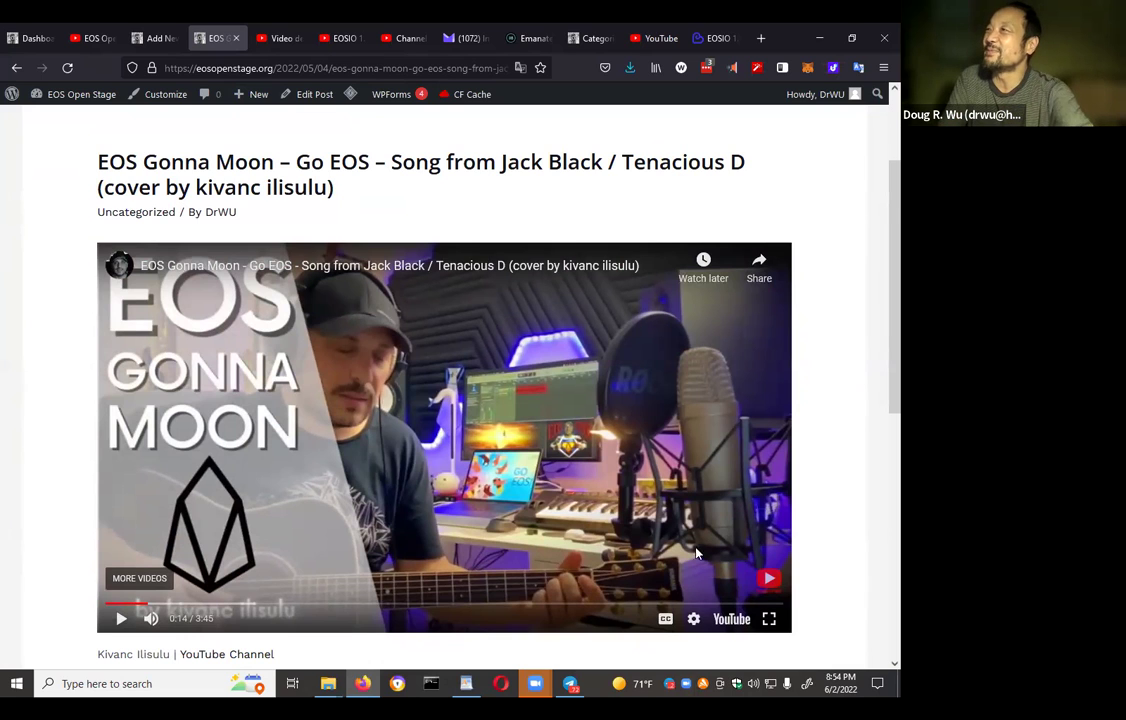
pyautogui.click(770, 622)
pyautogui.click(421, 337)
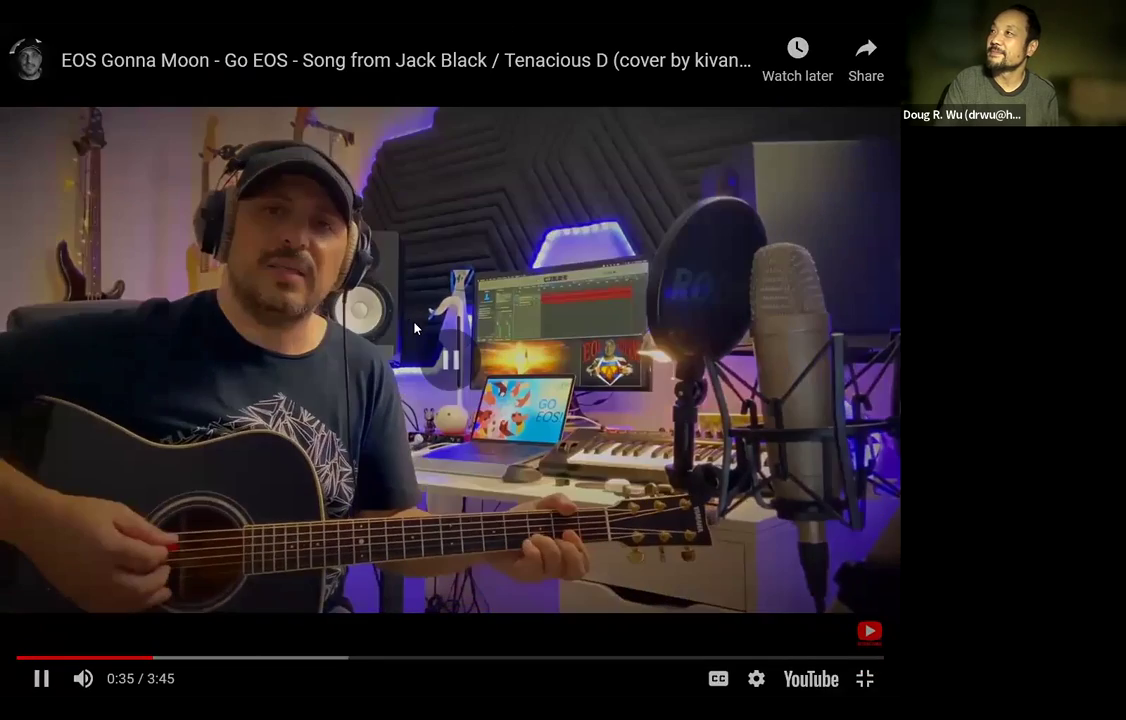
pyautogui.press('Escape')
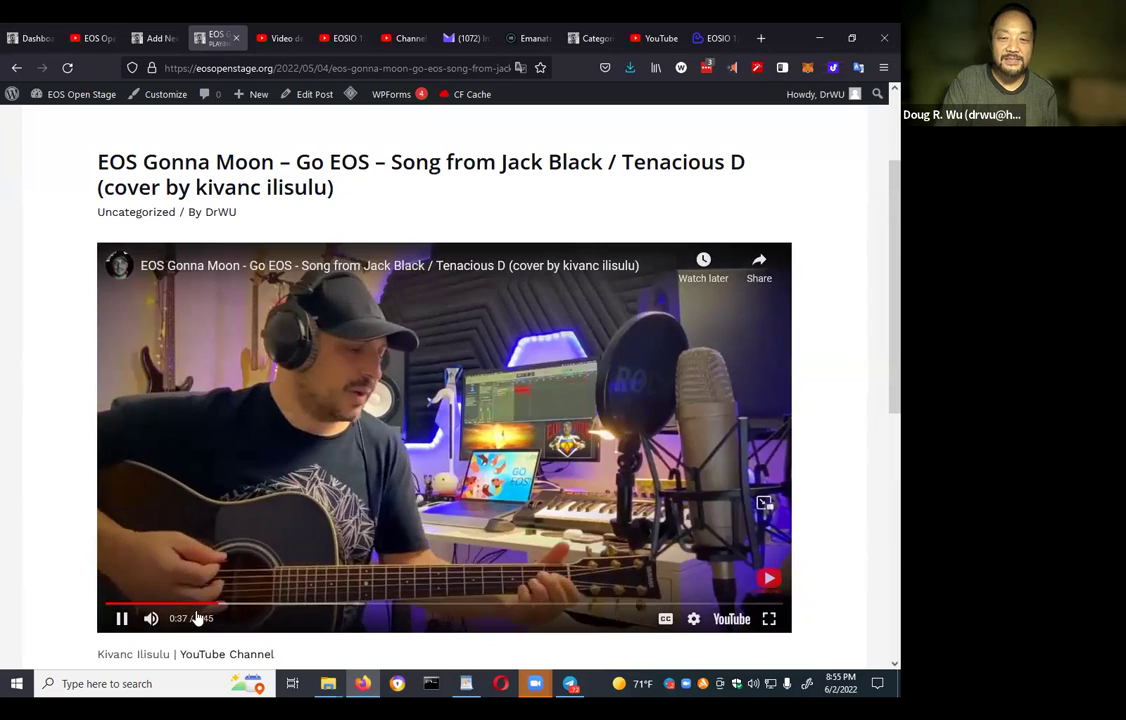
pyautogui.click(121, 618)
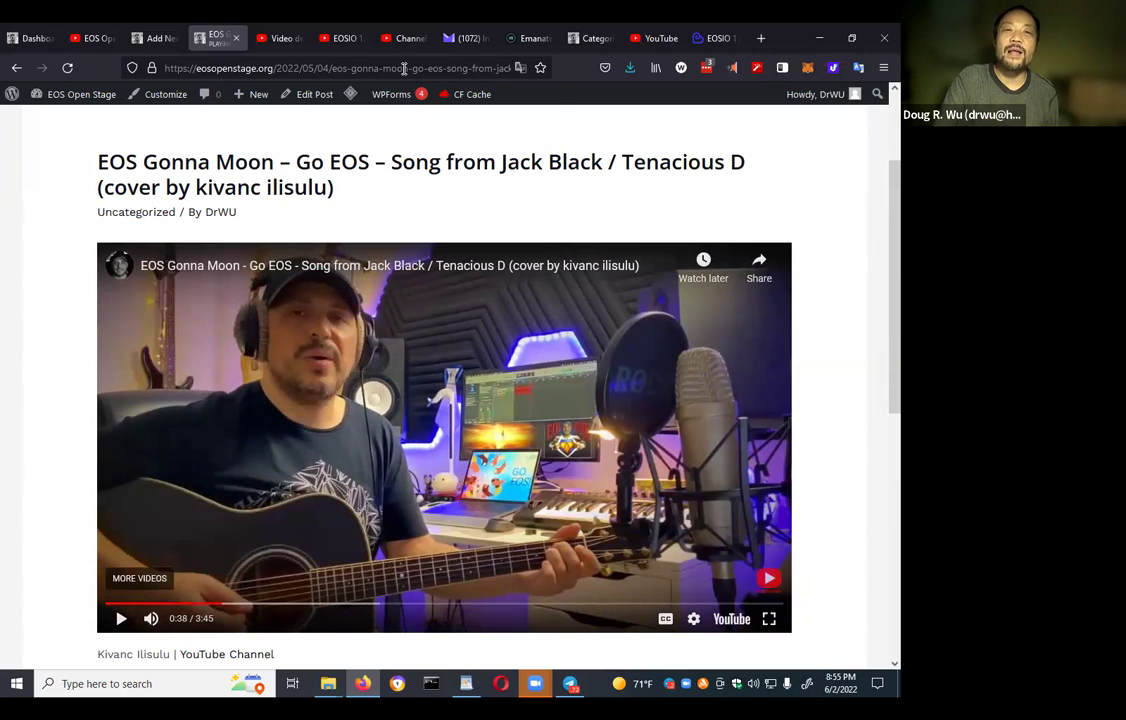
pyautogui.rightClick(408, 70)
pyautogui.click(423, 150)
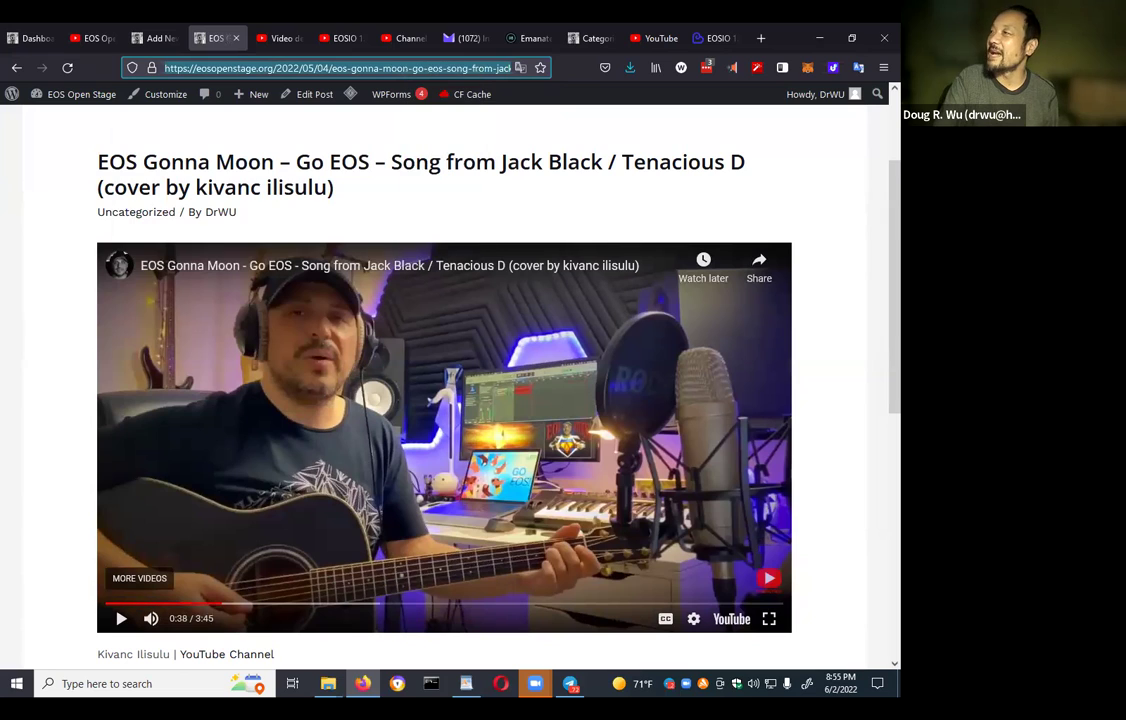
pyautogui.hotkey('alt', 'Tab')
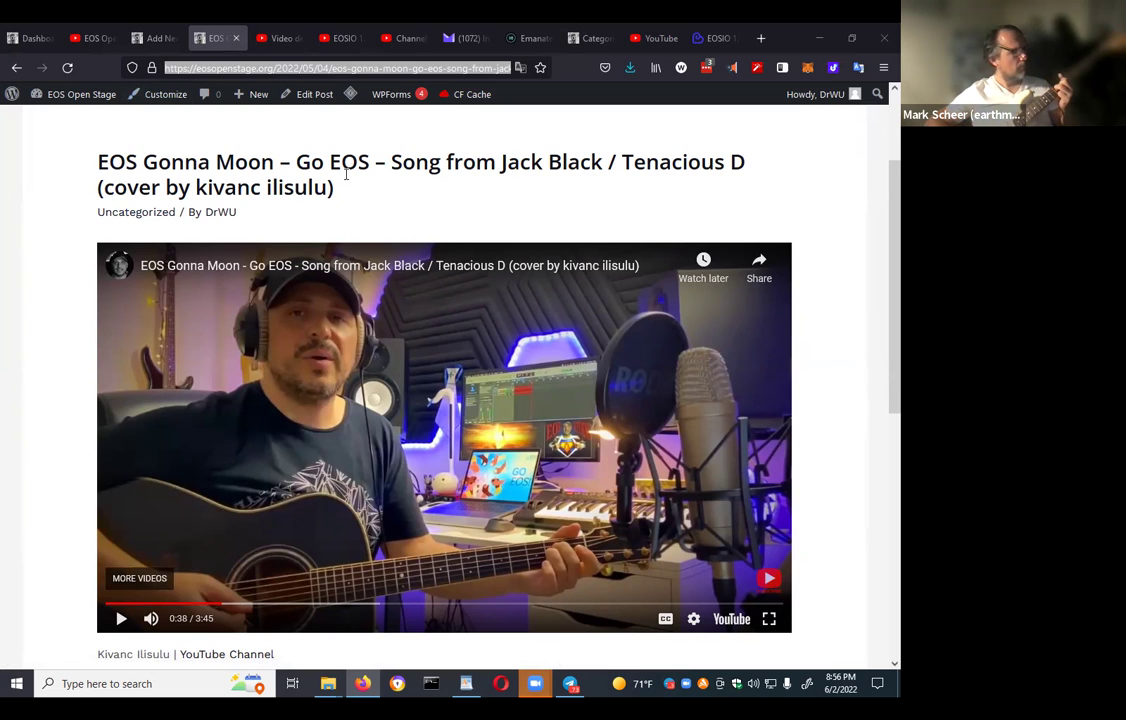
# - Open the EOS Gonna Moon post in the editor and tick the Playground category
pyautogui.click(311, 96)
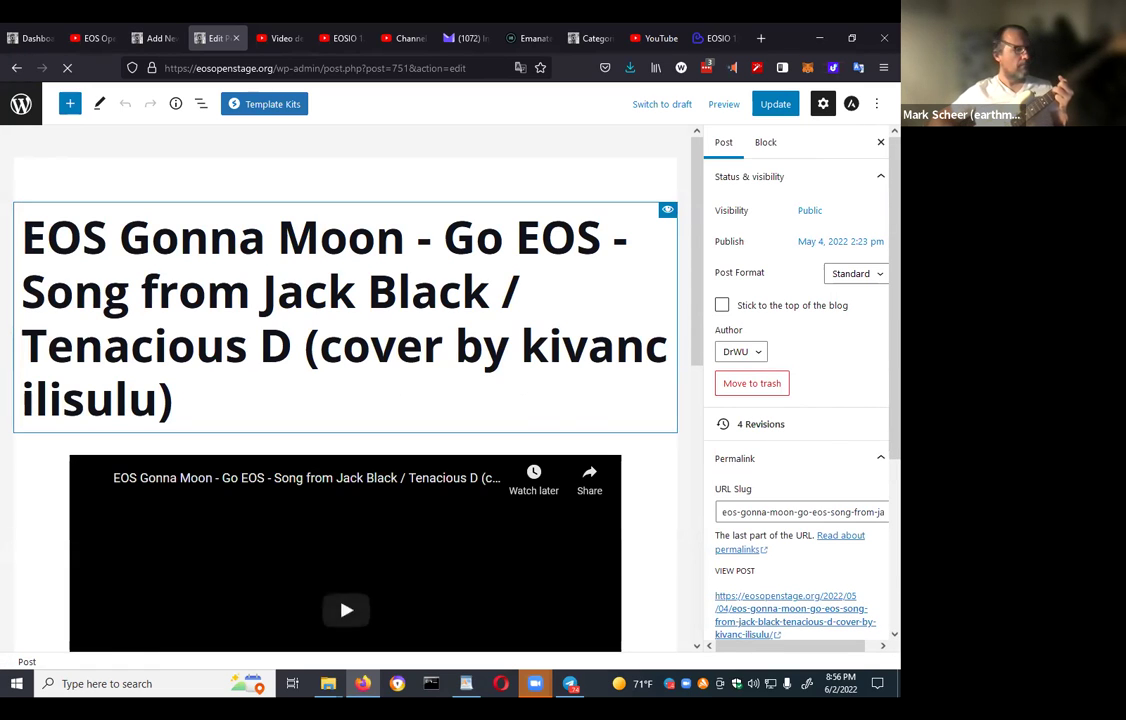
pyautogui.scroll(-3, 787, 506)
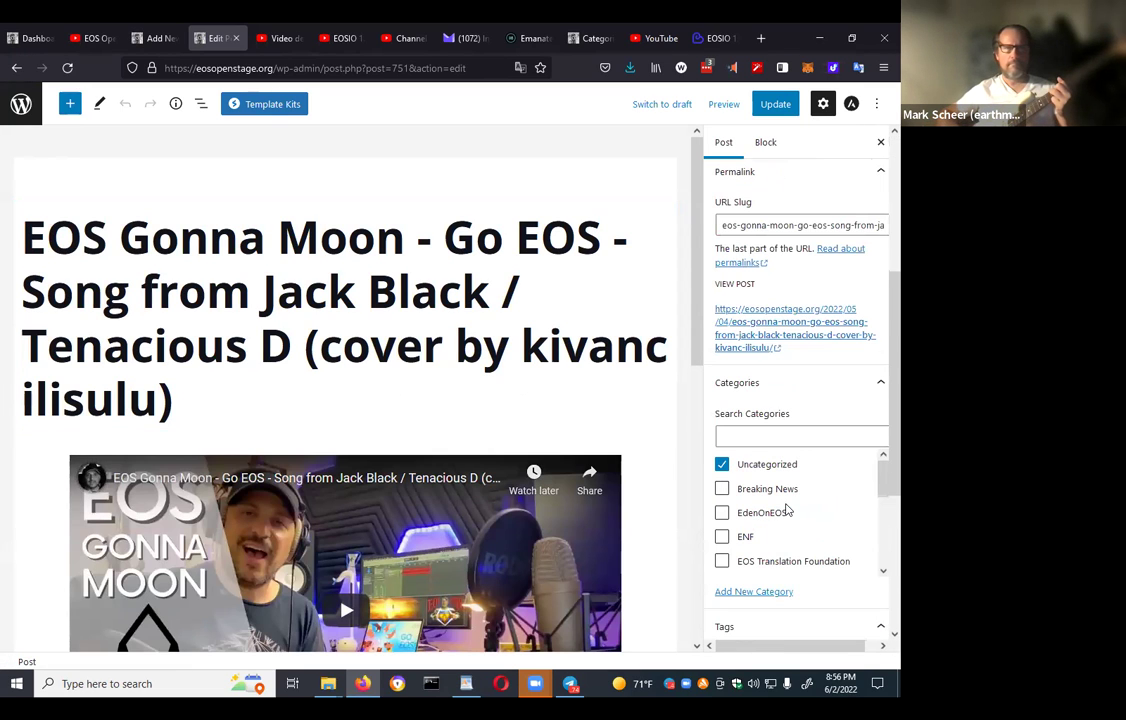
pyautogui.scroll(-3, 777, 505)
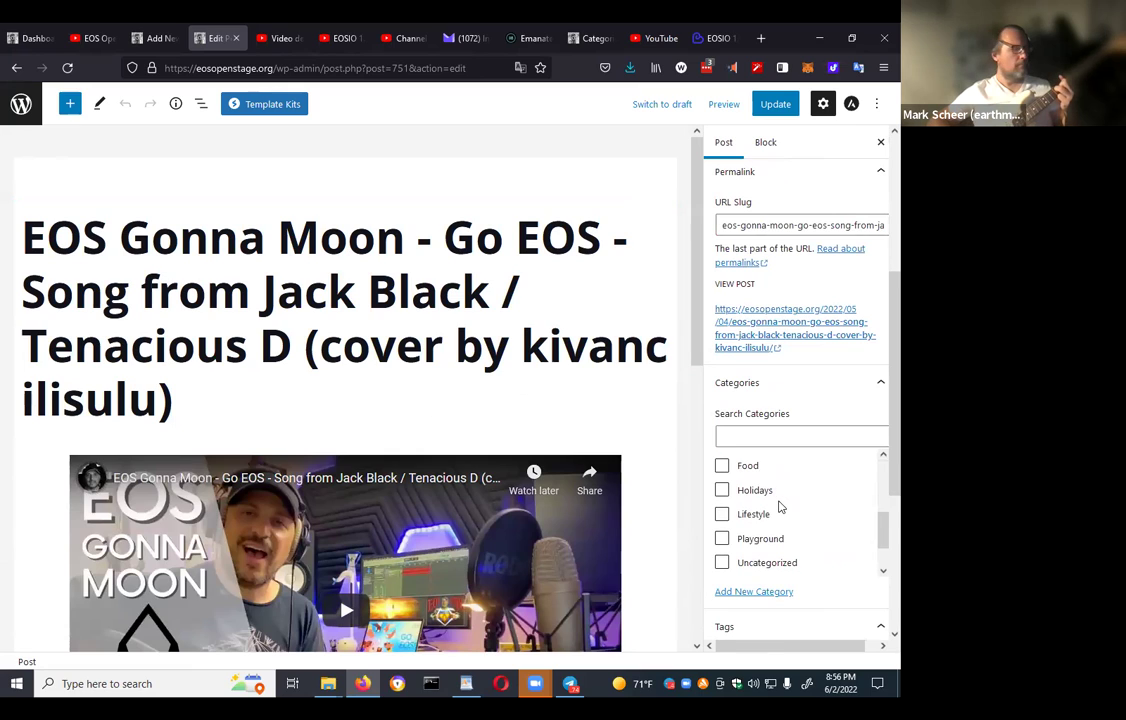
pyautogui.click(721, 538)
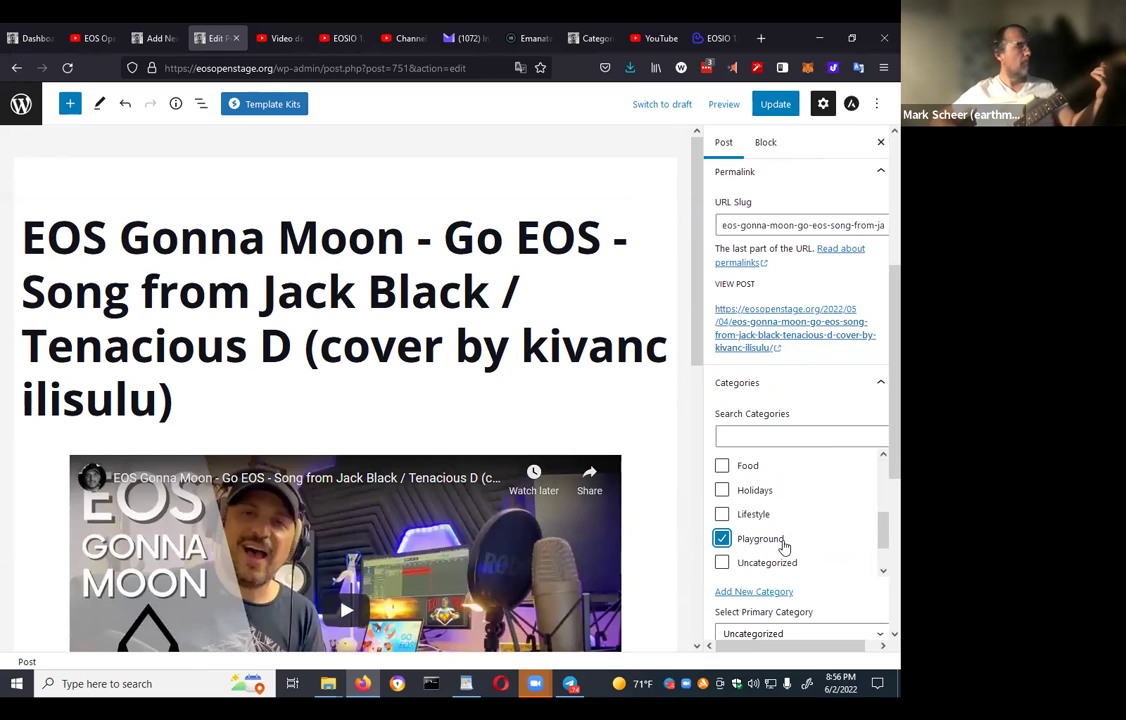
# - Choose Playground as the post's primary category
pyautogui.scroll(-1, 767, 524)
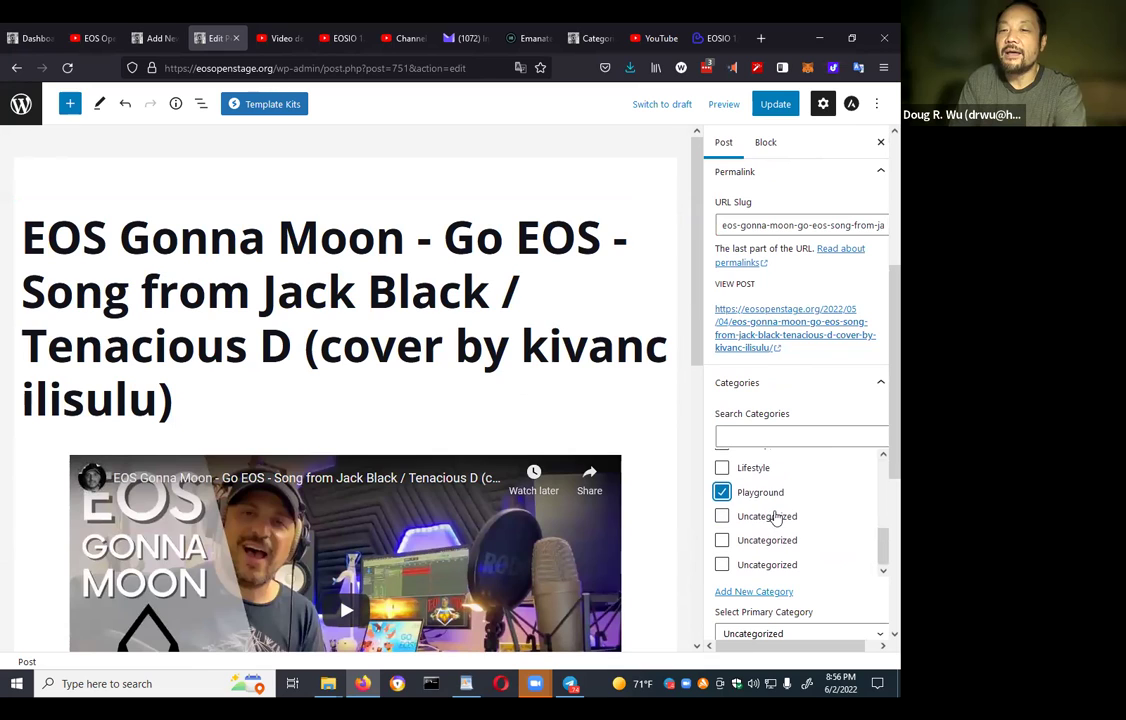
pyautogui.scroll(-1, 767, 565)
pyautogui.click(780, 565)
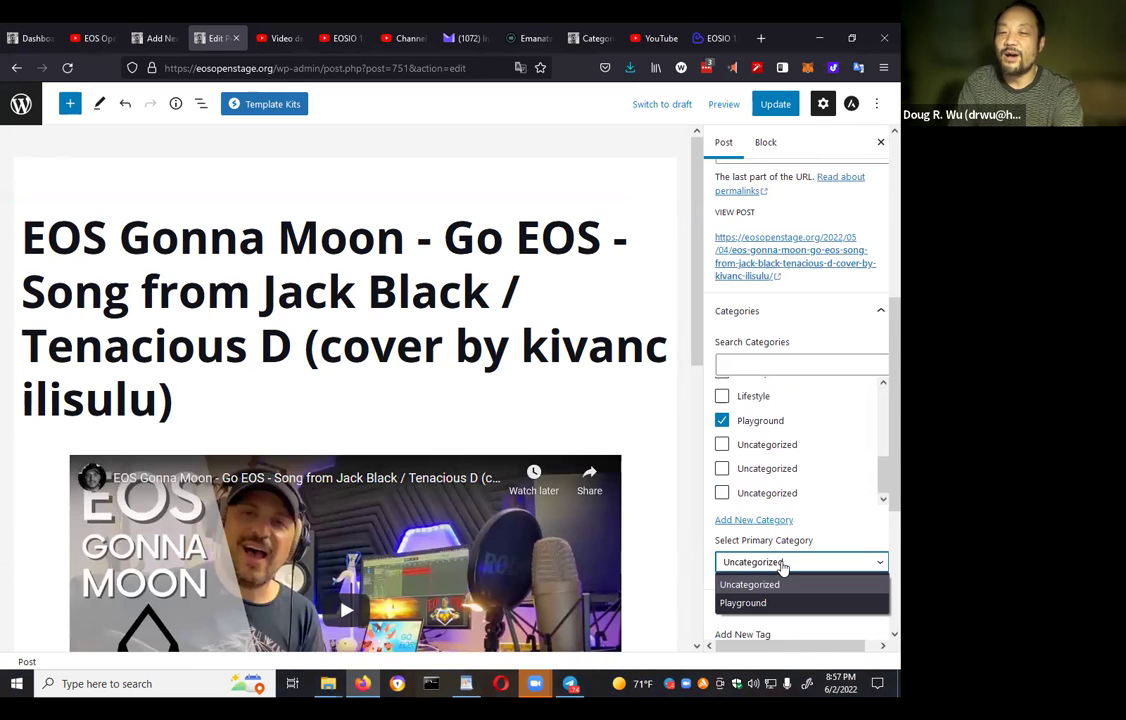
pyautogui.click(787, 603)
pyautogui.scroll(-1, 788, 600)
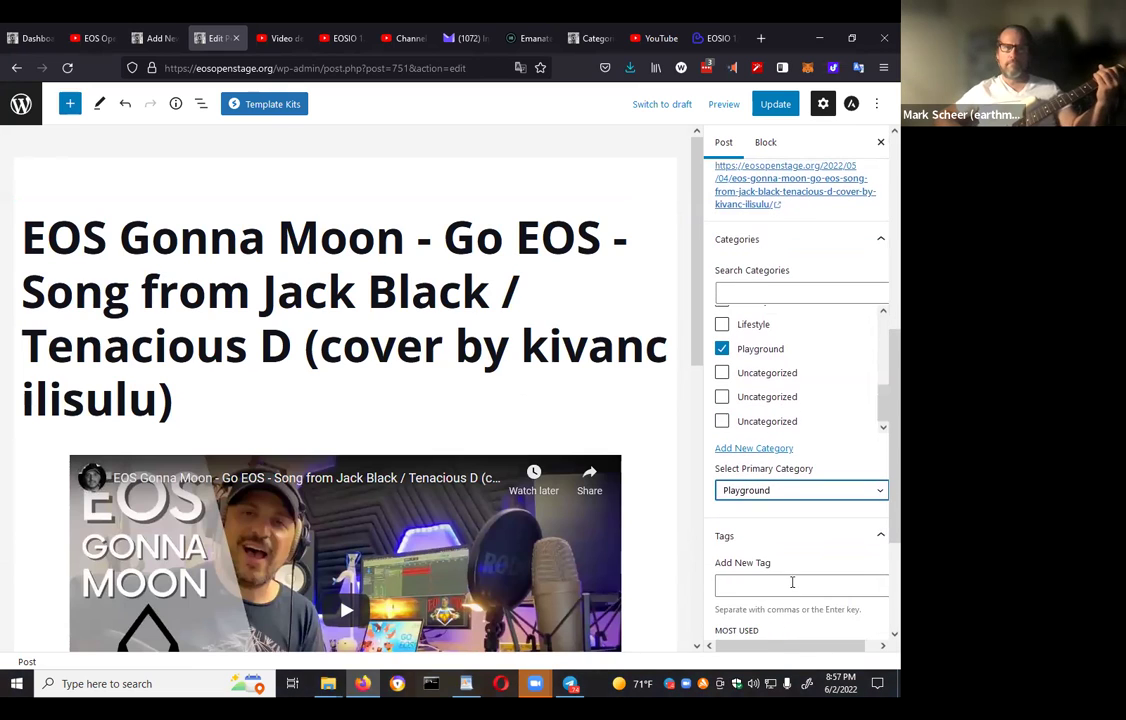
pyautogui.scroll(-1, 792, 583)
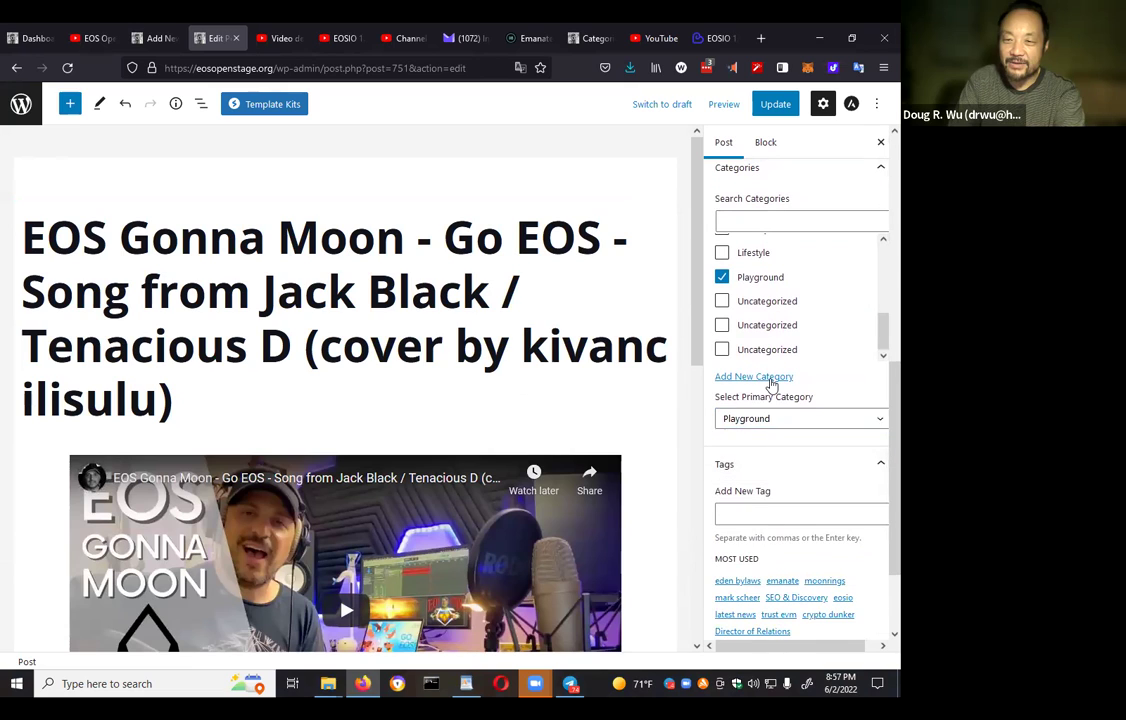
# - Add a new 'Songs' category with Playground as its parent
pyautogui.click(770, 380)
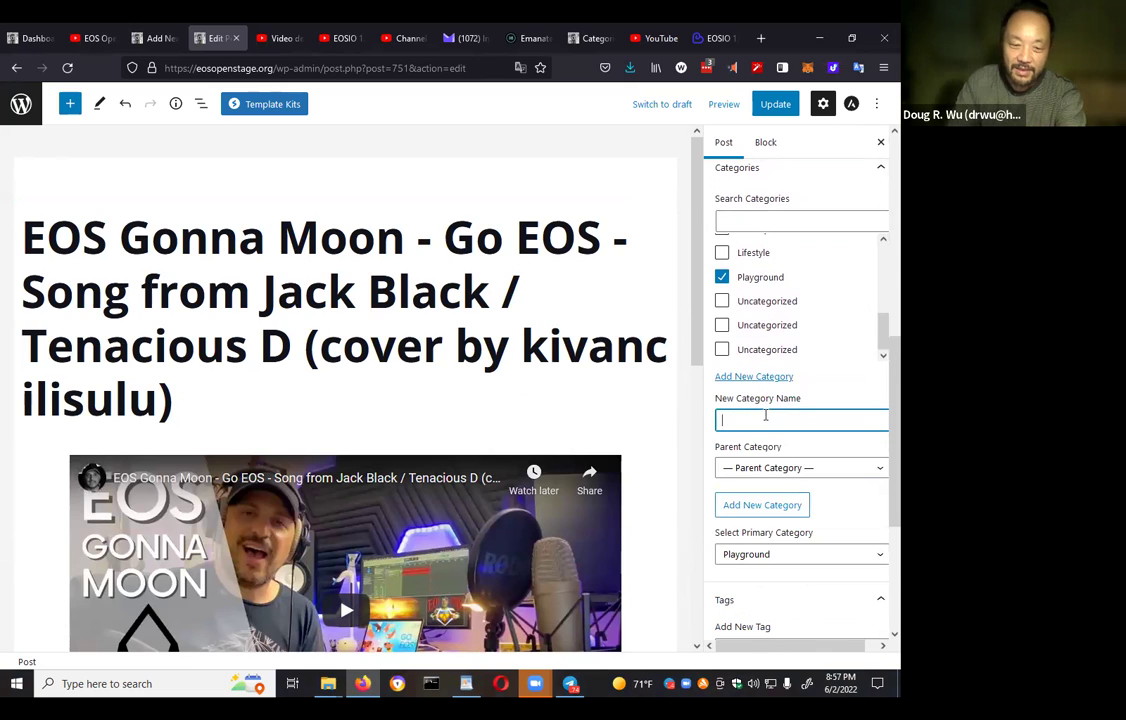
pyautogui.write('s')
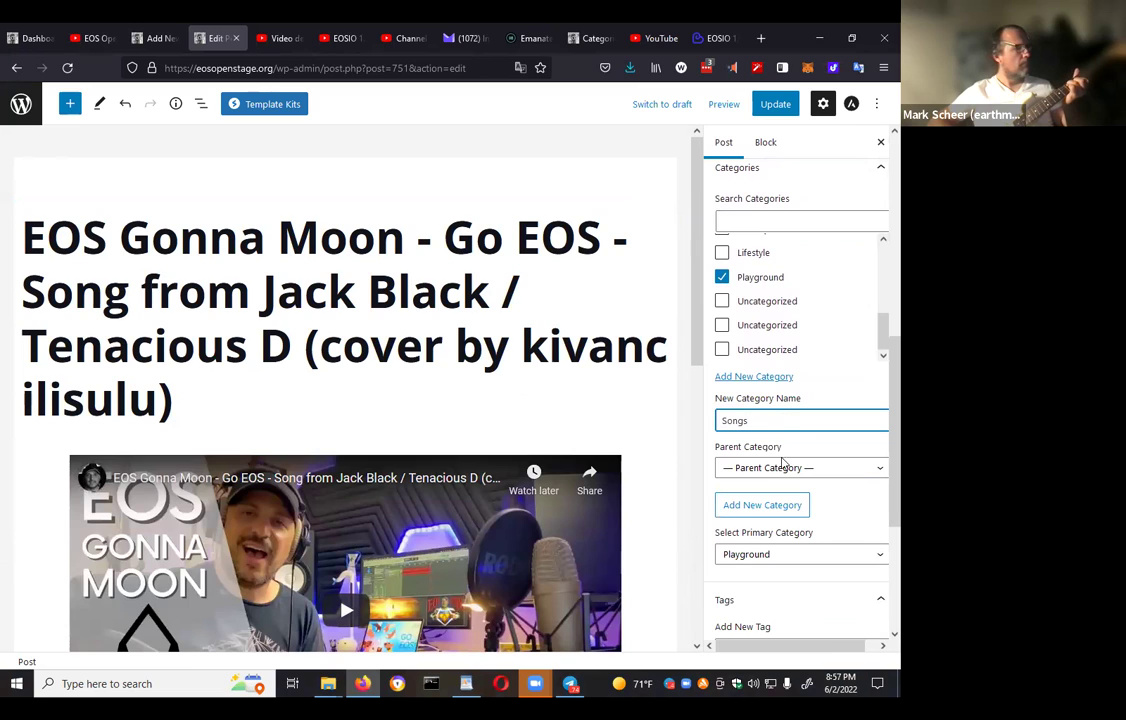
pyautogui.click(782, 468)
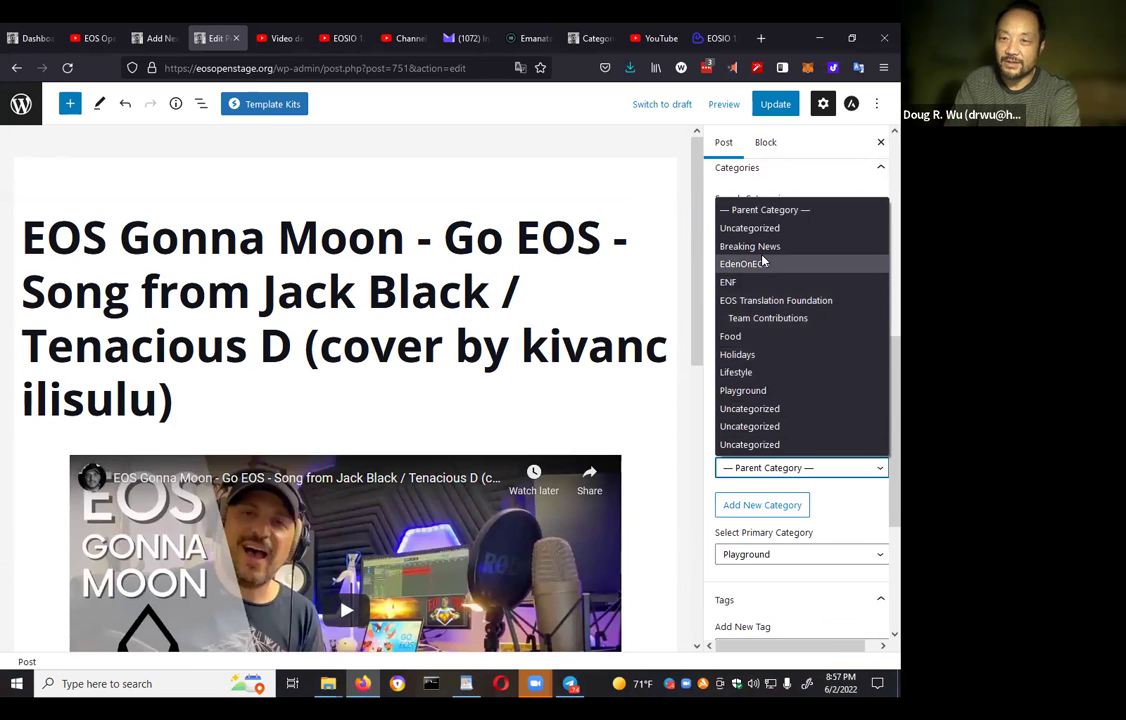
pyautogui.click(786, 390)
pyautogui.click(777, 505)
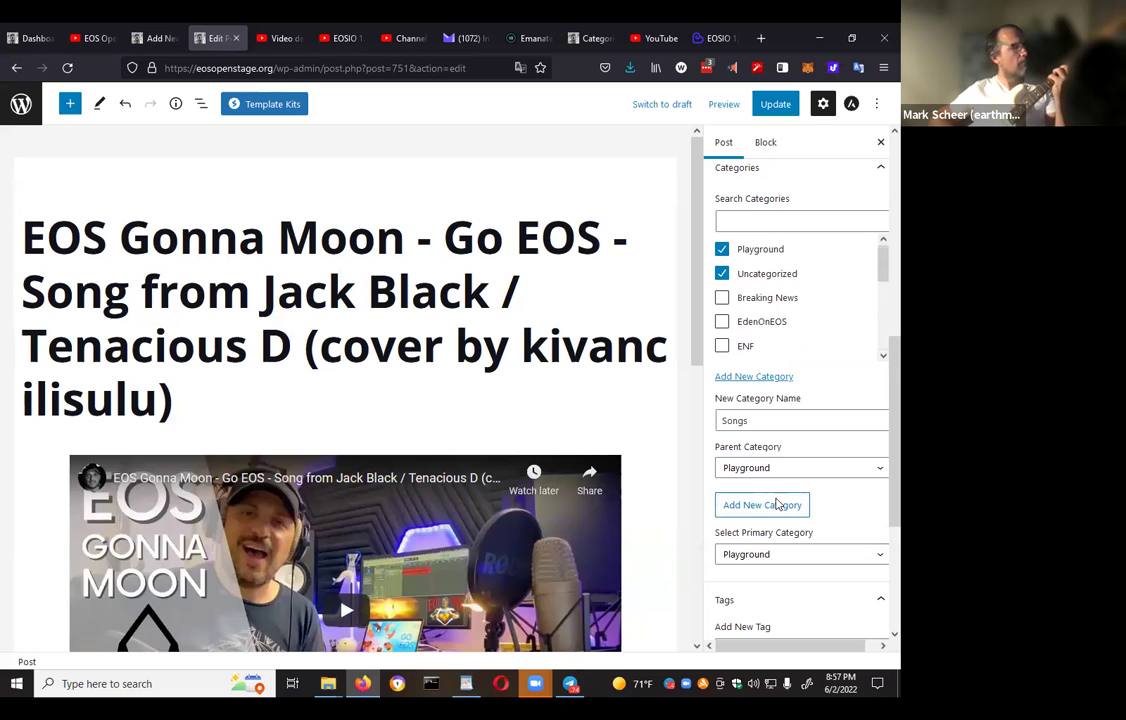
# - Adjust the Uncategorized tick, update the post, then open the WordPress About page
pyautogui.scroll(2, 760, 450)
pyautogui.click(722, 418)
pyautogui.scroll(-2, 726, 440)
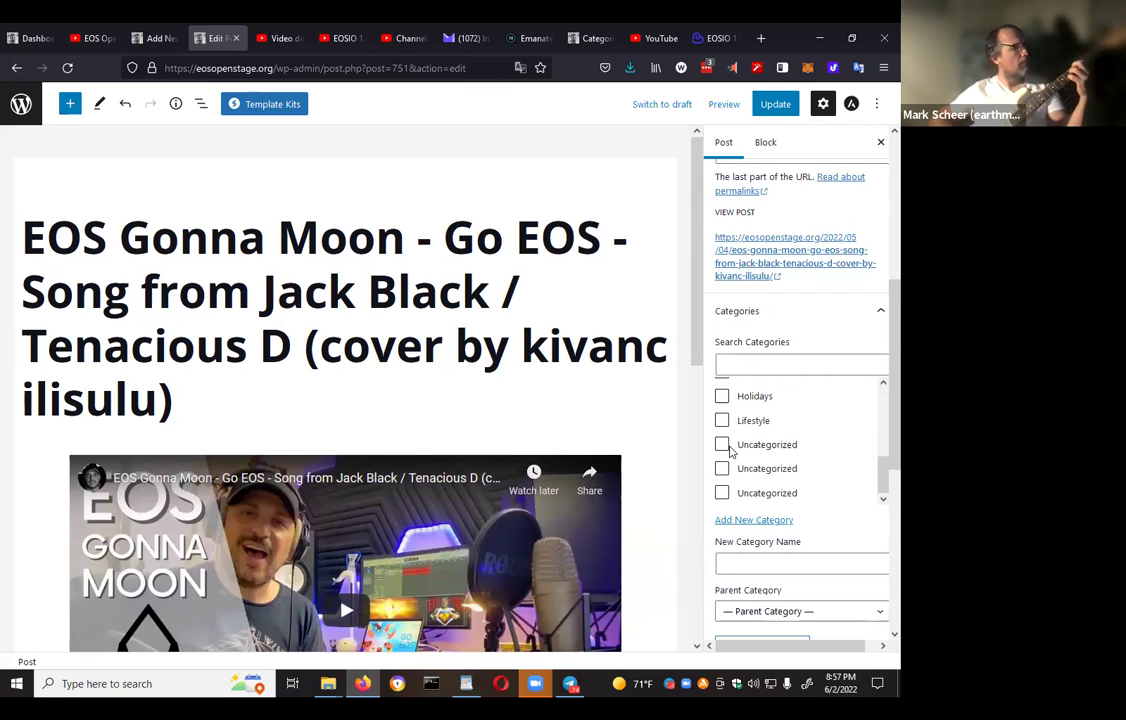
pyautogui.scroll(4, 729, 450)
pyautogui.scroll(-2, 730, 448)
pyautogui.scroll(1, 731, 452)
pyautogui.scroll(2, 731, 452)
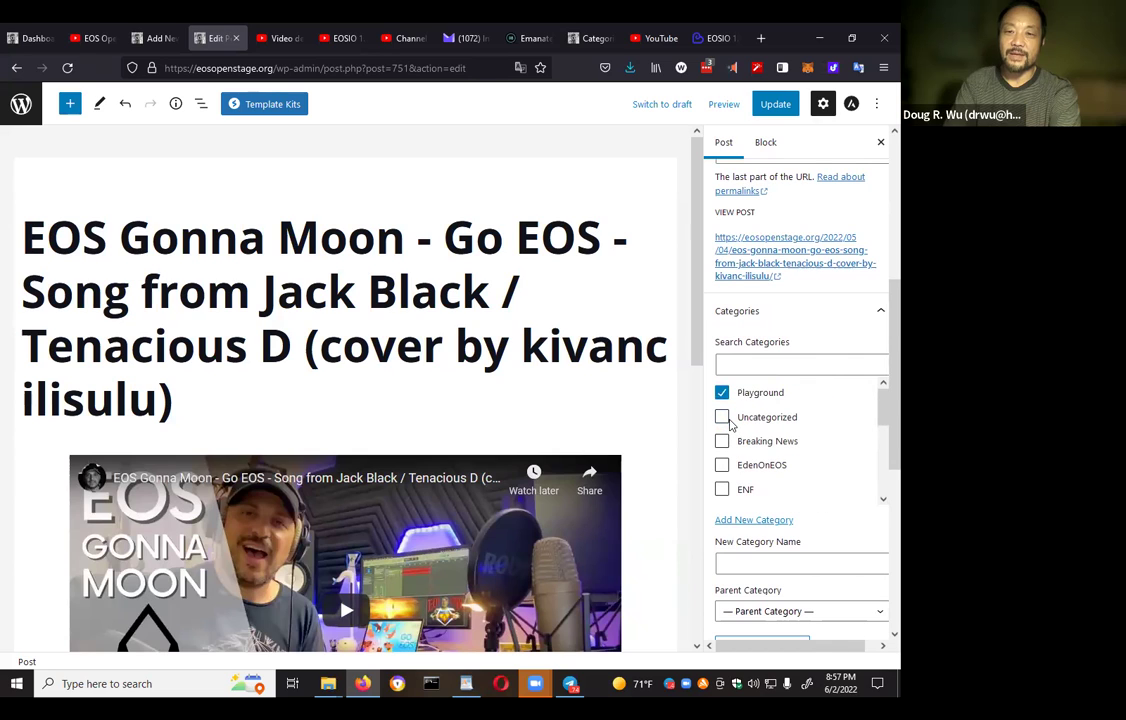
pyautogui.click(772, 104)
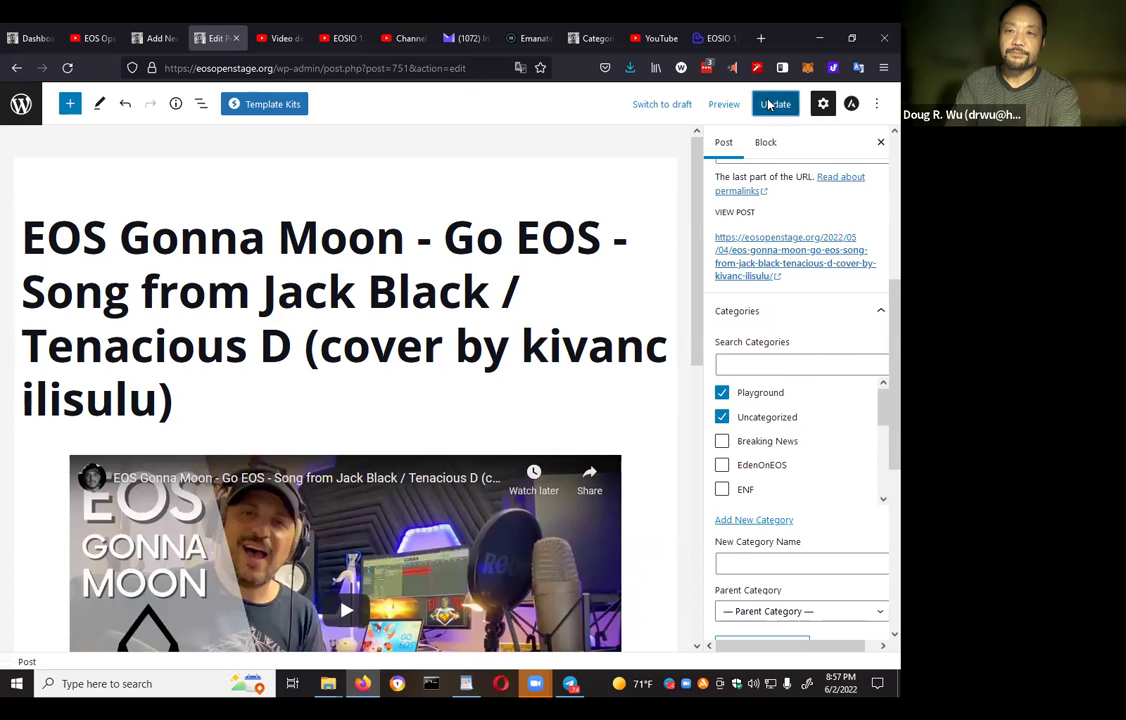
pyautogui.click(155, 38)
pyautogui.click(21, 104)
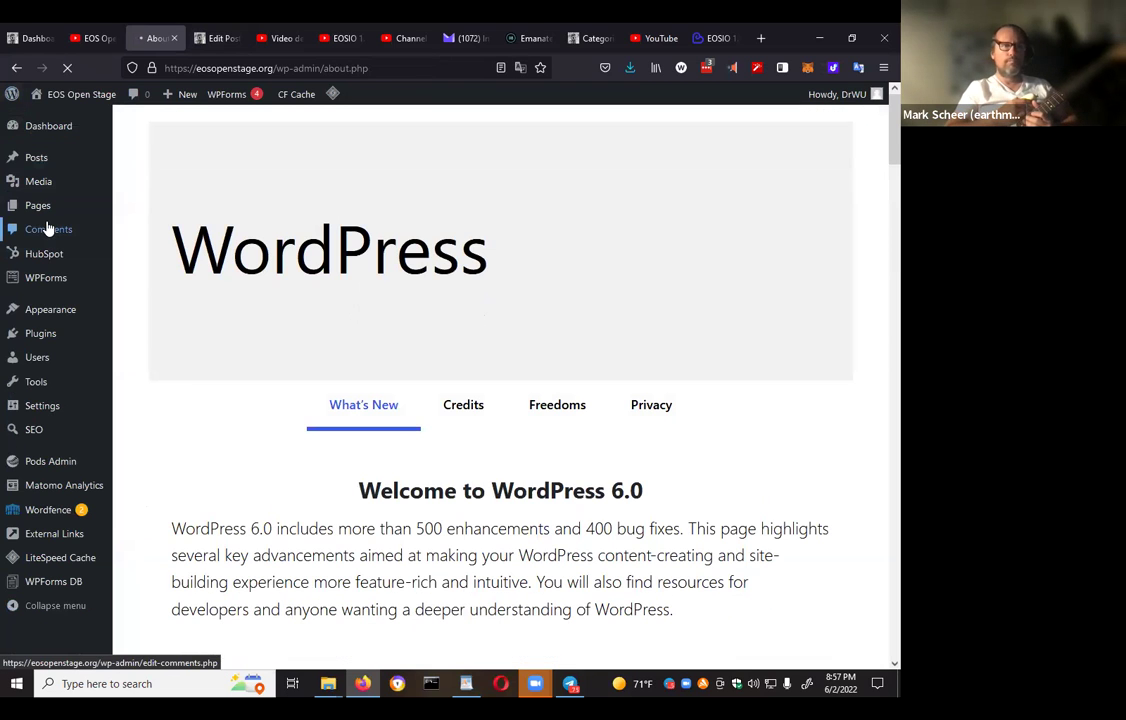
# - Go to the Posts > Categories admin page
pyautogui.click(45, 227)
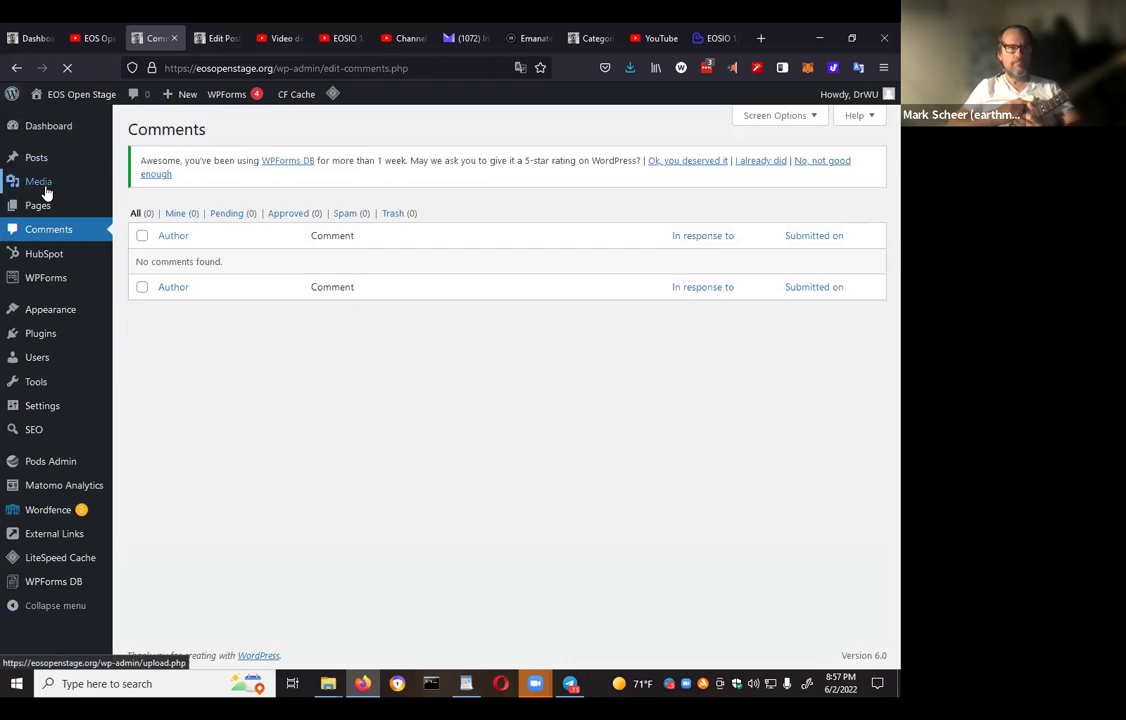
pyautogui.moveTo(45, 162)
pyautogui.click(137, 199)
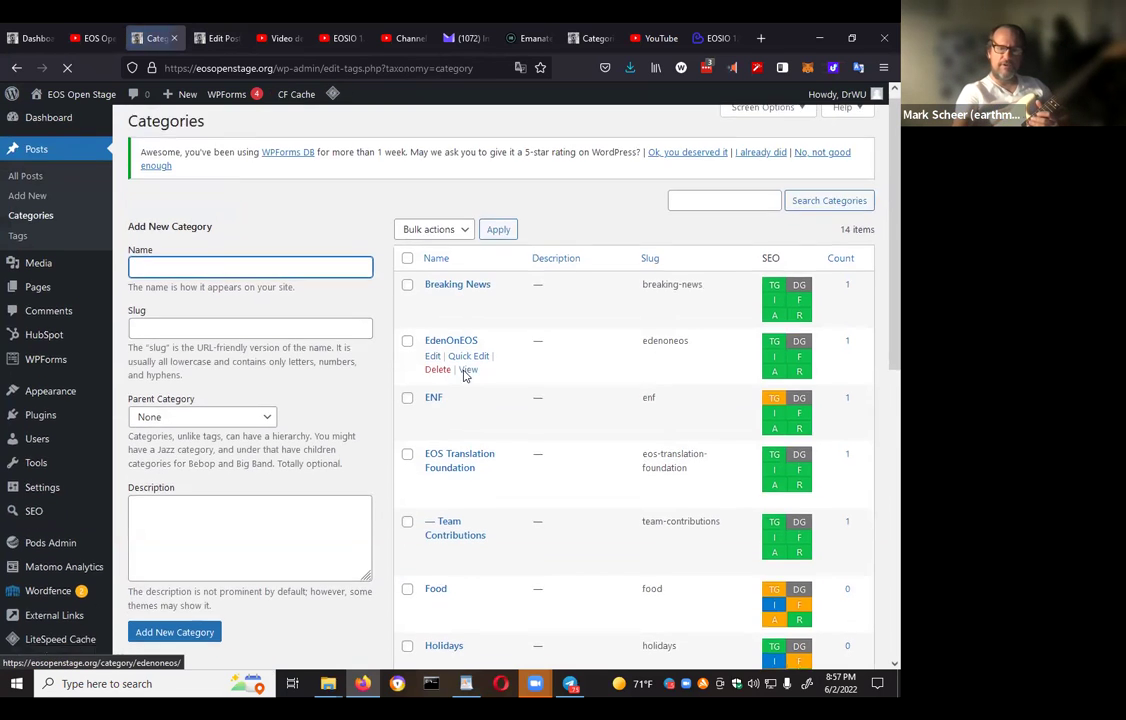
pyautogui.scroll(-2, 464, 375)
pyautogui.scroll(-2, 463, 375)
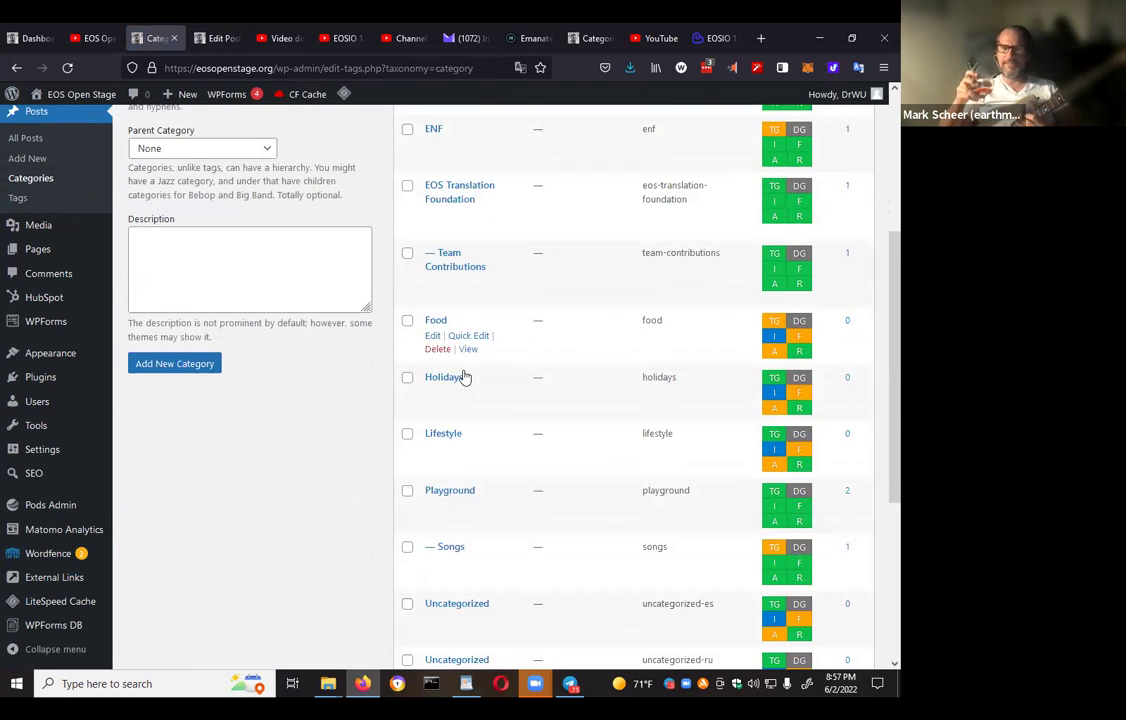
# - Bulk-delete Food, Holidays, Lifestyle and the extra uncategorized-ru/-de categories
pyautogui.click(407, 312)
pyautogui.click(407, 369)
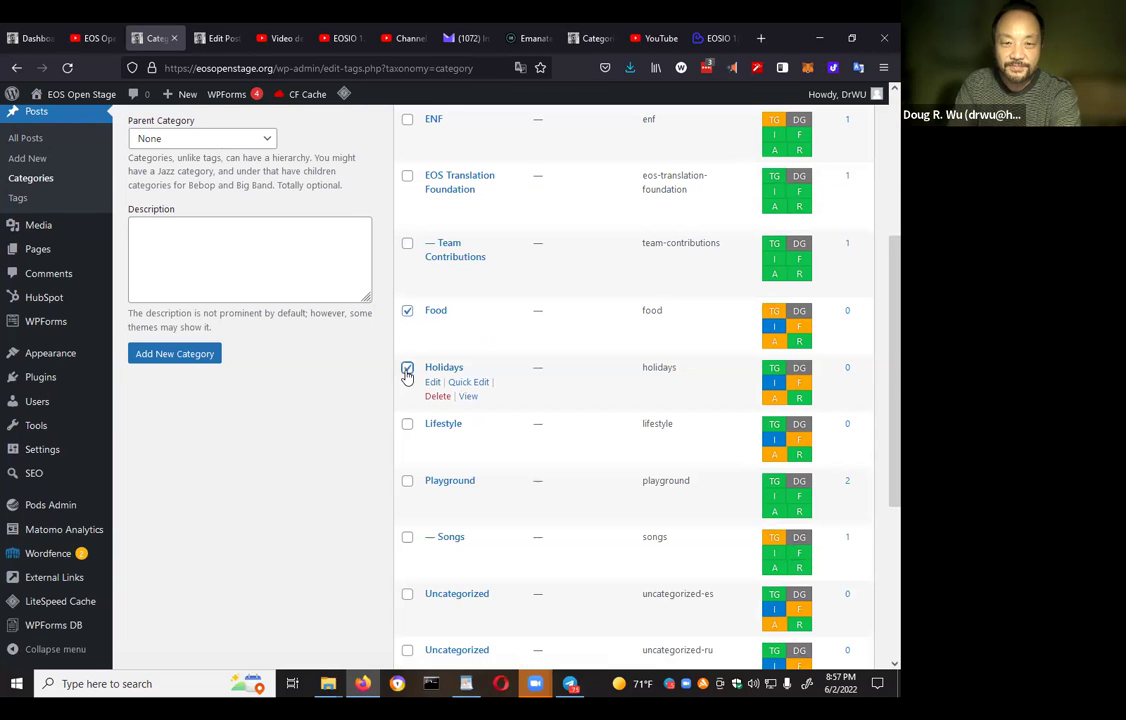
pyautogui.click(407, 425)
pyautogui.scroll(-3, 409, 400)
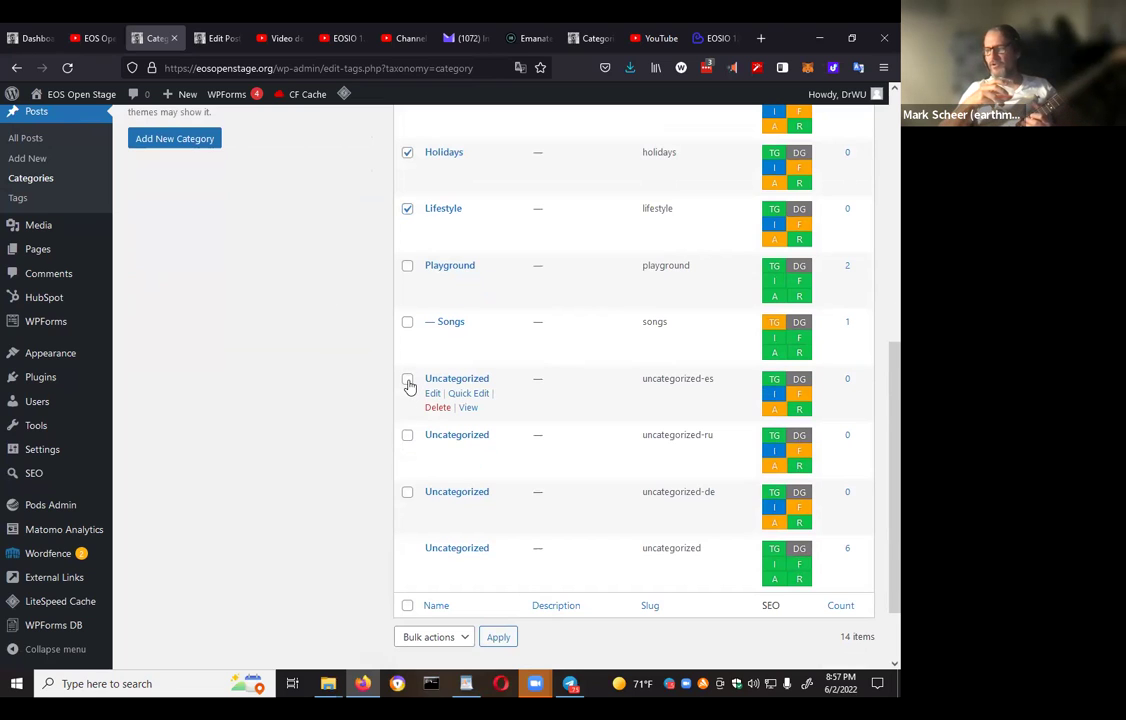
pyautogui.click(407, 435)
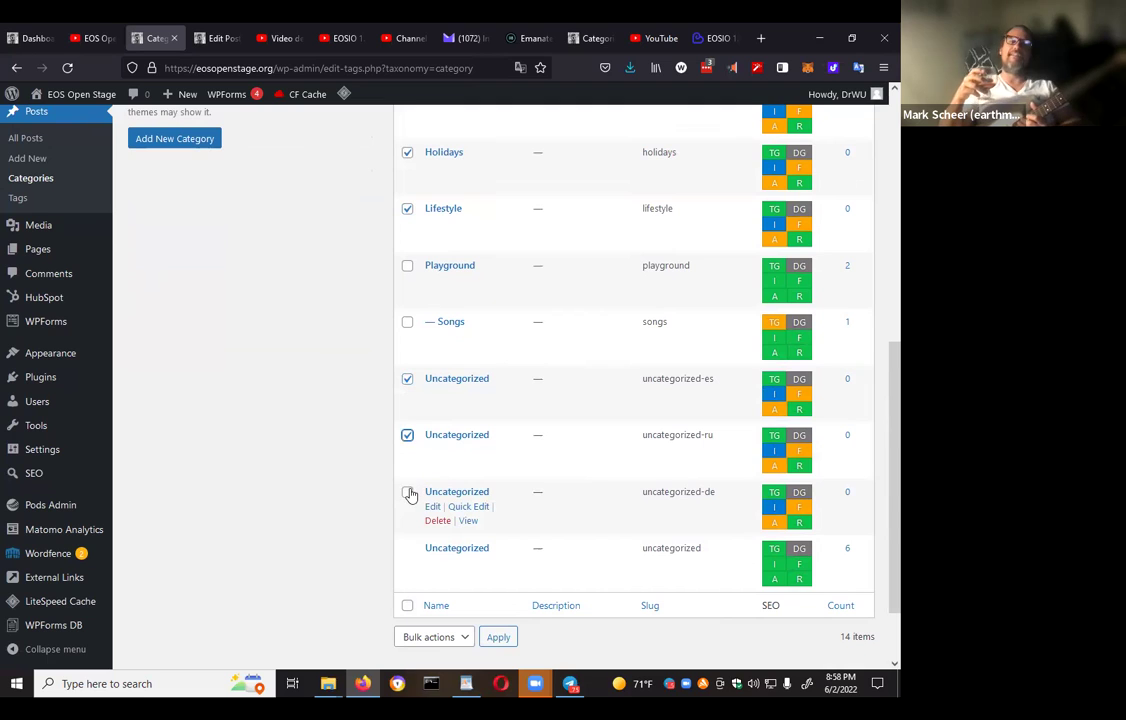
pyautogui.click(408, 494)
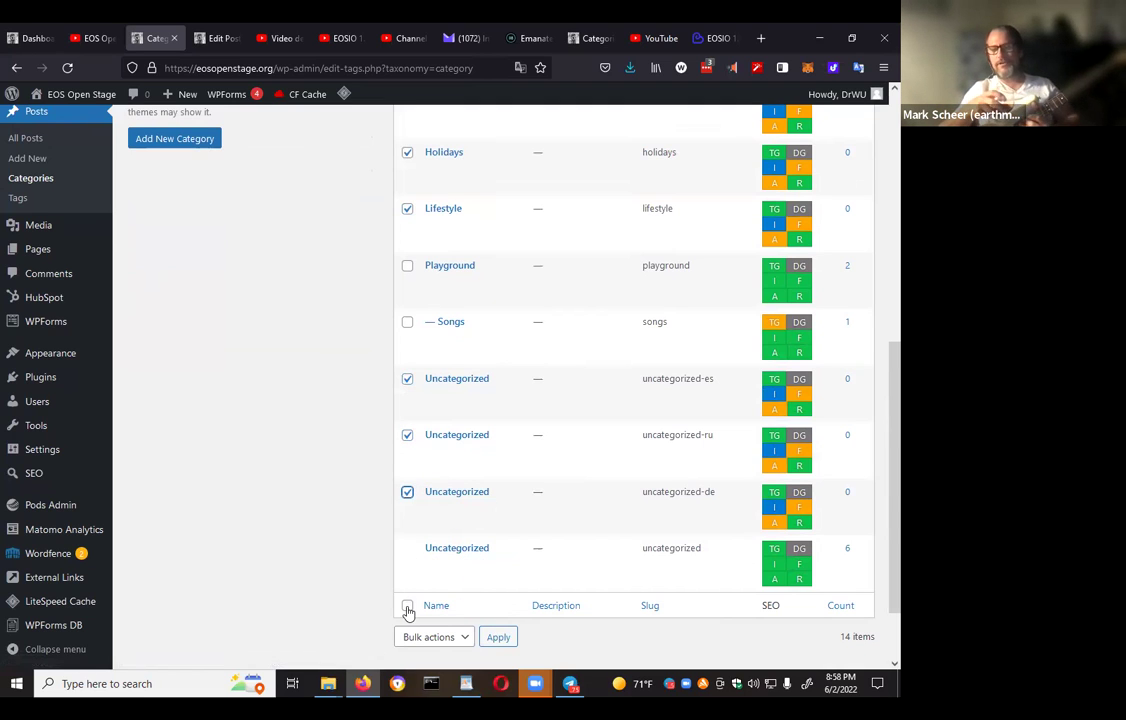
pyautogui.click(441, 637)
pyautogui.click(441, 609)
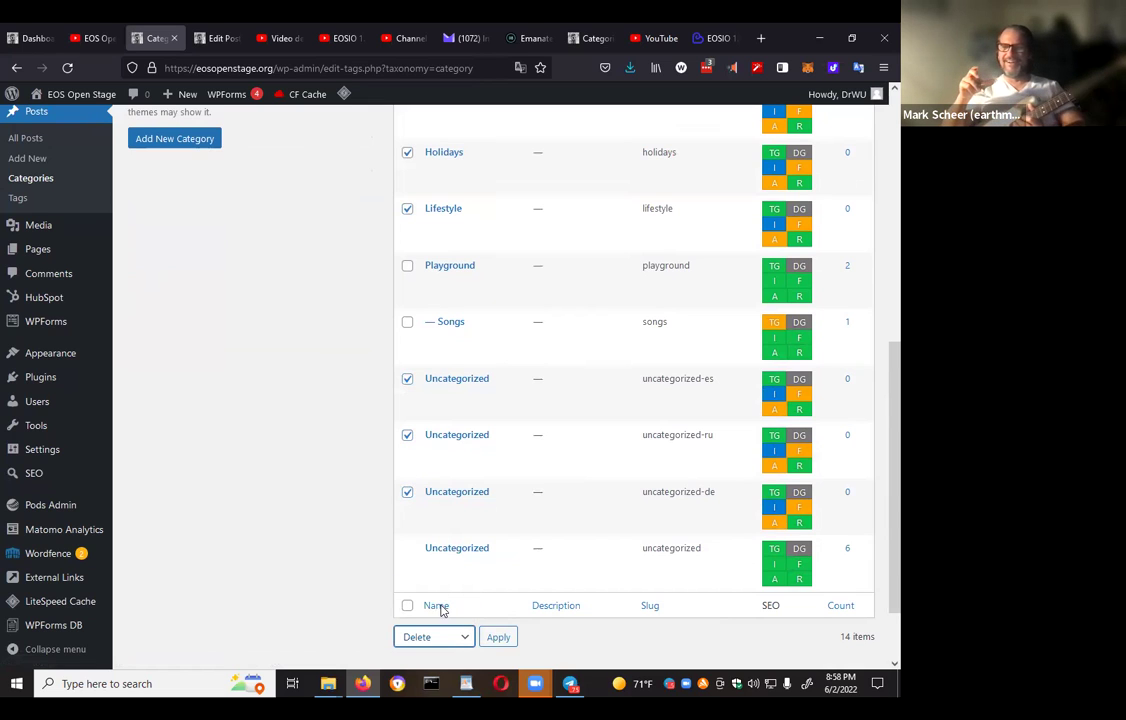
pyautogui.click(495, 638)
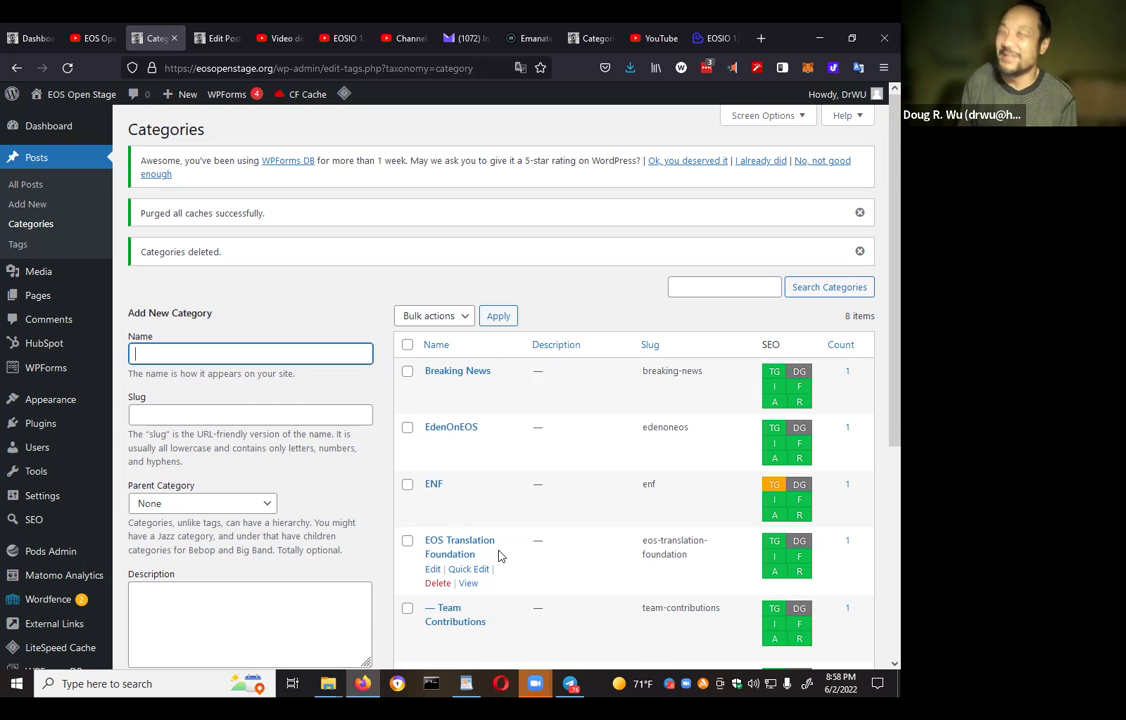
# - Review the eight remaining categories with Songs under Playground, then switch browser tabs
pyautogui.scroll(-2, 500, 556)
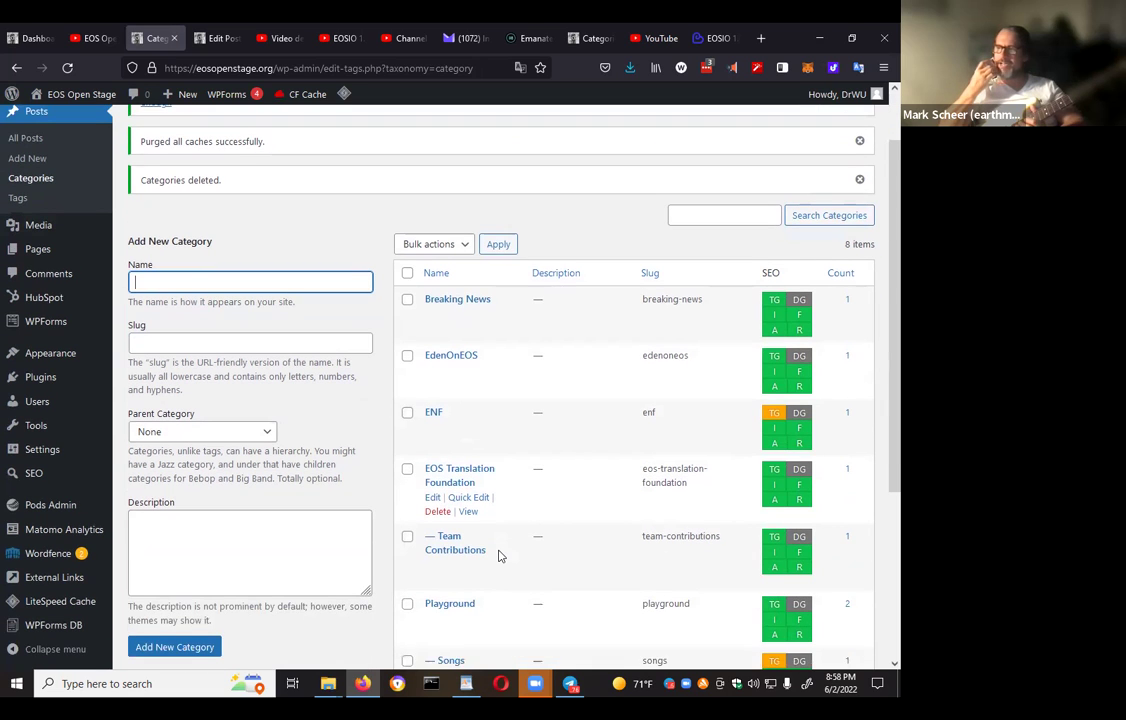
pyautogui.scroll(-6, 477, 543)
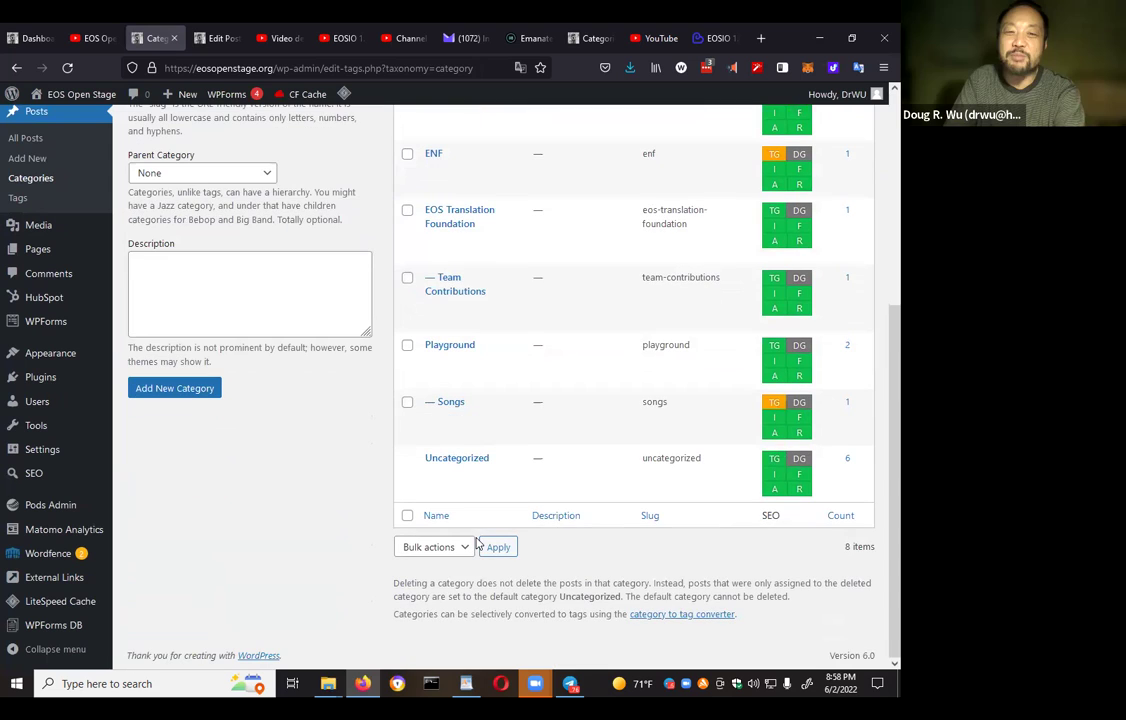
pyautogui.scroll(4, 448, 502)
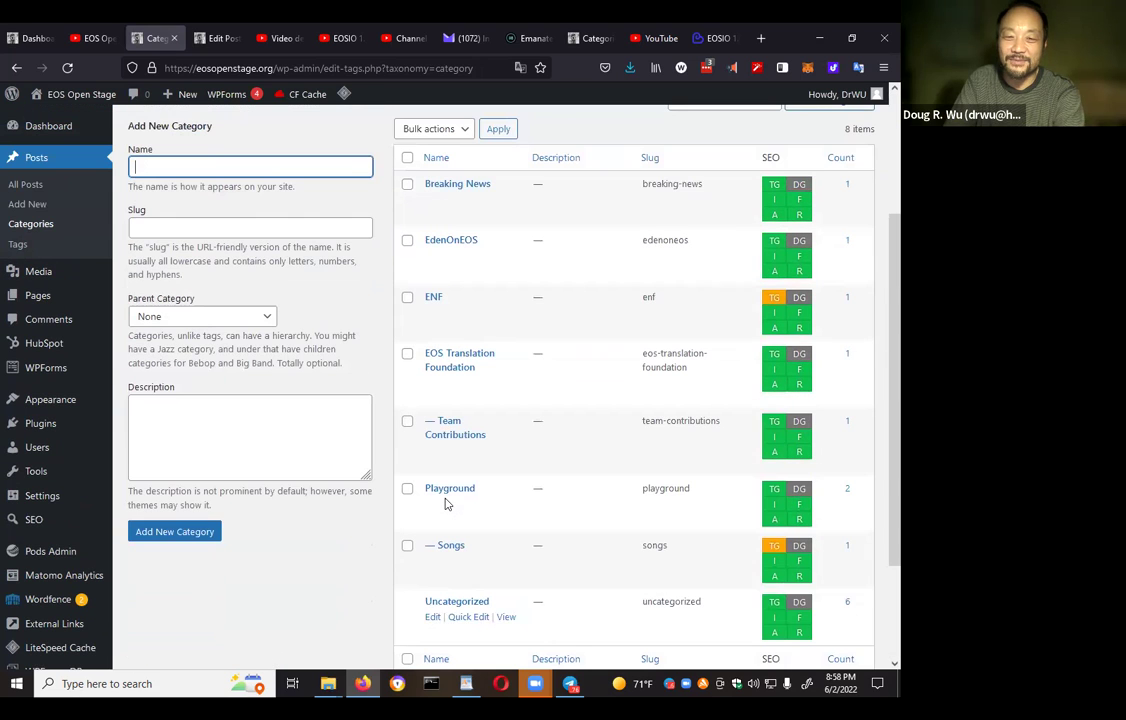
pyautogui.scroll(4, 318, 520)
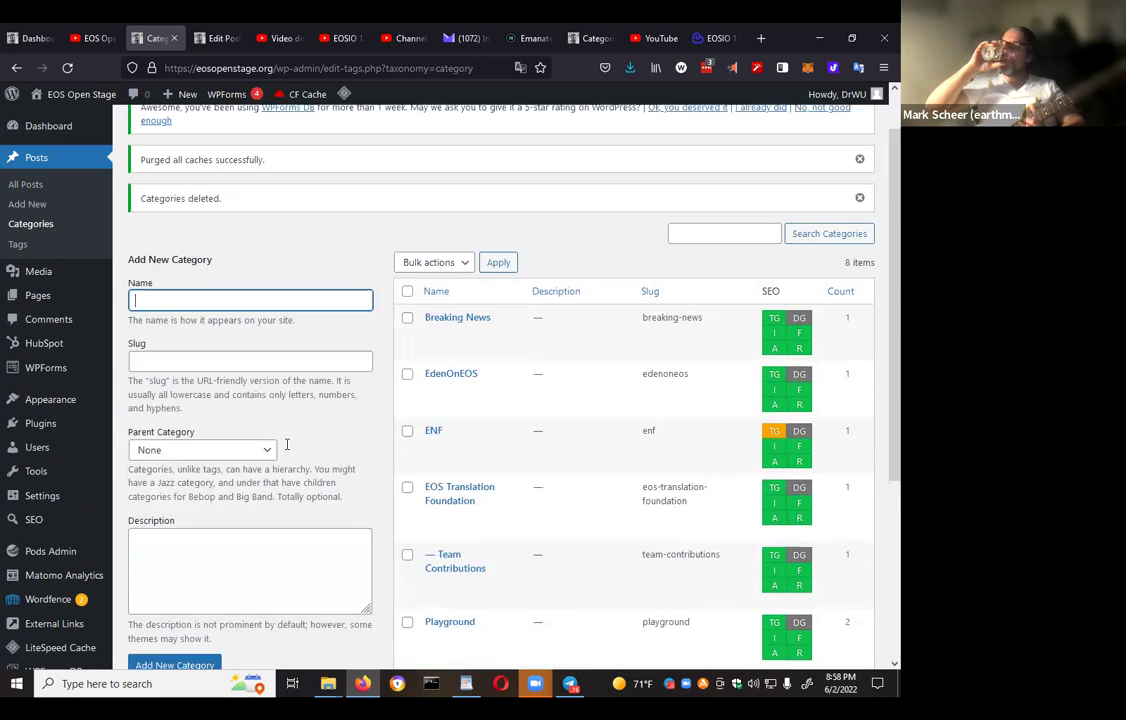
pyautogui.scroll(-4, 321, 545)
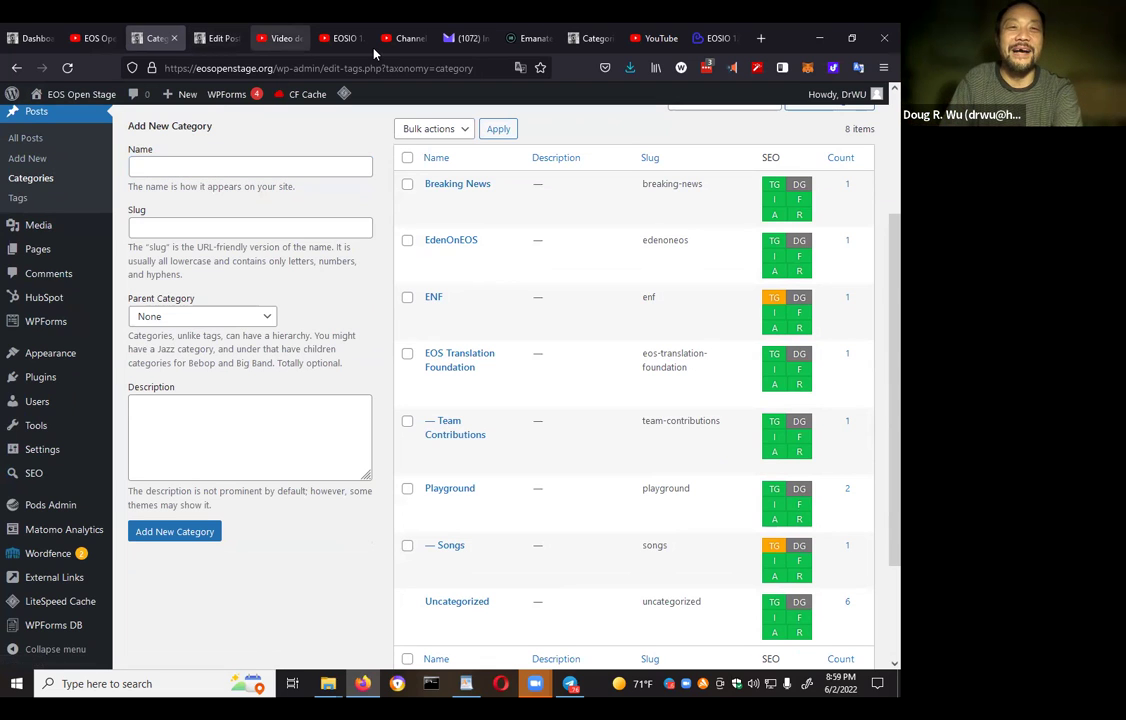
pyautogui.click(280, 38)
# - Load facebook.com, go to your own profile, and show its Videos section
pyautogui.click(322, 62)
pyautogui.write('facebook.com/')
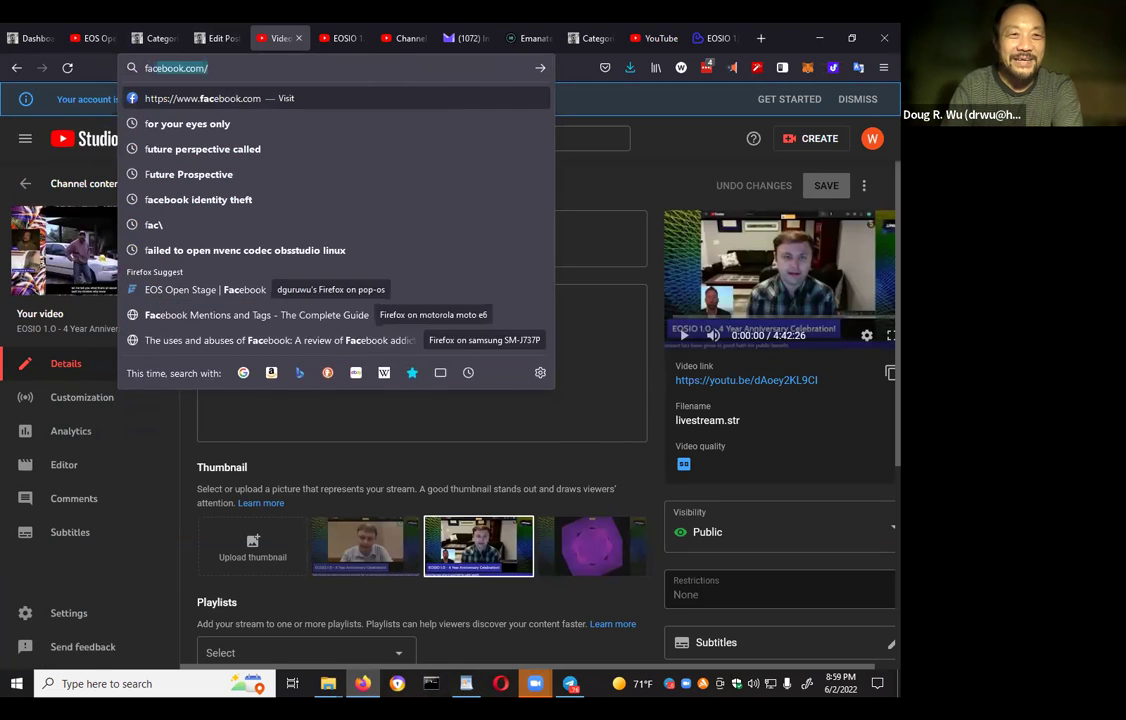
pyautogui.press('Return')
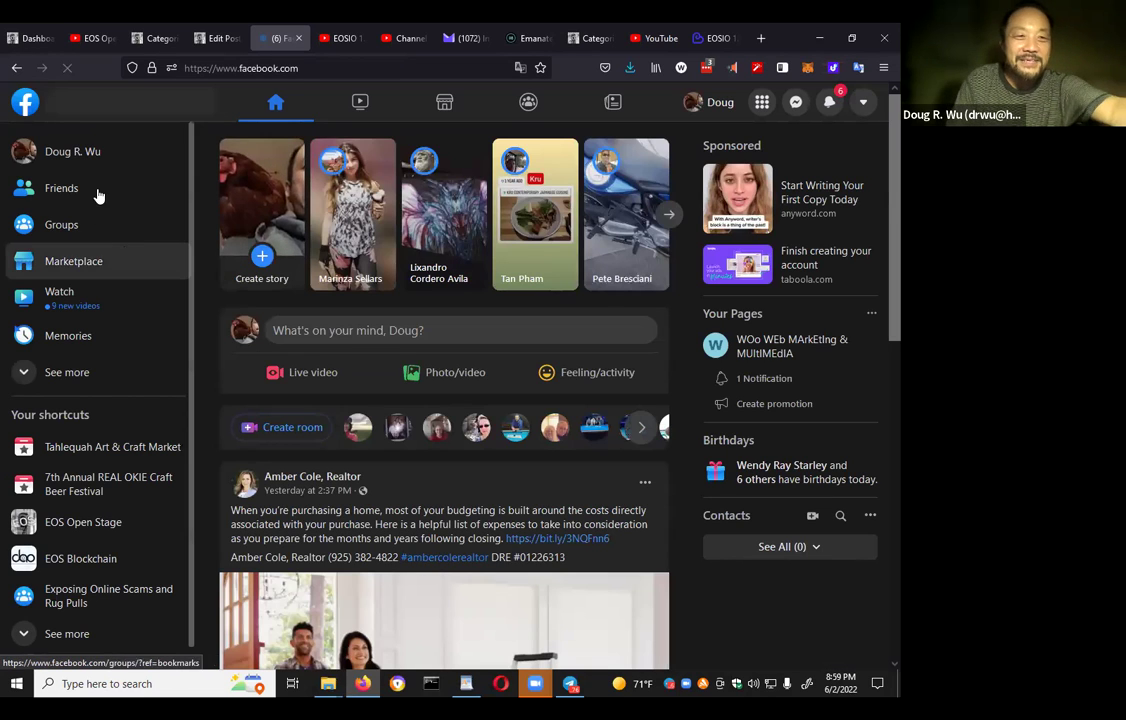
pyautogui.click(68, 151)
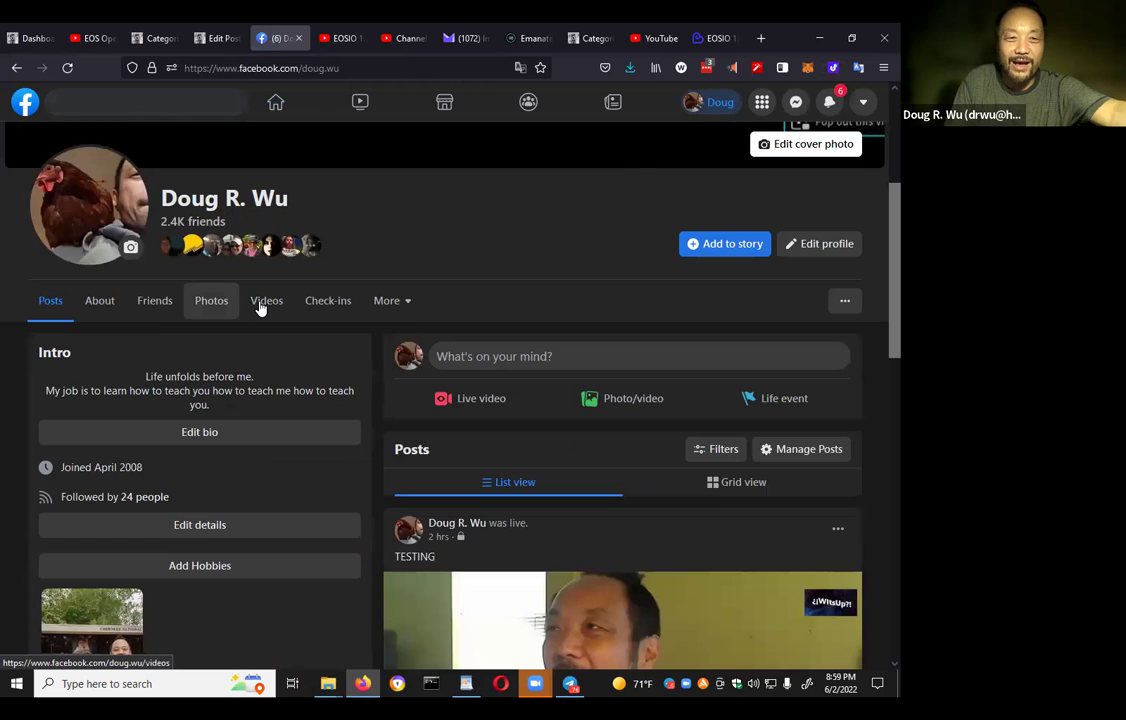
pyautogui.click(259, 303)
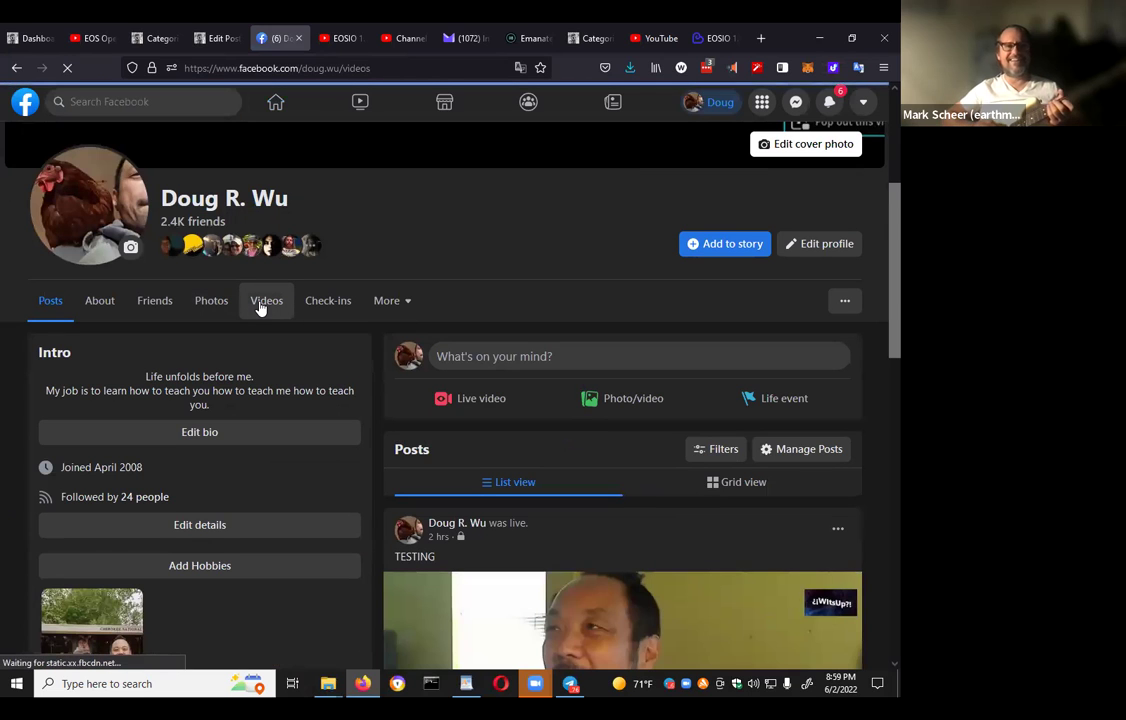
pyautogui.scroll(-3, 286, 317)
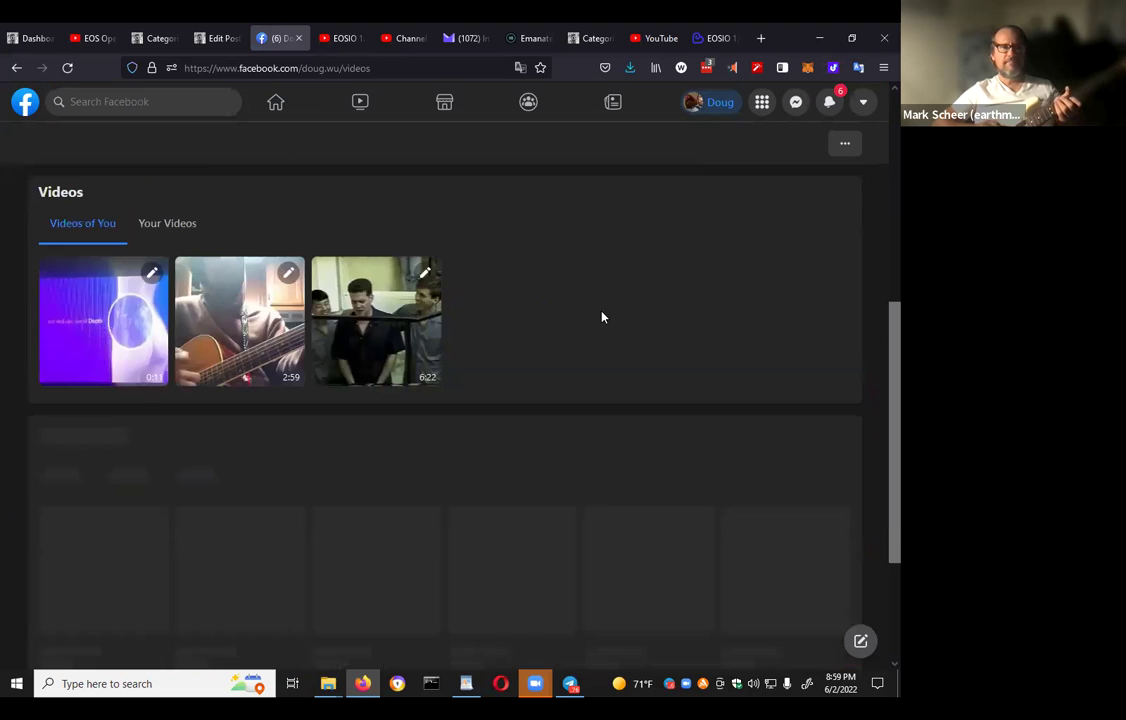
# - Filter to your own uploaded videos and play the blue-jacket video from the grid
pyautogui.click(161, 235)
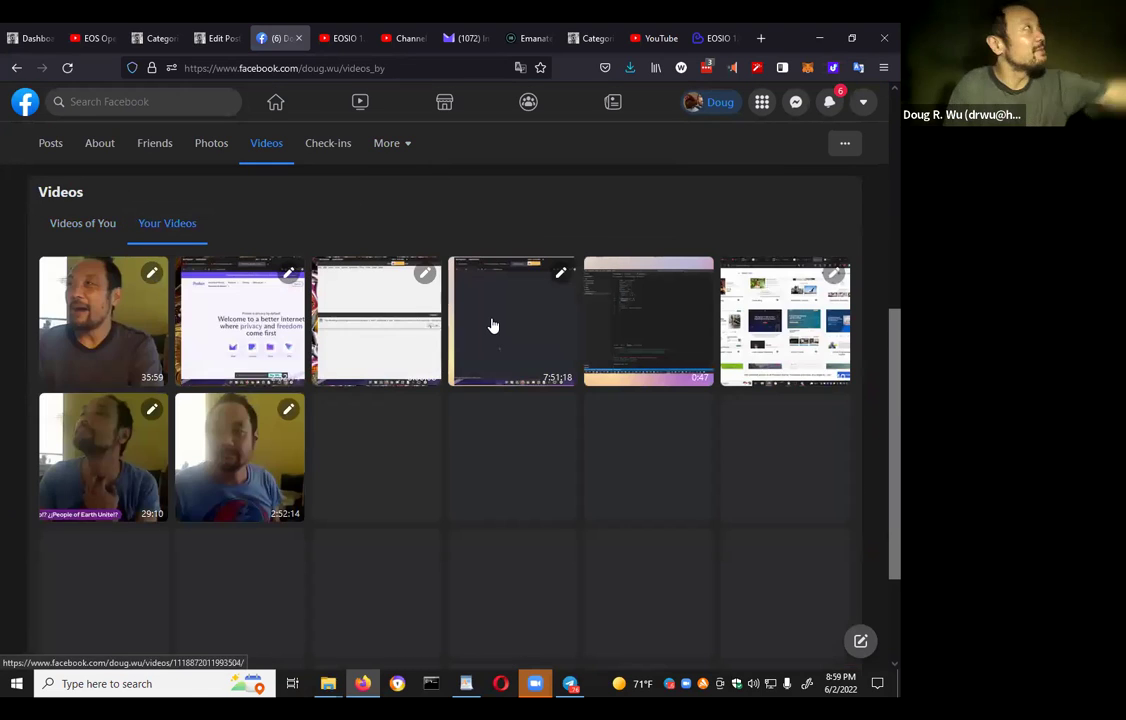
pyautogui.scroll(-5, 469, 356)
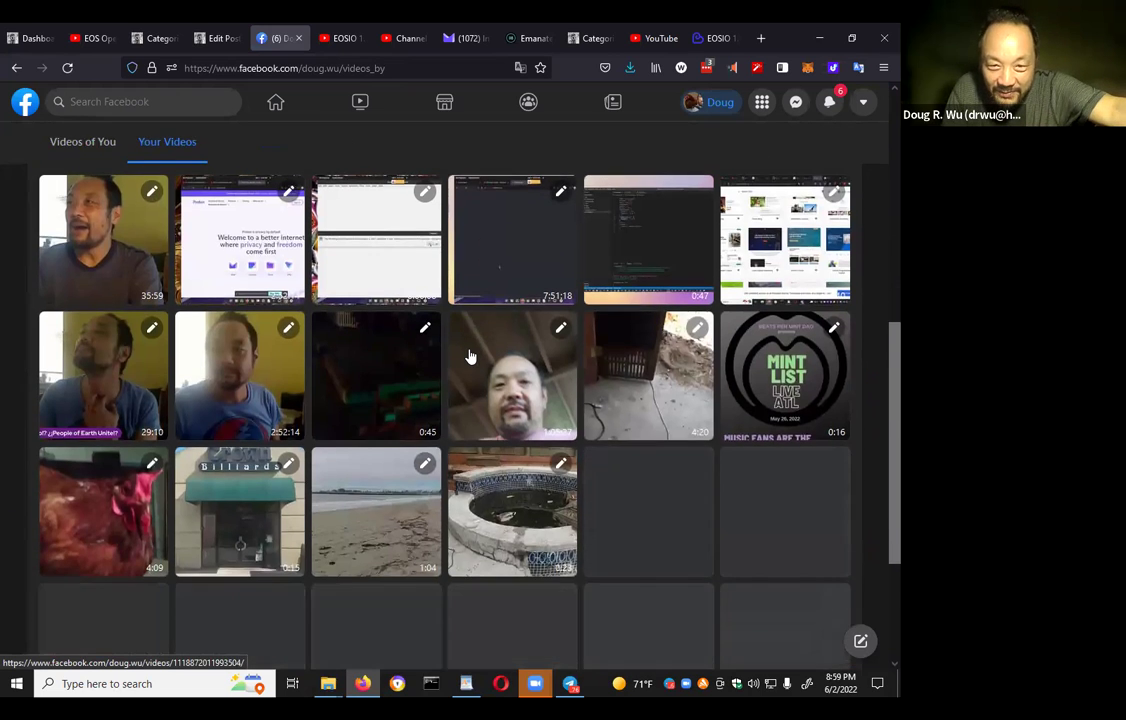
pyautogui.scroll(-1, 469, 356)
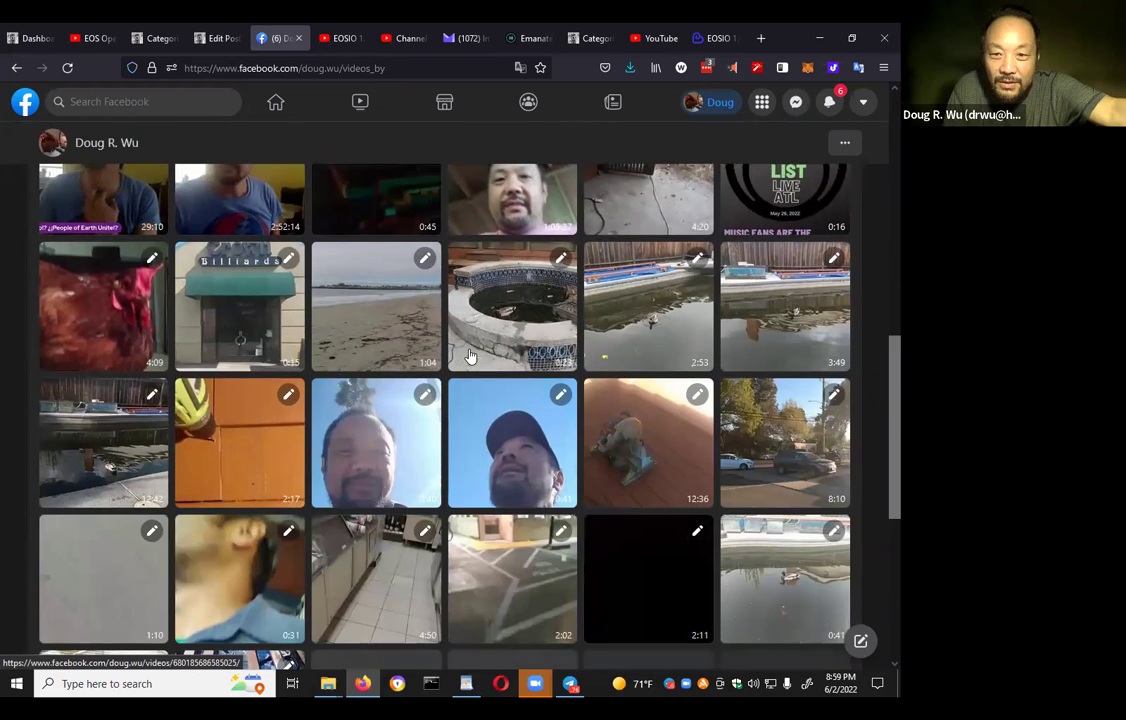
pyautogui.scroll(-2, 283, 325)
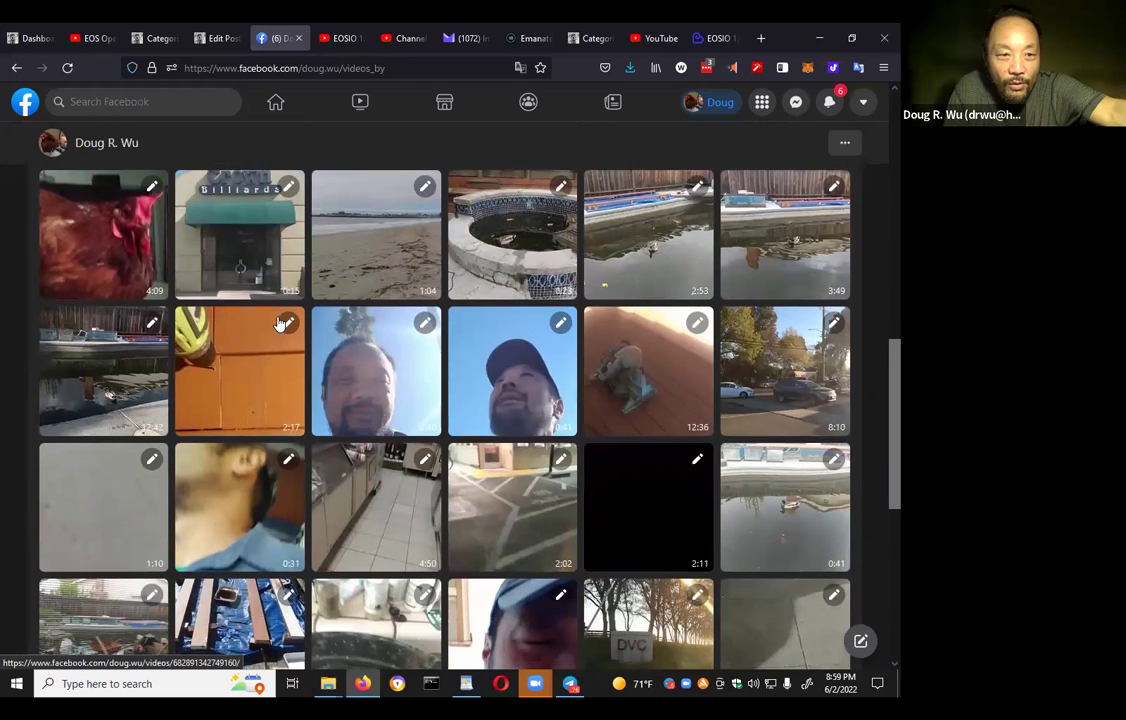
pyautogui.scroll(-3, 283, 325)
pyautogui.scroll(-5, 281, 323)
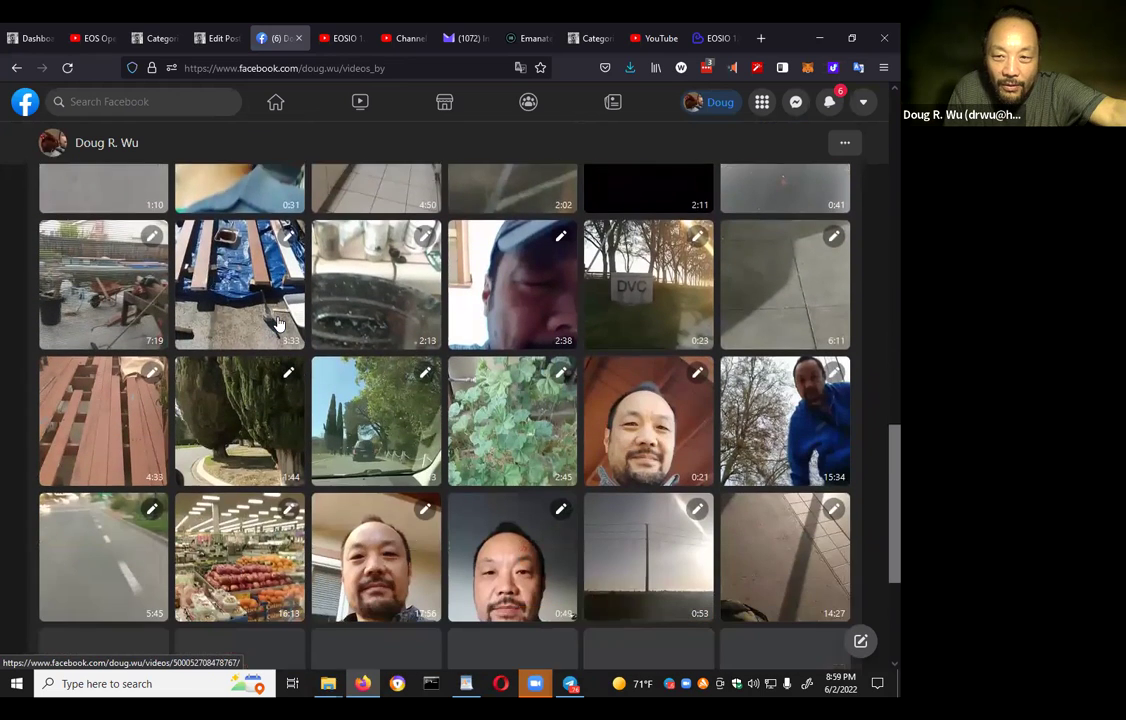
pyautogui.scroll(-1, 280, 323)
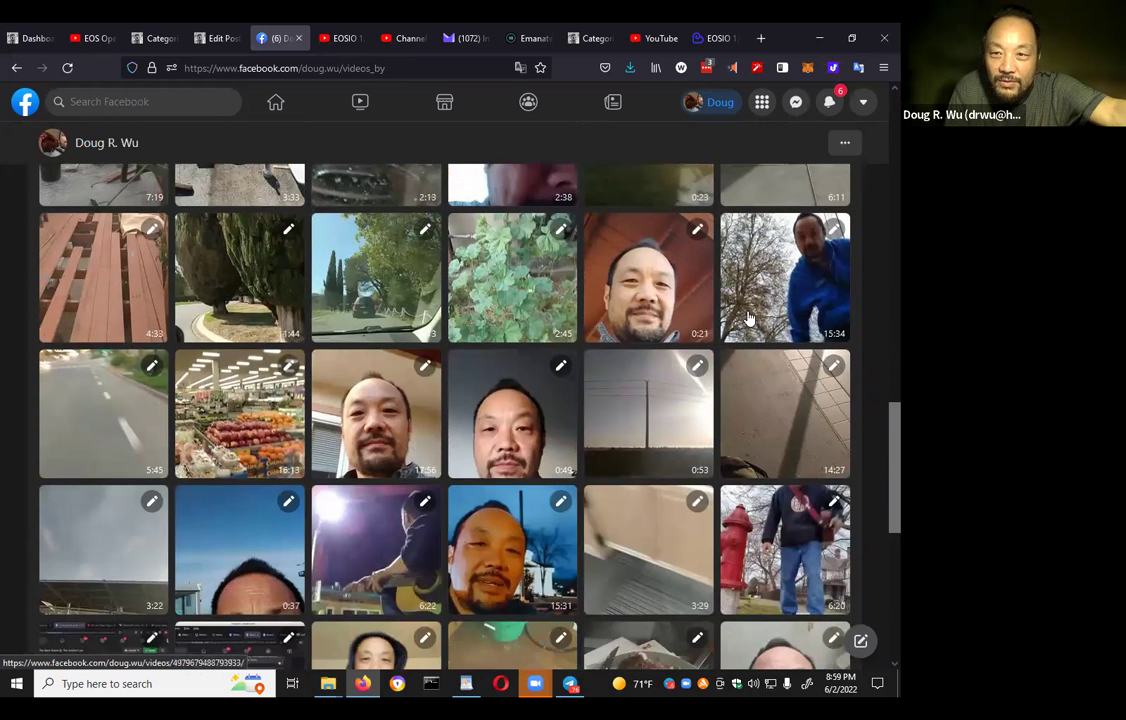
pyautogui.click(757, 294)
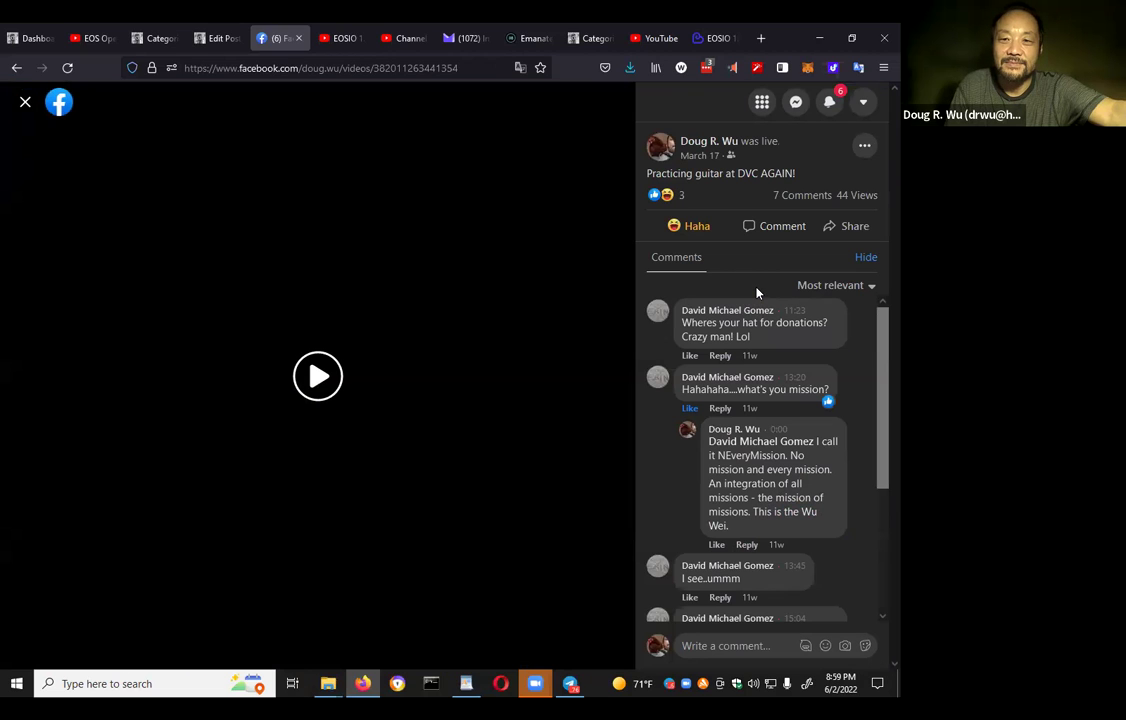
pyautogui.click(304, 277)
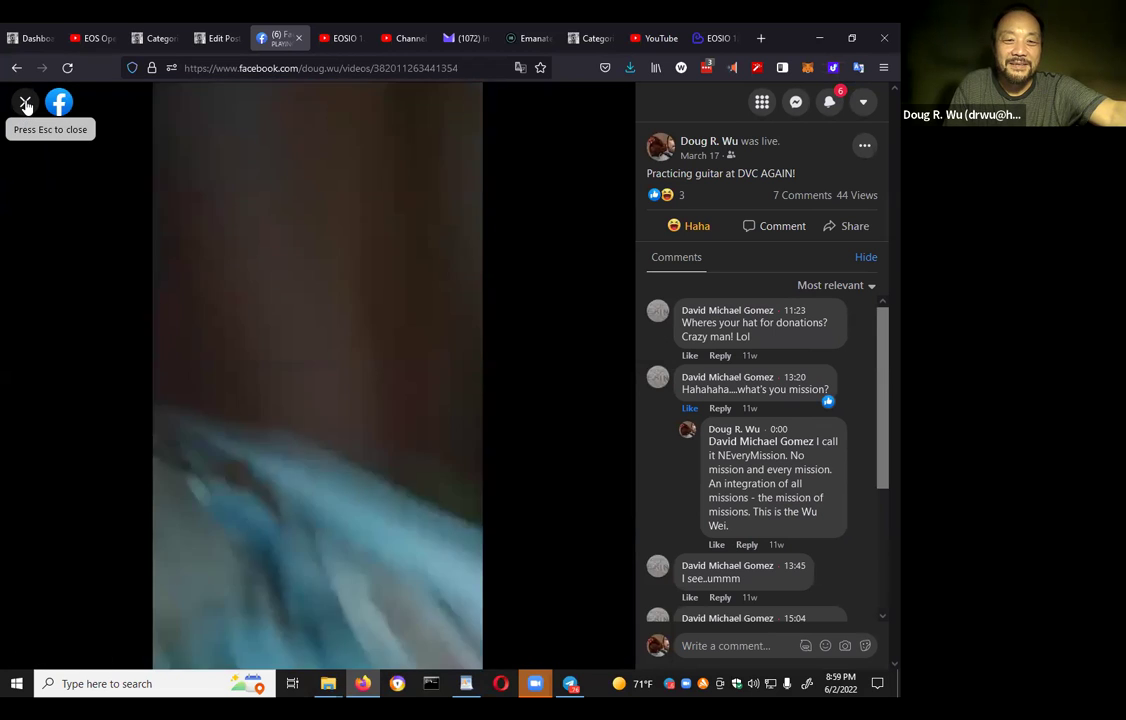
# - Close the live video viewer and open the 6:20 fire-hydrant guitar video
pyautogui.click(26, 104)
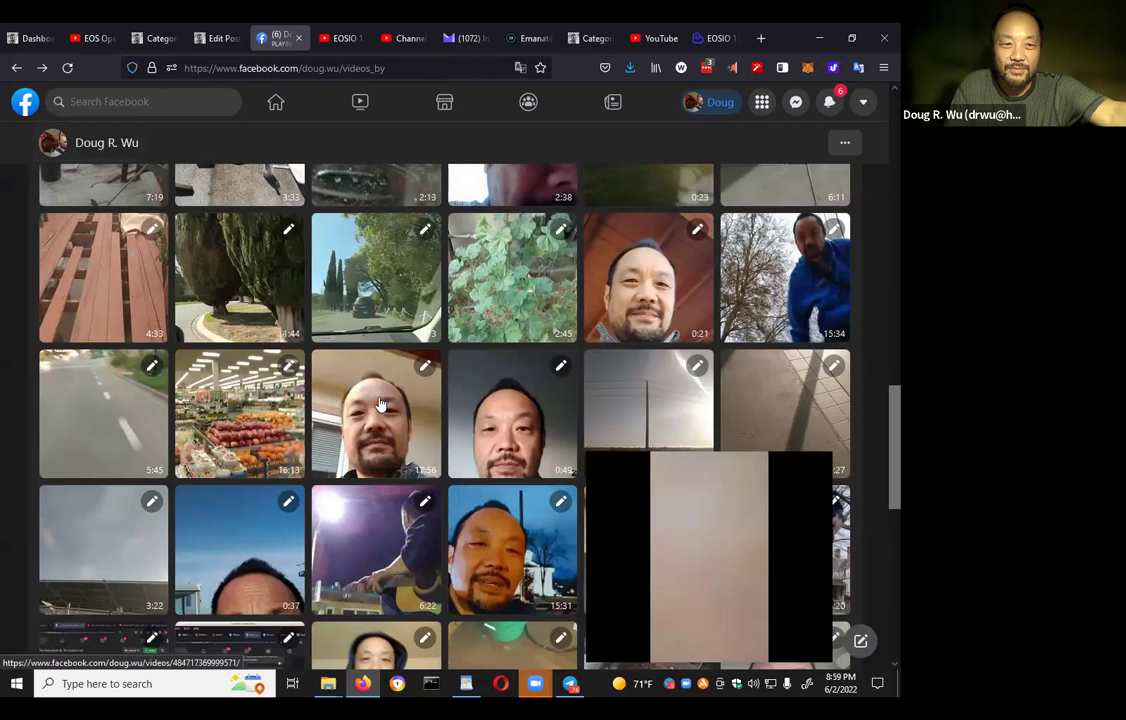
pyautogui.scroll(-3, 578, 433)
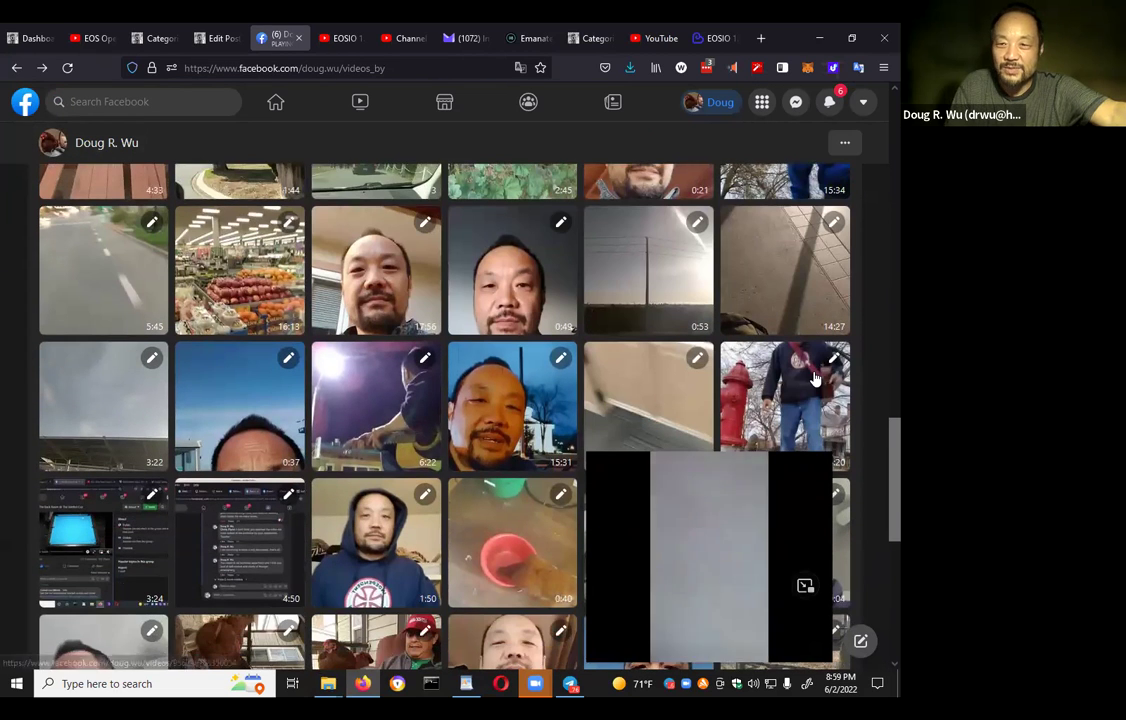
pyautogui.click(710, 540)
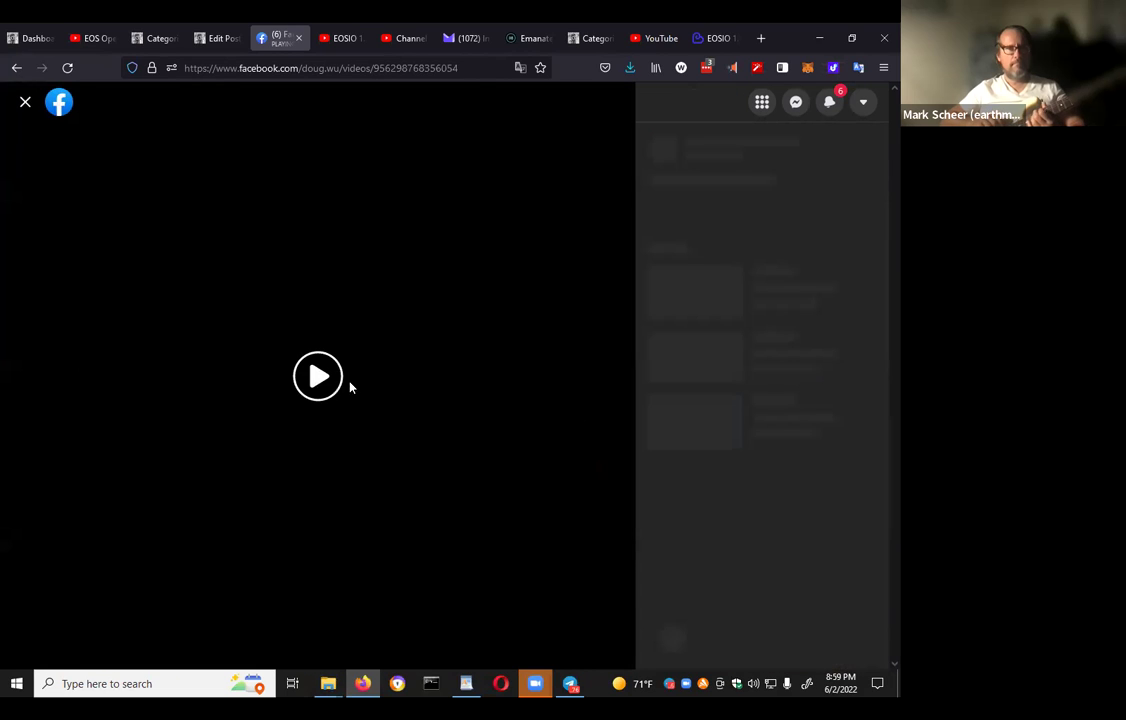
# - Play the fire-hydrant guitar video and skip ahead to around 5:11
pyautogui.click(347, 380)
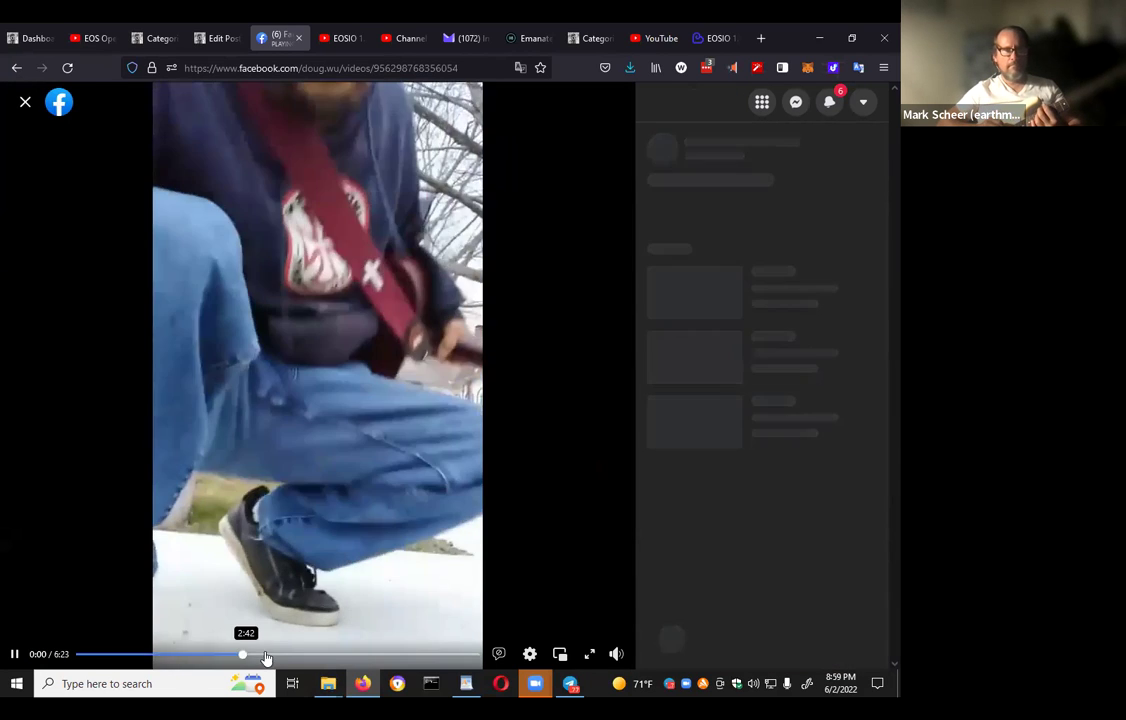
pyautogui.click(243, 655)
pyautogui.click(280, 655)
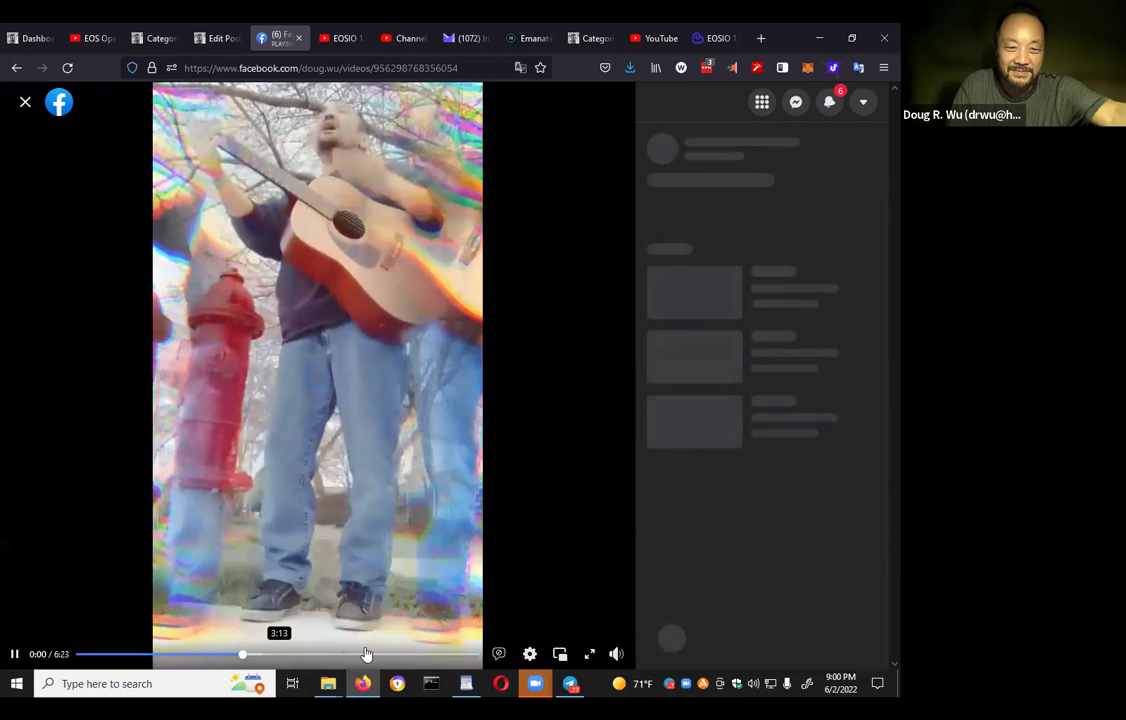
pyautogui.click(368, 655)
pyautogui.click(438, 655)
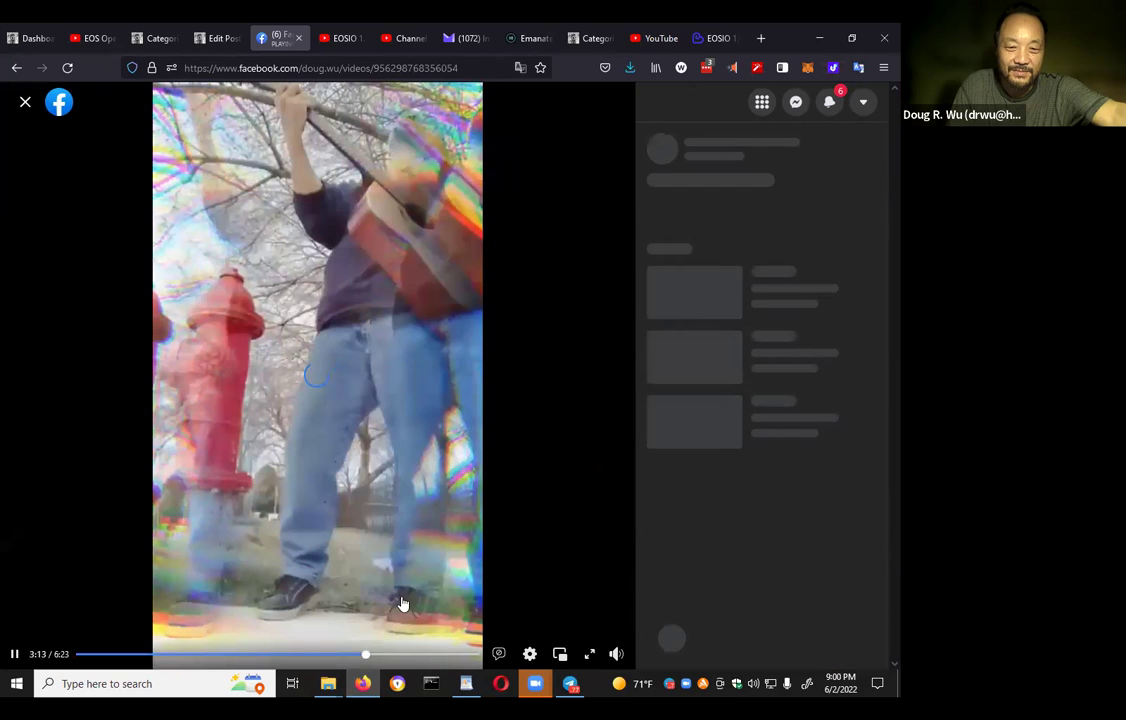
# - Close it and the mini-player, then play the 3:29 'Closing the library - historic event!' video
pyautogui.click(26, 104)
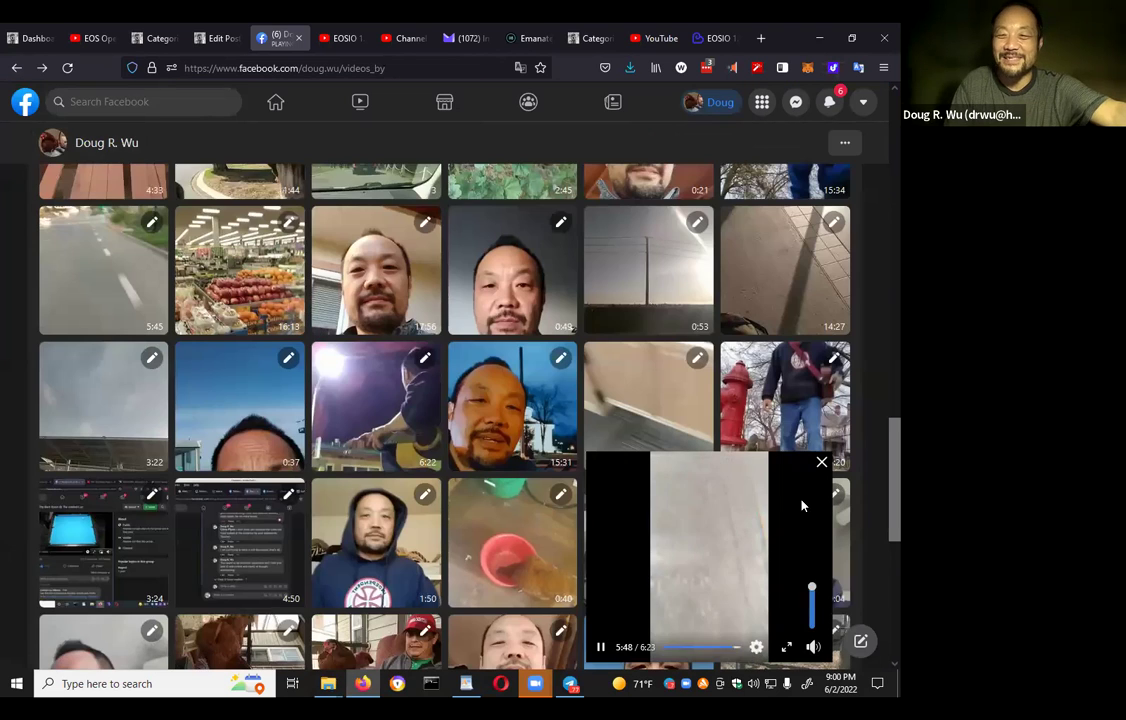
pyautogui.click(820, 464)
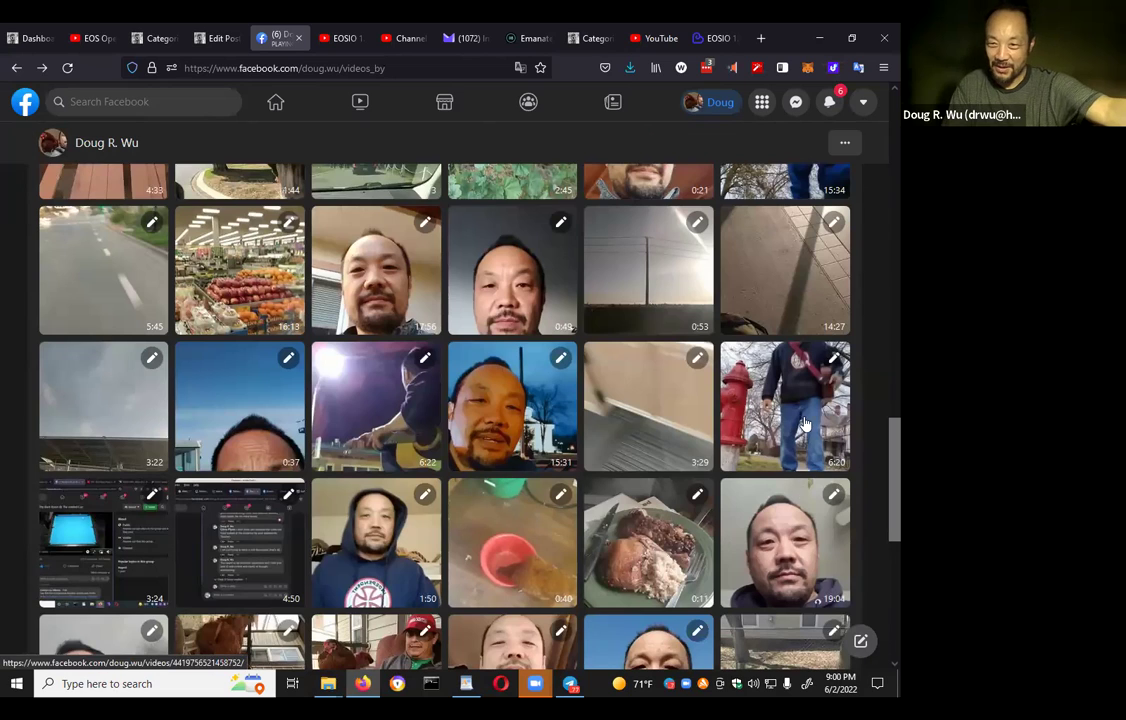
pyautogui.click(660, 410)
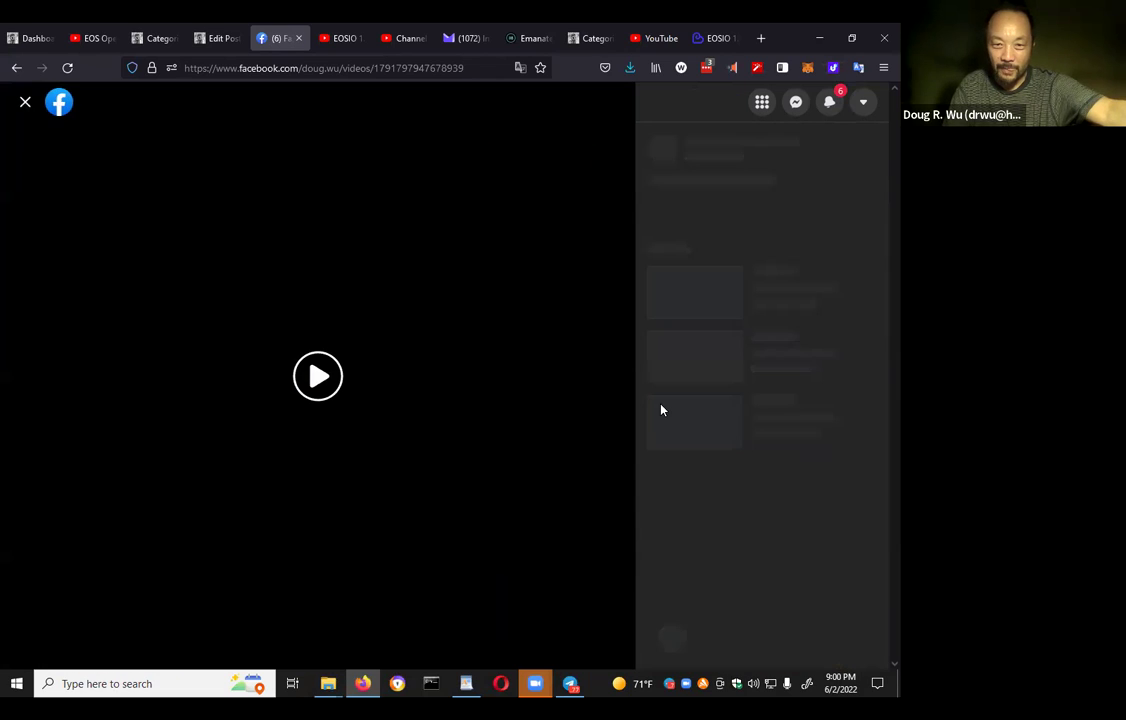
pyautogui.click(297, 400)
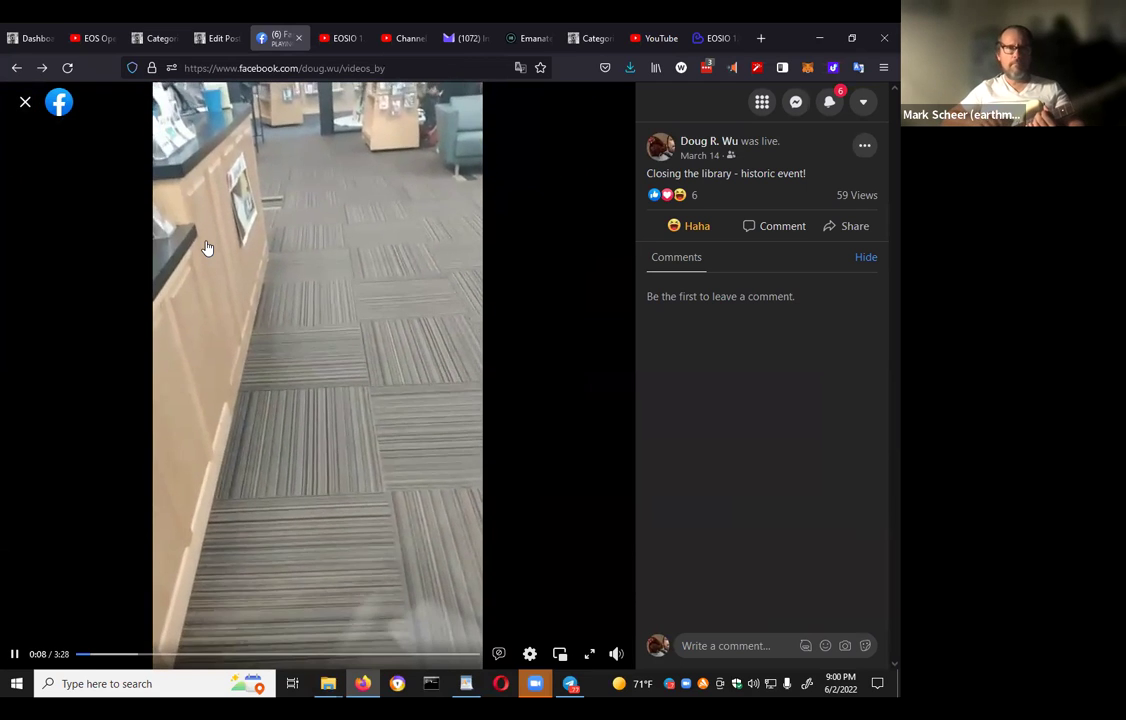
pyautogui.press('Escape')
# - Dismiss the floating mini-player and scroll through the profile's full video grid
pyautogui.scroll(-1, 800, 459)
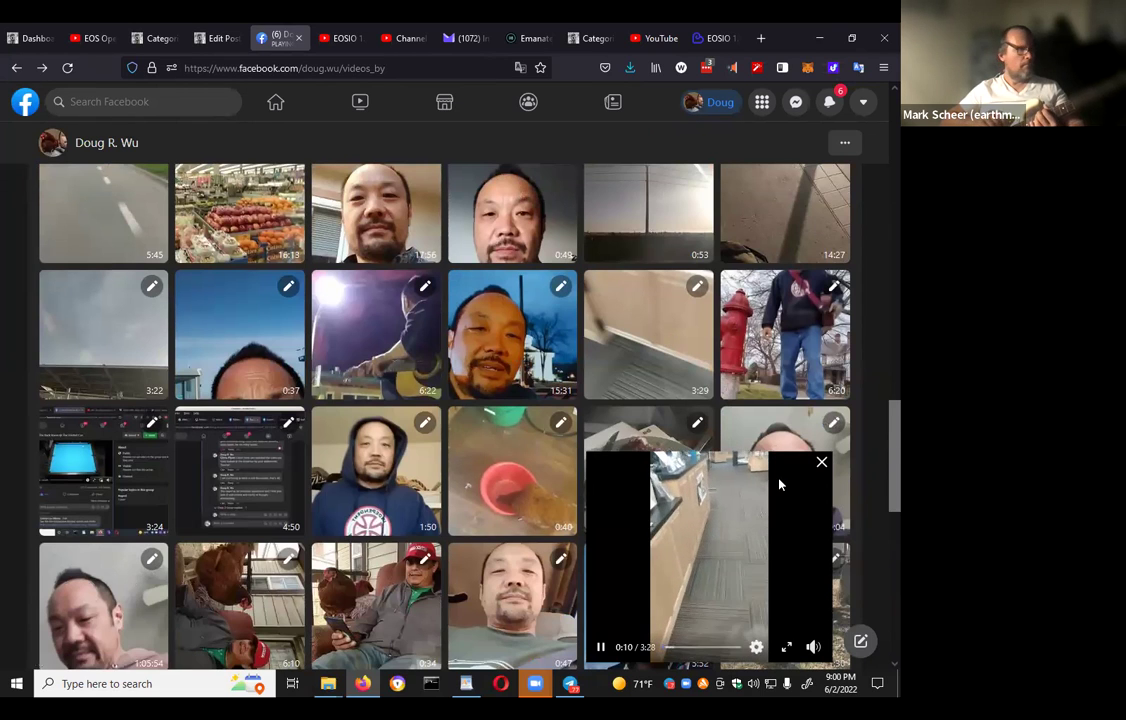
pyautogui.scroll(-3, 368, 593)
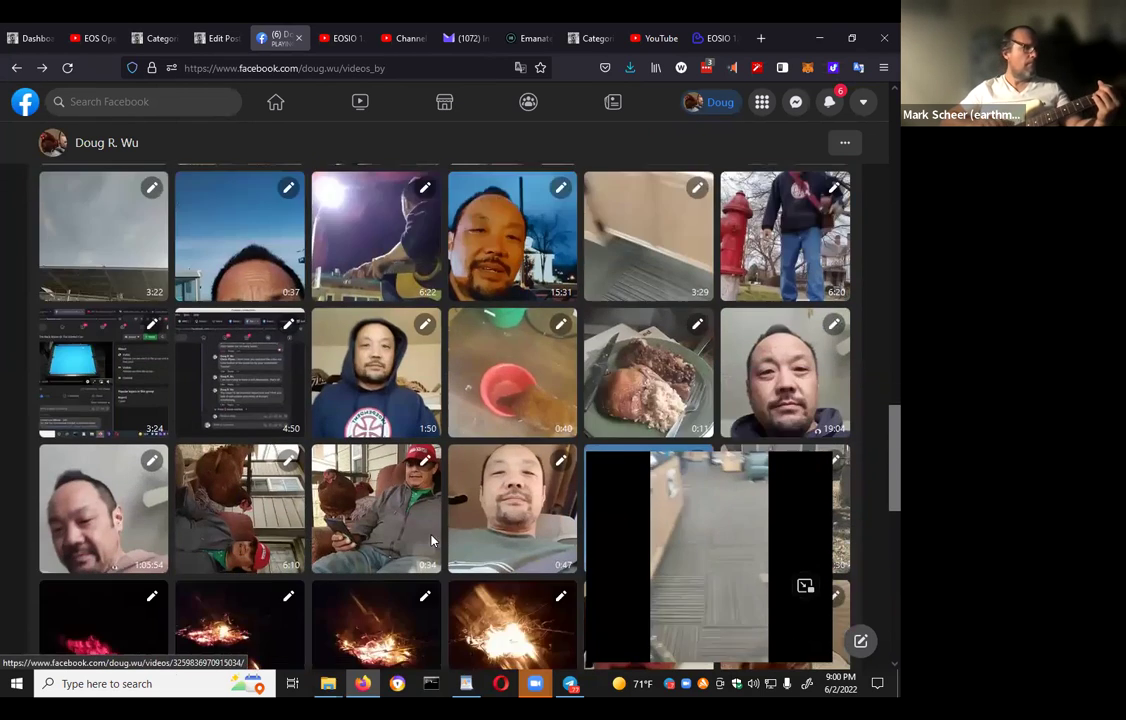
pyautogui.click(822, 462)
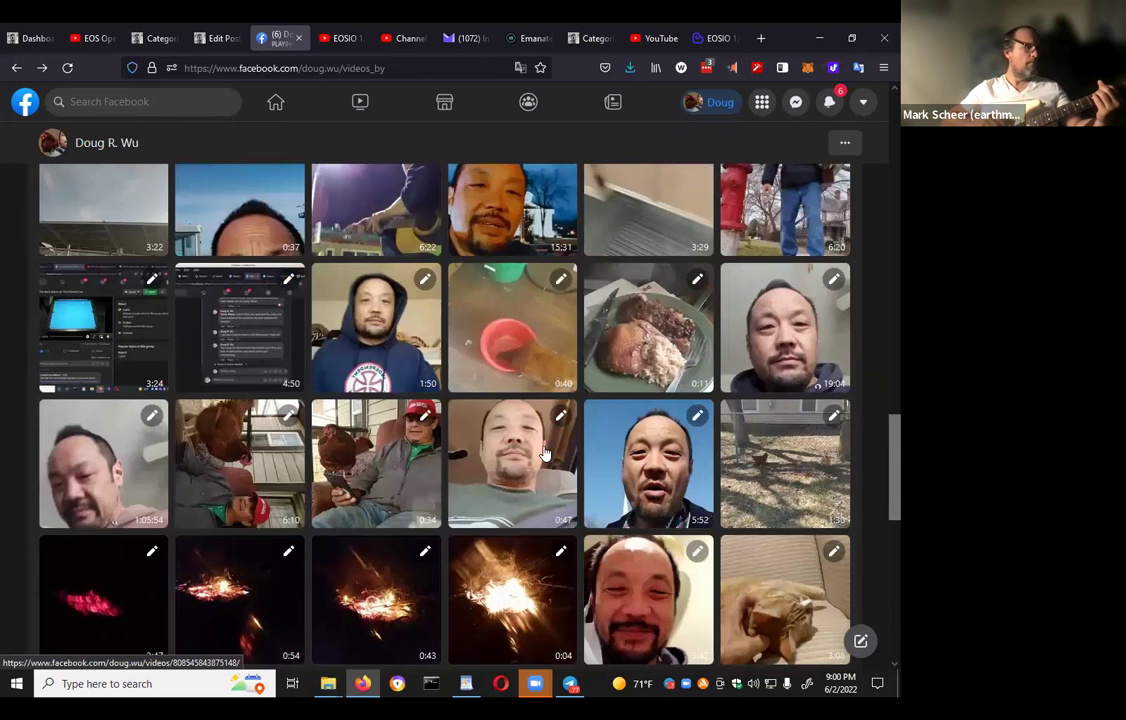
pyautogui.scroll(-1, 530, 440)
pyautogui.scroll(-1, 422, 392)
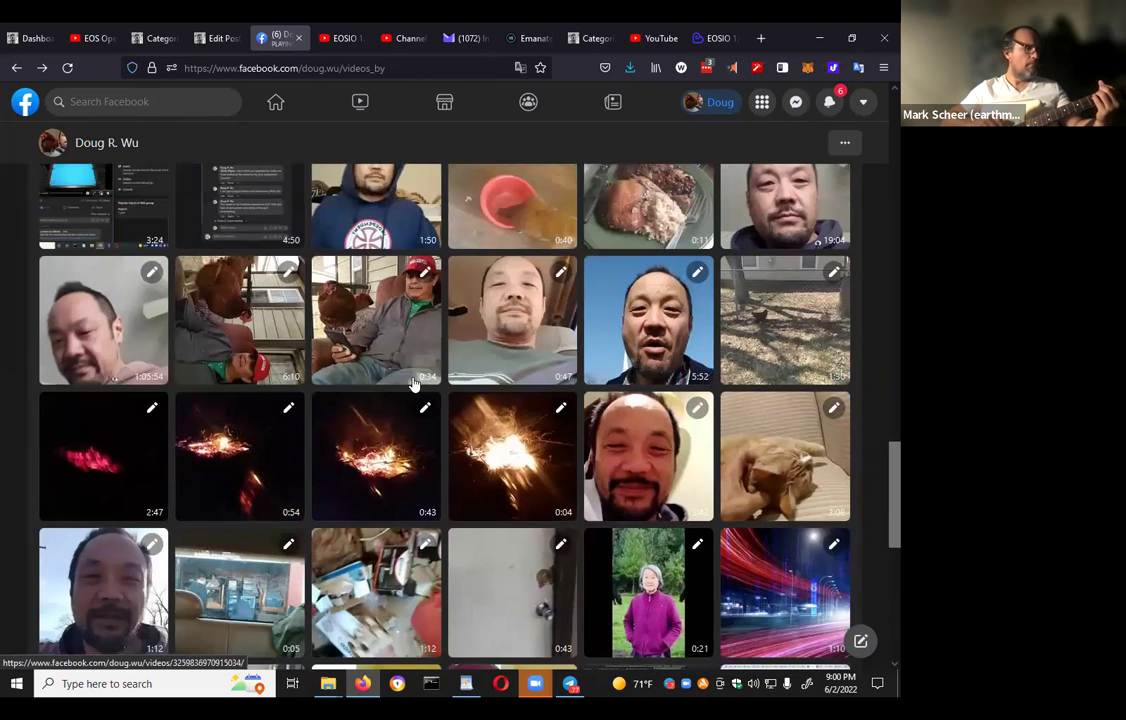
pyautogui.scroll(-2, 414, 385)
pyautogui.scroll(-5, 414, 383)
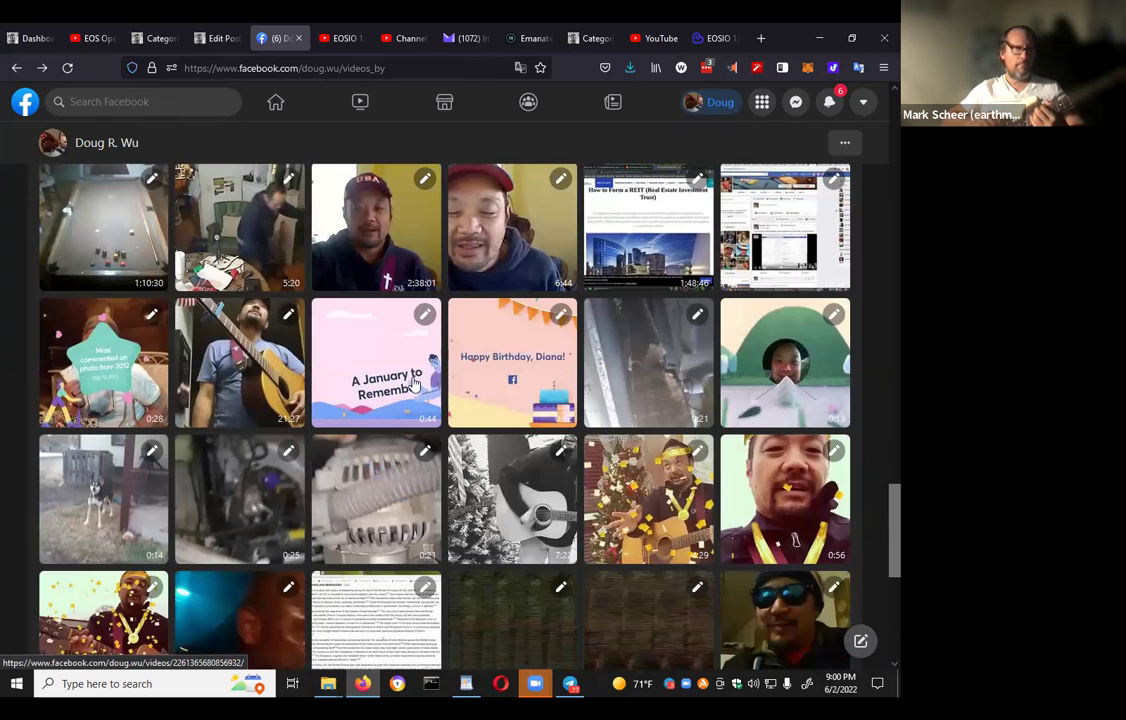
pyautogui.scroll(-2, 414, 383)
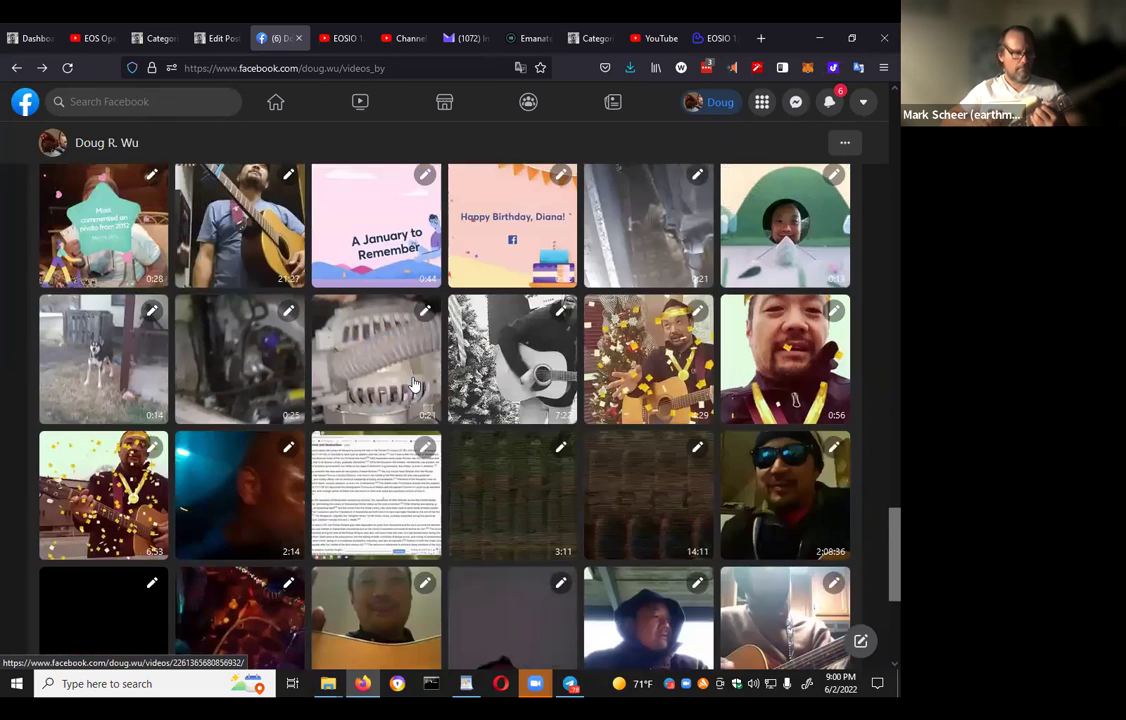
pyautogui.scroll(15, 414, 383)
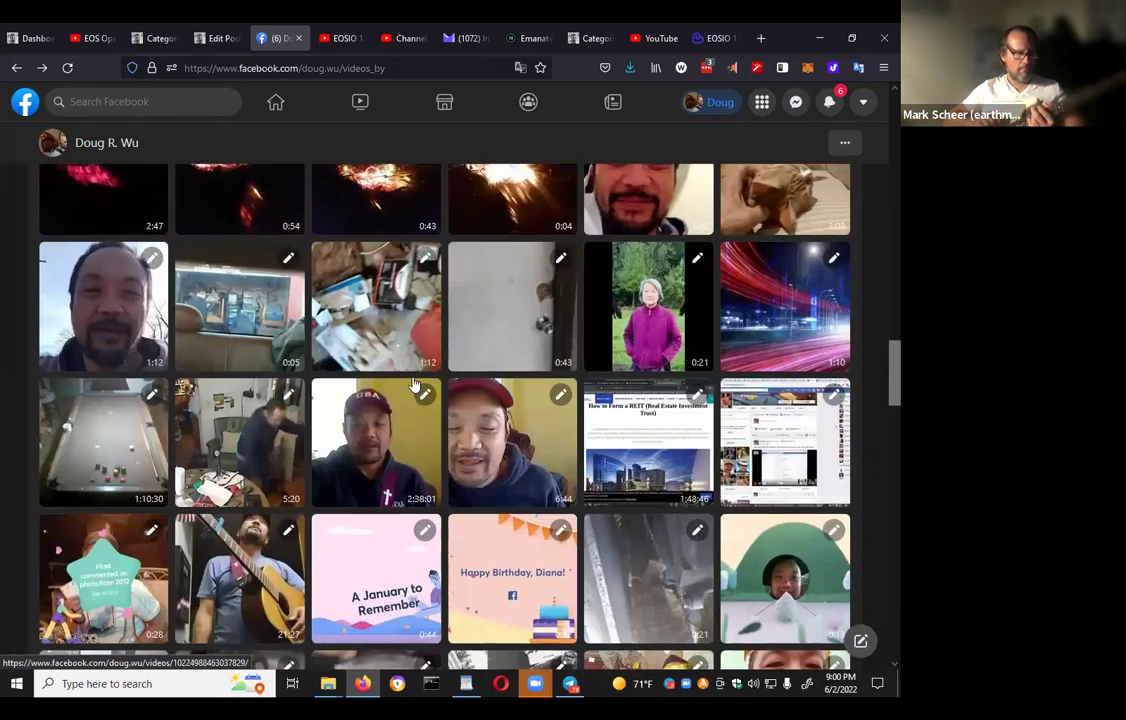
pyautogui.scroll(-5, 414, 383)
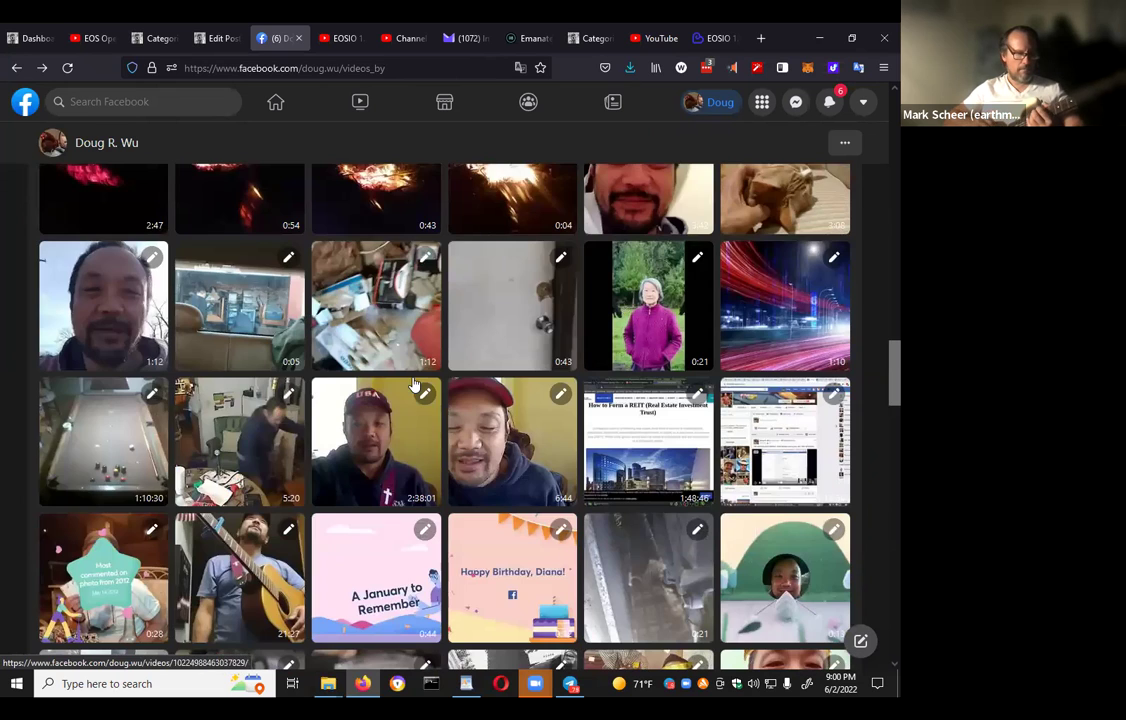
pyautogui.scroll(-1, 414, 383)
pyautogui.scroll(-2, 414, 383)
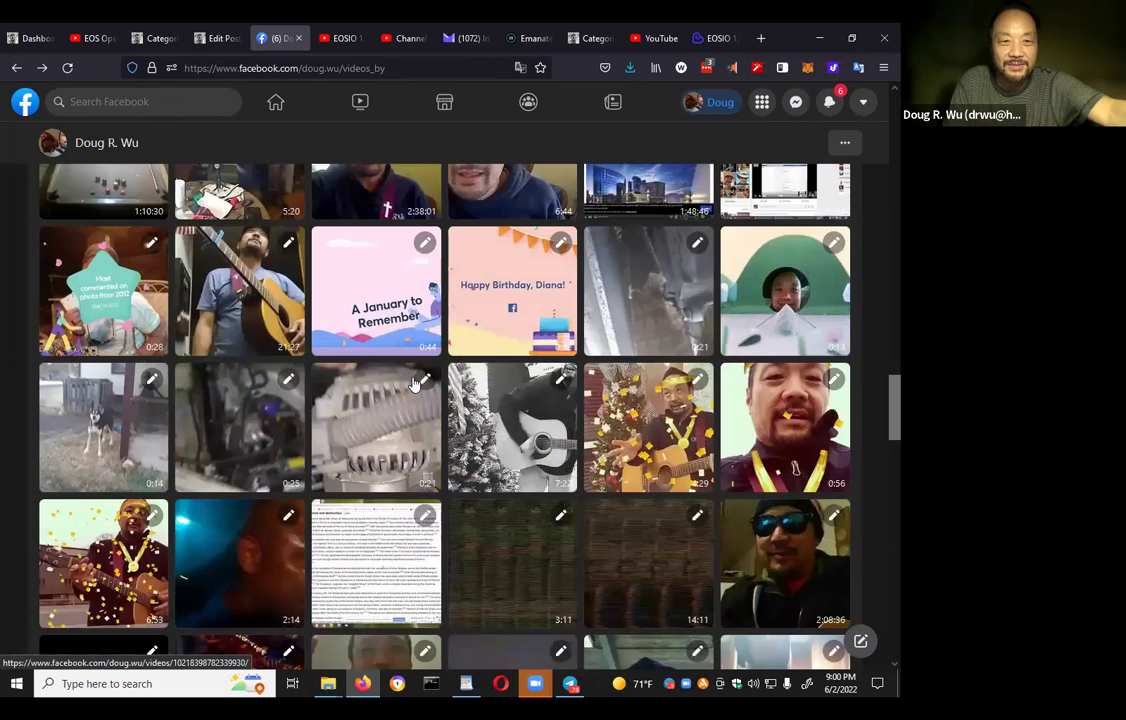
pyautogui.scroll(-4, 414, 383)
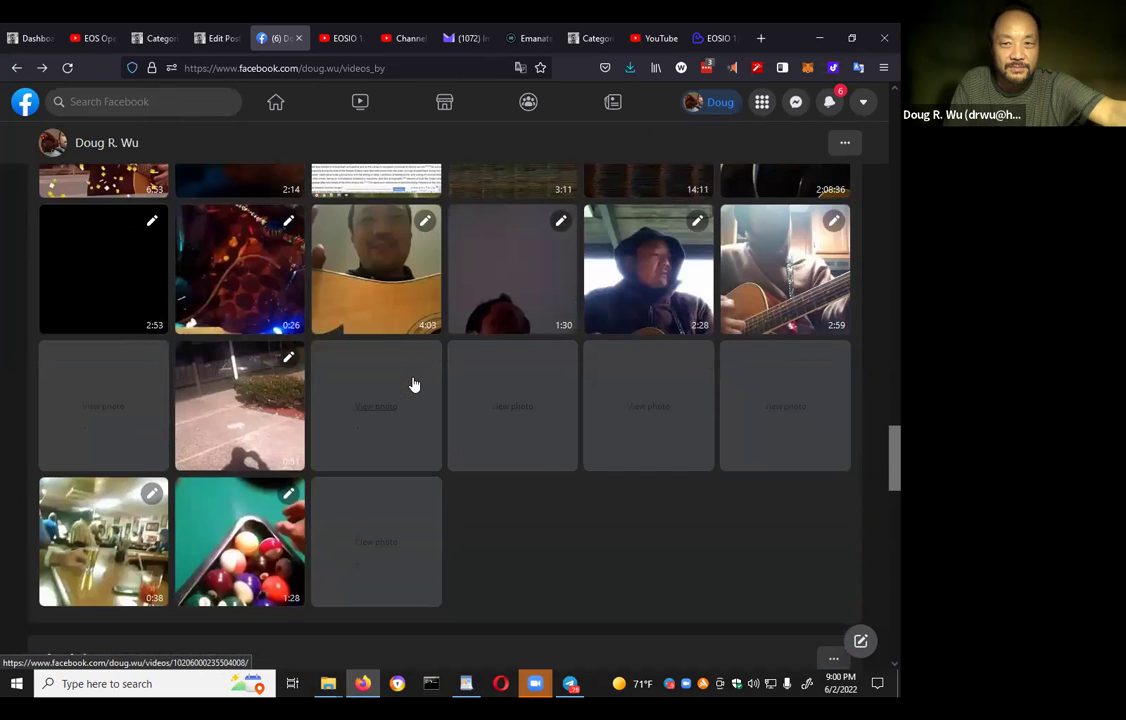
pyautogui.scroll(-10, 412, 383)
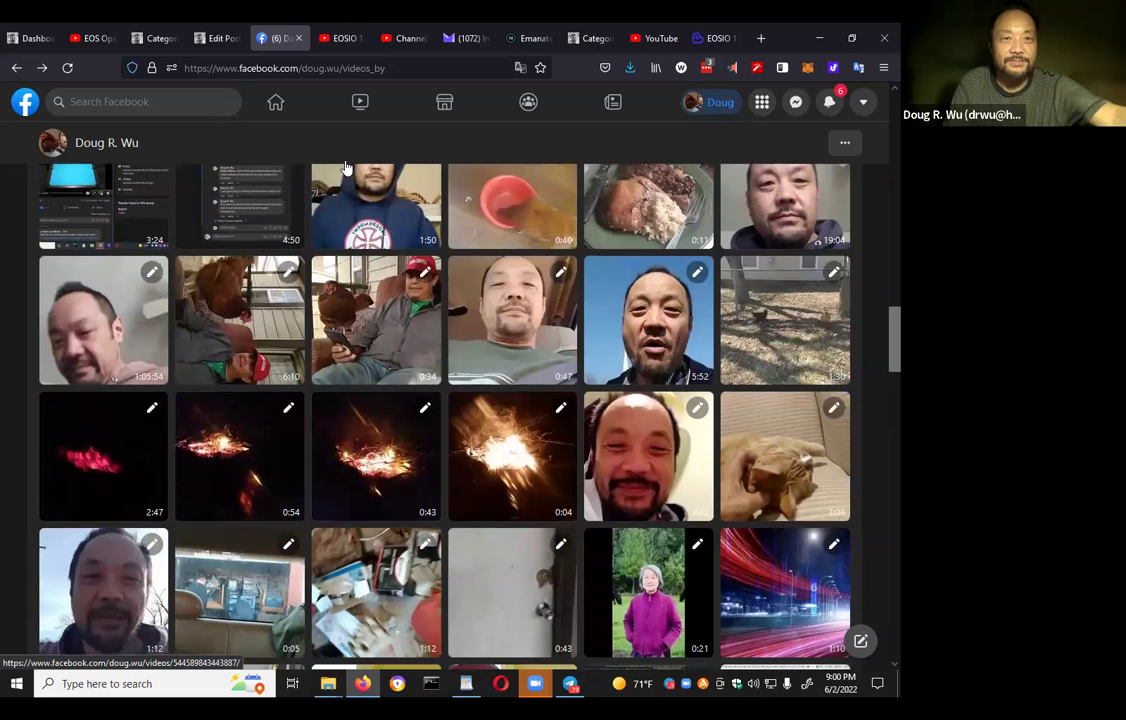
# - Enter 'you' in the address bar and load youtube.com in this tab
pyautogui.click(369, 68)
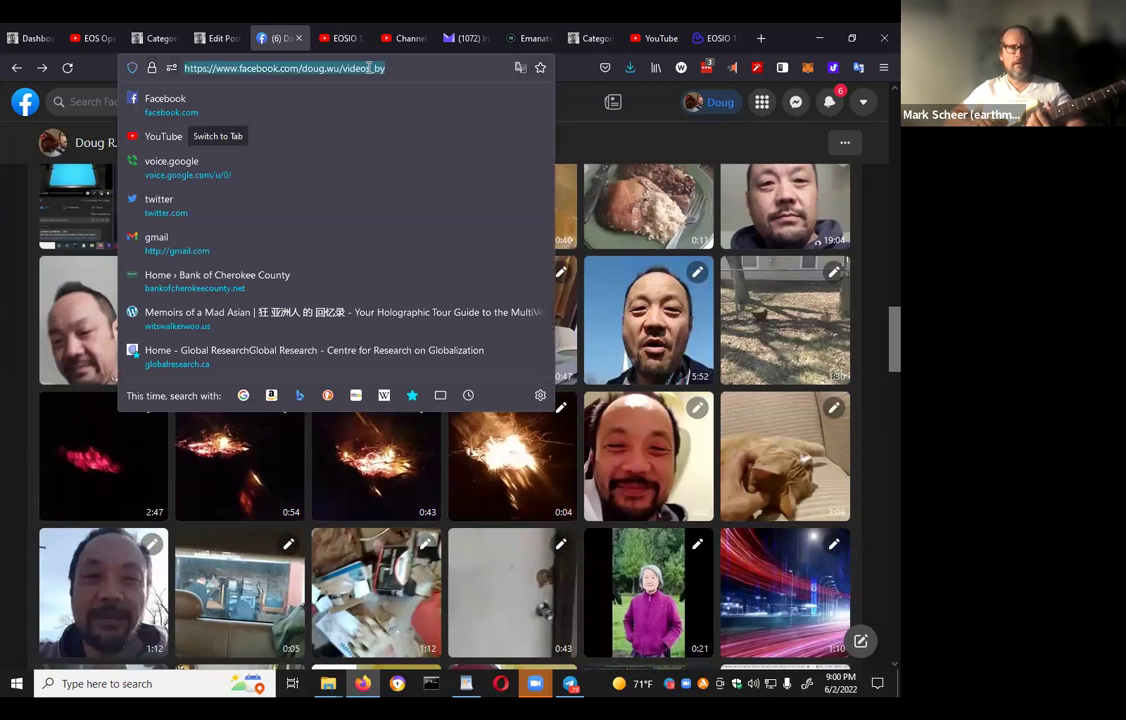
pyautogui.write('yu')
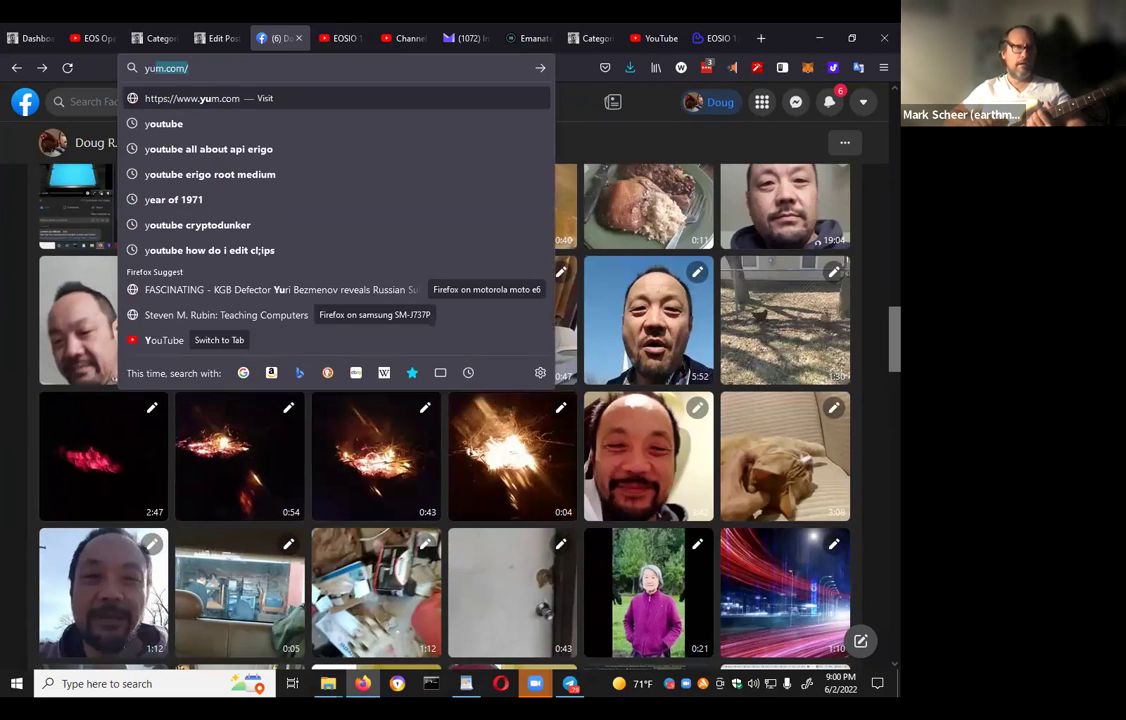
pyautogui.press('BackSpace')
pyautogui.press('BackSpace')
pyautogui.write('ou')
pyautogui.press('Return')
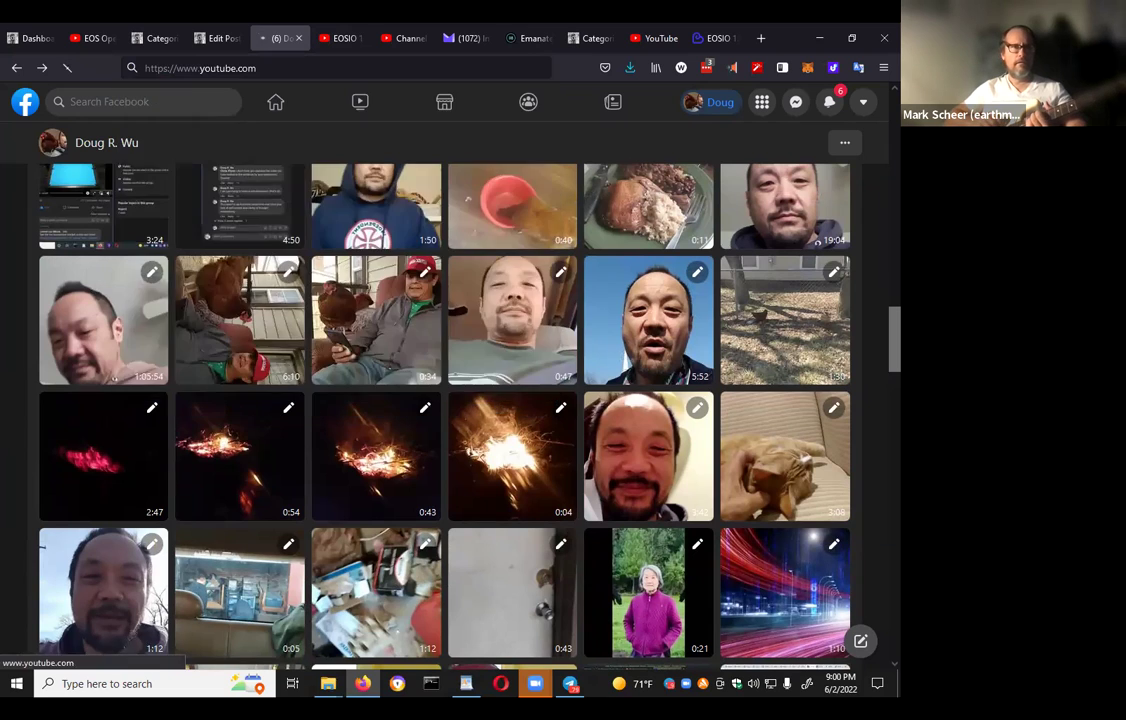
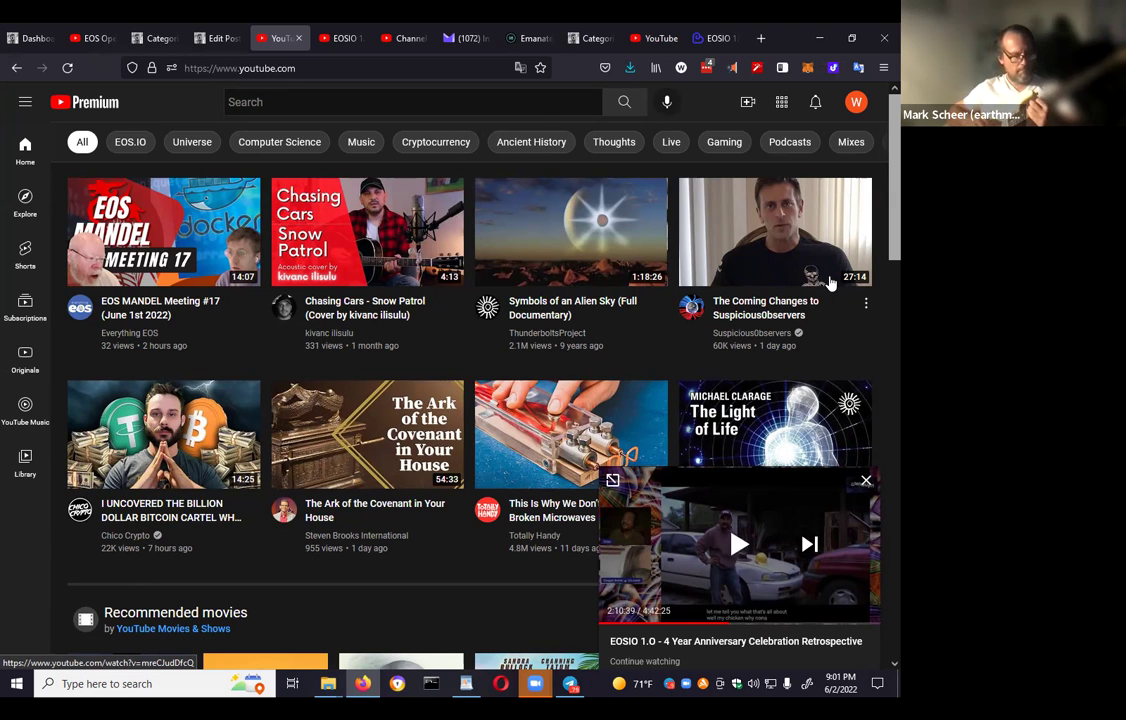
# - Switch YouTube to another channel account and bring up the EOSIO 1.0 anniversary retrospective video
pyautogui.click(854, 104)
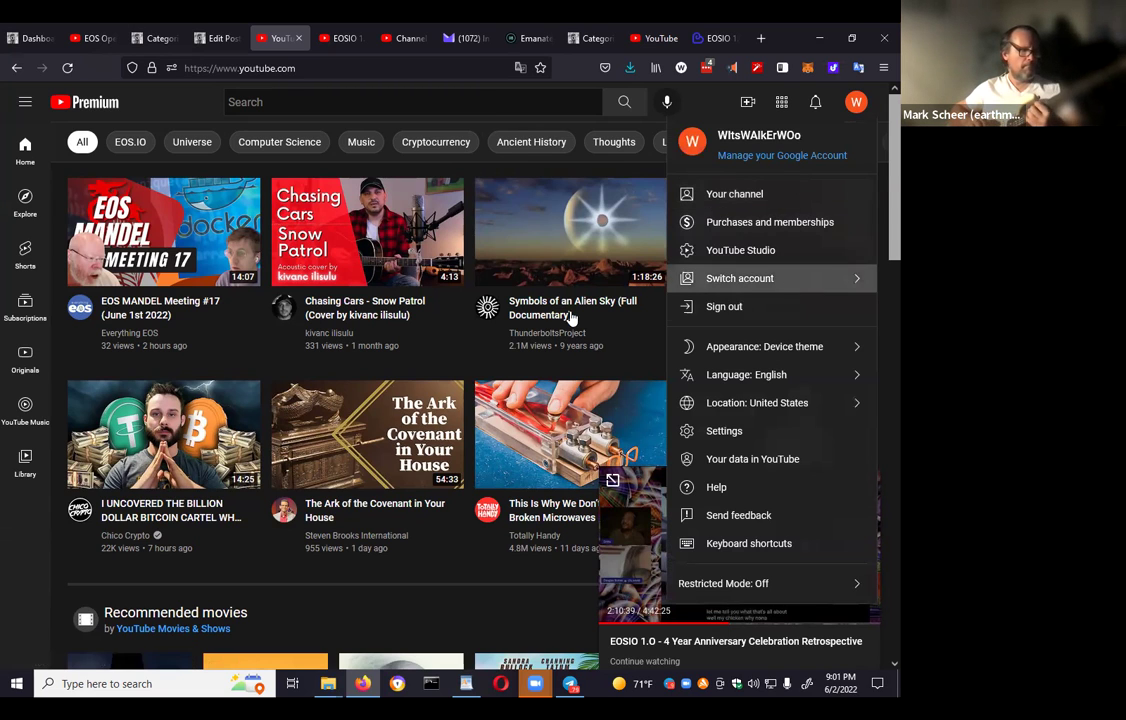
pyautogui.click(790, 288)
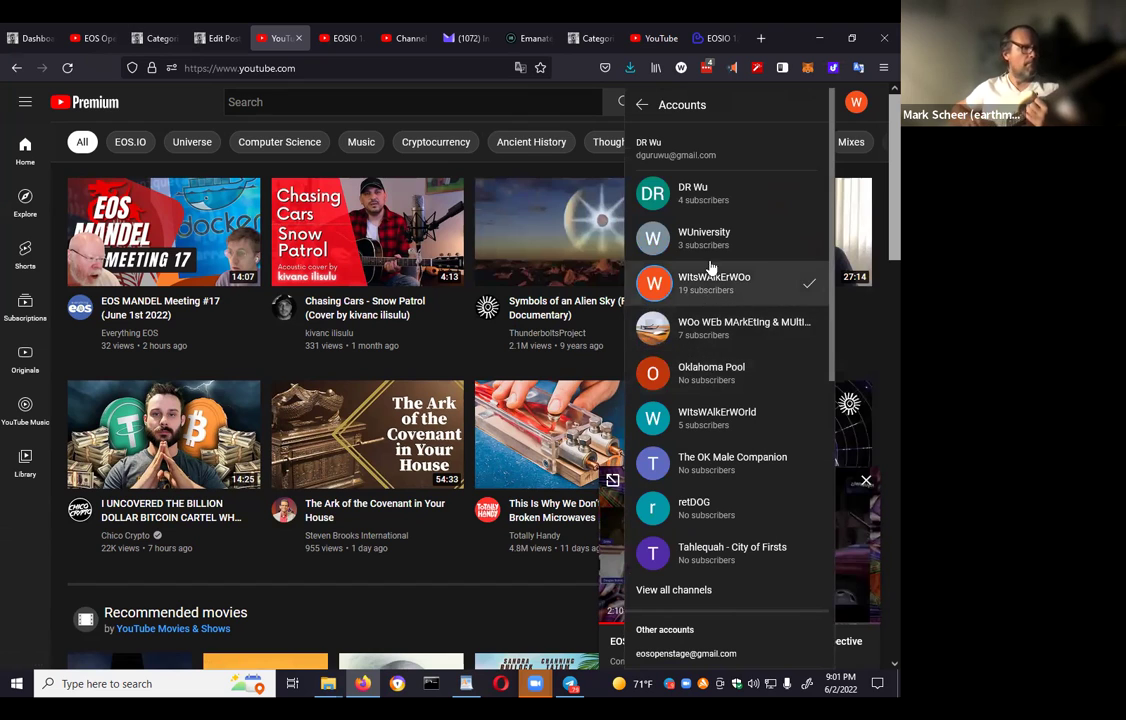
pyautogui.click(707, 207)
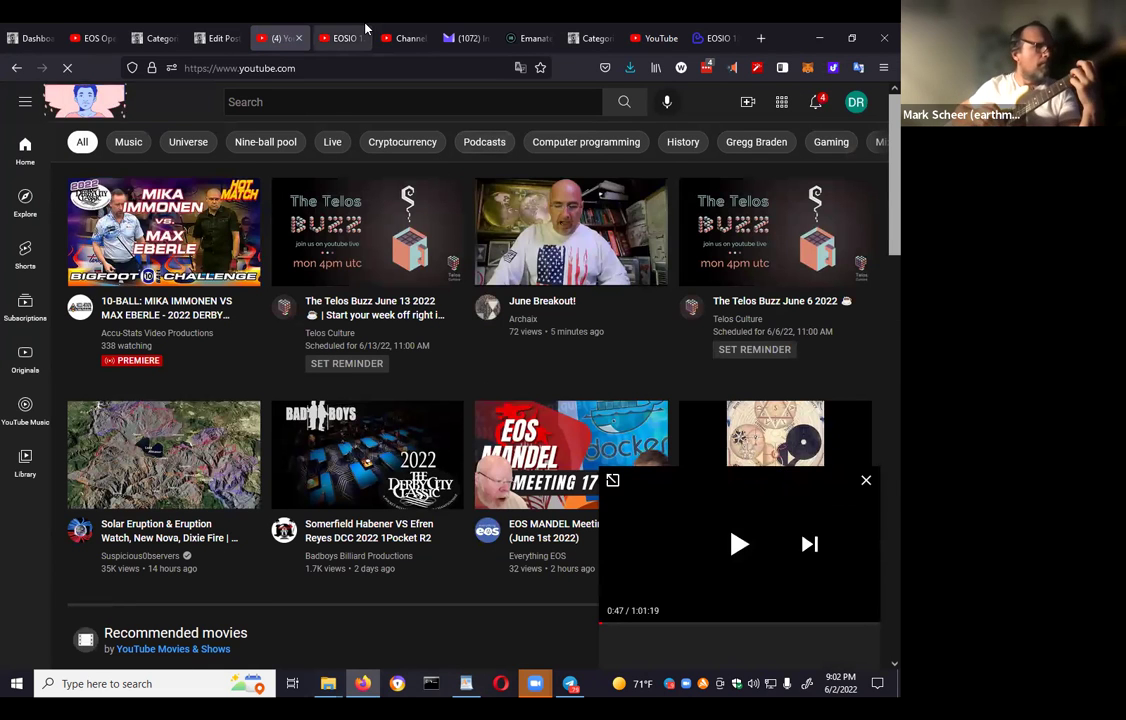
pyautogui.hotkey('ctrl', 'Tab')
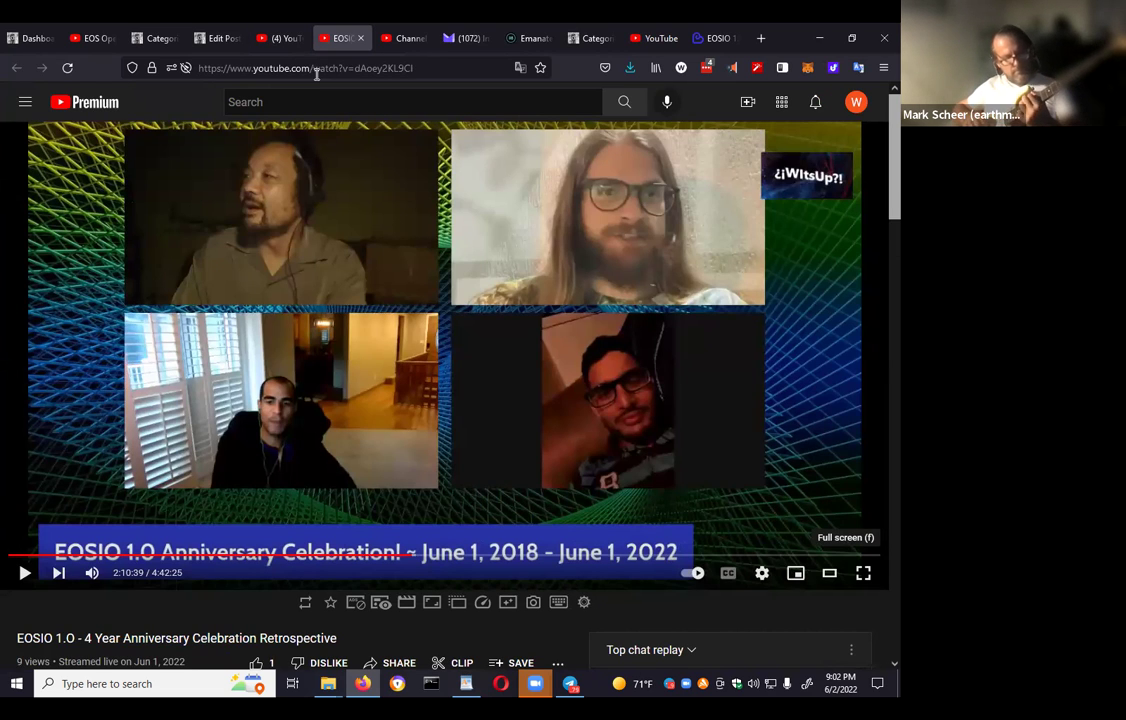
# - Load facebook.com from the address bar
pyautogui.click(316, 73)
pyautogui.write('facebook.com/')
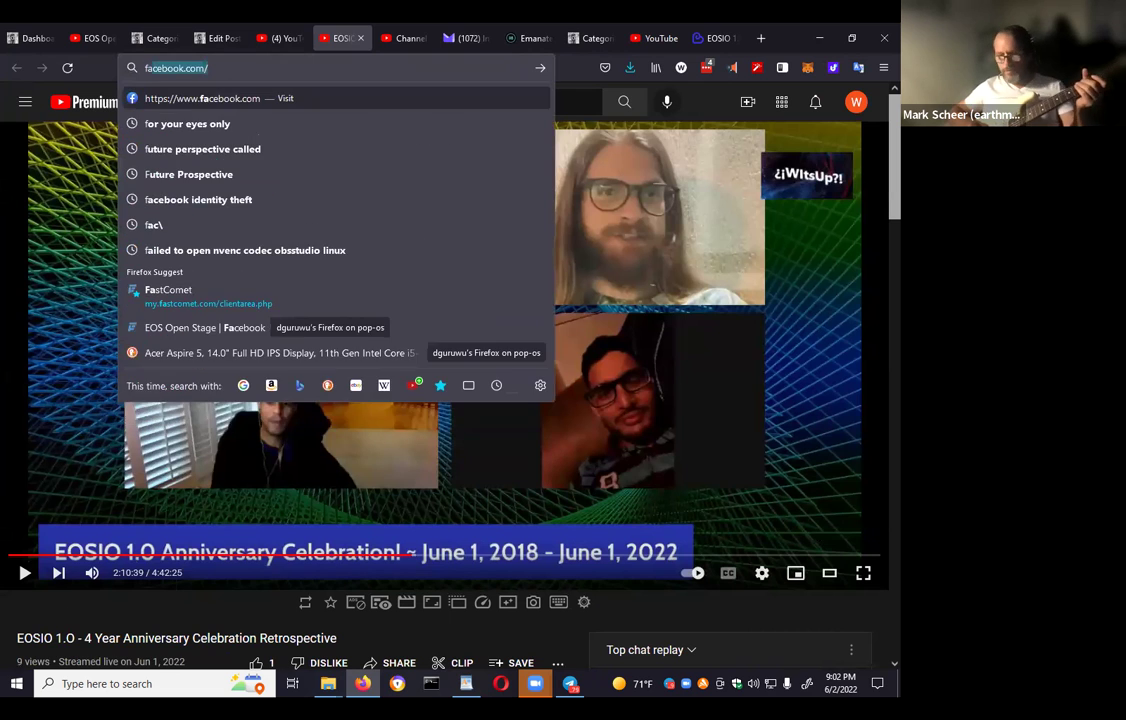
pyautogui.press('Return')
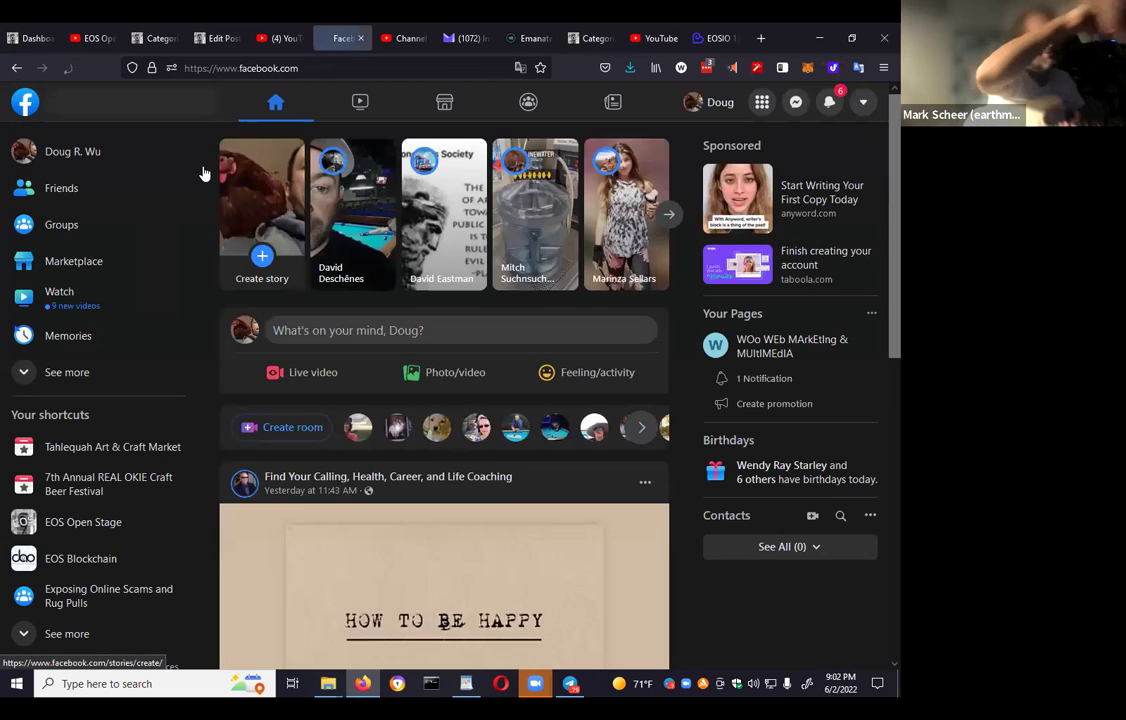
# - Open your own profile page and look over its cover and intro
pyautogui.click(112, 153)
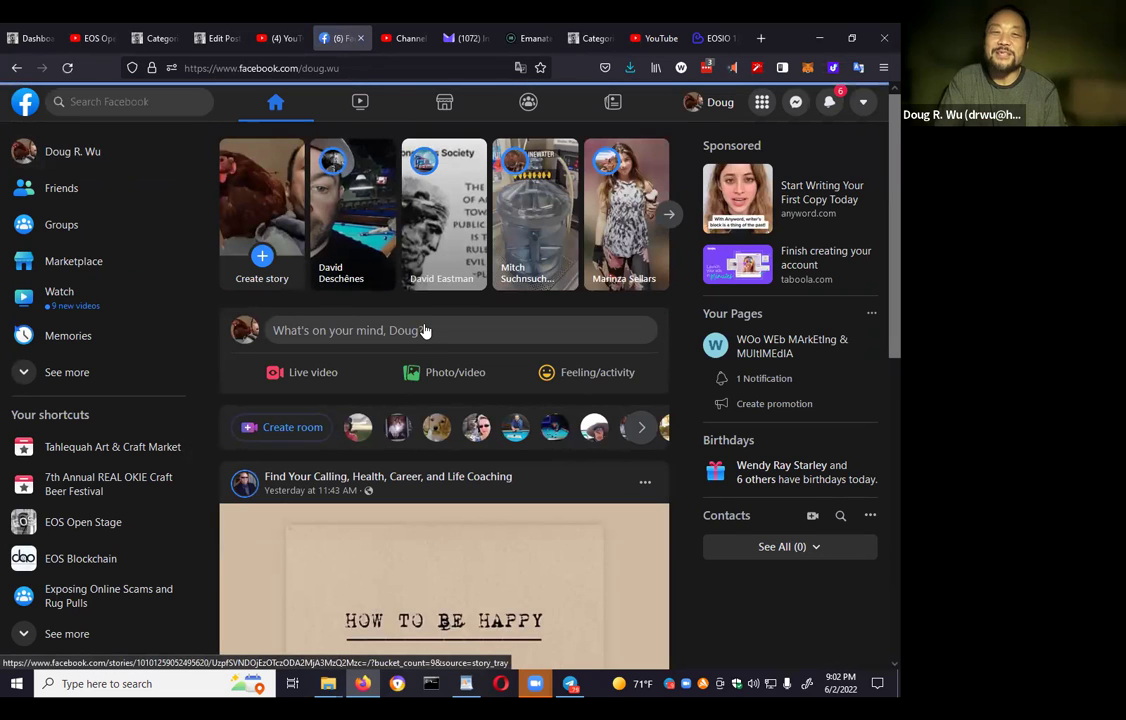
pyautogui.click(75, 158)
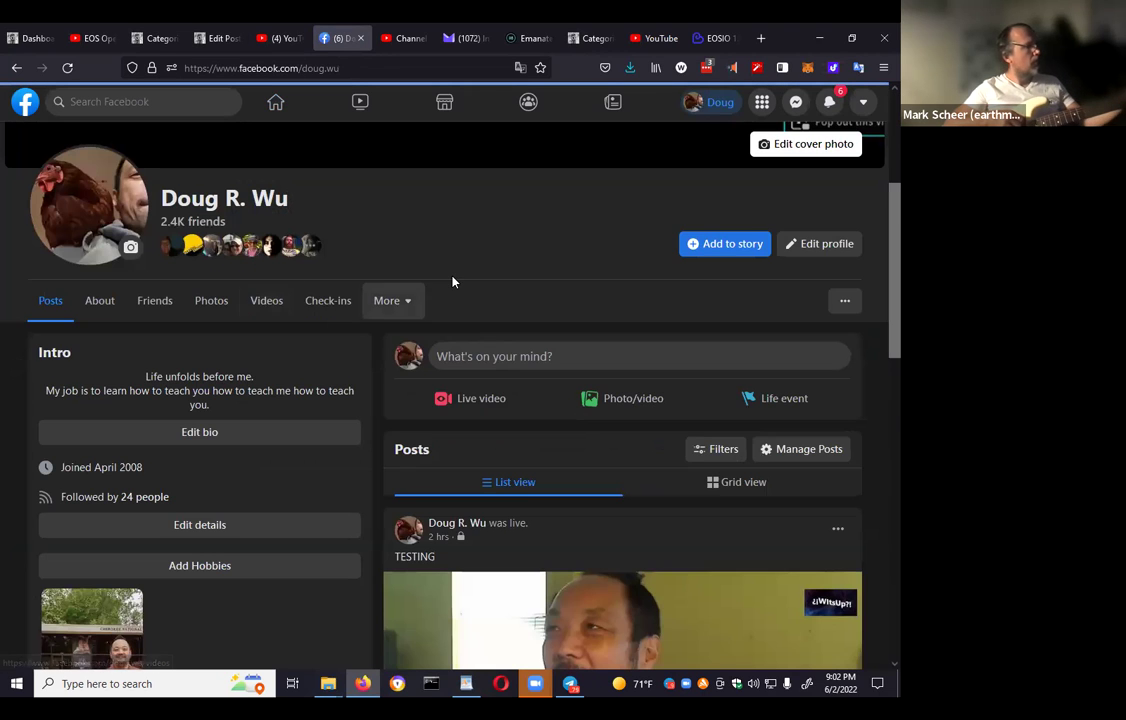
pyautogui.scroll(-2, 452, 282)
pyautogui.scroll(5, 297, 204)
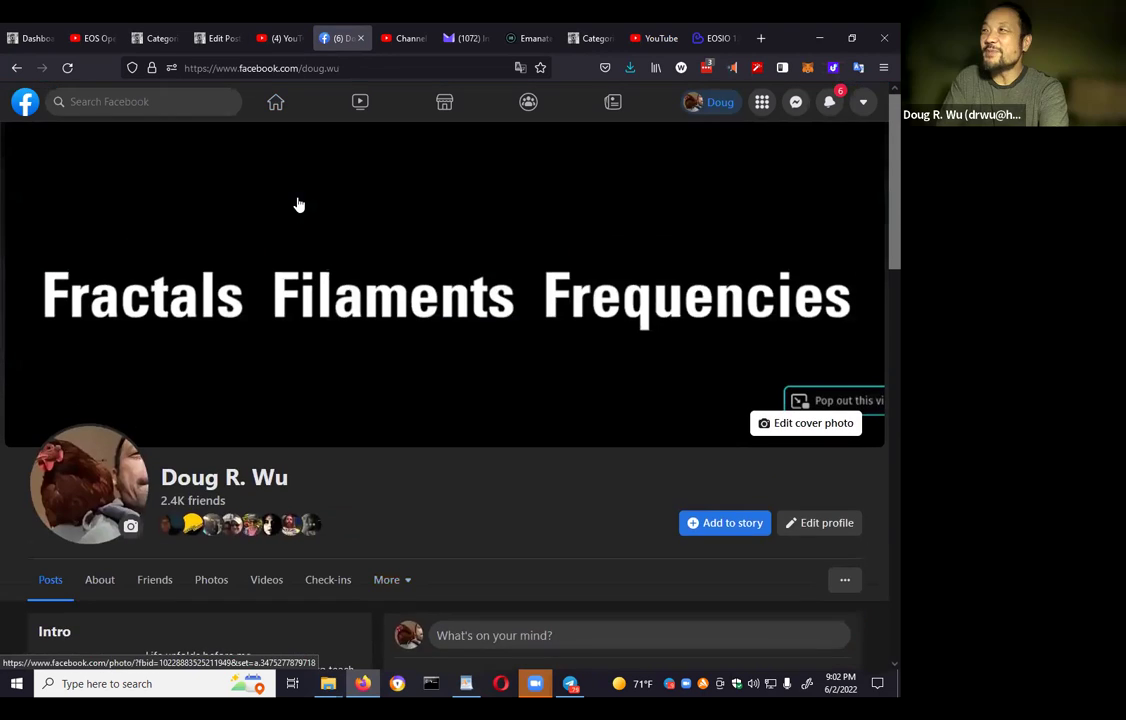
pyautogui.scroll(-1, 265, 113)
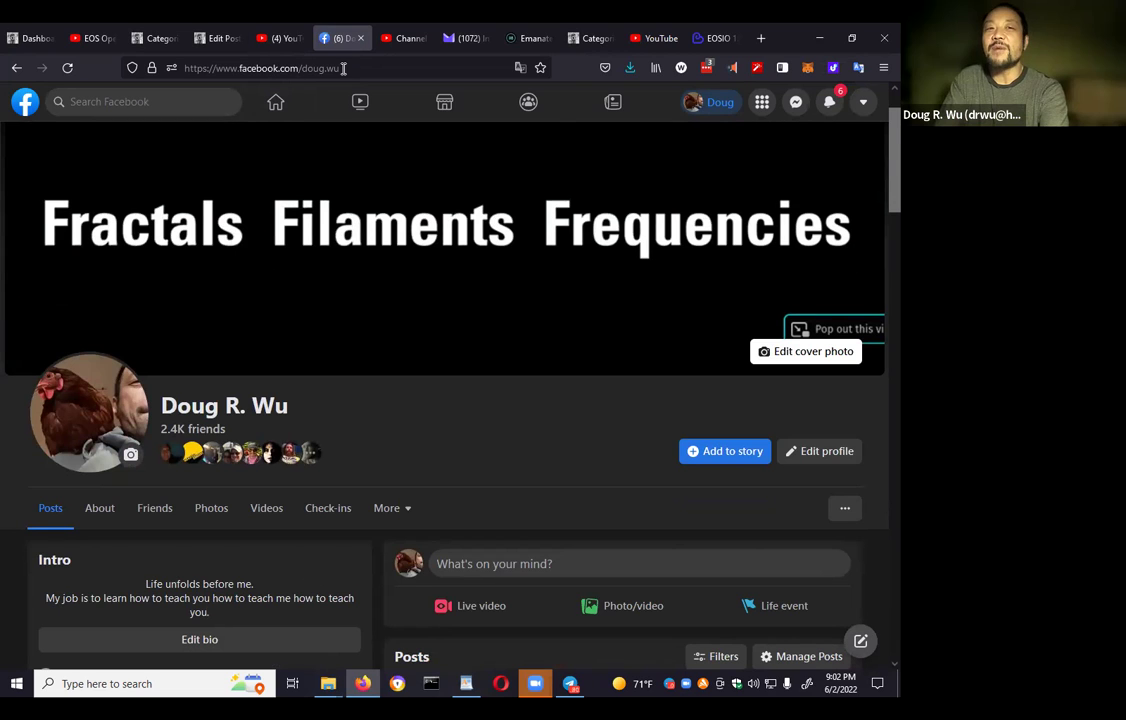
pyautogui.doubleClick(301, 69)
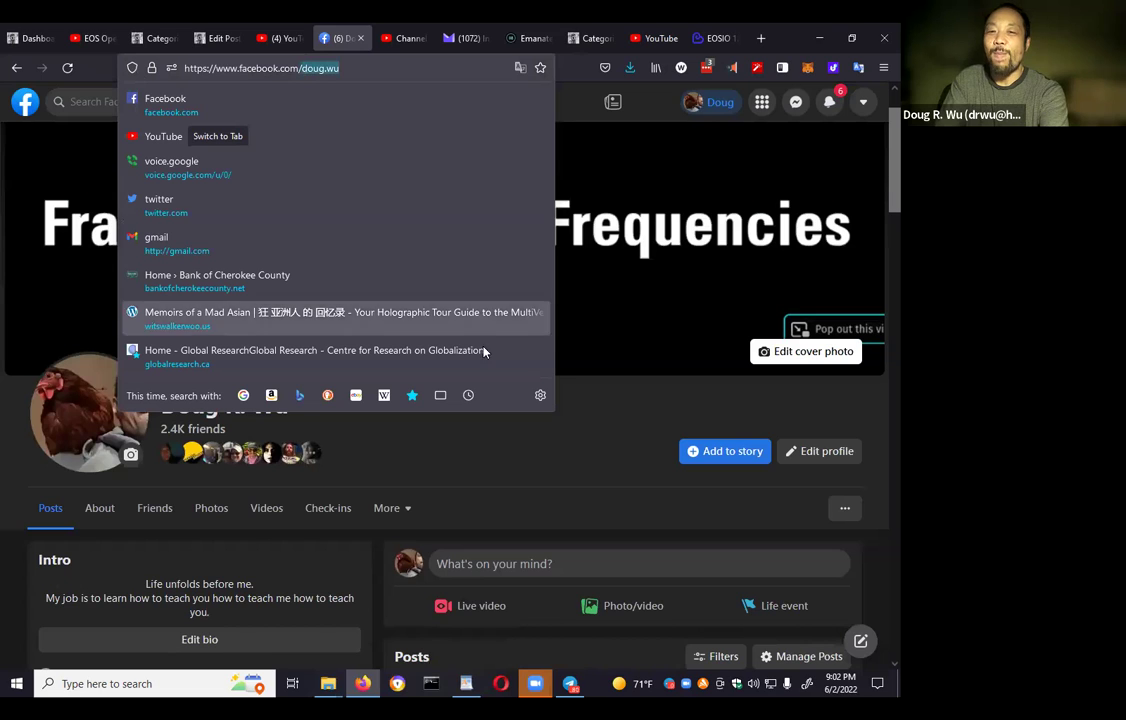
pyautogui.click(545, 429)
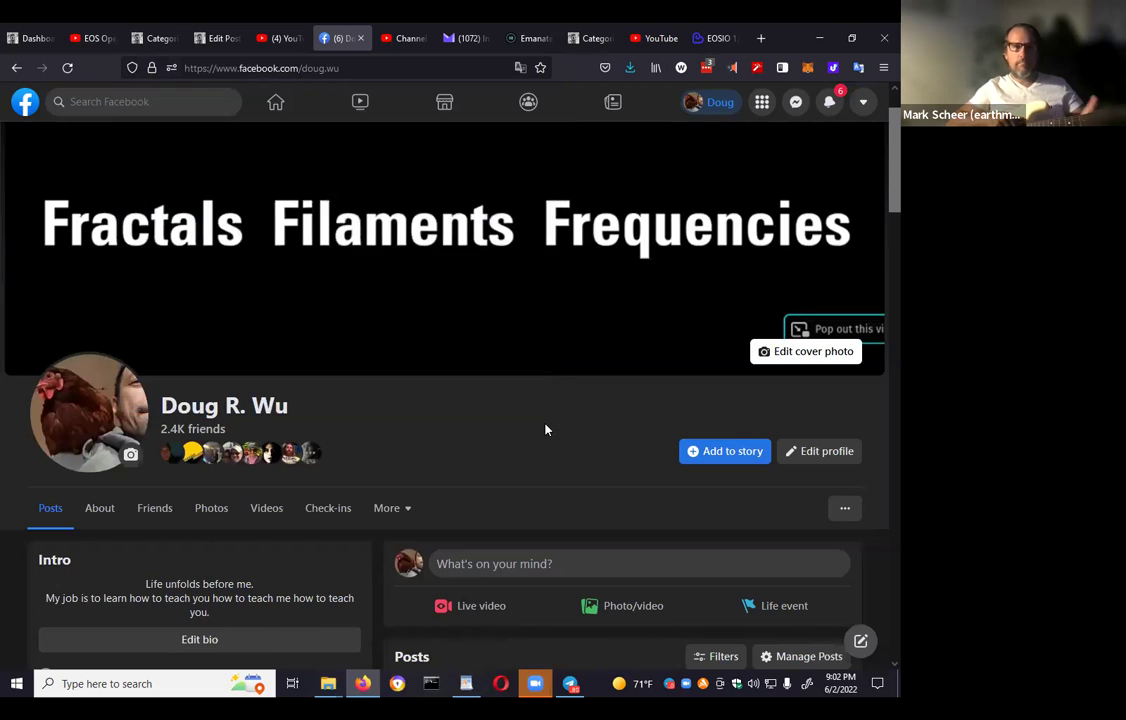
# - View the profile's page source and find the activeList entry
pyautogui.rightClick(545, 417)
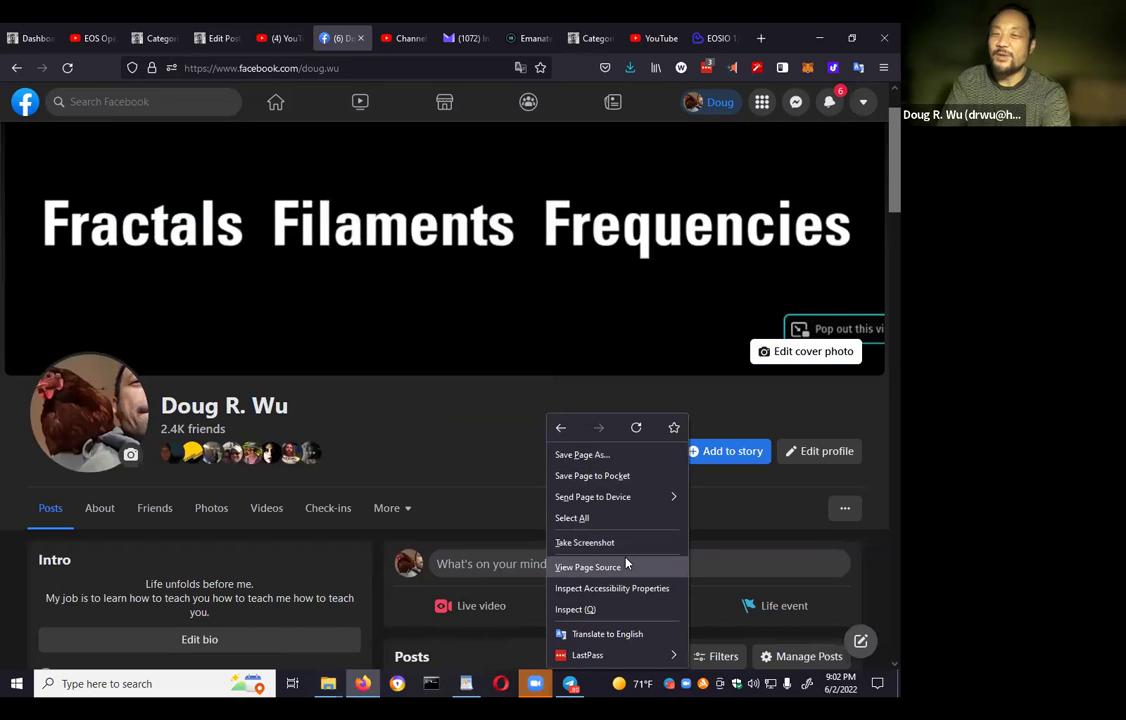
pyautogui.click(628, 566)
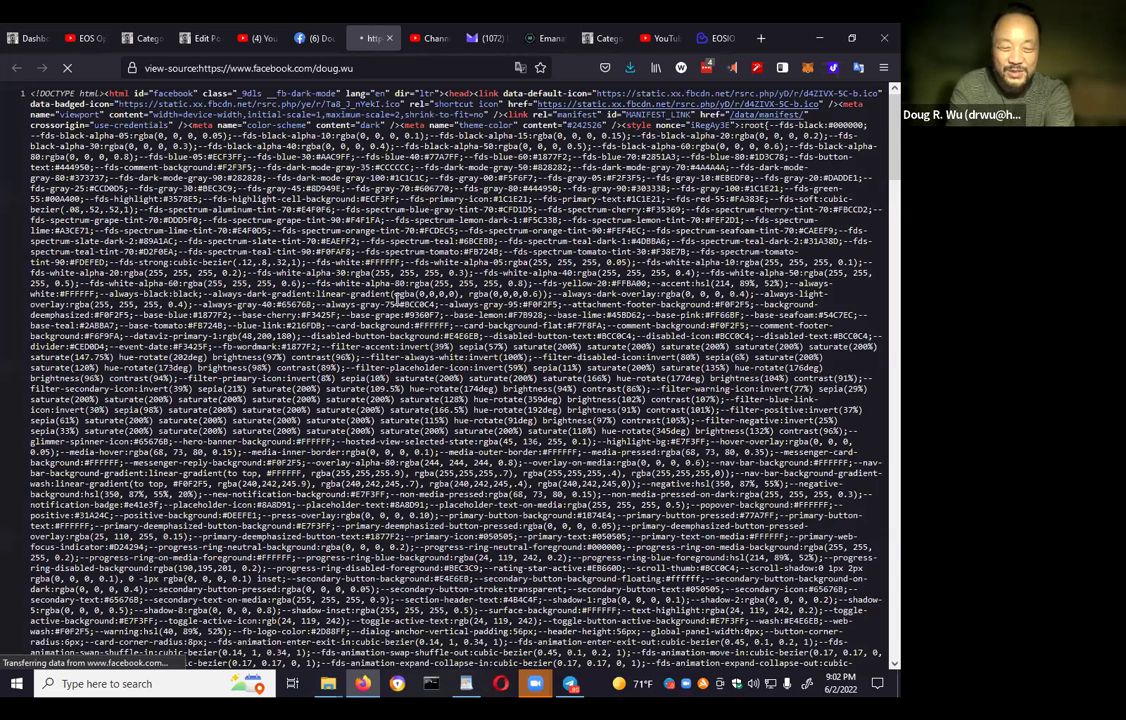
pyautogui.hotkey('ctrl', 'f')
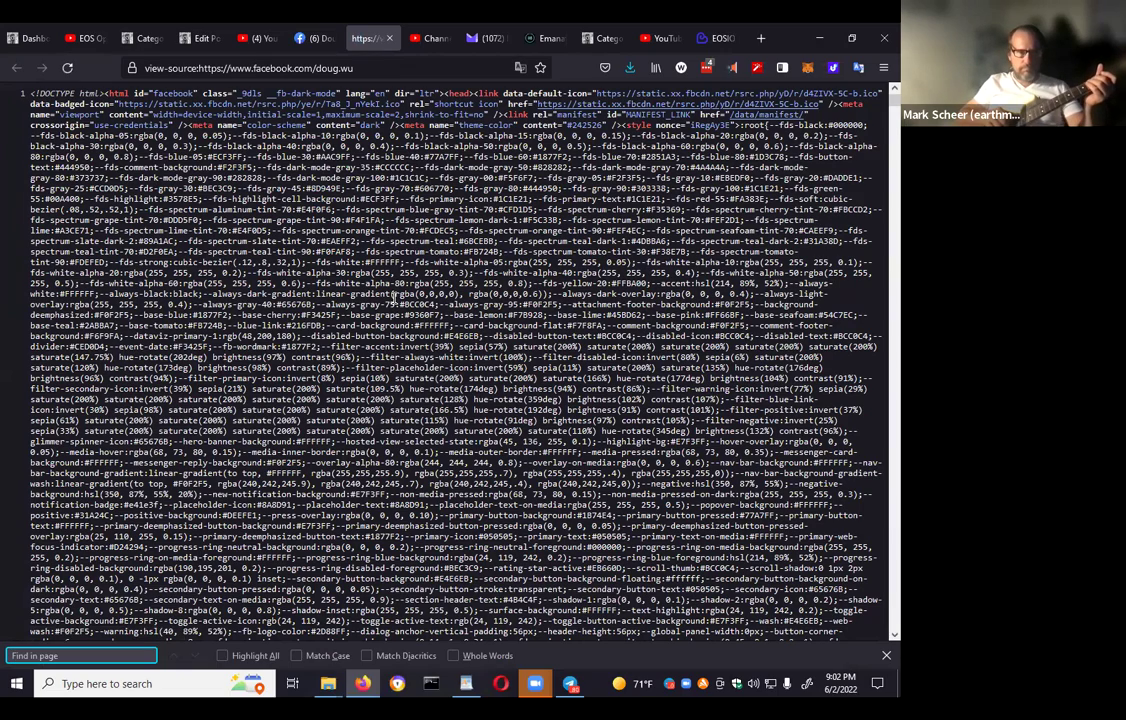
pyautogui.write('ve')
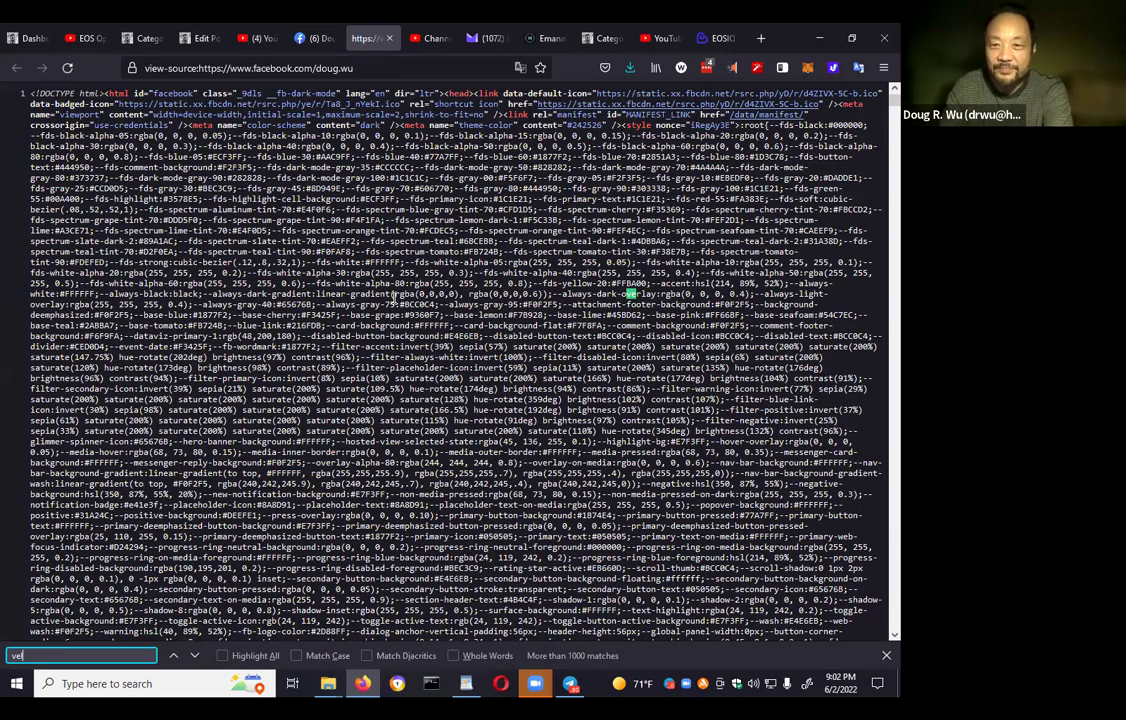
pyautogui.write('li')
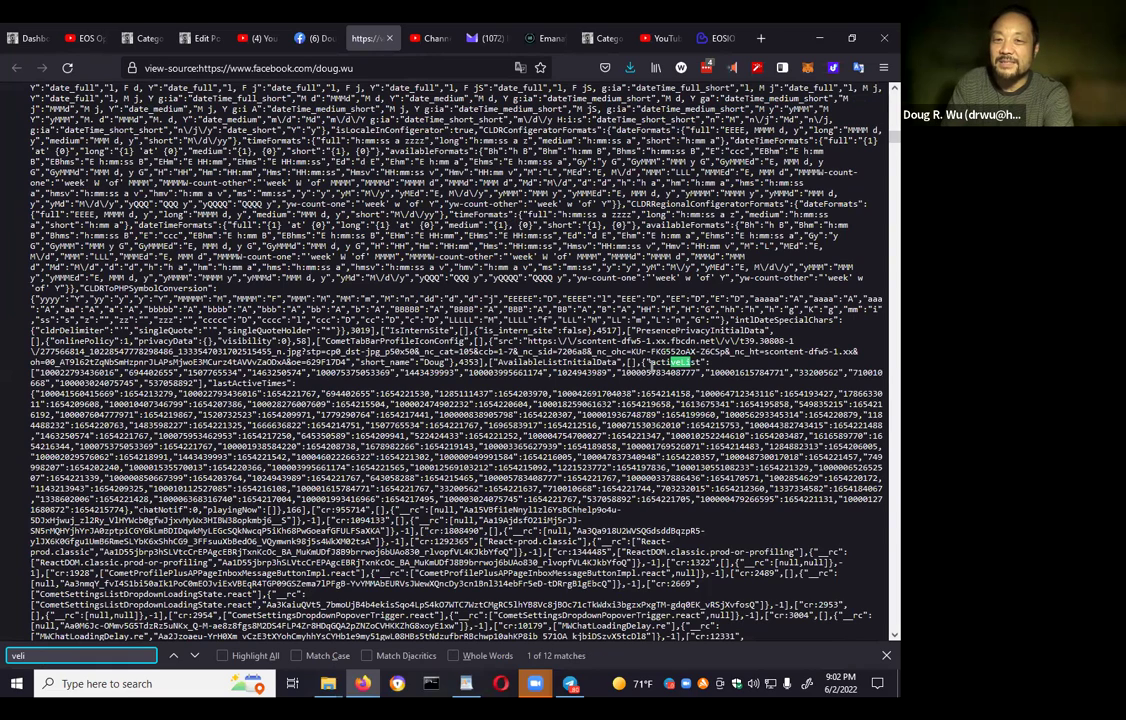
pyautogui.click(662, 363)
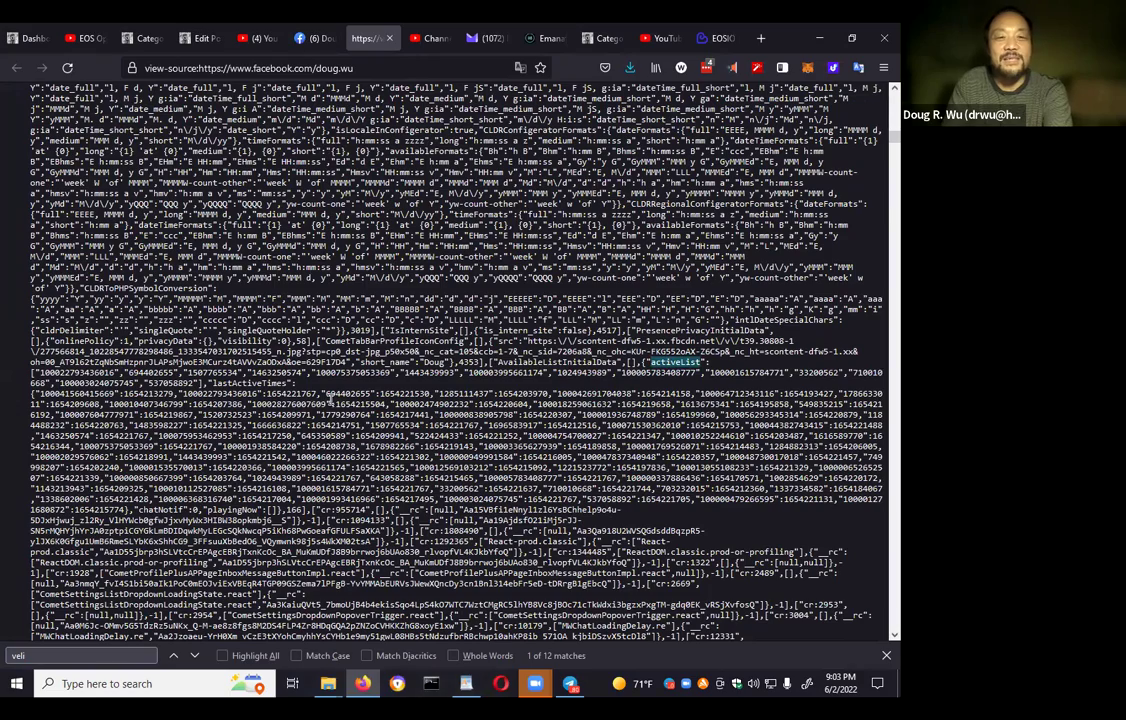
# - Copy the activeList array of friend IDs and return to the Facebook profile
pyautogui.doubleClick(245, 384)
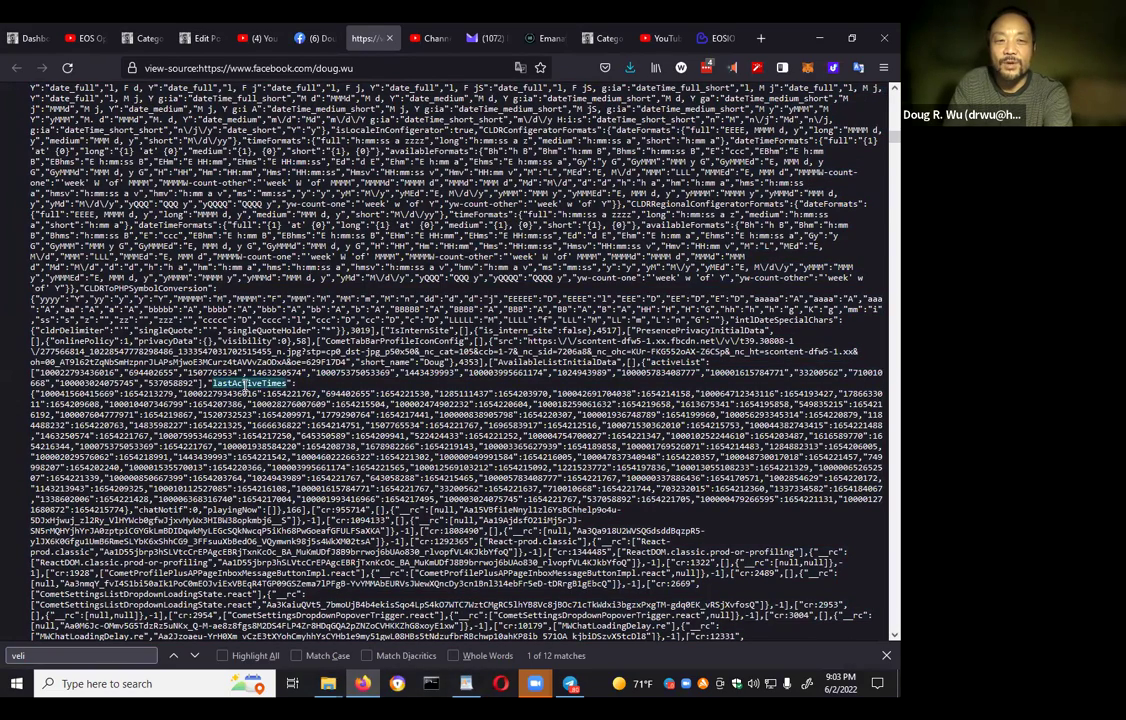
pyautogui.doubleClick(676, 362)
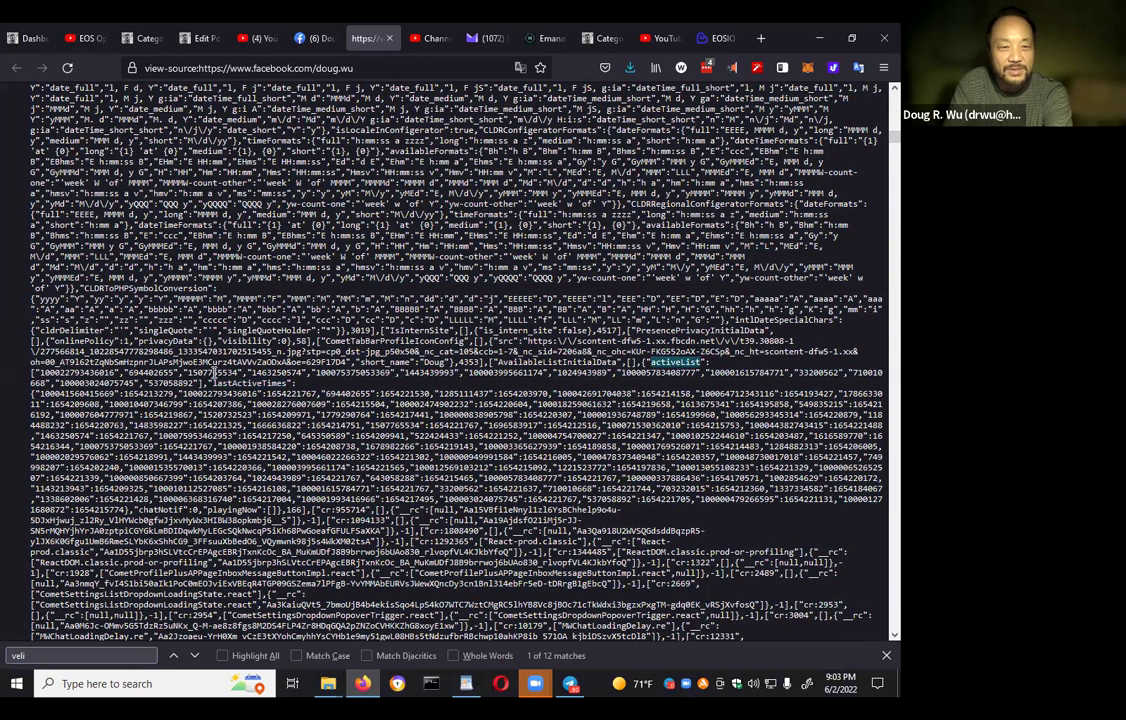
pyautogui.moveTo(200, 383); pyautogui.dragTo(30, 373)
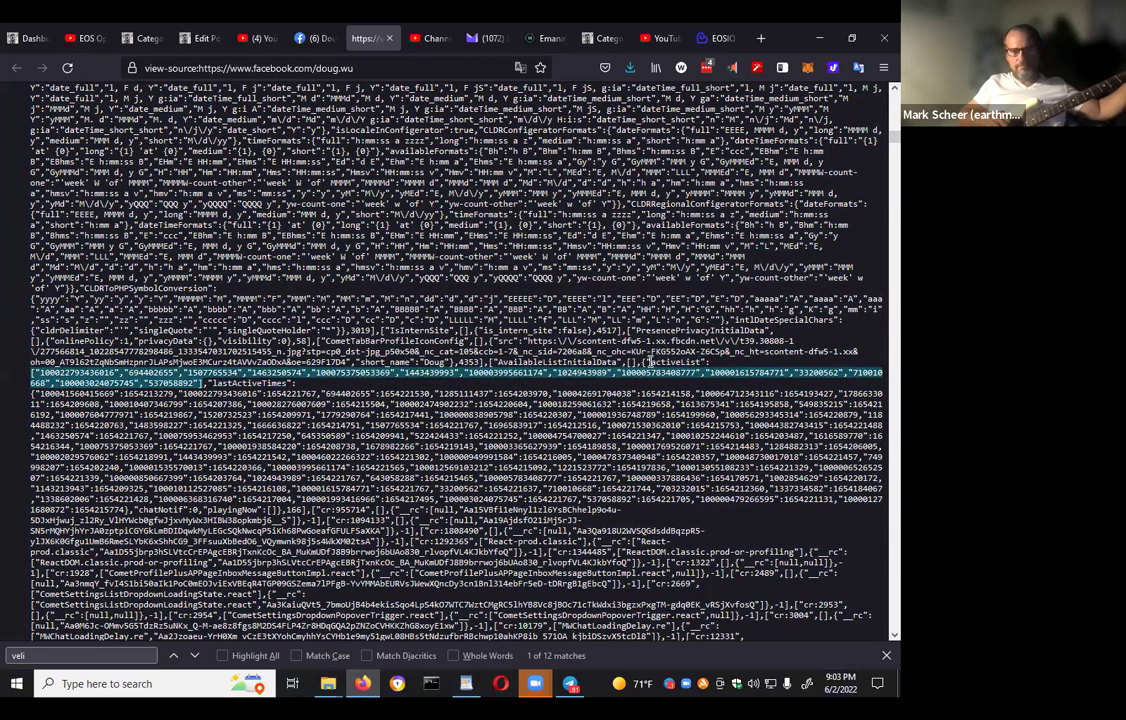
pyautogui.rightClick(183, 382)
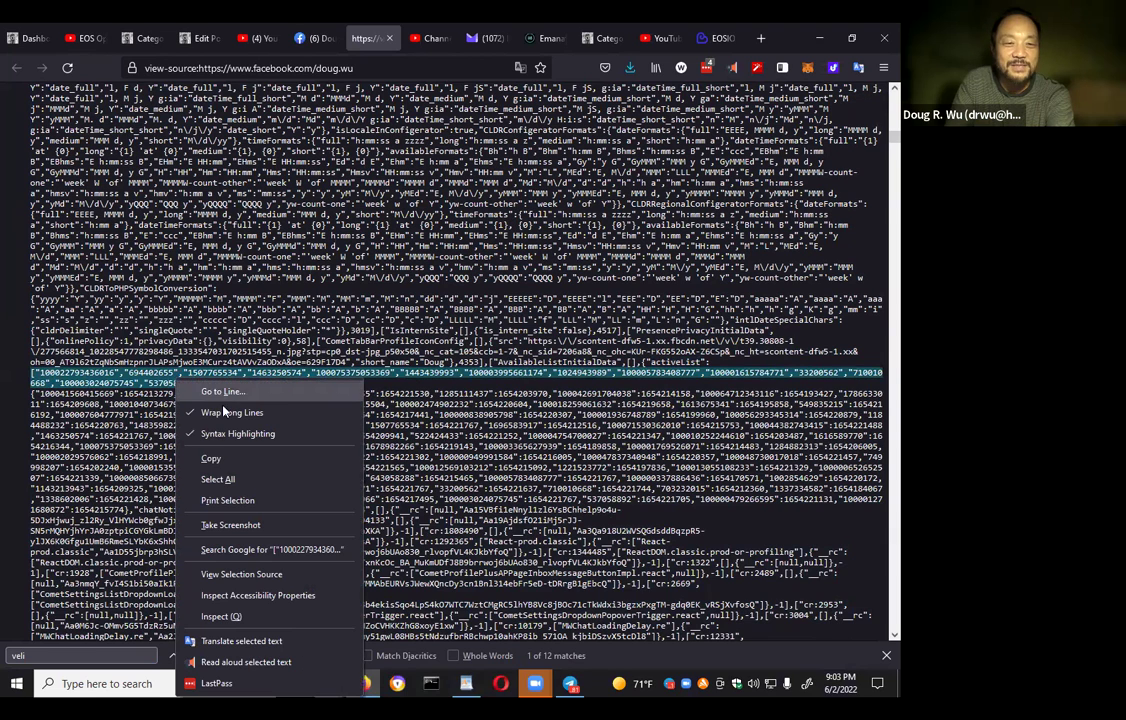
pyautogui.click(241, 459)
pyautogui.click(315, 37)
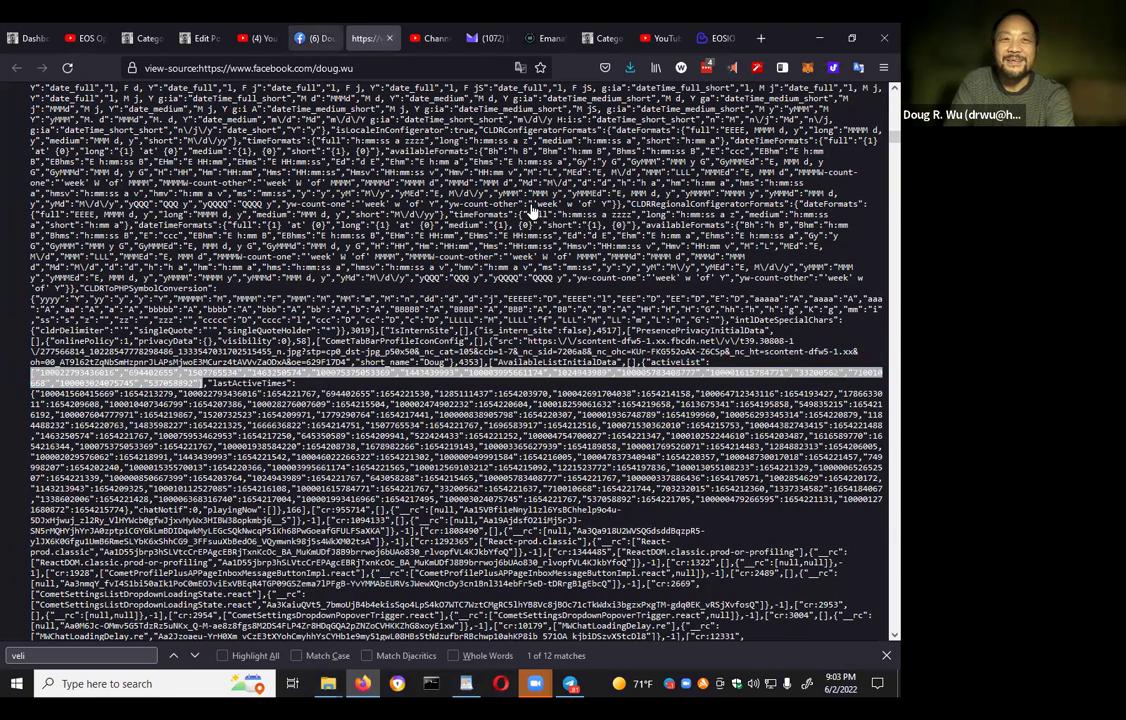
pyautogui.scroll(-3, 458, 601)
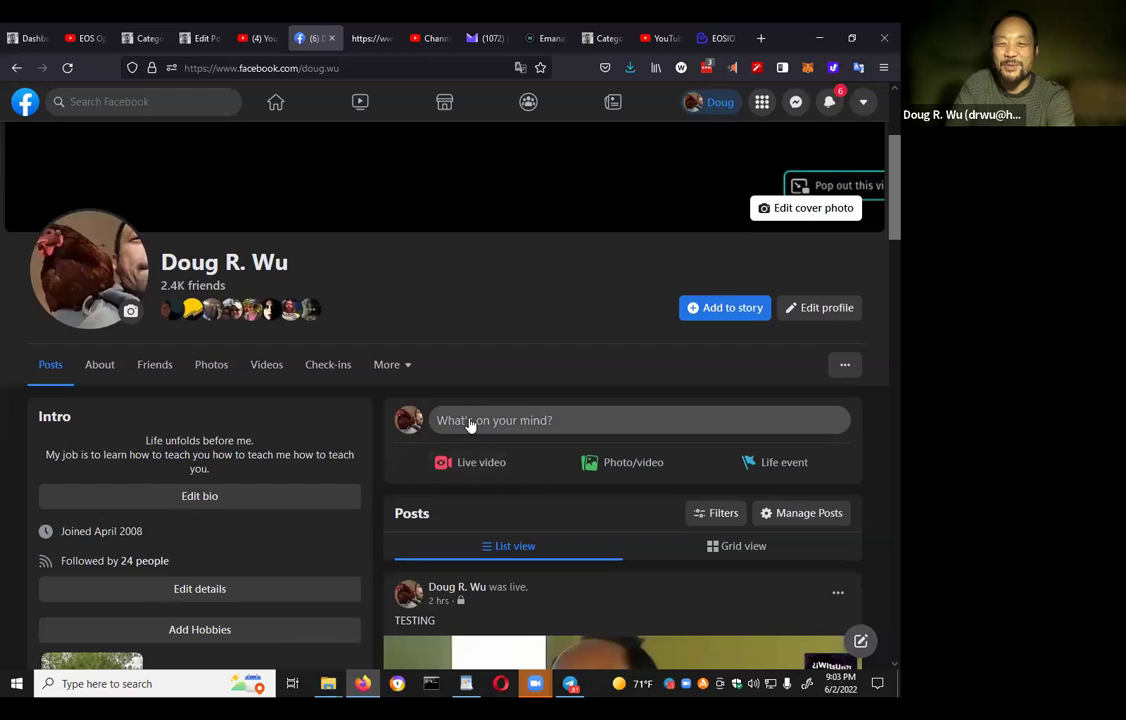
# - Paste the copied activeList ID array into a new profile post and publish it
pyautogui.click(470, 425)
pyautogui.rightClick(470, 425)
pyautogui.click(390, 352)
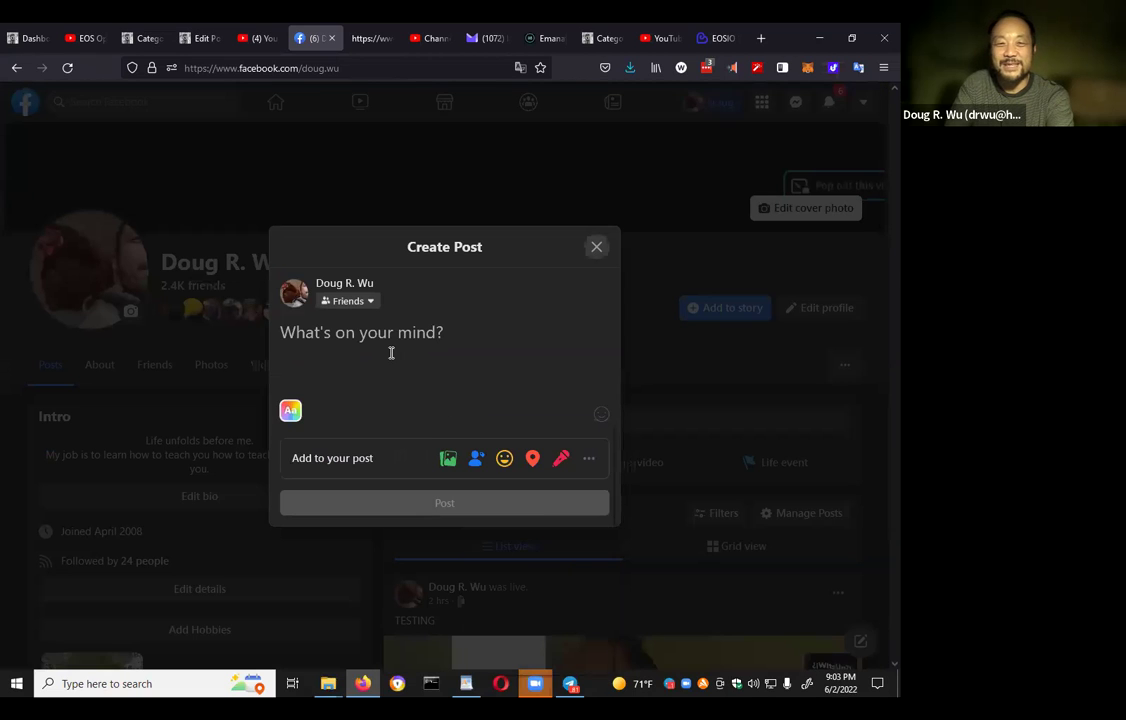
pyautogui.rightClick(387, 332)
pyautogui.click(440, 434)
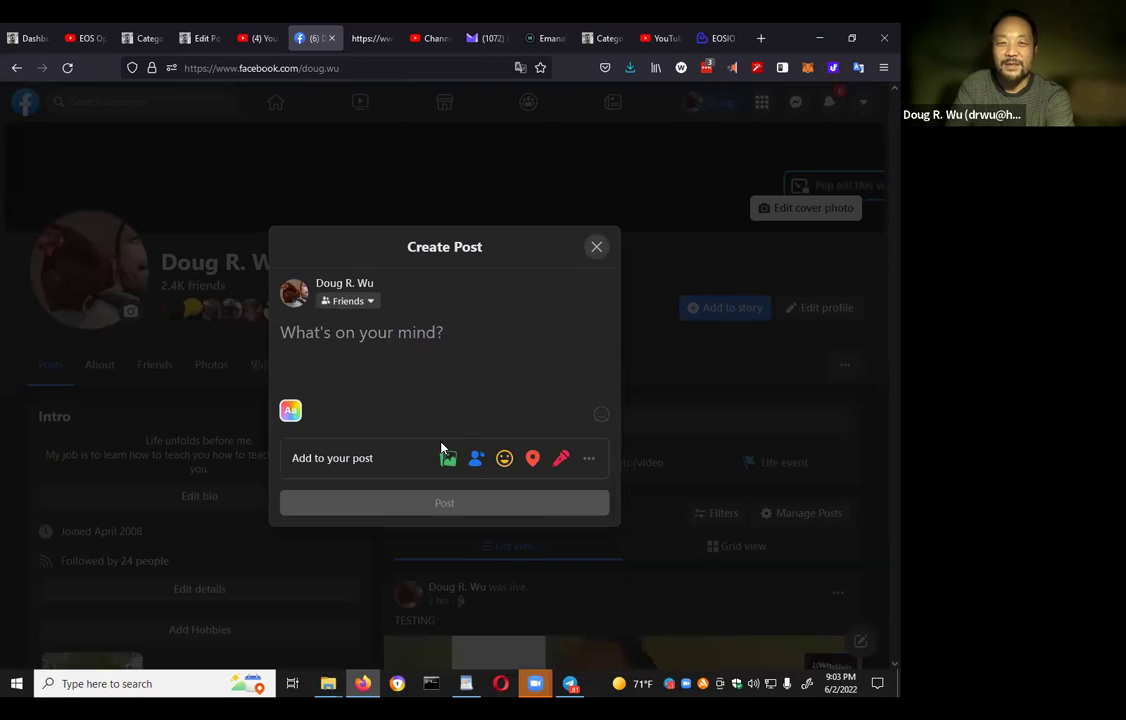
pyautogui.click(485, 502)
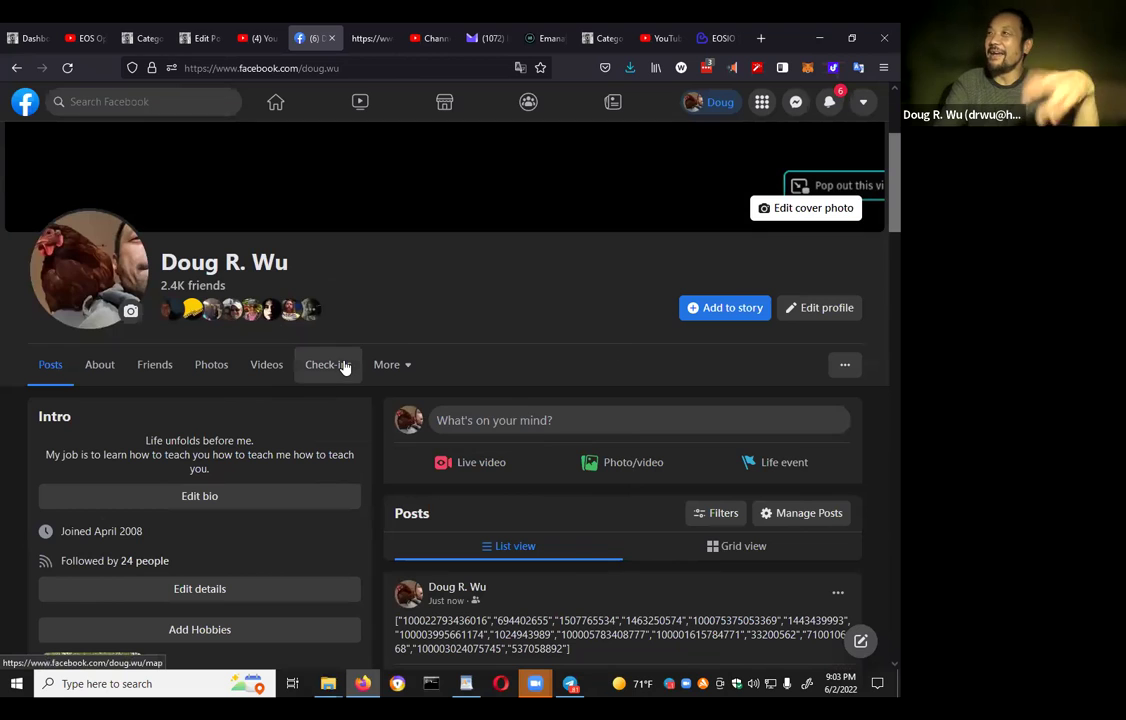
pyautogui.scroll(-1, 344, 367)
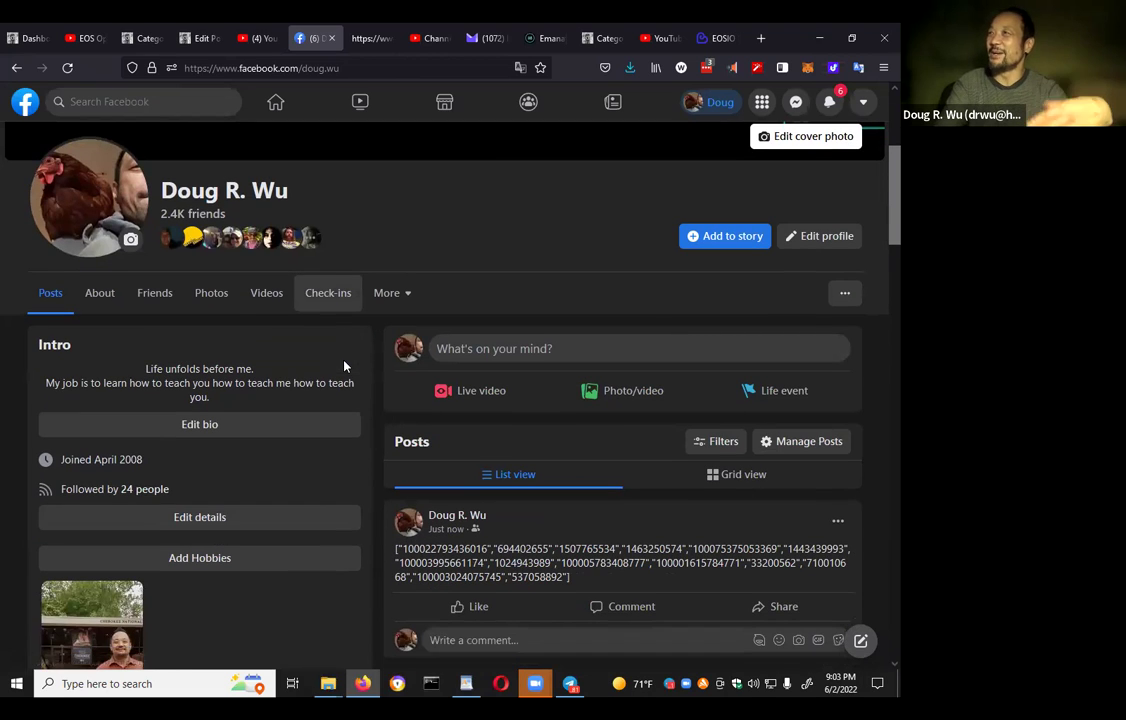
pyautogui.scroll(-1, 241, 320)
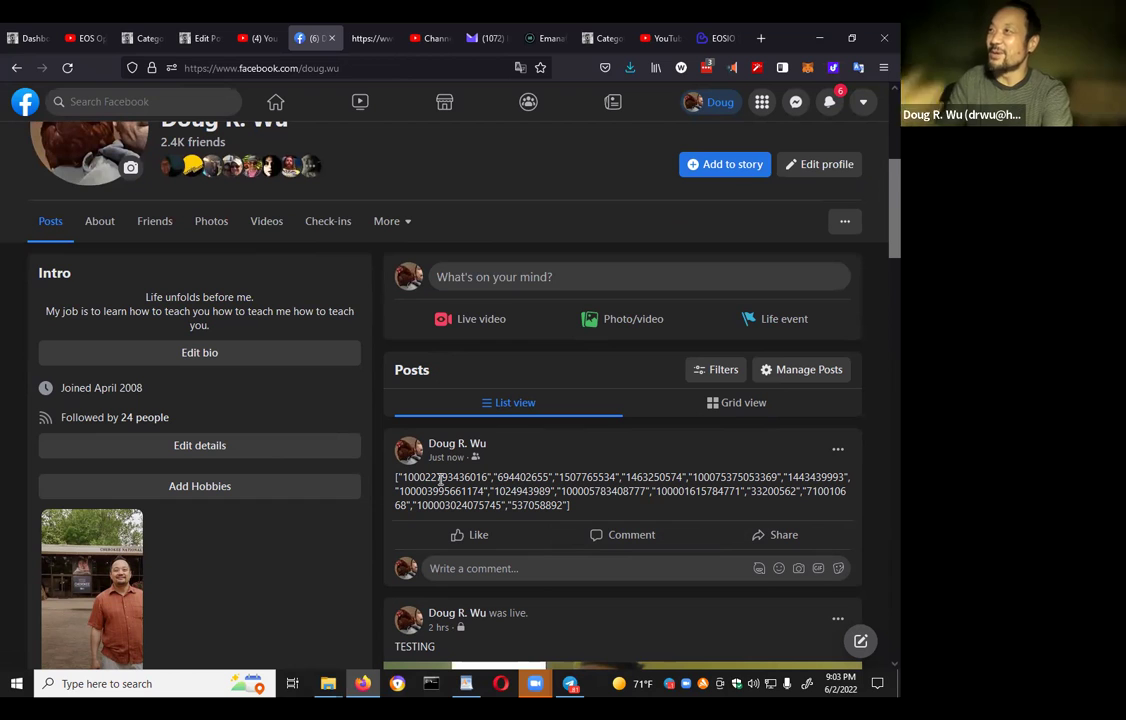
pyautogui.doubleClick(441, 479)
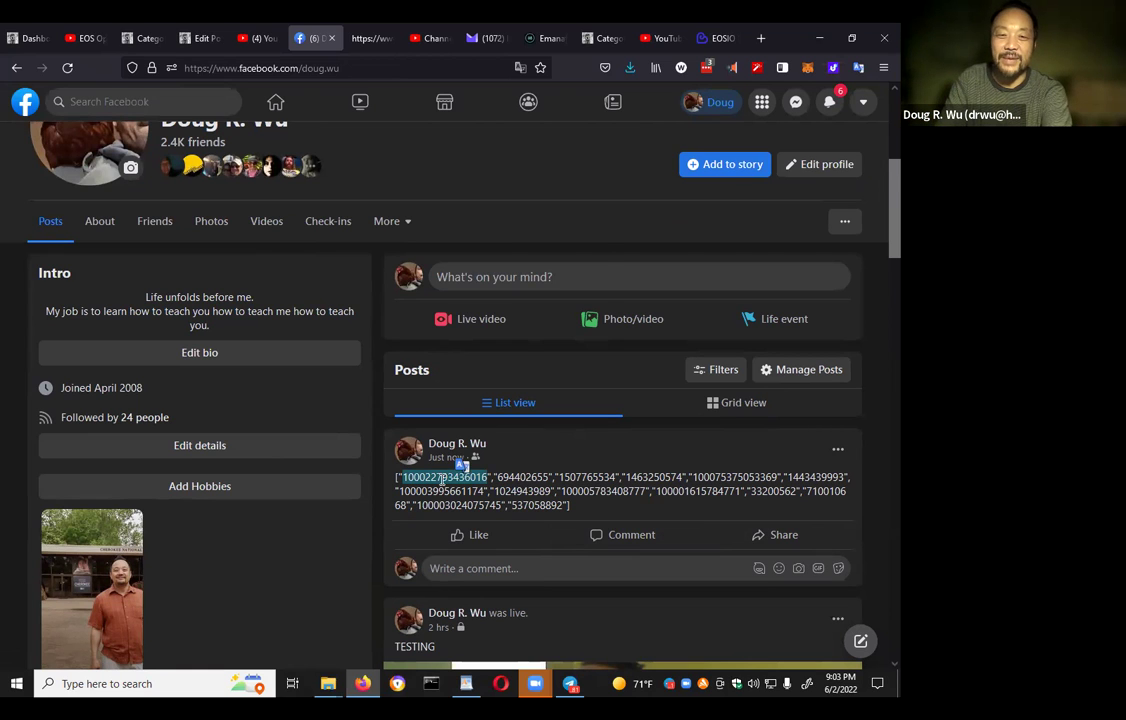
pyautogui.rightClick(441, 479)
pyautogui.click(550, 238)
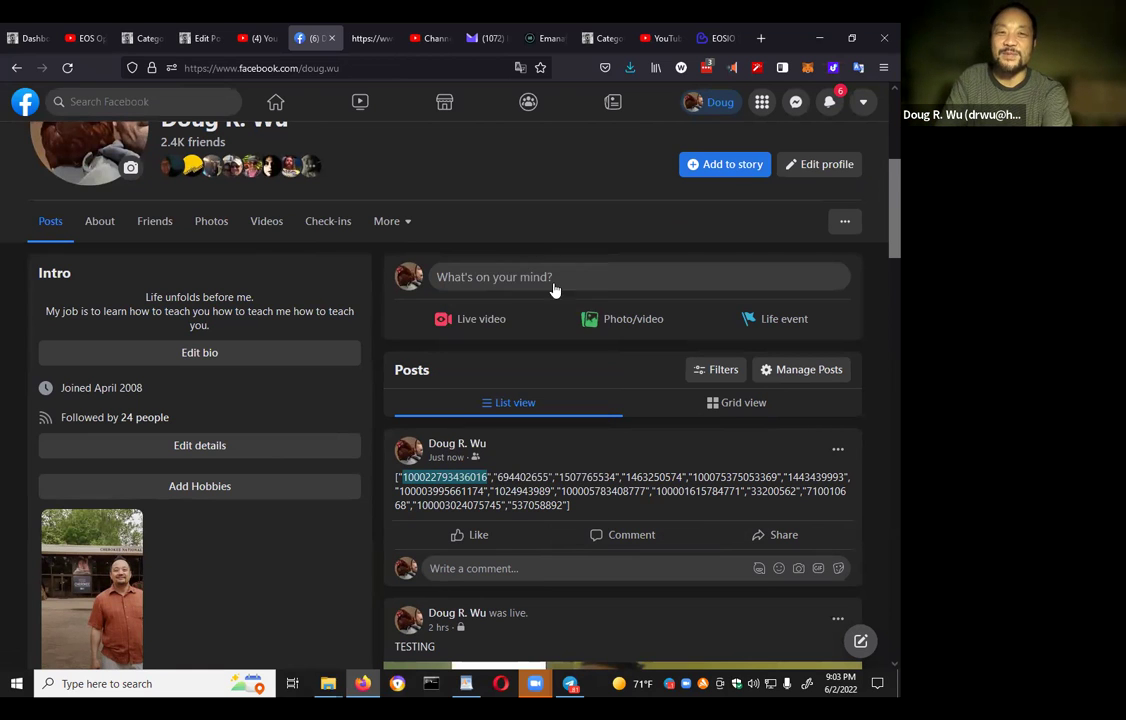
pyautogui.click(388, 34)
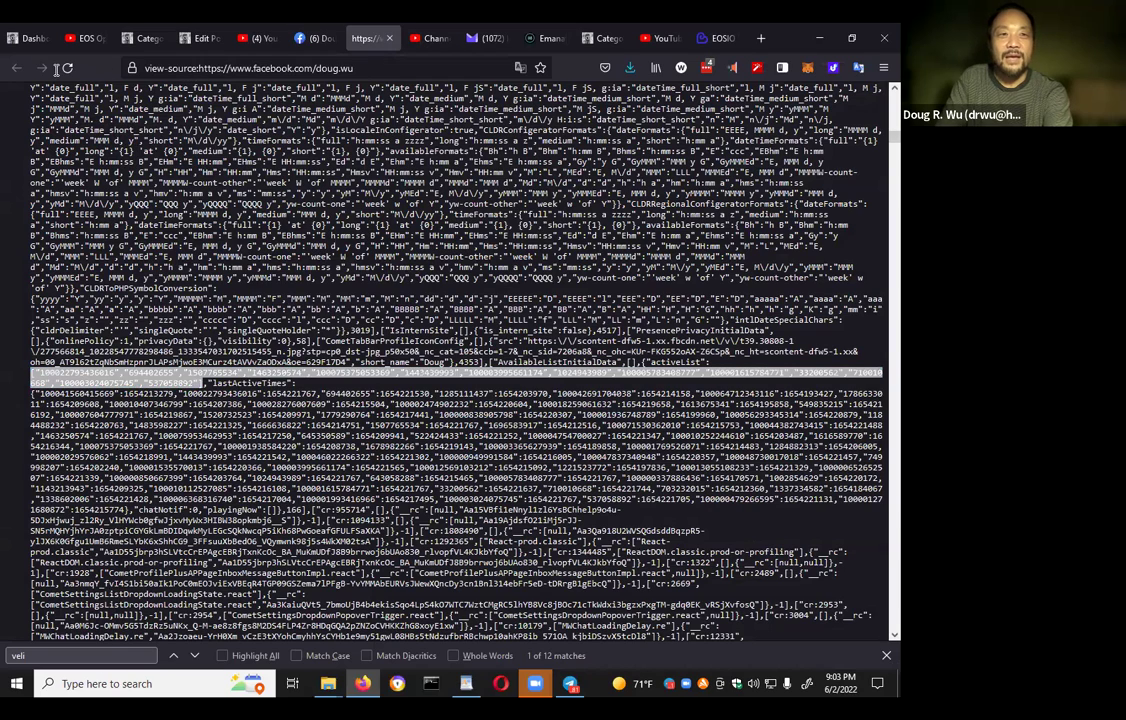
pyautogui.hotkey('ctrl', 'l')
pyautogui.press('Return')
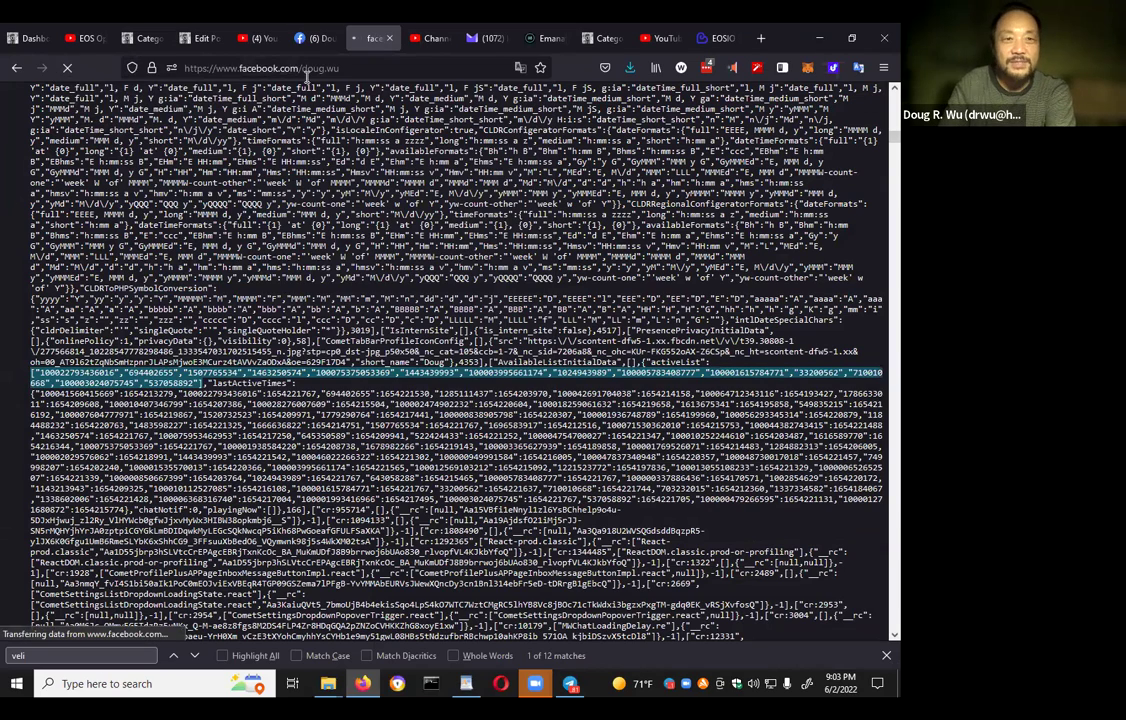
pyautogui.moveTo(302, 68); pyautogui.dragTo(387, 70)
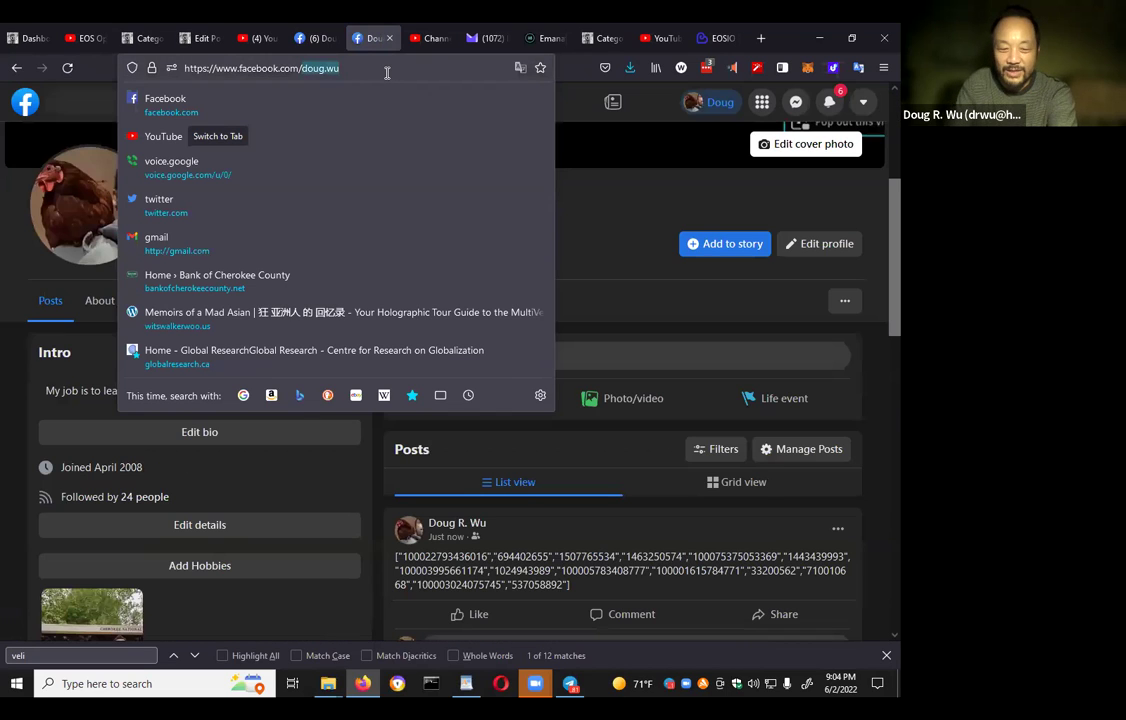
pyautogui.hotkey('ctrl', 'v')
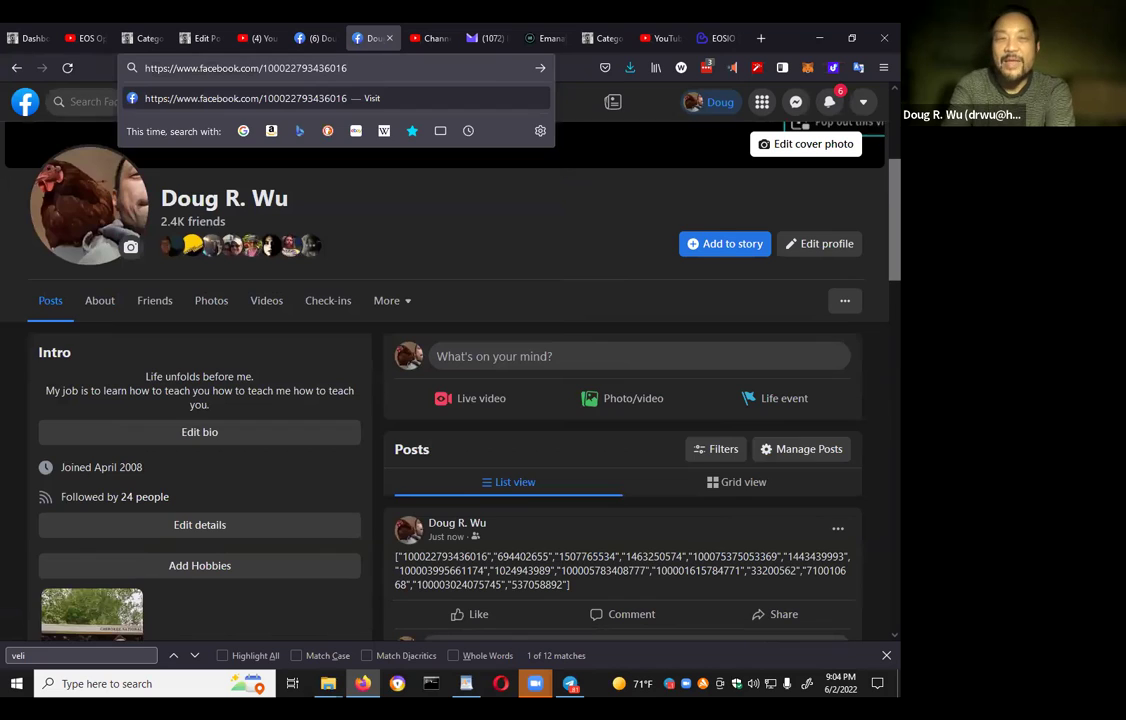
pyautogui.press('Return')
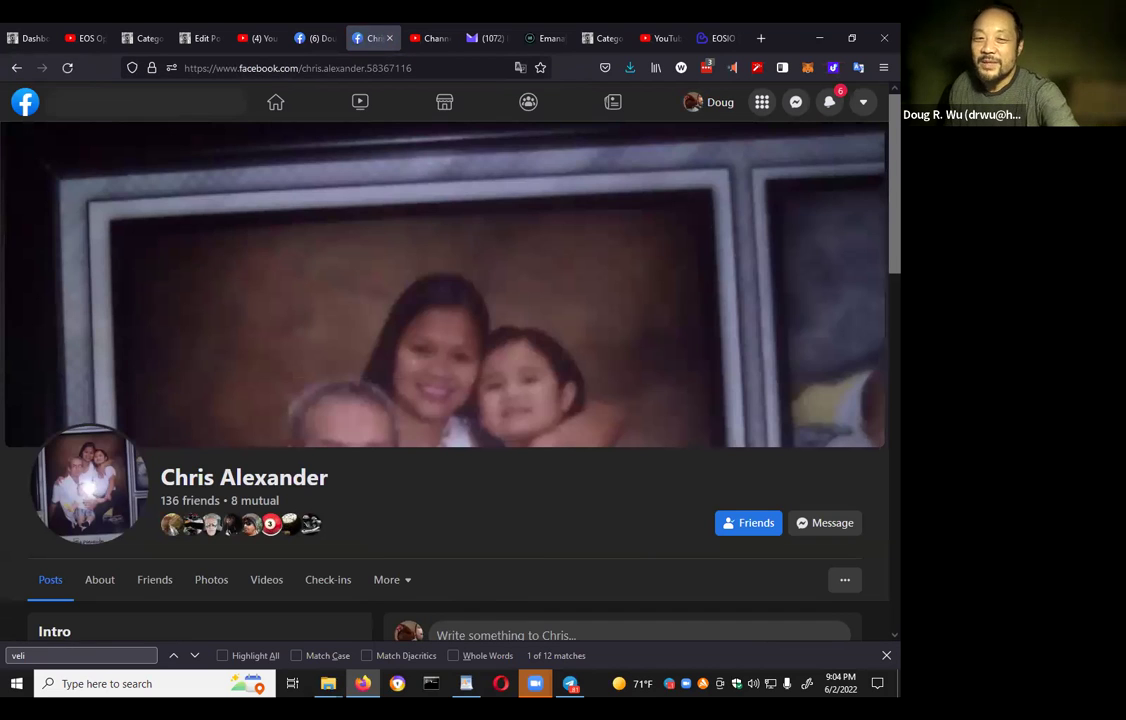
pyautogui.scroll(-3, 450, 380)
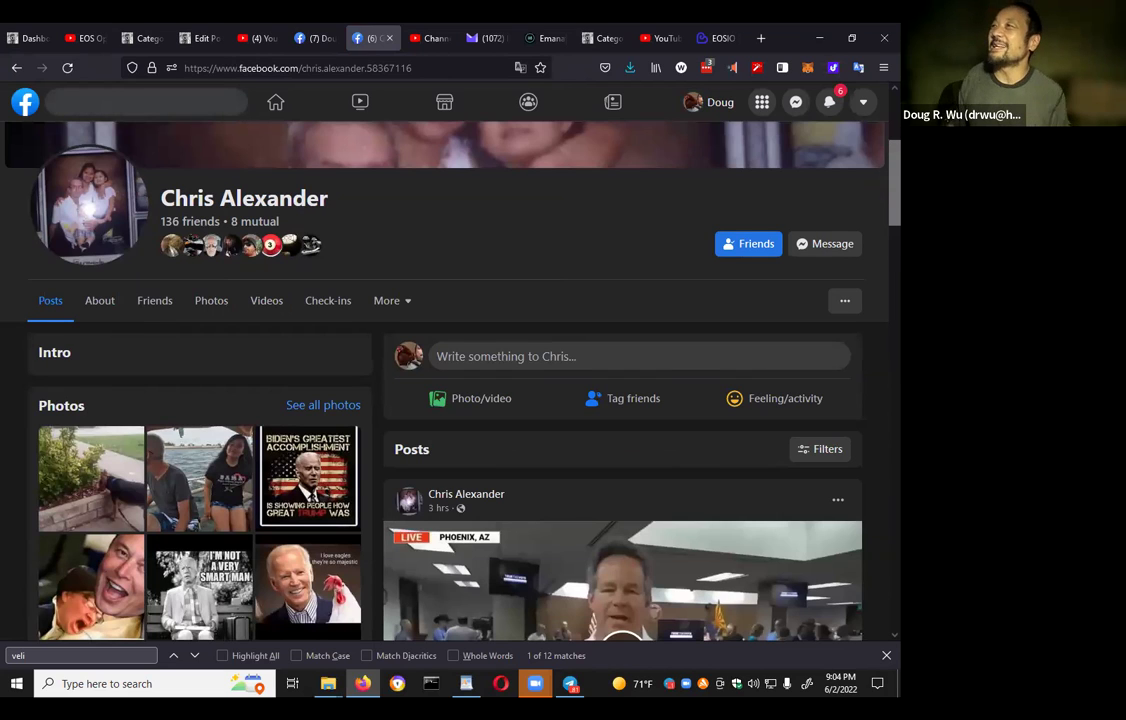
pyautogui.click(326, 28)
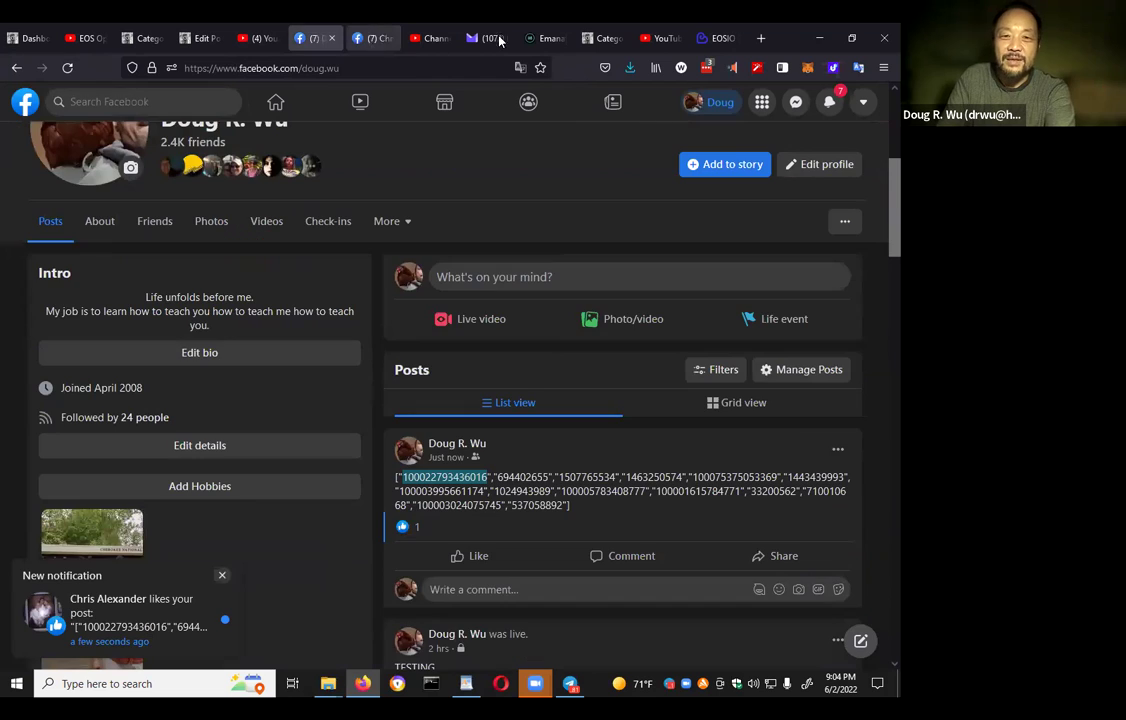
pyautogui.moveTo(498, 477); pyautogui.dragTo(521, 477)
pyautogui.doubleClick(521, 477)
pyautogui.rightClick(522, 475)
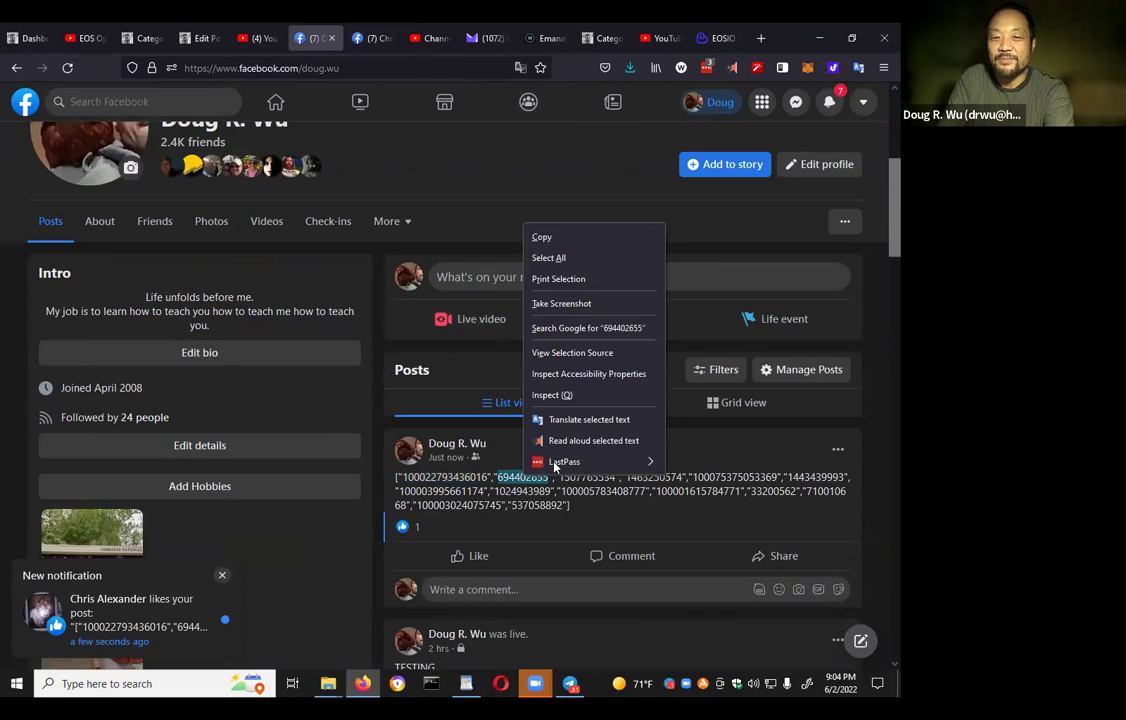
pyautogui.click(553, 236)
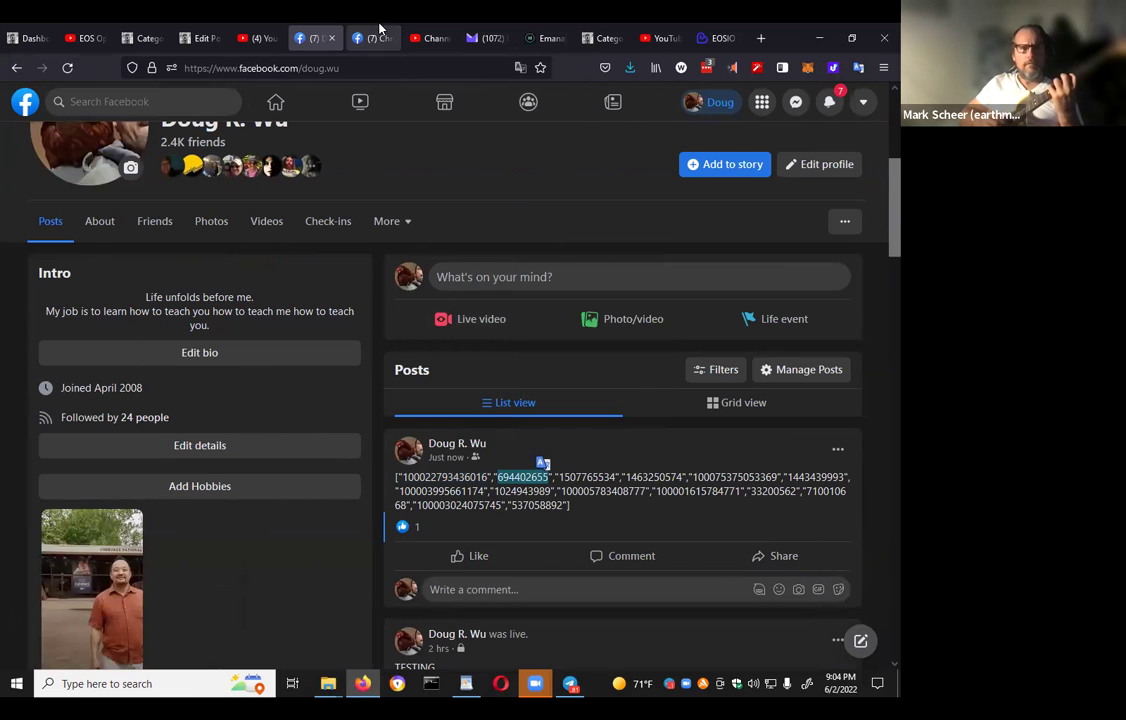
pyautogui.click(379, 30)
pyautogui.moveTo(299, 68); pyautogui.dragTo(622, 110)
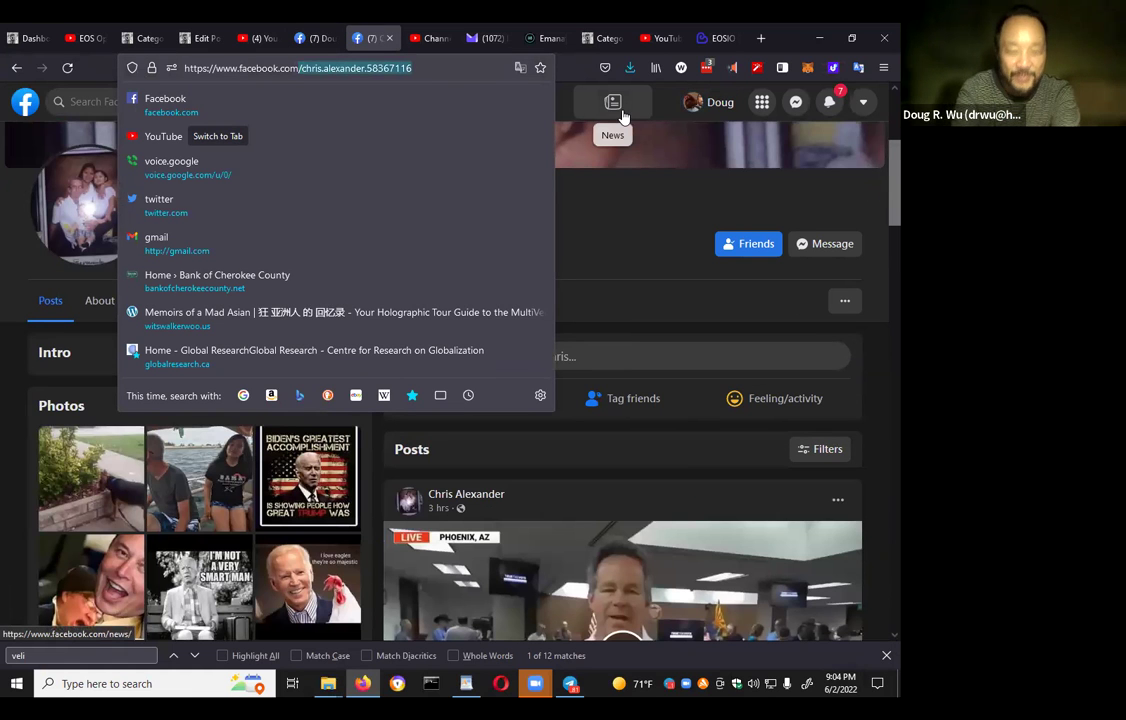
pyautogui.hotkey('ctrl', 'v')
pyautogui.press('Return')
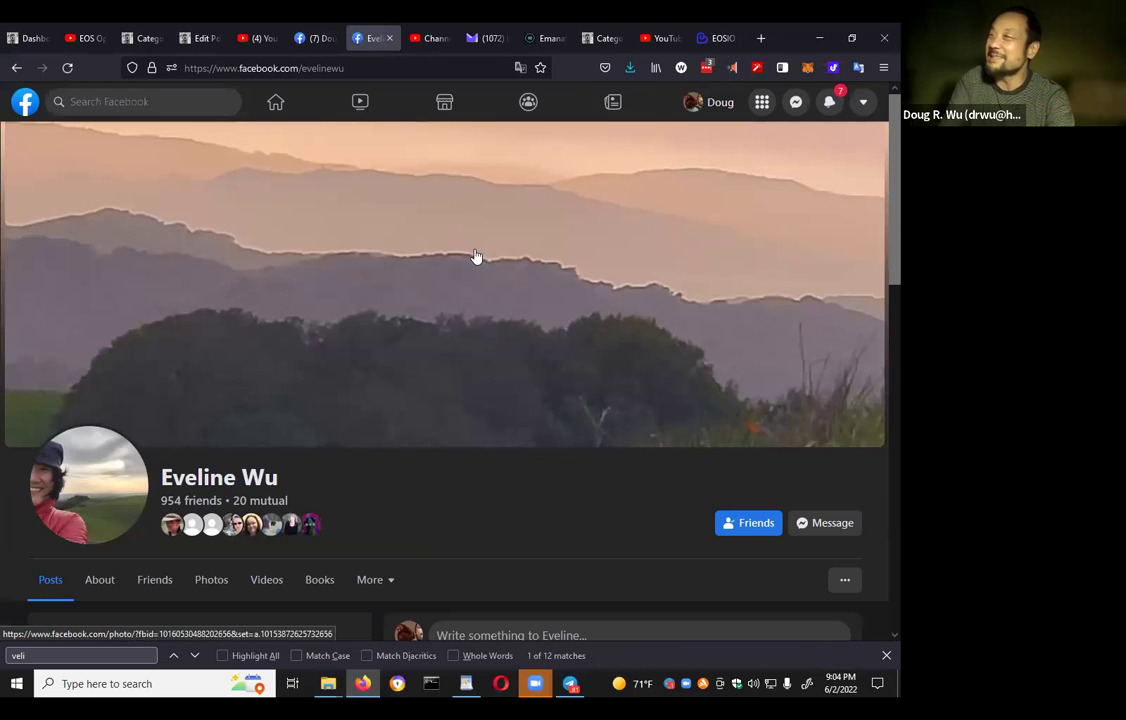
pyautogui.scroll(-3, 476, 257)
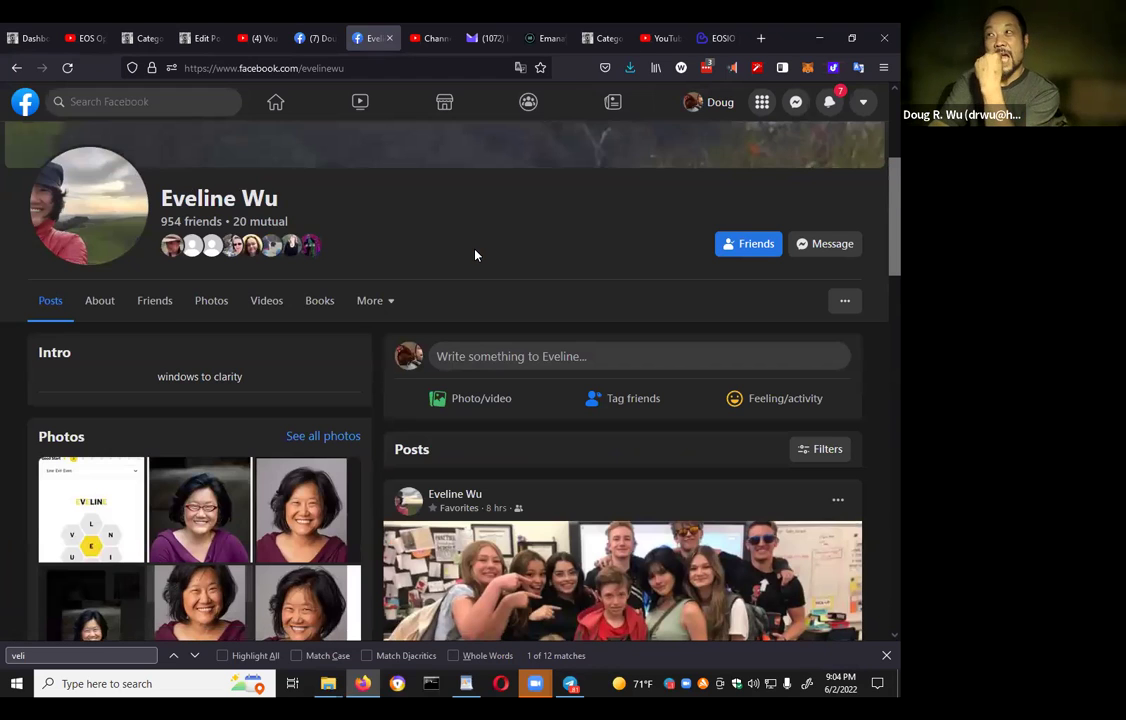
pyautogui.click(322, 38)
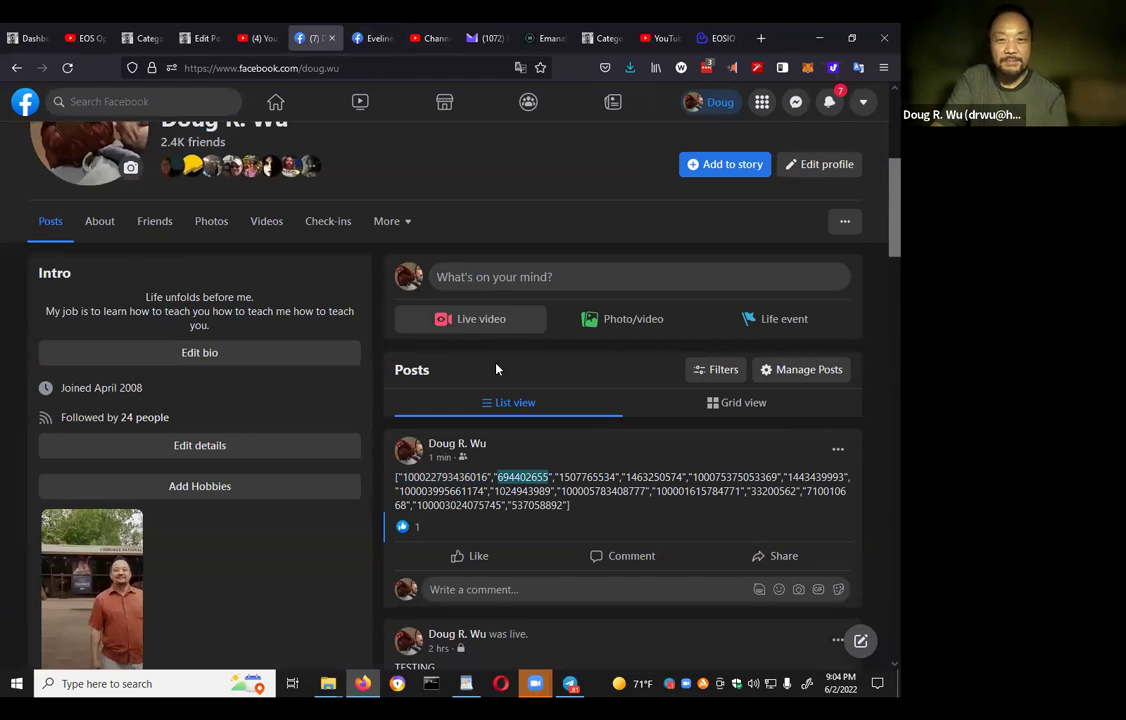
pyautogui.doubleClick(578, 477)
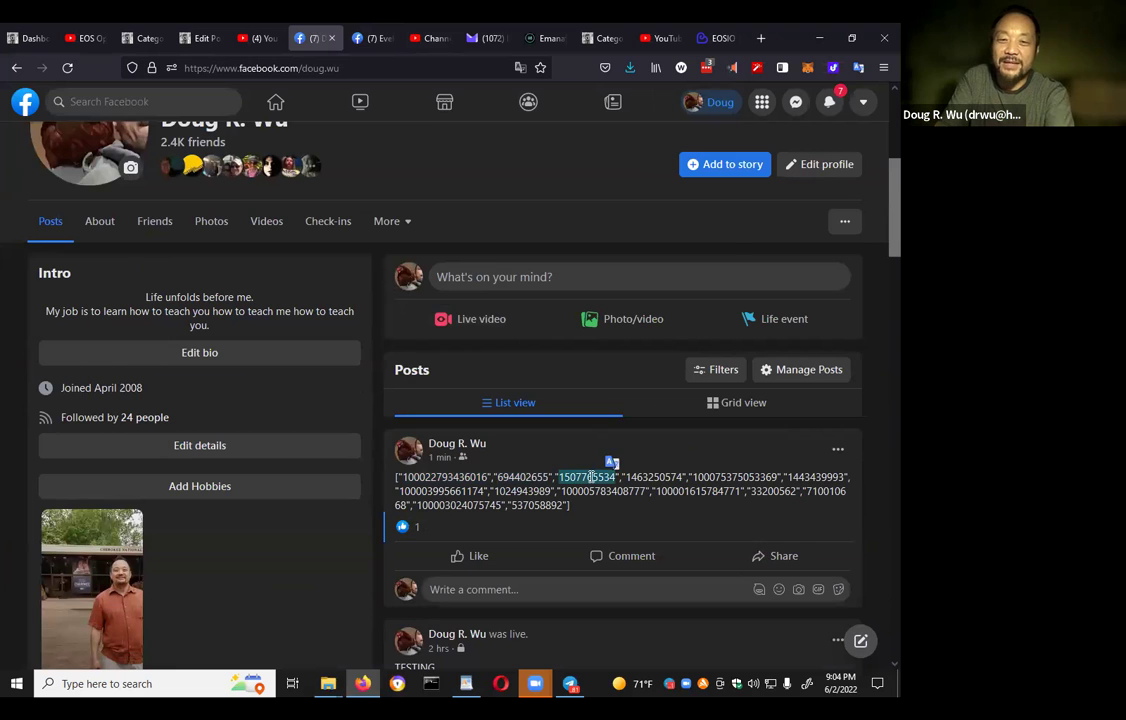
pyautogui.rightClick(592, 472)
pyautogui.click(640, 236)
pyautogui.click(365, 37)
pyautogui.doubleClick(313, 67)
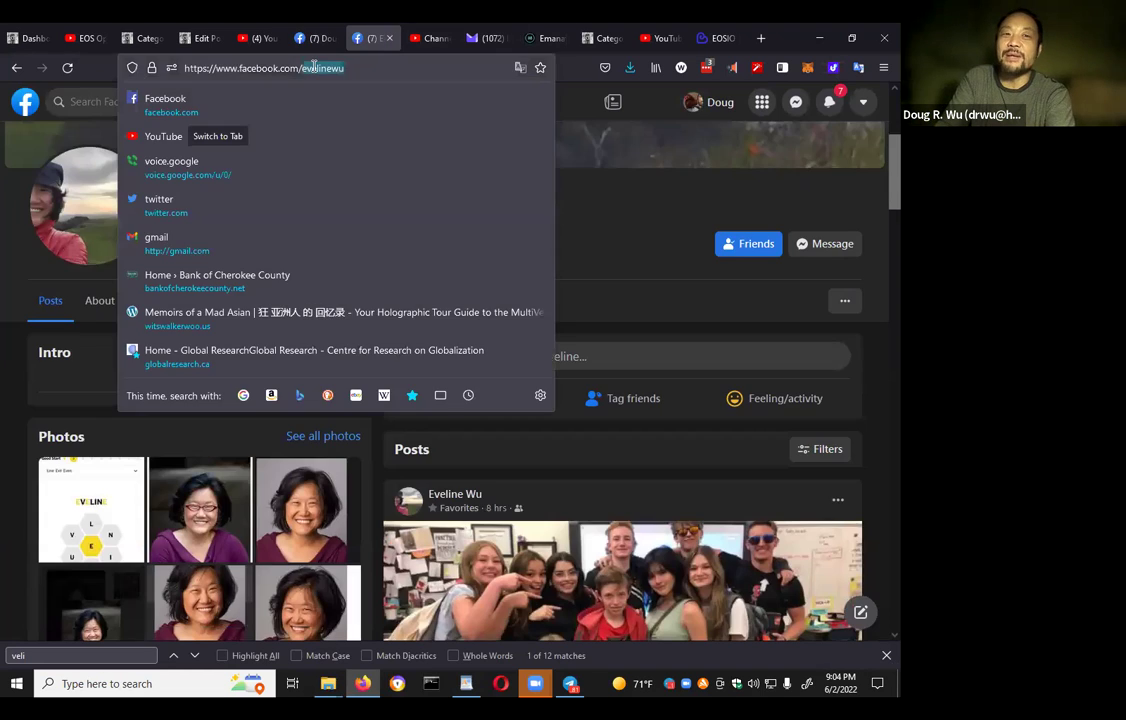
pyautogui.hotkey('ctrl', 'v')
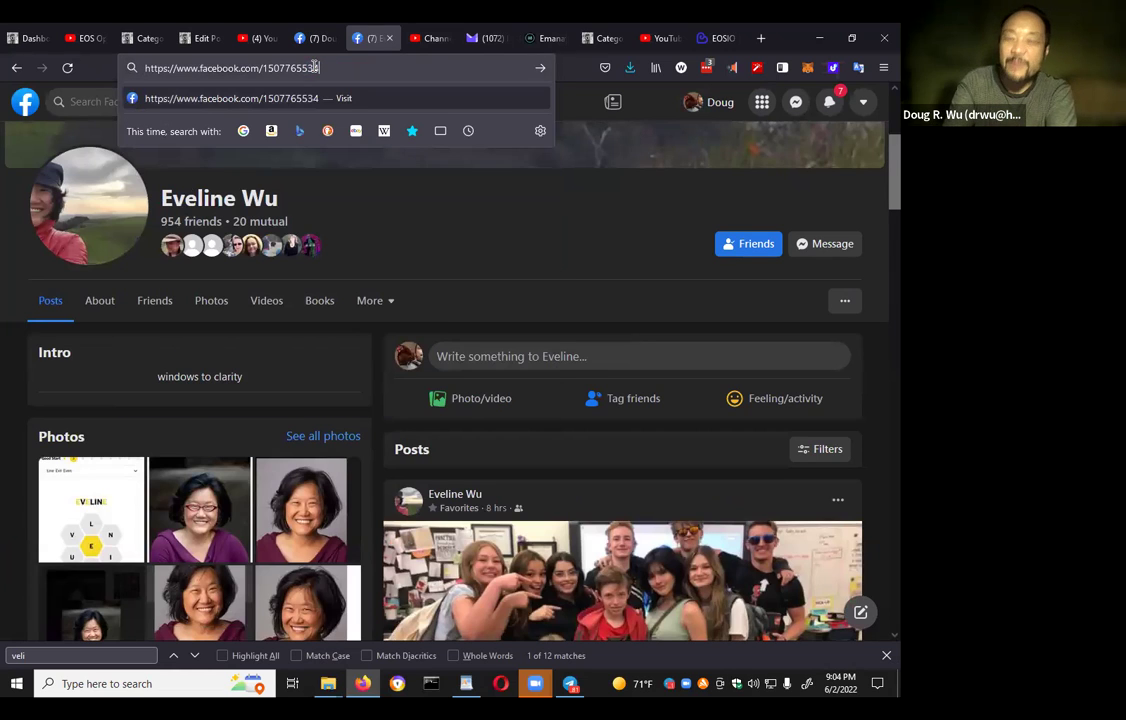
pyautogui.press('Return')
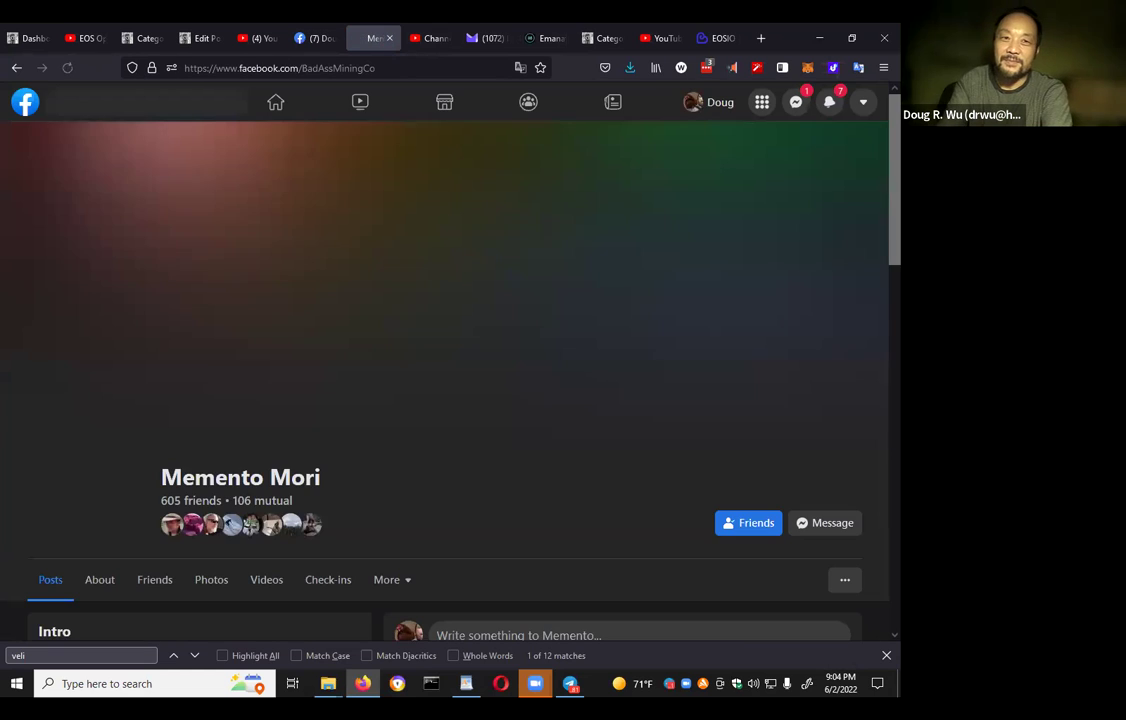
pyautogui.scroll(-5, 296, 180)
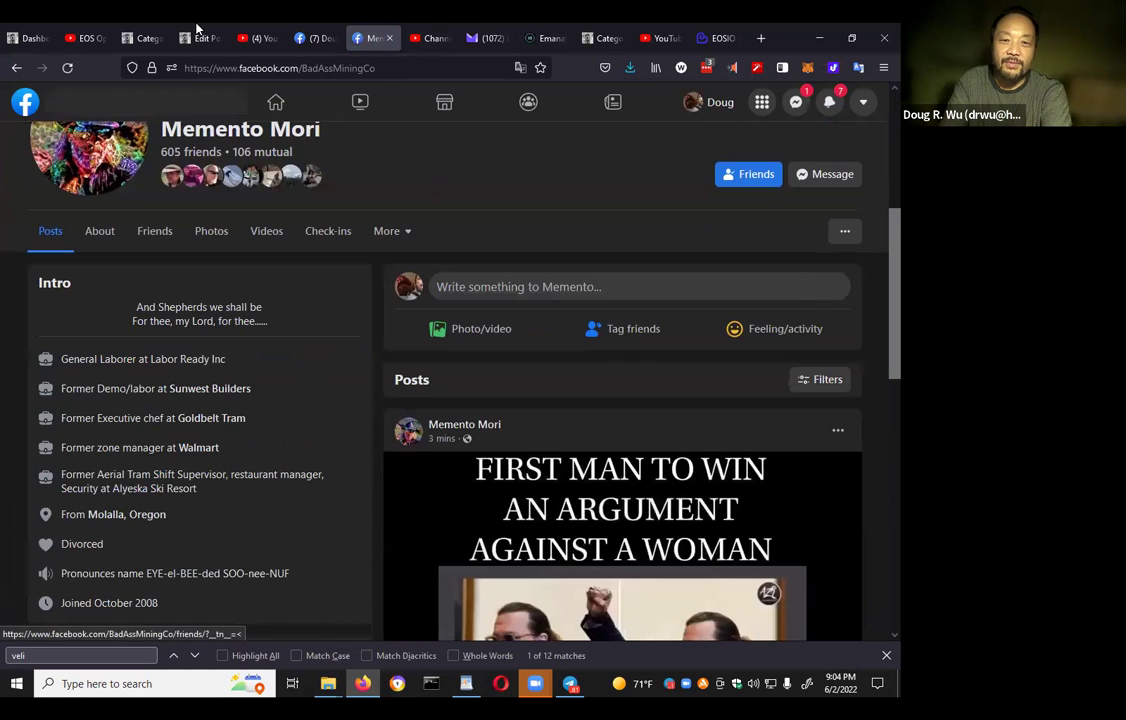
pyautogui.hotkey('ctrl', 'shift', 'Tab')
pyautogui.scroll(-3, 498, 368)
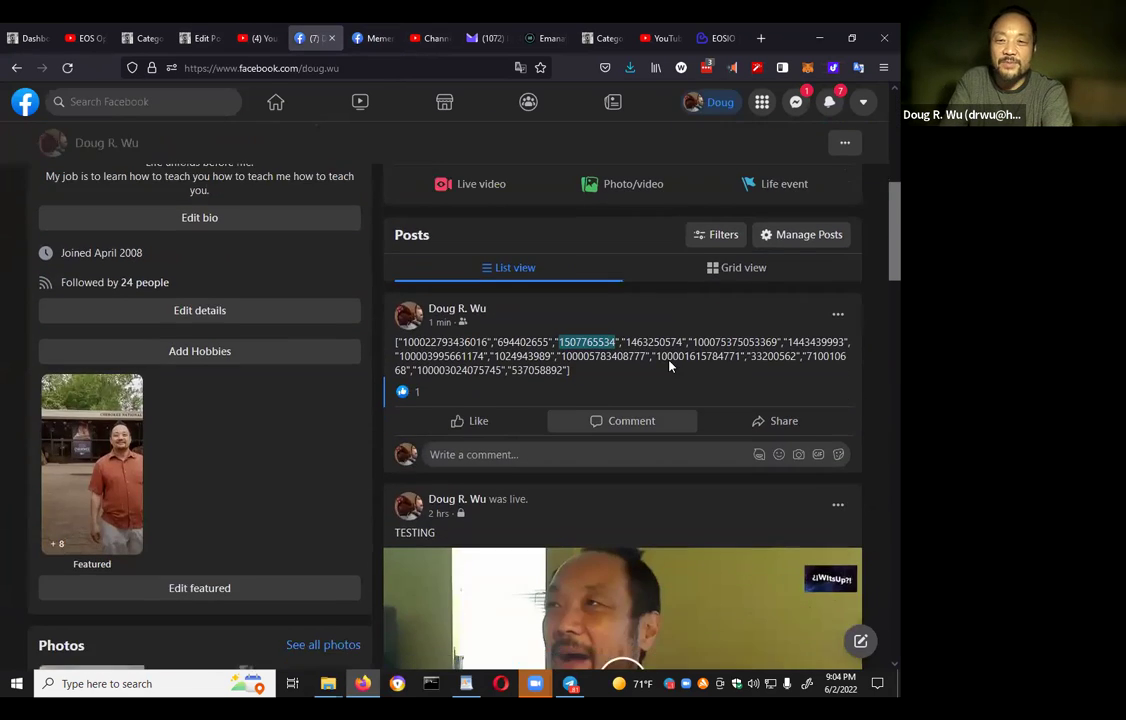
pyautogui.click(650, 330)
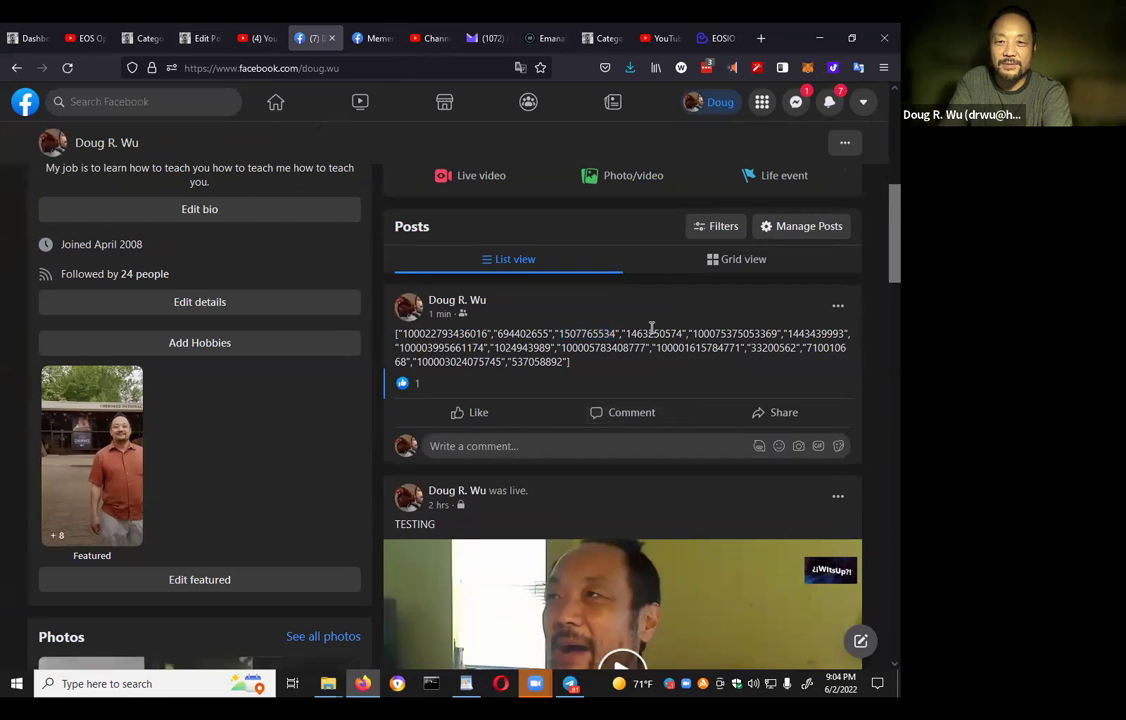
pyautogui.tripleClick(651, 330)
pyautogui.rightClick(651, 338)
pyautogui.doubleClick(652, 333)
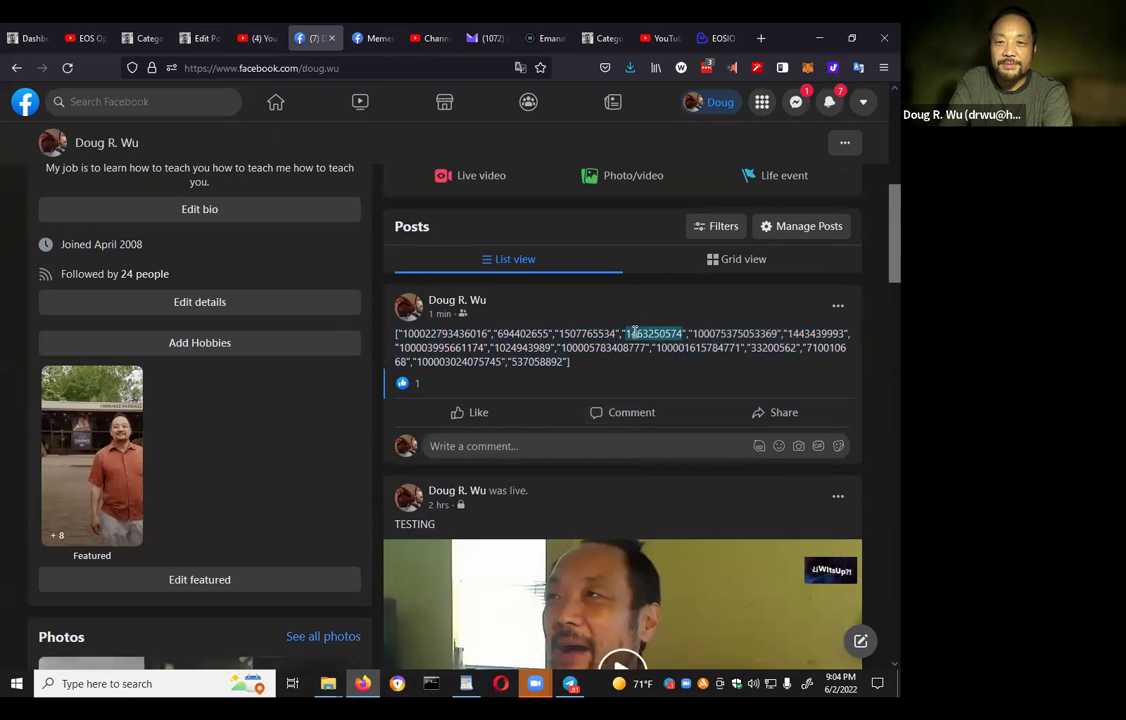
pyautogui.rightClick(638, 340)
pyautogui.click(670, 347)
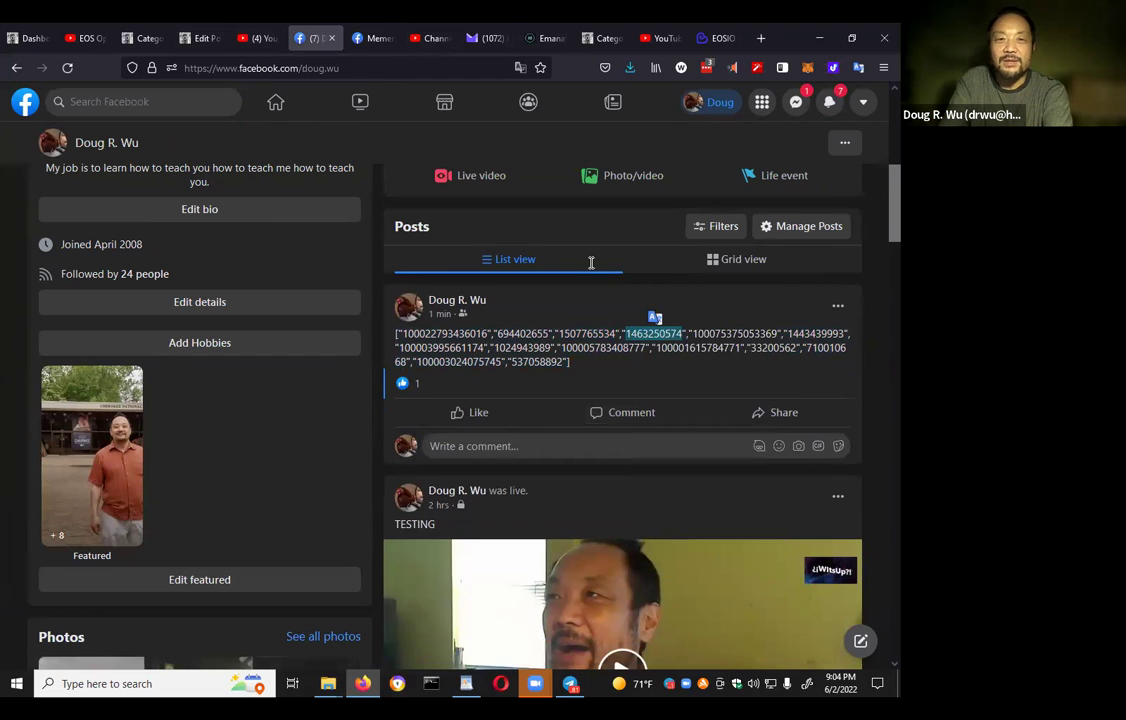
pyautogui.click(260, 38)
pyautogui.click(312, 38)
pyautogui.click(311, 66)
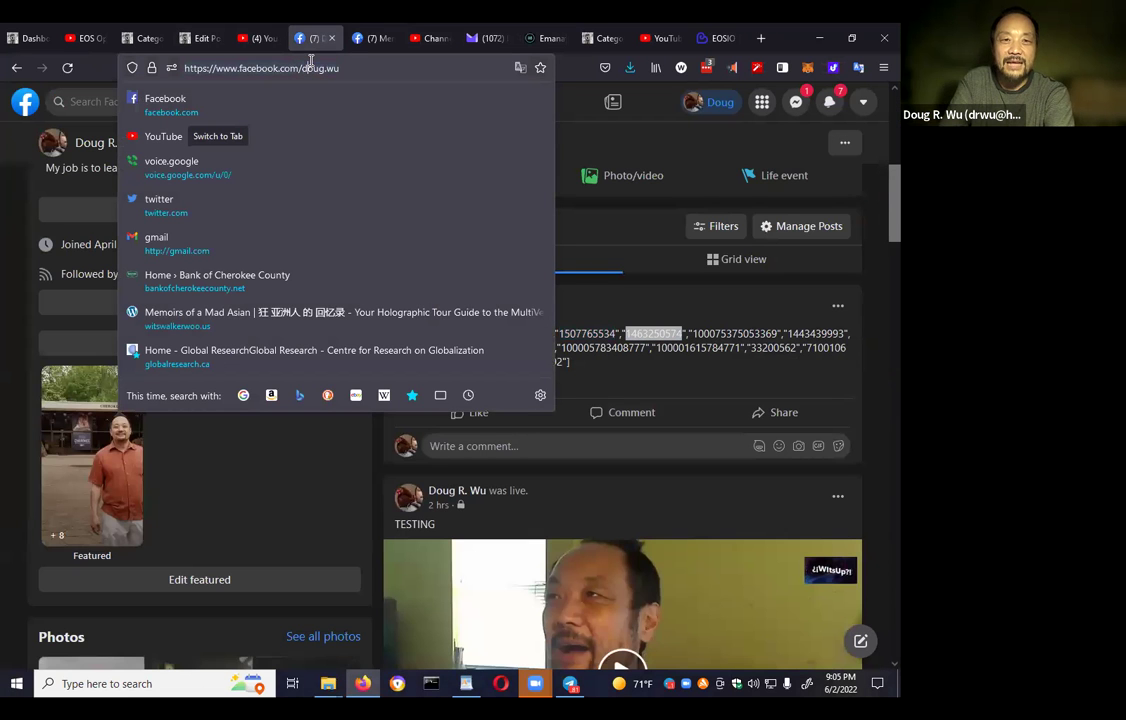
pyautogui.moveTo(349, 65); pyautogui.dragTo(306, 72)
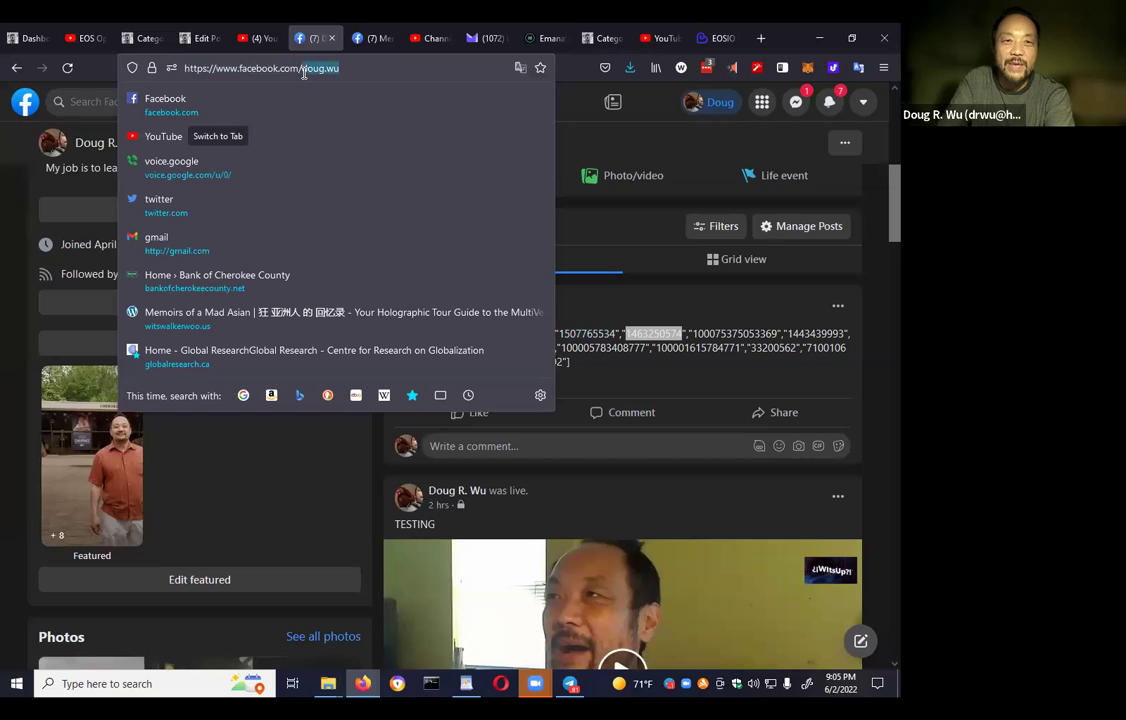
pyautogui.hotkey('ctrl', 'v')
pyautogui.press('Return')
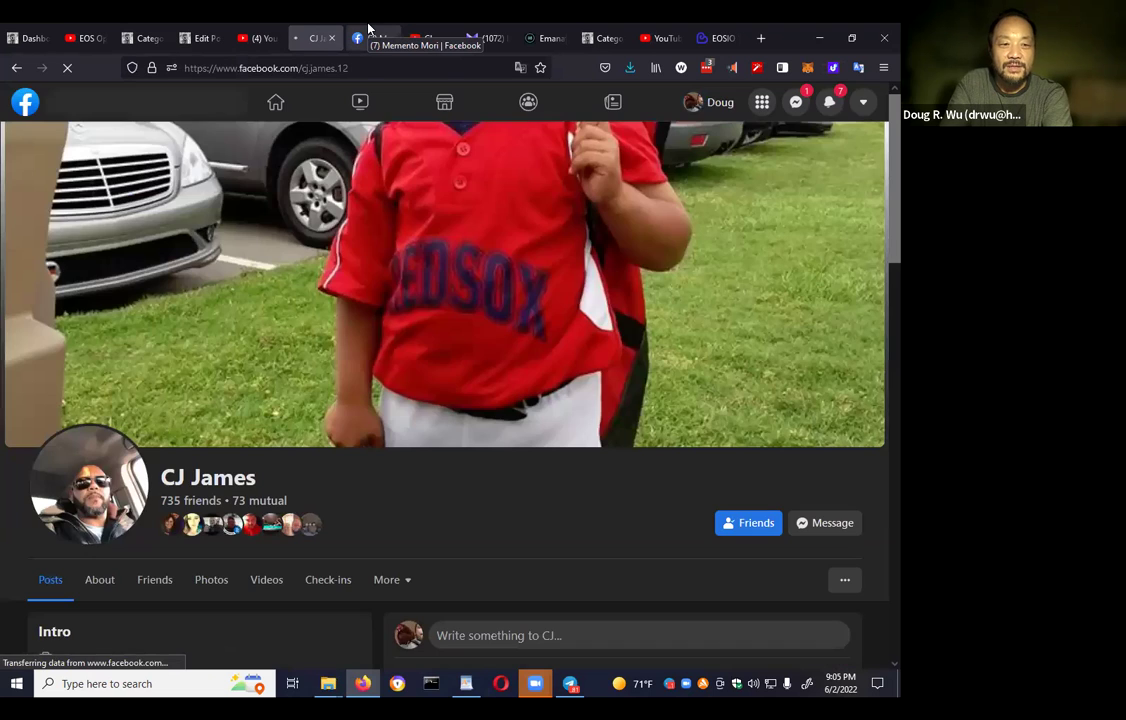
# - View the friend's profile, then head back toward your own profile
pyautogui.click(366, 32)
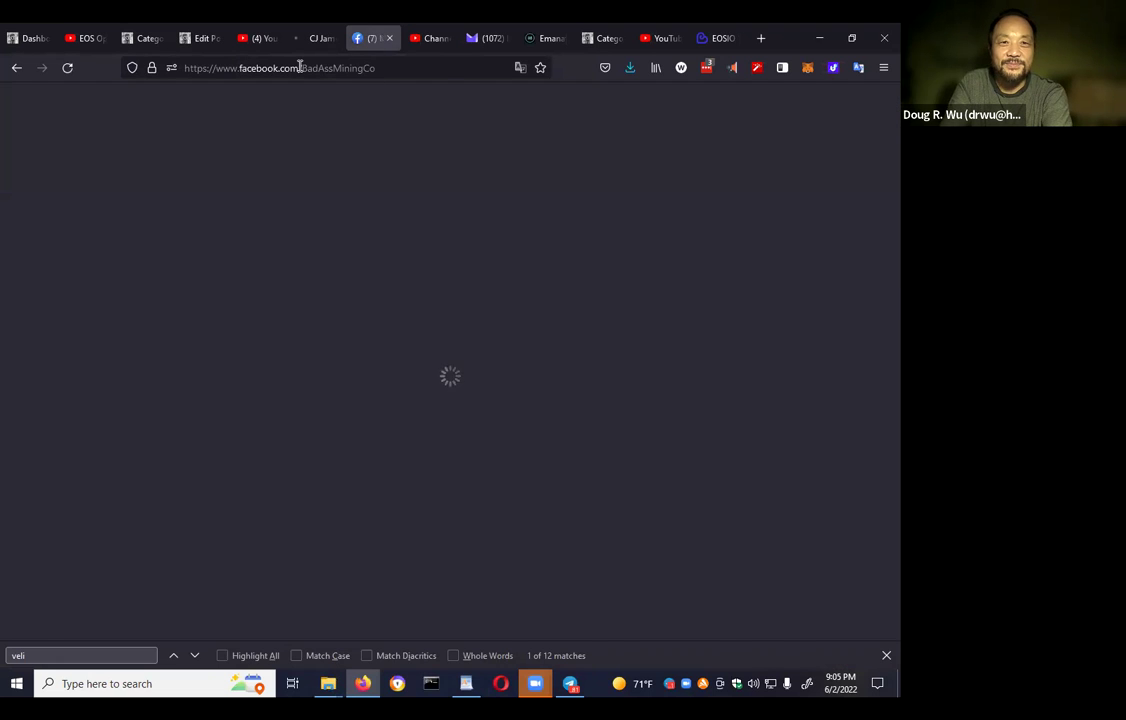
pyautogui.click(264, 64)
pyautogui.press('Escape')
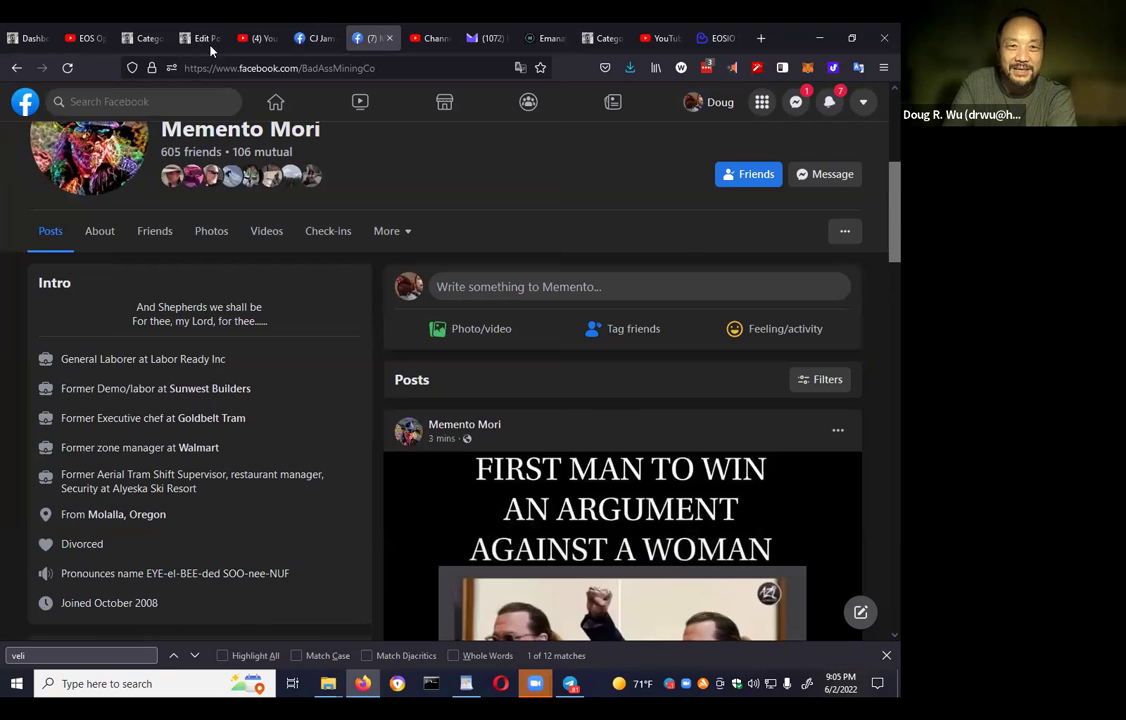
pyautogui.click(712, 104)
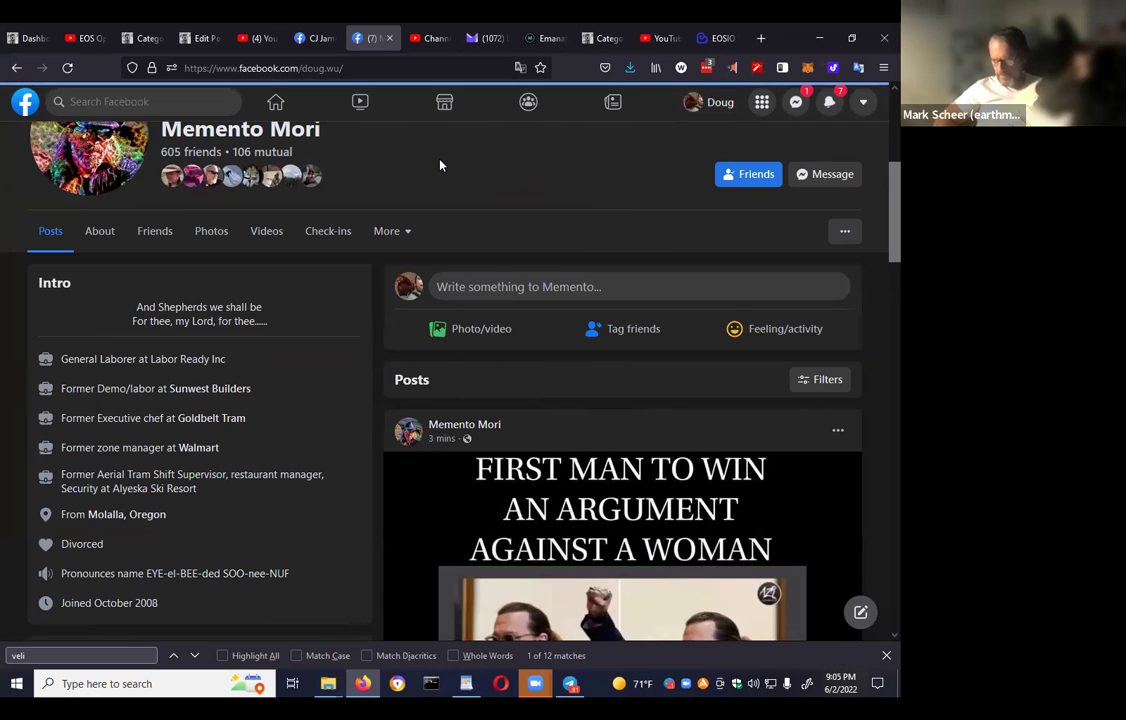
# - On your profile, view the trophy photo, close it, and scroll back to the posts feed
pyautogui.click(688, 102)
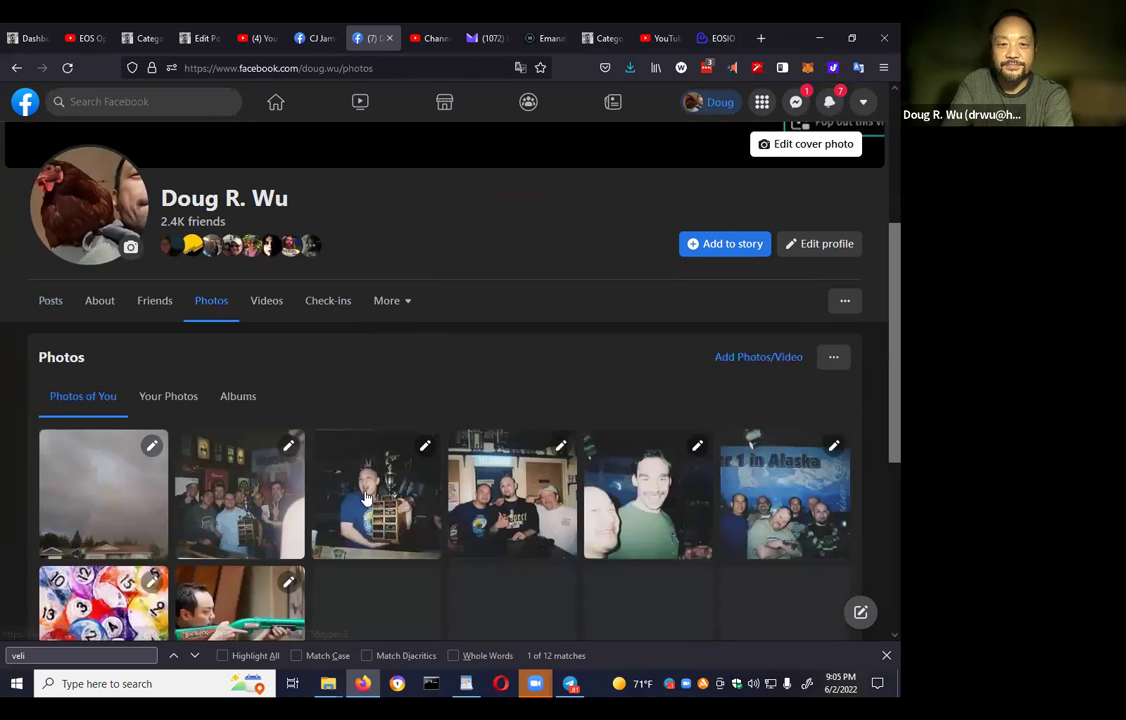
pyautogui.click(449, 456)
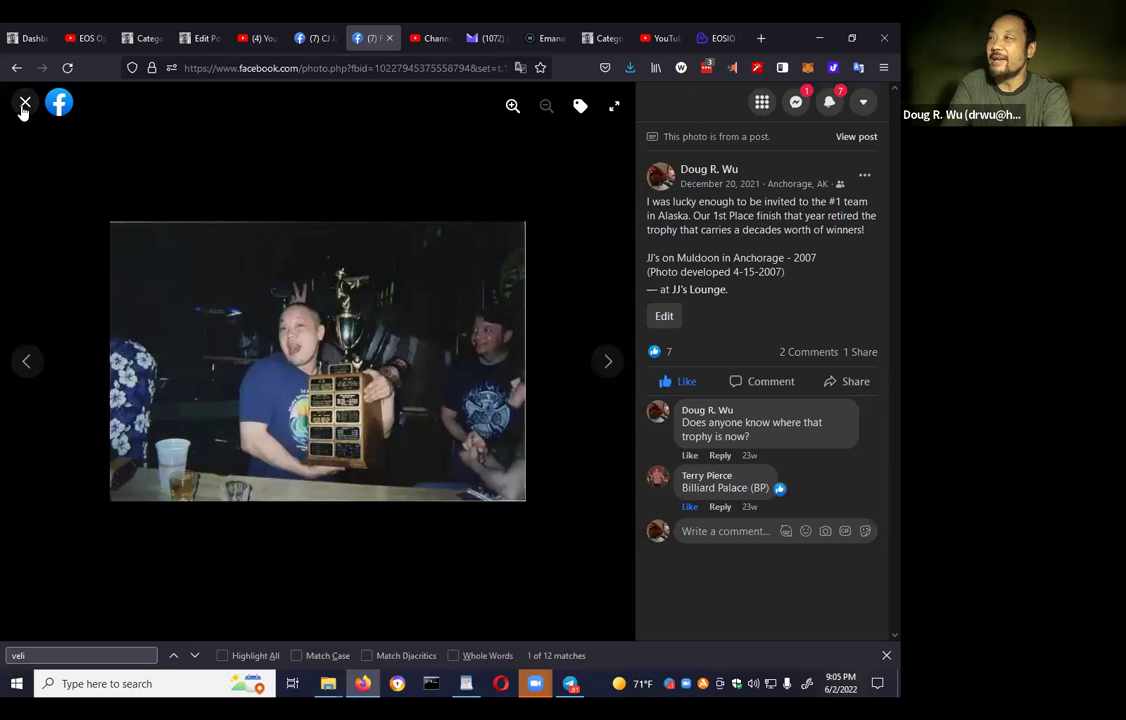
pyautogui.click(24, 106)
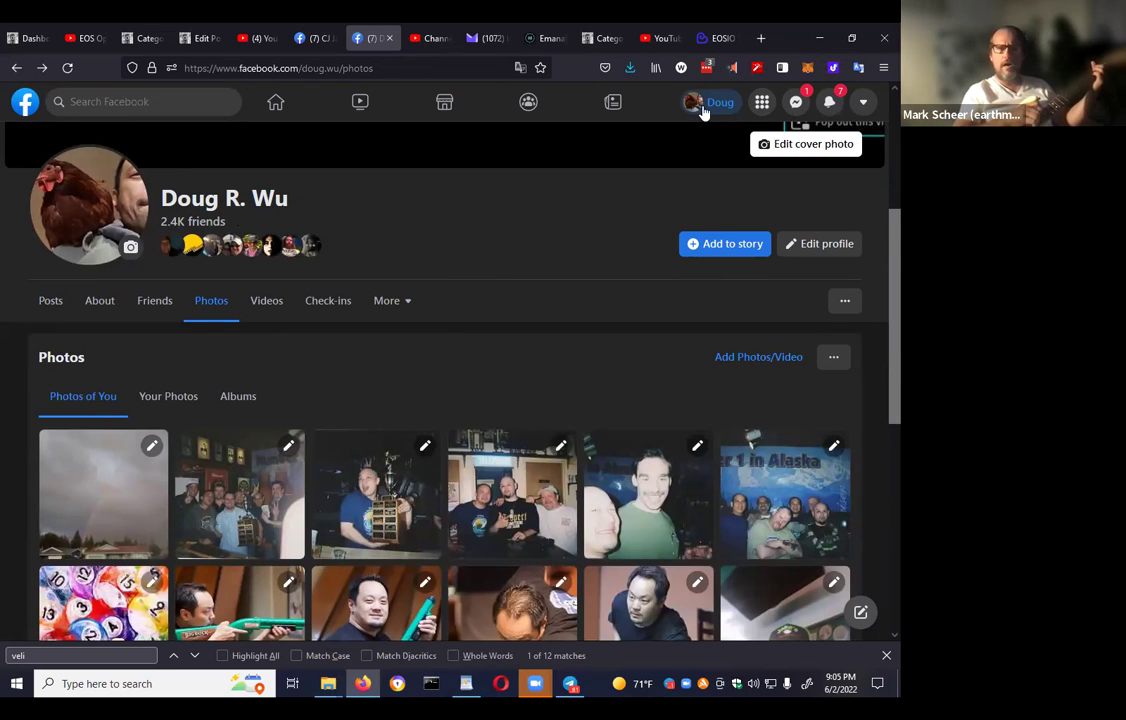
pyautogui.scroll(-1, 480, 244)
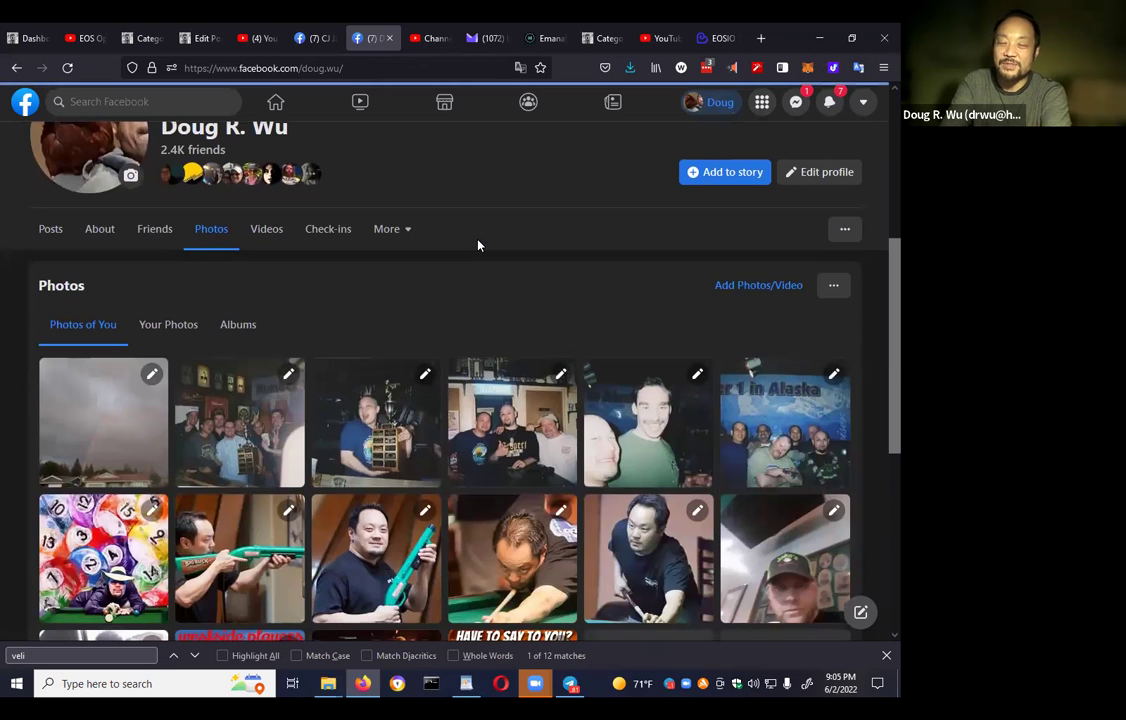
pyautogui.scroll(-1, 478, 244)
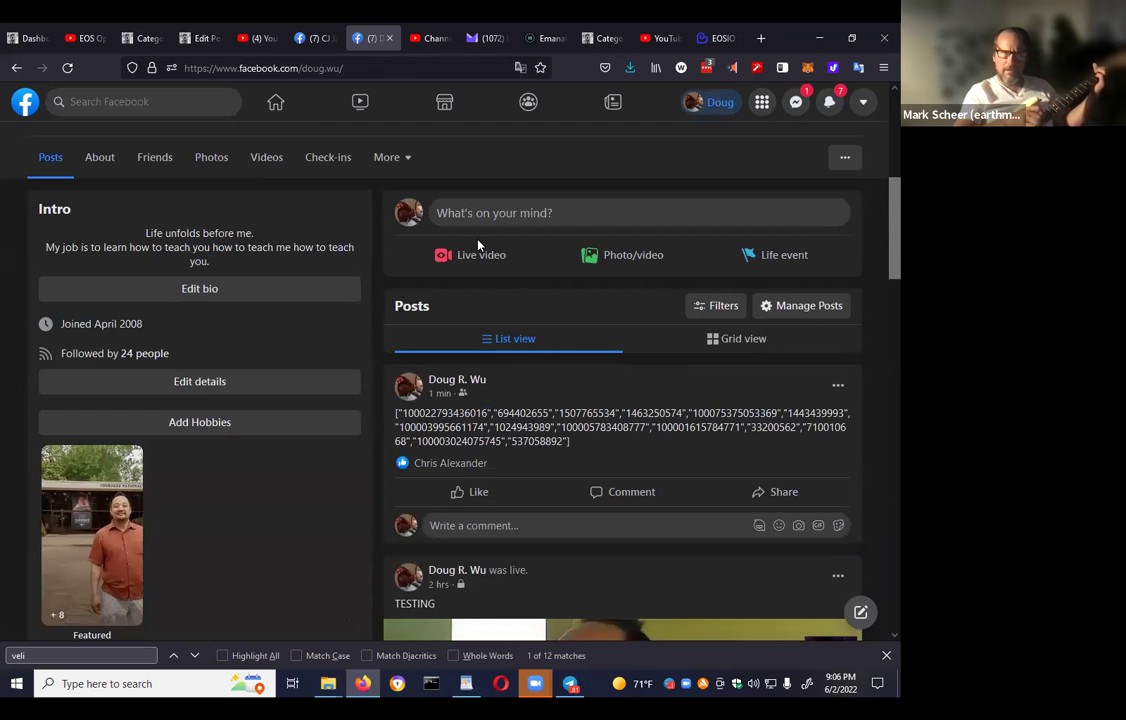
pyautogui.scroll(1, 478, 244)
pyautogui.scroll(2, 478, 244)
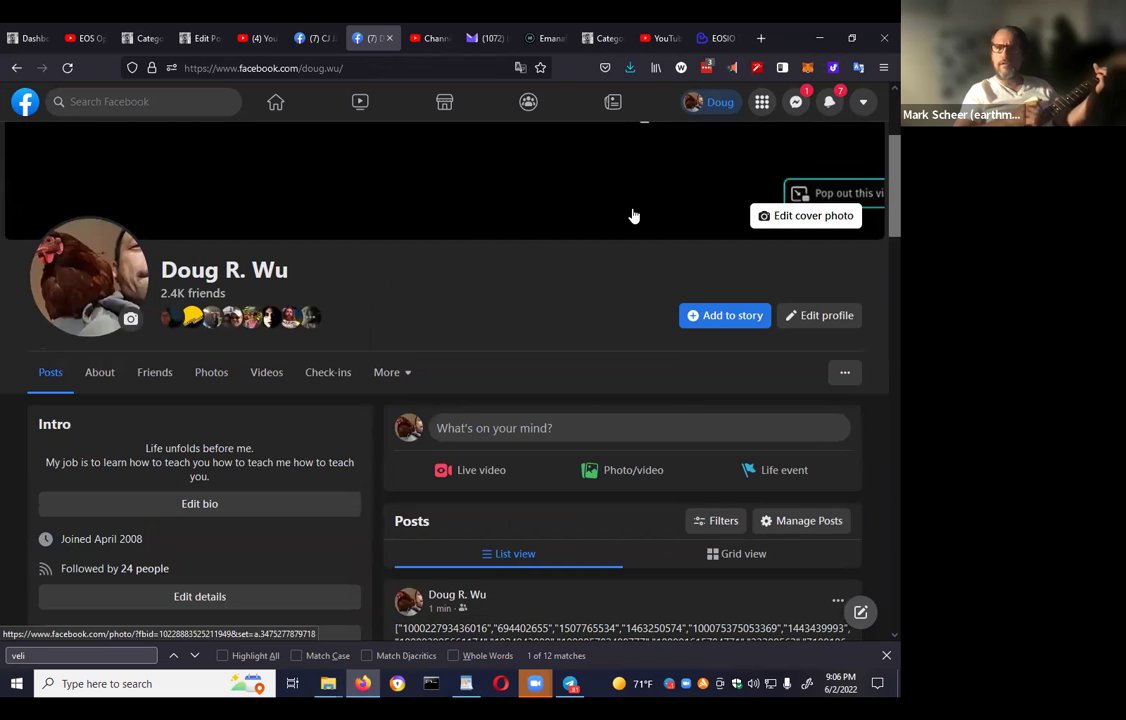
# - Open the friend's chat from recent chats and send the reply GREAT!
pyautogui.click(795, 101)
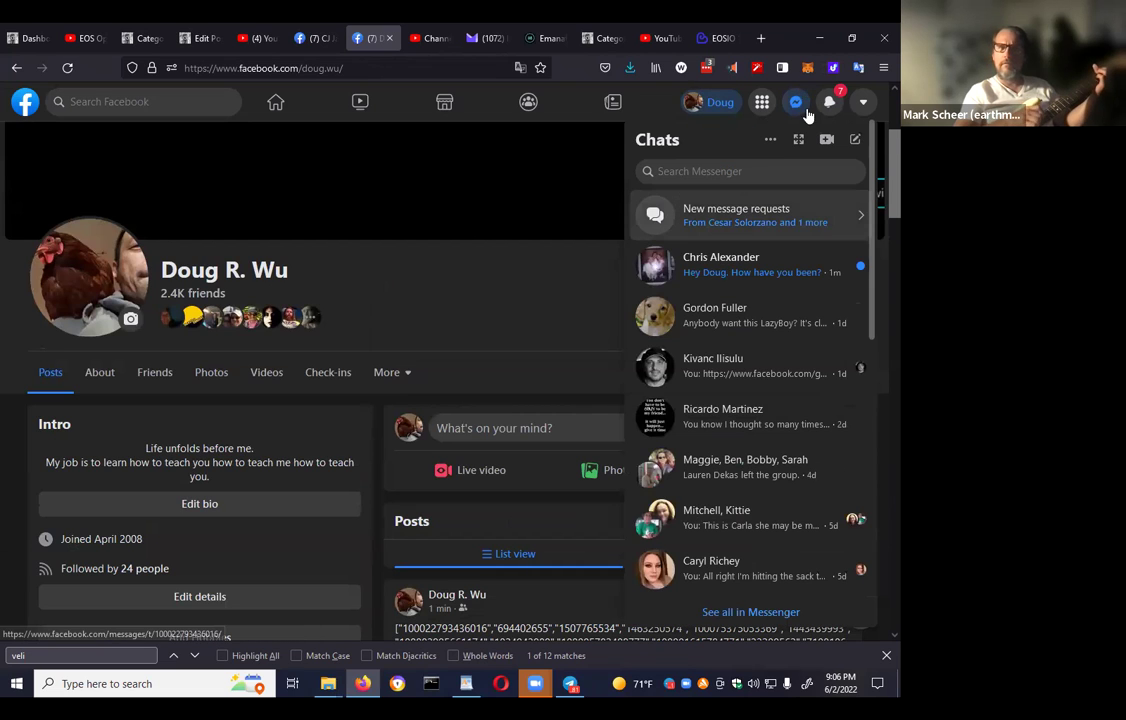
pyautogui.click(767, 265)
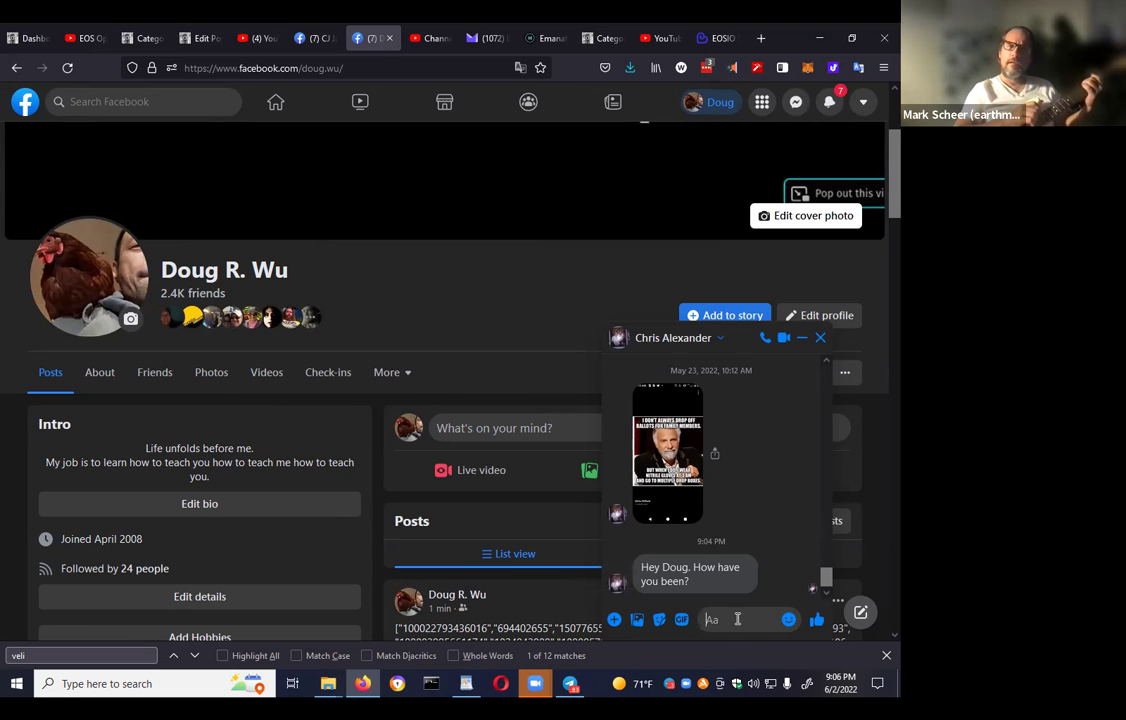
pyautogui.write('GOOD!')
pyautogui.hotkey('ctrl', 'a')
pyautogui.write('GREAT!')
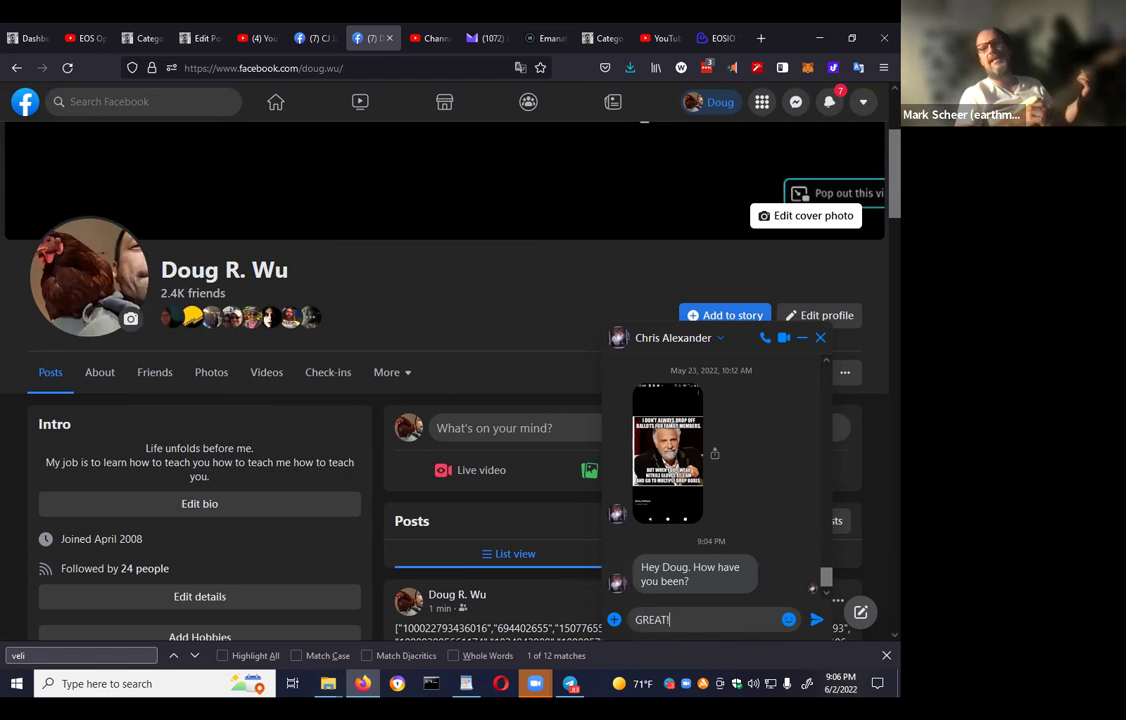
pyautogui.press('Return')
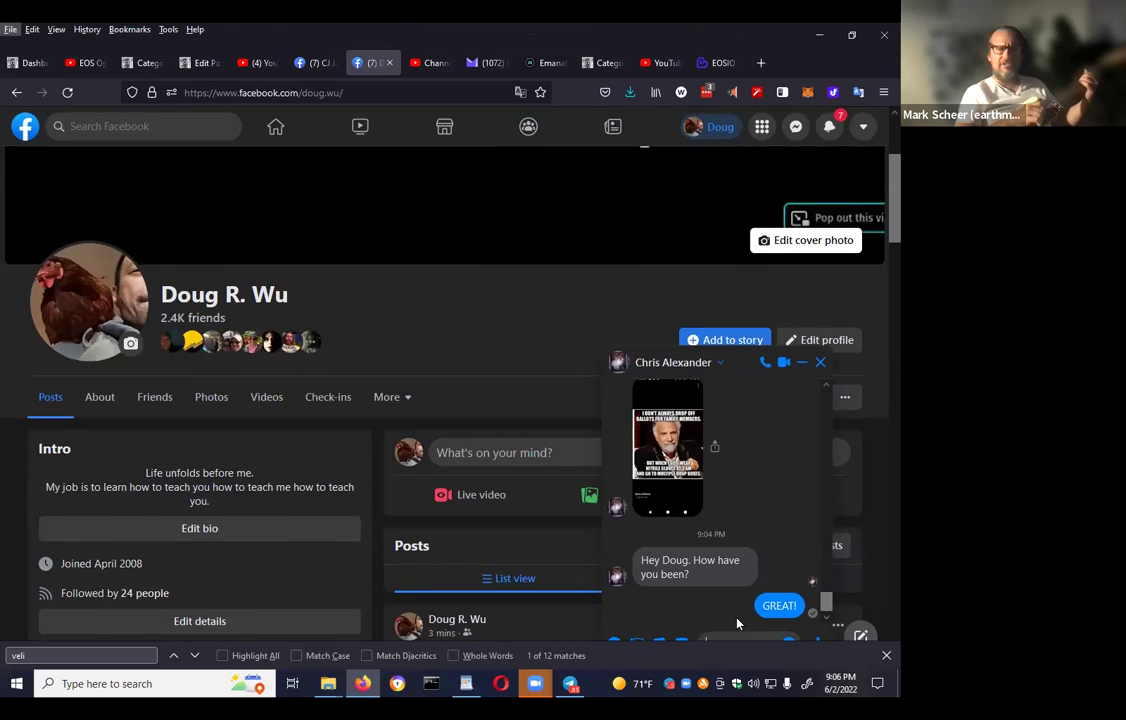
pyautogui.click(450, 238)
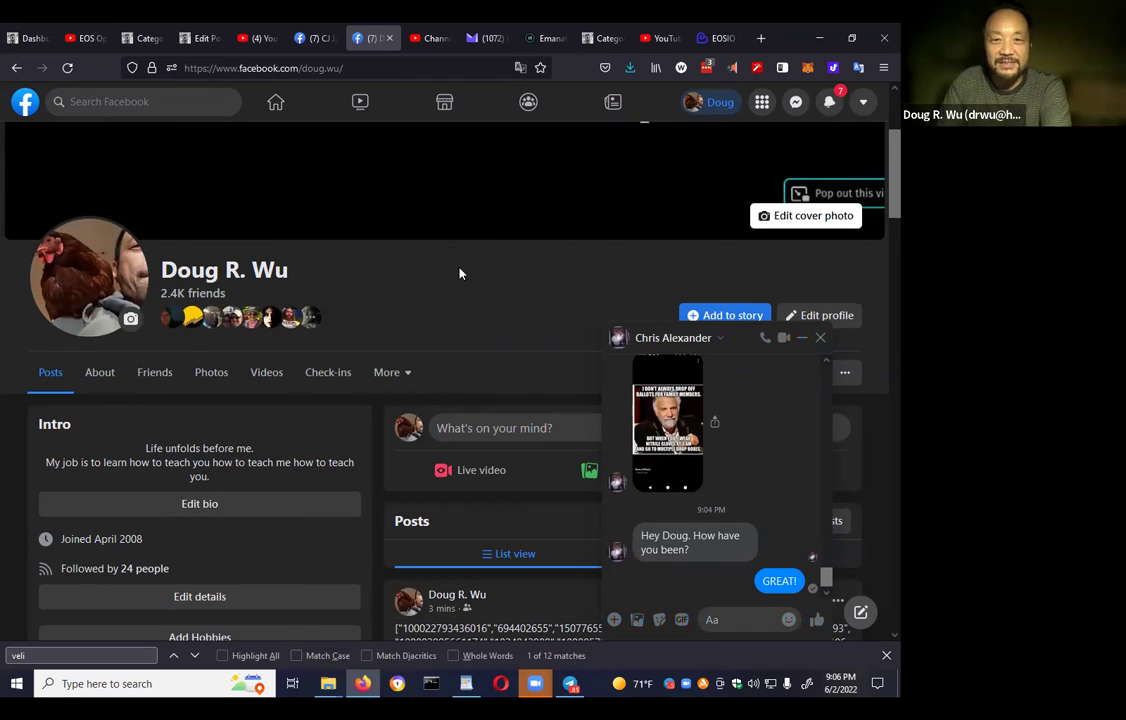
pyautogui.rightClick(459, 273)
# - View the profile's page source and search for 'velis' to reach lastActiveTimes
pyautogui.click(536, 419)
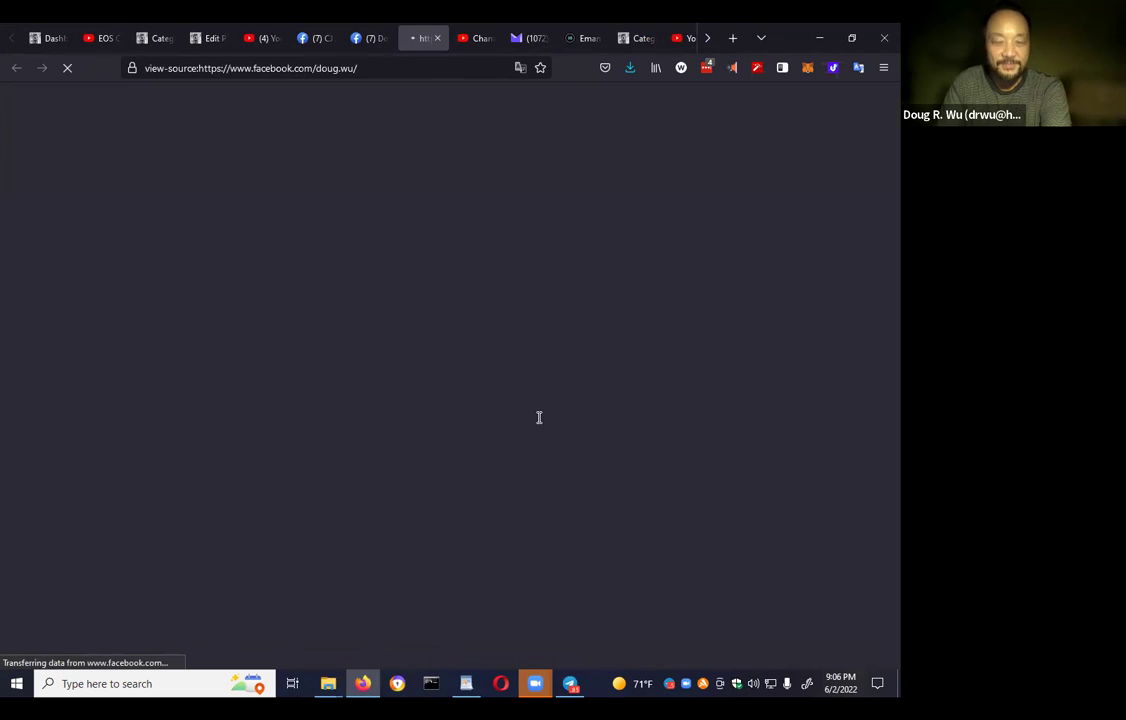
pyautogui.hotkey('ctrl', 'f')
pyautogui.write('ve')
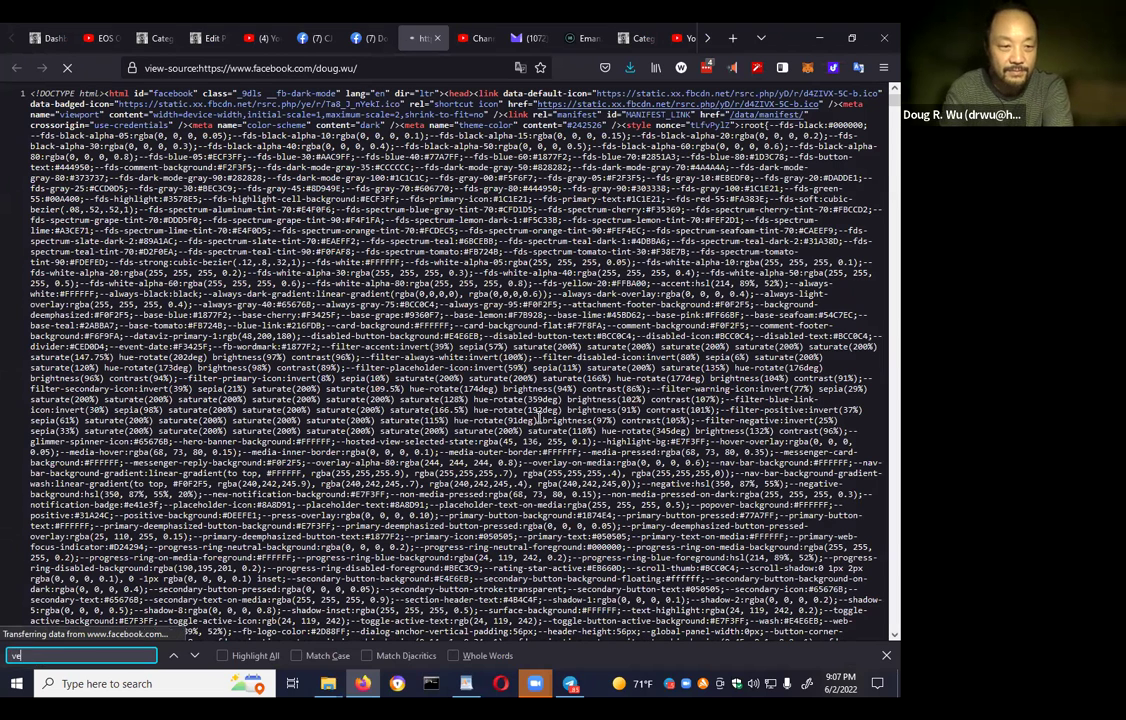
pyautogui.write('lis')
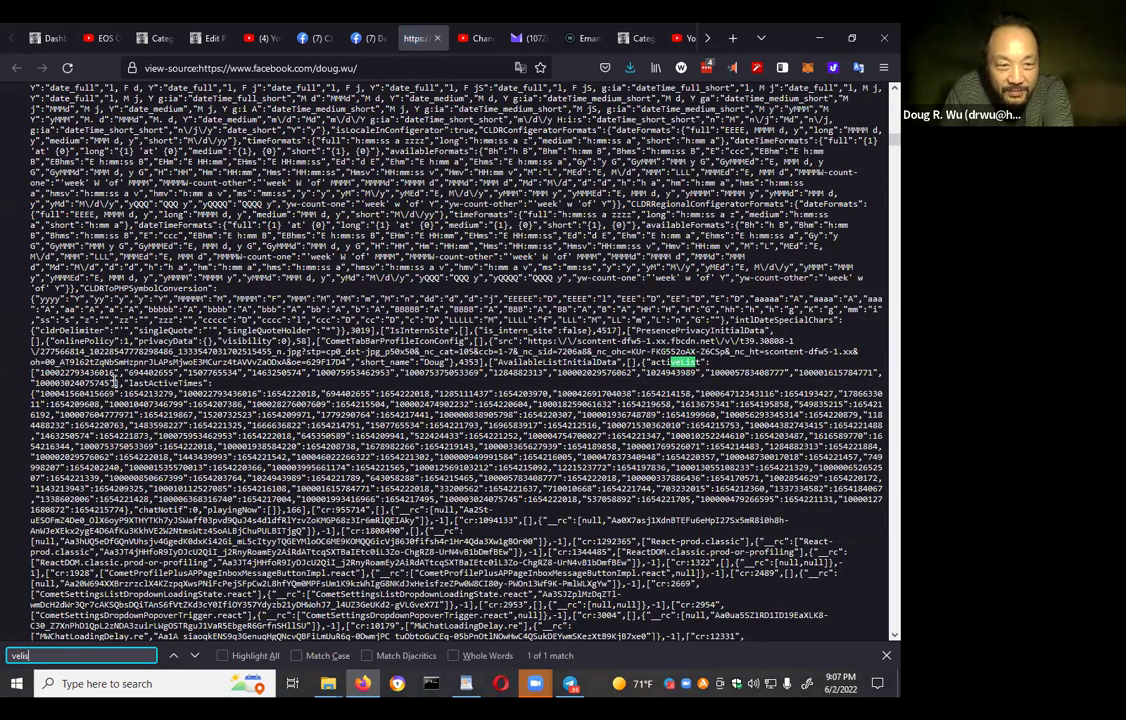
pyautogui.click(36, 391)
# - Copy the first friend ID listed in lastActiveTimes
pyautogui.moveTo(36, 391); pyautogui.dragTo(176, 394)
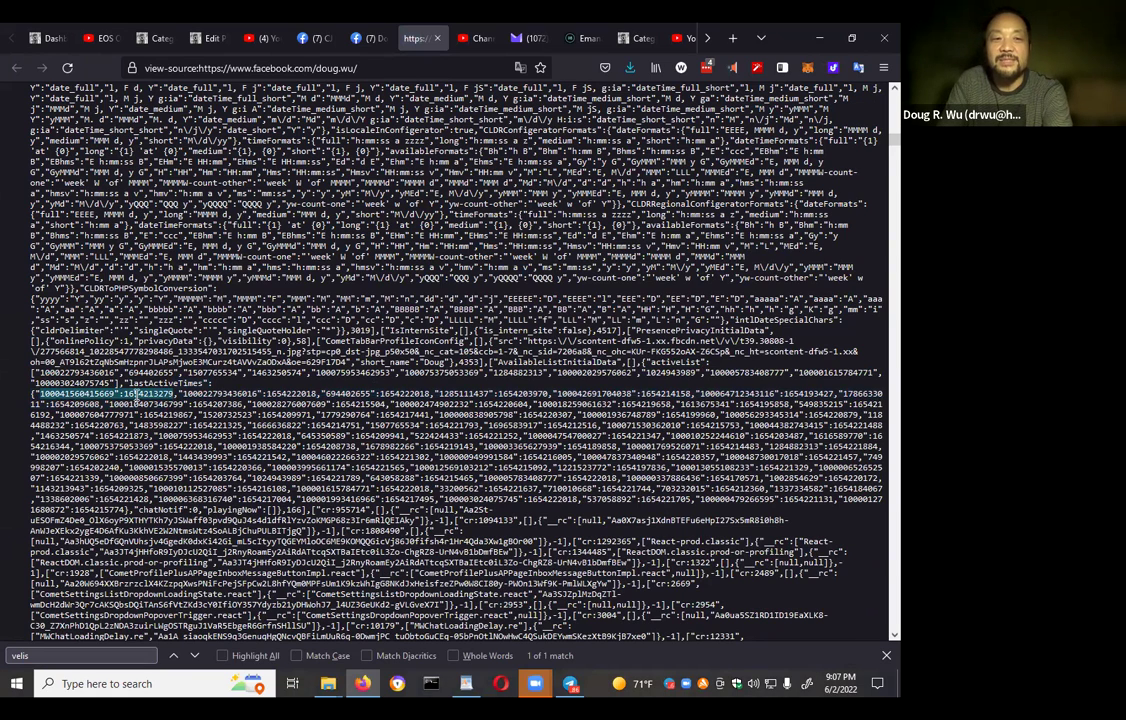
pyautogui.doubleClick(148, 394)
pyautogui.tripleClick(306, 394)
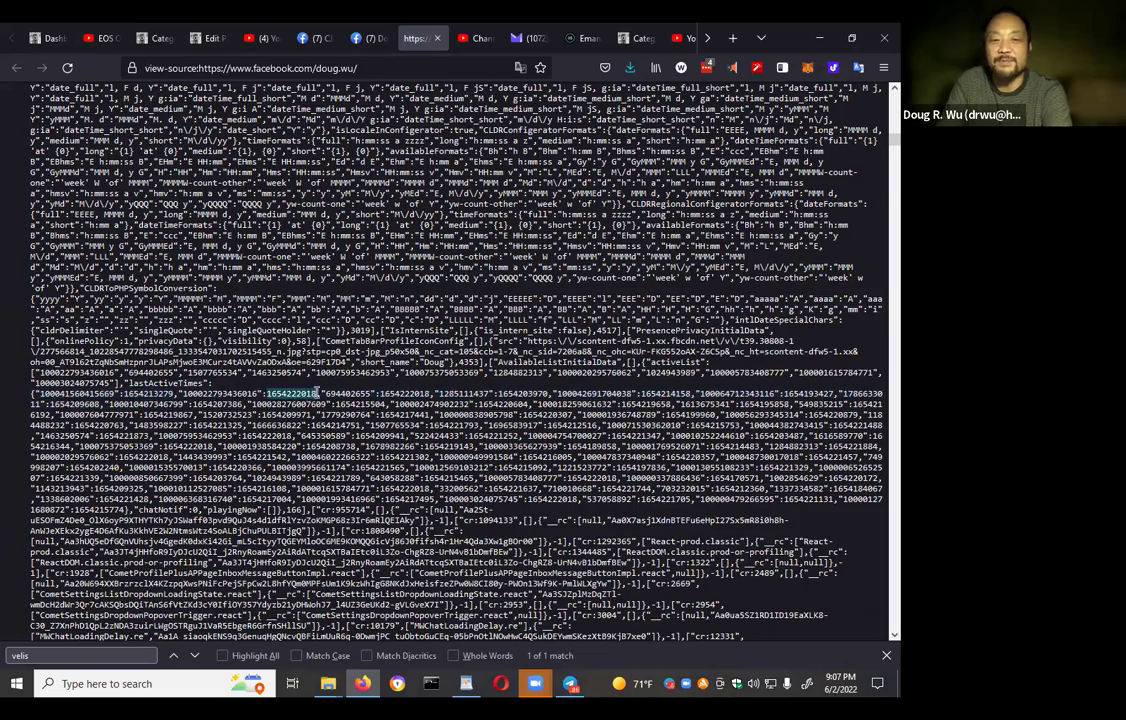
pyautogui.click(308, 394)
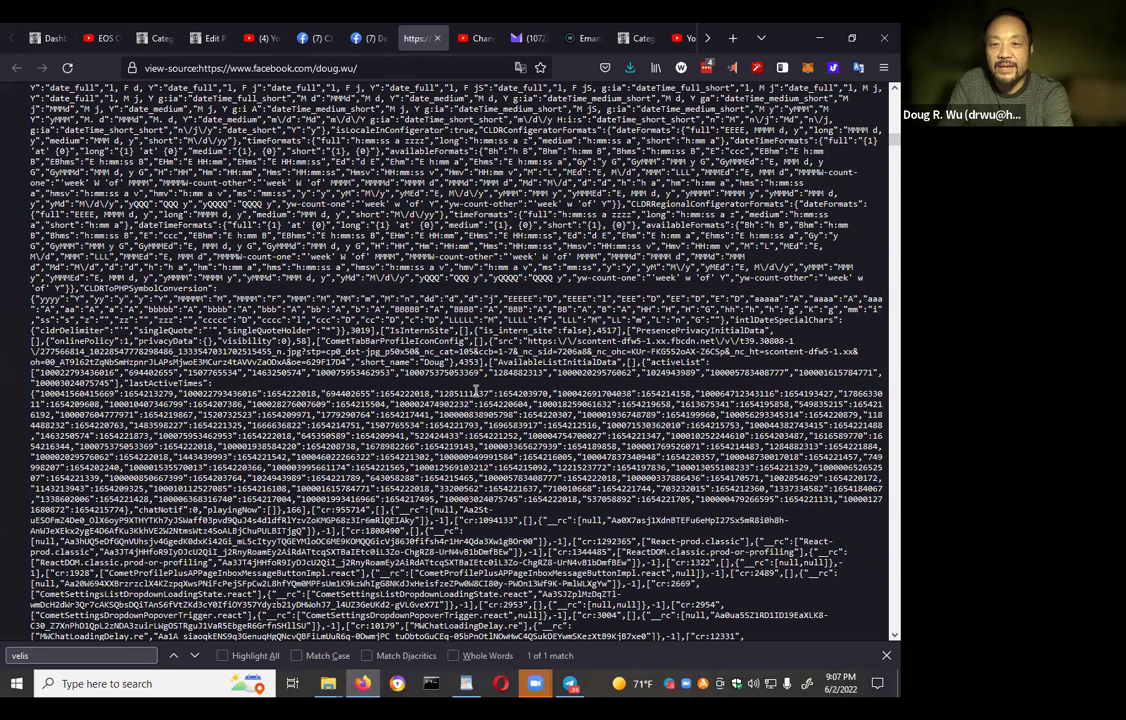
pyautogui.doubleClick(76, 393)
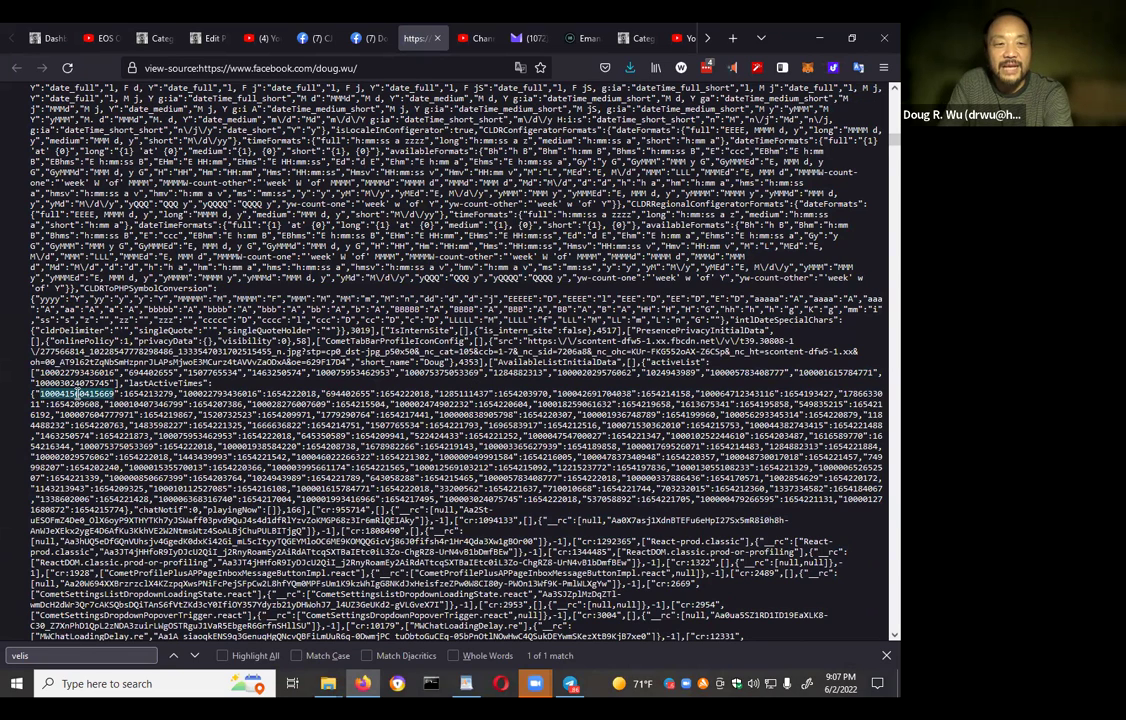
pyautogui.rightClick(80, 391)
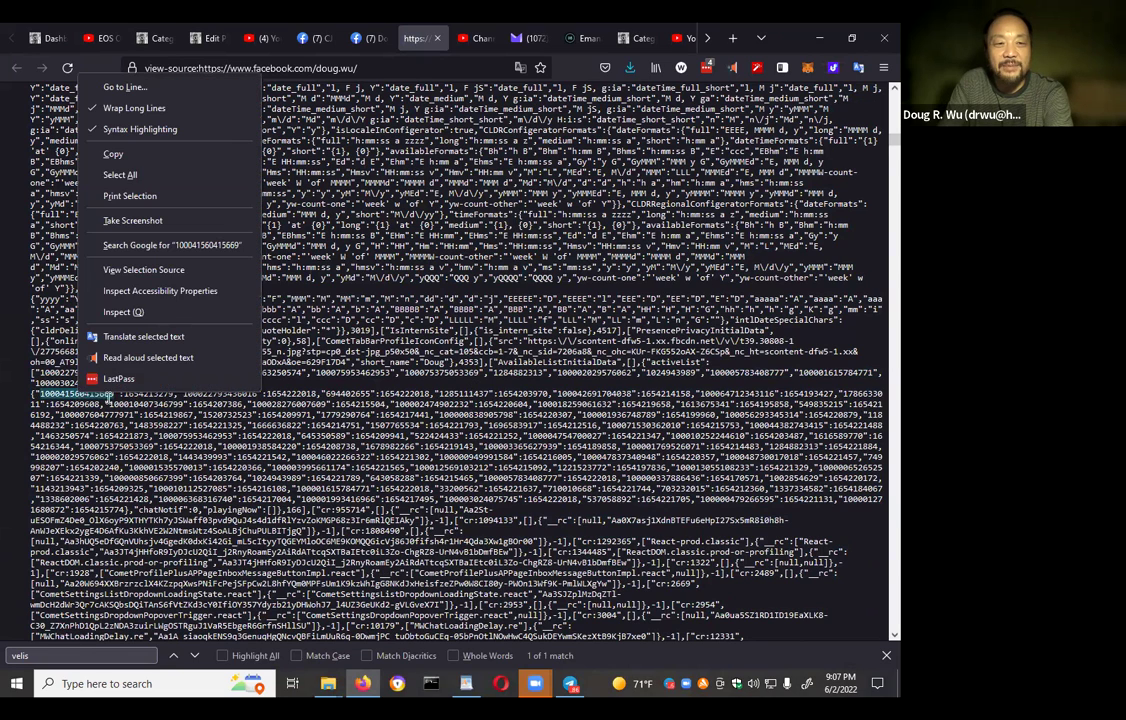
pyautogui.click(140, 153)
# - Replace the username in the profile URL with the copied ID and load that friend's profile
pyautogui.click(372, 36)
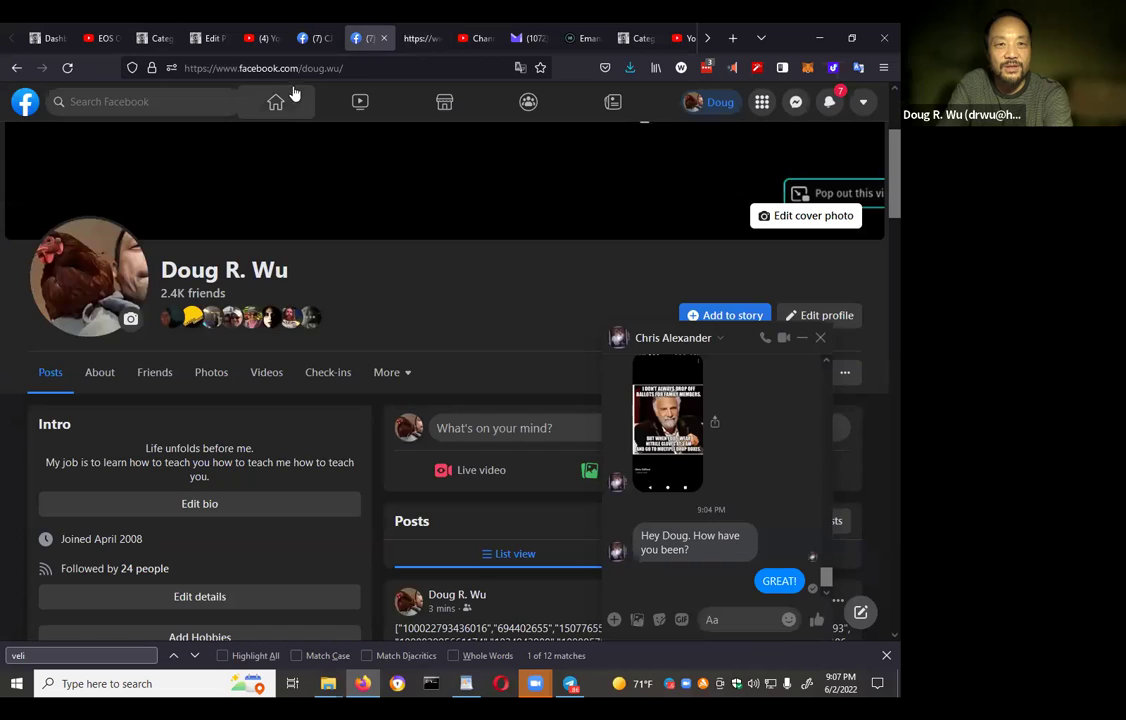
pyautogui.moveTo(299, 72); pyautogui.dragTo(432, 76)
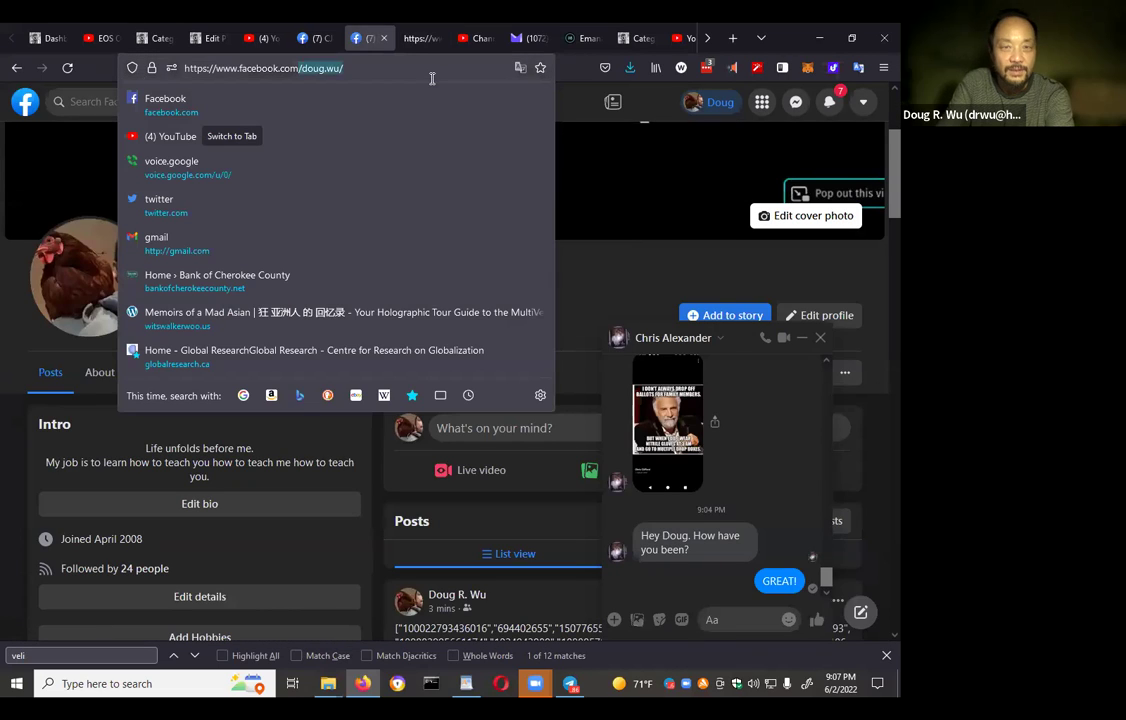
pyautogui.press('BackSpace')
pyautogui.hotkey('ctrl', 'v')
pyautogui.press('Return')
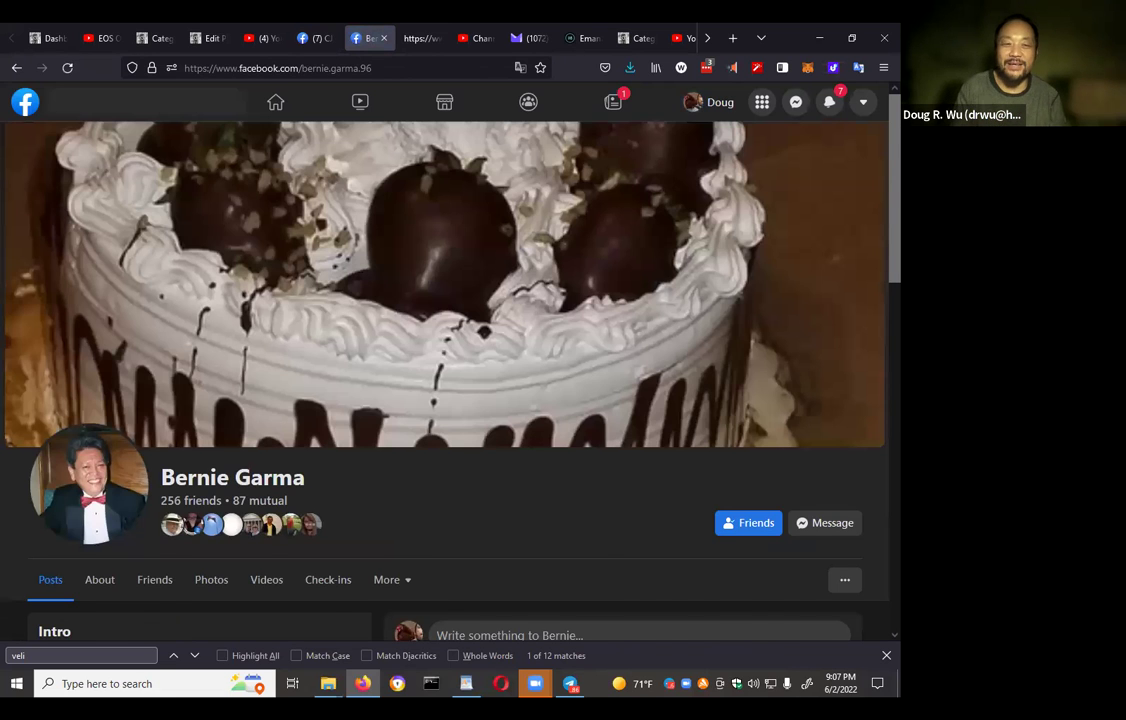
pyautogui.scroll(-3, 450, 380)
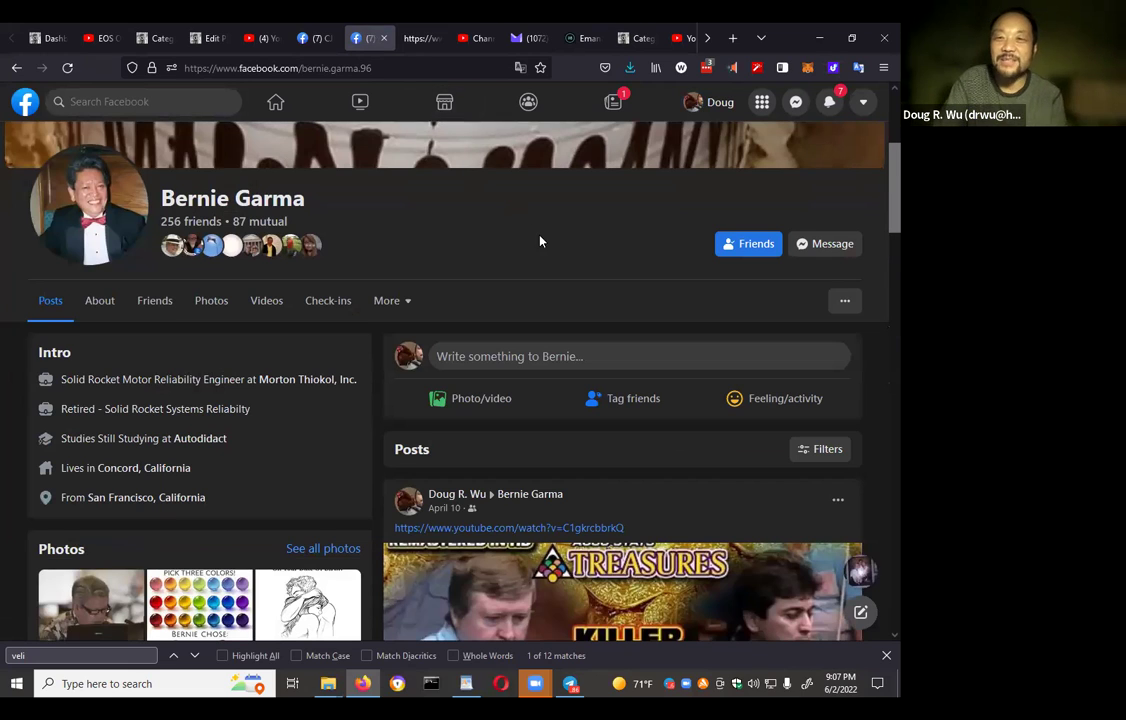
# - Open the recent chats list and dismiss it to reveal the profile
pyautogui.click(796, 104)
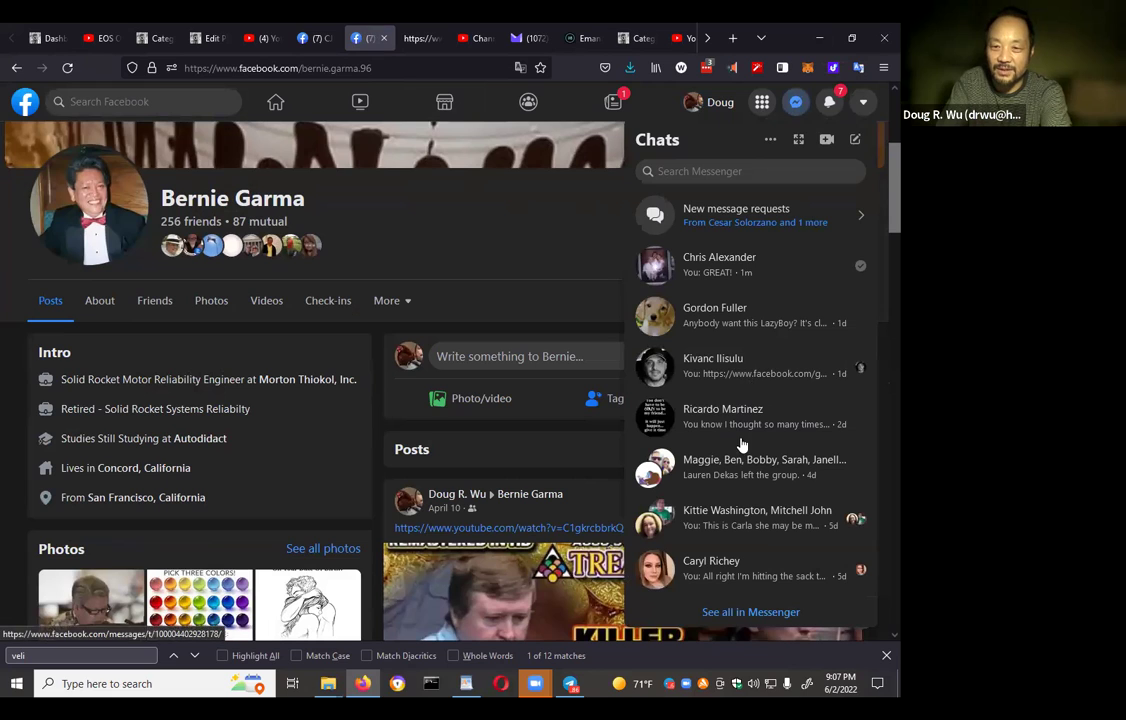
pyautogui.scroll(-3, 745, 460)
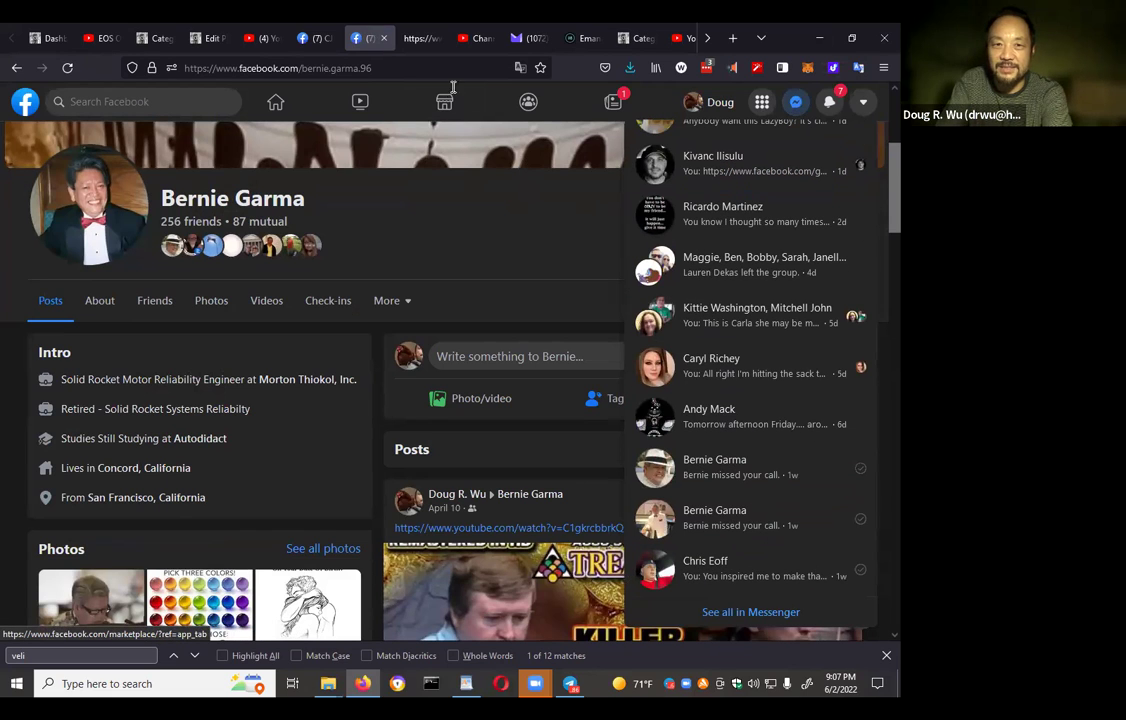
pyautogui.click(478, 67)
pyautogui.click(880, 621)
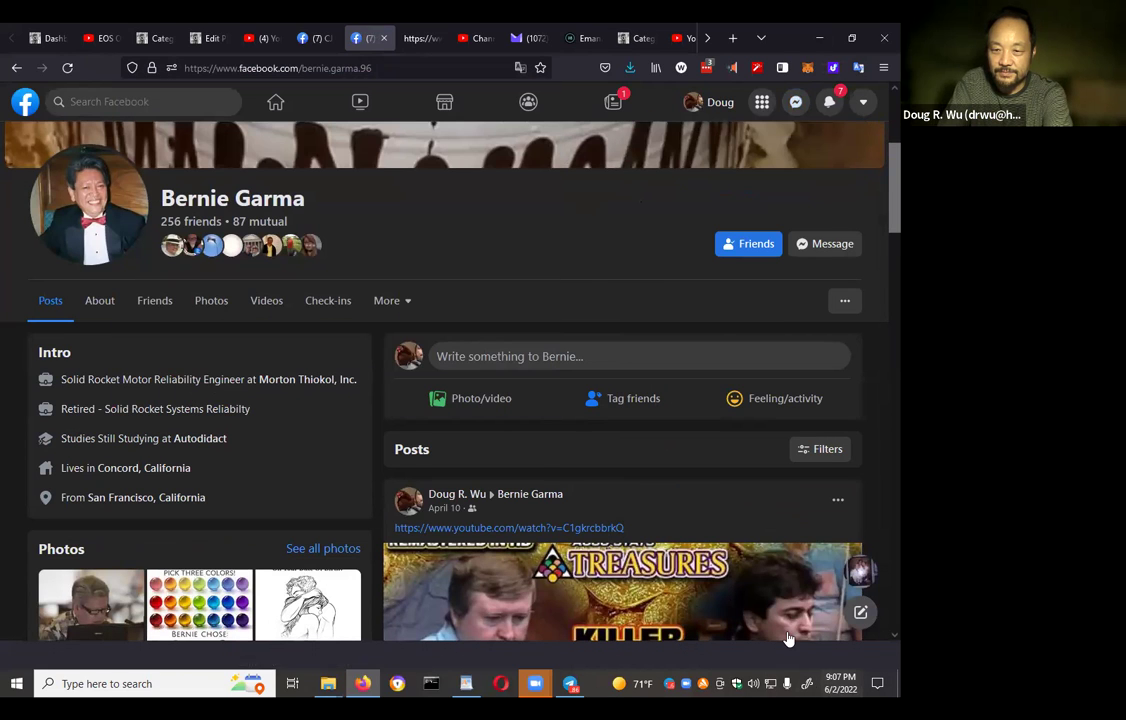
# - Start a new message and try adding recipients by name, then clear them to start over
pyautogui.click(862, 614)
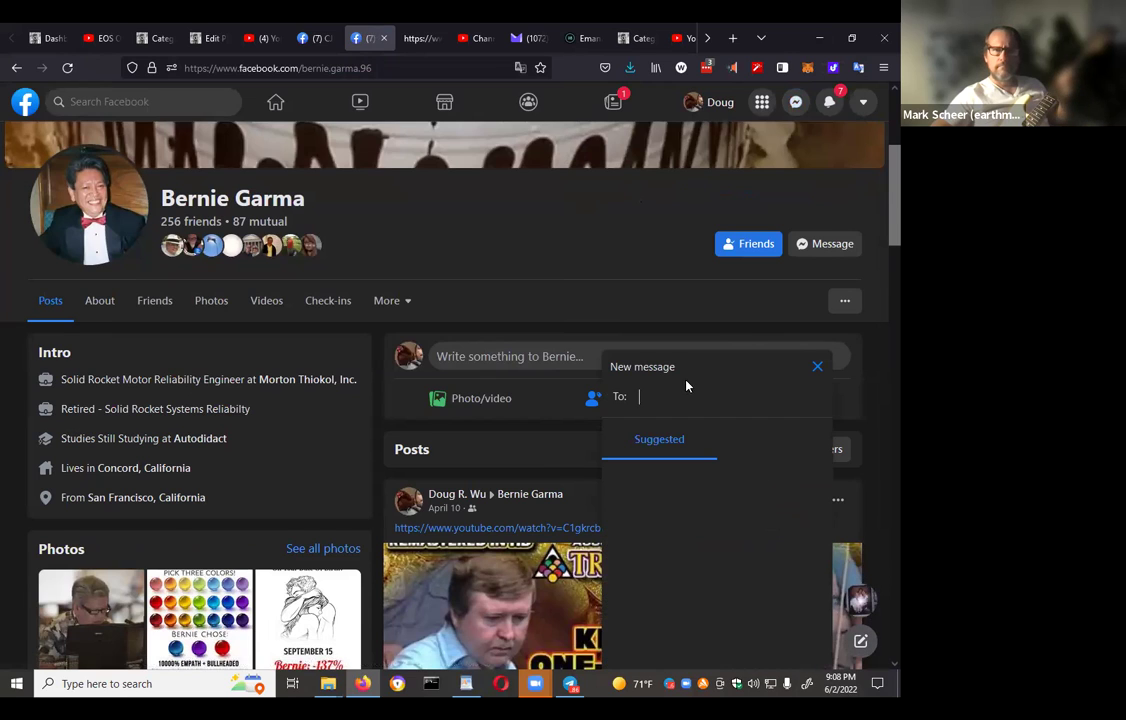
pyautogui.write('bernie')
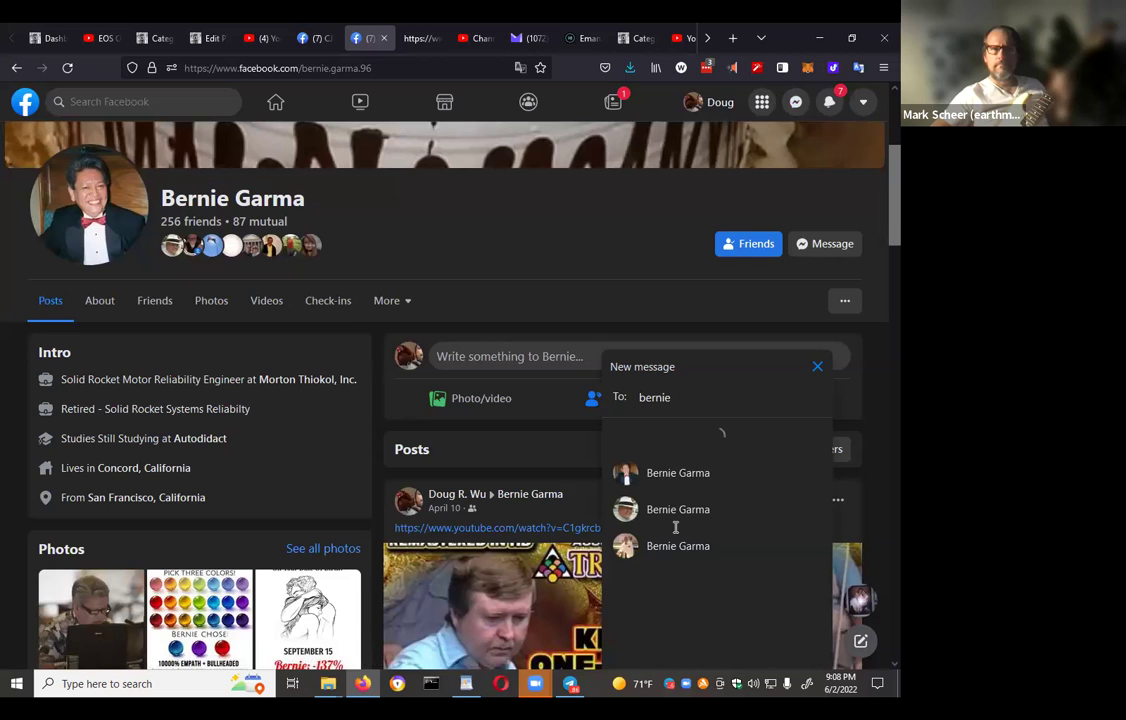
pyautogui.click(679, 476)
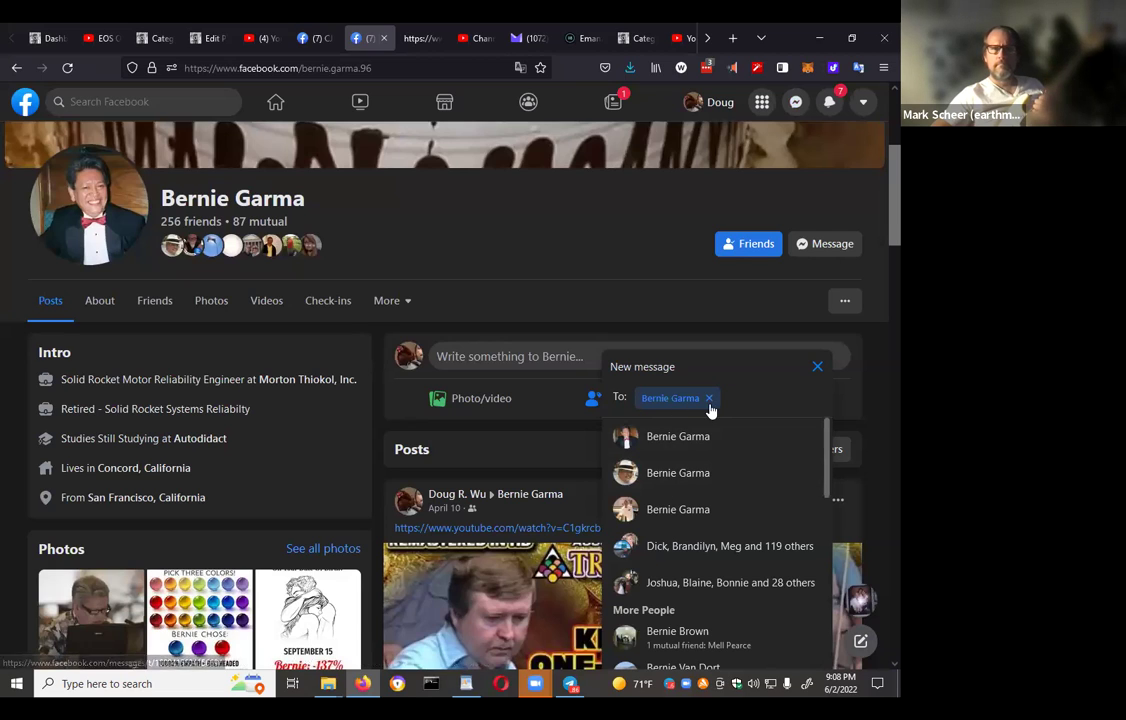
pyautogui.click(710, 400)
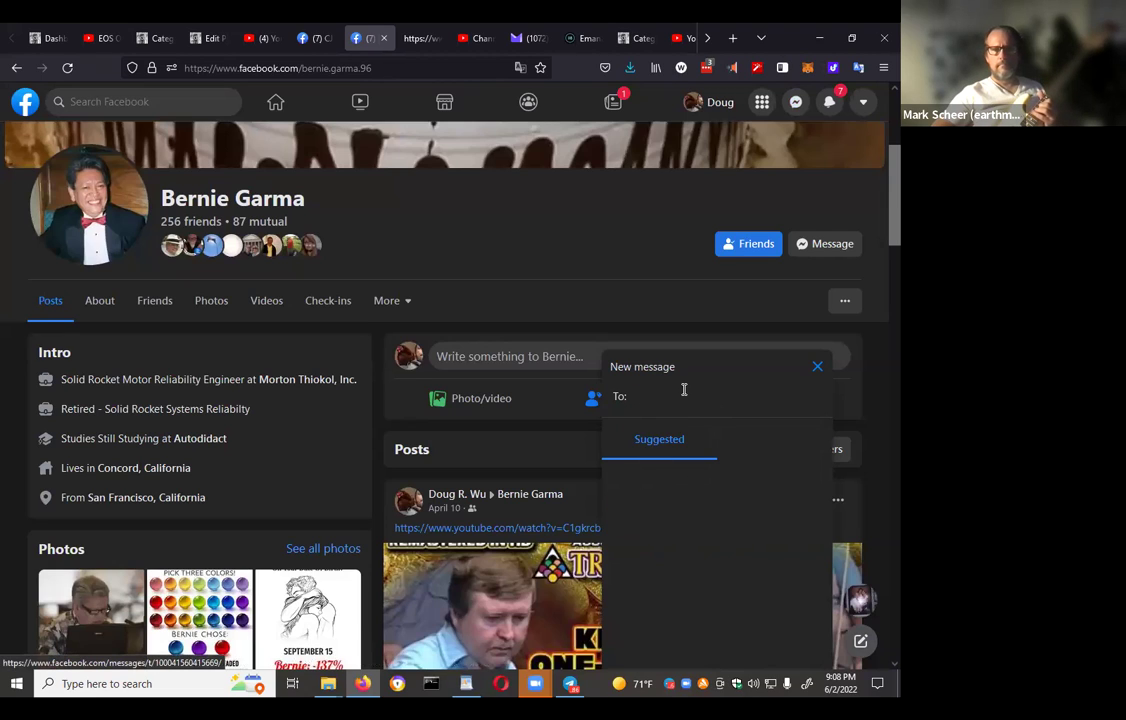
pyautogui.write('HEY!')
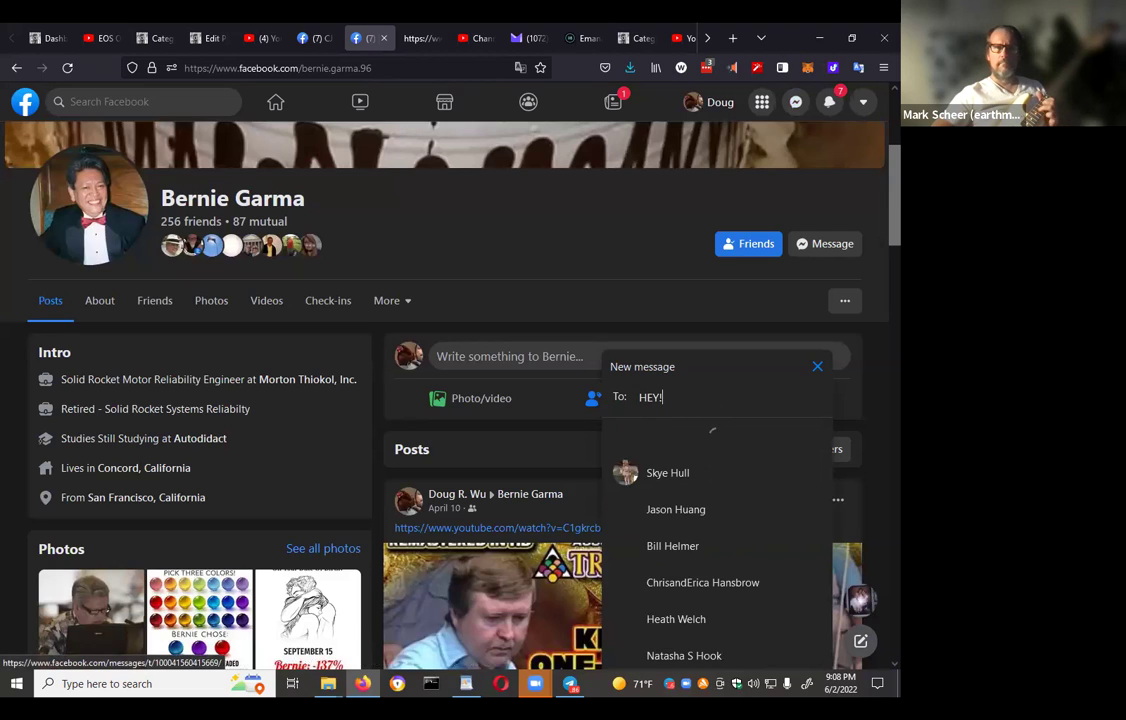
pyautogui.doubleClick(665, 392)
pyautogui.write('BNe')
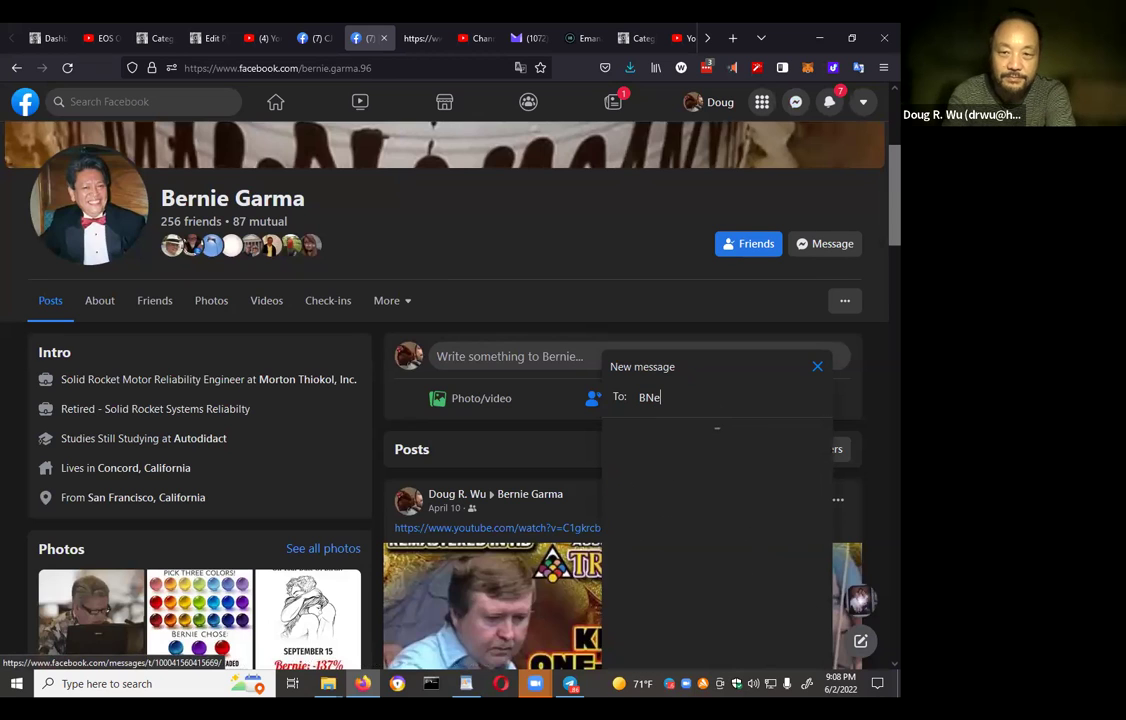
pyautogui.press('BackSpace')
pyautogui.press('BackSpace')
pyautogui.write('ern')
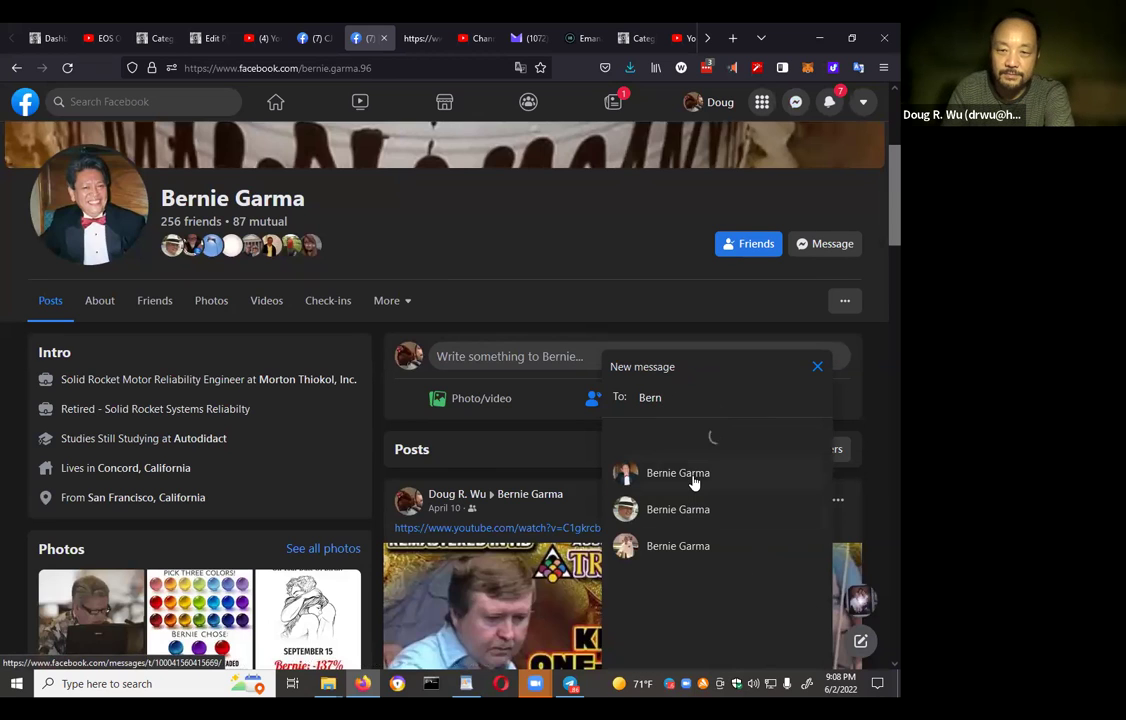
pyautogui.click(678, 473)
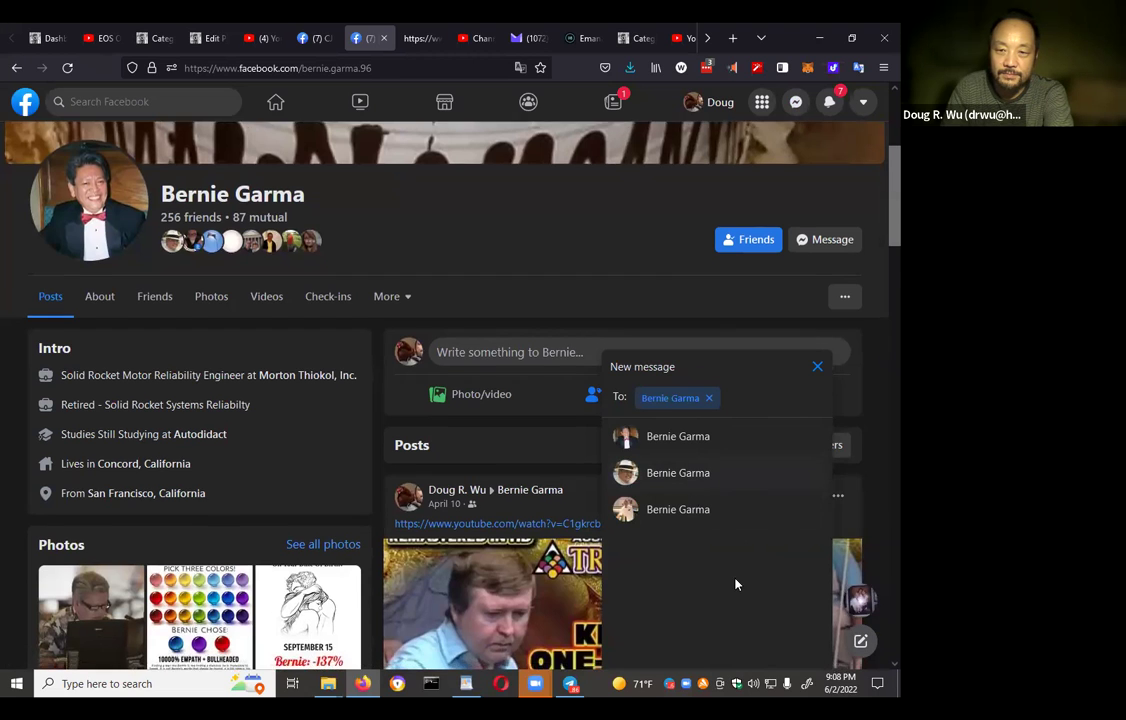
pyautogui.scroll(-5, 736, 583)
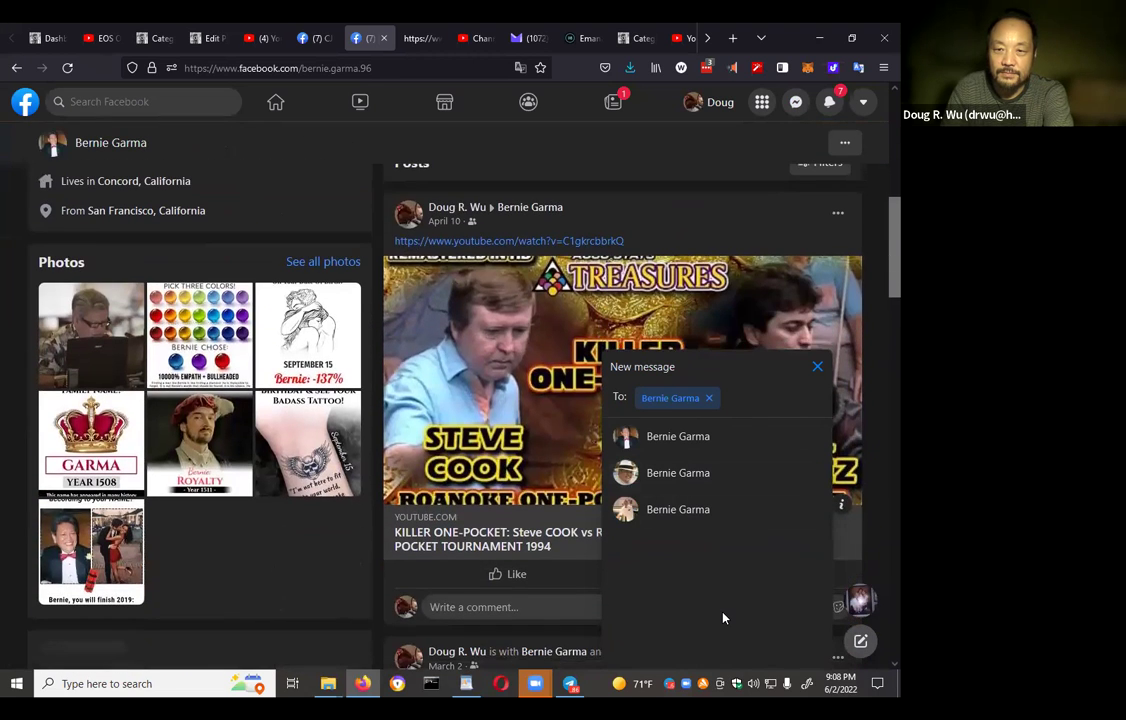
pyautogui.click(670, 438)
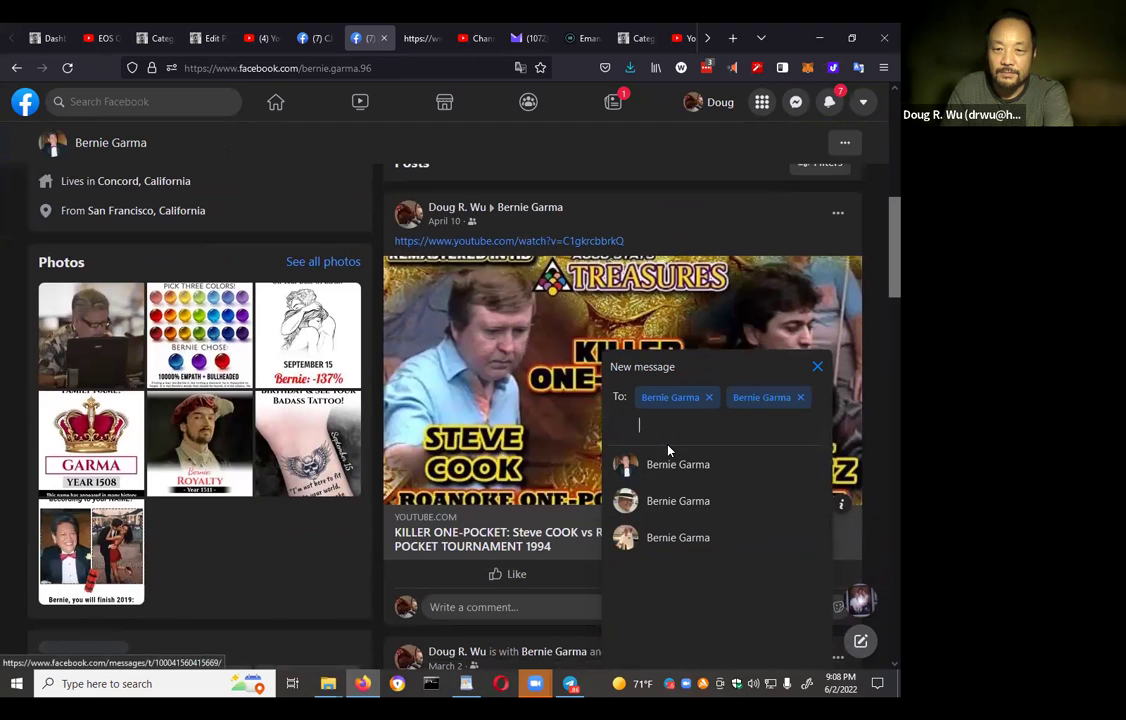
pyautogui.click(680, 587)
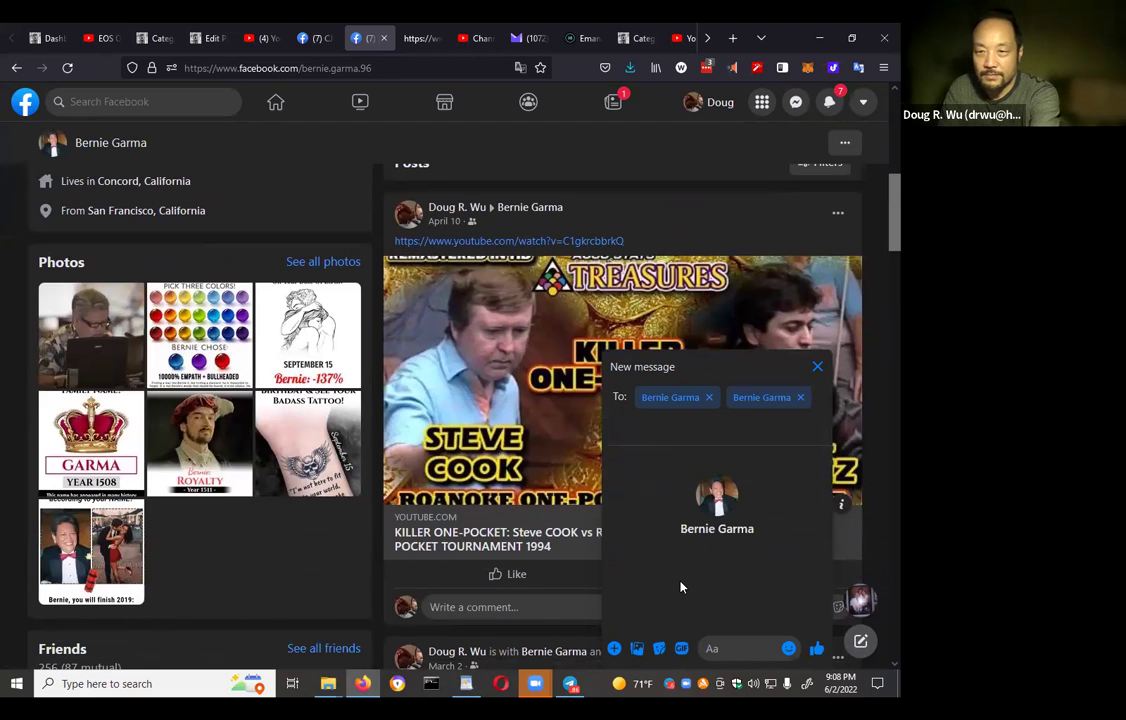
pyautogui.click(709, 397)
pyautogui.click(709, 397)
# - Choose the profile owner as sole recipient, send HEY, and close the chat
pyautogui.write('bern')
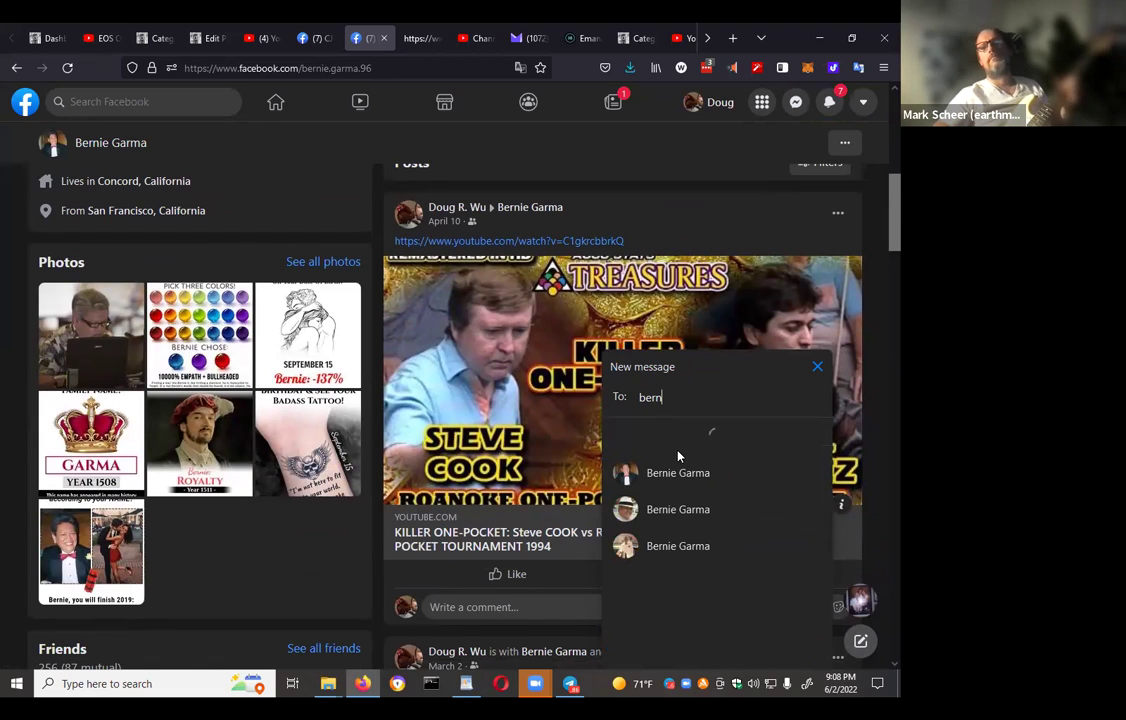
pyautogui.click(710, 546)
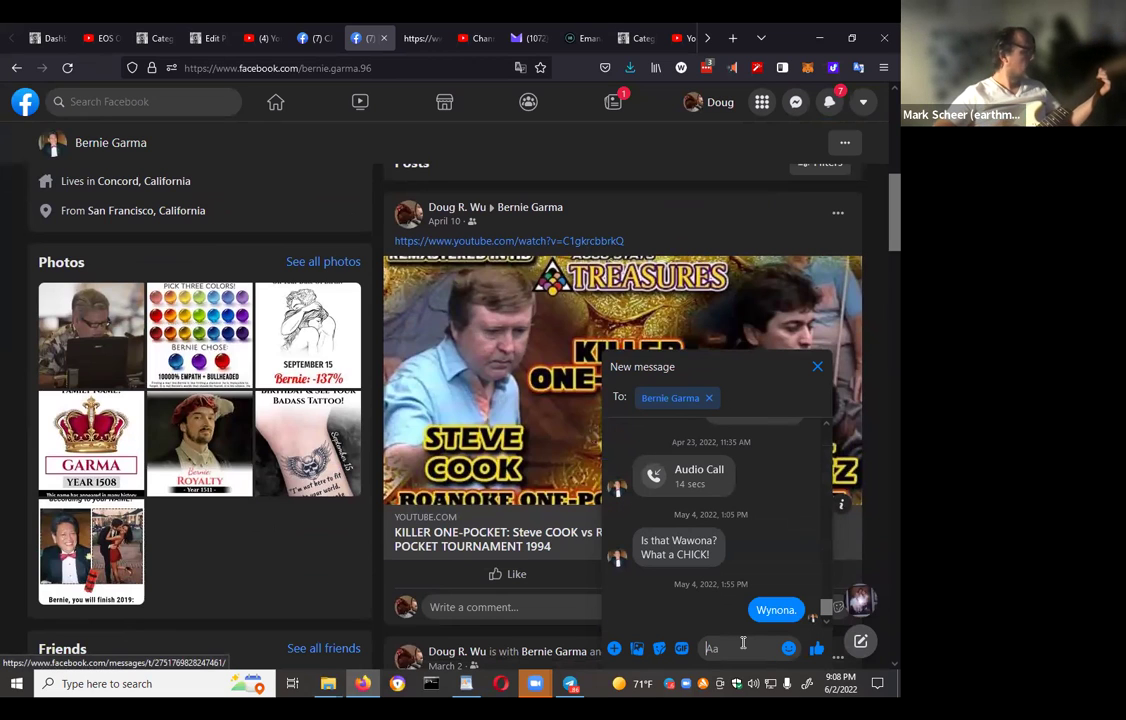
pyautogui.click(743, 643)
pyautogui.write('HEY')
pyautogui.press('Return')
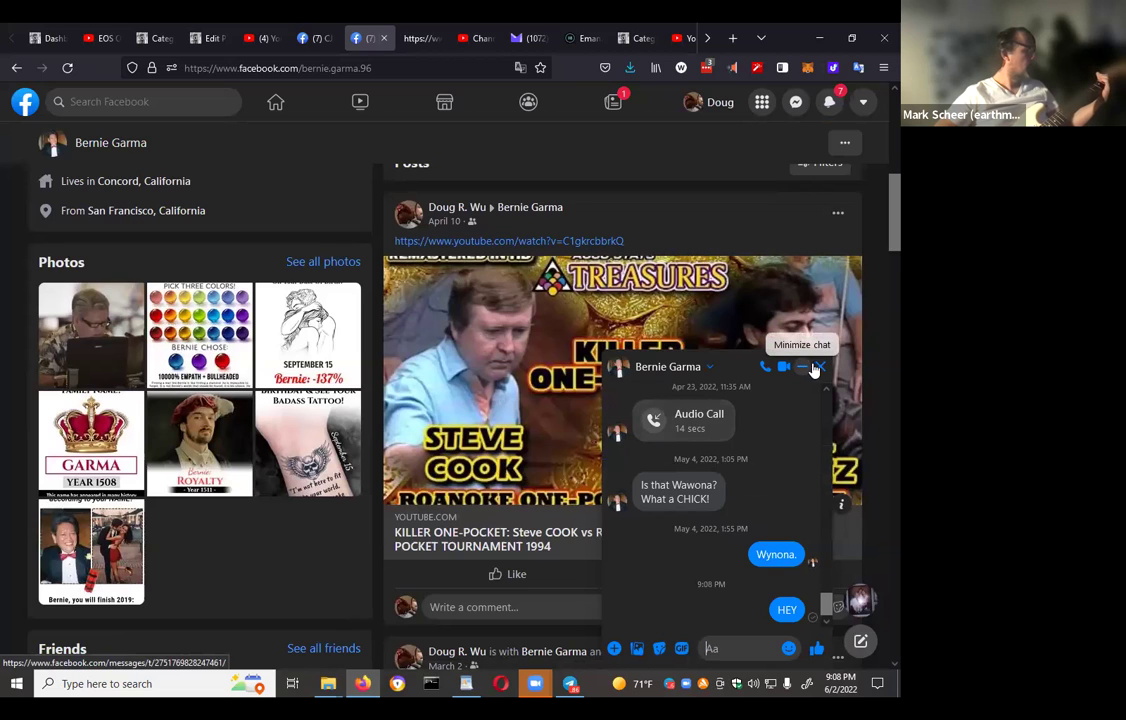
pyautogui.click(821, 367)
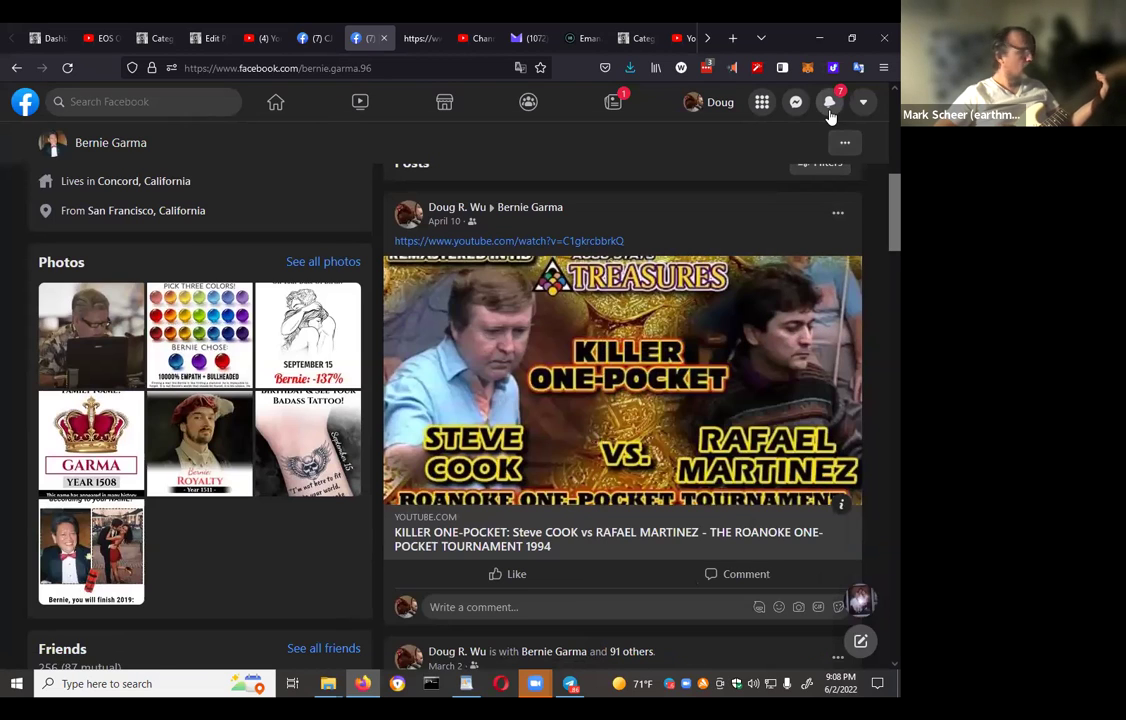
# - Open the EOS Blockchain group from its notification and skim its feed
pyautogui.click(829, 102)
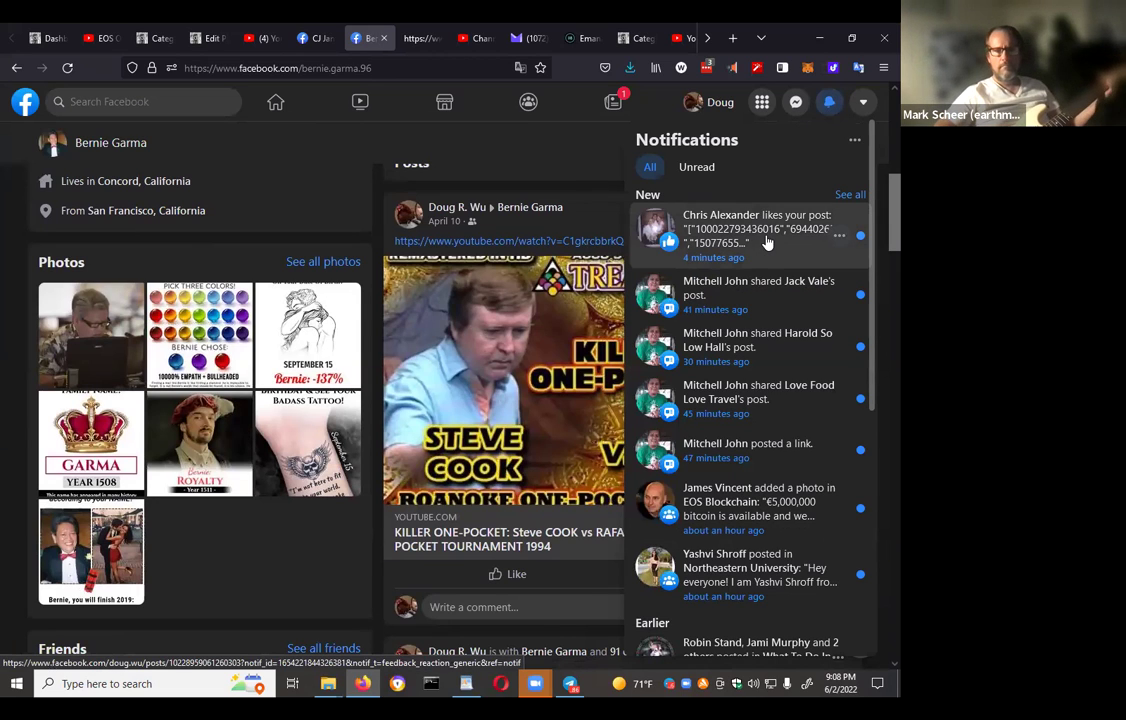
pyautogui.click(760, 504)
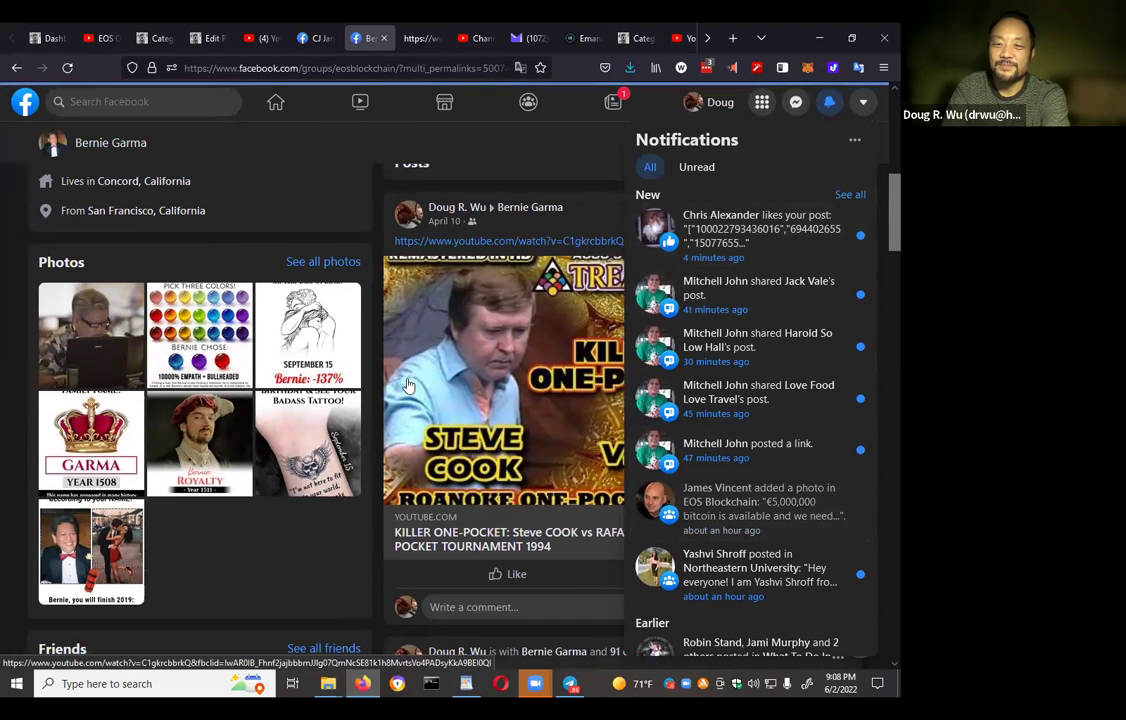
pyautogui.scroll(-8, 543, 369)
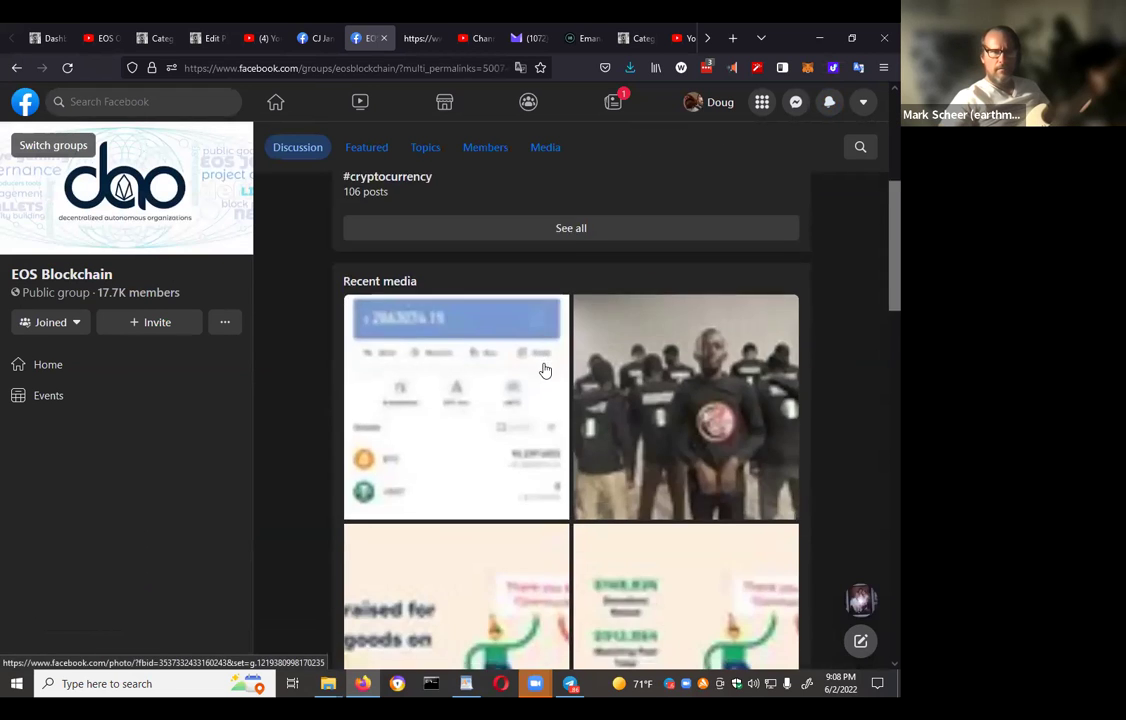
pyautogui.scroll(-6, 543, 369)
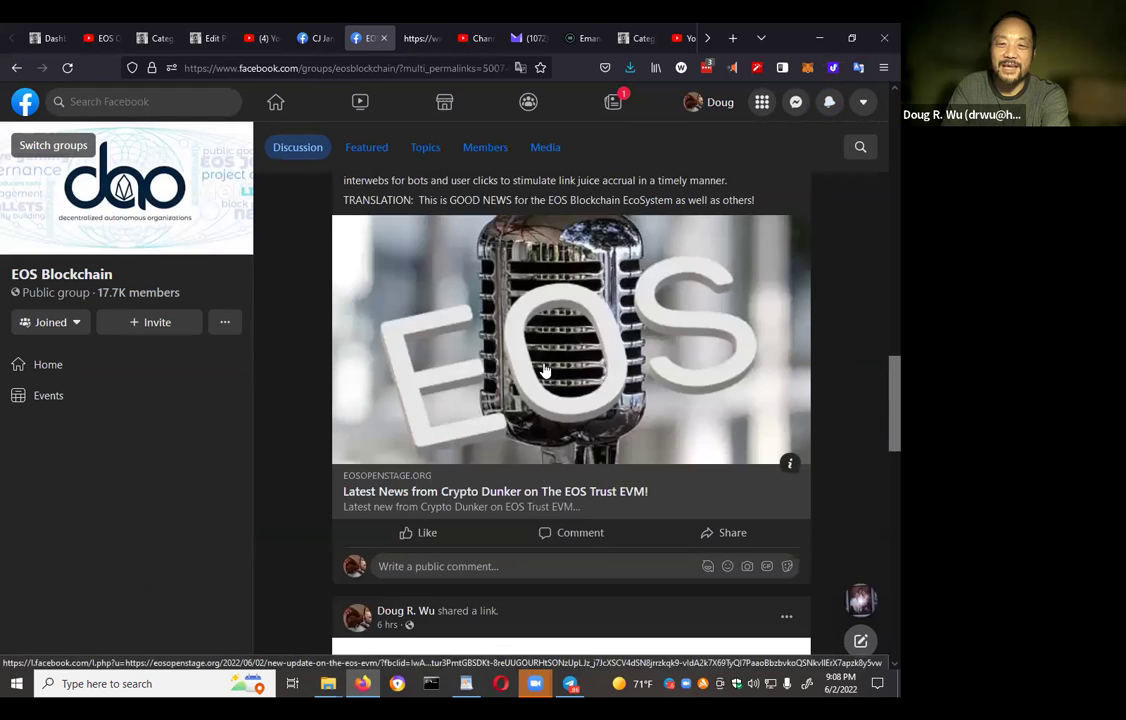
pyautogui.scroll(6, 543, 370)
pyautogui.scroll(6, 543, 369)
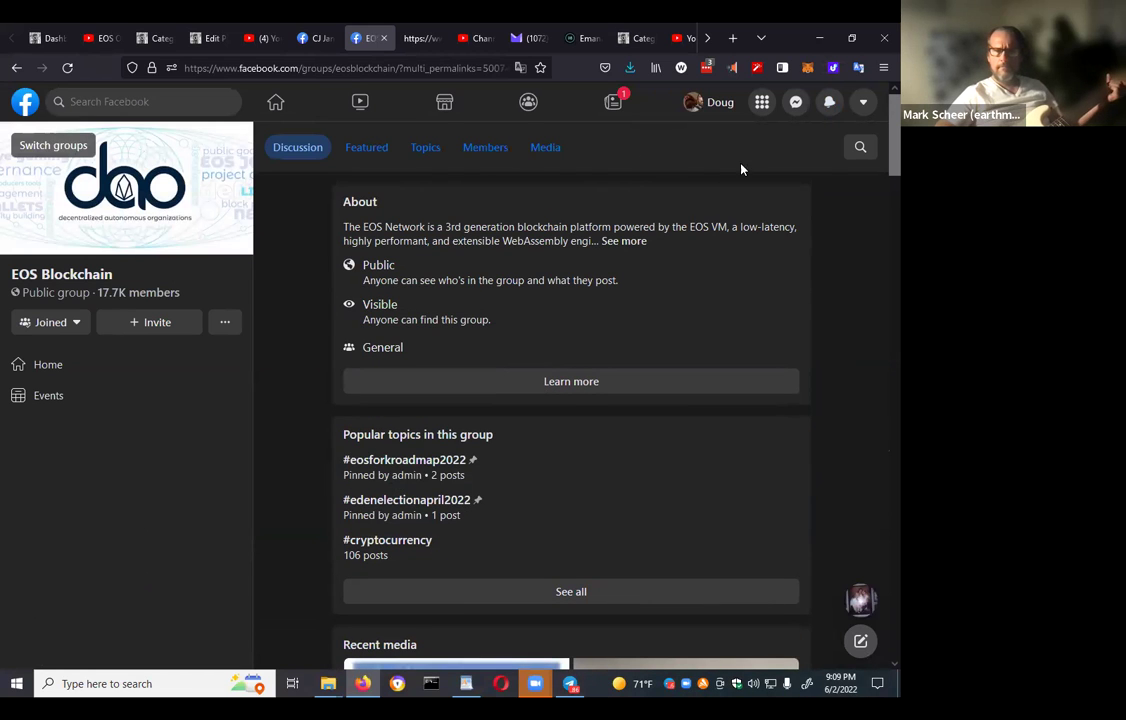
# - Scroll the group feed to bring the 'NEW Update On The EOS EVM!' post into view
pyautogui.click(828, 103)
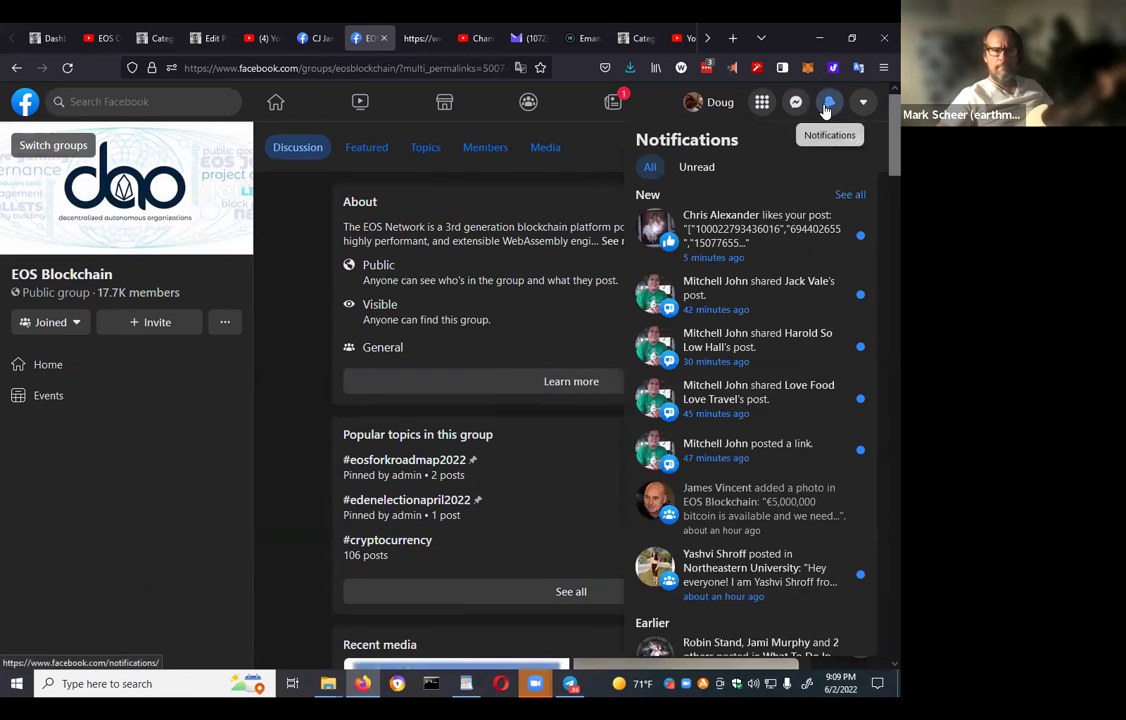
pyautogui.click(799, 522)
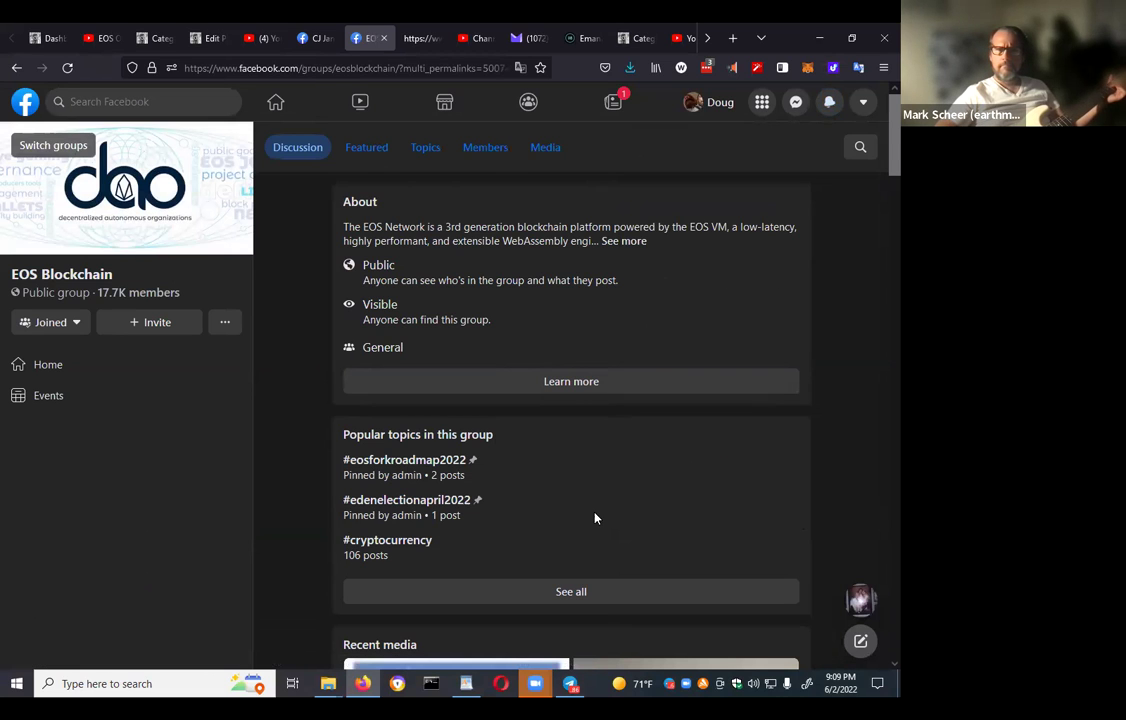
pyautogui.scroll(-12, 594, 517)
pyautogui.scroll(-15, 594, 518)
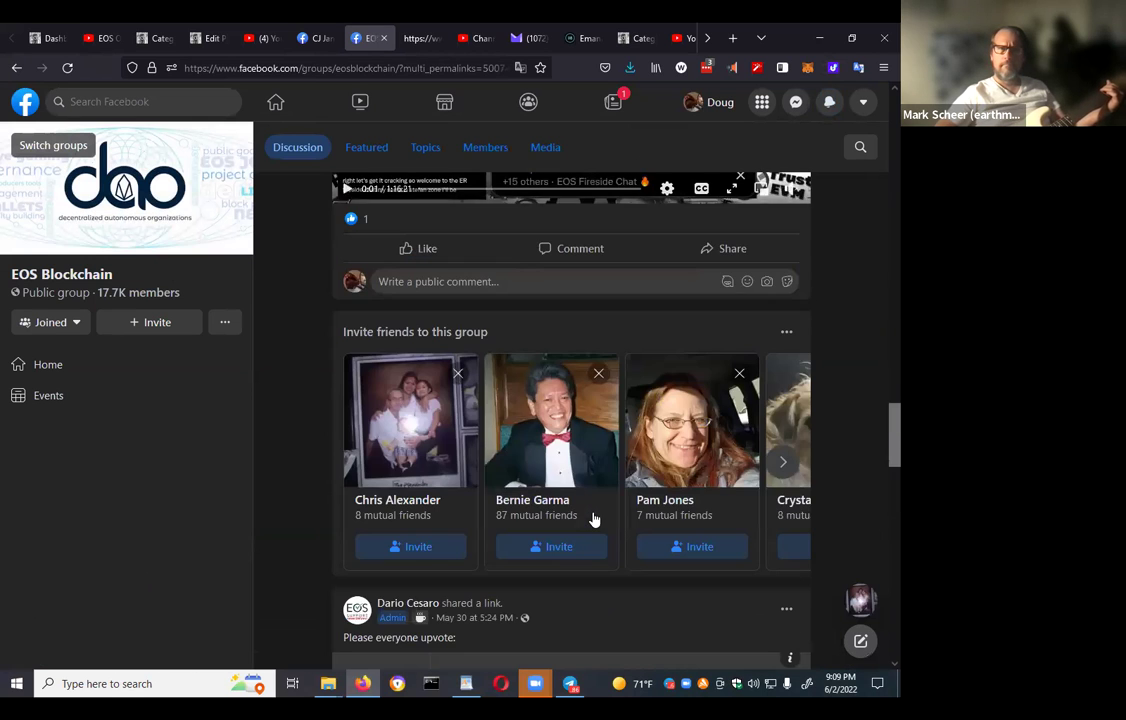
pyautogui.scroll(3, 593, 517)
pyautogui.scroll(4, 593, 517)
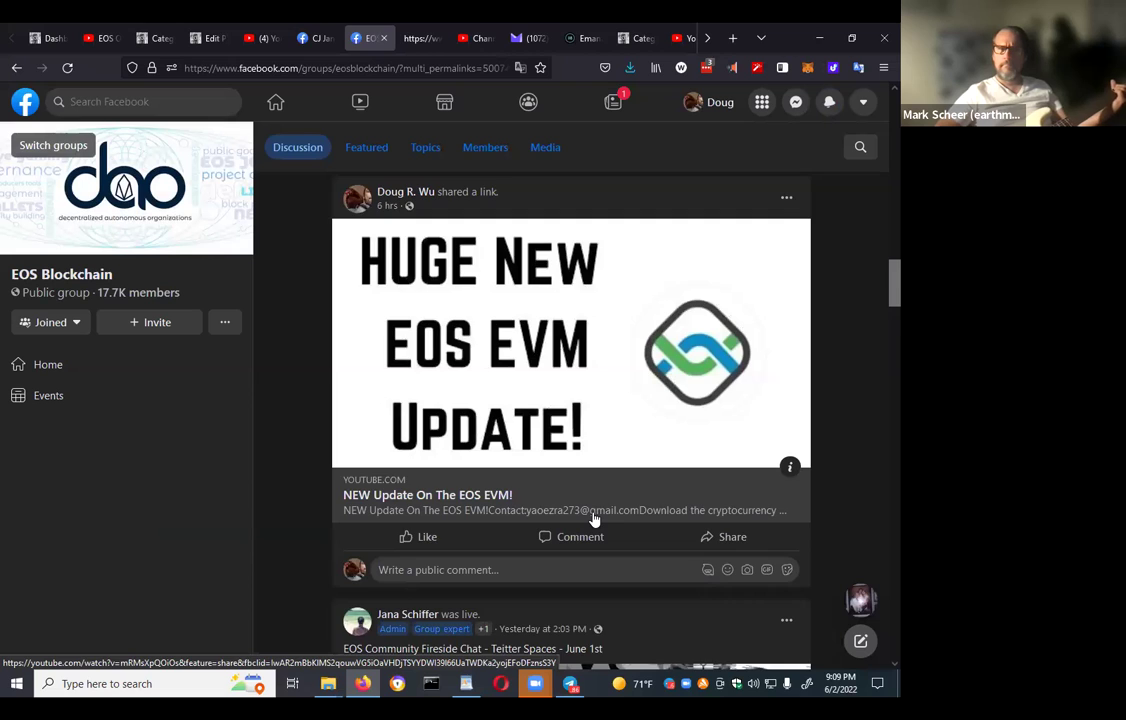
pyautogui.scroll(2, 594, 519)
pyautogui.scroll(-1, 593, 519)
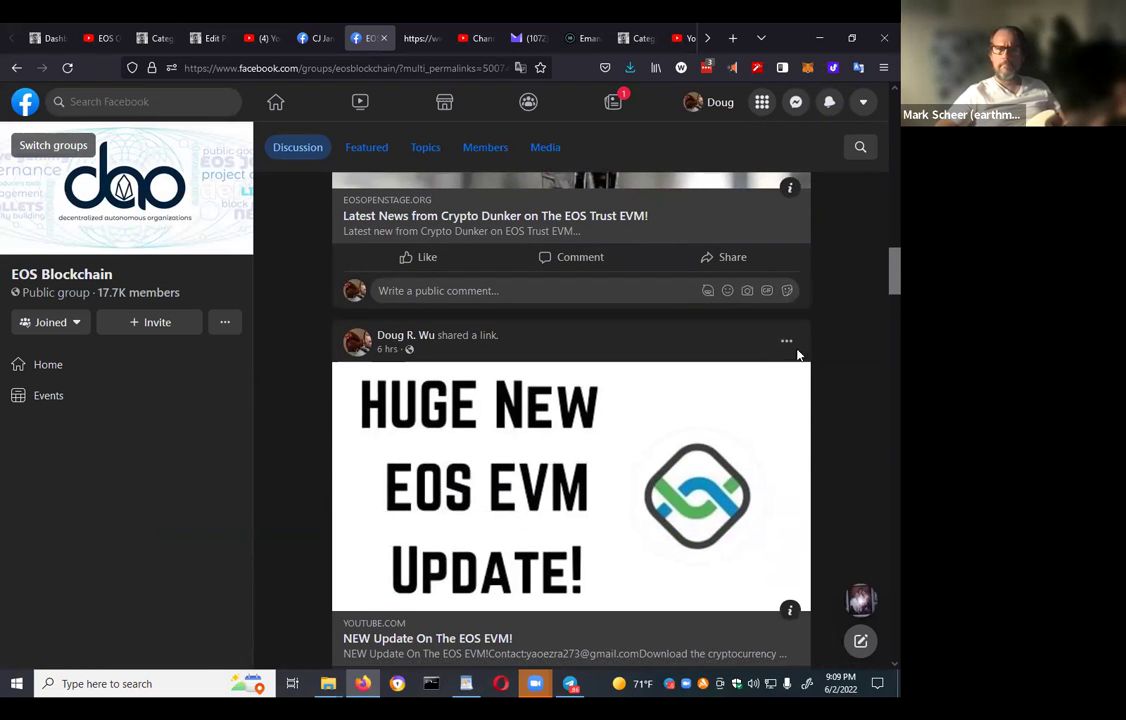
# - Delete the EOS EVM update post from the group
pyautogui.click(784, 347)
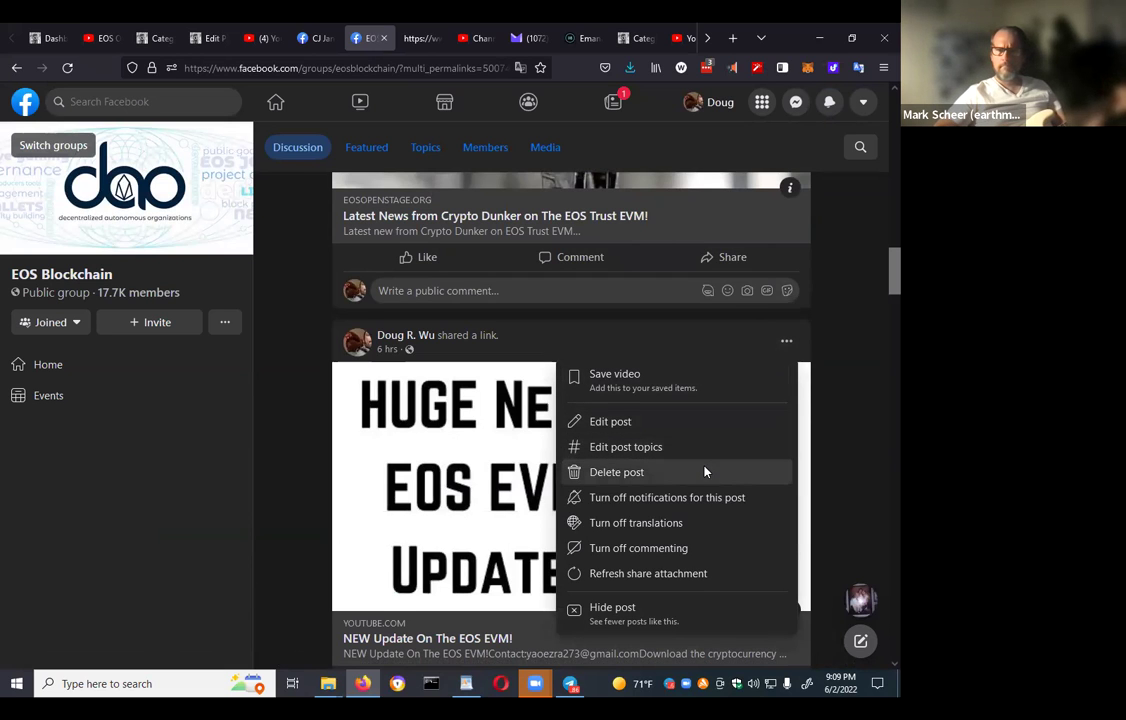
pyautogui.click(704, 471)
pyautogui.click(603, 410)
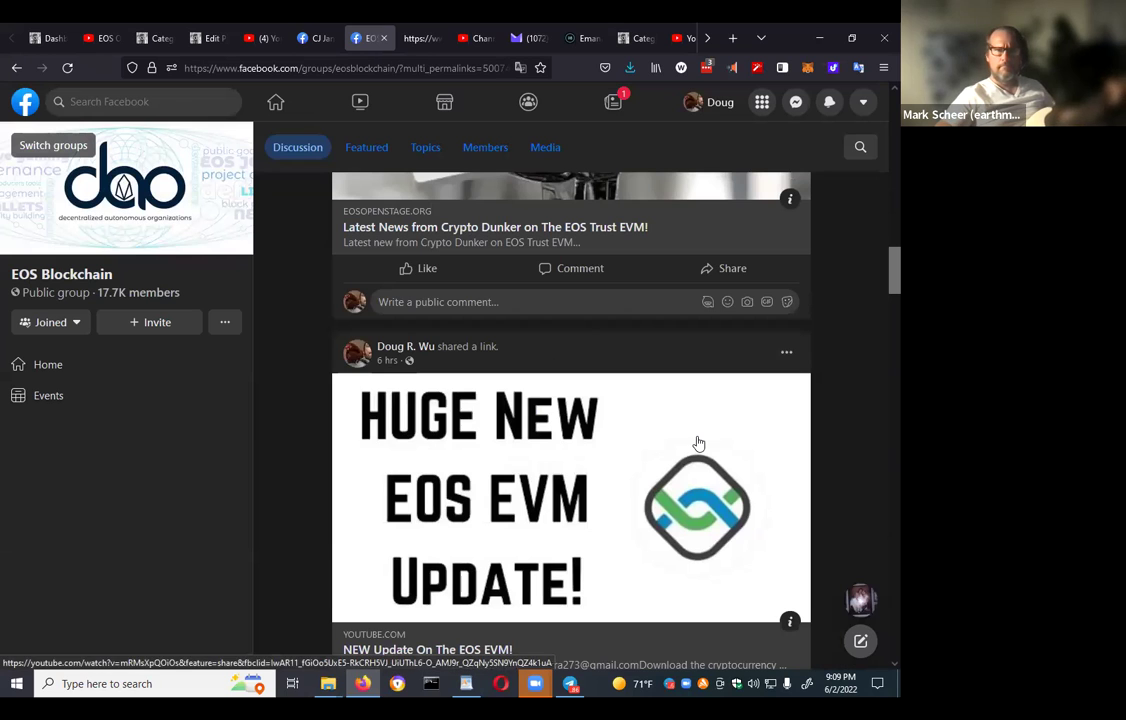
# - Scroll the feed to the 'Latest News from Crypto Dunker on The EOS Trust EVM!' link post
pyautogui.scroll(-3, 697, 443)
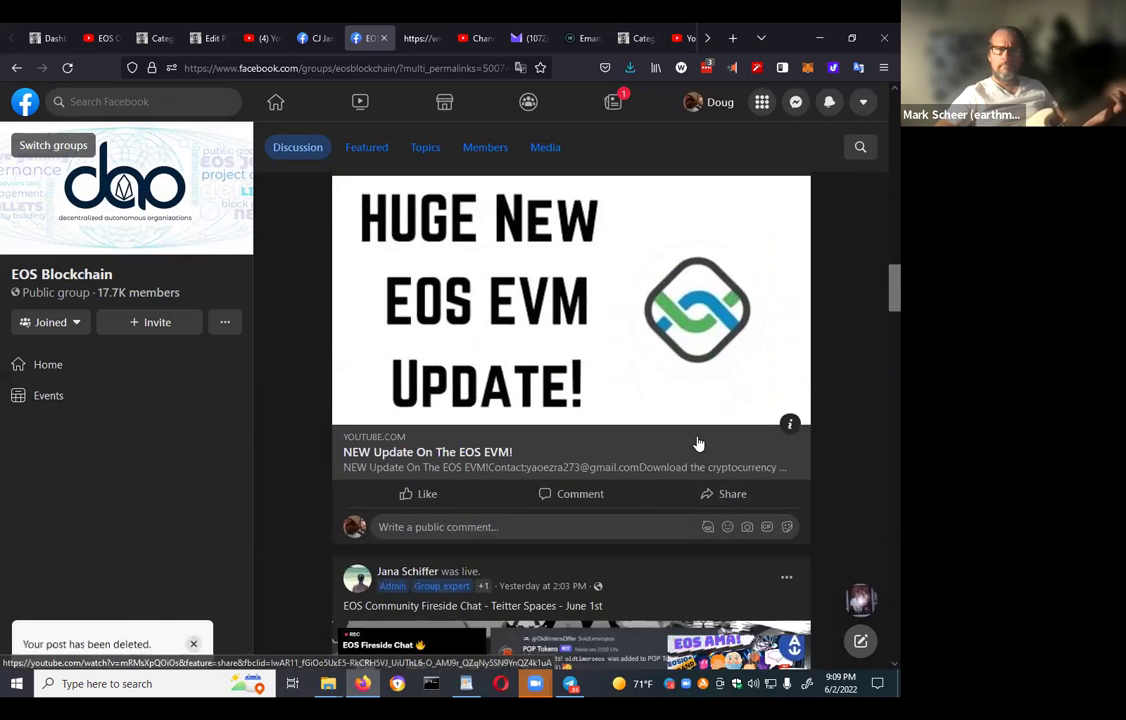
pyautogui.scroll(-4, 697, 443)
pyautogui.scroll(6, 700, 443)
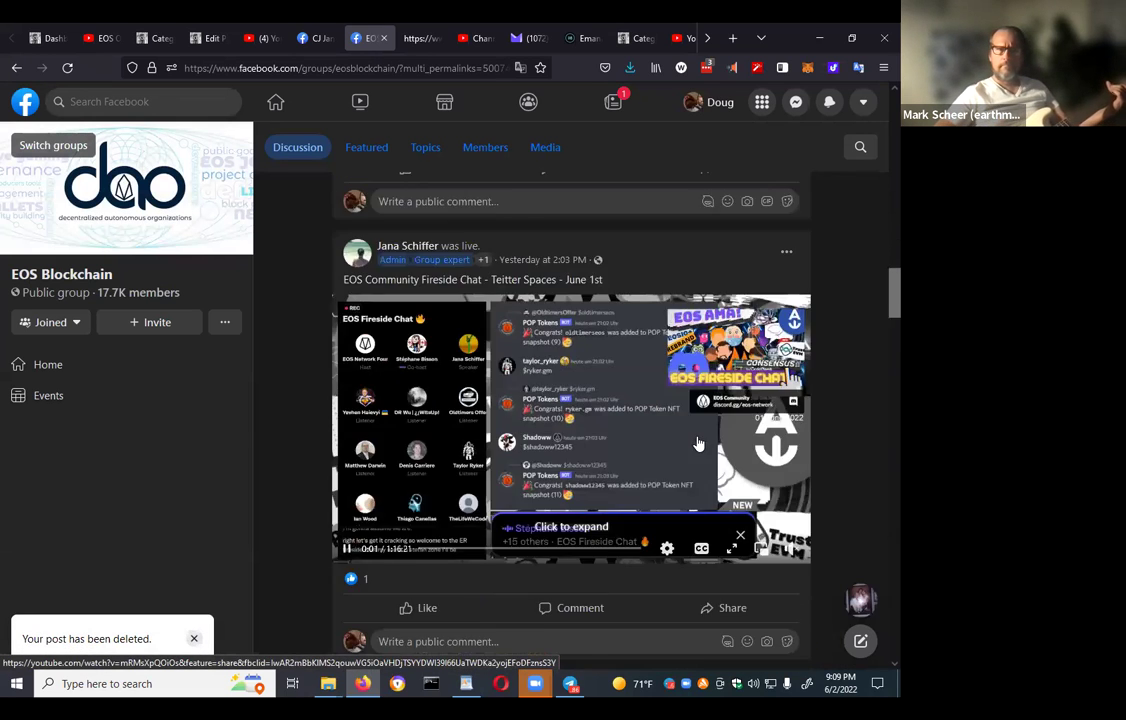
pyautogui.scroll(1, 533, 416)
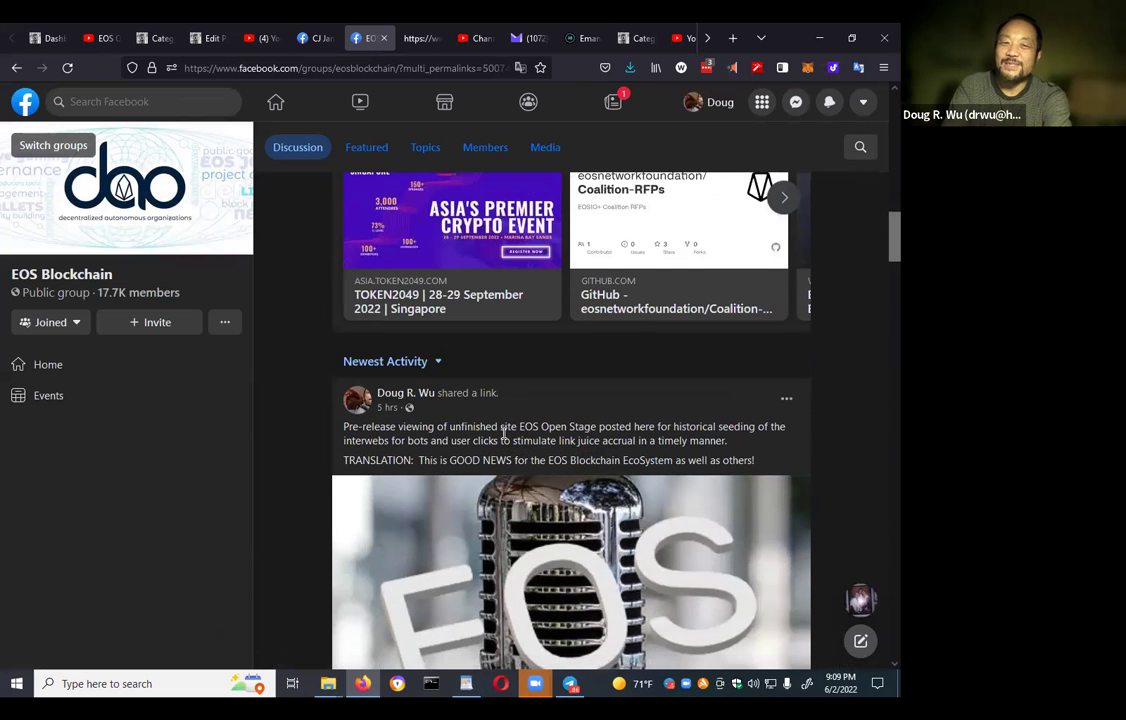
pyautogui.scroll(-1, 504, 432)
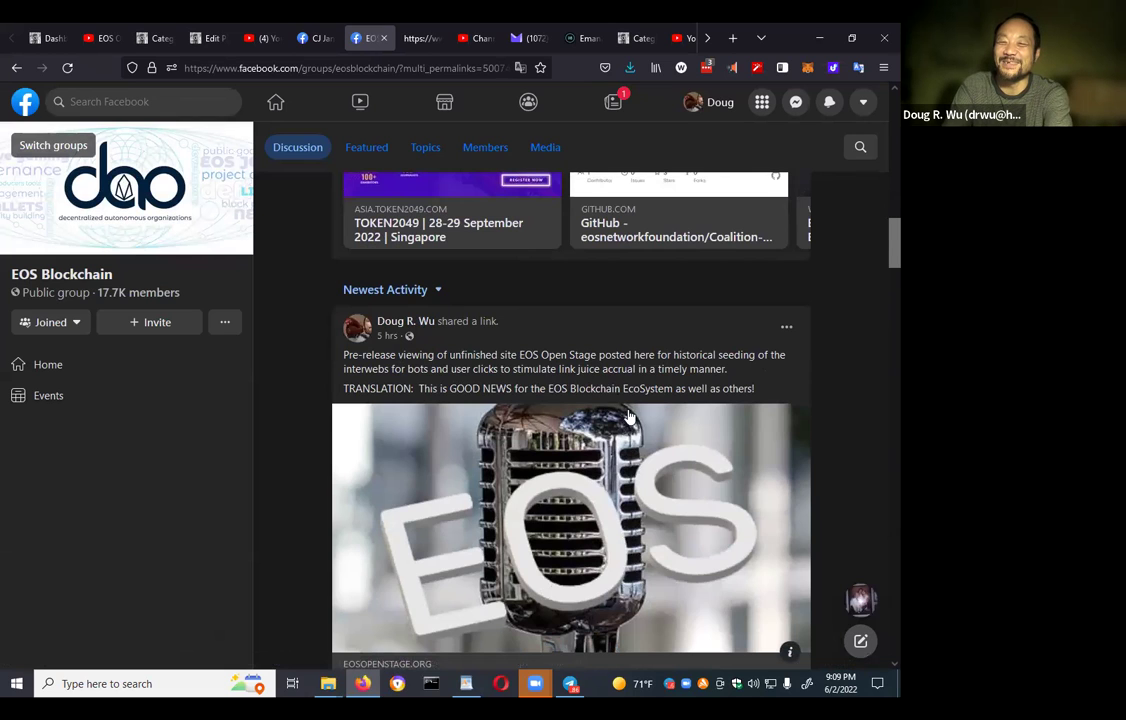
pyautogui.scroll(-2, 560, 420)
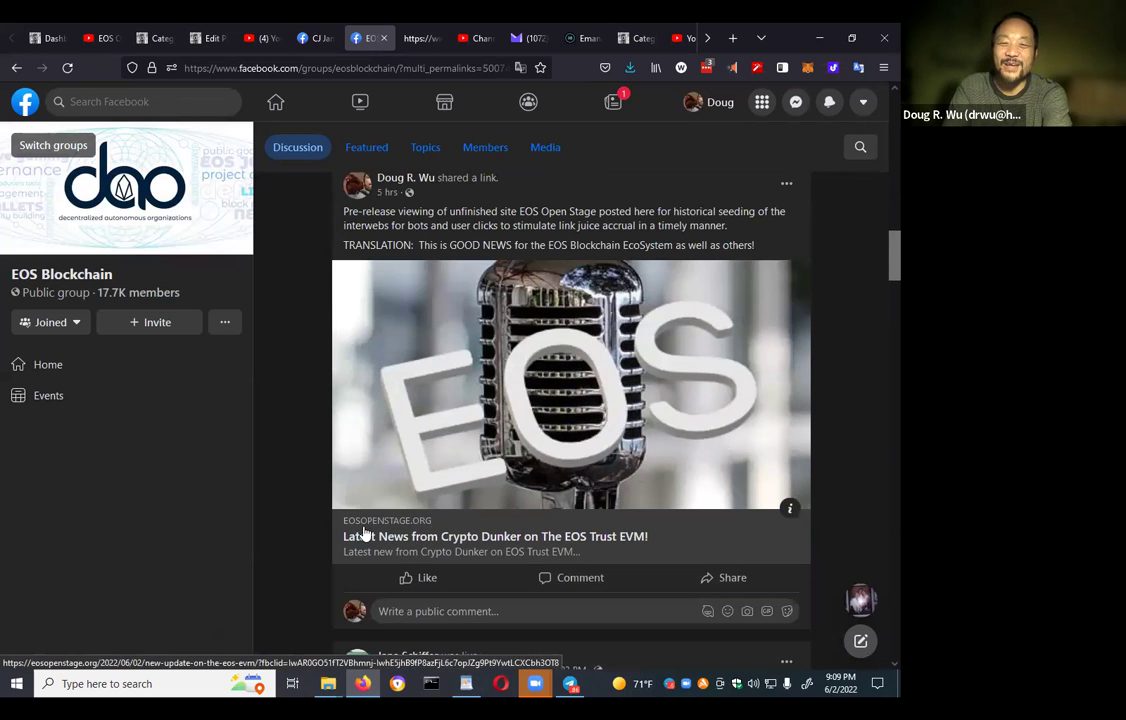
pyautogui.scroll(-1, 460, 432)
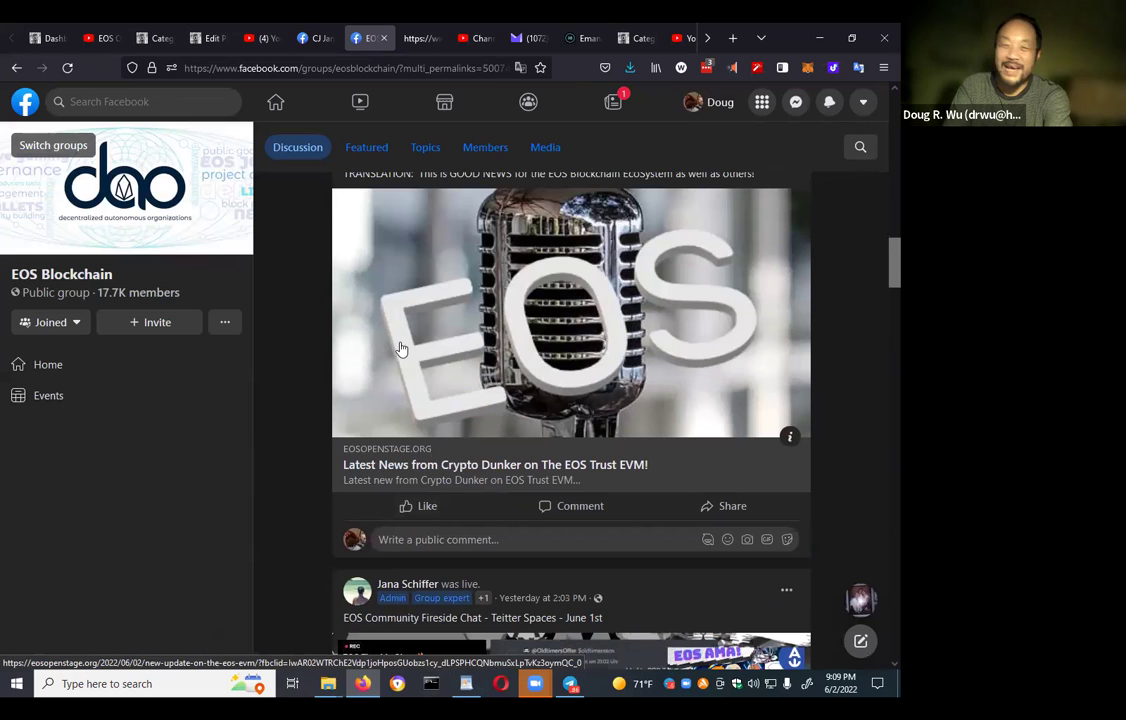
# - Open the linked EOS Open Stage article and play its embedded EOS EVM video
pyautogui.click(580, 367)
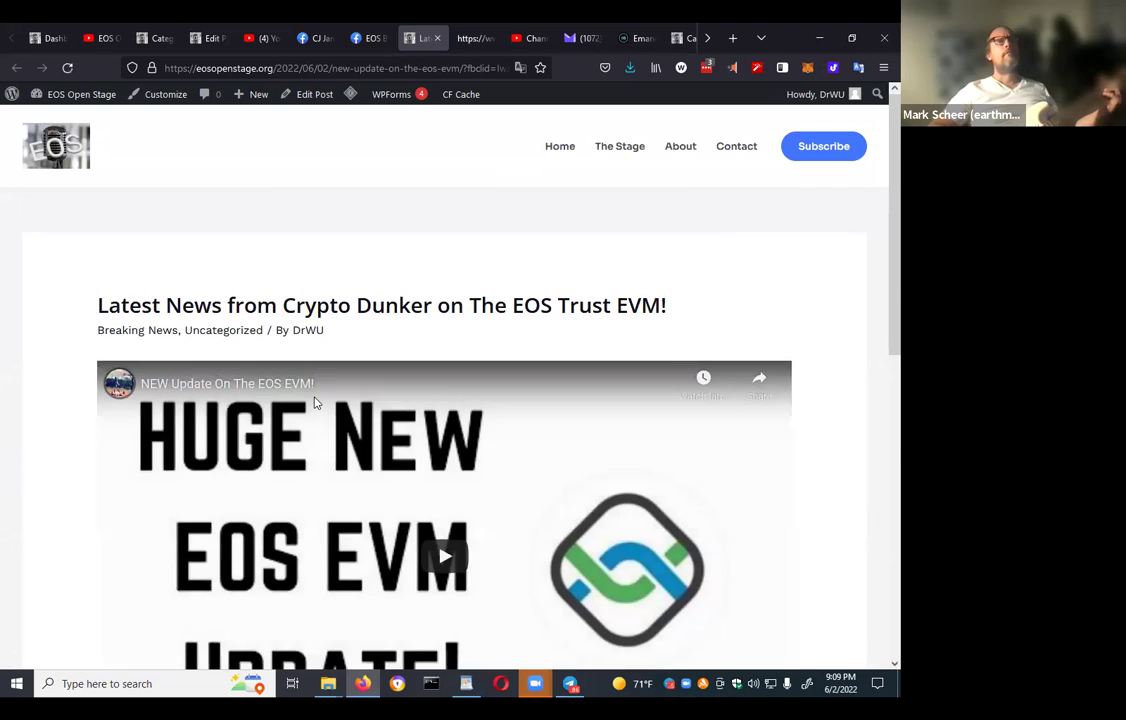
pyautogui.scroll(-3, 314, 402)
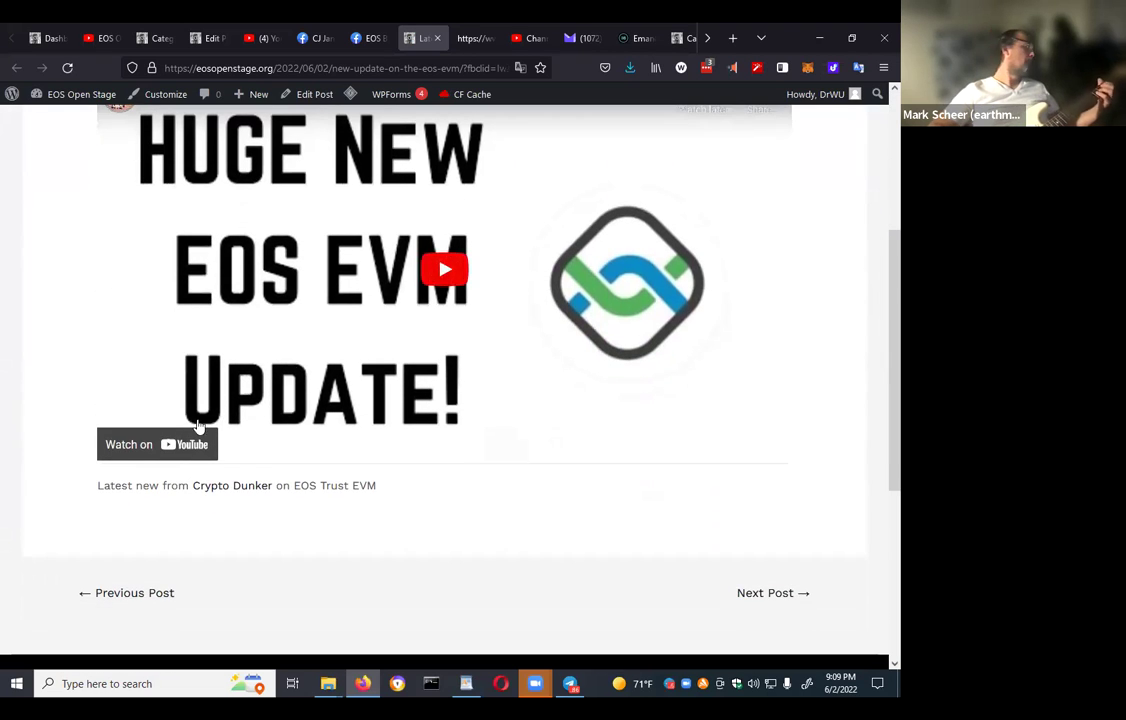
pyautogui.click(433, 278)
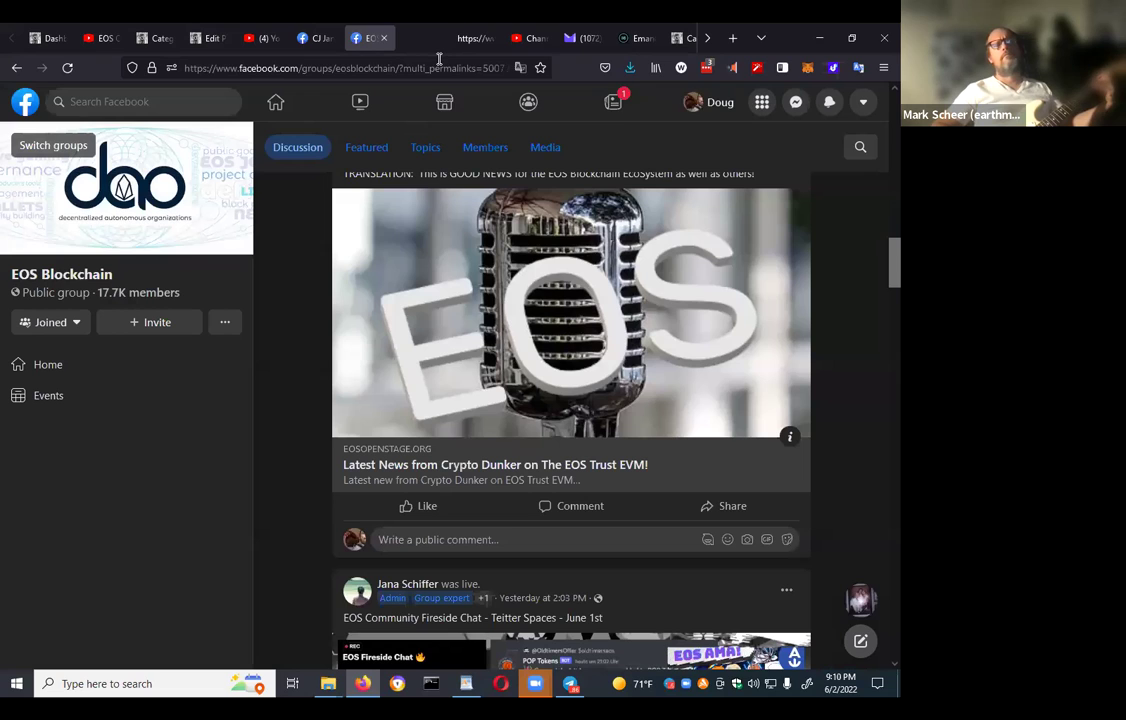
# - Close the article, the Facebook EOS Blockchain group and the page-source tabs
pyautogui.click(437, 38)
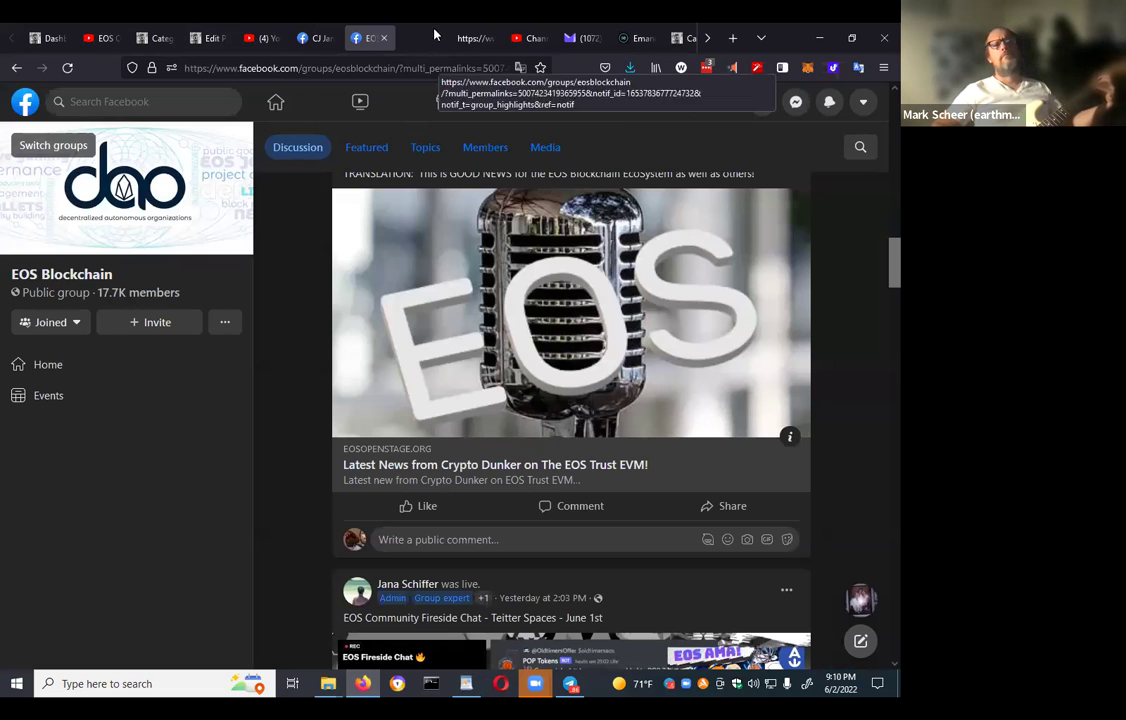
pyautogui.click(378, 40)
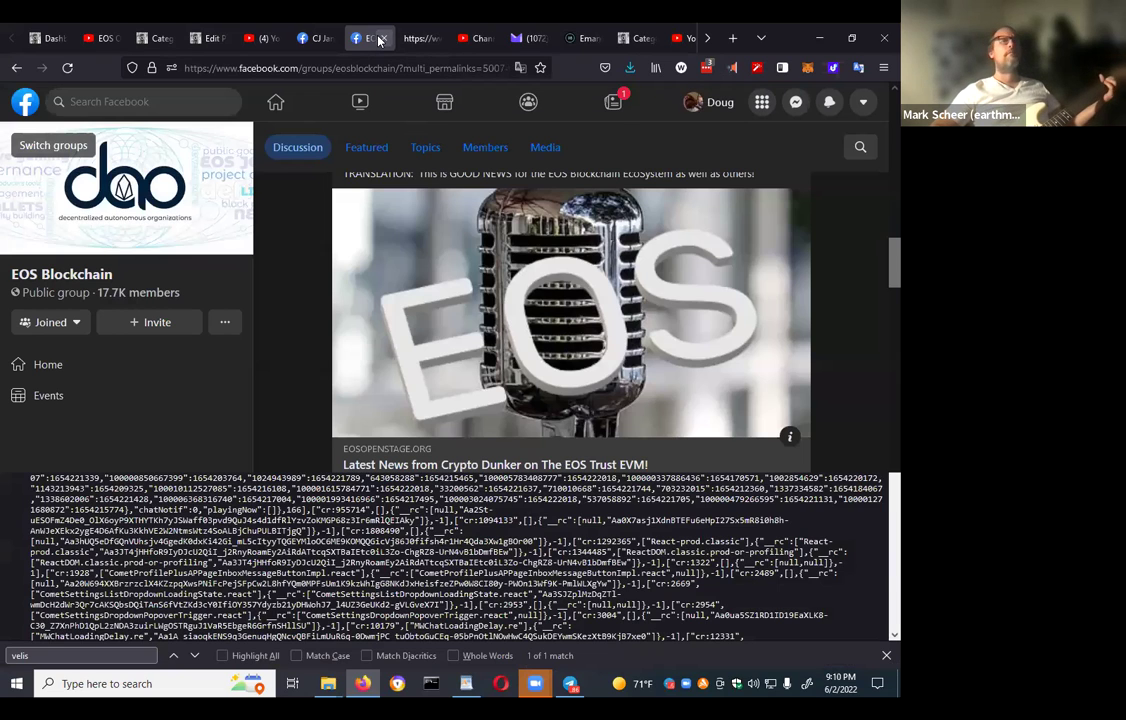
pyautogui.click(378, 40)
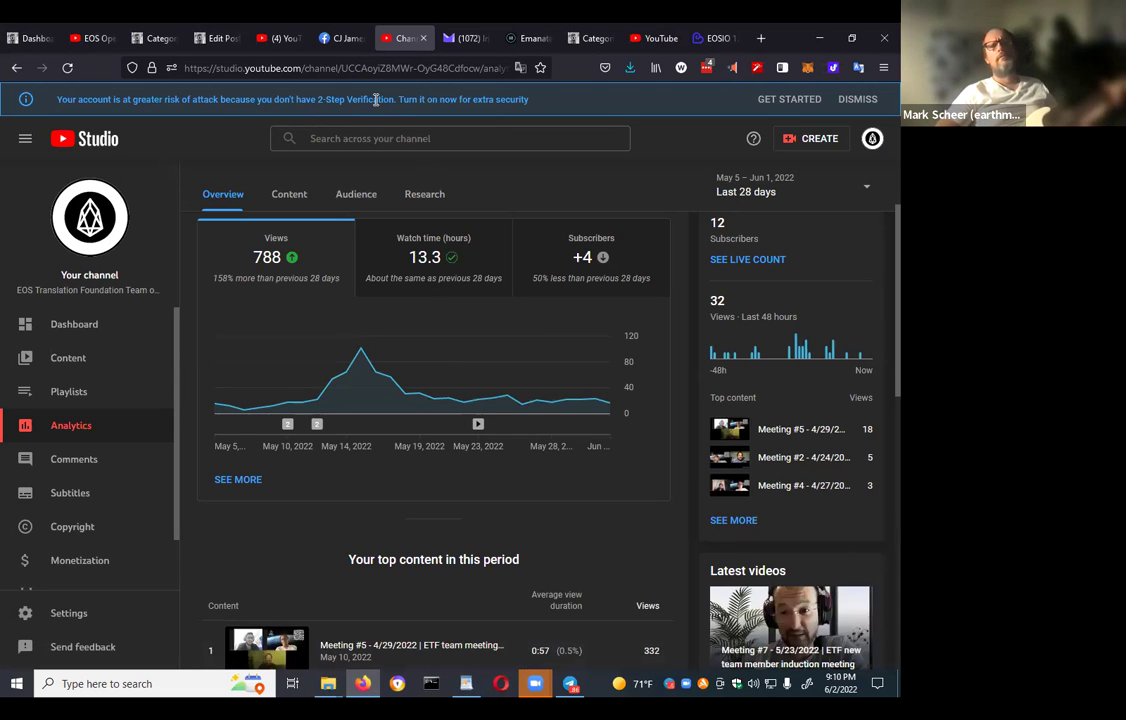
# - Close the friend's Facebook profile with Ctrl+W and open the 10-Ball Immonen vs Eberle video
pyautogui.click(345, 38)
pyautogui.hotkey('ctrl', 'w')
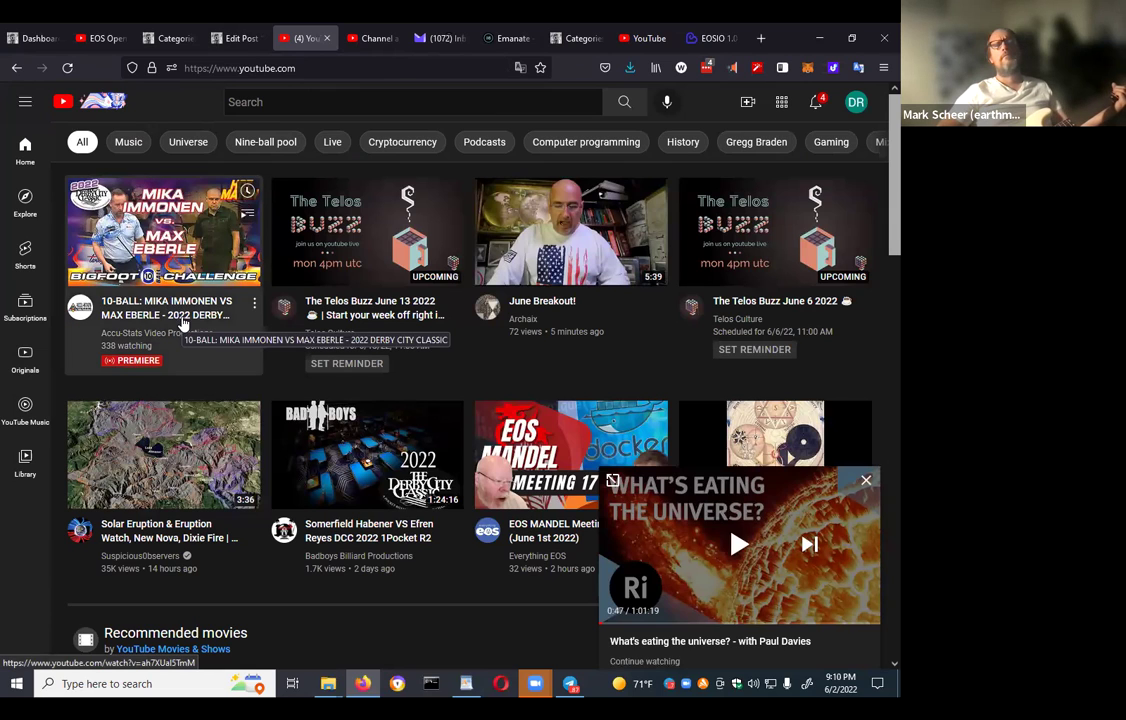
pyautogui.click(182, 322)
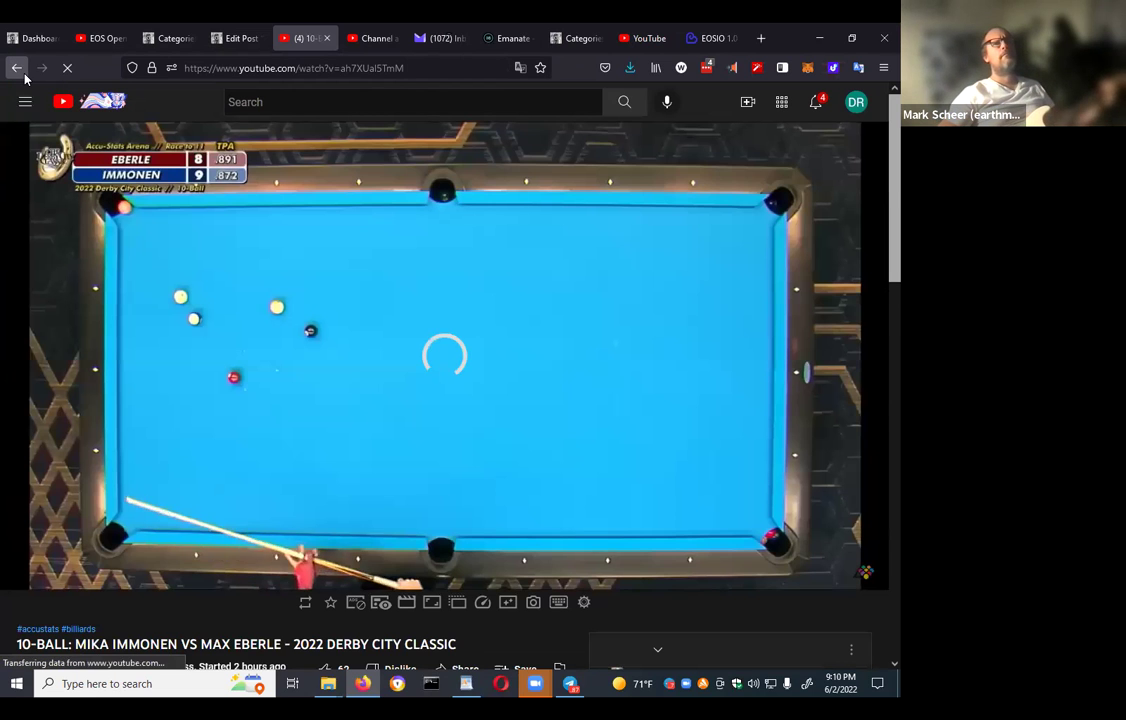
# - Go back from the billiards video to the YouTube home feed, then close that tab
pyautogui.click(25, 77)
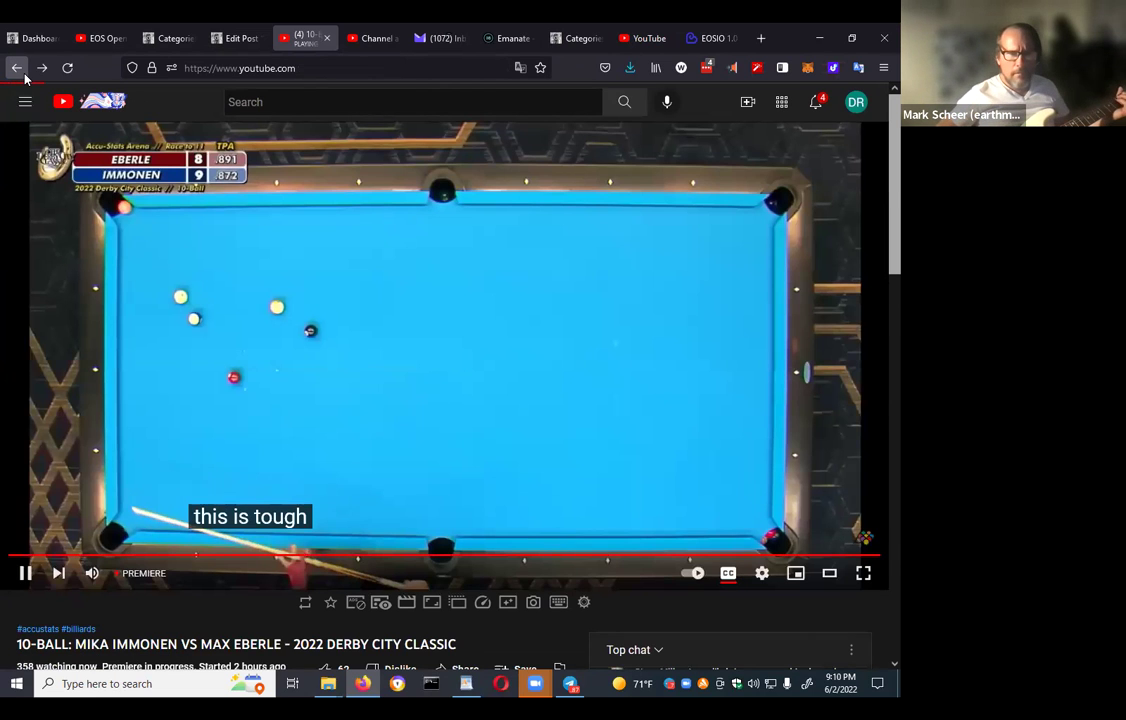
pyautogui.click(20, 70)
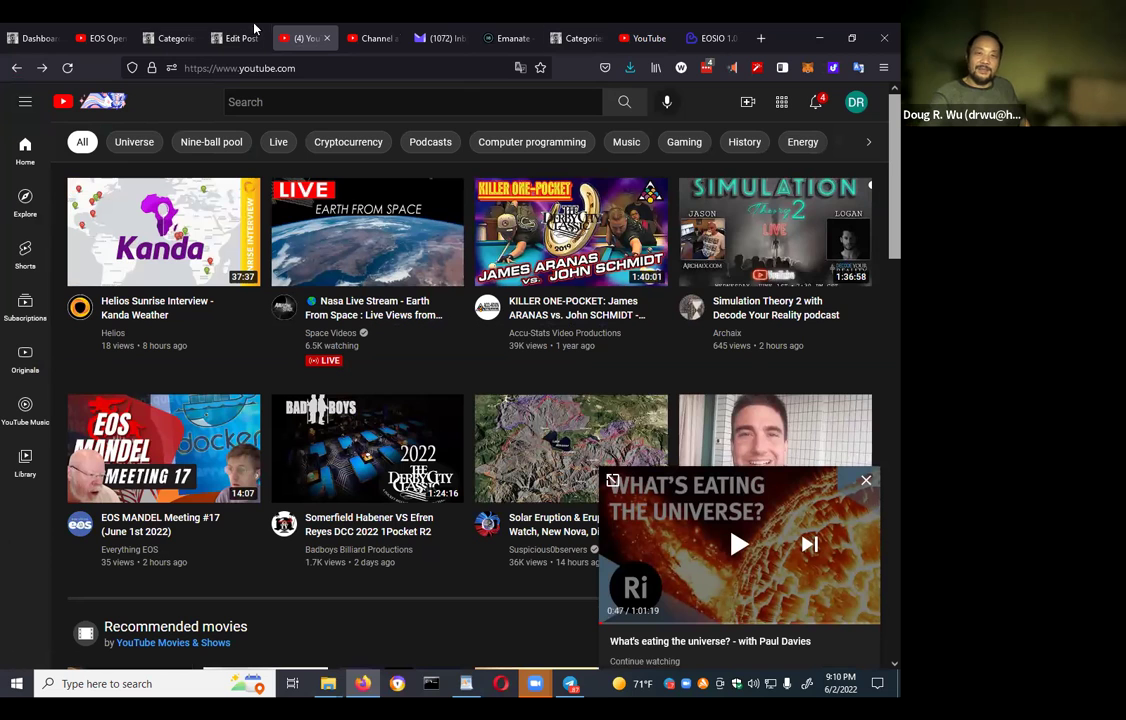
pyautogui.click(330, 43)
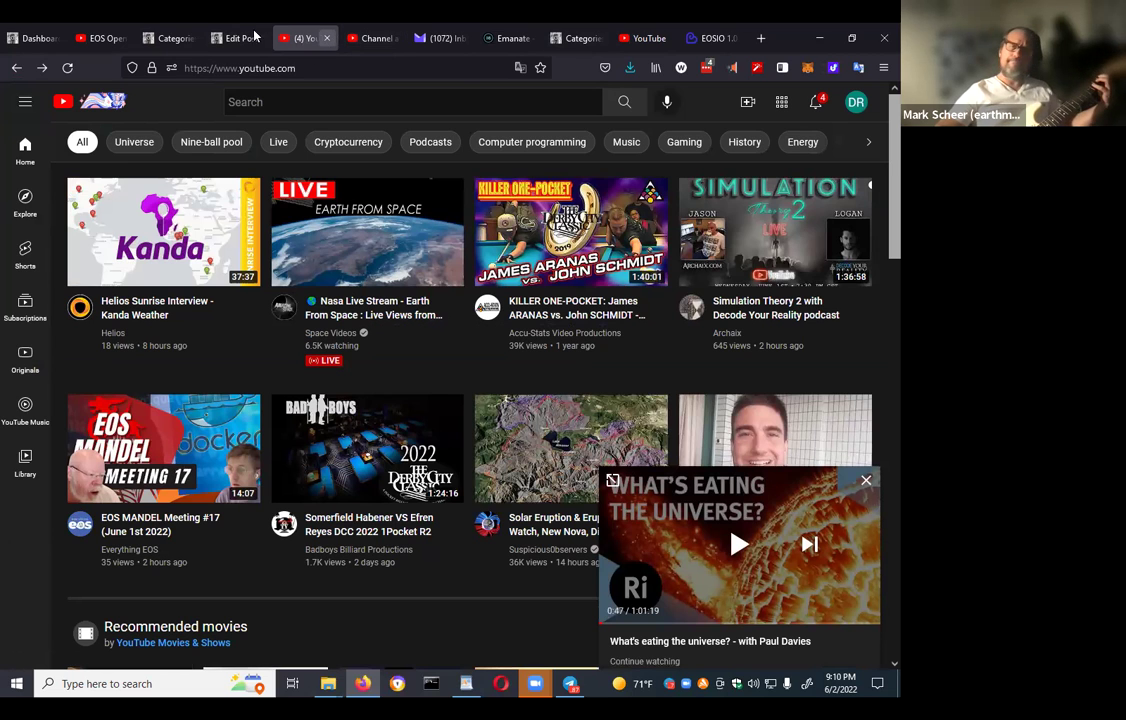
# - Switch to Posts > Categories and scroll to the top, showing the 8 remaining categories
pyautogui.click(245, 38)
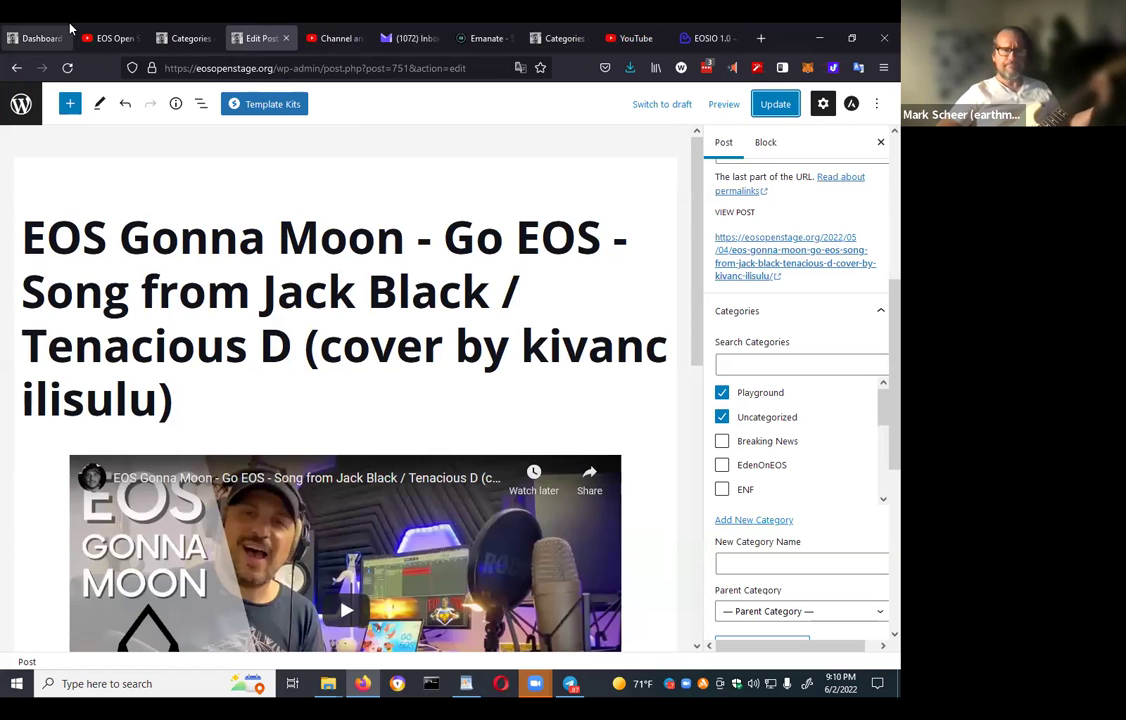
pyautogui.click(158, 36)
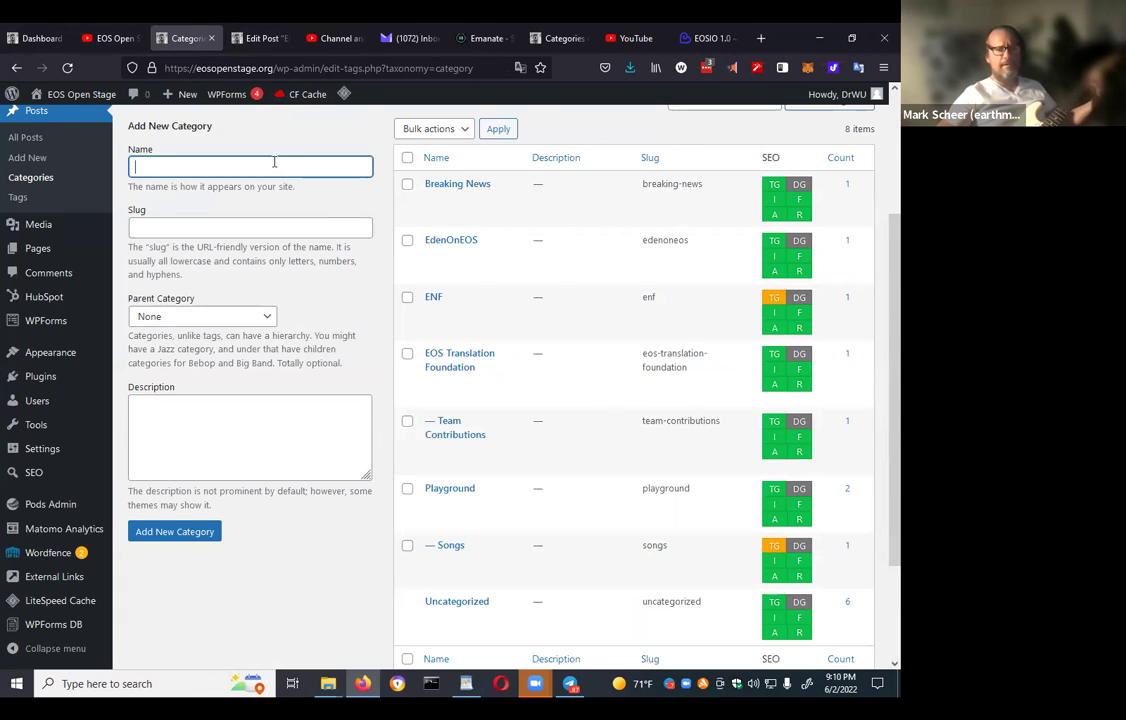
pyautogui.scroll(3, 271, 200)
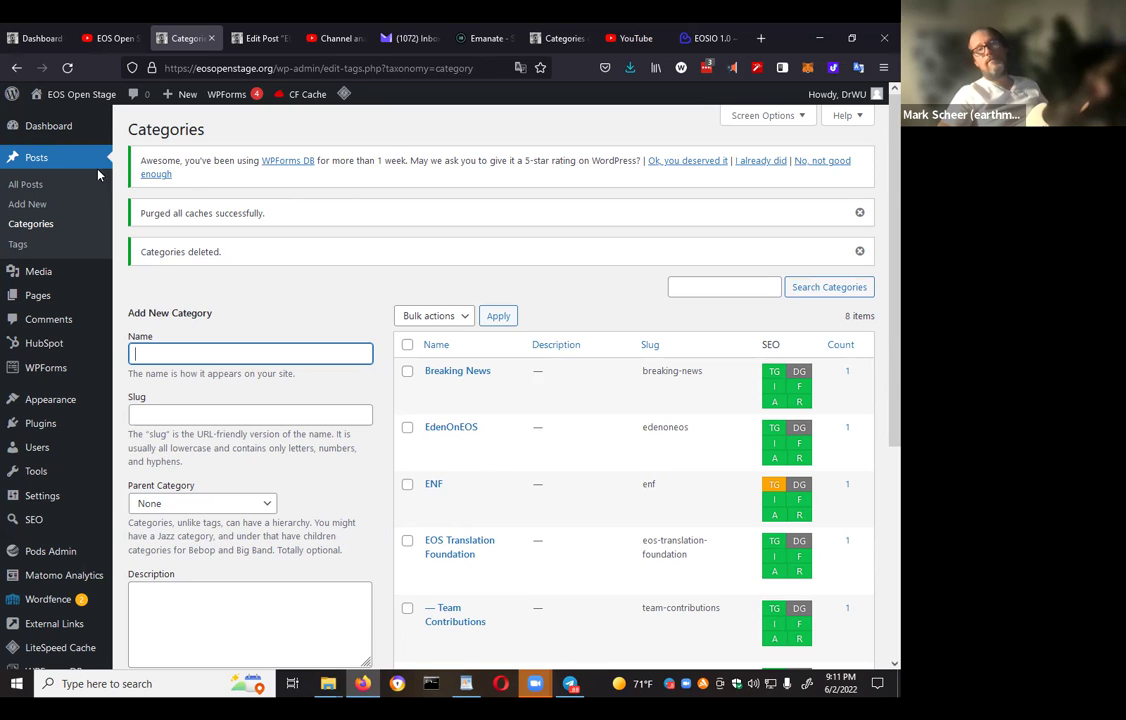
# - Close the Categories page and the EOS Open Stage YouTube channel
pyautogui.middleClick(183, 40)
pyautogui.click(119, 32)
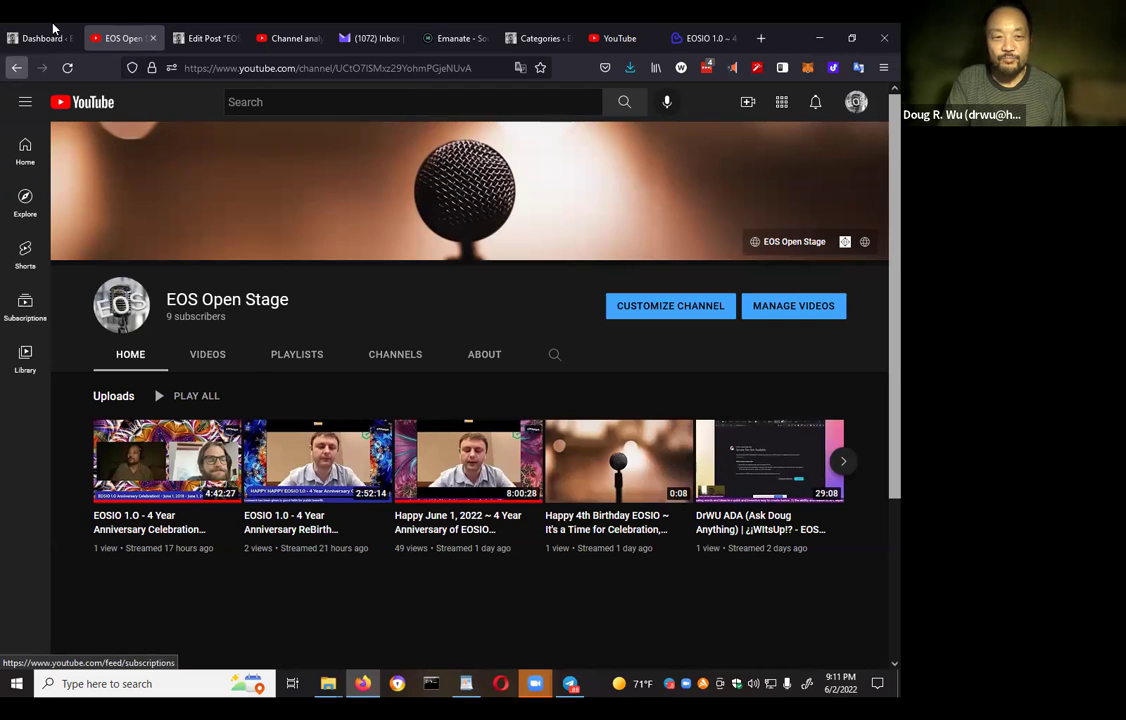
pyautogui.click(153, 38)
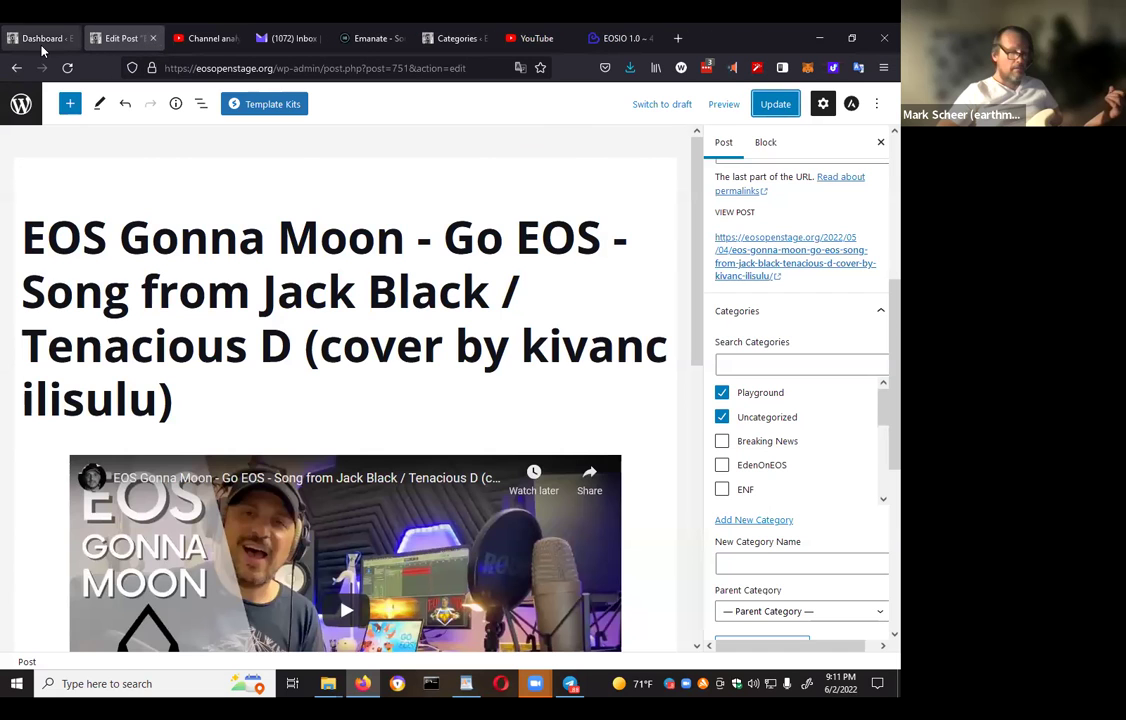
pyautogui.click(60, 38)
pyautogui.click(107, 37)
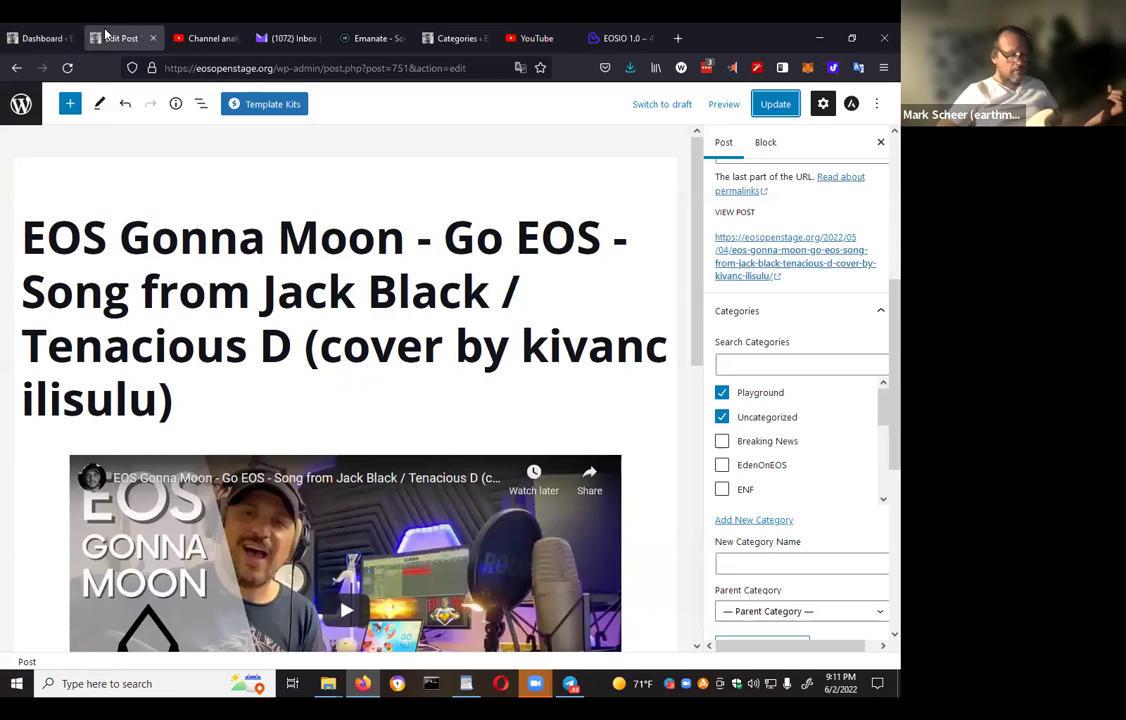
pyautogui.click(221, 30)
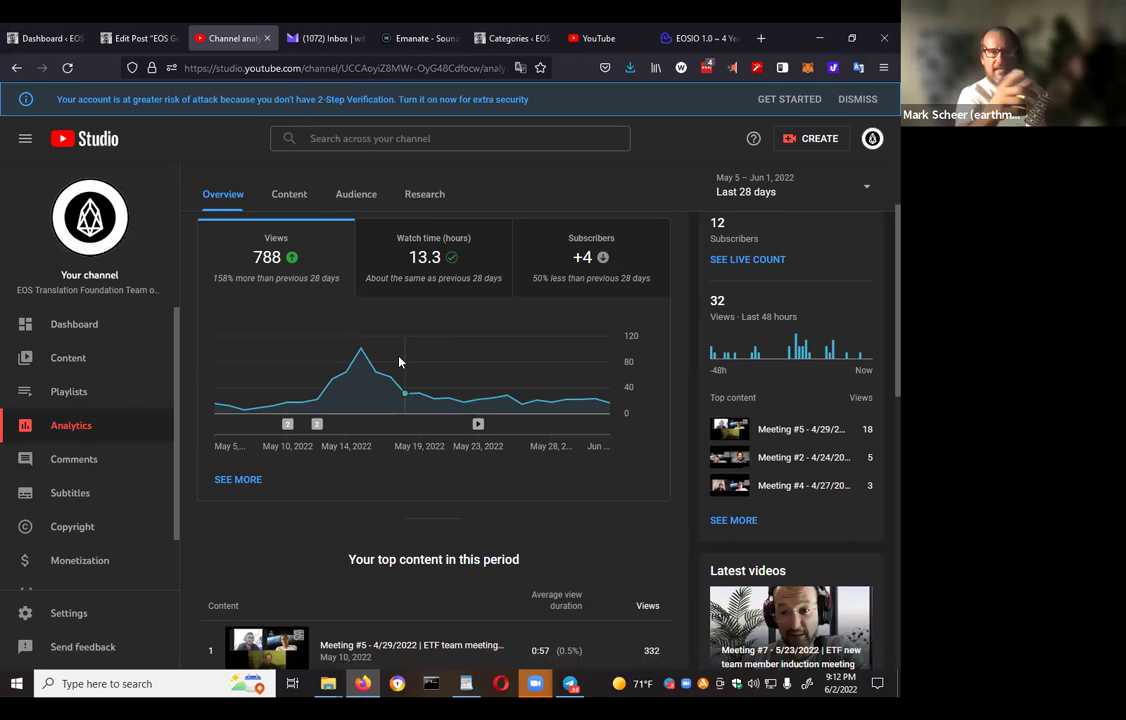
pyautogui.moveTo(397, 360)
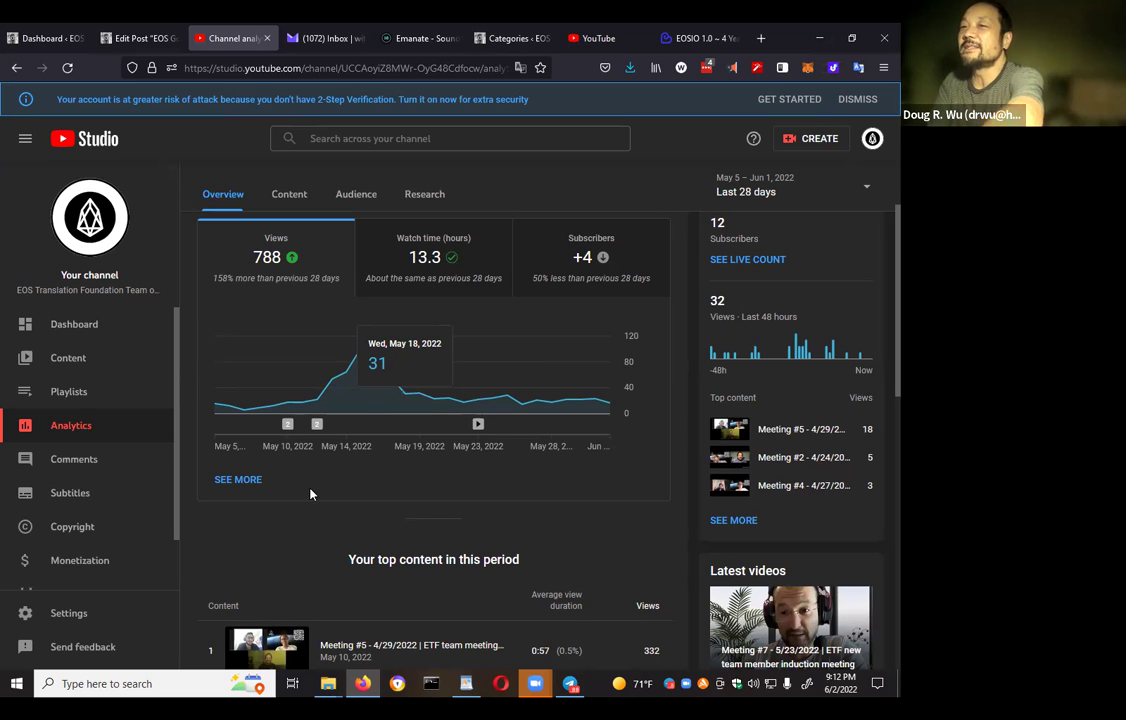
pyautogui.moveTo(575, 262)
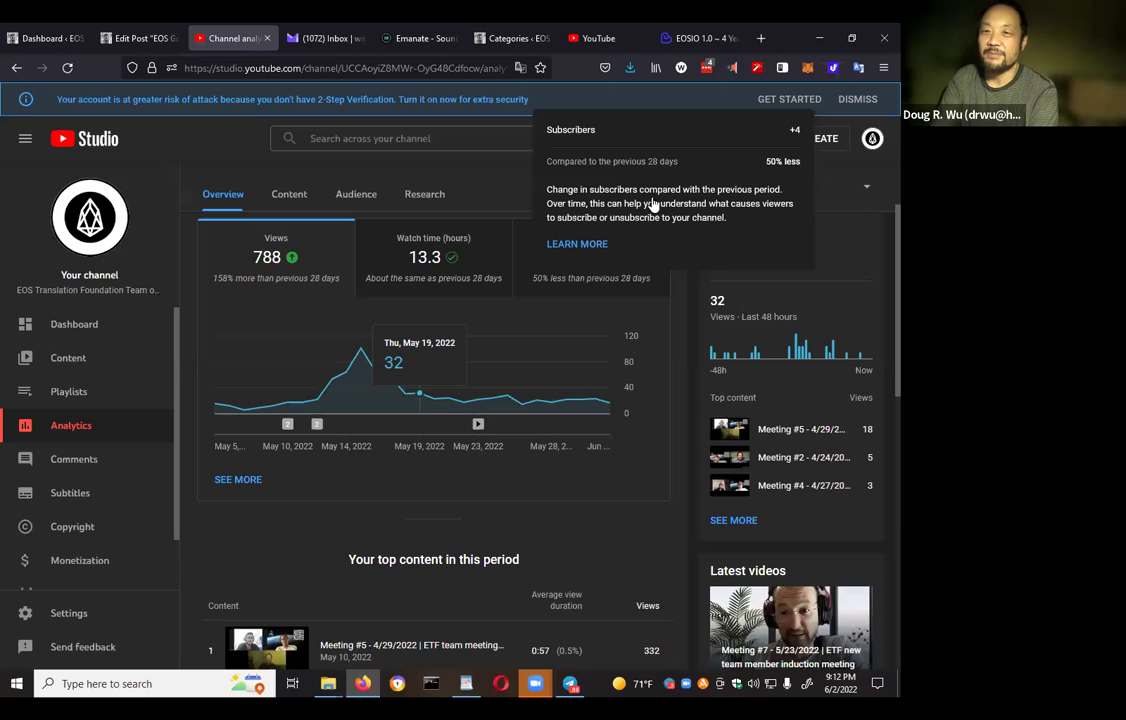